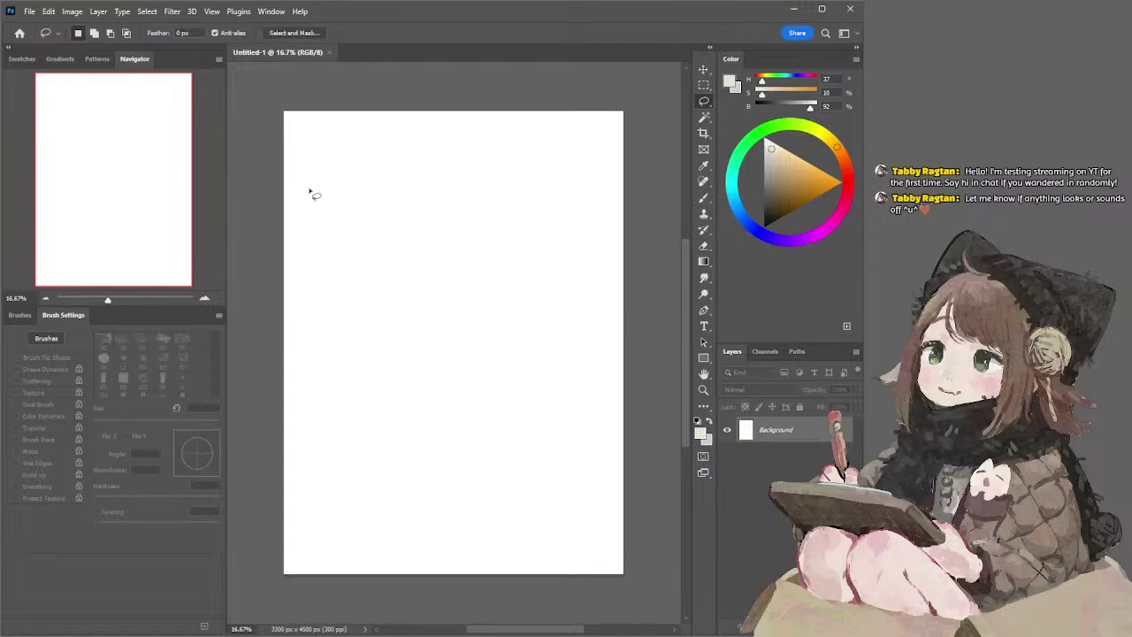
- Set the brush colour to black, add an empty layer above the background, and try a test scribble that is undone
key(b)
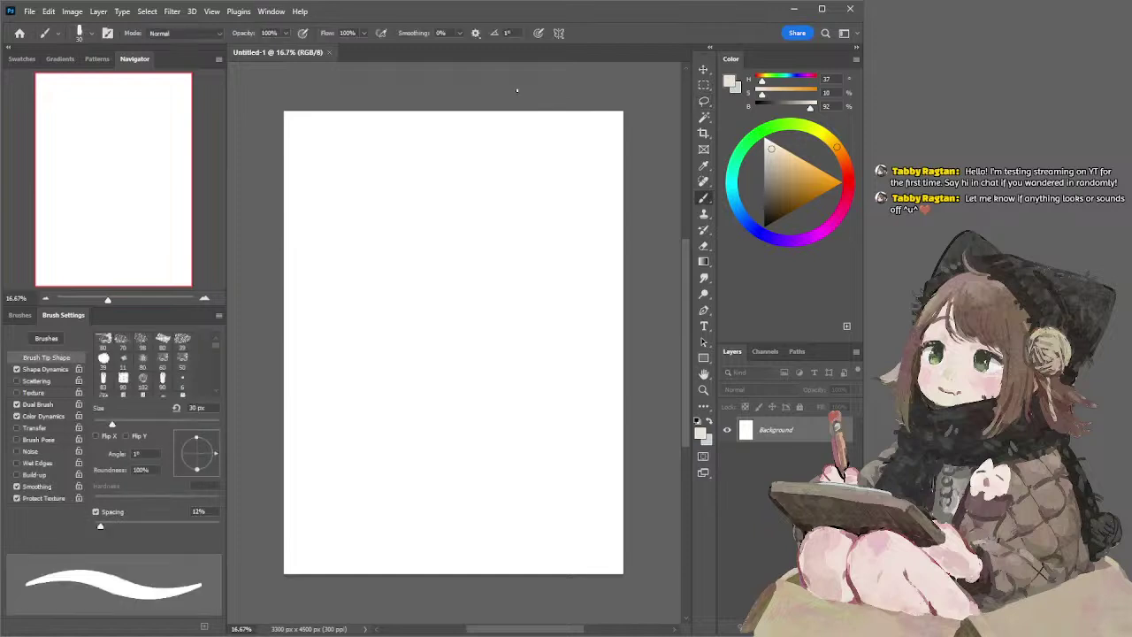
drag(783, 210, 764, 227)
key(ctrl+shift+alt+n)
mouse_move(359, 165)
mouse_down()
mouse_move(383, 204)
mouse_move(429, 199)
mouse_up()
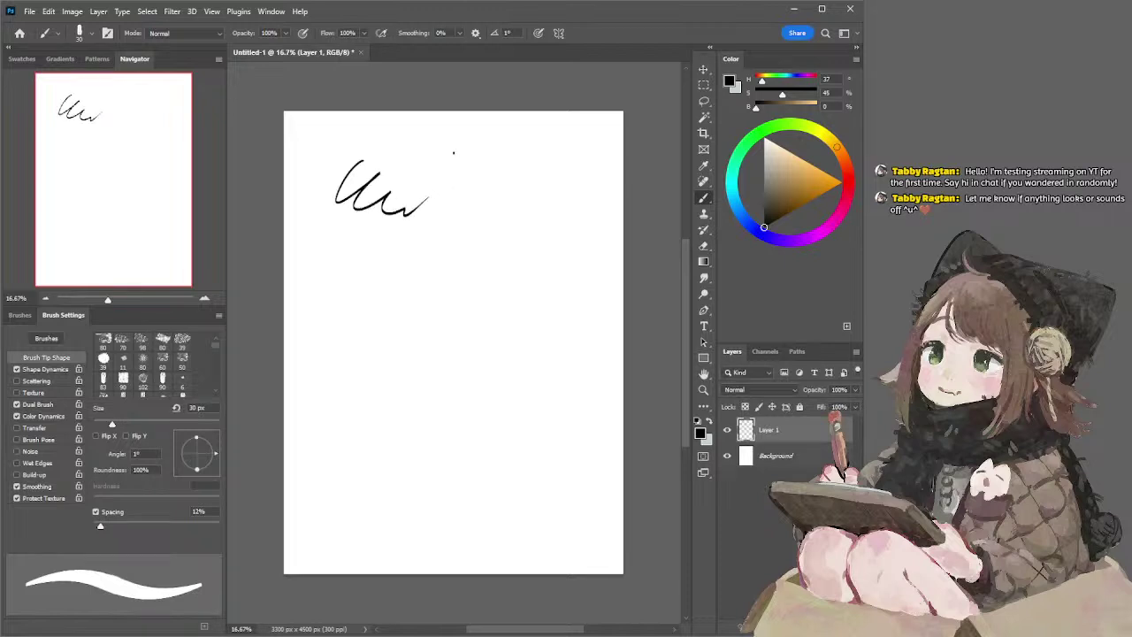
key(ctrl+z)
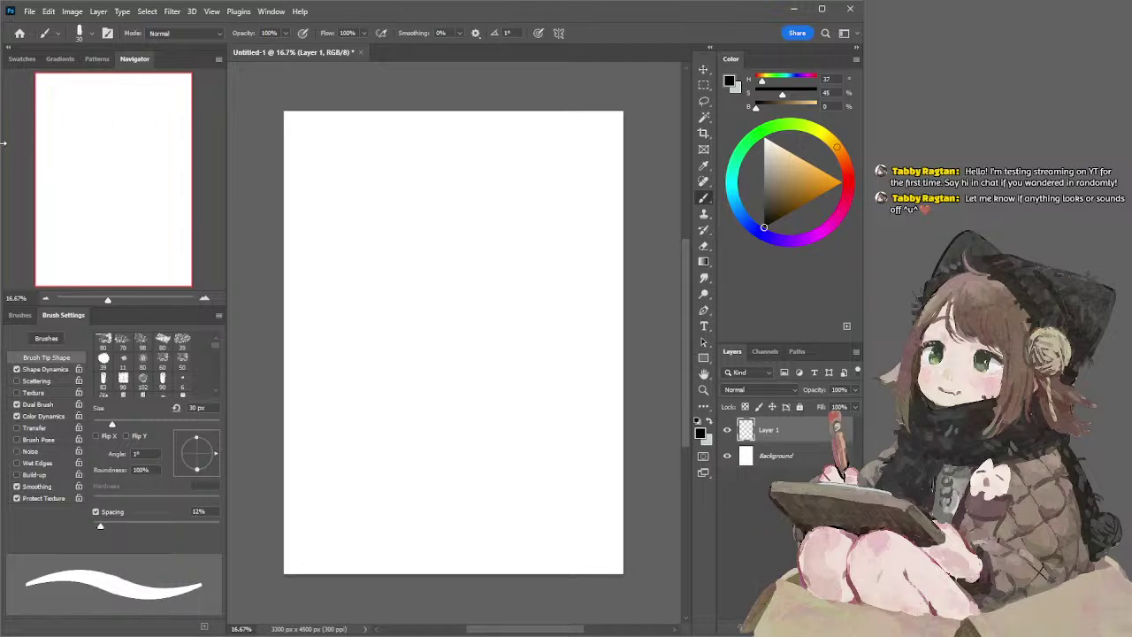
drag(2, 143, 0, 143)
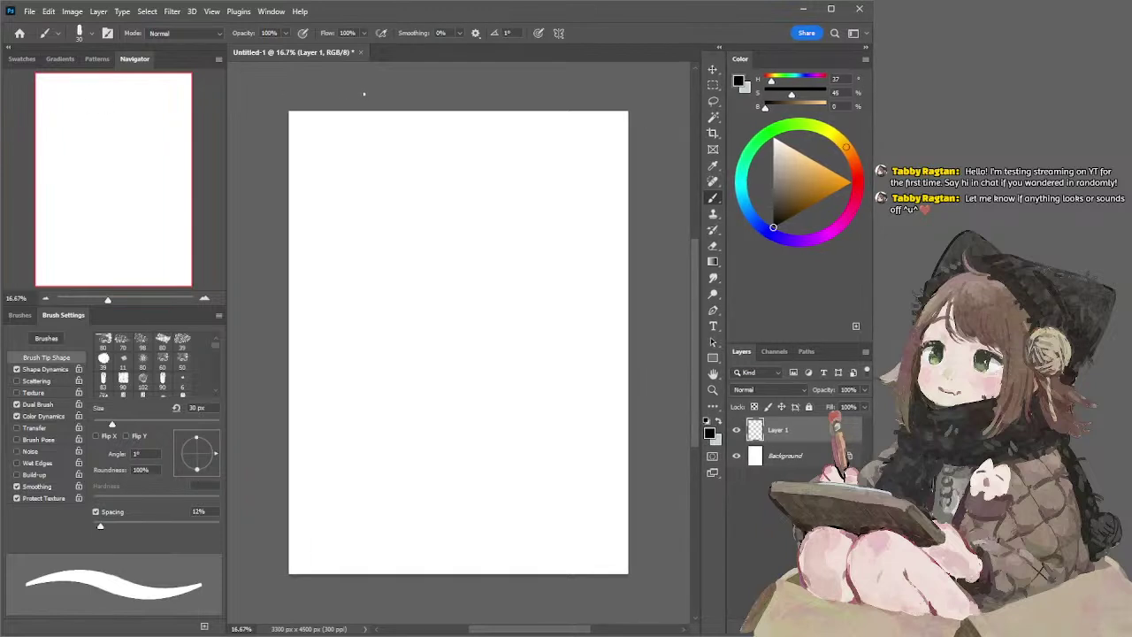
- Sketch the cat's pointed ears, left face edge and rounded back in the canvas's upper left, undoing and redrawing unsatisfactory strokes
mouse_move(384, 177)
mouse_down()
mouse_move(401, 157)
mouse_move(403, 169)
mouse_up()
key(ctrl+z)
key(ctrl+z)
mouse_move(356, 167)
mouse_down()
mouse_move(371, 173)
mouse_move(359, 186)
mouse_move(387, 222)
mouse_move(384, 213)
mouse_up()
key(ctrl+z)
key(ctrl+z)
mouse_move(402, 164)
mouse_down()
mouse_move(431, 167)
mouse_move(456, 196)
mouse_move(451, 233)
mouse_move(464, 227)
mouse_move(446, 225)
mouse_move(437, 196)
mouse_up()
key(ctrl+z)
key(ctrl+z)
key(ctrl+z)
key(ctrl+z)
key(ctrl+z)
key(ctrl+z)
key(ctrl+z)
- Sketch the cat's front arm, chest and belly outline below the face, redrawing strokes where needed
click(373, 227)
mouse_move(369, 213)
mouse_down()
mouse_move(389, 237)
mouse_move(370, 221)
mouse_move(384, 237)
mouse_move(396, 230)
mouse_move(389, 268)
mouse_up()
key(ctrl+z)
key(ctrl+z)
key(ctrl+z)
key(ctrl+z)
mouse_move(387, 253)
mouse_down()
mouse_move(395, 277)
mouse_move(420, 272)
mouse_up()
key(ctrl+z)
- Sketch the cat's far arm, rear side and right leg down to the foot, undoing unwanted strokes
mouse_move(450, 225)
mouse_down()
mouse_move(460, 257)
mouse_move(448, 234)
mouse_move(451, 284)
mouse_move(390, 282)
mouse_move(410, 298)
mouse_move(401, 289)
mouse_move(416, 279)
mouse_move(441, 280)
mouse_move(426, 268)
mouse_move(449, 301)
mouse_move(469, 306)
mouse_move(464, 294)
mouse_move(468, 315)
mouse_move(462, 304)
mouse_up()
key(ctrl+z)
key(ctrl+z)
key(ctrl+z)
key(ctrl+z)
key(ctrl+z)
key(ctrl+z)
key(ctrl+z)
- Clean up the body lines with a larger eraser and draw the toes of the cat's right foot
key(e)
key(bracketright)
key(bracketright)
key(bracketright)
key(b)
key(ctrl+z)
key(ctrl+z)
key(ctrl+z)
key(ctrl+z)
key(ctrl+z)
key(ctrl+z)
key(ctrl+z)
key(ctrl+z)
drag(460, 304, 471, 291)
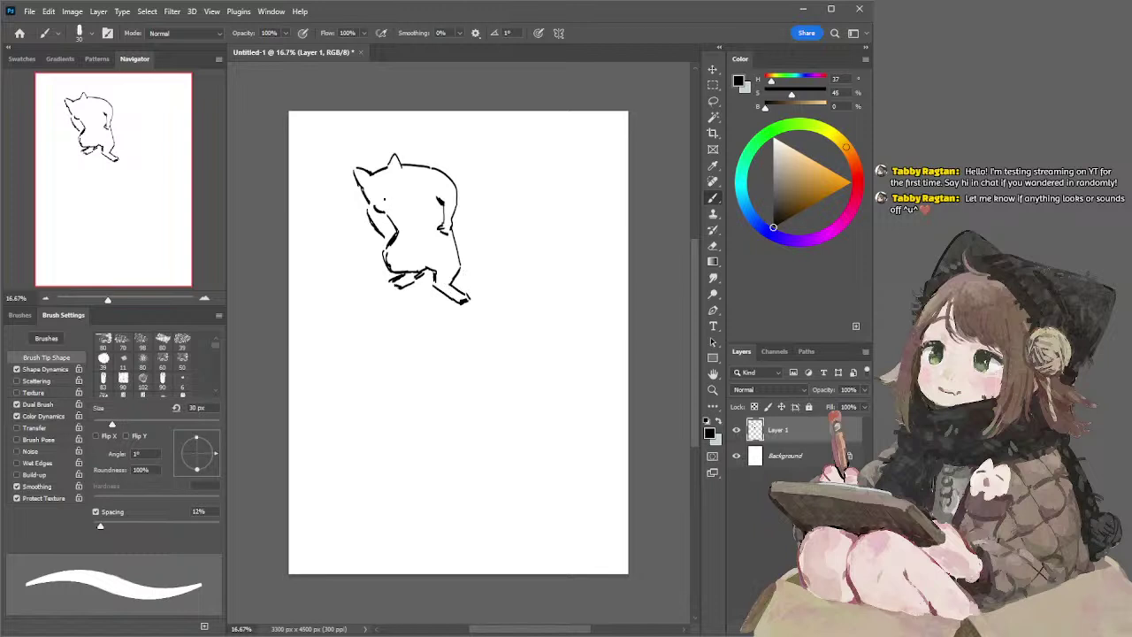
- Sketch the front arm beneath the cat's muzzle and lasso that area to adjust it
drag(380, 216, 390, 235)
key(l)
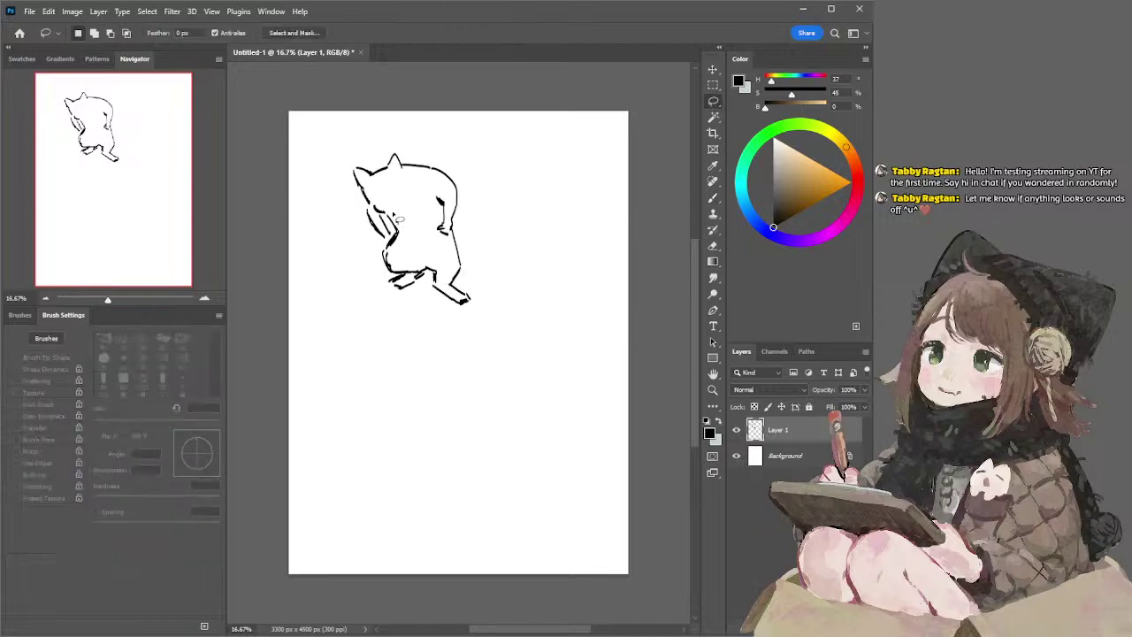
mouse_move(401, 234)
mouse_down()
mouse_move(372, 235)
mouse_move(406, 234)
mouse_move(390, 248)
mouse_move(376, 211)
mouse_move(358, 208)
mouse_move(401, 202)
mouse_move(391, 219)
mouse_up()
key(ctrl+d)
key(b)
key(ctrl+z)
- Rework the left edge of the cat's face below the ear with short brush strokes and light erasing
mouse_move(363, 193)
mouse_down()
mouse_move(383, 216)
mouse_move(370, 207)
mouse_move(371, 172)
mouse_move(371, 190)
mouse_up()
key(ctrl+z)
key(ctrl+z)
key(ctrl+z)
key(ctrl+z)
key(ctrl+z)
key(ctrl+z)
key(ctrl+z)
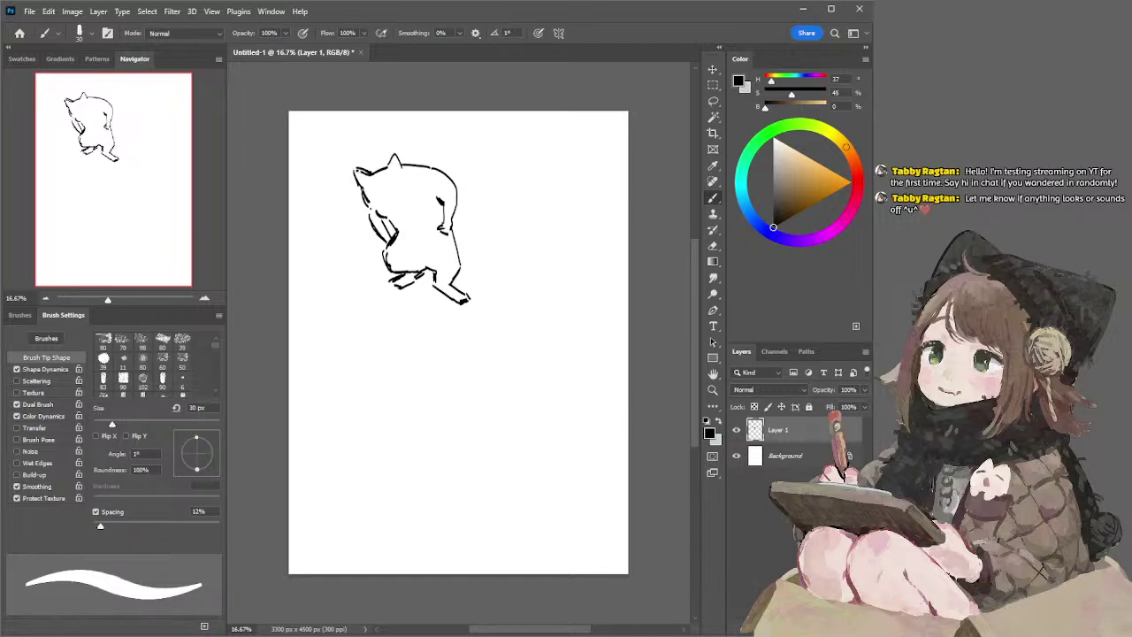
key(e)
key(b)
- Draw the cat's eyes, nose and curved cheek line, undoing and redrawing strokes until they fit
drag(394, 192, 381, 202)
key(ctrl+z)
key(ctrl+z)
key(ctrl+z)
key(ctrl+z)
key(ctrl+z)
drag(410, 192, 404, 210)
key(ctrl+z)
- Adjust the right eye and ear area with the lasso, and darken both eyes with the brush
key(l)
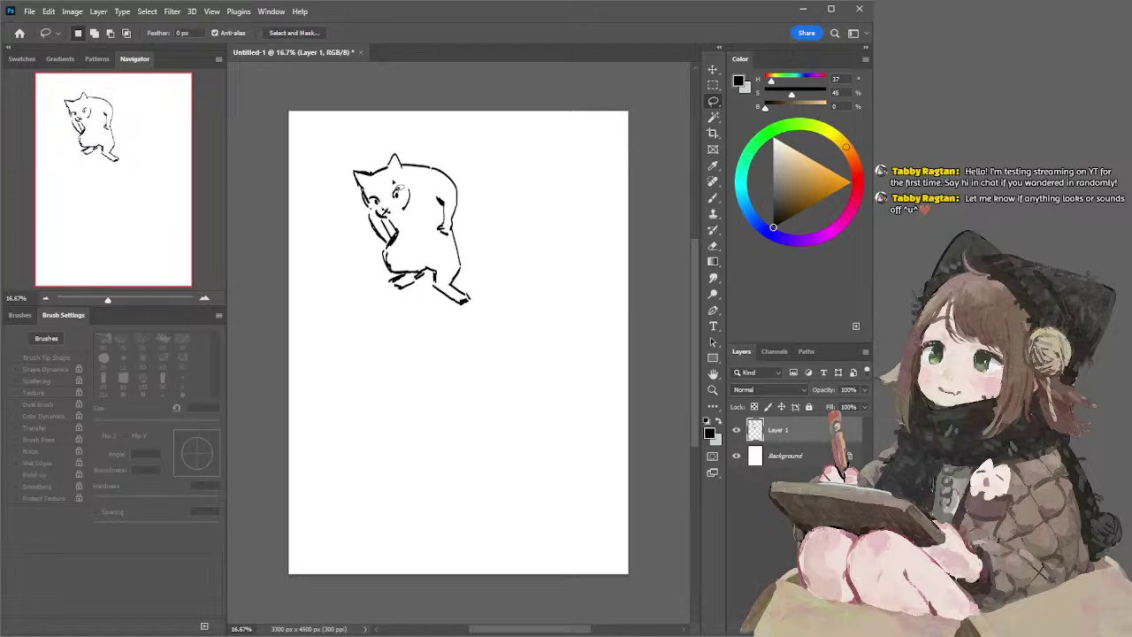
key(e)
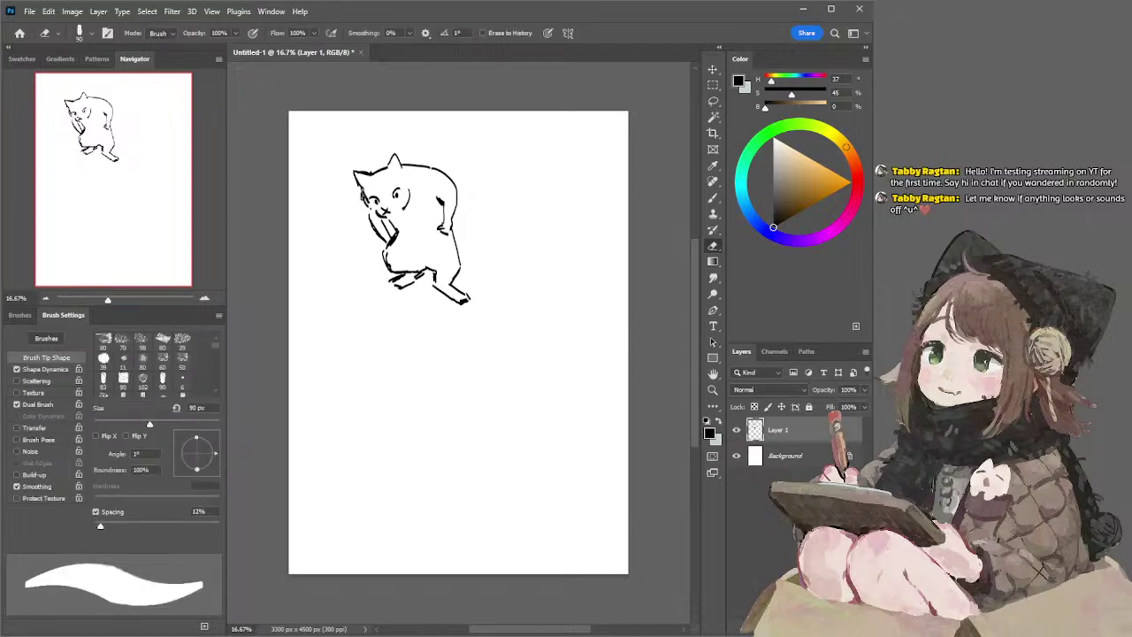
key(l)
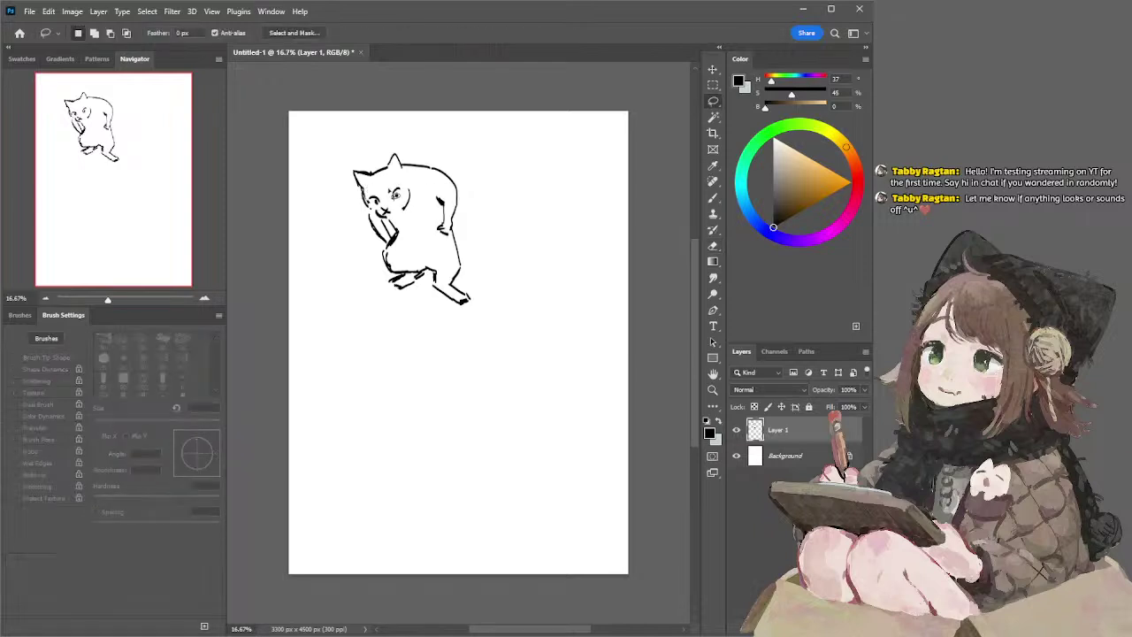
mouse_move(376, 188)
mouse_down()
mouse_move(372, 206)
mouse_move(412, 192)
mouse_move(406, 182)
mouse_move(419, 204)
mouse_move(412, 151)
mouse_up()
key(b)
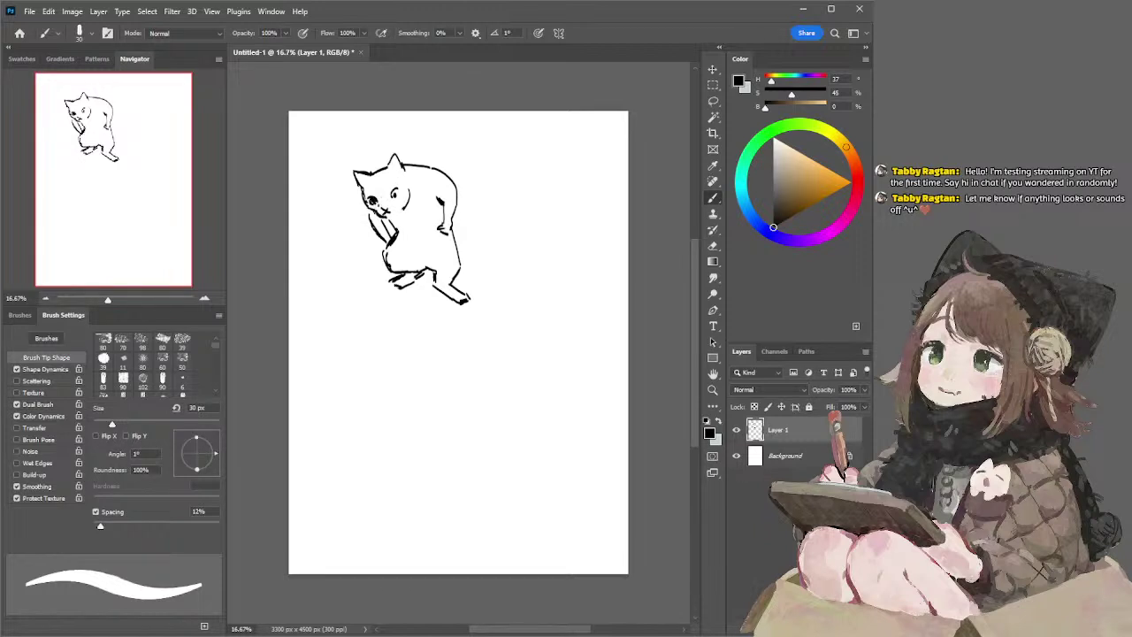
drag(392, 190, 390, 197)
key(bracketleft)
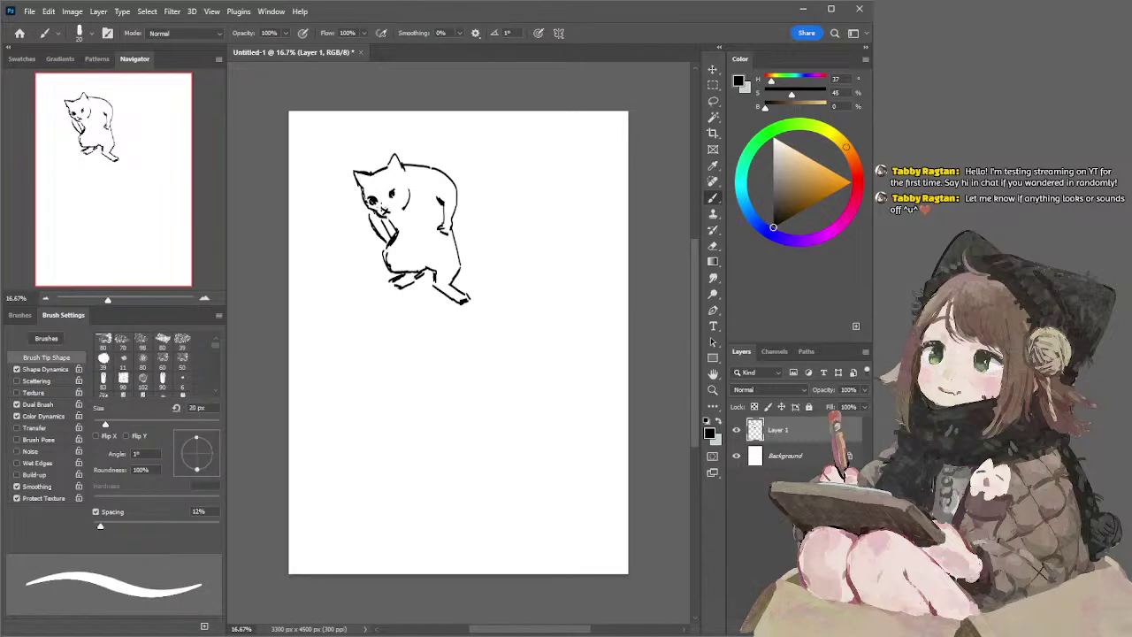
key(bracketright)
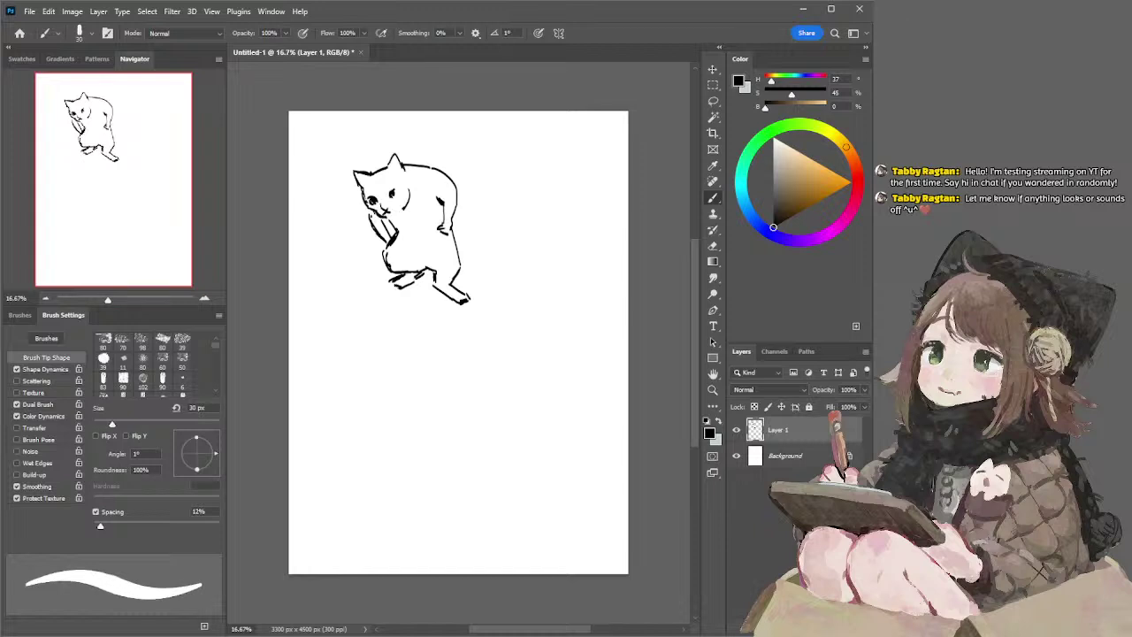
- Refine the cat's left eye and muzzle, alternating a 50 px eraser with the brush, and reduce the brush to 20 px
key(l)
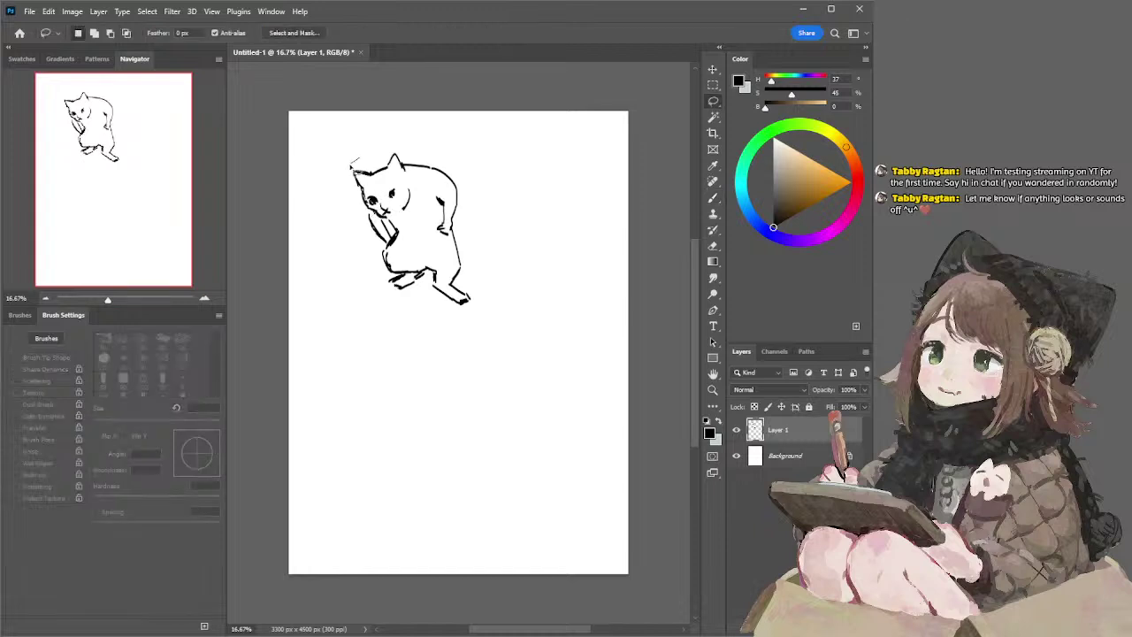
key(e)
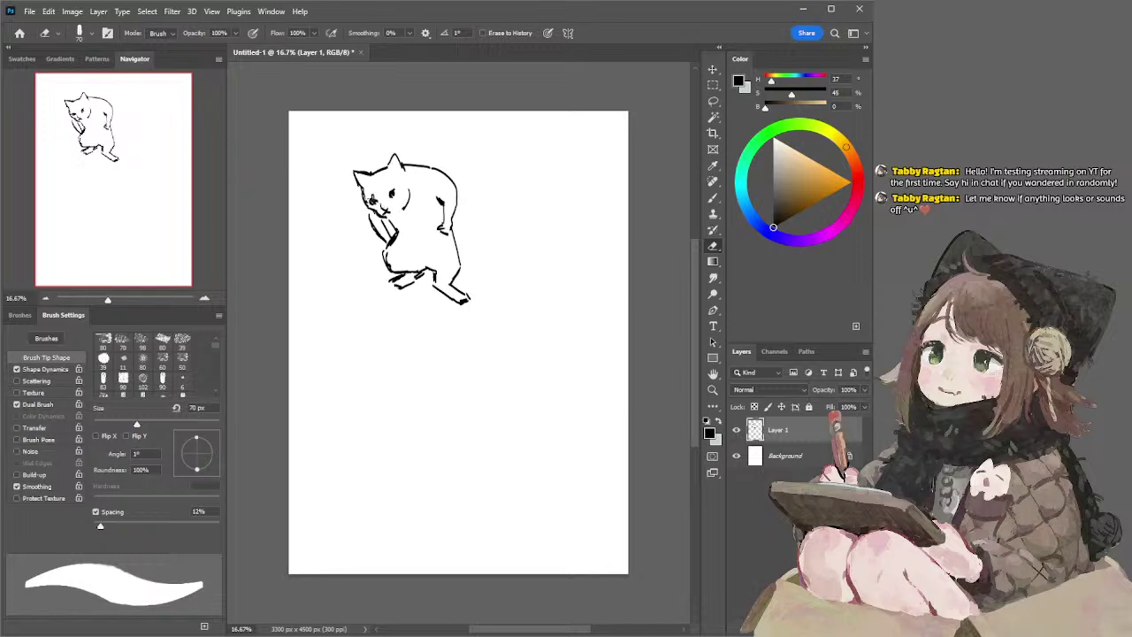
key(b)
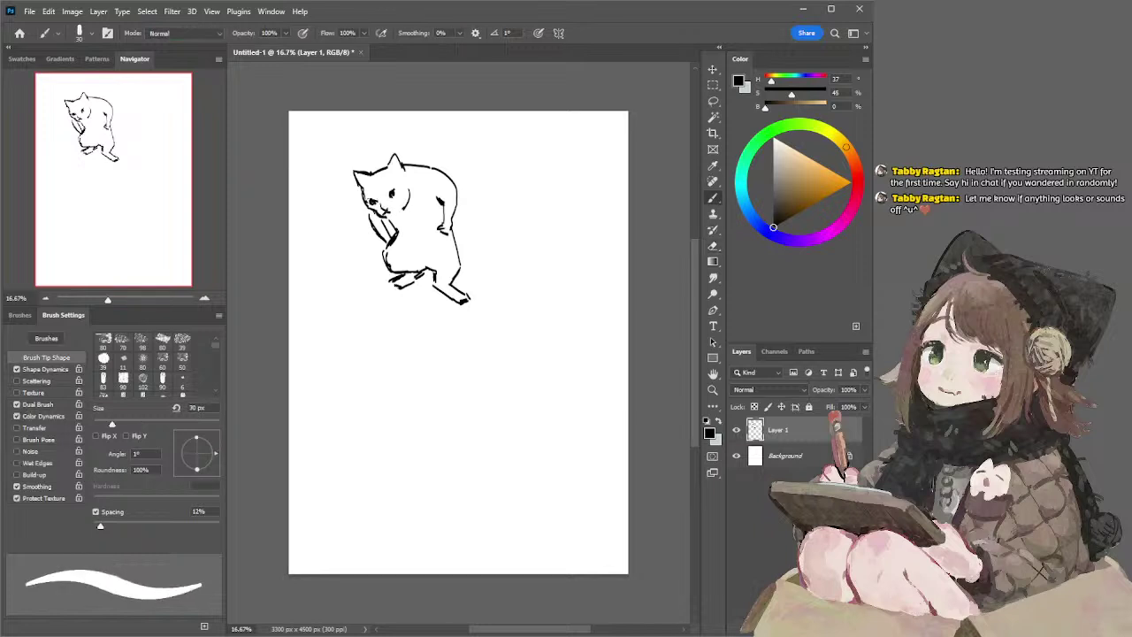
key(e)
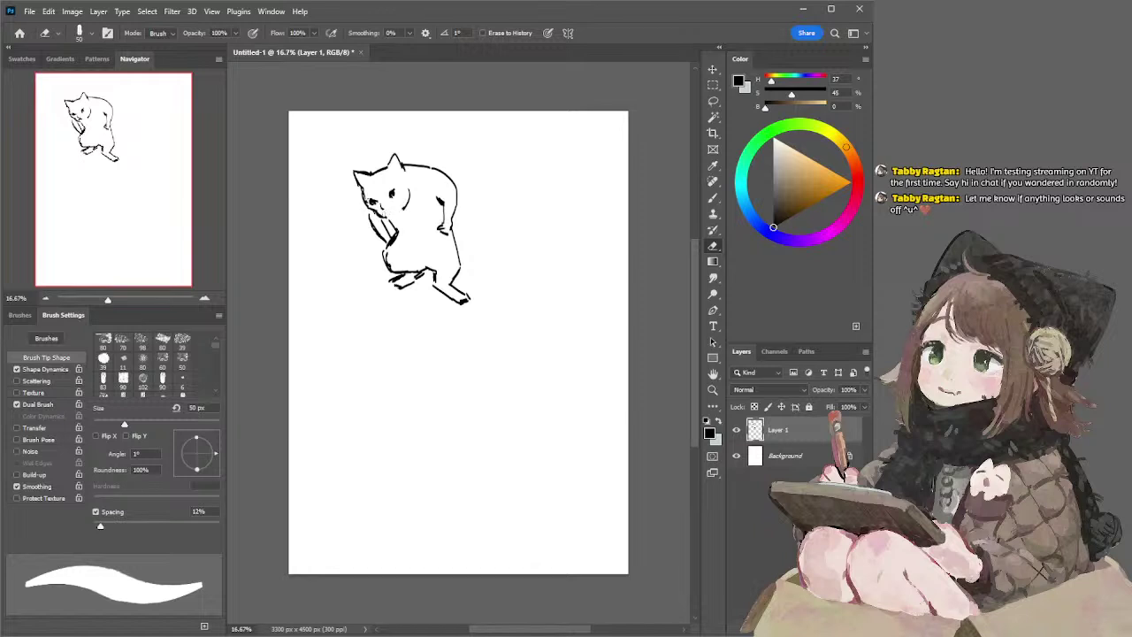
key(b)
key(e)
key(b)
key(bracketleft)
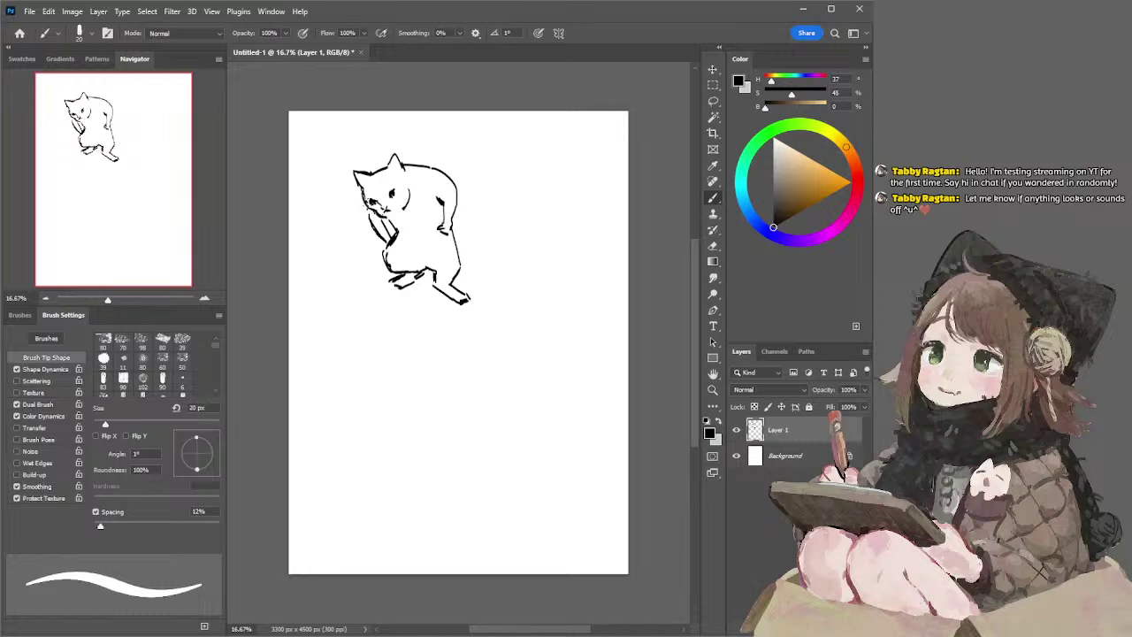
- Draw the jaw line closing the bottom of the cat's head with a 20 px brush, cleaning up with a 50 px eraser
key(e)
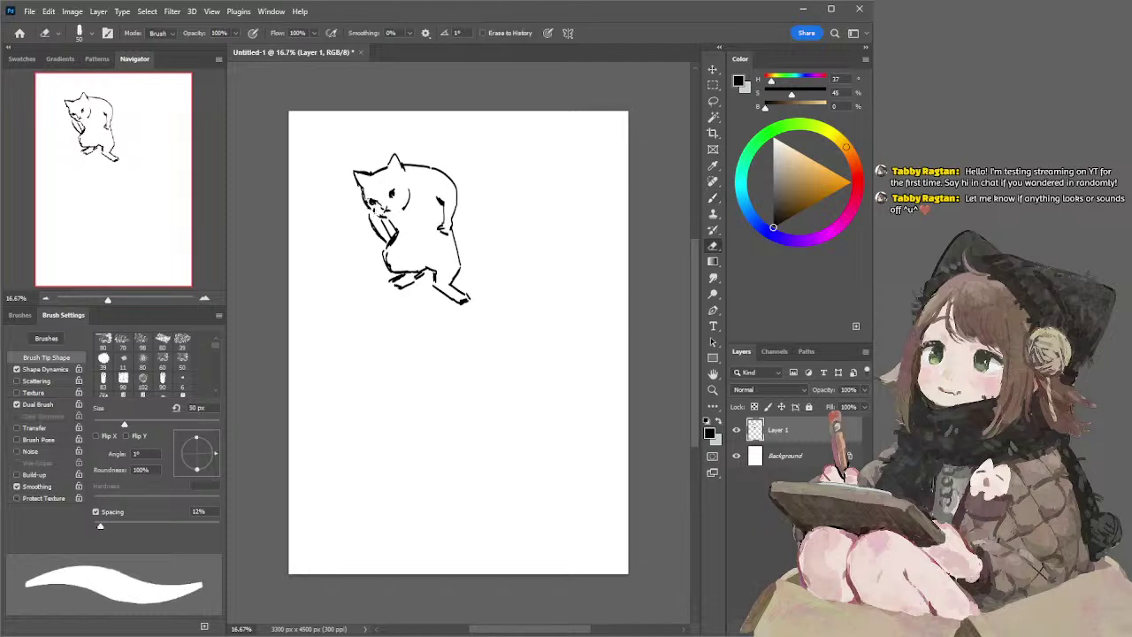
key(b)
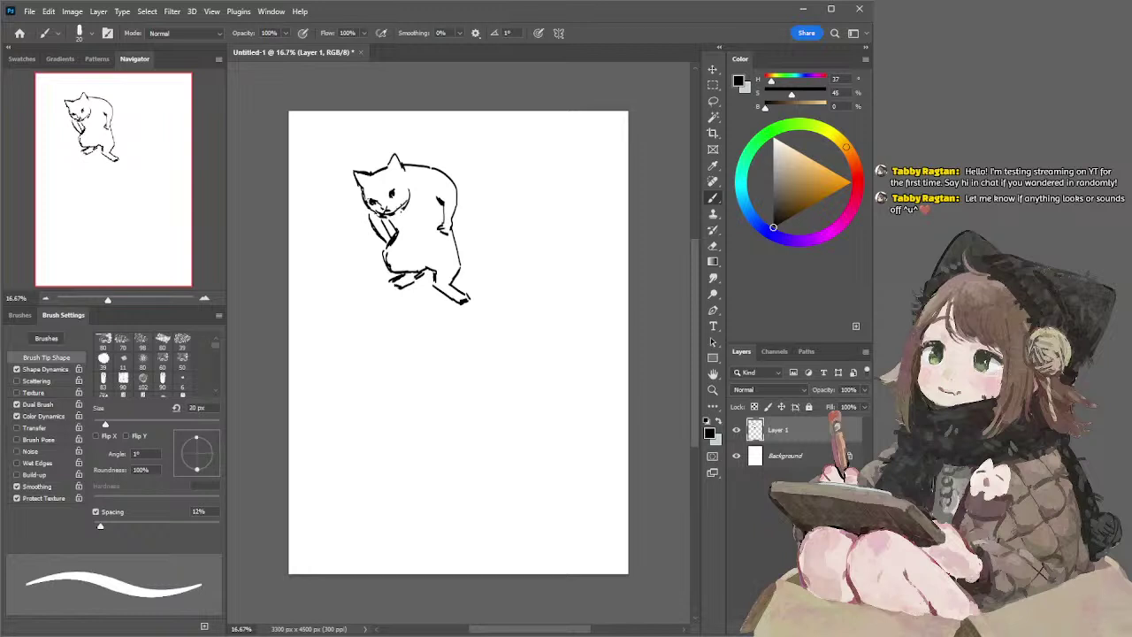
key(e)
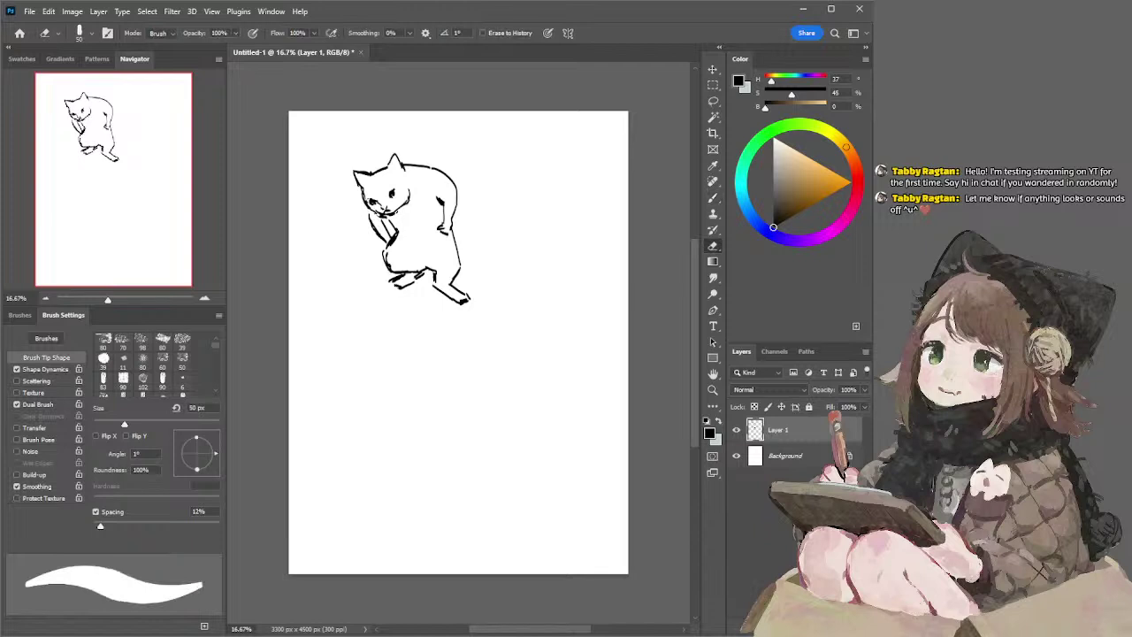
key(b)
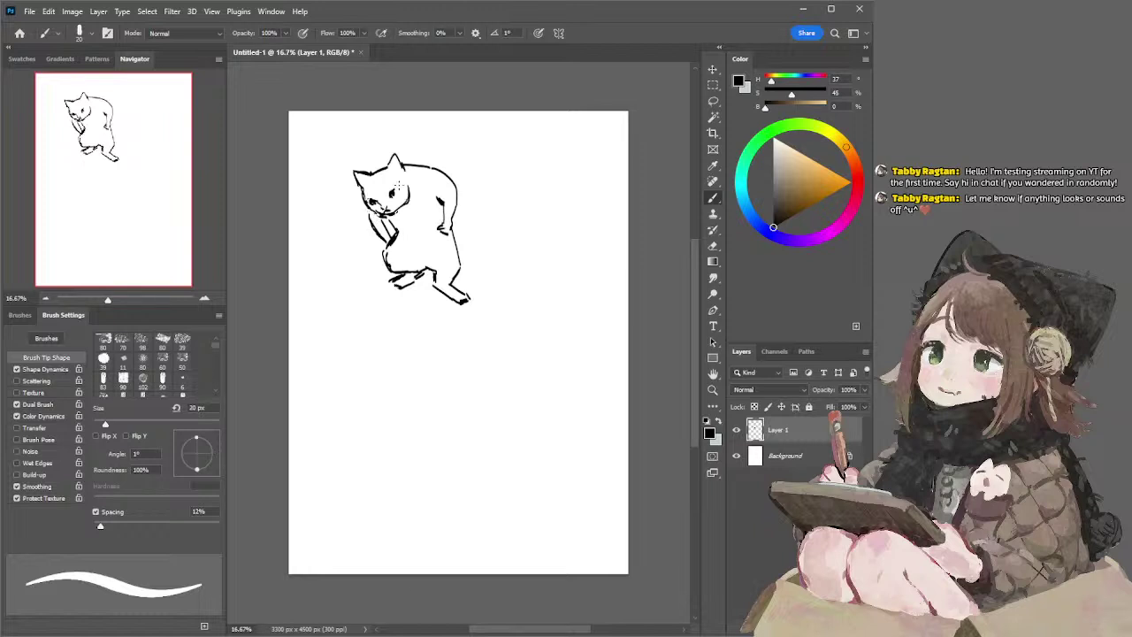
- Lasso the cat's whole head and nudge it slightly left and down relative to the body
key(l)
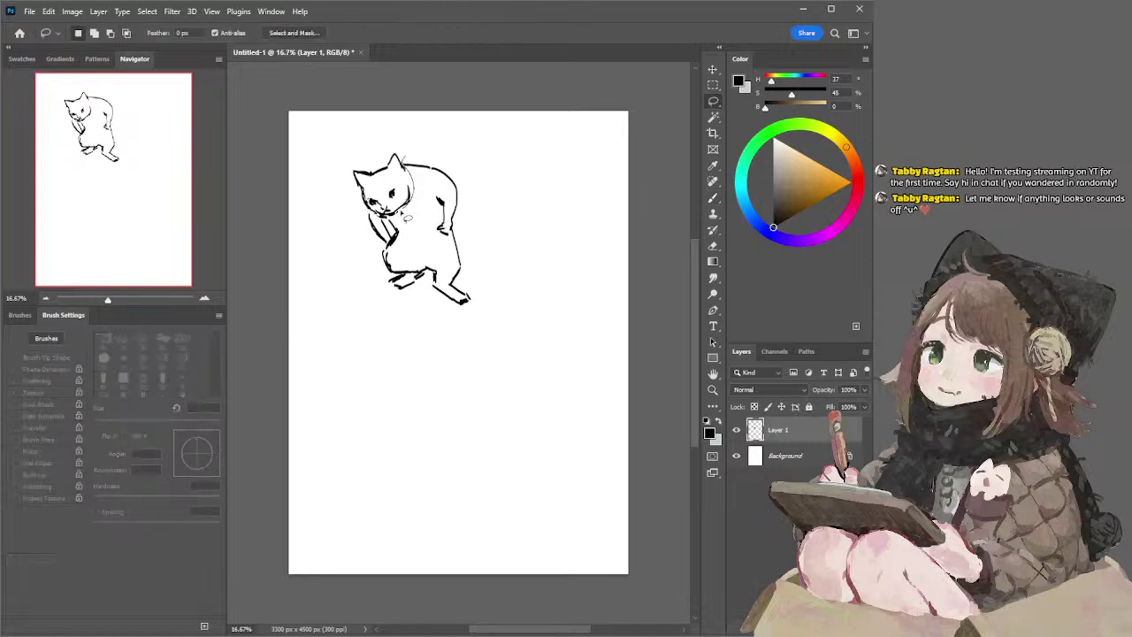
mouse_move(394, 228)
mouse_down()
mouse_move(352, 193)
mouse_move(409, 160)
mouse_move(406, 137)
mouse_up()
key(ctrl+Left)
key(ctrl+Left)
key(ctrl+Left)
key(ctrl+Down)
key(ctrl+Down)
key(ctrl+Down)
key(ctrl+Down)
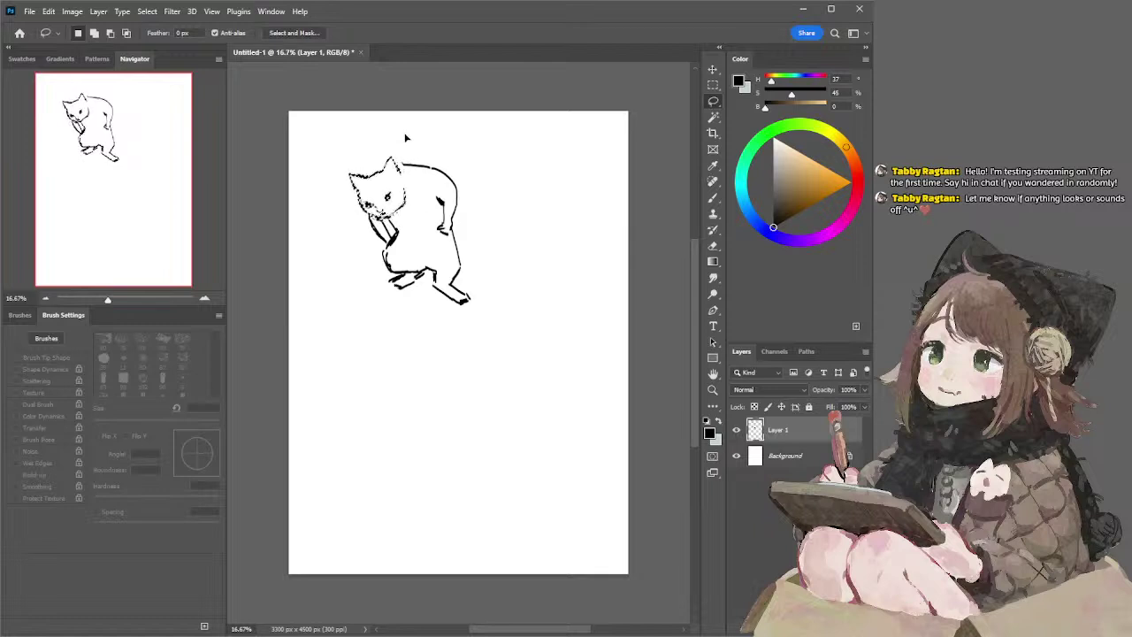
- Compare the head positions by repeatedly undoing and redoing the last nudge, and leave that nudge undone
key(ctrl+z)
key(ctrl+shift+z)
key(ctrl+z)
key(ctrl+shift+z)
key(ctrl+z)
key(ctrl+shift+z)
key(ctrl+z)
key(ctrl+shift+z)
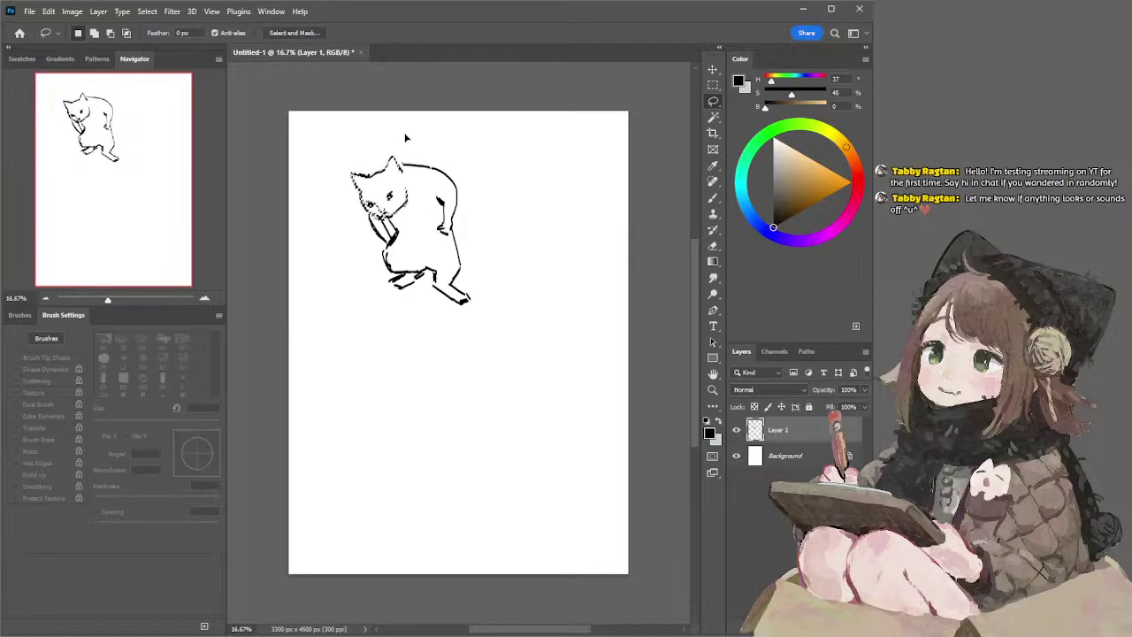
key(ctrl+z)
key(ctrl+shift+z)
key(ctrl+z)
key(ctrl+shift+z)
key(ctrl+z)
key(ctrl+shift+z)
key(ctrl+z)
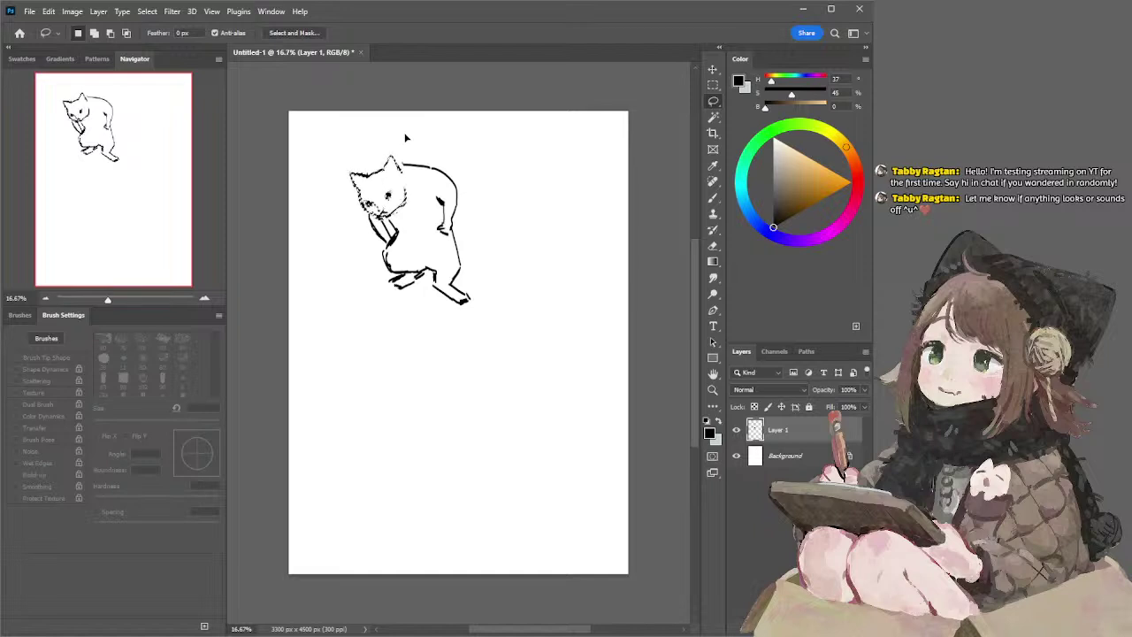
key(ctrl+shift+z)
key(ctrl+z)
- Reconnect the back outline to the moved head and refine the eyes and muzzle with a 20 px brush and 30 px eraser
key(b)
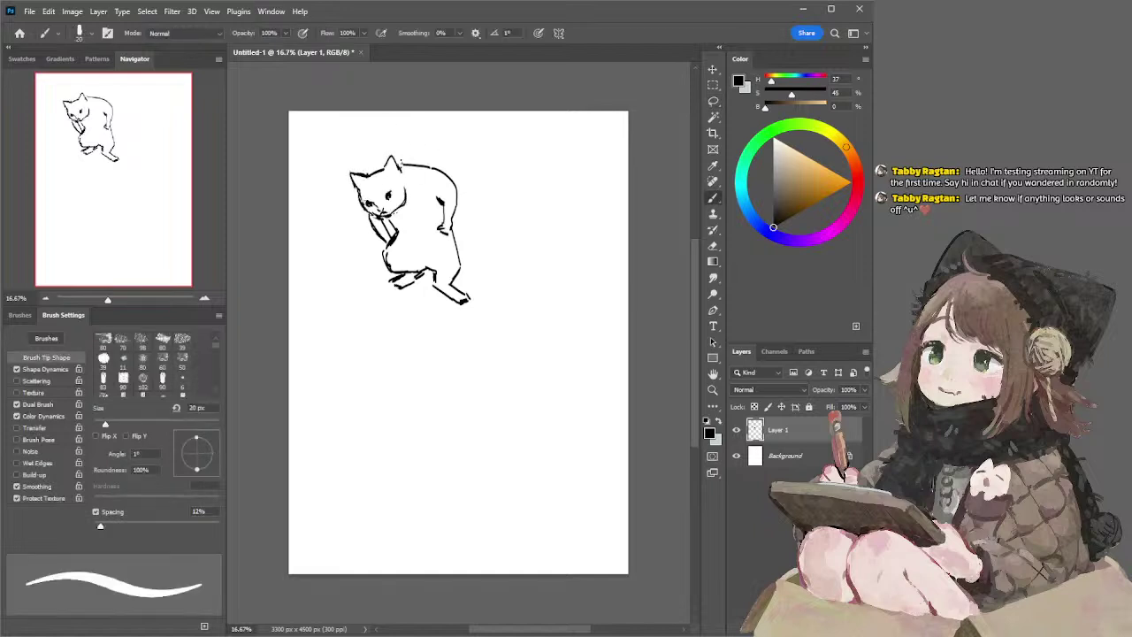
key(e)
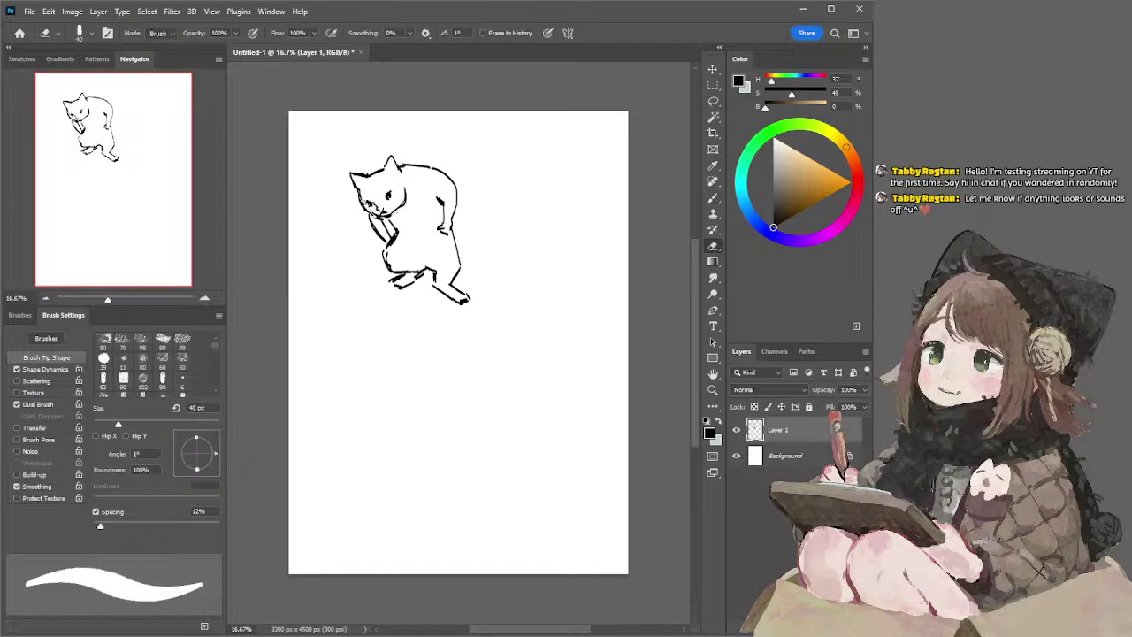
key(bracketleft)
key(bracketleft)
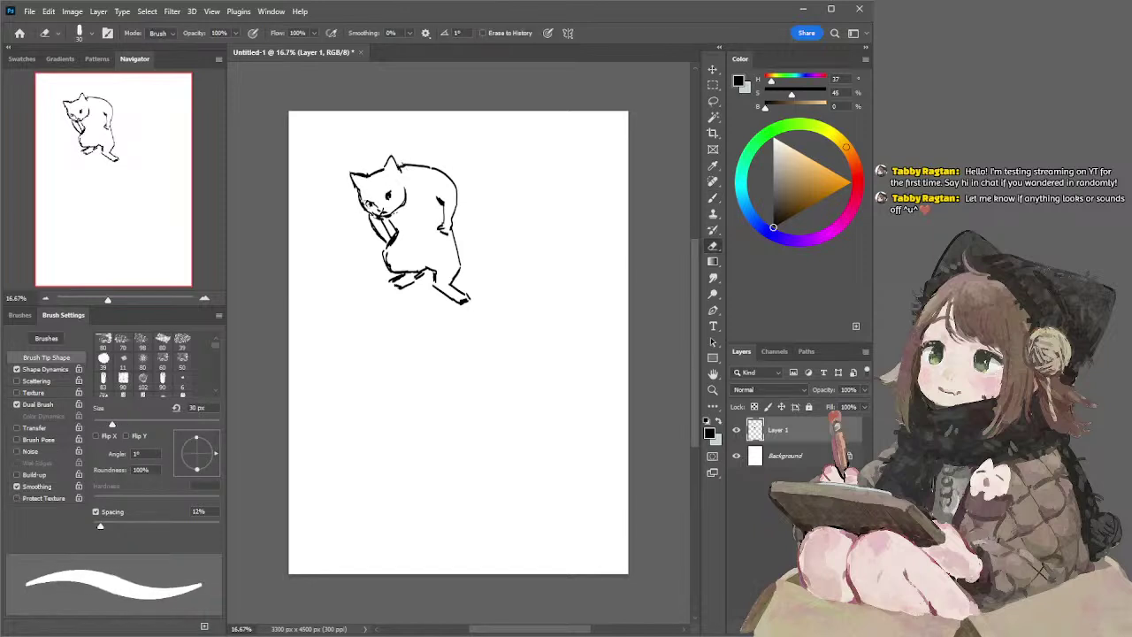
key(b)
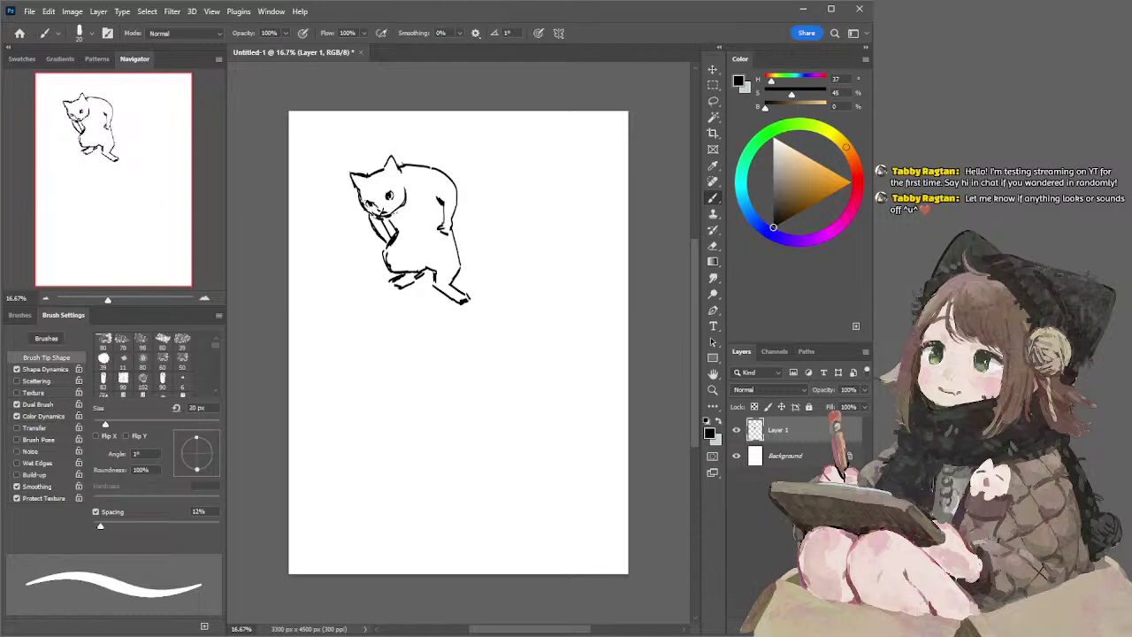
drag(371, 204, 381, 213)
key(e)
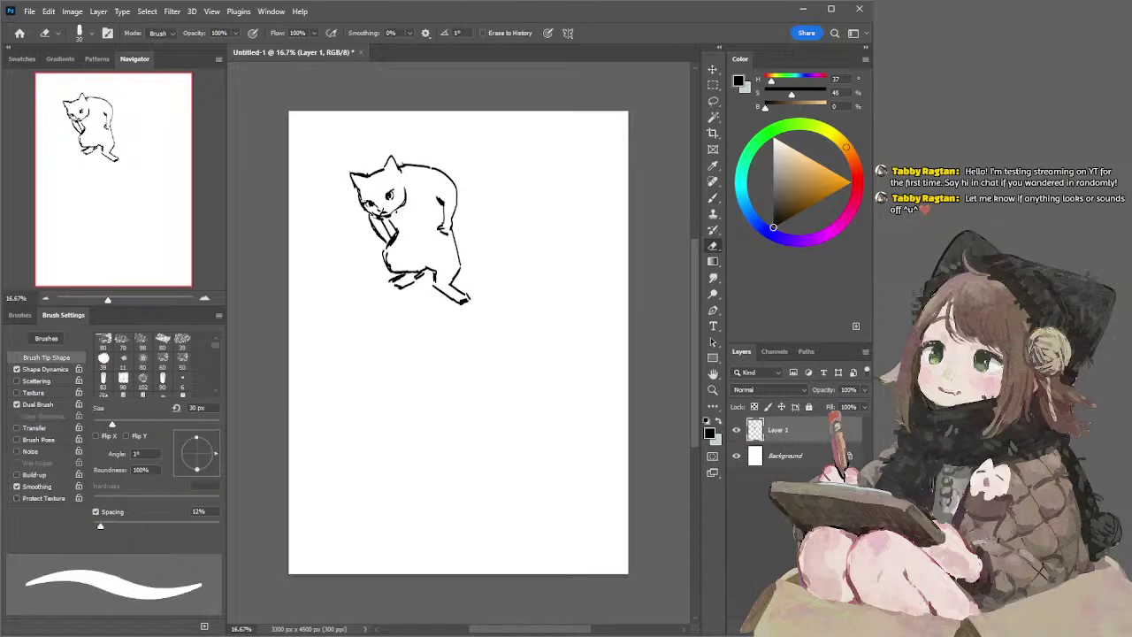
- Draw short fur markings on the cat's forehead with a 15 px brush and touch up the muzzle area
key(b)
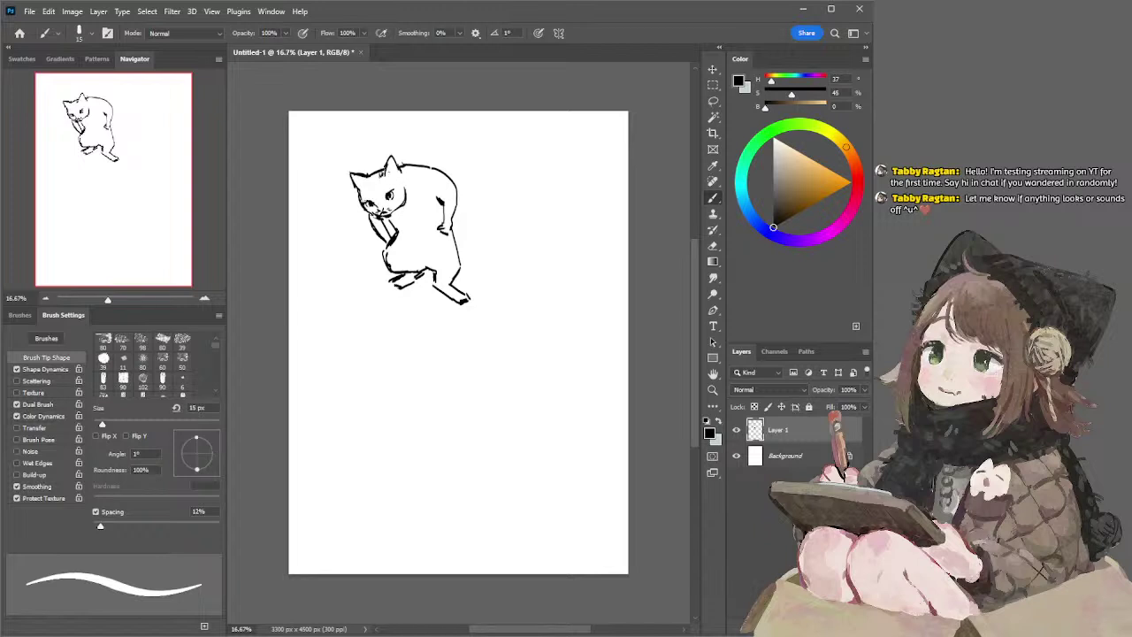
drag(375, 178, 374, 185)
key(l)
mouse_move(376, 202)
mouse_down()
mouse_move(364, 203)
mouse_move(379, 215)
mouse_move(380, 200)
mouse_up()
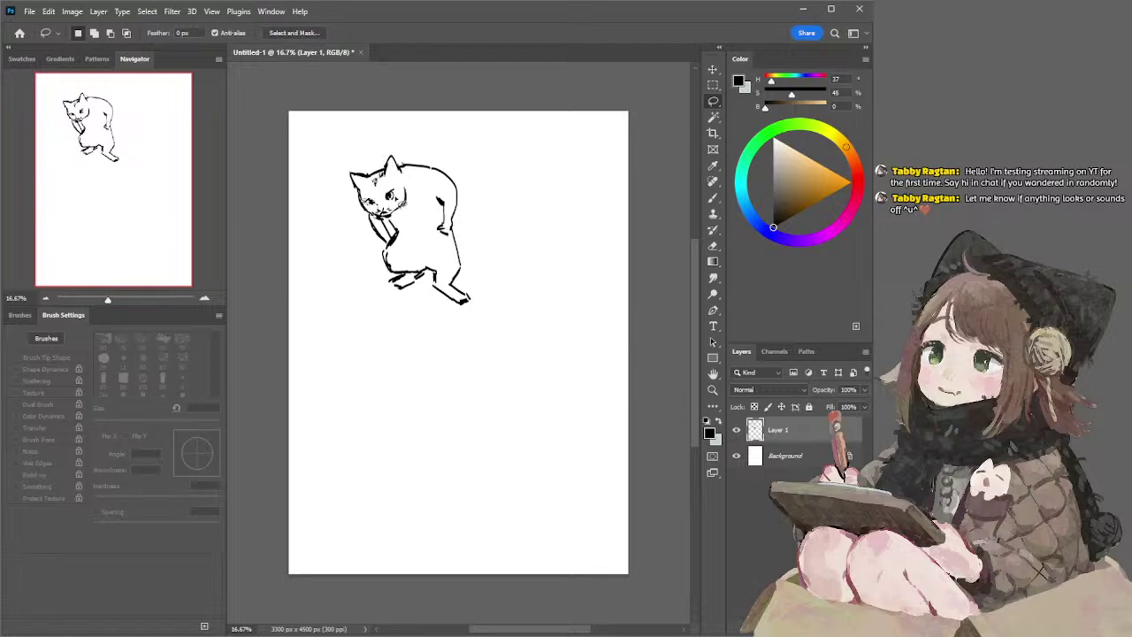
key(e)
key(b)
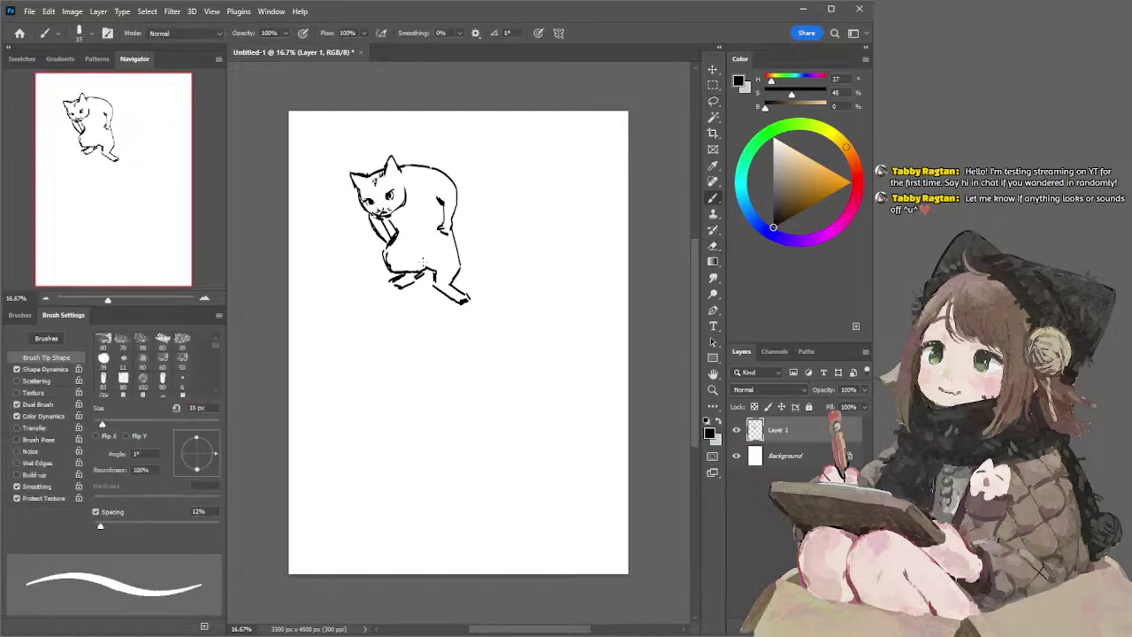
- Add short fur strokes on the cat's belly and whiskers on both sides of the muzzle
drag(408, 236, 412, 243)
drag(406, 237, 416, 254)
drag(412, 245, 418, 257)
mouse_move(373, 213)
mouse_down()
mouse_move(358, 225)
mouse_move(407, 209)
mouse_up()
drag(389, 215, 407, 218)
key(e)
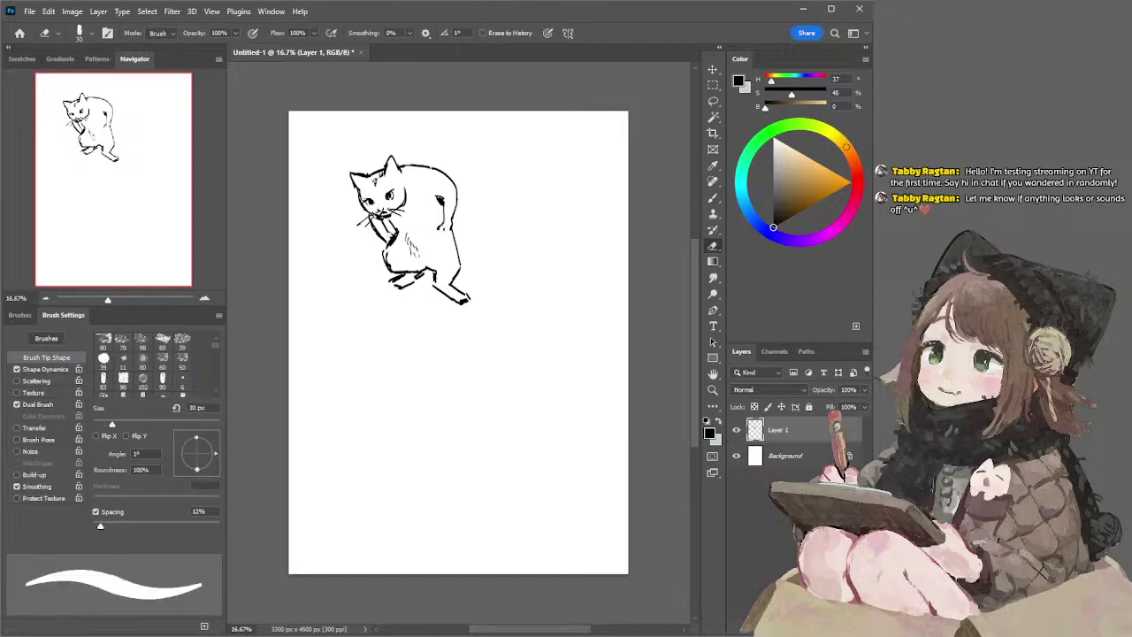
- Draw the paw resting on the cat's hip and redraw the small hind foot with toes using a 15 px brush
key(b)
drag(439, 230, 451, 233)
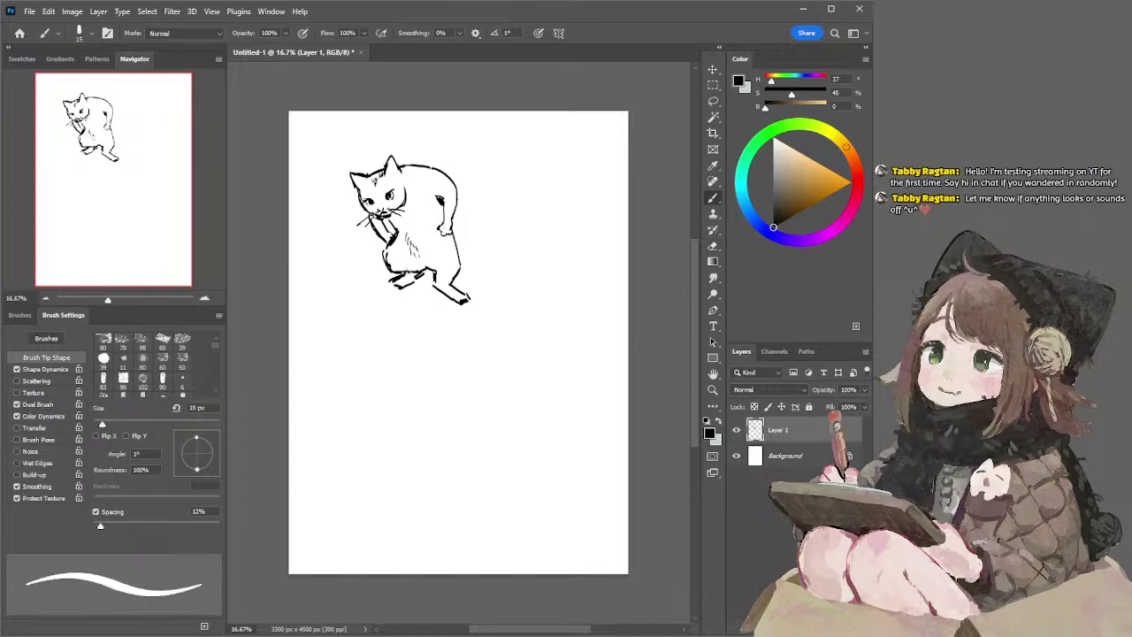
key(e)
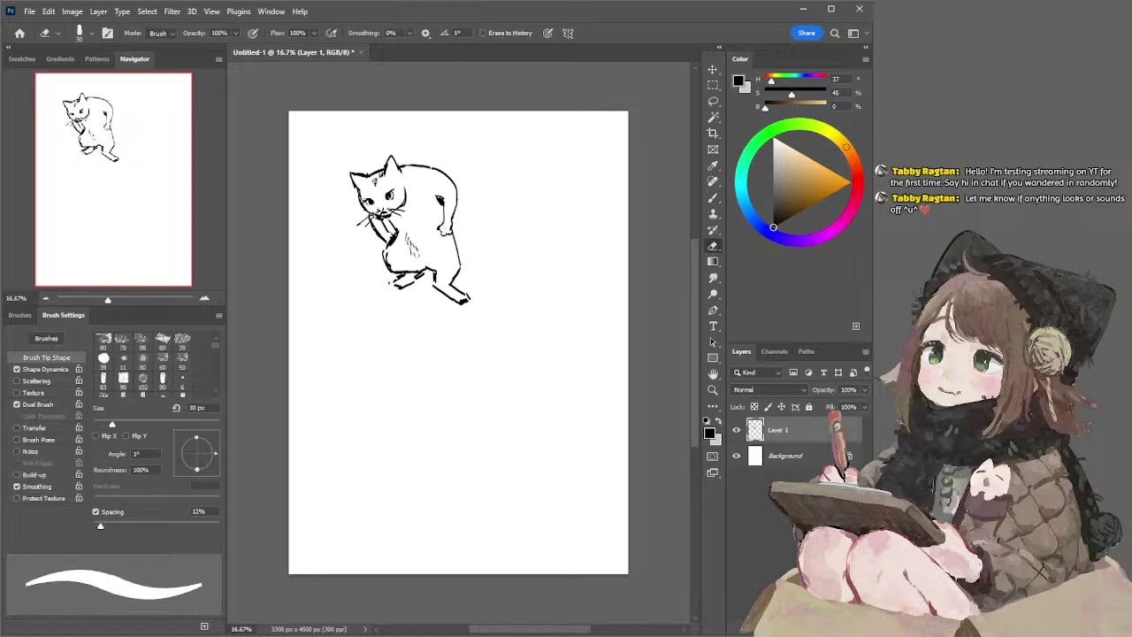
key(b)
mouse_move(405, 282)
mouse_down()
mouse_move(448, 298)
mouse_move(434, 281)
mouse_up()
key(ctrl+z)
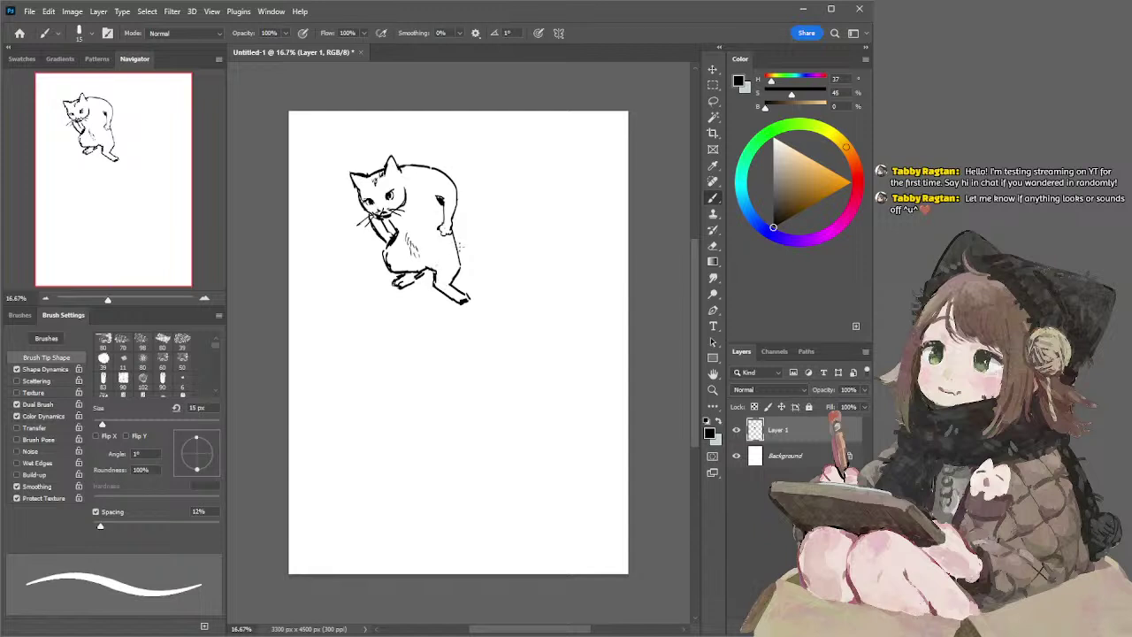
mouse_move(454, 243)
mouse_down()
mouse_move(460, 268)
mouse_move(460, 255)
mouse_up()
key(ctrl+z)
- Touch up the outline of the raised foreleg beneath the cat's chin with the brush and eraser
key(e)
key(b)
drag(369, 217, 377, 234)
key(ctrl+z)
key(e)
key(b)
key(e)
key(b)
- Lighten and refine the cat's eyes with the brush and 30 px eraser, and add fur strokes on the lower belly
drag(395, 194, 390, 200)
key(e)
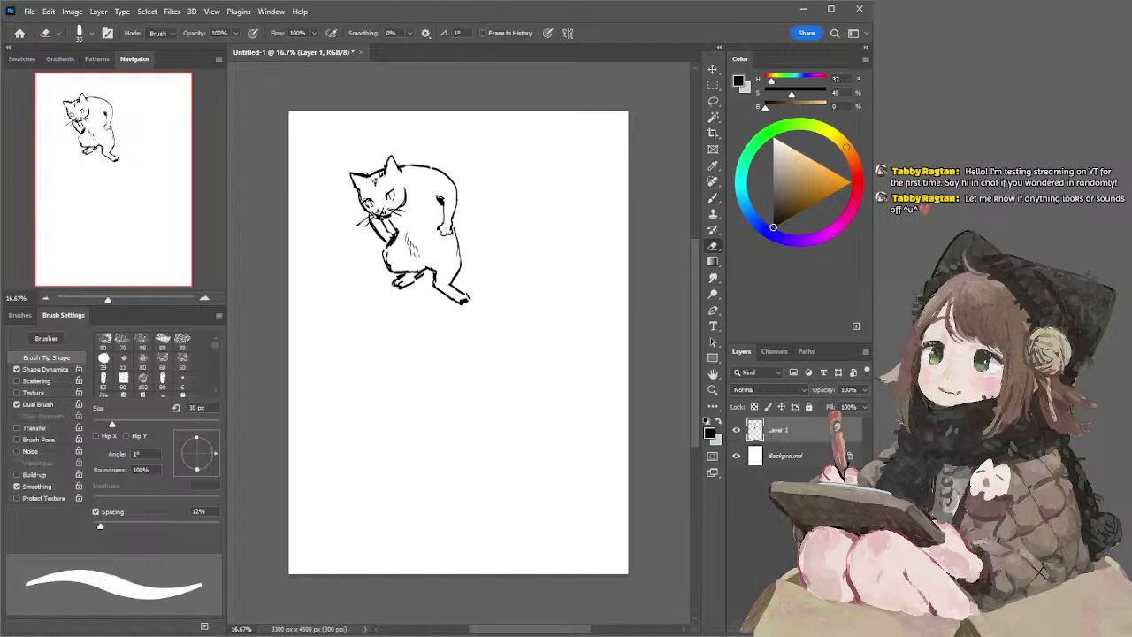
key(b)
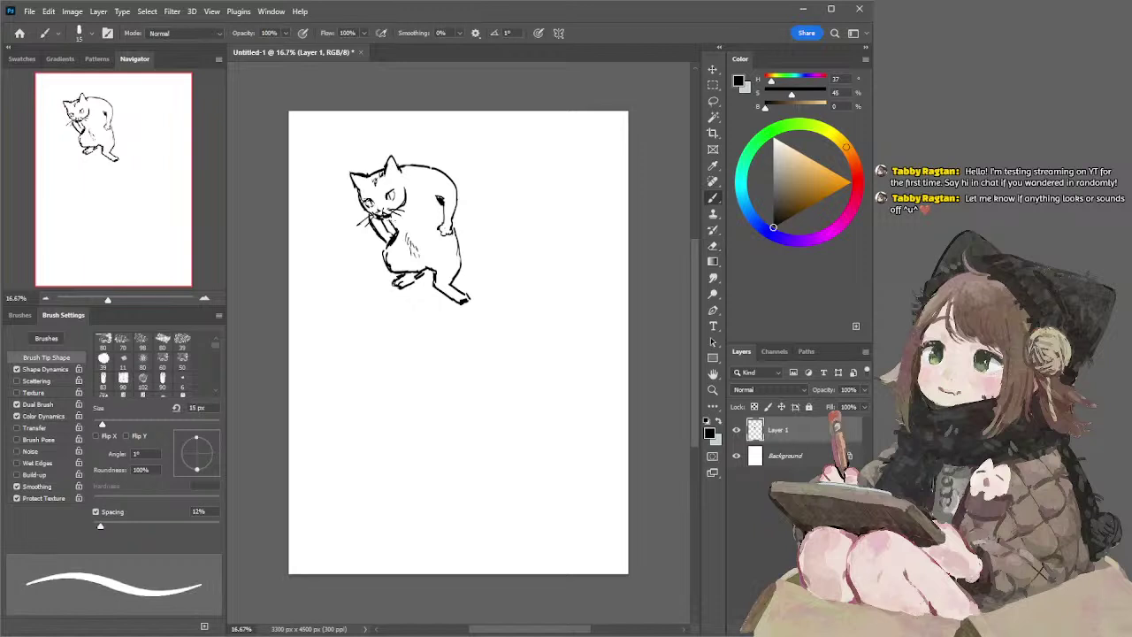
key(e)
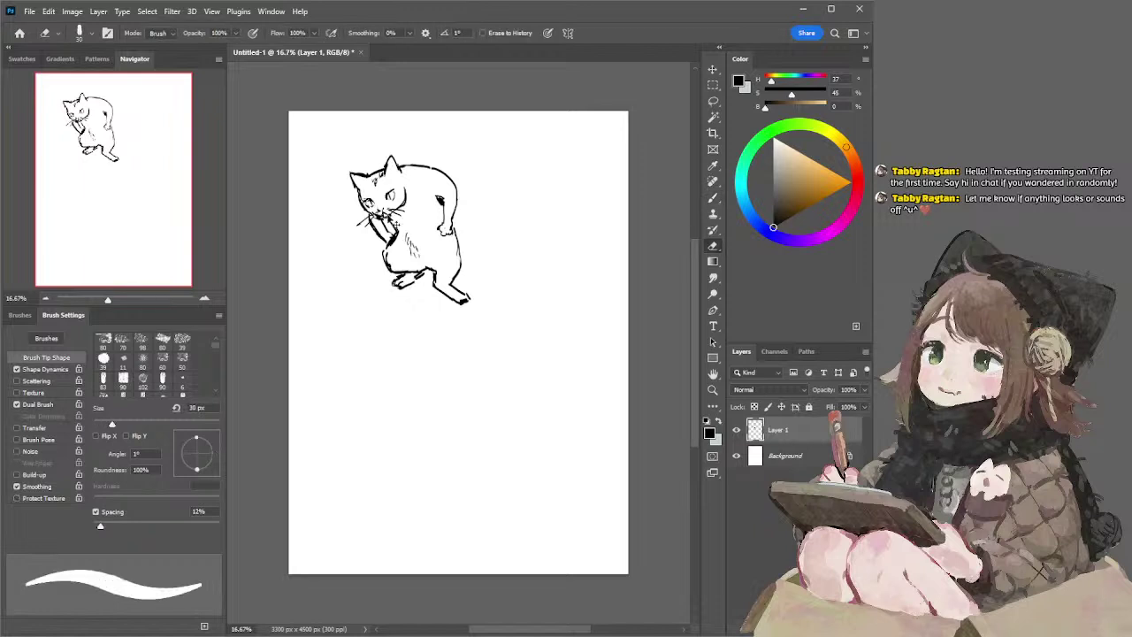
key(b)
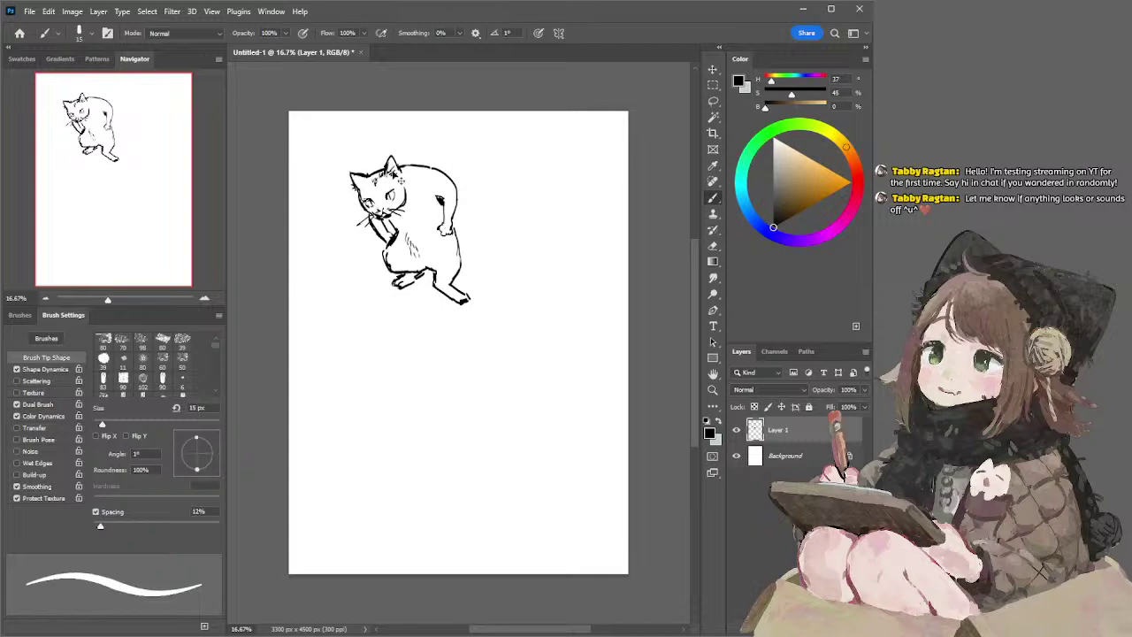
mouse_move(378, 236)
mouse_down()
mouse_move(430, 250)
mouse_move(389, 258)
mouse_move(421, 262)
mouse_up()
- Select the whole cat, scale it to about 121%, move it to the page's upper-right corner, and deselect it
key(l)
mouse_move(390, 131)
mouse_down()
mouse_move(494, 356)
mouse_move(542, 193)
mouse_up()
key(v)
drag(438, 364, 443, 416)
drag(435, 267, 567, 231)
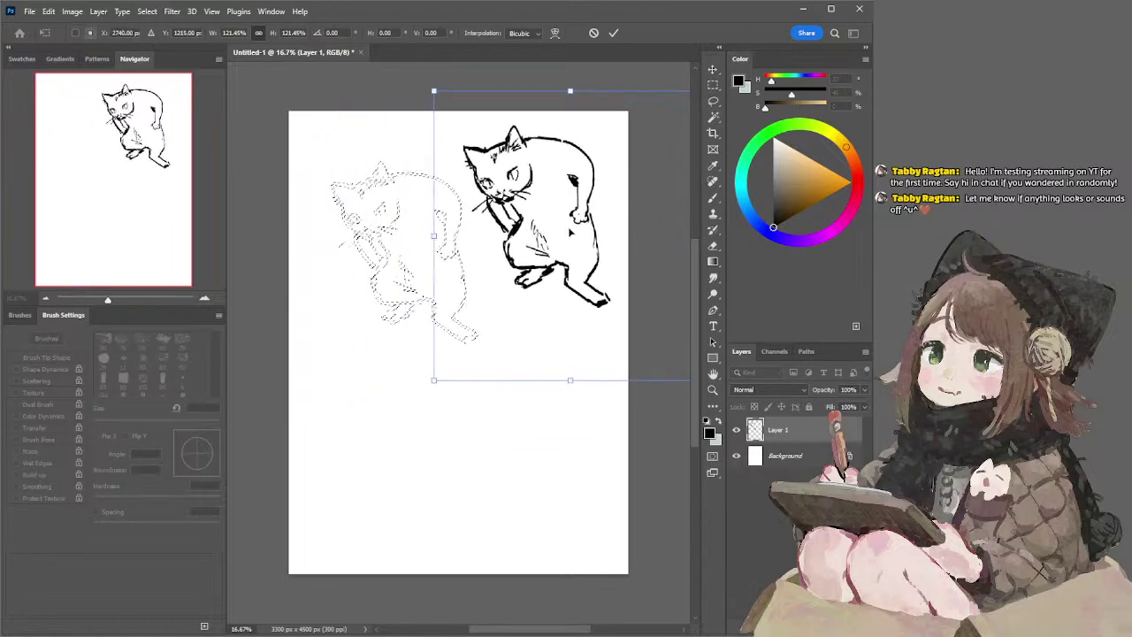
key(Return)
key(ctrl+d)
- Touch up the enlarged cat's eyes and face with a 15 px brush and the eraser
key(l)
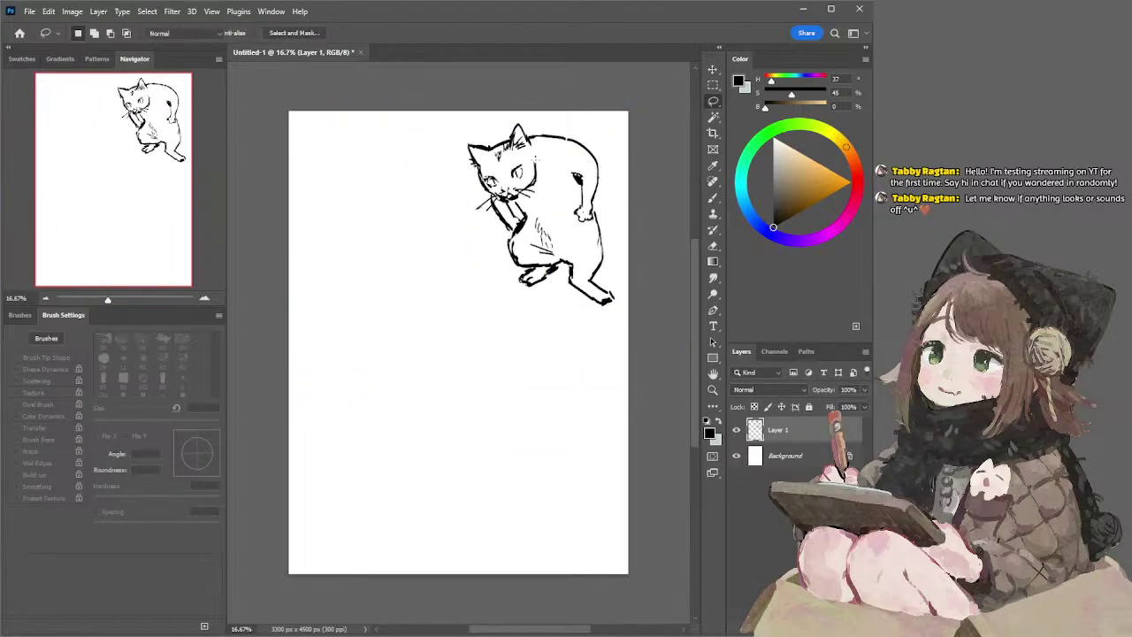
key(b)
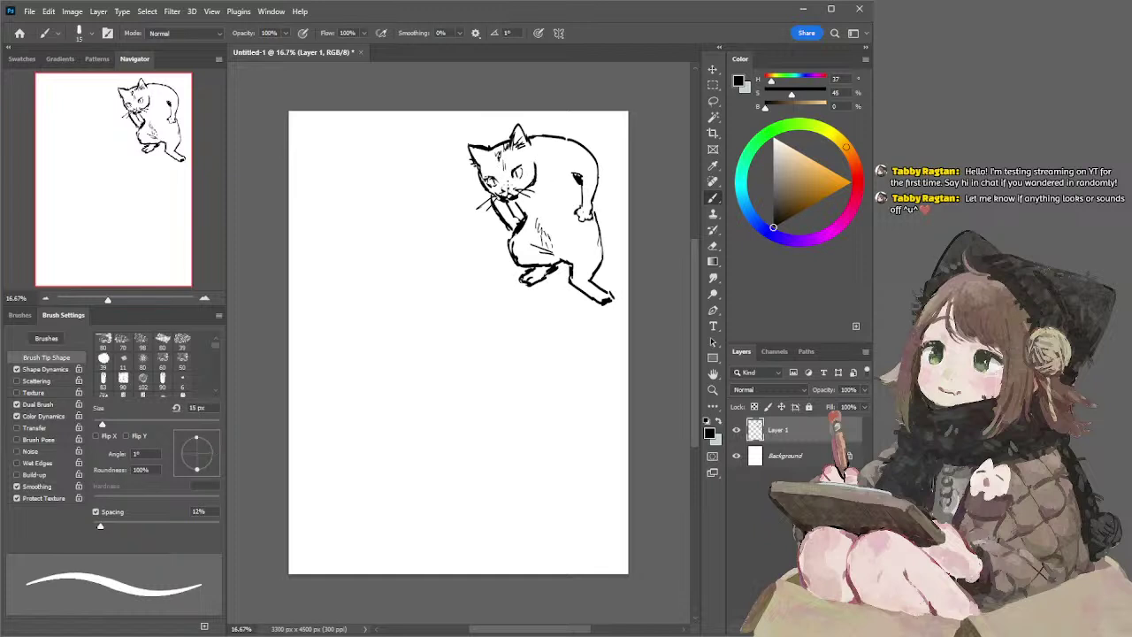
key(e)
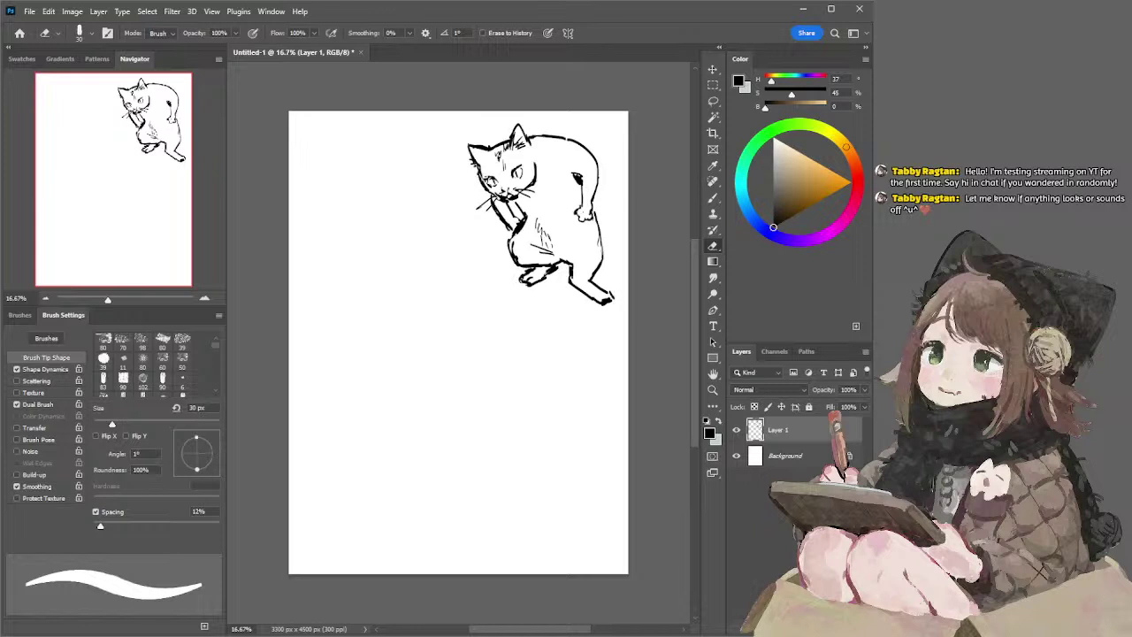
key(b)
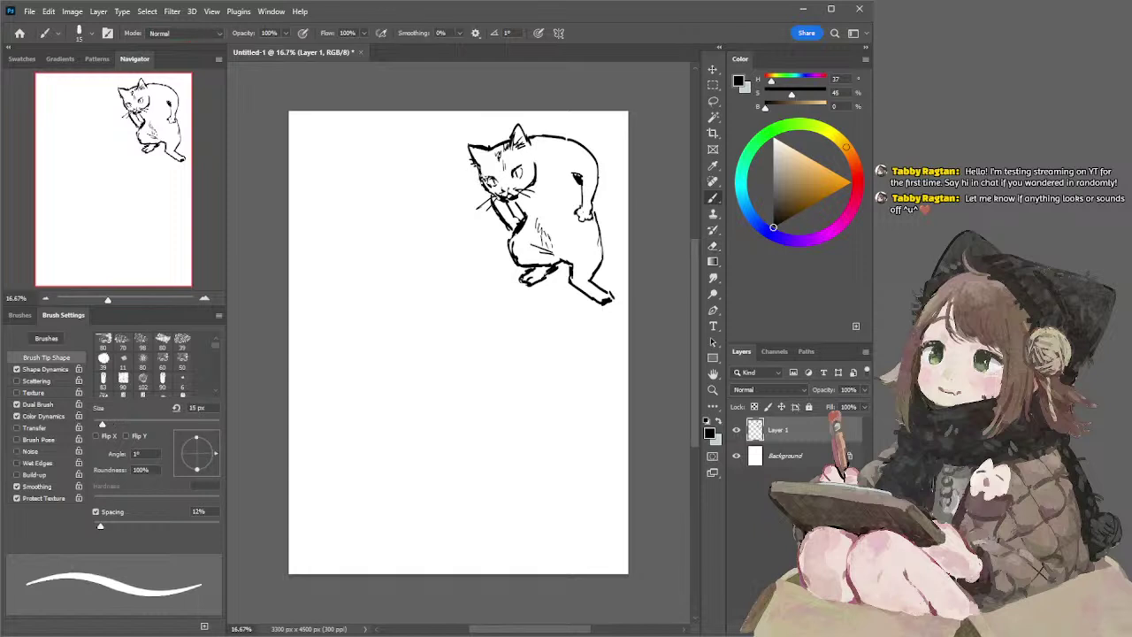
key(e)
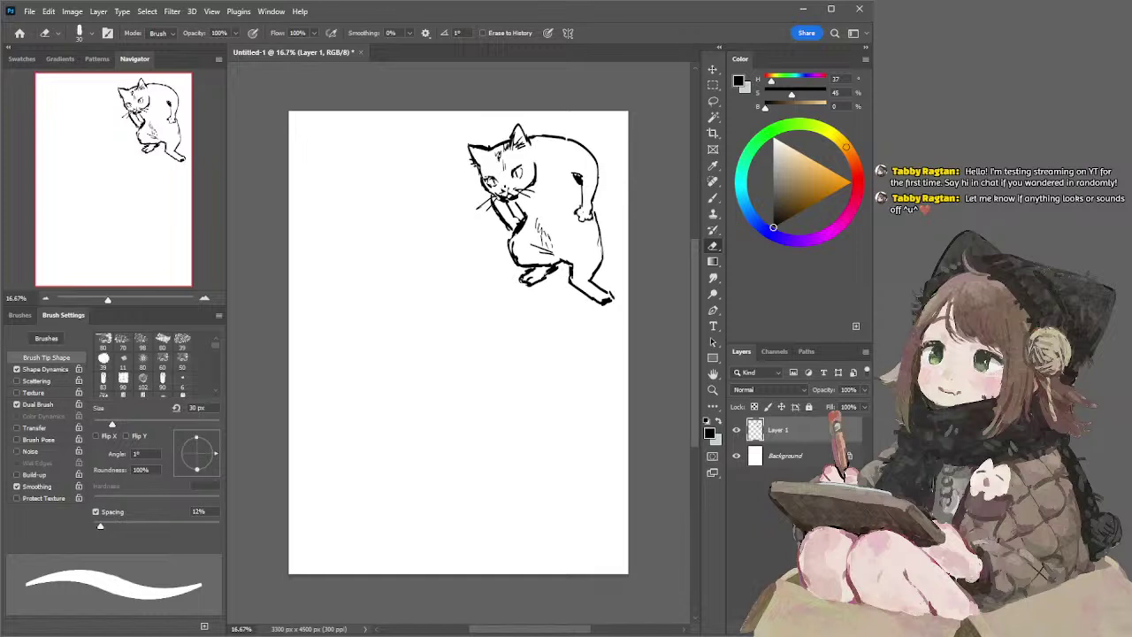
key(b)
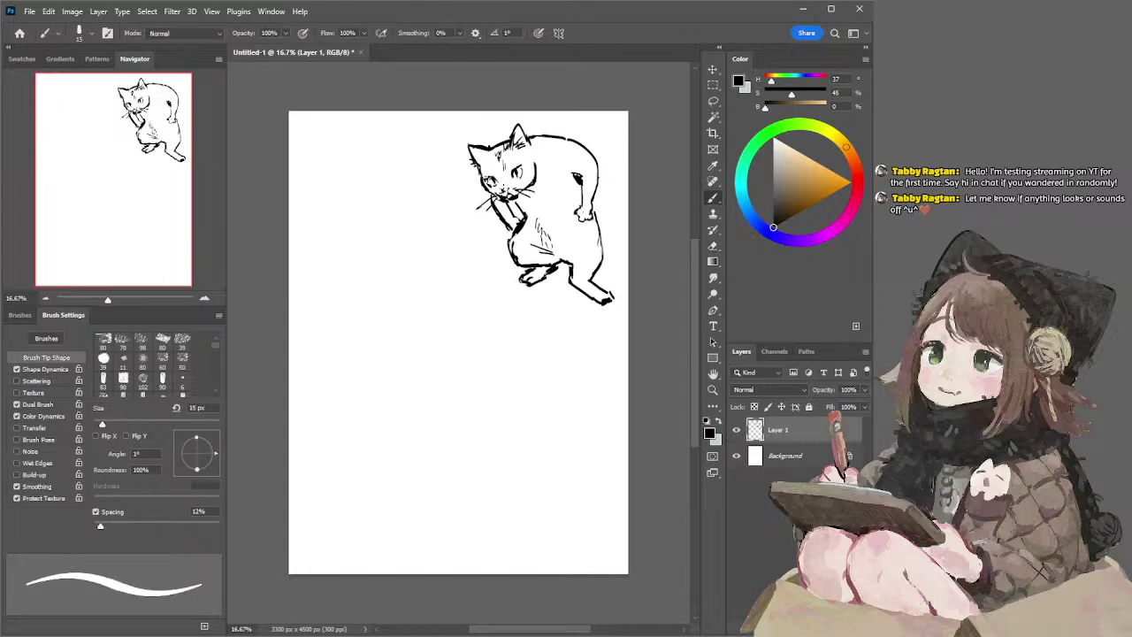
key(e)
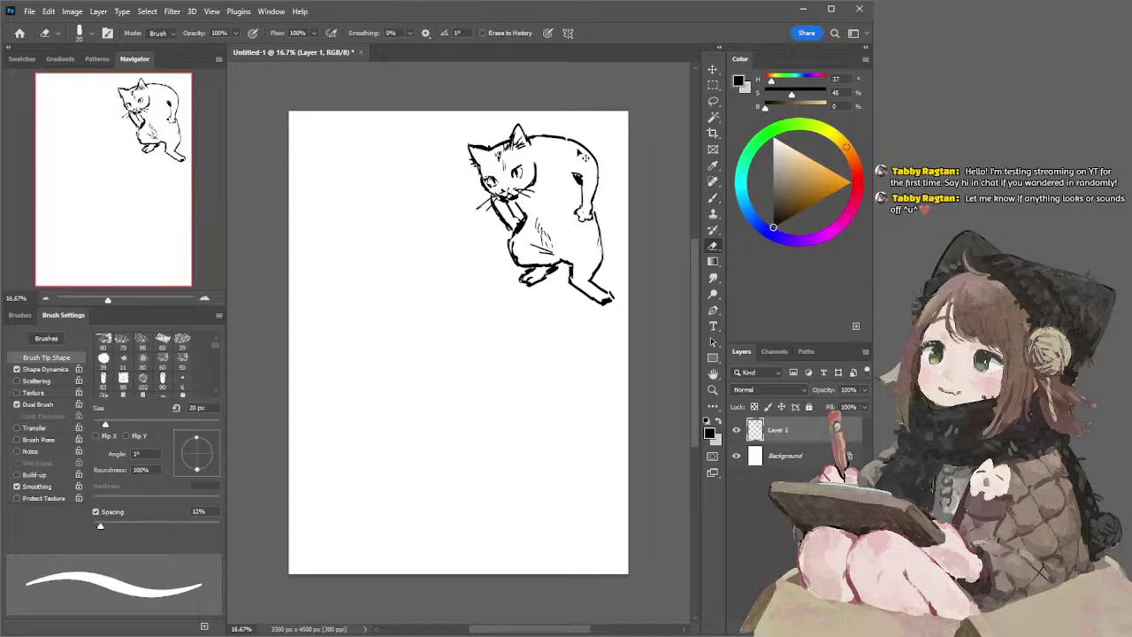
key(l)
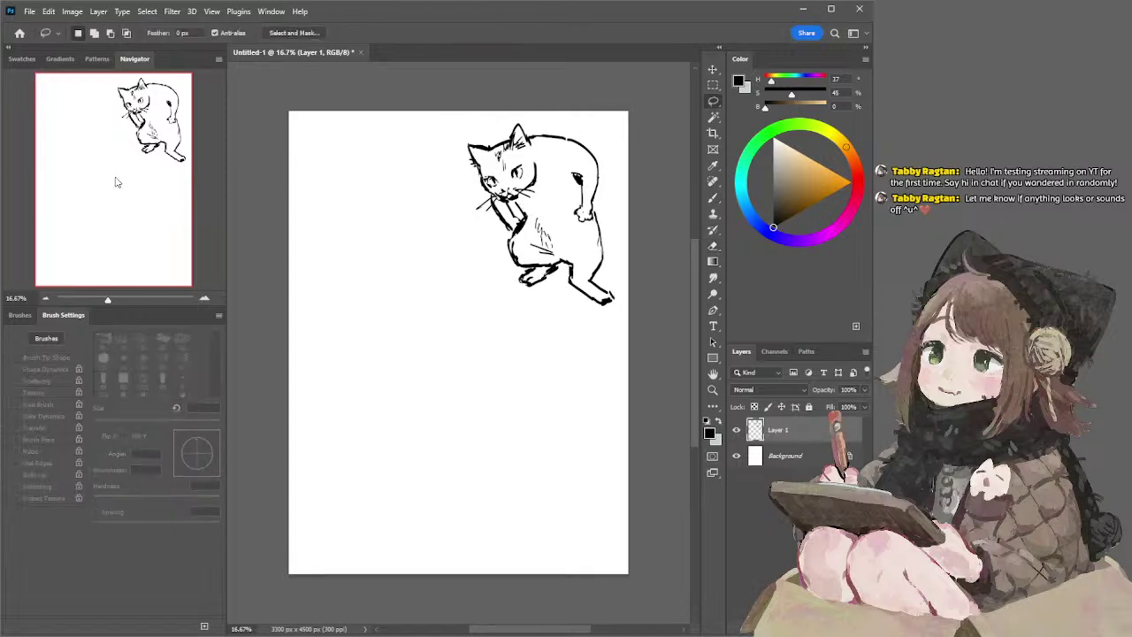
scroll(458, 345, up, 2)
scroll(458, 345, down, 2)
- Sketch the top of a second cat's head below and left of the first cat, and enlarge the brush to 25 px
key(b)
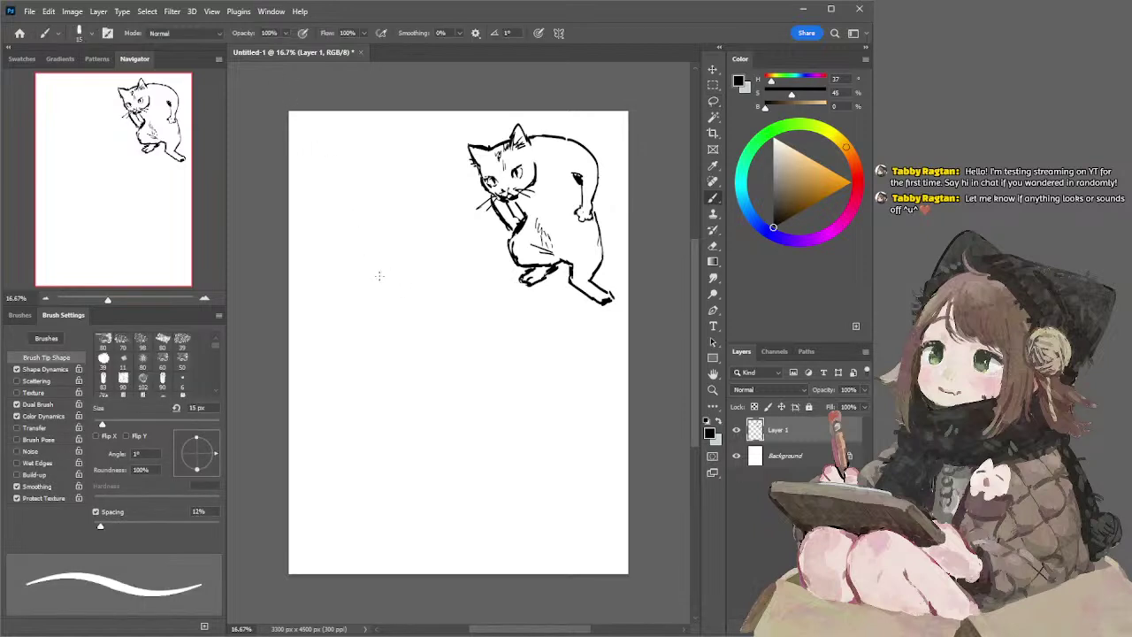
drag(410, 263, 440, 288)
key(ctrl+z)
key(ctrl+z)
key(ctrl+z)
key(ctrl+z)
key(bracketright)
key(bracketright)
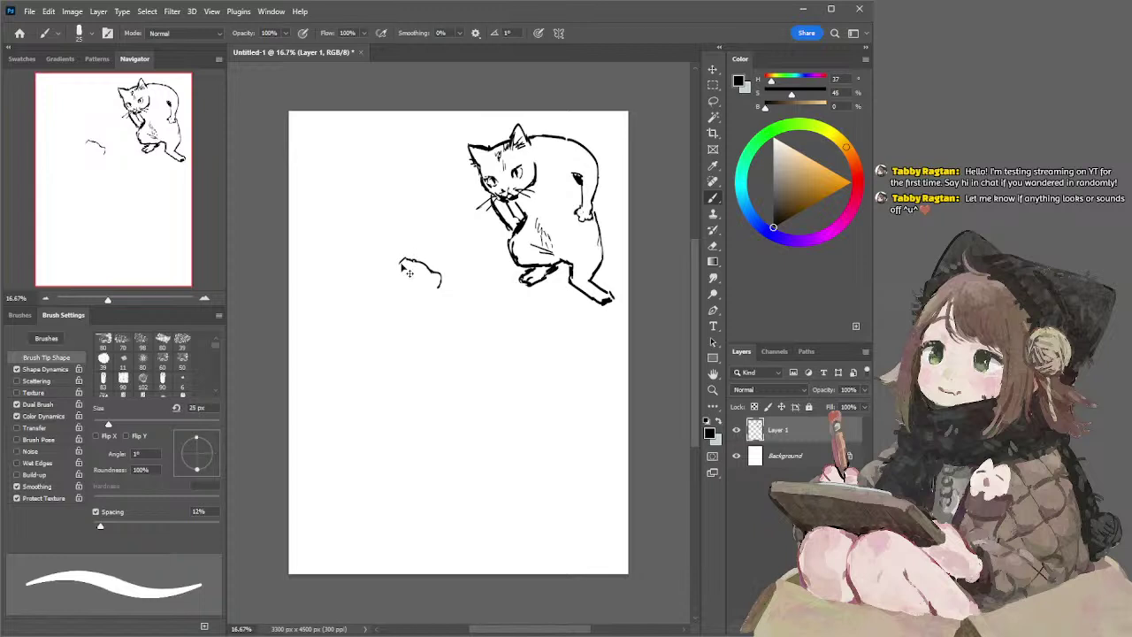
- Extend the second cat's head outline down its left side and draw a dark shape inside the head
drag(398, 263, 384, 278)
key(ctrl+z)
key(ctrl+z)
key(ctrl+z)
drag(383, 277, 377, 298)
mouse_move(407, 271)
mouse_down()
mouse_move(405, 295)
mouse_move(397, 289)
mouse_up()
- Draw the curve of the second cat's back down from the head with a 35 px brush
drag(438, 298, 461, 350)
key(ctrl+z)
key(bracketright)
drag(439, 299, 457, 360)
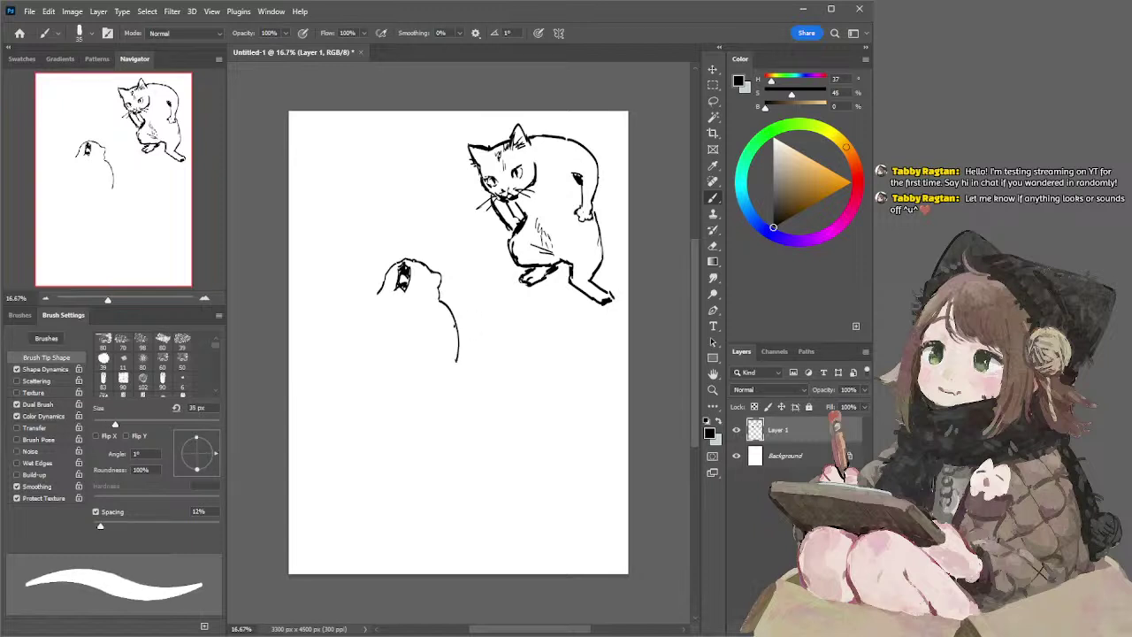
key(ctrl+z)
drag(442, 301, 461, 362)
key(ctrl+z)
drag(440, 297, 450, 375)
key(ctrl+z)
- Rework the lower end of the second cat's back curve with the brush and an enlarged eraser
drag(461, 336, 451, 376)
key(e)
key(])
key(])
key(])
key(])
key(])
key(b)
key(ctrl+z)
- Sketch the lower edge of the second cat's forearm inside the body
mouse_move(459, 337)
mouse_down()
mouse_move(457, 372)
mouse_move(380, 341)
mouse_move(409, 359)
mouse_move(385, 357)
mouse_move(418, 348)
mouse_move(387, 352)
mouse_move(414, 361)
mouse_move(383, 357)
mouse_up()
key(ctrl+z)
key(ctrl+z)
key(ctrl+z)
key(ctrl+z)
key(ctrl+z)
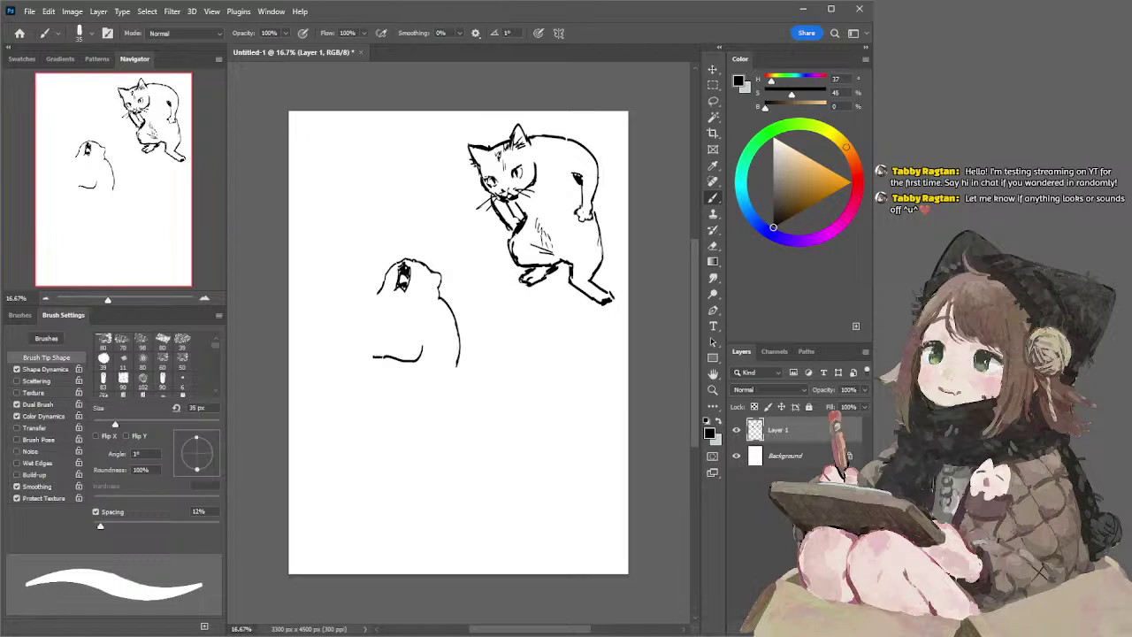
- Sketch the upper edge of the second cat's forearm and round off its paw
key(ctrl+z)
mouse_move(378, 350)
mouse_down()
mouse_move(395, 342)
mouse_move(404, 356)
mouse_up()
key(ctrl+z)
key(ctrl+z)
key(ctrl+z)
drag(382, 344, 396, 343)
key(ctrl+z)
key(ctrl+z)
drag(409, 342, 415, 348)
- Draw a column with a rounded top and two vertical sides left of the second cat's head
mouse_move(372, 288)
mouse_down()
mouse_move(387, 296)
mouse_move(352, 295)
mouse_move(351, 349)
mouse_up()
key(ctrl+z)
key(ctrl+z)
key(ctrl+z)
key(ctrl+z)
key(ctrl+z)
key(ctrl+z)
mouse_move(350, 301)
mouse_down()
mouse_move(346, 381)
mouse_move(352, 332)
mouse_move(352, 354)
mouse_up()
key(ctrl+z)
key(ctrl+z)
key(ctrl+z)
mouse_move(387, 294)
mouse_down()
mouse_move(387, 342)
mouse_move(358, 401)
mouse_up()
key(ctrl+z)
key(ctrl+z)
drag(356, 369, 356, 371)
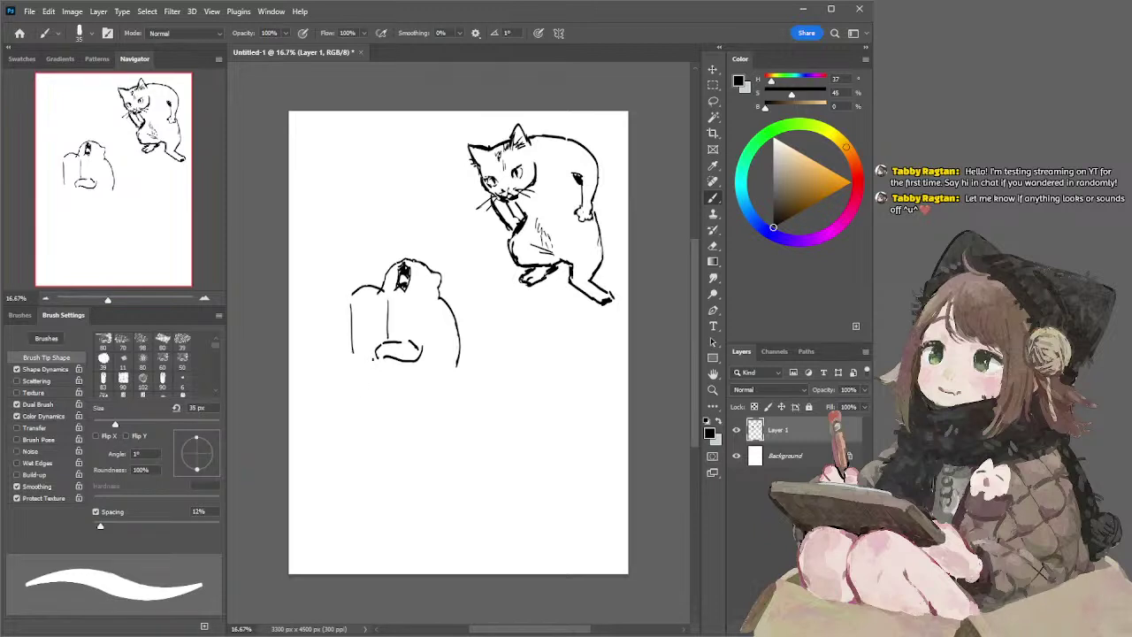
- Erase the second cat's forearm with a 125 px eraser
key(e)
key(bracketright)
key(bracketright)
key(bracketright)
key(bracketright)
key(bracketright)
key(bracketright)
key(bracketright)
key(bracketright)
key(bracketright)
mouse_move(378, 346)
mouse_down()
mouse_move(419, 354)
mouse_move(397, 339)
mouse_up()
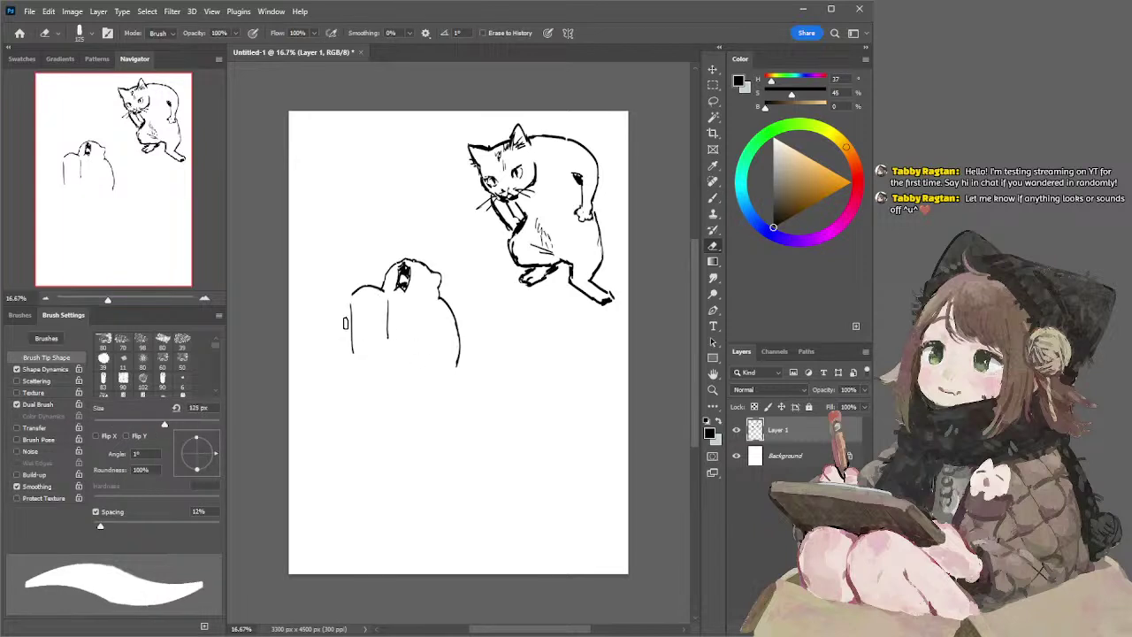
- Redraw the column's left edge with the 35 px brush
key(b)
key(ctrl+z)
drag(350, 299, 350, 346)
key(ctrl+z)
key(ctrl+z)
key(e)
key(b)
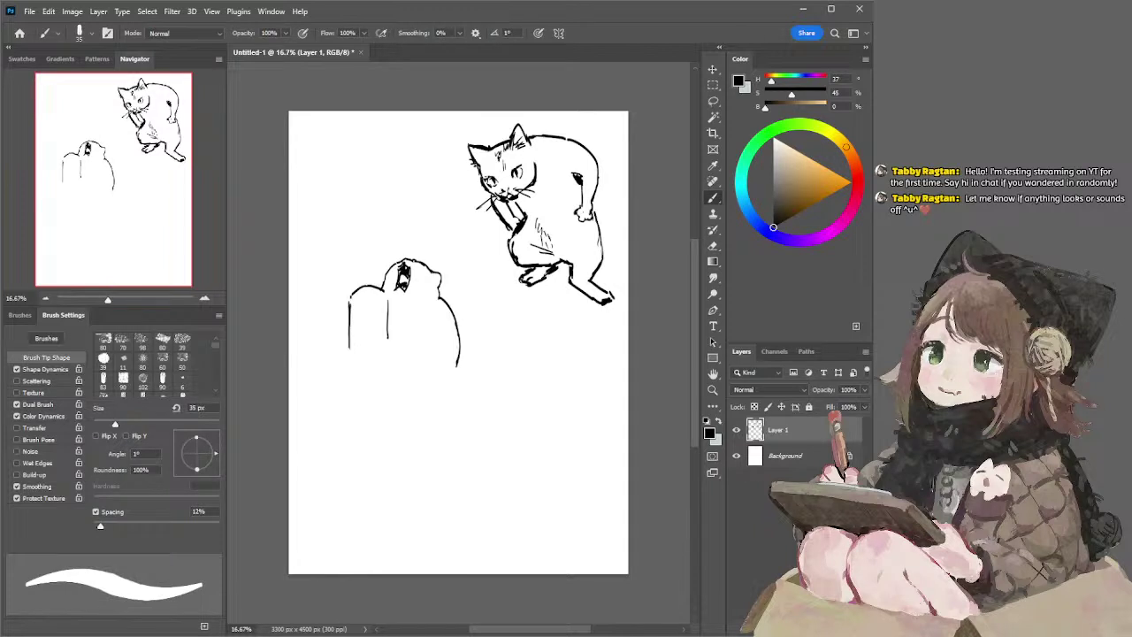
- Draw the column's base line and extend both vertical sides down to it
key(ctrl+z)
drag(356, 414, 387, 415)
mouse_move(387, 342)
mouse_down()
mouse_move(393, 412)
mouse_move(390, 360)
mouse_move(389, 383)
mouse_up()
key(ctrl+z)
drag(349, 347, 349, 405)
key(ctrl+z)
key(ctrl+z)
key(ctrl+z)
key(ctrl+z)
mouse_move(352, 348)
mouse_down()
mouse_move(350, 413)
mouse_move(365, 420)
mouse_up()
key(ctrl+z)
key(ctrl+z)
key(ctrl+z)
- Erase the second cat's back line and redraw it as a longer, fuller curve with a 50 px brush
key(e)
drag(442, 301, 458, 366)
key(bracketright)
key(bracketright)
key(b)
key(bracketright)
key(bracketright)
key(bracketright)
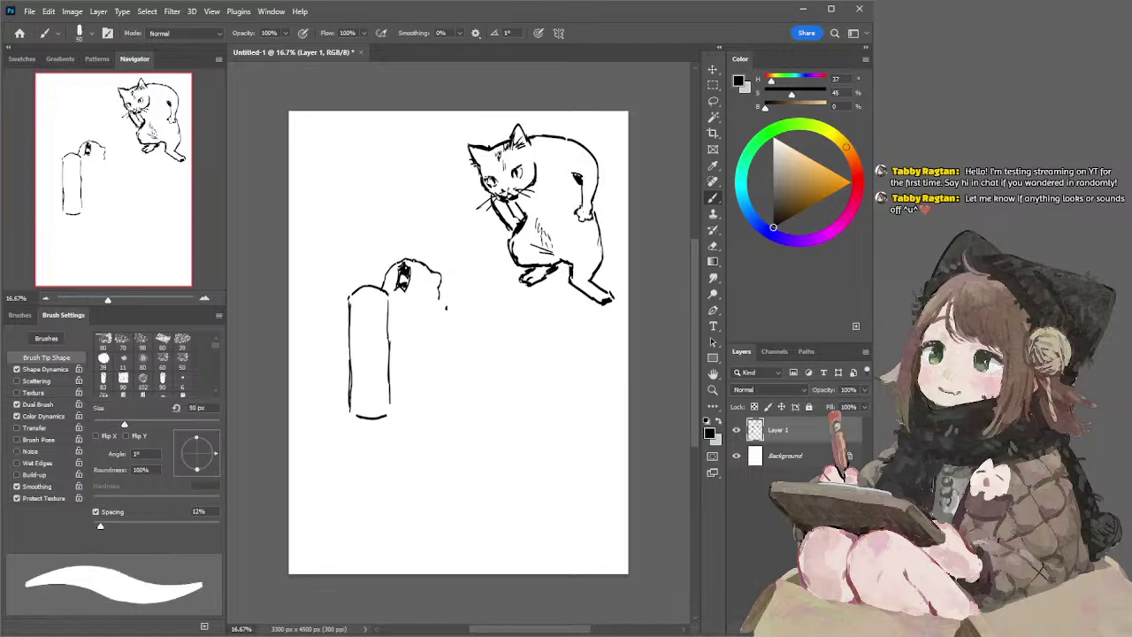
mouse_move(440, 301)
mouse_down()
mouse_move(470, 361)
mouse_move(460, 390)
mouse_up()
key(ctrl+z)
mouse_move(439, 301)
mouse_down()
mouse_move(455, 403)
mouse_move(458, 318)
mouse_move(452, 393)
mouse_up()
key(ctrl+z)
- Erase the column's base with a 250 px eraser and sketch the cat's bent forearm reaching across the column with a 45 px brush
key(e)
drag(357, 407, 371, 423)
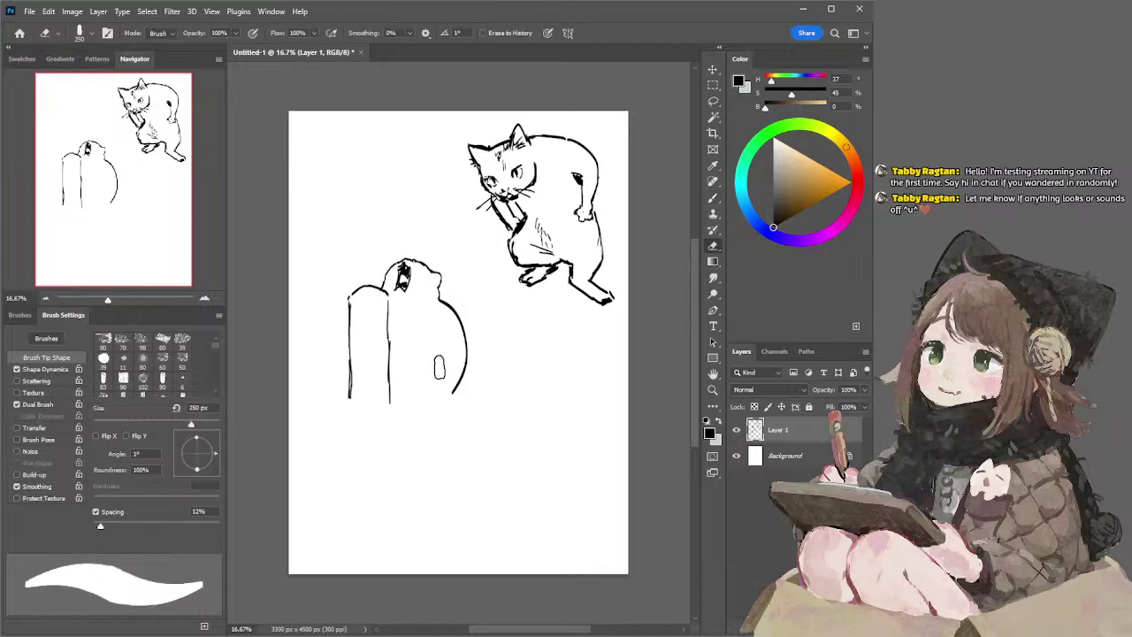
key(b)
key(bracketright)
mouse_move(429, 337)
mouse_down()
mouse_move(418, 355)
mouse_move(382, 359)
mouse_move(423, 366)
mouse_move(437, 337)
mouse_up()
key(ctrl+z)
key(bracketleft)
key(bracketleft)
key(ctrl+z)
key(ctrl+z)
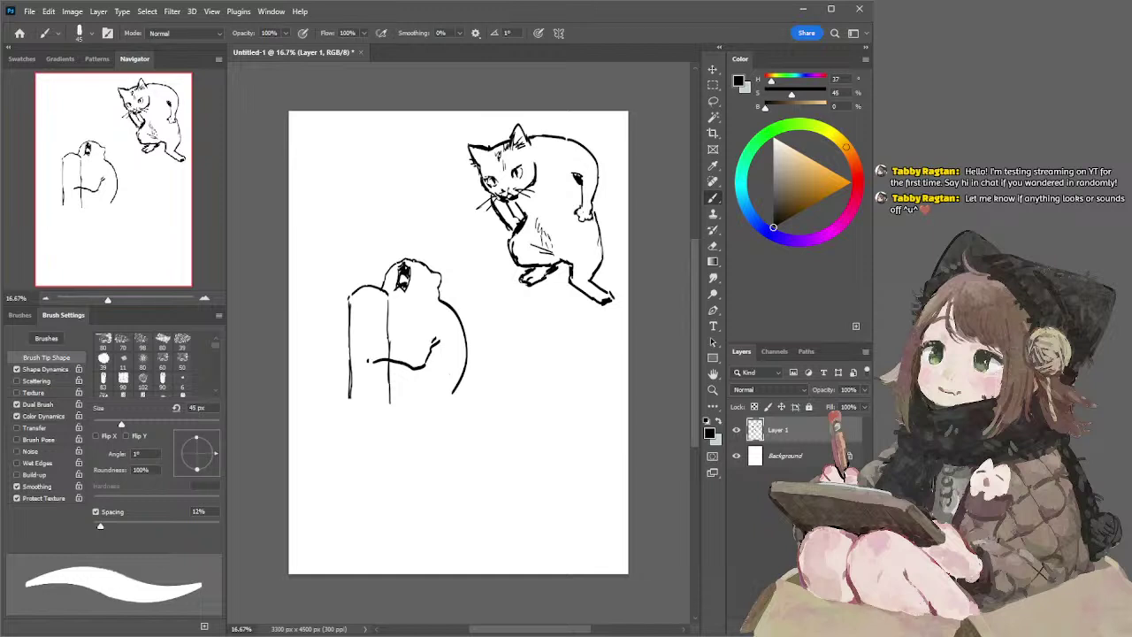
- Sketch the forearm's upper edge and rounded paw across the column with the 45 px brush
key(ctrl+z)
mouse_move(373, 361)
mouse_down()
mouse_move(358, 375)
mouse_move(370, 346)
mouse_move(374, 355)
mouse_move(392, 345)
mouse_up()
key(ctrl+z)
key(ctrl+z)
mouse_move(393, 347)
mouse_down()
mouse_move(380, 355)
mouse_move(397, 342)
mouse_move(414, 356)
mouse_move(409, 343)
mouse_up()
key(ctrl+z)
key(ctrl+z)
key(ctrl+z)
key(ctrl+z)
key(ctrl+z)
key(ctrl+z)
- Lasso the column's left edge and move it slightly inward to narrow the column
key(l)
mouse_move(351, 303)
mouse_down()
mouse_move(358, 281)
mouse_move(372, 305)
mouse_move(361, 350)
mouse_move(324, 386)
mouse_move(346, 294)
mouse_move(368, 312)
mouse_move(355, 312)
mouse_up()
key(ctrl+d)
key(b)
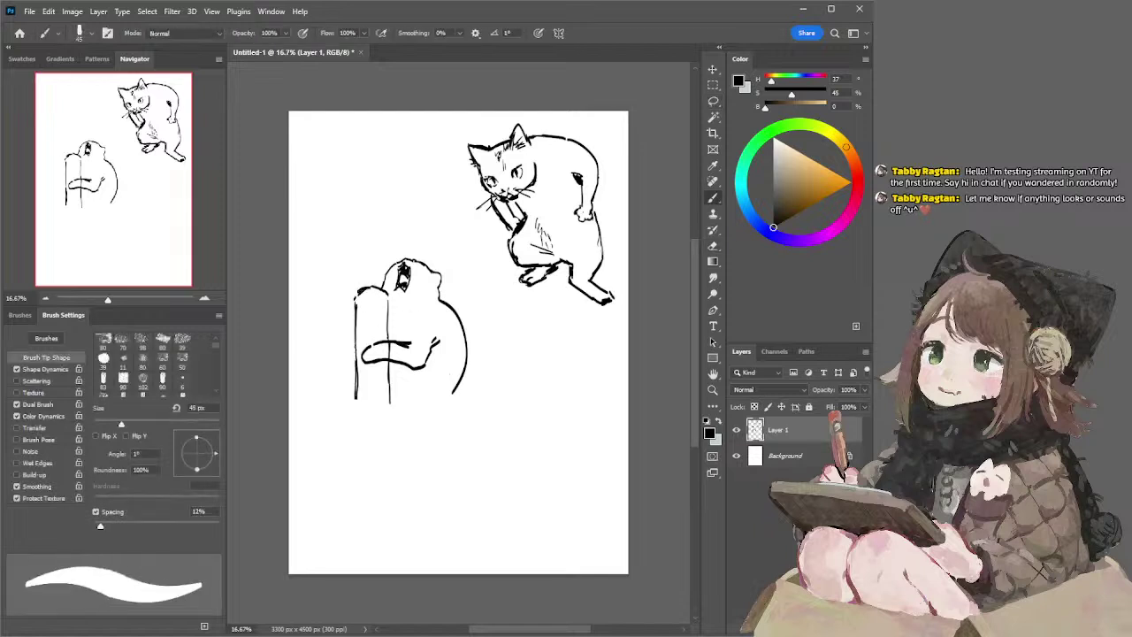
- Lasso the cat's forearm and shift it outward so that the paw wraps past the column's far edge
key(e)
key(b)
key(ctrl+z)
key(l)
mouse_move(382, 350)
mouse_down()
mouse_move(364, 364)
mouse_move(428, 386)
mouse_move(420, 336)
mouse_up()
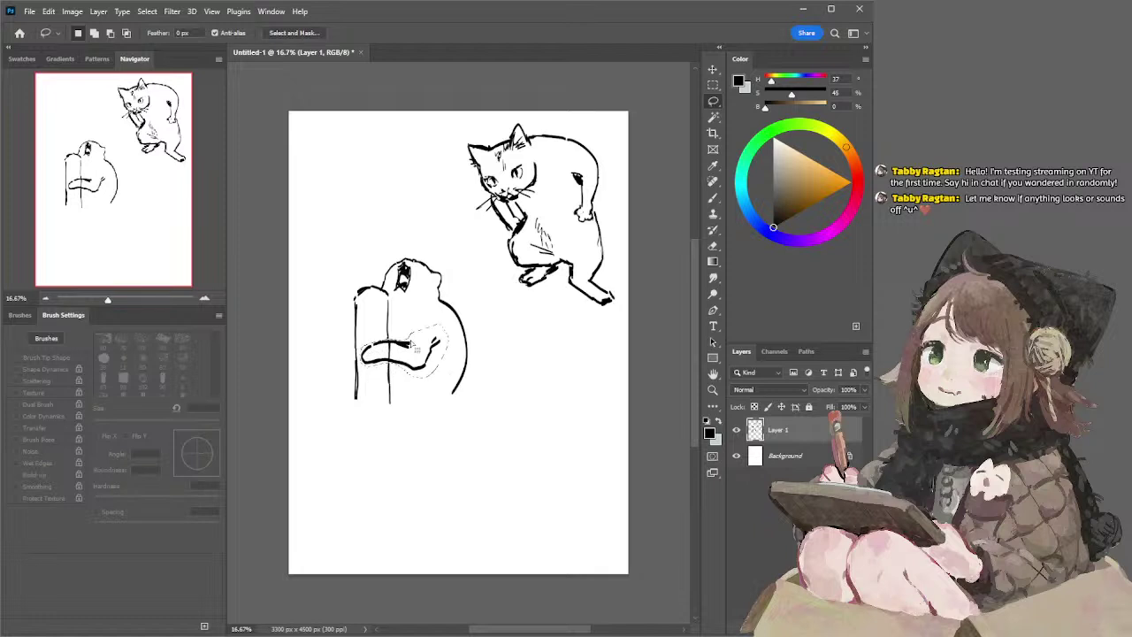
key(e)
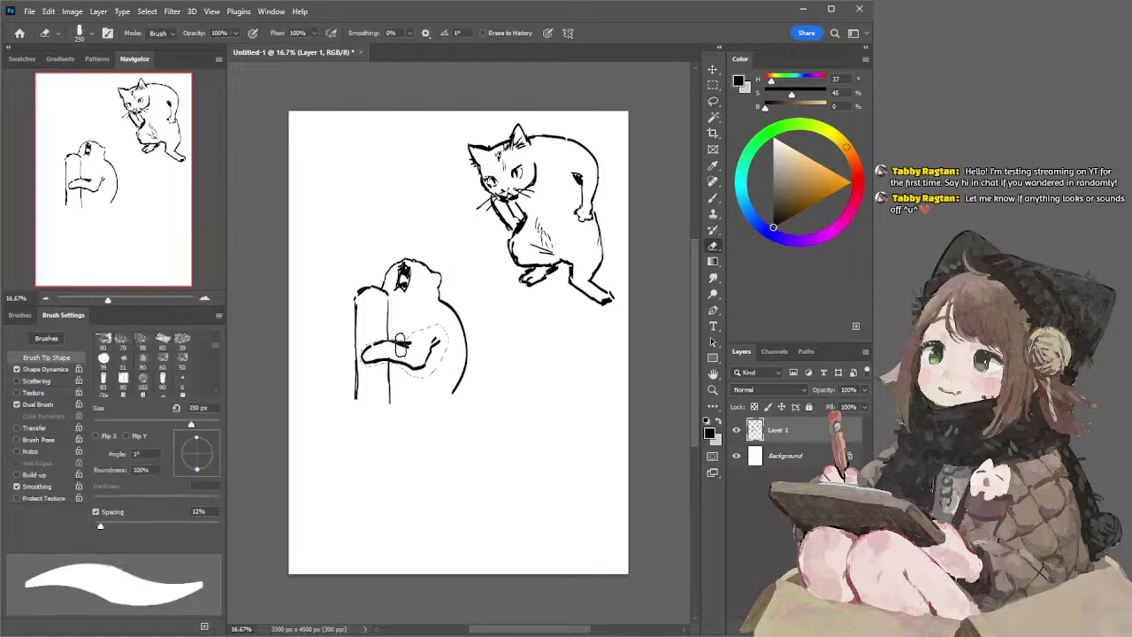
drag(406, 346, 396, 350)
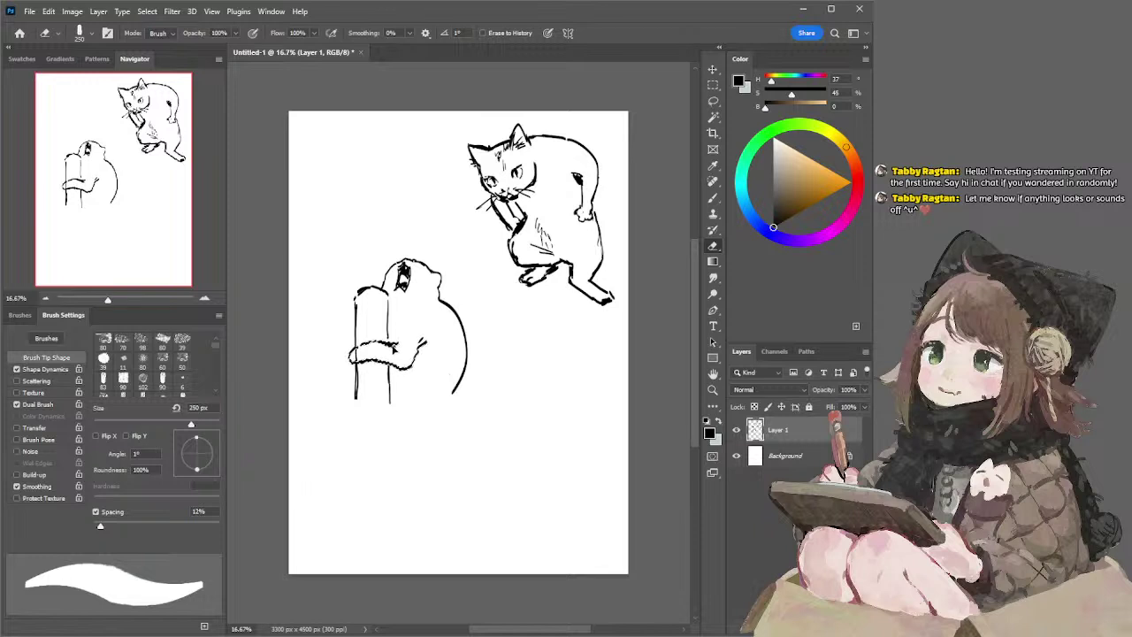
key(ctrl+d)
key(l)
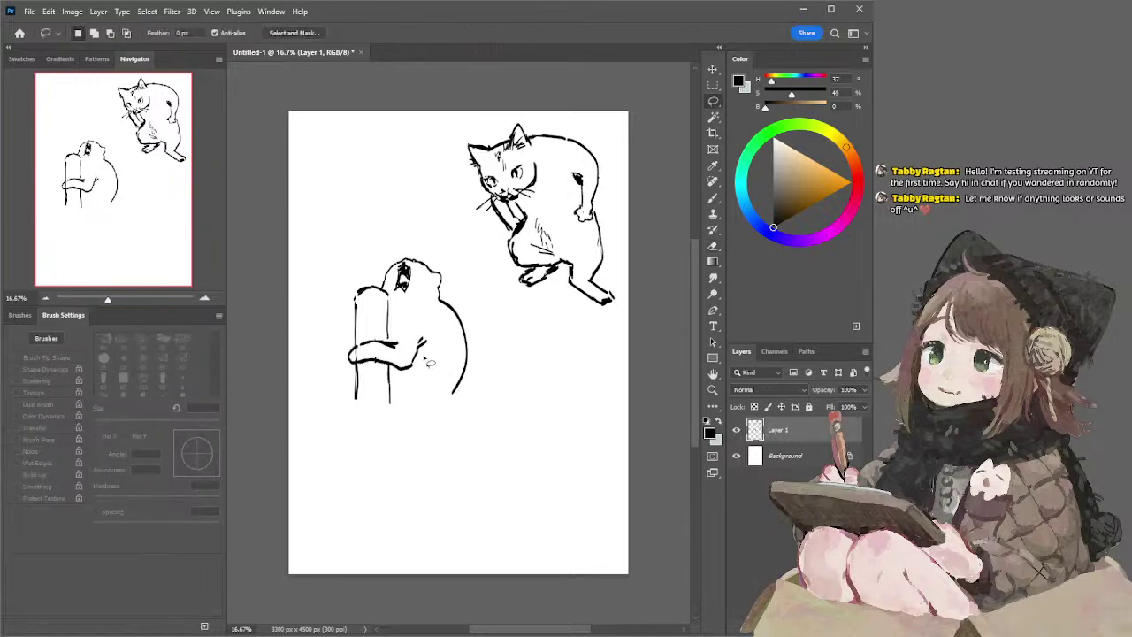
- Erase the stray forearm and column lines beside the column, reducing the eraser to 150 px
key(e)
drag(399, 344, 394, 353)
key(bracketleft)
key(bracketleft)
key(bracketleft)
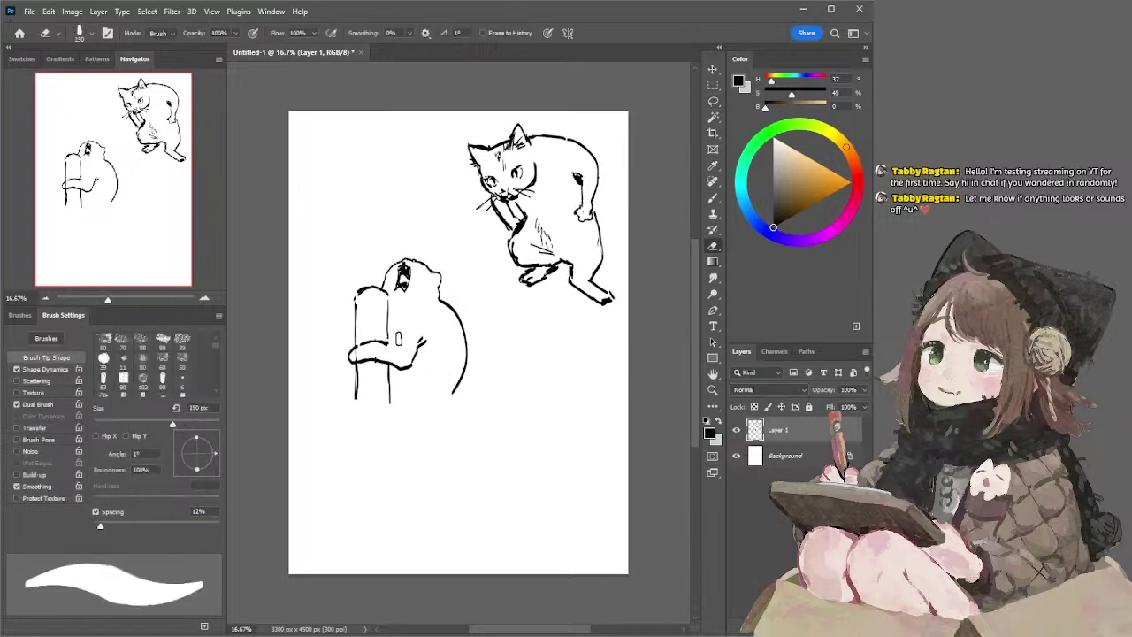
- Draw the rounded outline of the far paw behind the column's outer edge with the 45 px brush
key(b)
mouse_move(355, 324)
mouse_down()
mouse_move(345, 338)
mouse_move(363, 360)
mouse_move(356, 335)
mouse_up()
key(ctrl+z)
key(ctrl+z)
key(ctrl+z)
key(ctrl+z)
key(ctrl+z)
key(ctrl+z)
key(ctrl+z)
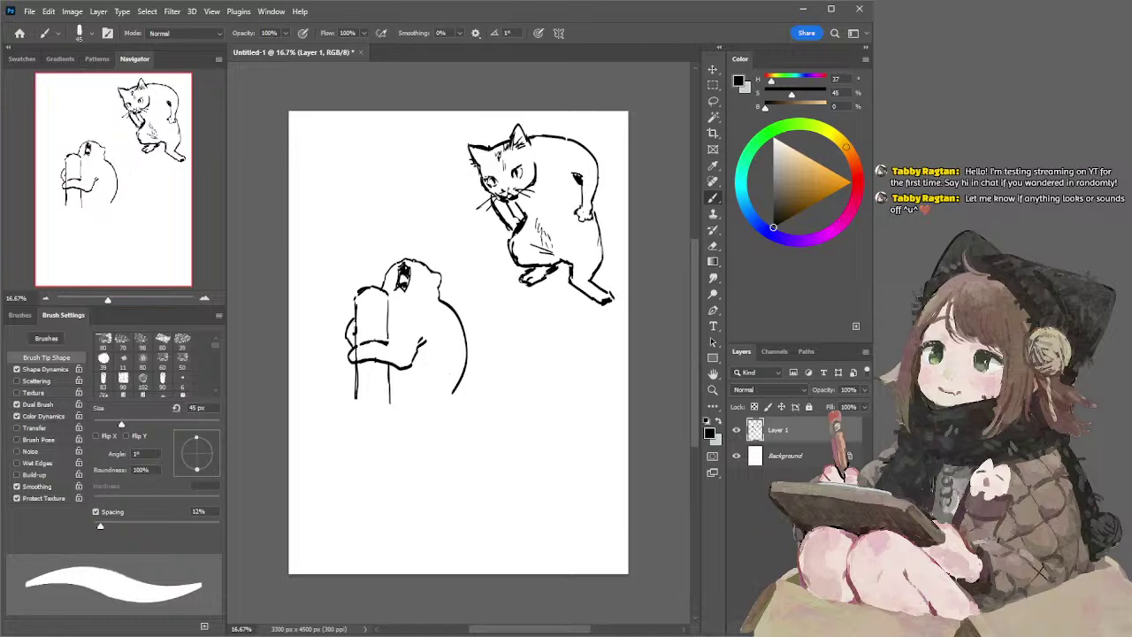
- Redraw the column's rounded top and add the cat's ear, cheek and chin lines
key(e)
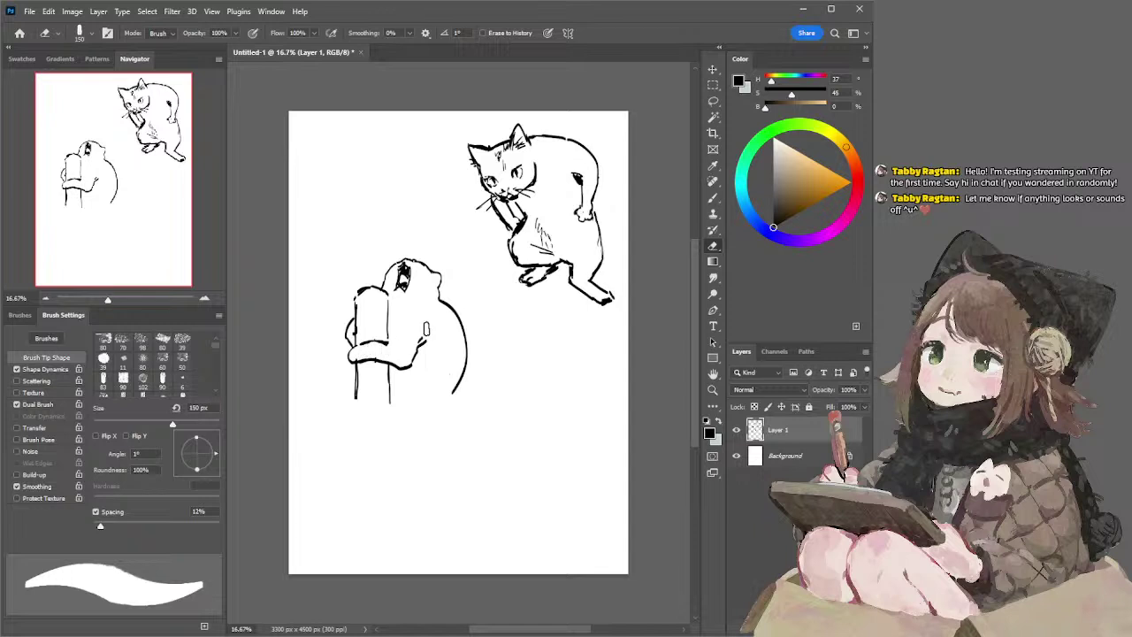
key(b)
mouse_move(392, 309)
mouse_down()
mouse_move(421, 306)
mouse_move(375, 290)
mouse_move(380, 280)
mouse_move(389, 290)
mouse_up()
key(e)
key(b)
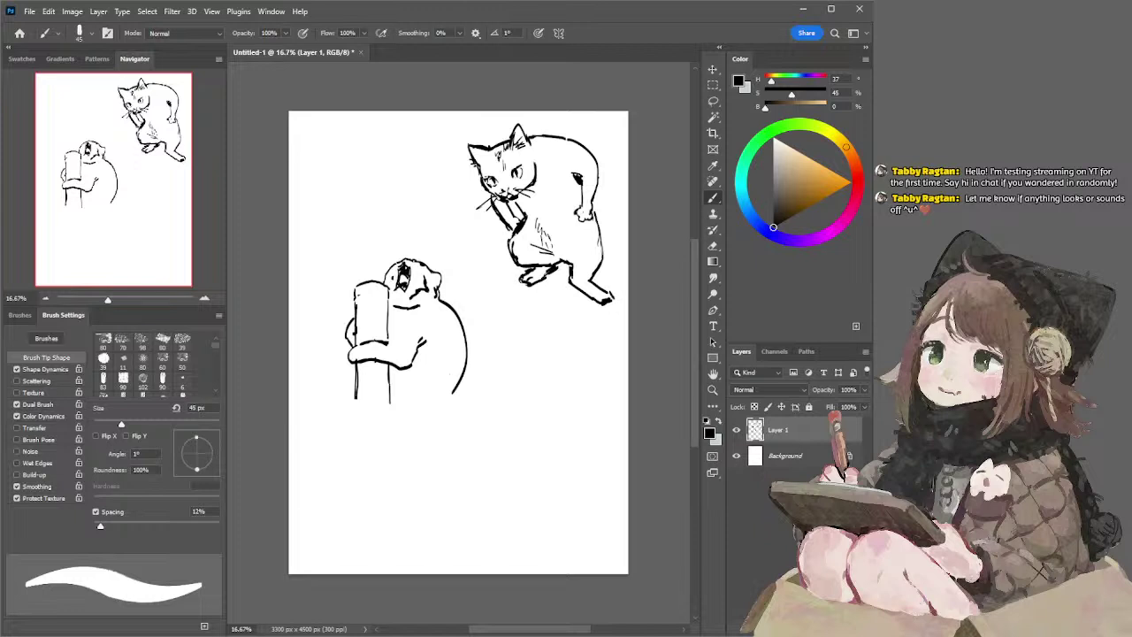
- Paint black tabby stripes over the cat's neck, chest, shoulder and forearm, and darken the far paw
drag(437, 290, 432, 305)
mouse_move(390, 317)
mouse_down()
mouse_move(428, 320)
mouse_move(435, 308)
mouse_move(411, 340)
mouse_move(396, 333)
mouse_move(432, 338)
mouse_move(426, 330)
mouse_move(449, 315)
mouse_up()
key(ctrl+z)
key(ctrl+z)
key(ctrl+z)
key(ctrl+z)
key(ctrl+z)
drag(445, 306, 452, 317)
mouse_move(444, 309)
mouse_down()
mouse_move(453, 333)
mouse_move(443, 315)
mouse_move(430, 352)
mouse_move(448, 333)
mouse_up()
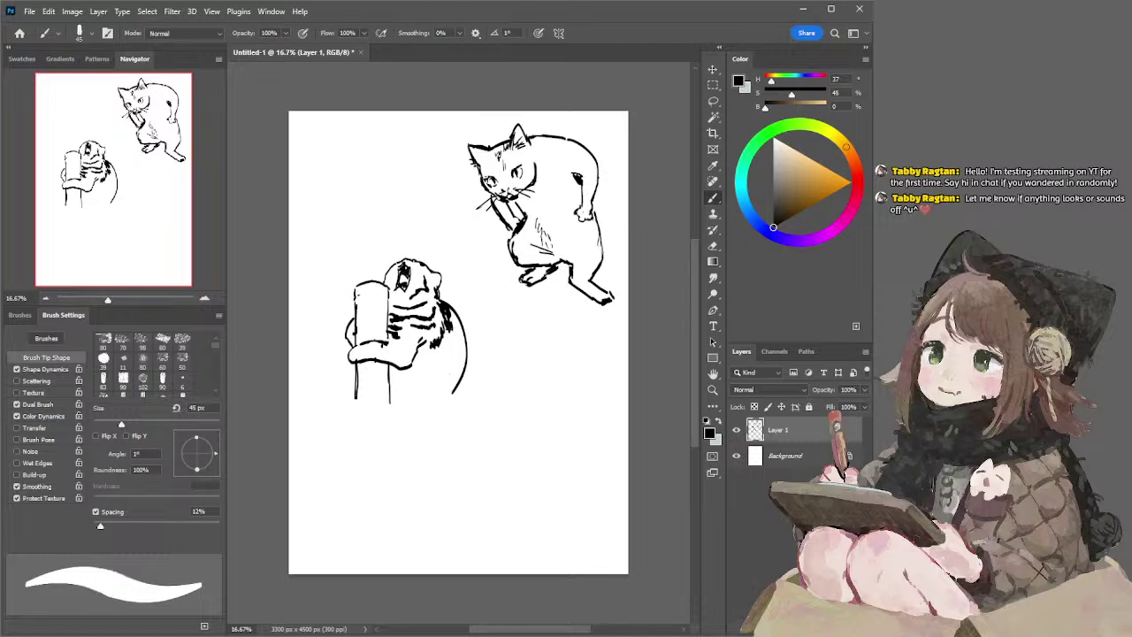
mouse_move(382, 349)
mouse_down()
mouse_move(376, 362)
mouse_move(400, 368)
mouse_up()
drag(355, 324, 365, 360)
- Draw the cat's rump line and a short striped tail with a dark tip using the 45 px brush
mouse_move(454, 391)
mouse_down()
mouse_move(450, 405)
mouse_move(500, 390)
mouse_move(483, 411)
mouse_move(500, 402)
mouse_move(462, 395)
mouse_move(468, 404)
mouse_move(407, 411)
mouse_move(402, 399)
mouse_move(444, 407)
mouse_move(410, 414)
mouse_move(402, 386)
mouse_up()
key(ctrl+z)
key(ctrl+z)
key(ctrl+z)
key(ctrl+z)
key(ctrl+z)
key(ctrl+z)
key(ctrl+z)
key(ctrl+z)
key(ctrl+z)
key(ctrl+z)
key(ctrl+z)
key(ctrl+z)
key(ctrl+z)
key(ctrl+z)
key(ctrl+z)
key(ctrl+z)
key(e)
key(b)
key(ctrl+z)
key(e)
key(b)
key(ctrl+z)
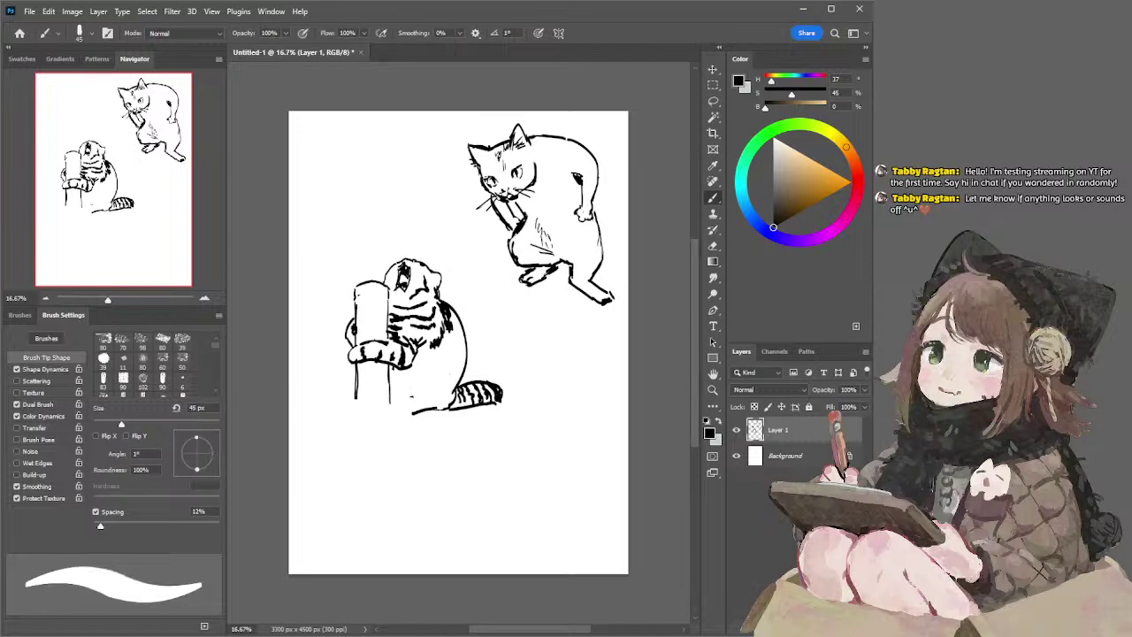
- Redraw the column's lower edge beside the cat's belly, reducing the brush to 35 px
key(ctrl+z)
drag(391, 364, 391, 404)
key(ctrl+z)
key([)
key([)
key(ctrl+z)
- Draw curved bands across the column just below its rounded top with the 35 px brush
mouse_move(357, 296)
mouse_down()
mouse_move(383, 291)
mouse_move(367, 300)
mouse_move(380, 308)
mouse_move(395, 271)
mouse_move(413, 280)
mouse_up()
key(ctrl+z)
key(ctrl+z)
key(ctrl+z)
key(ctrl+z)
key(ctrl+z)
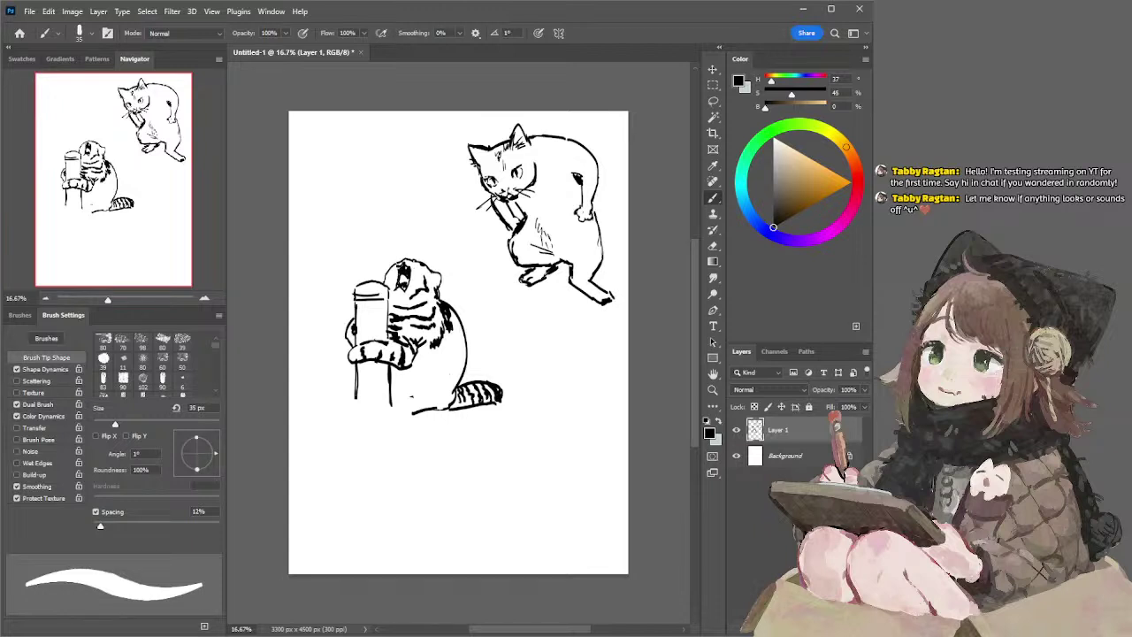
- Clean up the linework of the cat's open mouth with an 80 px eraser and the 35 px brush
key(e)
key([)
key([)
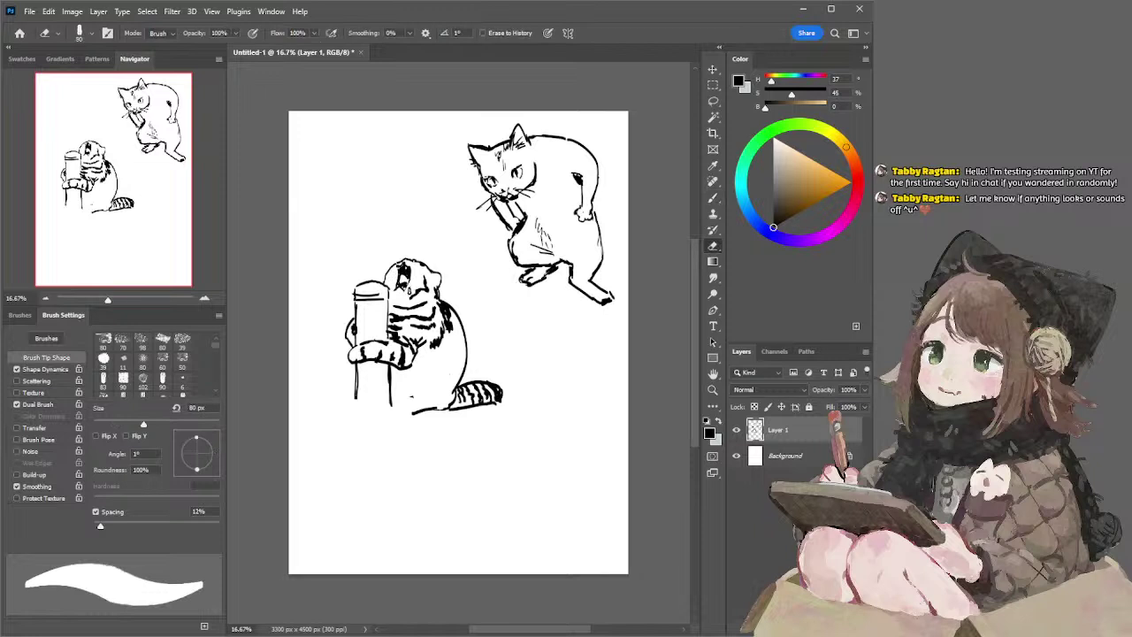
key(b)
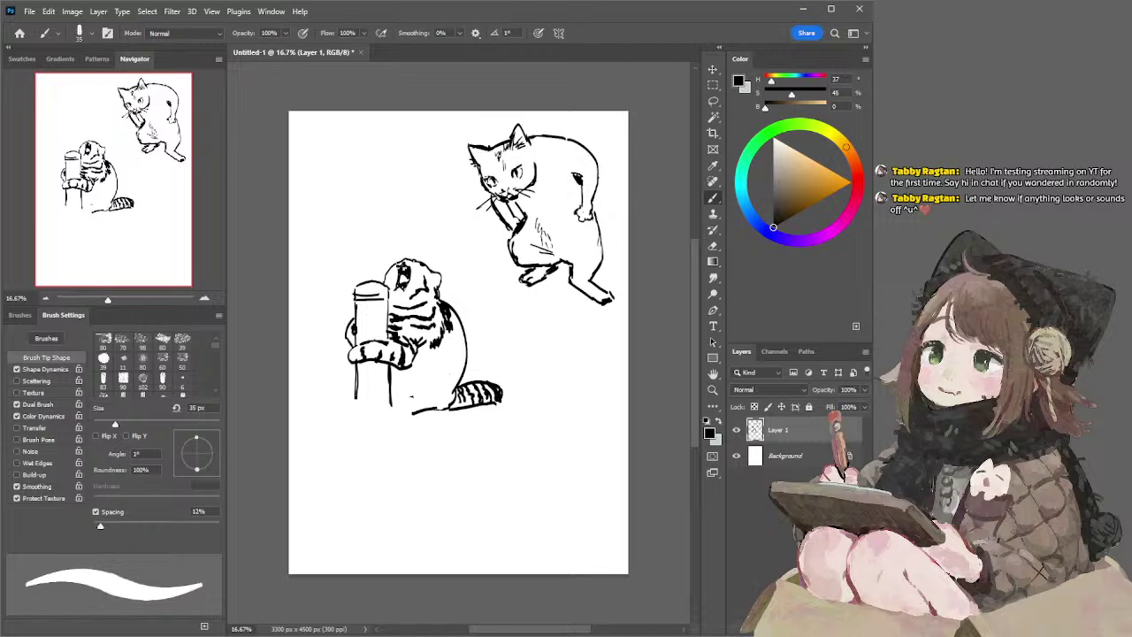
key(e)
key(bracketleft)
- Sketch the front of the cat's hind leg and foot beside the column's base
key(b)
drag(401, 398, 402, 413)
key(ctrl+z)
key(ctrl+z)
key(ctrl+z)
key(ctrl+z)
- Add fur strokes around the cat's elbow and paint stripes across its shoulder and upper back
mouse_move(420, 368)
mouse_down()
mouse_move(405, 383)
mouse_move(404, 372)
mouse_up()
key(ctrl+z)
mouse_move(412, 363)
mouse_down()
mouse_move(422, 378)
mouse_move(417, 361)
mouse_up()
key(ctrl+z)
drag(425, 347, 419, 360)
mouse_move(430, 344)
mouse_down()
mouse_move(420, 365)
mouse_move(447, 363)
mouse_move(430, 367)
mouse_move(455, 349)
mouse_move(461, 324)
mouse_up()
key(ctrl+z)
key(ctrl+z)
mouse_move(457, 337)
mouse_down()
mouse_move(464, 326)
mouse_move(459, 335)
mouse_up()
key(ctrl+z)
key(ctrl+z)
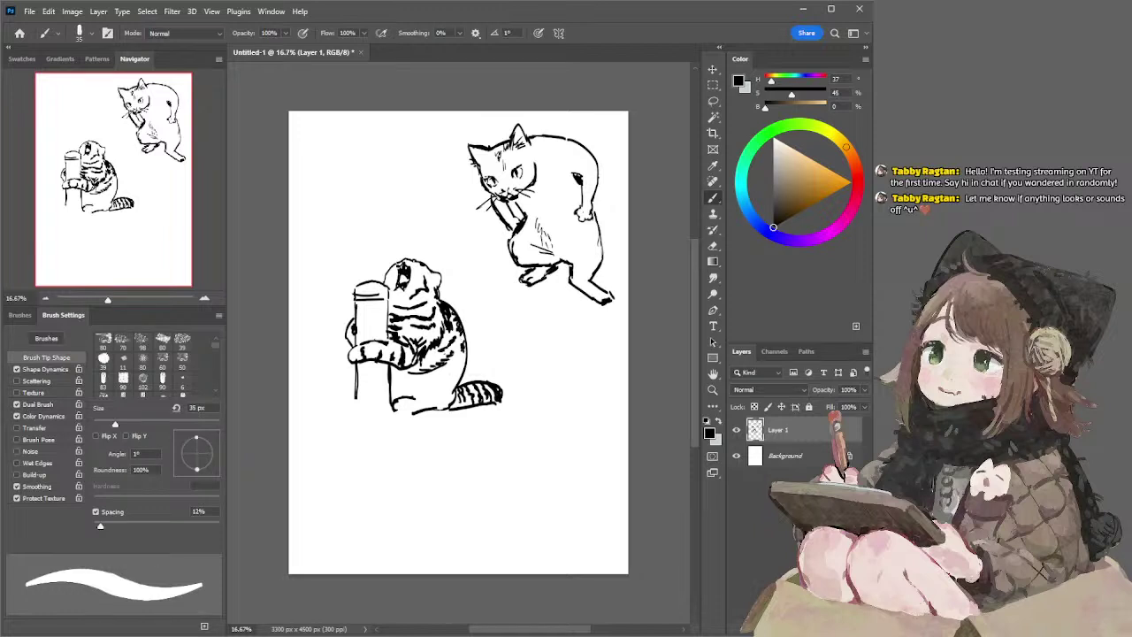
- Paint tabby stripes down the cat's flank and haunch, enlarging the brush to 40 px
drag(450, 356, 433, 368)
key(bracketright)
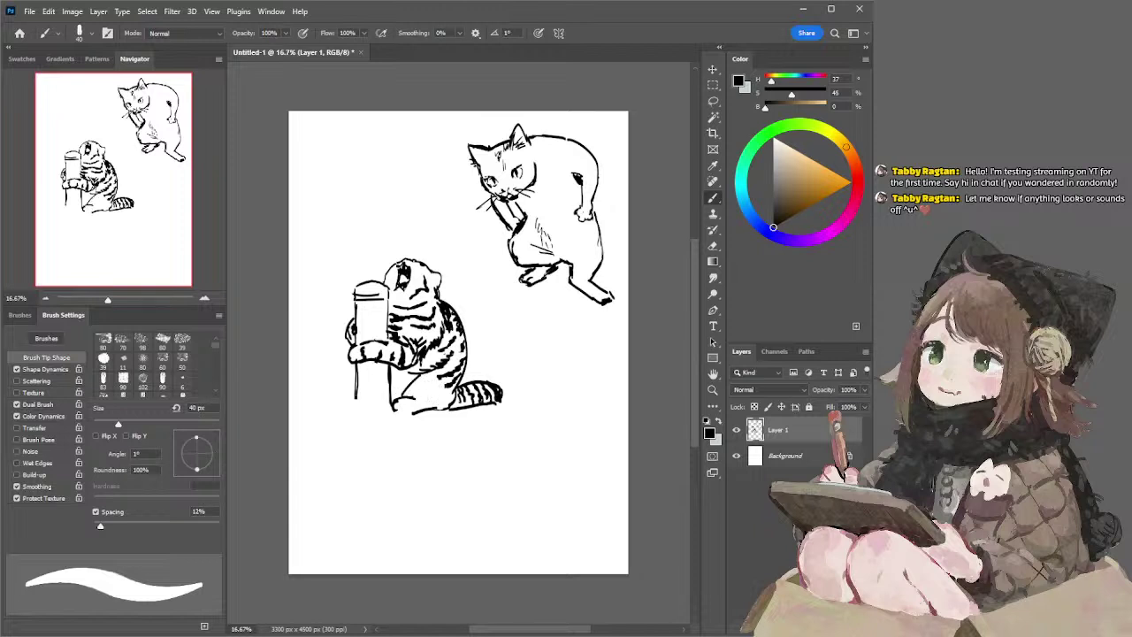
drag(448, 392, 439, 402)
drag(449, 393, 437, 404)
mouse_move(440, 397)
mouse_down()
mouse_move(422, 402)
mouse_move(430, 395)
mouse_up()
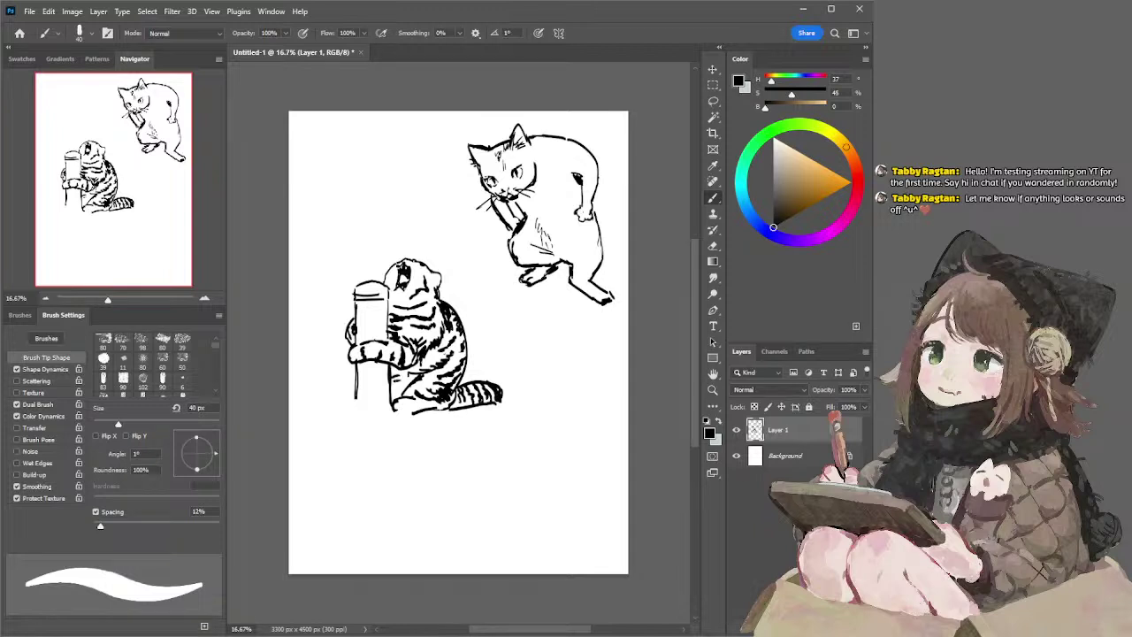
- Outline the sole and toes of the cat's hind foot with the 40 px brush
mouse_move(415, 361)
mouse_down()
mouse_move(408, 371)
mouse_move(421, 359)
mouse_up()
key(ctrl+z)
mouse_move(398, 409)
mouse_down()
mouse_move(412, 422)
mouse_move(403, 415)
mouse_move(416, 413)
mouse_up()
key(ctrl+z)
key(ctrl+z)
key(ctrl+z)
key(ctrl+z)
key(ctrl+z)
key(ctrl+z)
- Thicken the contour of the cat's lower back down to the tail
drag(466, 336, 459, 389)
key(ctrl+z)
drag(467, 345, 457, 388)
- Draw thin whiskers on both sides of the cat's muzzle, reducing the brush to 20 px
key(bracketleft)
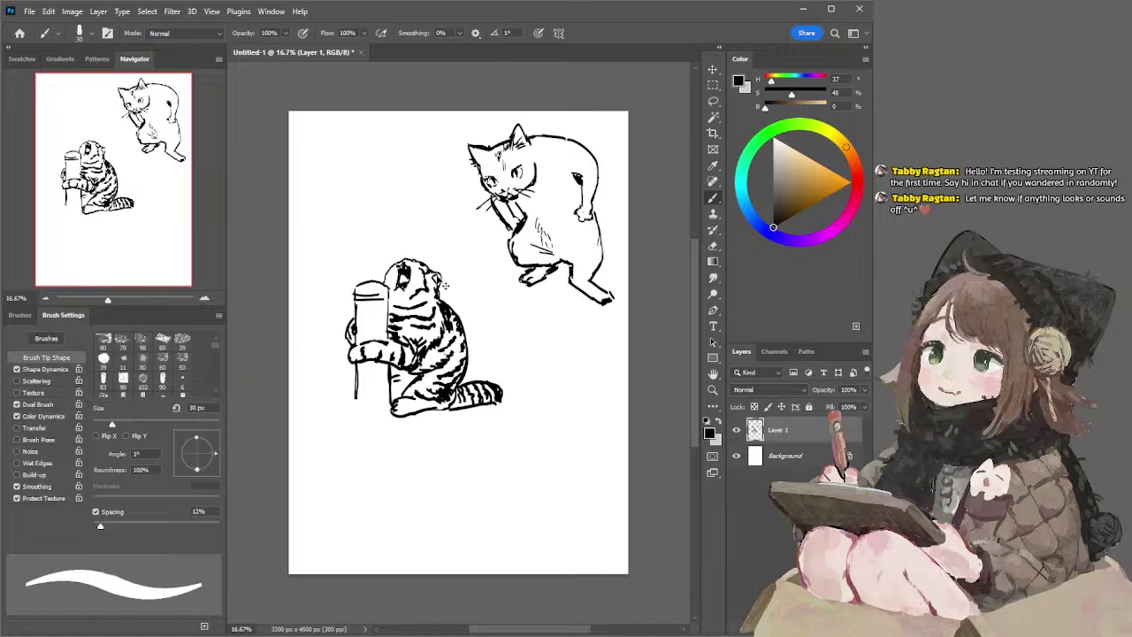
key(bracketleft)
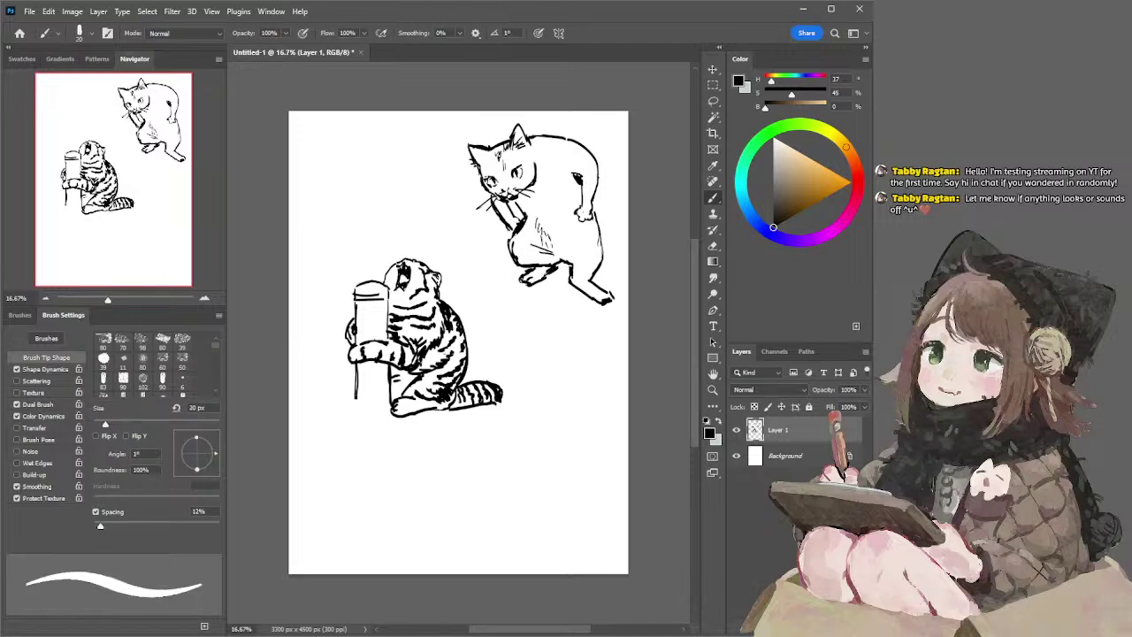
mouse_move(381, 252)
mouse_down()
mouse_move(400, 258)
mouse_move(381, 261)
mouse_move(423, 256)
mouse_move(442, 270)
mouse_up()
key(bracketleft)
key(ctrl+z)
- Draw a series of curved bands down the upper part of the column with a 30 px brush
key(e)
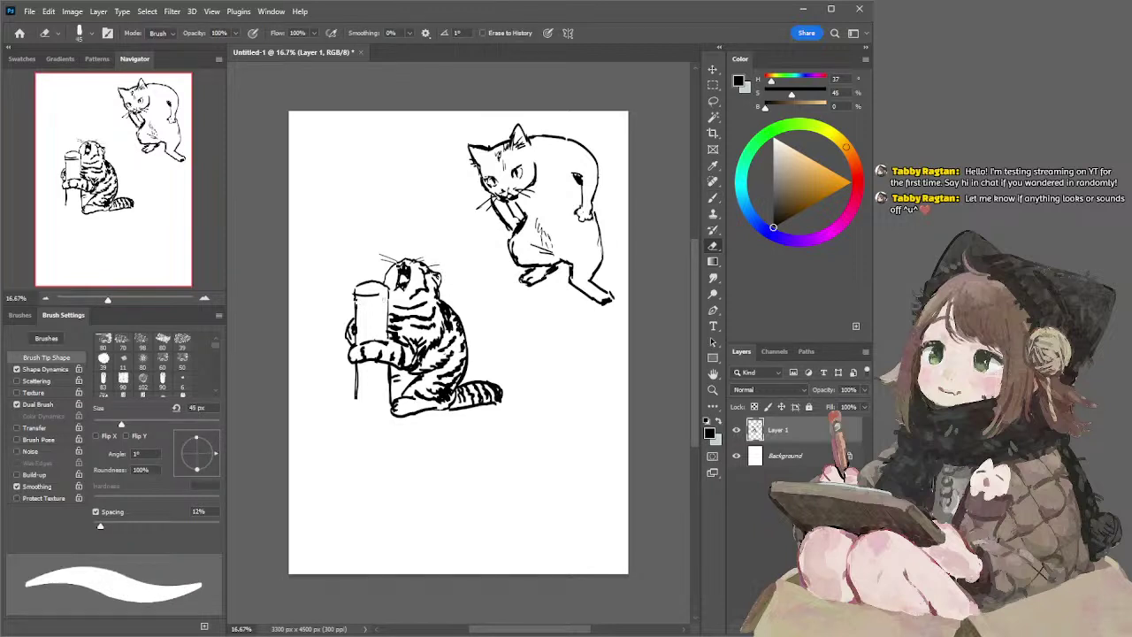
key(b)
mouse_move(358, 299)
mouse_down()
mouse_move(390, 299)
mouse_move(358, 307)
mouse_move(360, 326)
mouse_up()
key(ctrl+z)
key(ctrl+z)
key(ctrl+z)
key(ctrl+z)
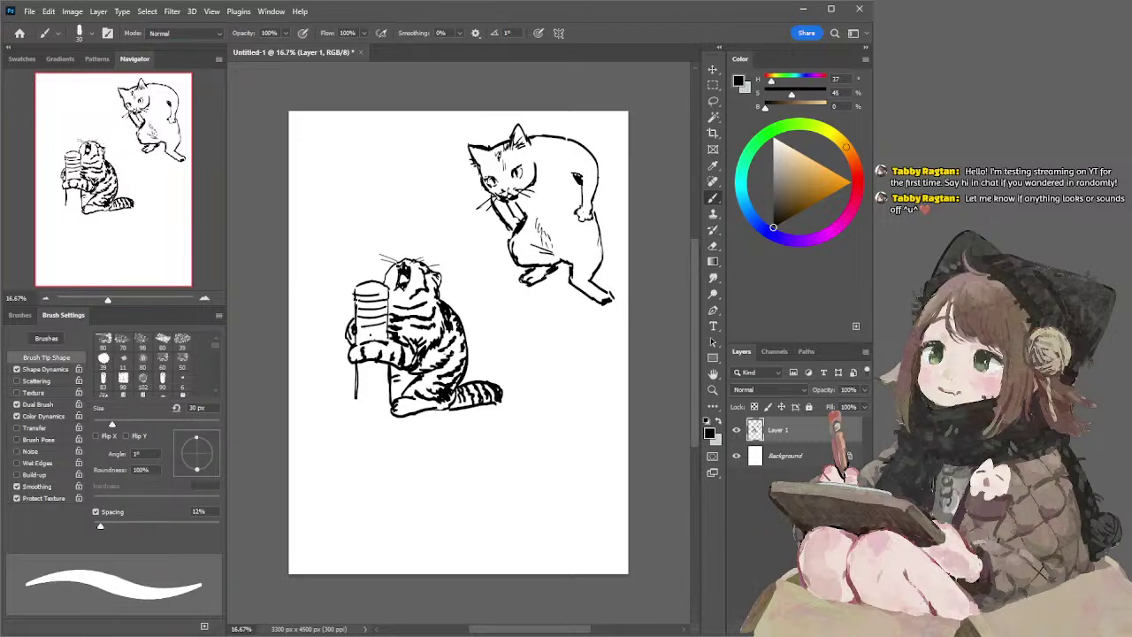
key(ctrl+z)
- Close the bottom of the column with a base line
drag(354, 407, 388, 408)
key(ctrl+z)
drag(366, 346, 389, 341)
key(ctrl+z)
- Lasso the cat's open mouth and scale it down to about 81%
key(l)
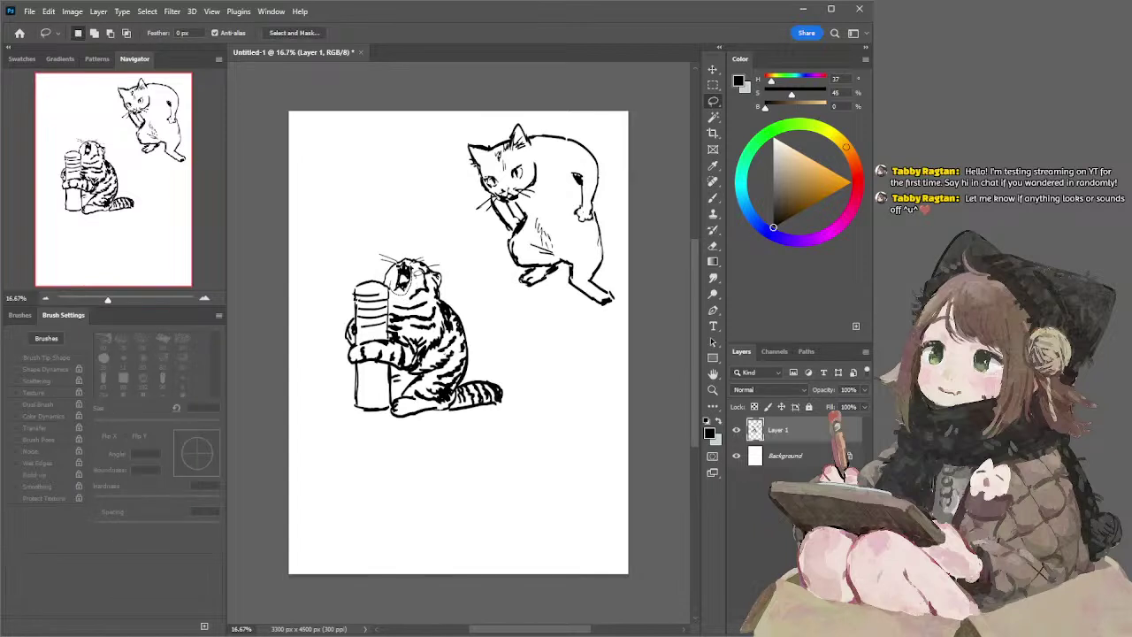
mouse_move(403, 265)
mouse_down()
mouse_move(389, 287)
mouse_move(408, 293)
mouse_move(390, 277)
mouse_up()
click(711, 69)
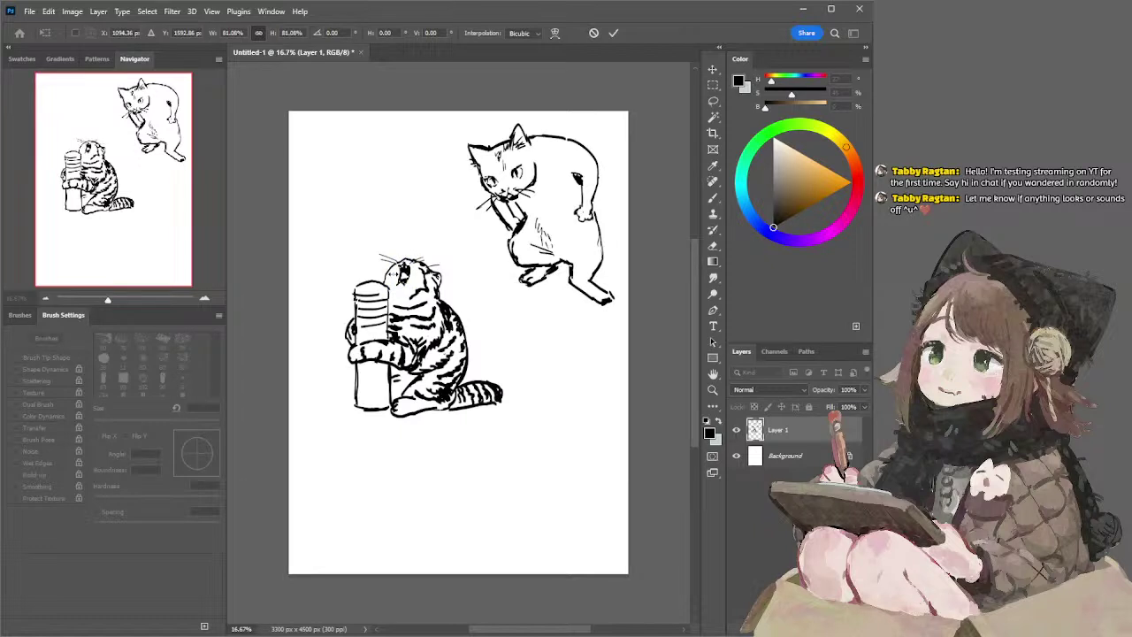
key(Return)
- Touch up the cat's mouth, muzzle and cheek markings with 30 px and 25 px brushes
key(b)
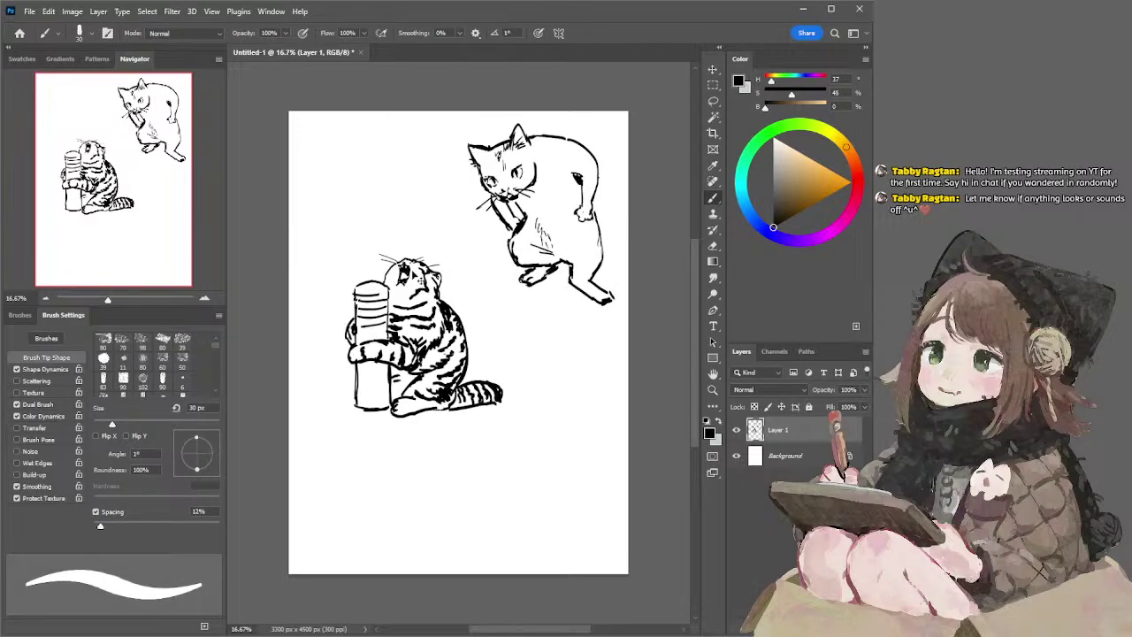
ctrl+click(422, 277)
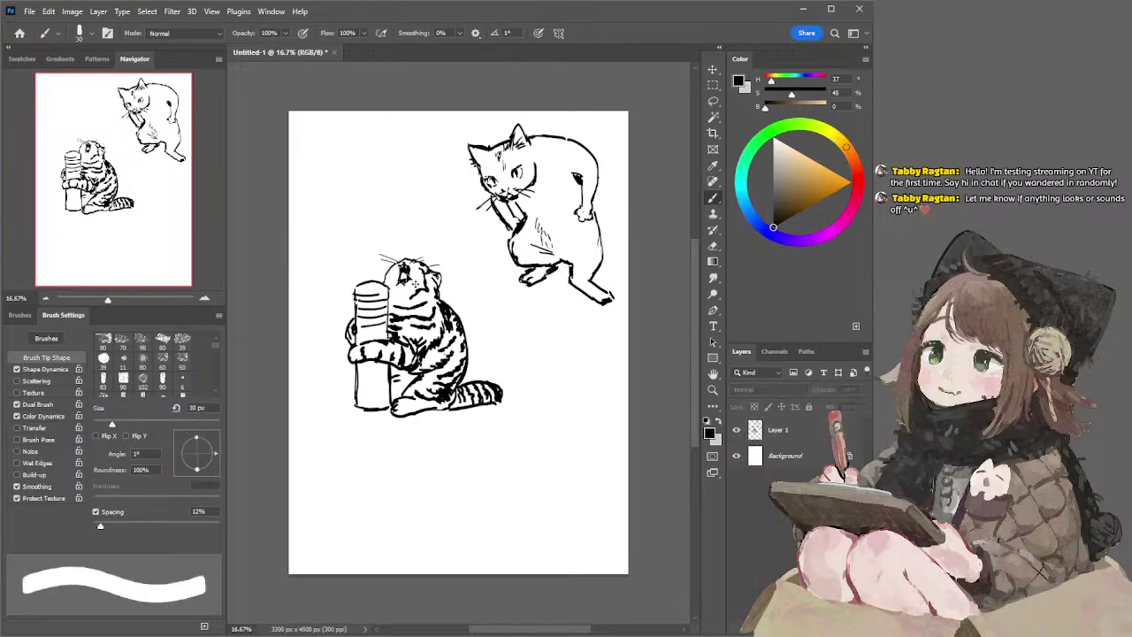
ctrl+click(417, 284)
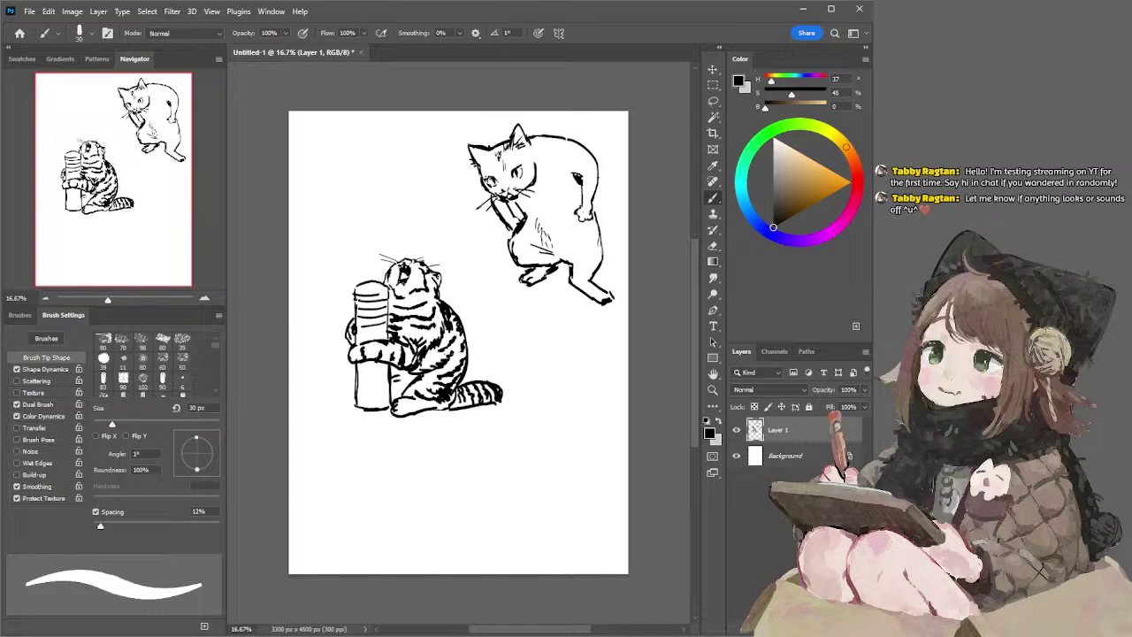
key(bracketleft)
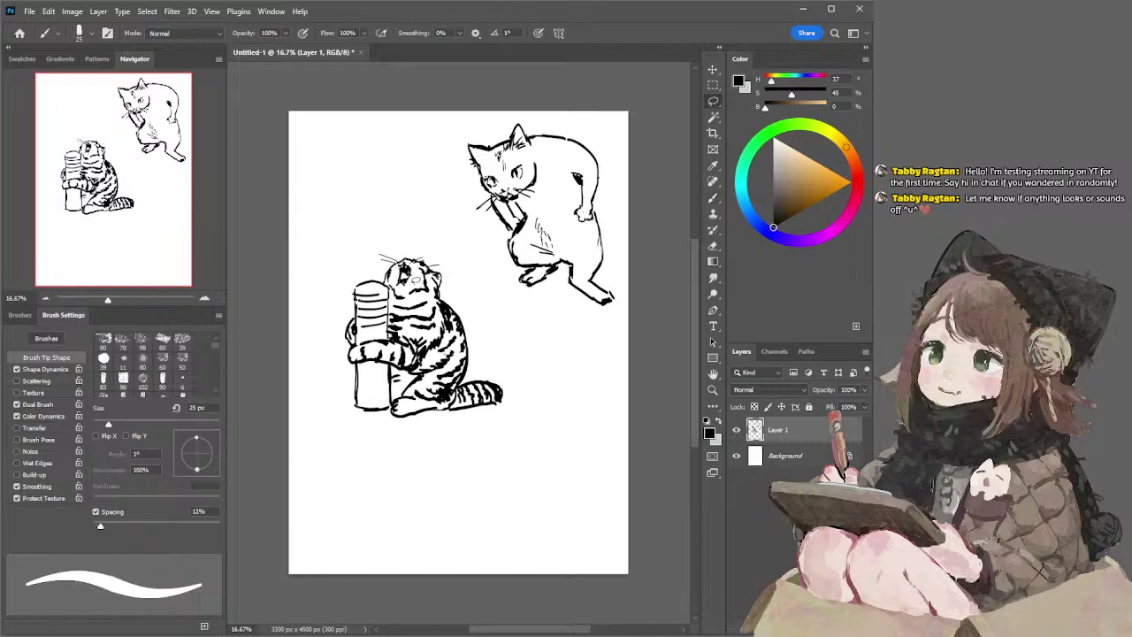
key(l)
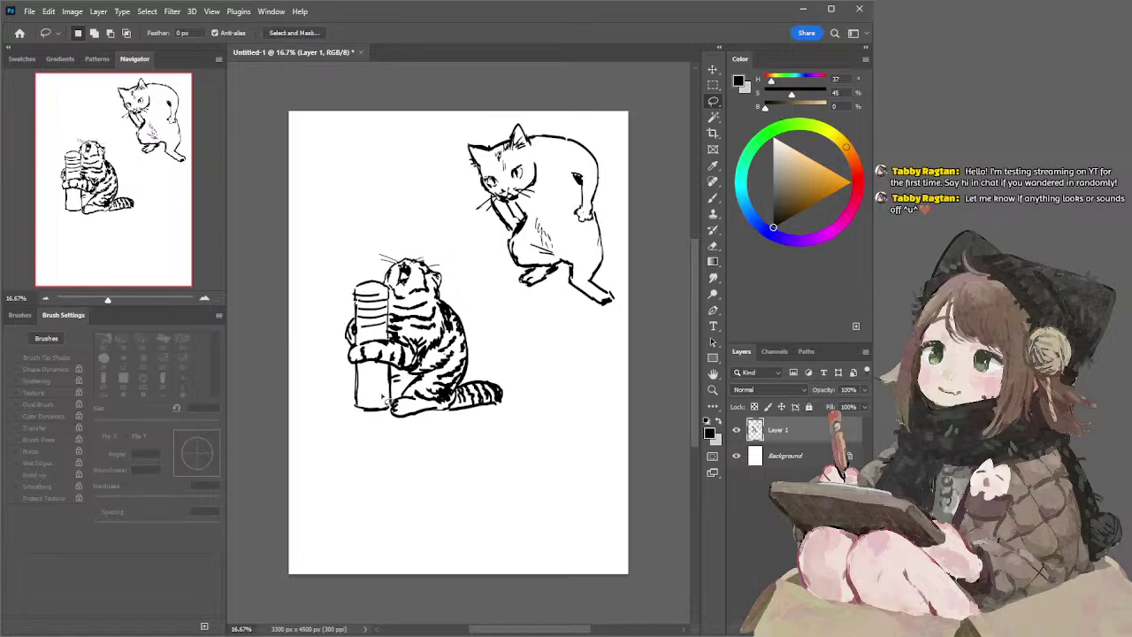
- Draw curved bands down the lower part of the column with a 35 px brush
key(b)
drag(357, 333, 384, 335)
key(ctrl+z)
mouse_move(354, 369)
mouse_down()
mouse_move(386, 368)
mouse_move(388, 403)
mouse_up()
key(ctrl+z)
key(bracketright)
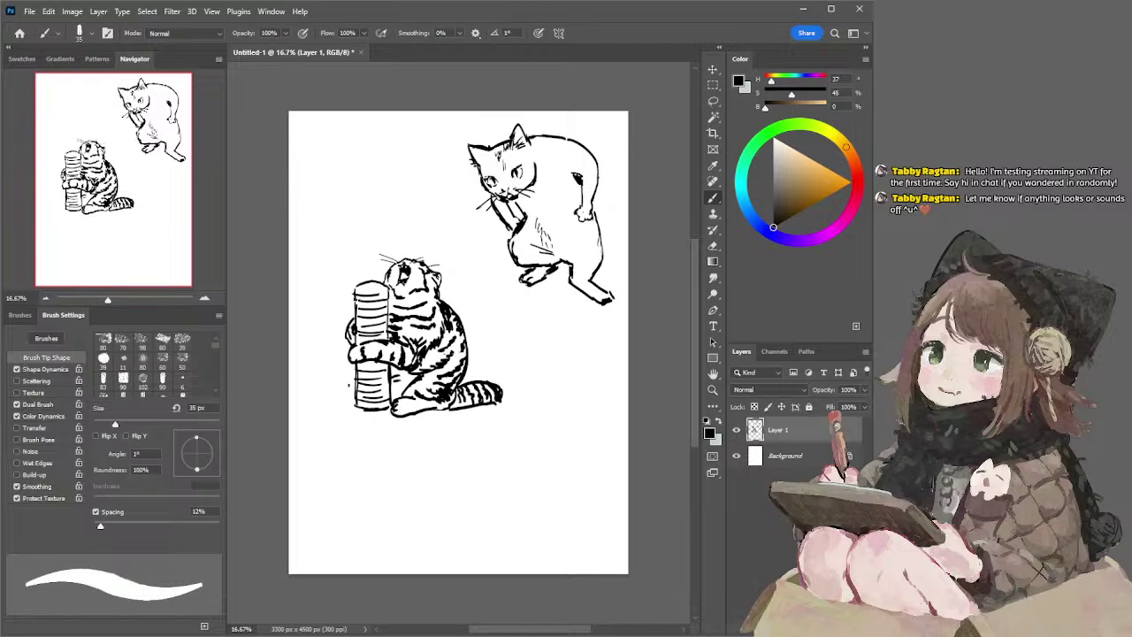
- Redraw the column's lower end and the underside of the cat's foot, and add a bent rod on top of the column
mouse_move(357, 381)
mouse_down()
mouse_move(324, 388)
mouse_move(325, 417)
mouse_move(402, 427)
mouse_up()
key(ctrl+z)
key(ctrl+z)
key(ctrl+z)
key(ctrl+z)
key(ctrl+z)
drag(425, 413, 450, 409)
key(ctrl+z)
drag(392, 413, 359, 417)
key(ctrl+z)
key(ctrl+z)
key(ctrl+z)
drag(370, 279, 370, 272)
drag(340, 268, 368, 277)
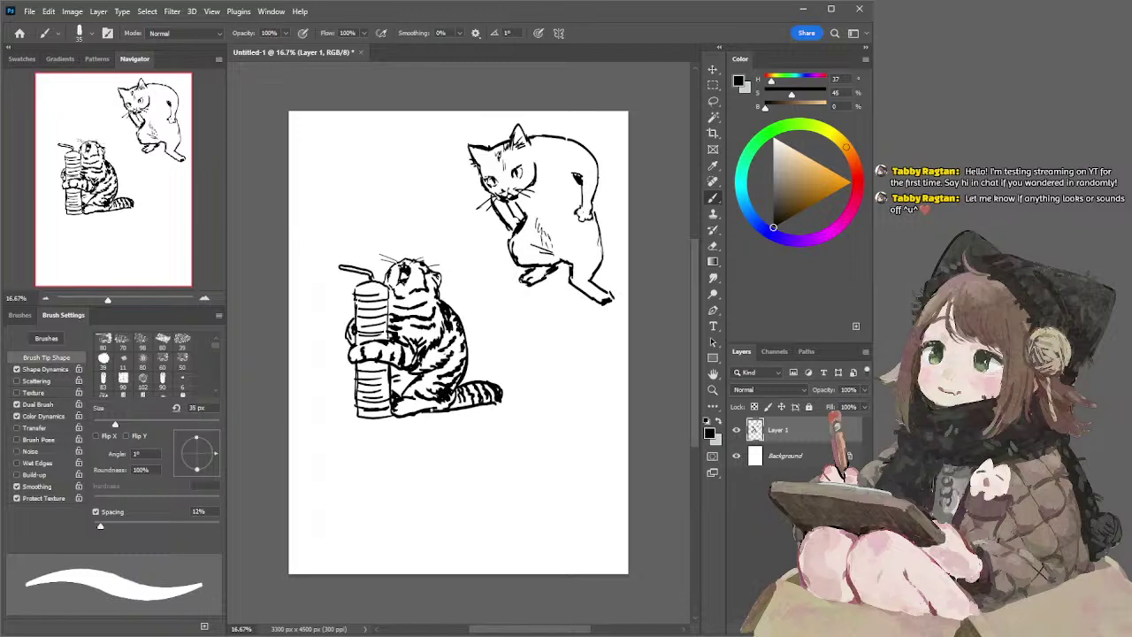
- Sketch an irregular rounded base plate around the foot of the column with the 35 px brush
mouse_move(448, 413)
mouse_down()
mouse_move(459, 425)
mouse_move(448, 434)
mouse_move(452, 426)
mouse_up()
key(ctrl+z)
key(ctrl+z)
key(ctrl+z)
mouse_move(453, 425)
mouse_down()
mouse_move(451, 440)
mouse_move(393, 456)
mouse_move(311, 435)
mouse_move(305, 404)
mouse_move(349, 386)
mouse_up()
click(313, 421)
key(ctrl+z)
key(ctrl+z)
key(ctrl+z)
- Draw the inner rim line of the base plate, continuing it around behind the column
mouse_move(315, 423)
mouse_down()
mouse_move(385, 444)
mouse_move(437, 428)
mouse_up()
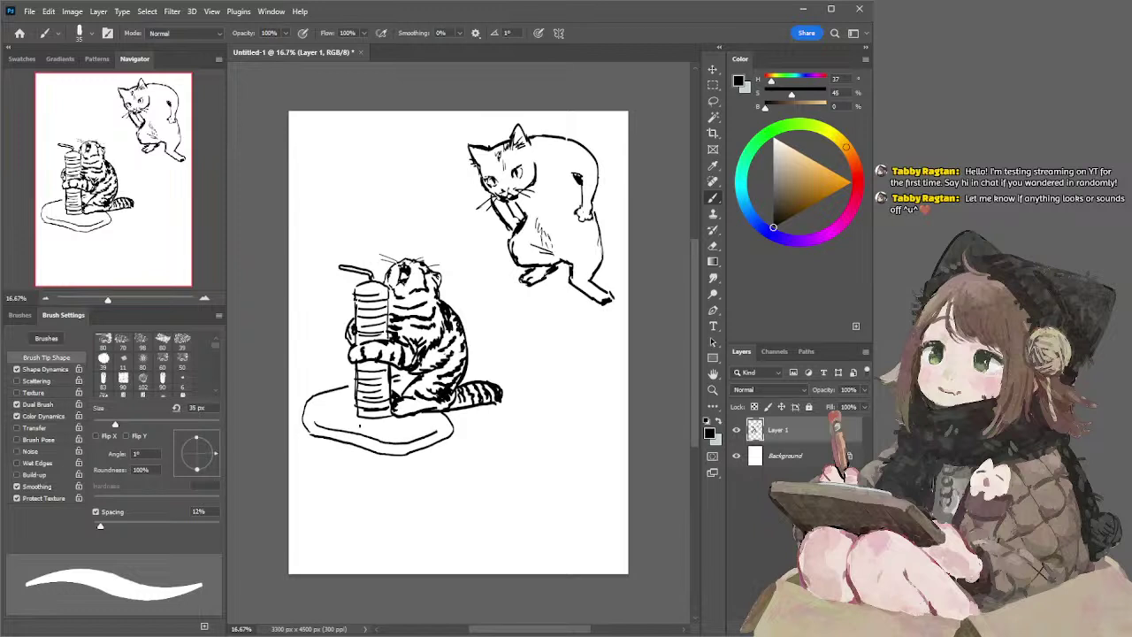
key(ctrl+z)
mouse_move(446, 428)
mouse_down()
mouse_move(389, 440)
mouse_move(317, 419)
mouse_move(320, 400)
mouse_move(349, 391)
mouse_up()
key(ctrl+z)
key(ctrl+z)
key(l)
key(b)
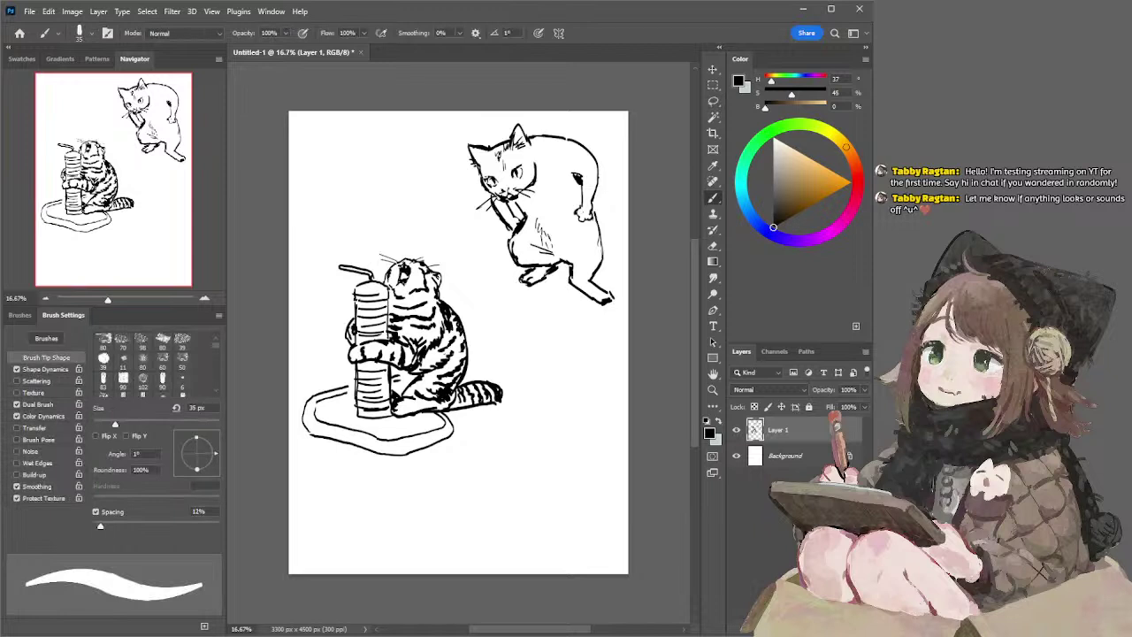
- Detail the tabby cat's hind paw and tidy the column and base lines with a 25 px brush
key(bracketleft)
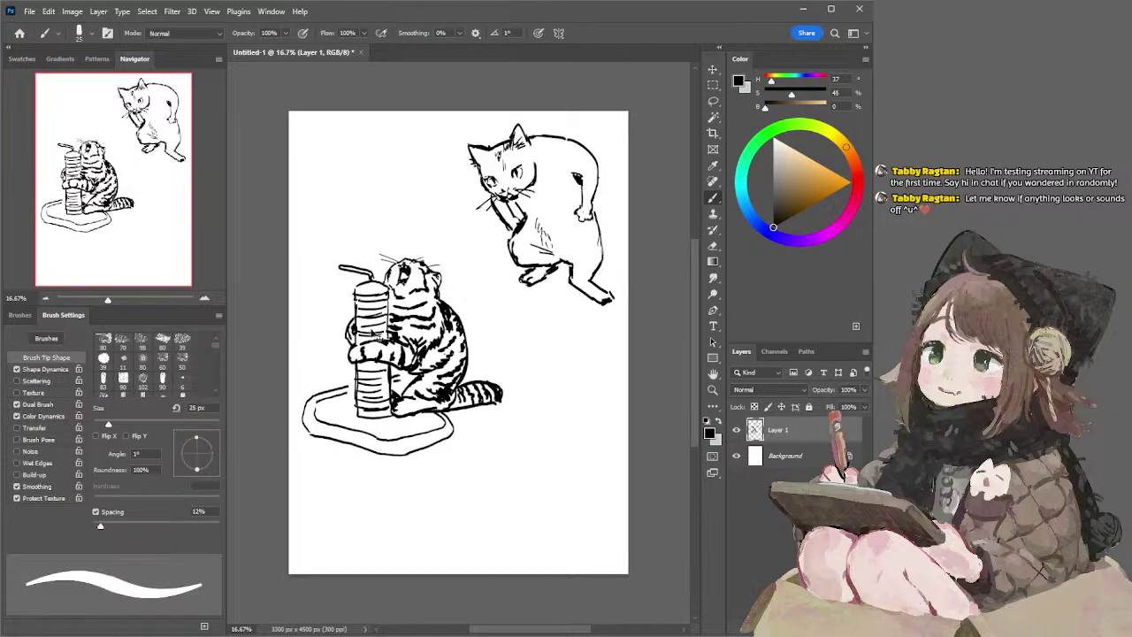
drag(389, 301, 390, 324)
mouse_move(398, 400)
mouse_down()
mouse_move(407, 414)
mouse_move(434, 412)
mouse_move(412, 415)
mouse_move(440, 406)
mouse_up()
mouse_move(339, 390)
mouse_down()
mouse_move(363, 403)
mouse_move(353, 383)
mouse_up()
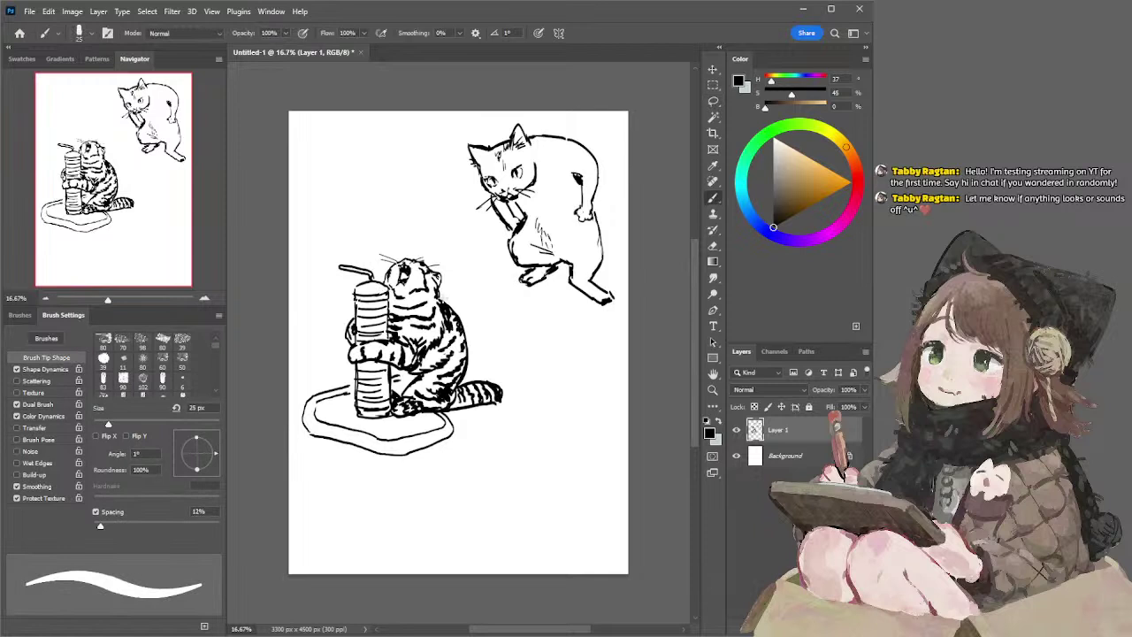
key(l)
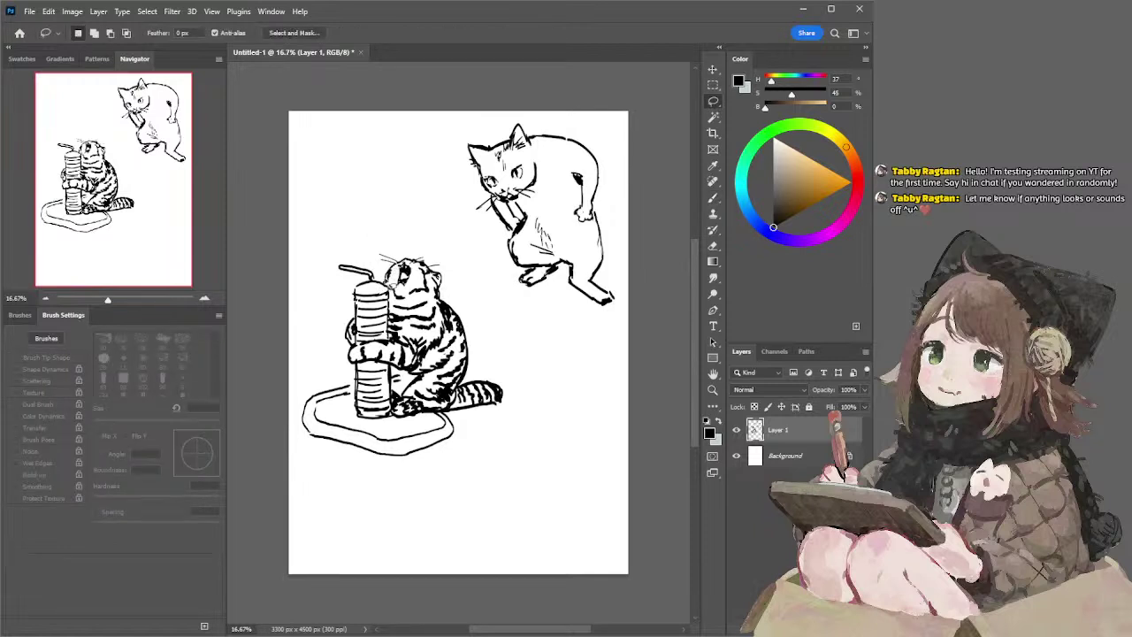
key(b)
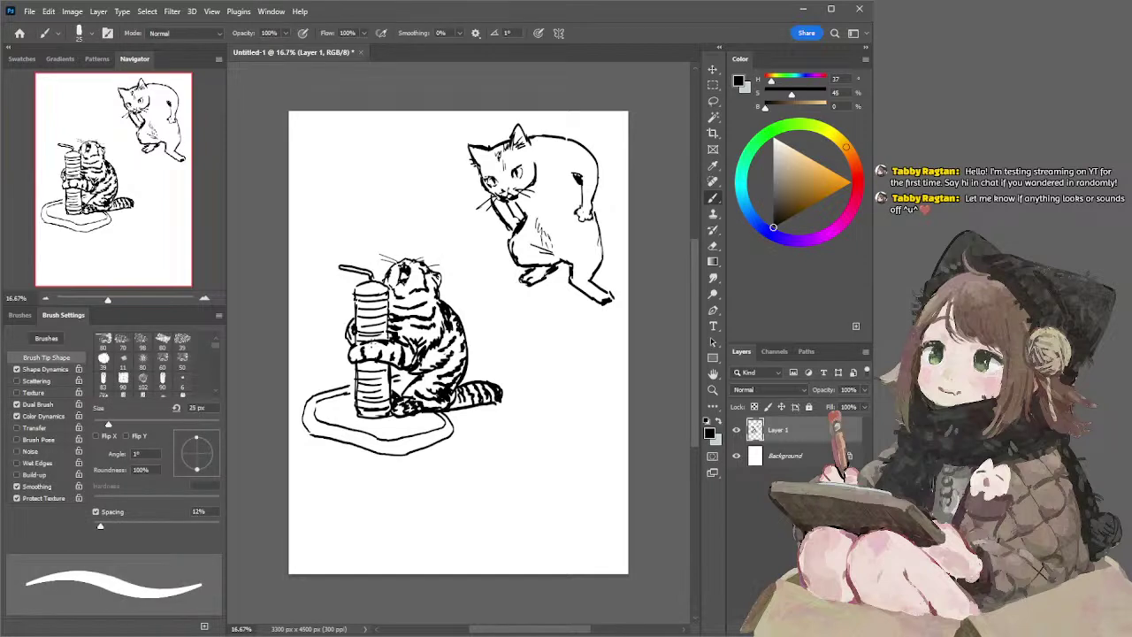
- Lasso the tabby cat with its column and base and move the group up beside the first cat
key(l)
mouse_move(387, 226)
mouse_down()
mouse_move(282, 408)
mouse_move(417, 530)
mouse_move(482, 312)
mouse_move(469, 256)
mouse_up()
mouse_move(402, 353)
mouse_down()
mouse_move(390, 239)
mouse_move(403, 217)
mouse_up()
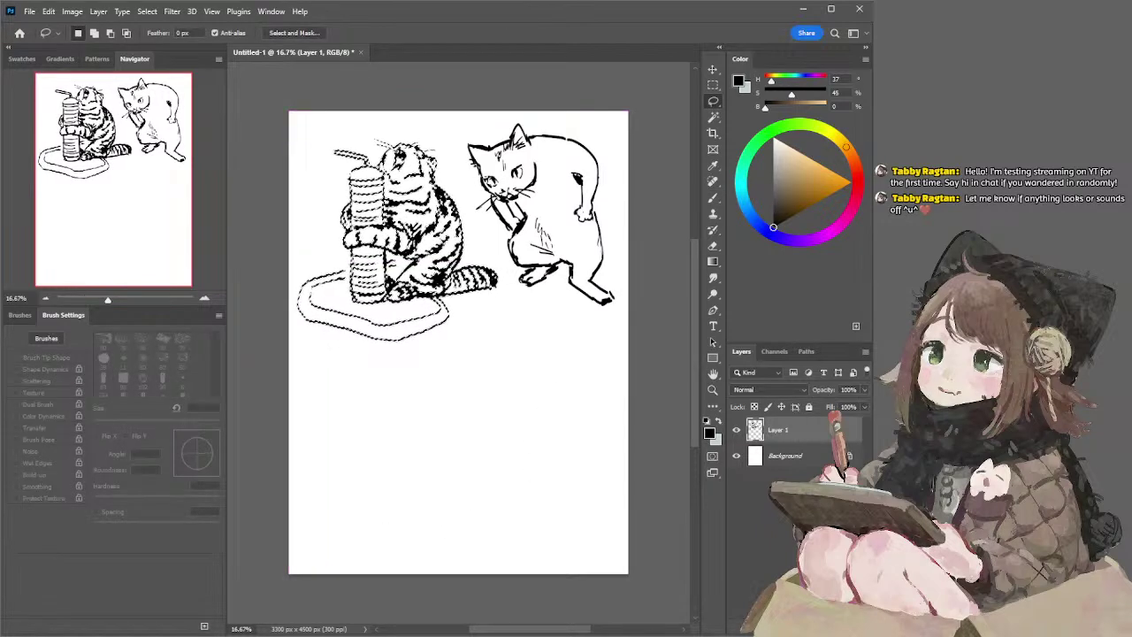
scroll(448, 342, right, 4)
scroll(449, 342, left, 2)
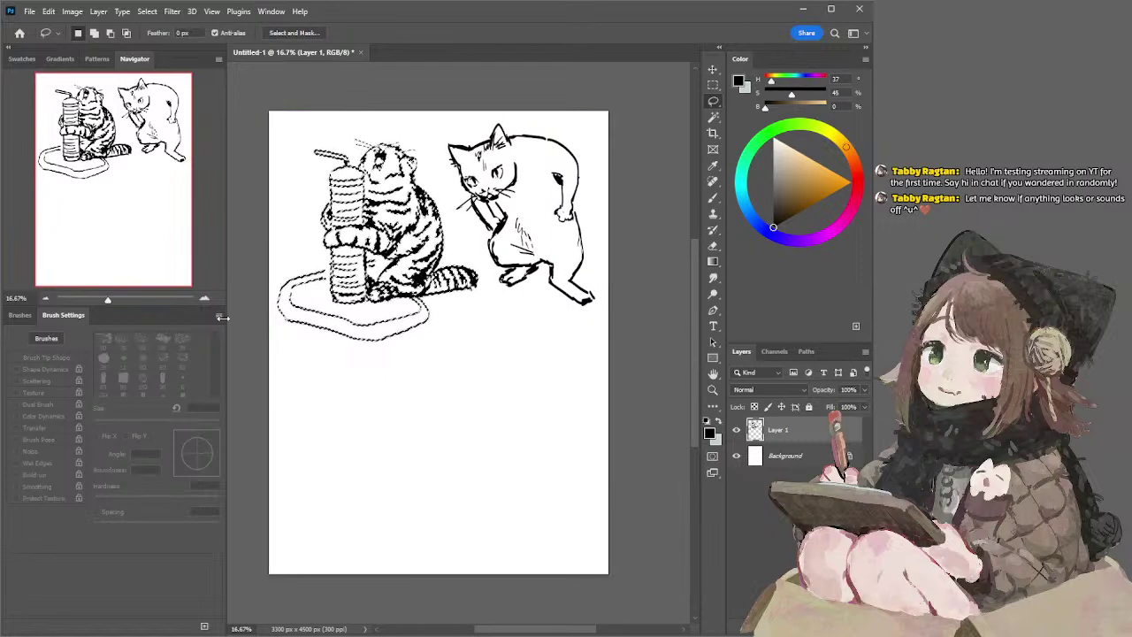
click(230, 314)
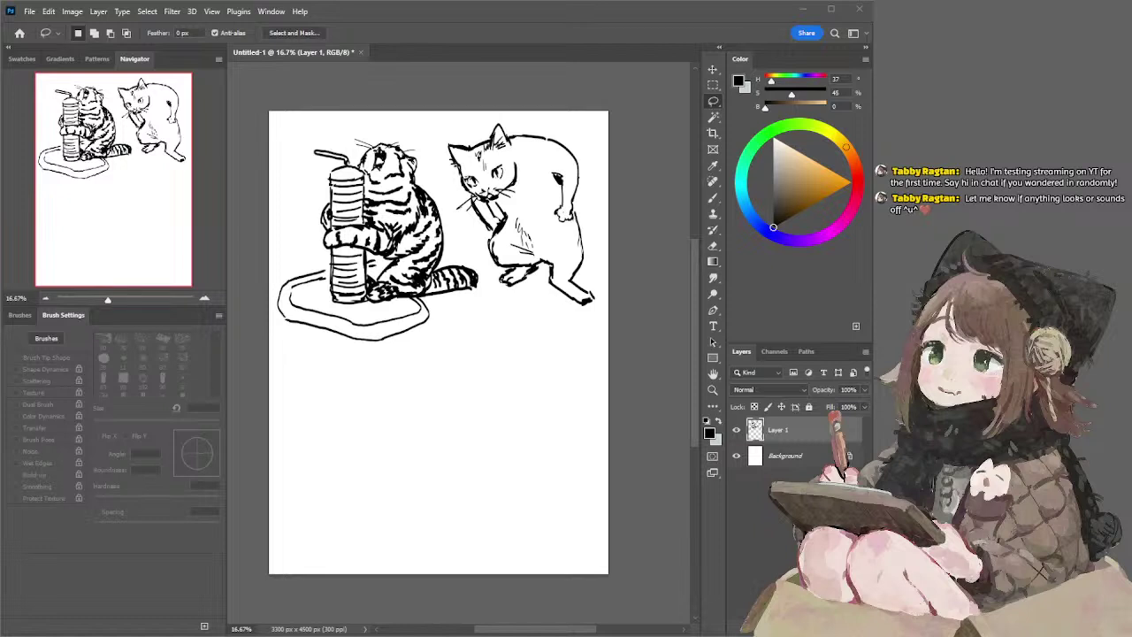
drag(494, 141, 505, 130)
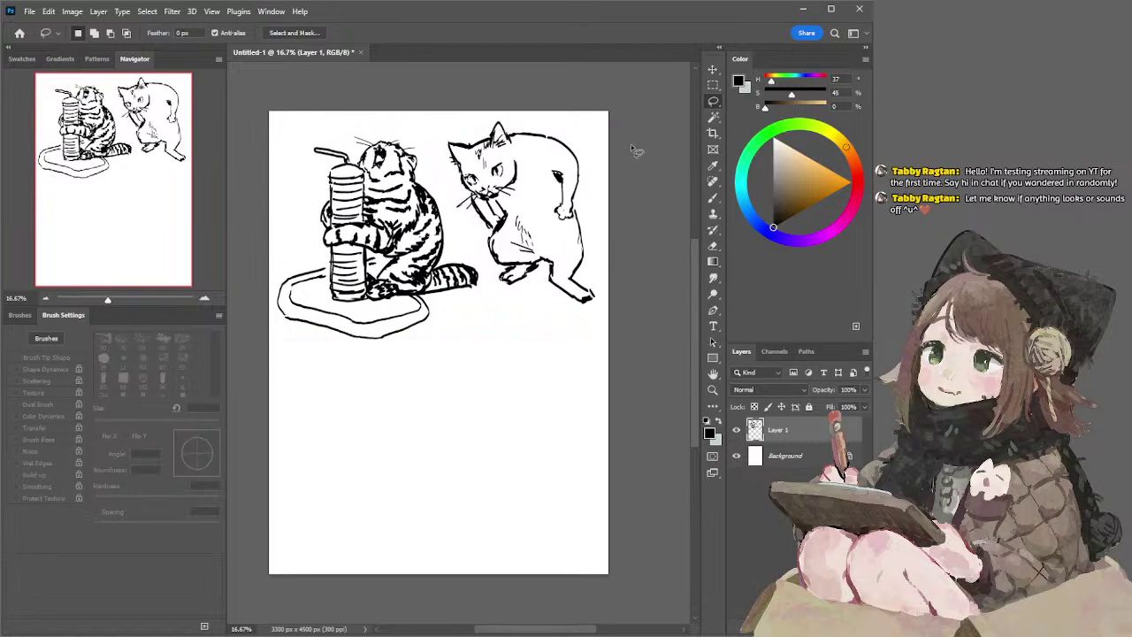
- Sketch the head curve and chest line of a third, seated cat below the tabby with the 25 px brush
key(b)
mouse_move(337, 396)
mouse_down()
mouse_move(370, 389)
mouse_move(403, 410)
mouse_move(395, 447)
mouse_move(409, 475)
mouse_move(397, 477)
mouse_up()
key(ctrl+z)
key(ctrl+z)
key(ctrl+z)
key(ctrl+z)
key(ctrl+z)
key(ctrl+z)
key(ctrl+z)
key(ctrl+z)
key(ctrl+z)
key(ctrl+z)
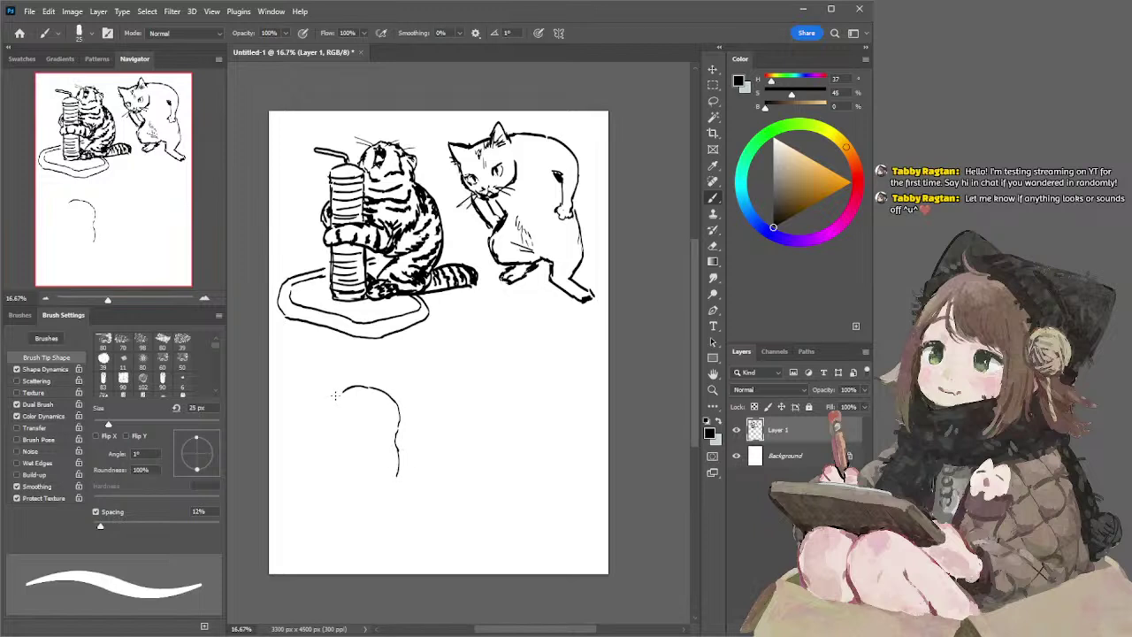
- Draw the seated cat's rounded back from the top of the head down to its rump
drag(340, 391, 321, 407)
mouse_move(321, 406)
mouse_down()
mouse_move(300, 441)
mouse_move(301, 497)
mouse_up()
key(ctrl+z)
key(ctrl+z)
drag(298, 457, 303, 501)
- Draw the seated cat's curled tail and close the underside of the body with small front paws
mouse_move(302, 502)
mouse_down()
mouse_move(346, 507)
mouse_move(348, 518)
mouse_move(319, 523)
mouse_move(299, 504)
mouse_move(367, 517)
mouse_move(399, 491)
mouse_up()
key(ctrl+z)
key(ctrl+z)
mouse_move(351, 518)
mouse_down()
mouse_move(378, 511)
mouse_move(397, 479)
mouse_up()
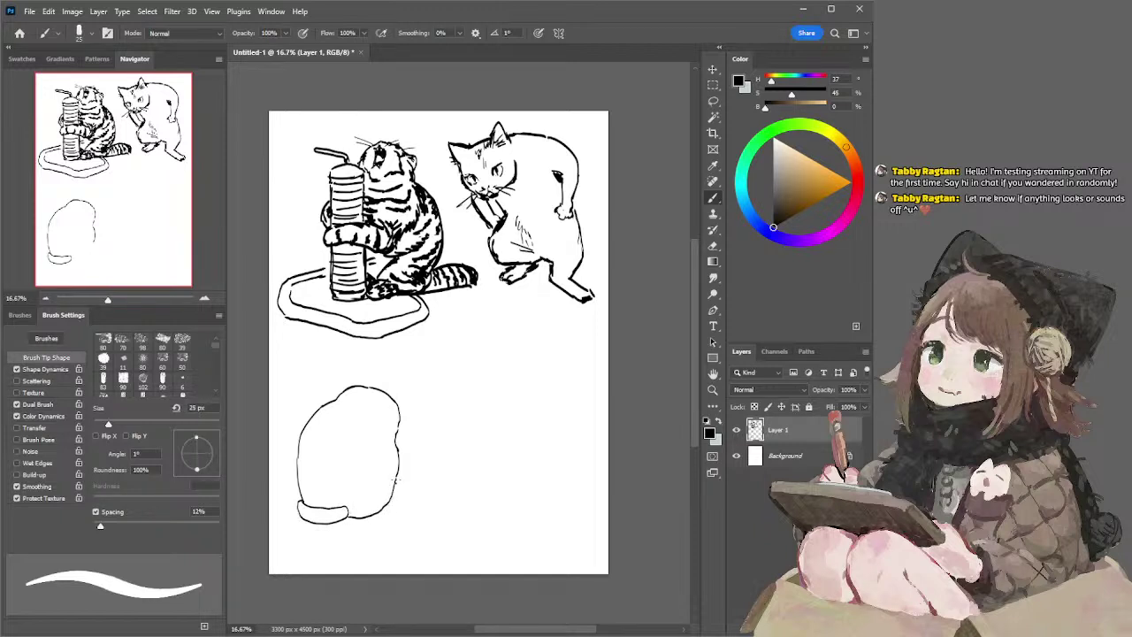
key(ctrl+z)
key(ctrl+z)
mouse_move(395, 475)
mouse_down()
mouse_move(389, 515)
mouse_move(347, 512)
mouse_up()
- Draw the seated cat's ear, eyes, nose, mouth and chin line
drag(353, 397, 373, 419)
click(380, 419)
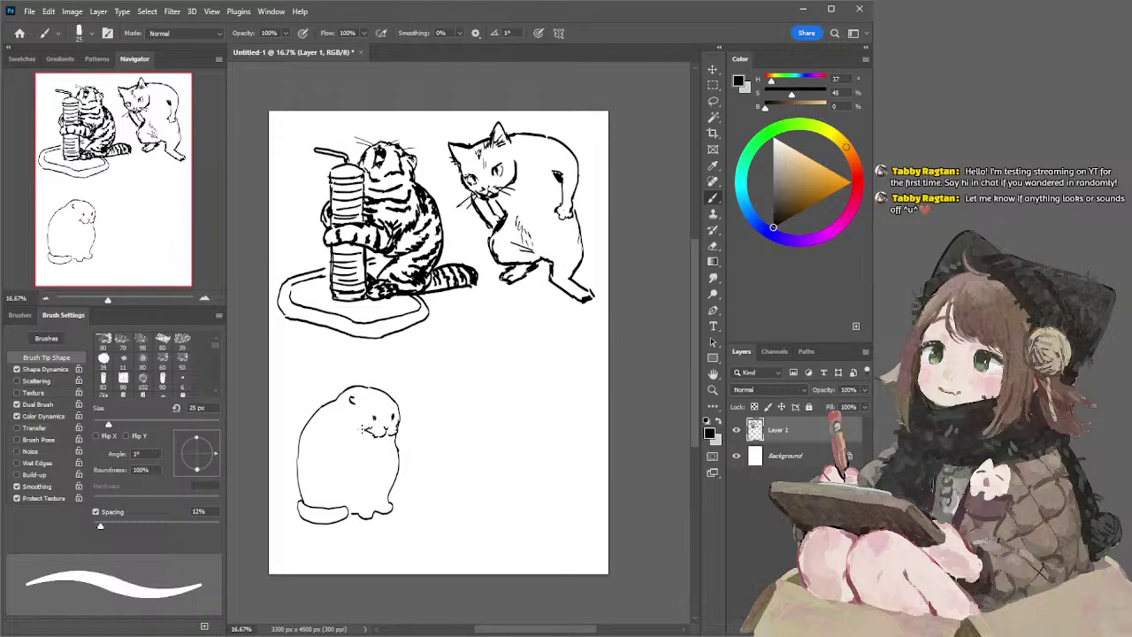
mouse_move(371, 414)
mouse_down()
mouse_move(398, 414)
mouse_move(404, 426)
mouse_up()
key(ctrl+z)
key(ctrl+z)
key(ctrl+z)
key(ctrl+z)
key(ctrl+z)
key(ctrl+z)
drag(376, 437, 390, 437)
key(l)
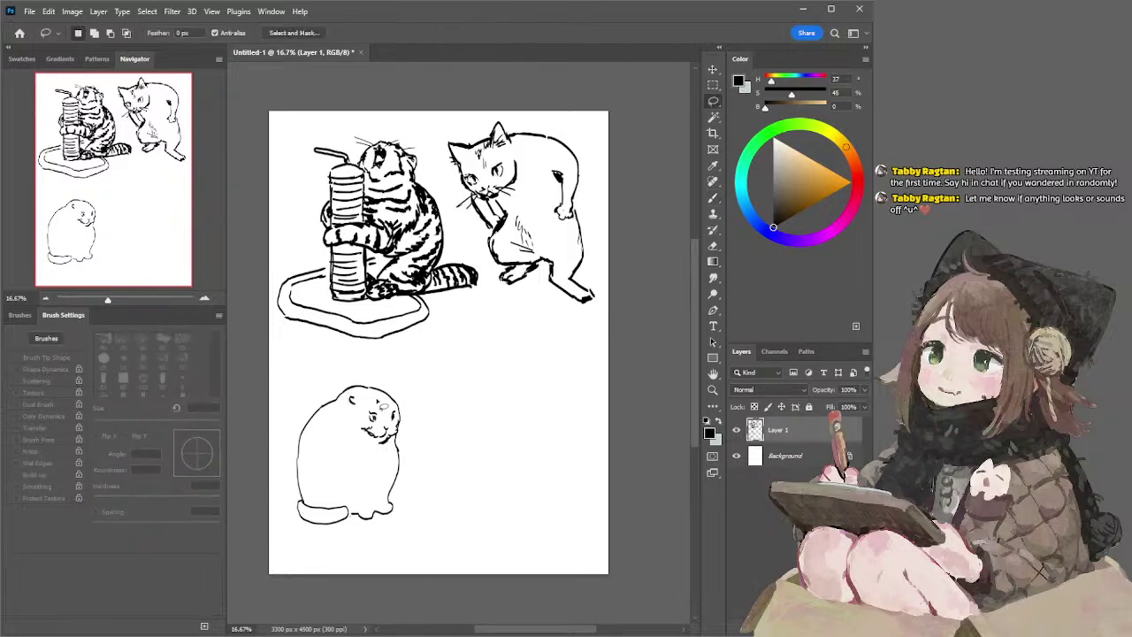
- Rework the seated cat's ear and the top of its head with a 100 px eraser and 25 px brush
key(e)
key(bracketright)
key(bracketright)
key(bracketright)
key(bracketright)
key(bracketright)
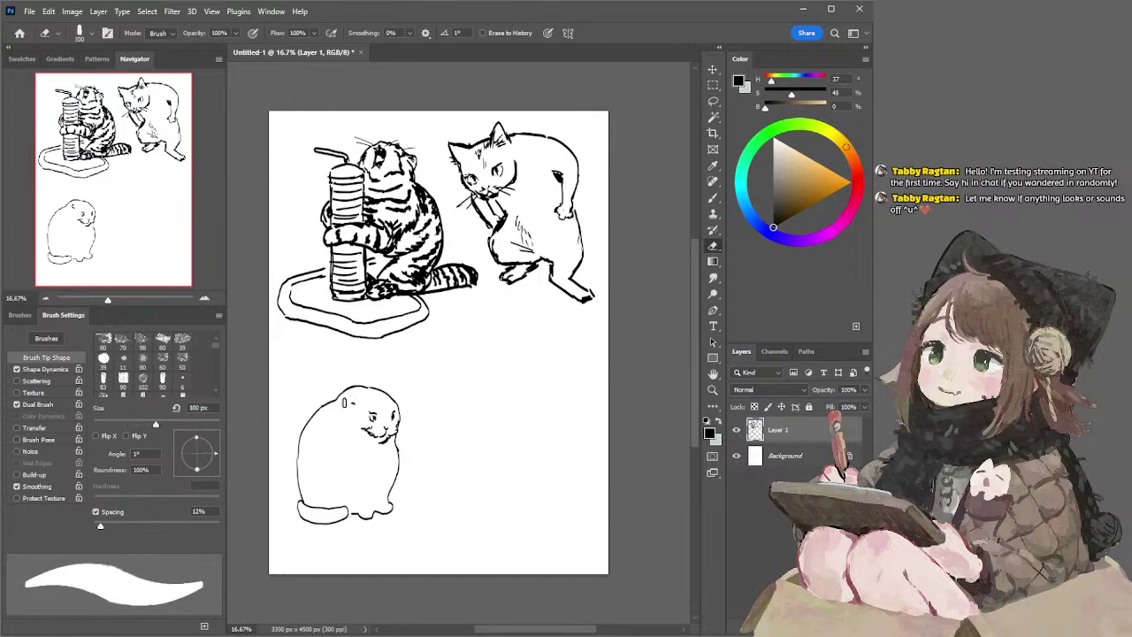
key(b)
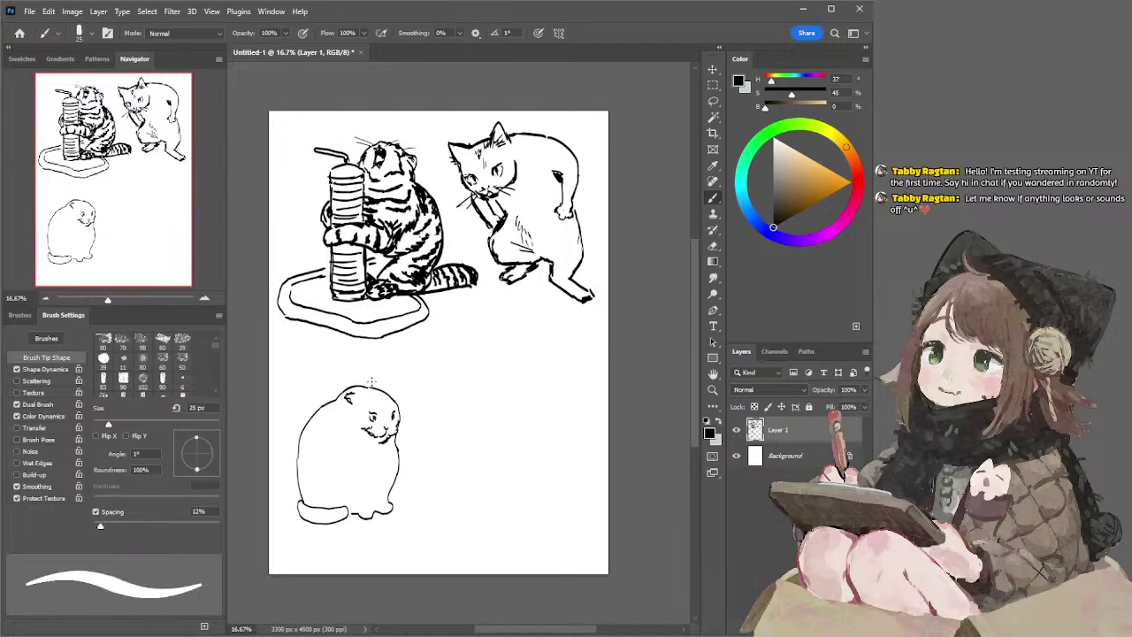
key(l)
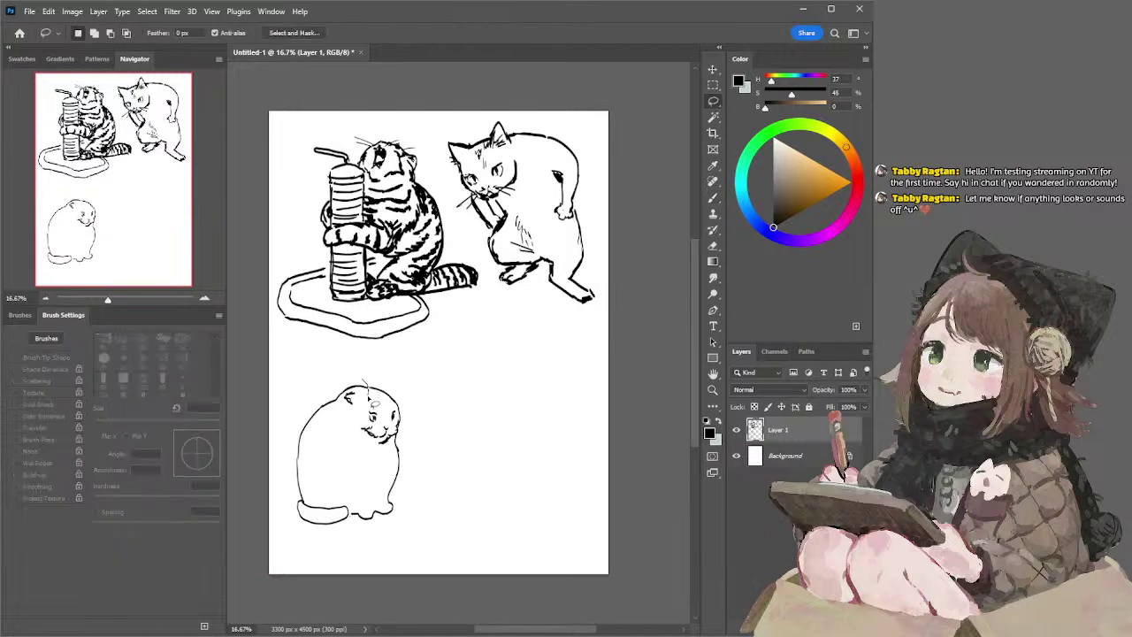
key(b)
key(e)
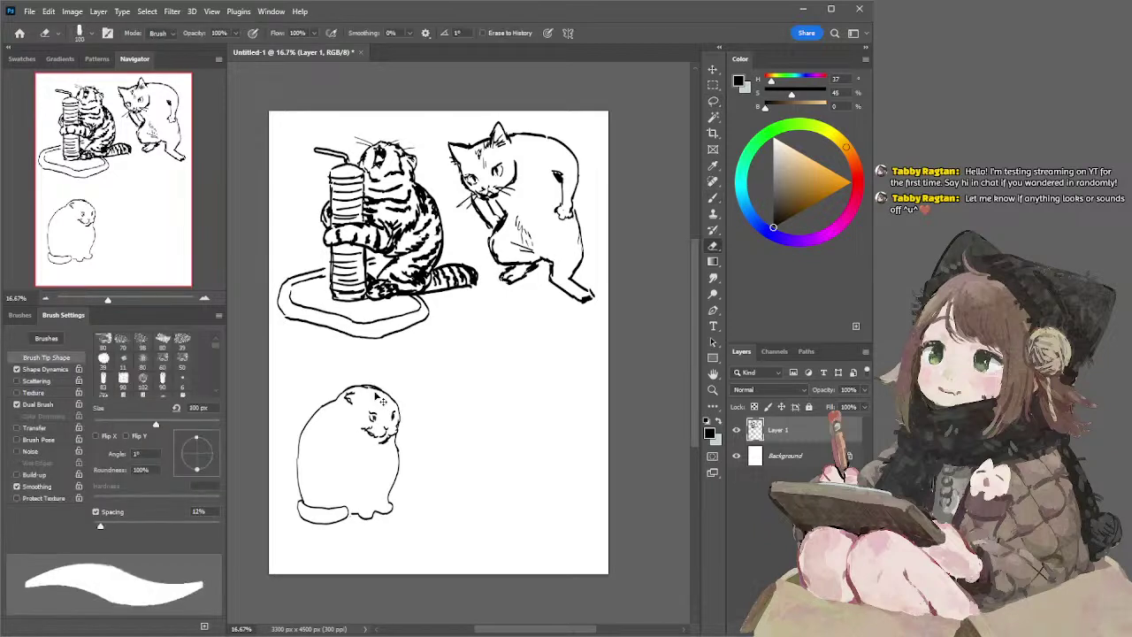
key(b)
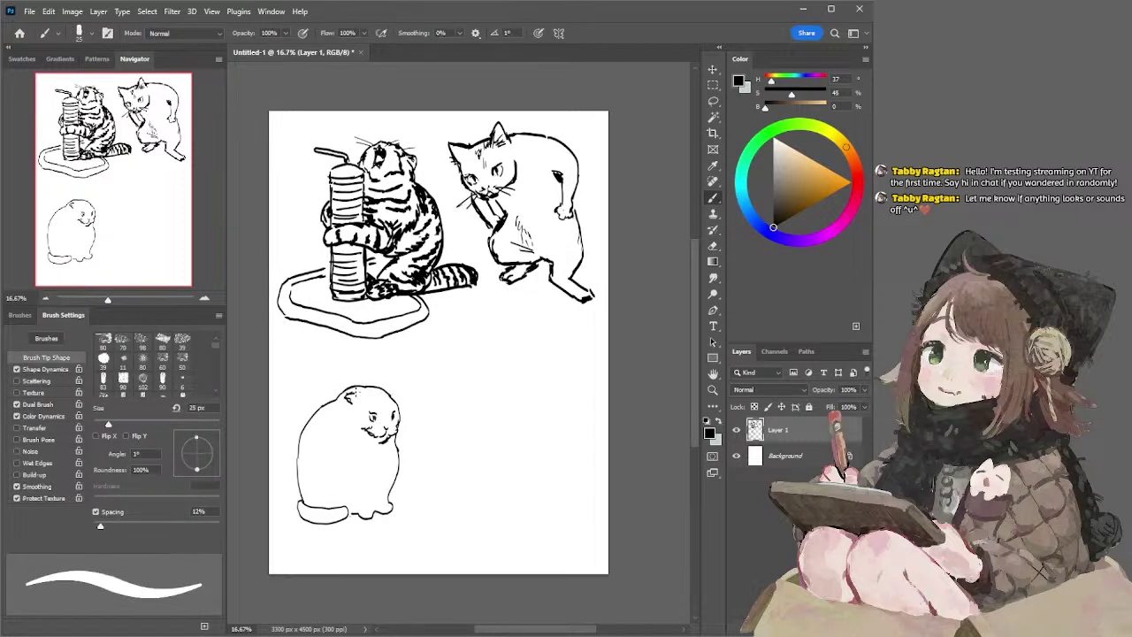
key(e)
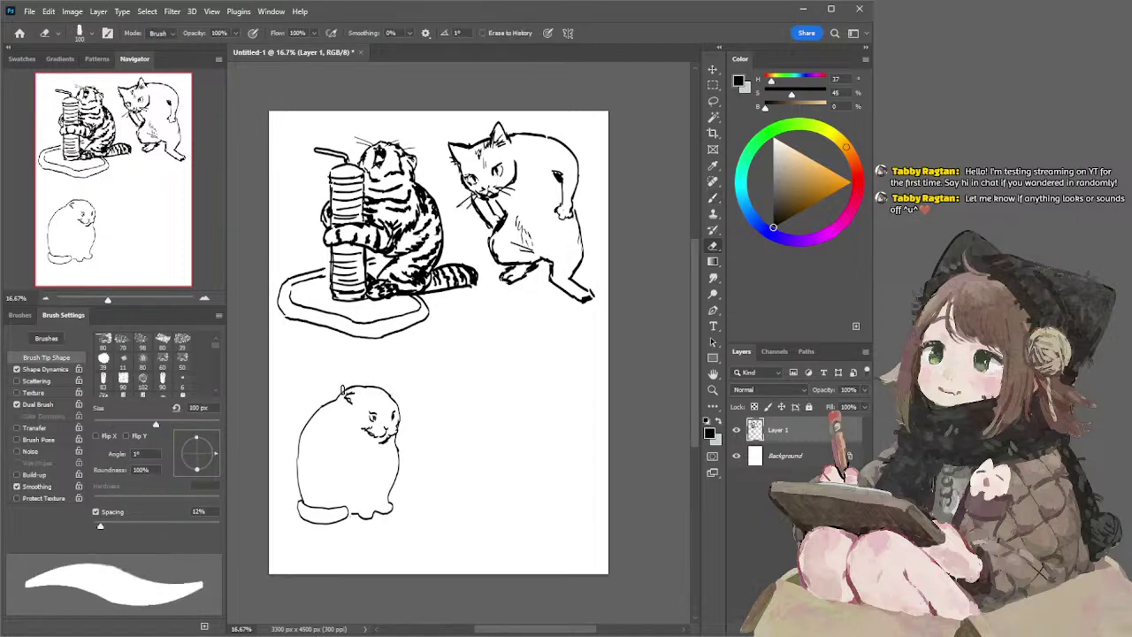
key(b)
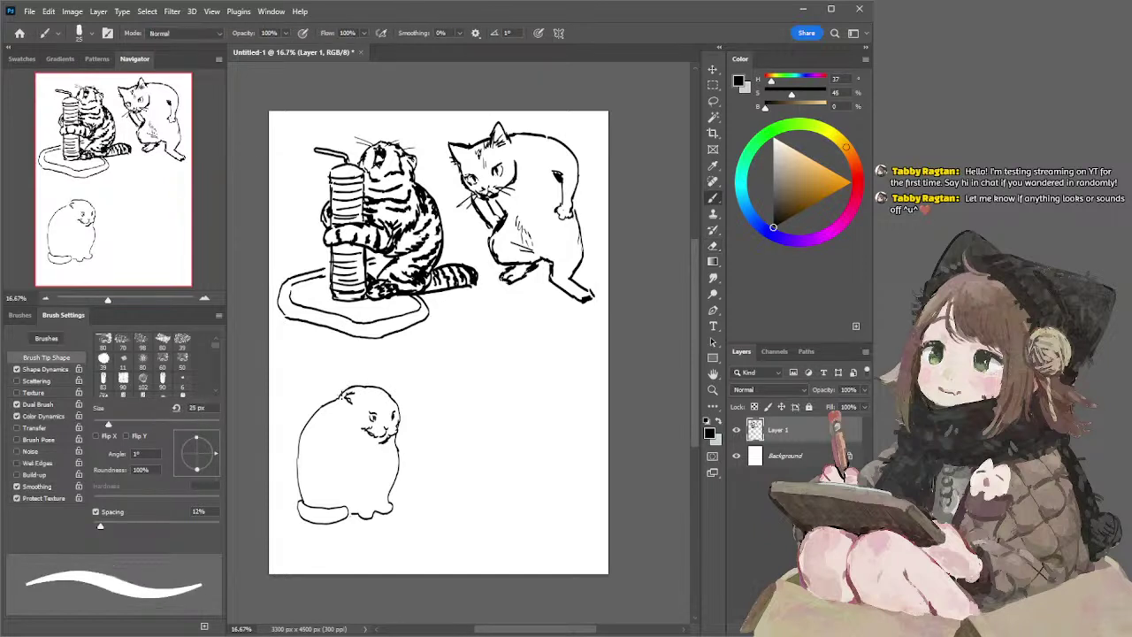
- Lasso the seated cat's ear and nudge it slightly to the right
key(l)
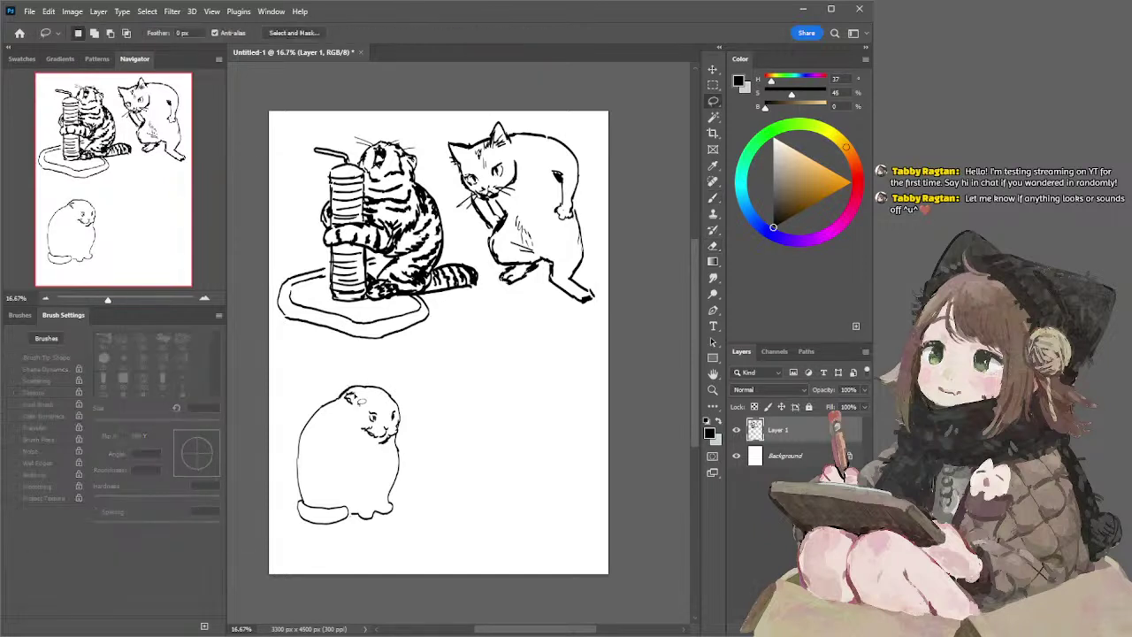
key(ctrl+Right)
key(ctrl+Right)
key(ctrl+Right)
key(ctrl+Right)
key(ctrl+Right)
key(ctrl+Right)
- Refine the seated cat's eyes, muzzle and chin with the 25 px brush, cleaning up with an 80 px eraser
key(b)
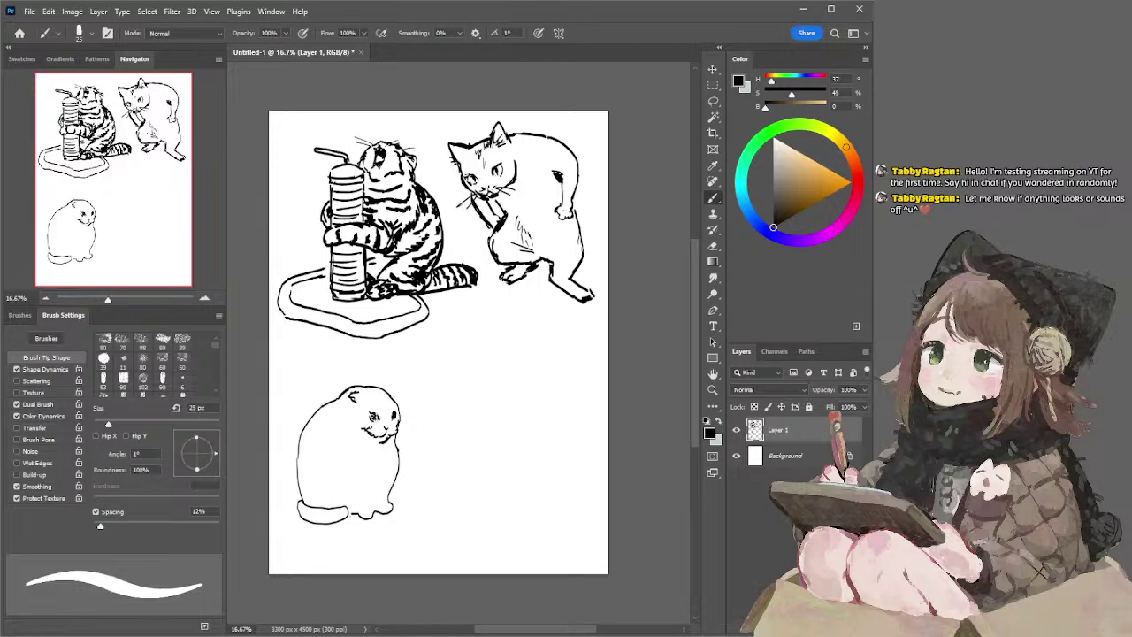
key(e)
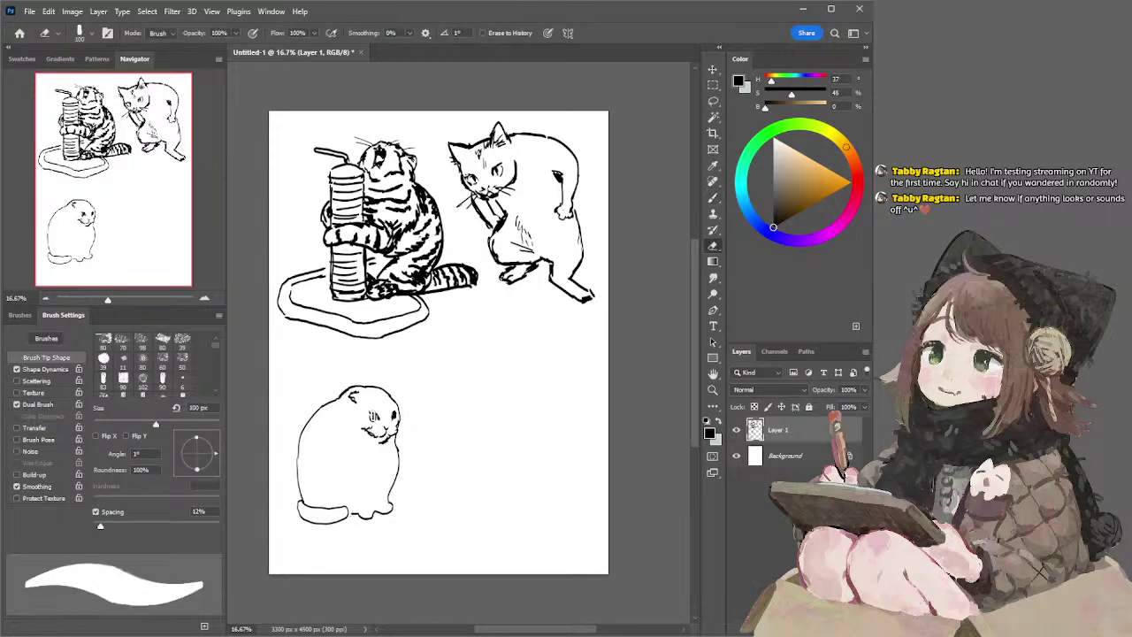
key(b)
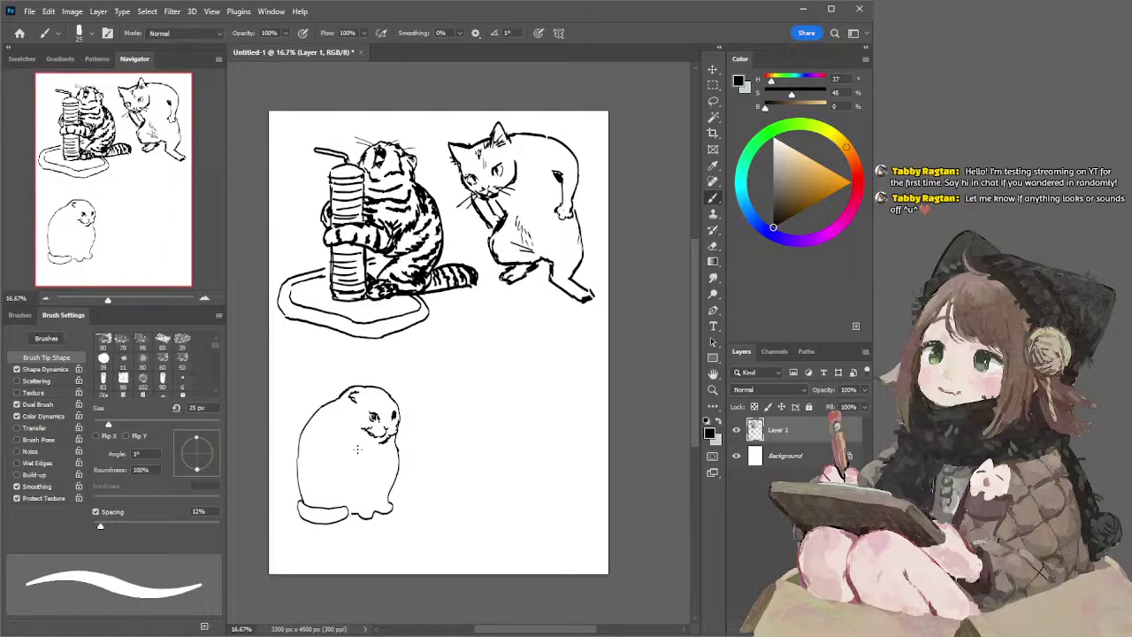
key(e)
key(bracketleft)
key(bracketleft)
drag(369, 435, 375, 440)
key(b)
key(e)
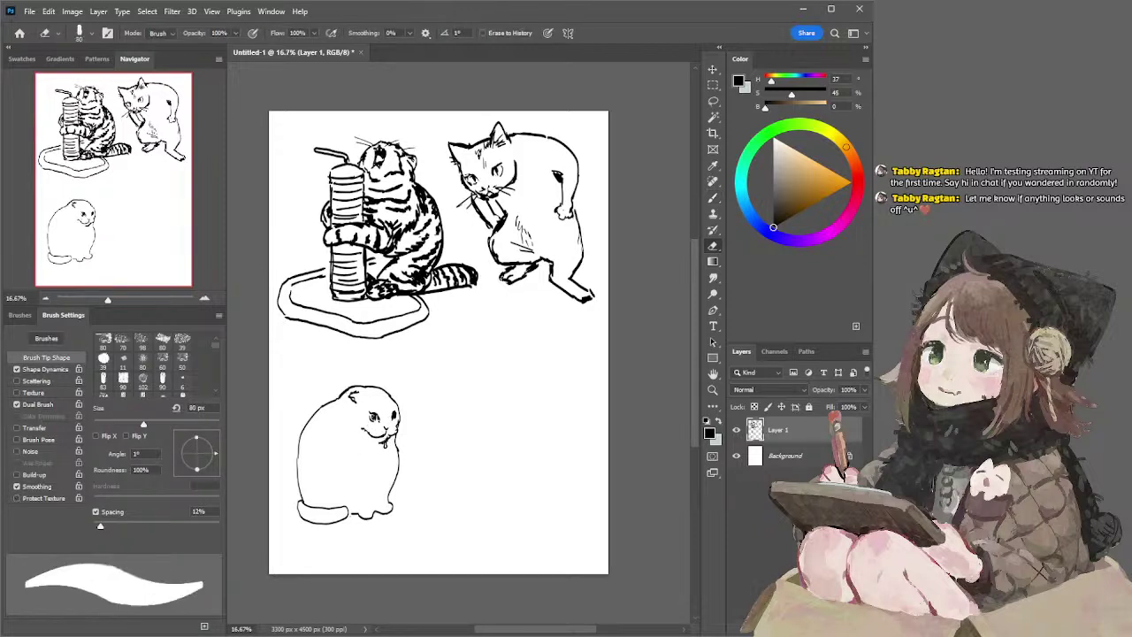
drag(399, 423, 400, 433)
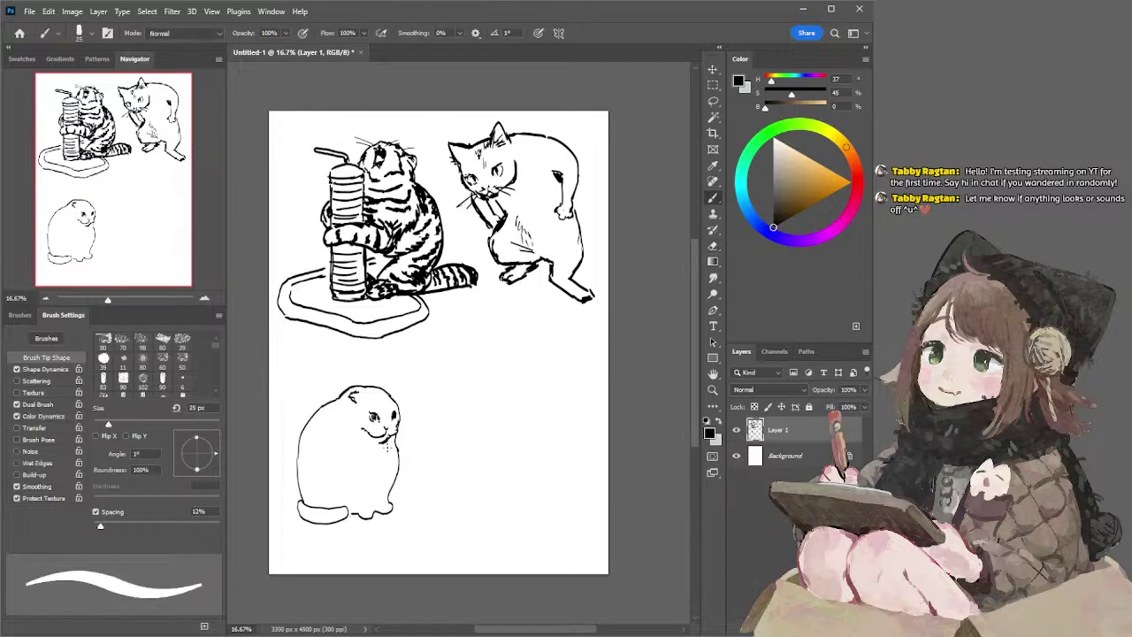
- Add cheek and neck lines and a long shoulder line inside the seated cat's body
key(b)
drag(350, 430, 367, 439)
drag(339, 403, 344, 416)
drag(328, 433, 329, 464)
- Erase the seated cat's upper back contour with a 100 px eraser and redraw it with a fuller curve
key(l)
key(e)
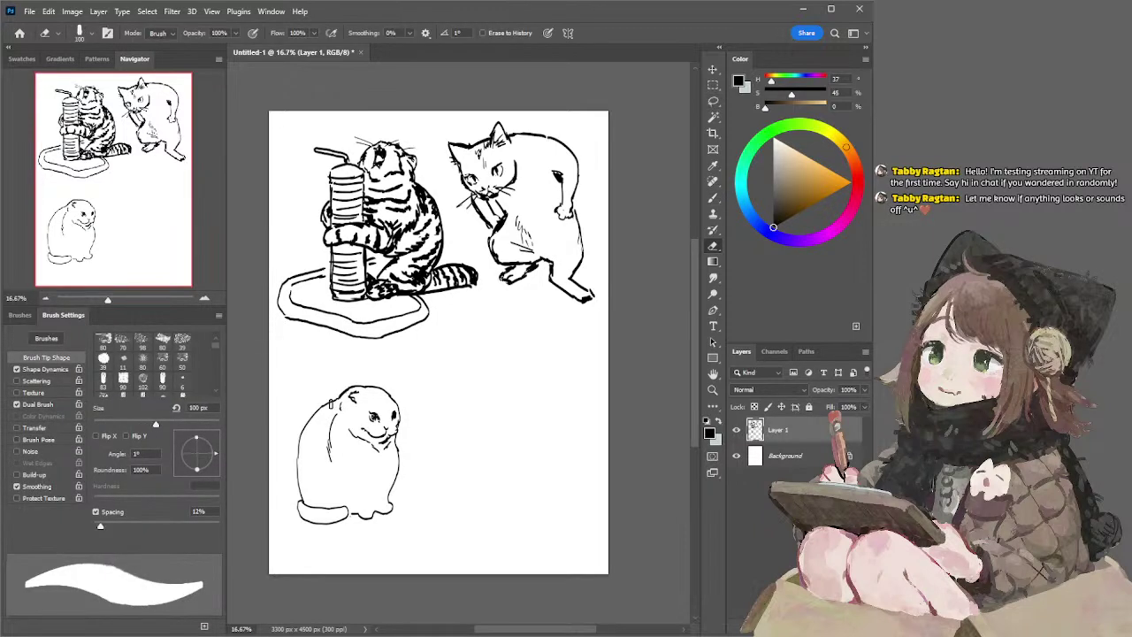
mouse_move(332, 405)
mouse_down()
mouse_move(301, 438)
mouse_move(307, 429)
mouse_move(297, 463)
mouse_up()
key(b)
mouse_move(336, 399)
mouse_down()
mouse_move(301, 419)
mouse_move(309, 466)
mouse_move(299, 434)
mouse_move(299, 474)
mouse_up()
key(ctrl+z)
key(ctrl+z)
key(ctrl+z)
drag(298, 429, 296, 470)
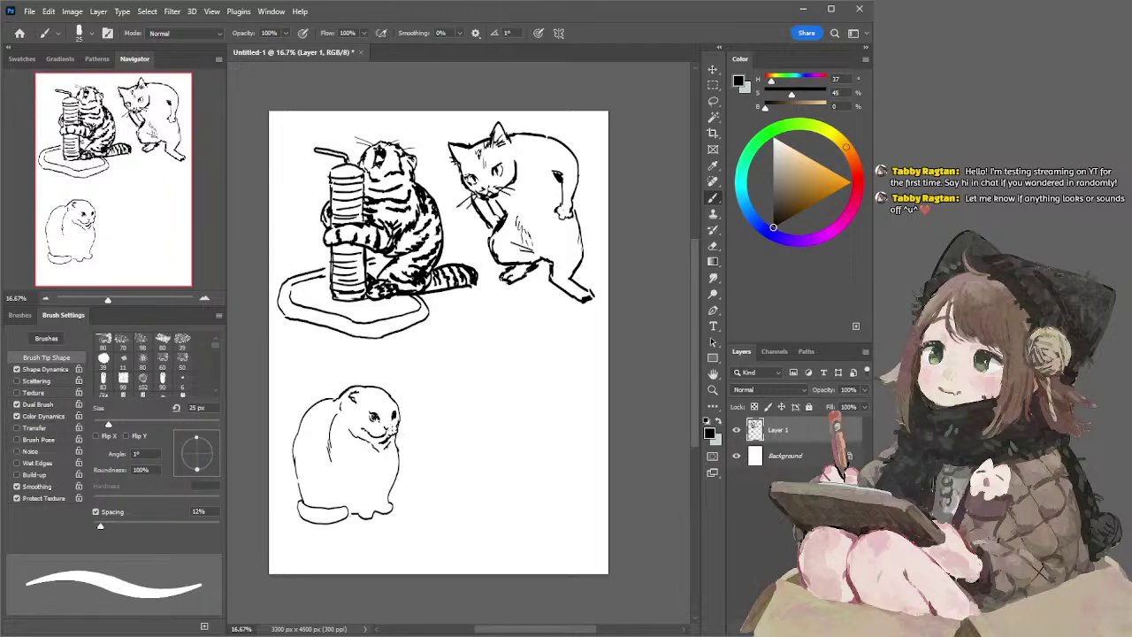
key(l)
mouse_move(400, 431)
mouse_down()
mouse_move(397, 461)
mouse_move(363, 462)
mouse_move(350, 428)
mouse_move(390, 411)
mouse_up()
key(ctrl+x)
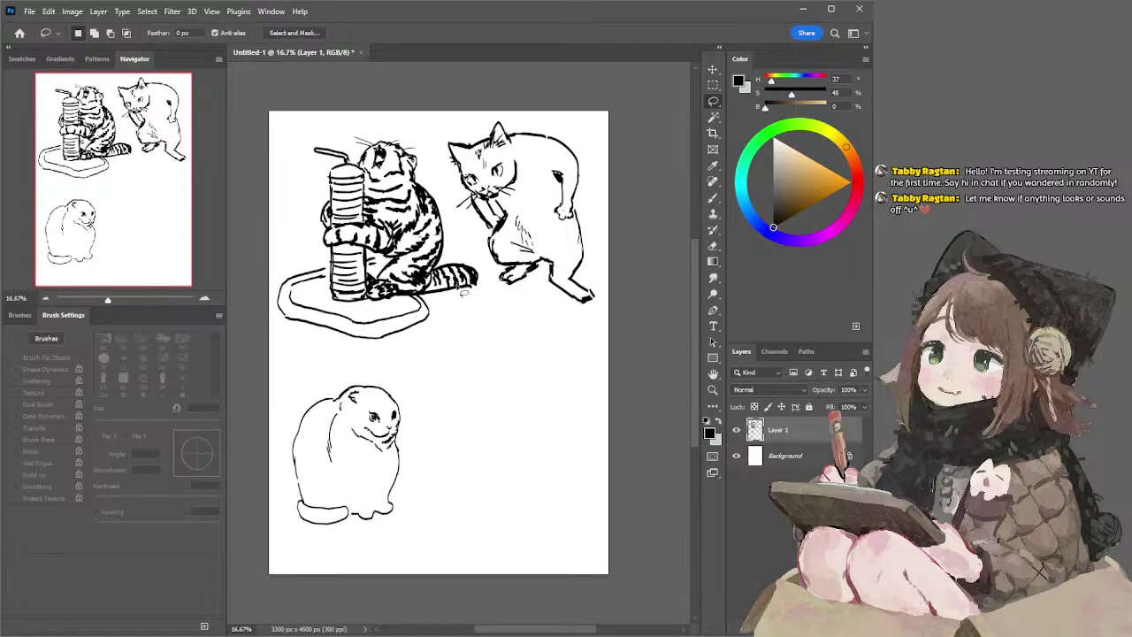
- Add fur strokes to the seated cat's chest and foreleg, and redraw its lower back bulging outward
key(b)
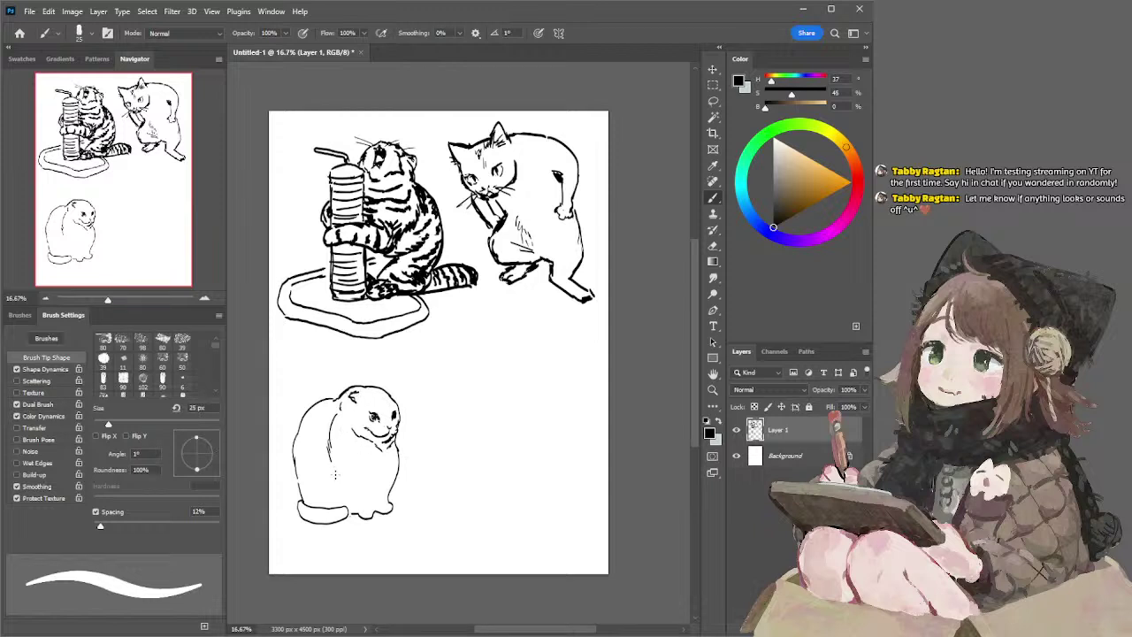
mouse_move(348, 451)
mouse_down()
mouse_move(380, 465)
mouse_move(375, 484)
mouse_move(394, 464)
mouse_move(389, 478)
mouse_move(367, 481)
mouse_move(381, 492)
mouse_up()
key(ctrl+z)
key(ctrl+z)
drag(293, 451, 302, 502)
key(ctrl+z)
key(ctrl+z)
mouse_move(292, 448)
mouse_down()
mouse_move(303, 504)
mouse_move(303, 489)
mouse_up()
key(e)
key(b)
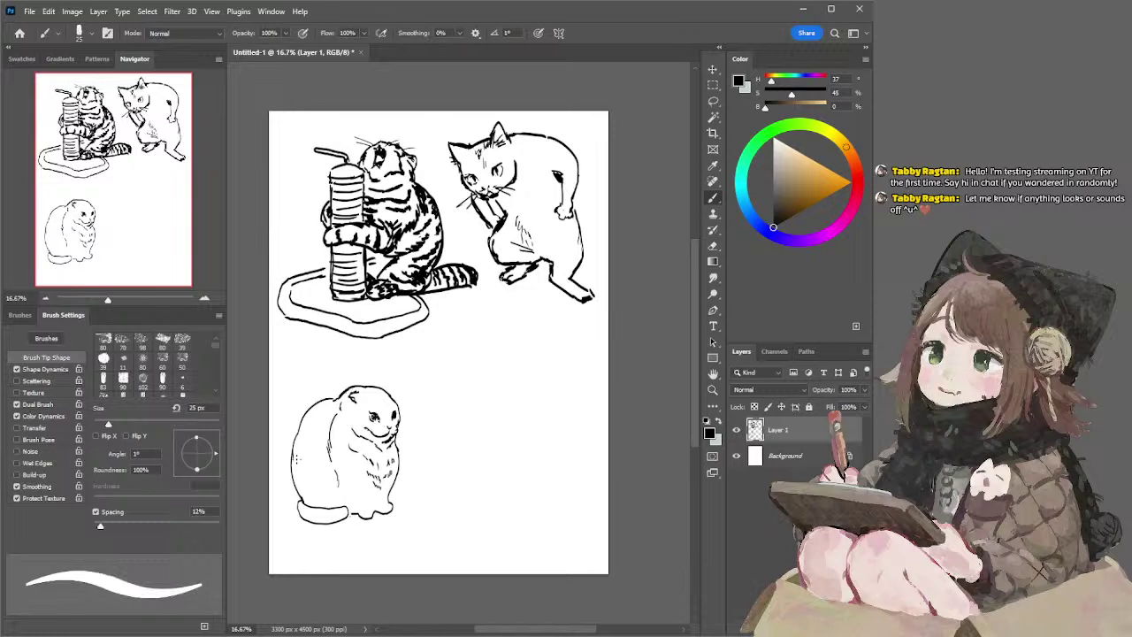
- Replace the seated cat's smooth tail outline with short, furry 25 px strokes
key(e)
key(b)
key(e)
key(b)
mouse_move(307, 506)
mouse_down()
mouse_move(339, 507)
mouse_move(309, 505)
mouse_up()
key(ctrl+z)
drag(309, 500, 320, 507)
mouse_move(322, 503)
mouse_down()
mouse_move(339, 508)
mouse_move(308, 520)
mouse_move(350, 523)
mouse_move(339, 526)
mouse_up()
key(ctrl+z)
key(e)
key(b)
drag(326, 520, 334, 530)
drag(317, 520, 320, 524)
drag(305, 513, 309, 521)
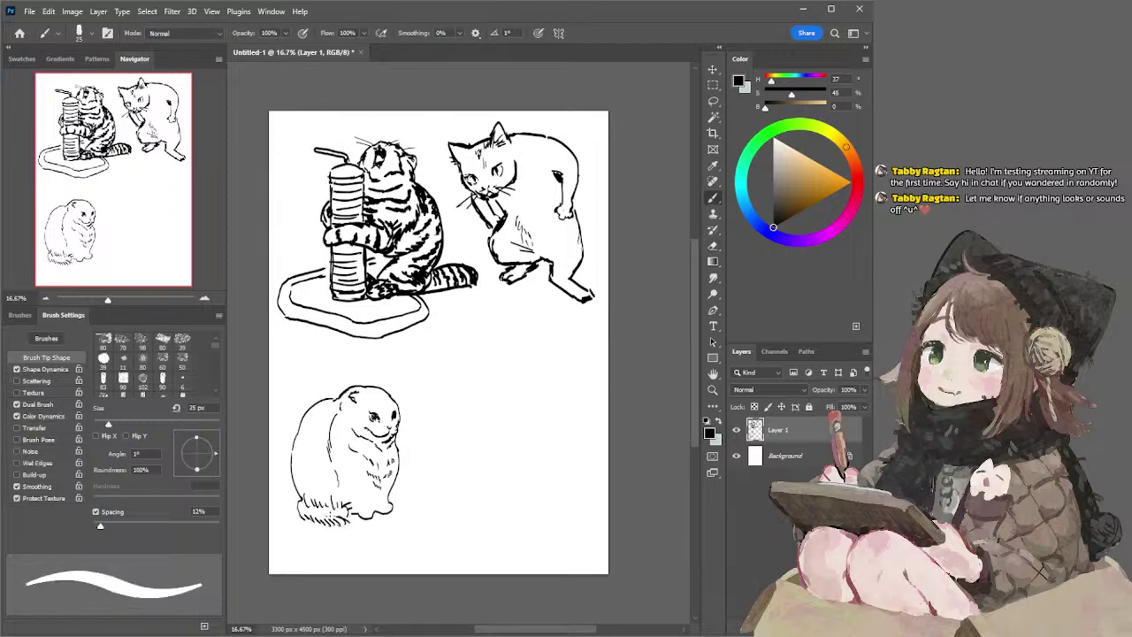
- Trim the end of the seated cat's tail with the eraser and add short 25 px fur strokes along its tail, haunch and back
key(e)
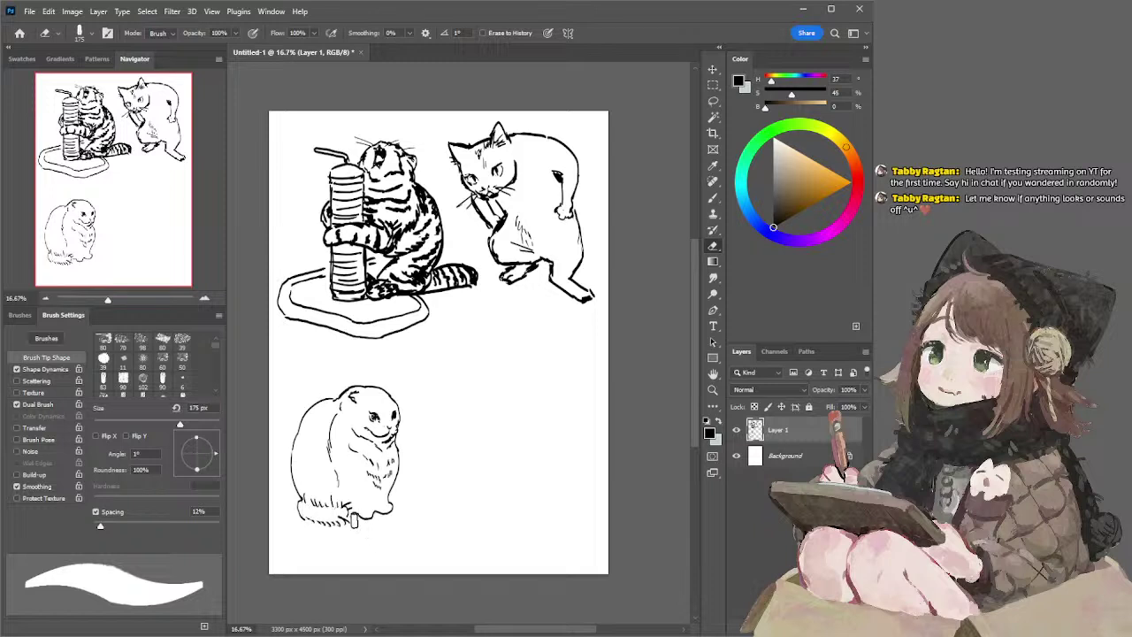
key(b)
drag(340, 512, 348, 518)
drag(339, 514, 347, 524)
key(e)
key(b)
drag(301, 498, 309, 506)
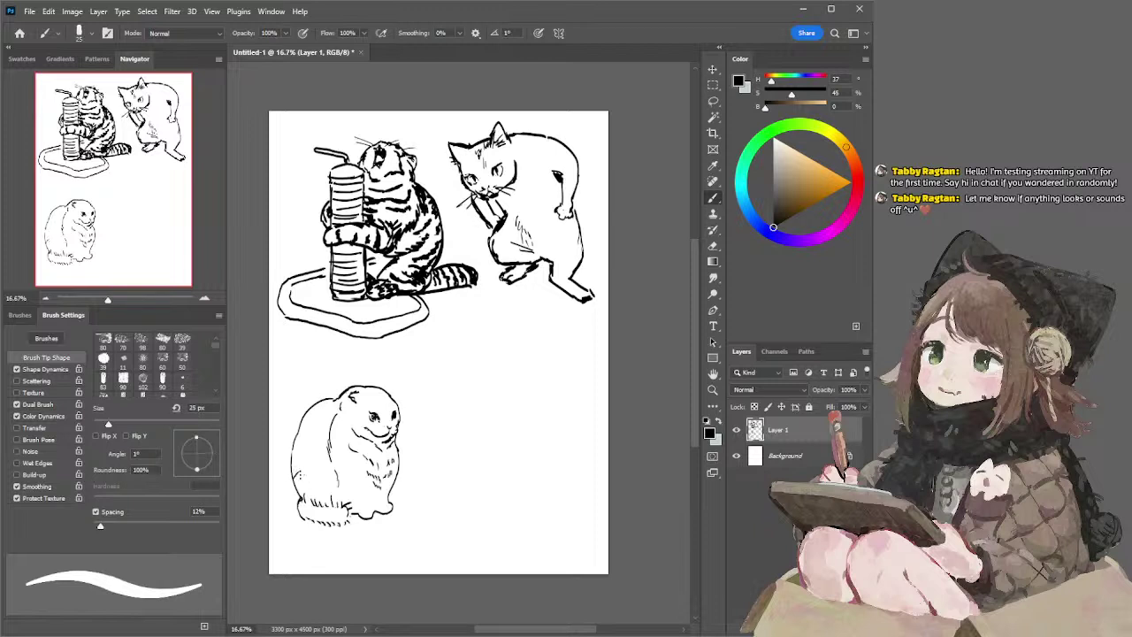
drag(299, 473, 310, 460)
- Refine the seated cat's eyes and muzzle with a 30 px eraser and small 25 px brush touches
key(e)
key(bracketleft)
key(bracketleft)
key(bracketleft)
key(bracketleft)
key(bracketleft)
key(bracketleft)
key(bracketleft)
key(bracketleft)
key(bracketleft)
key(bracketleft)
key(bracketleft)
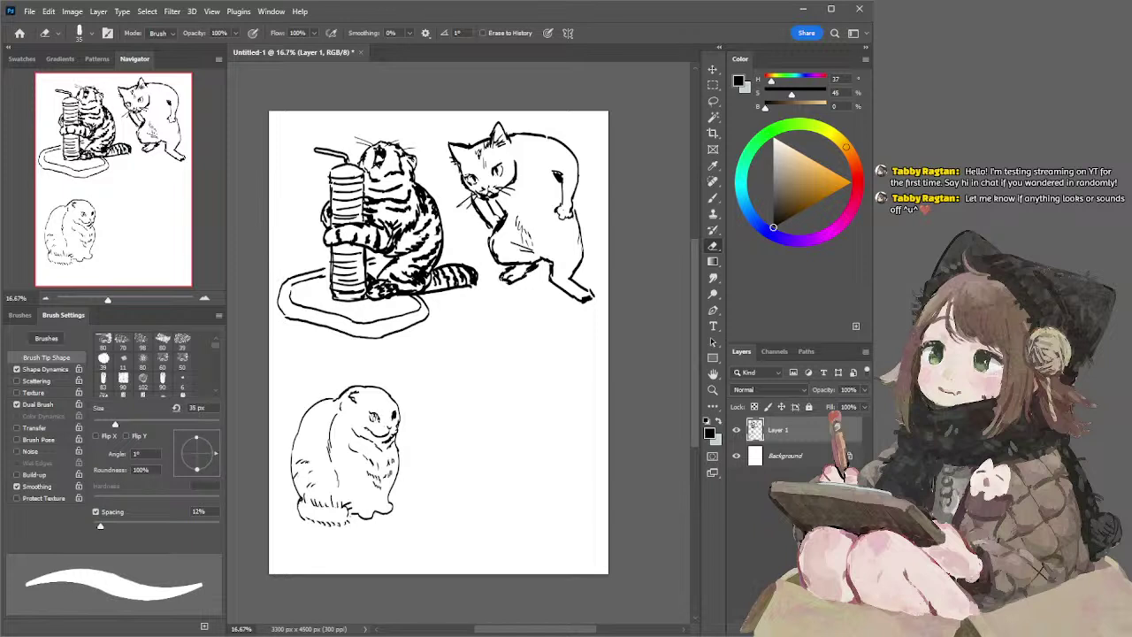
key(bracketleft)
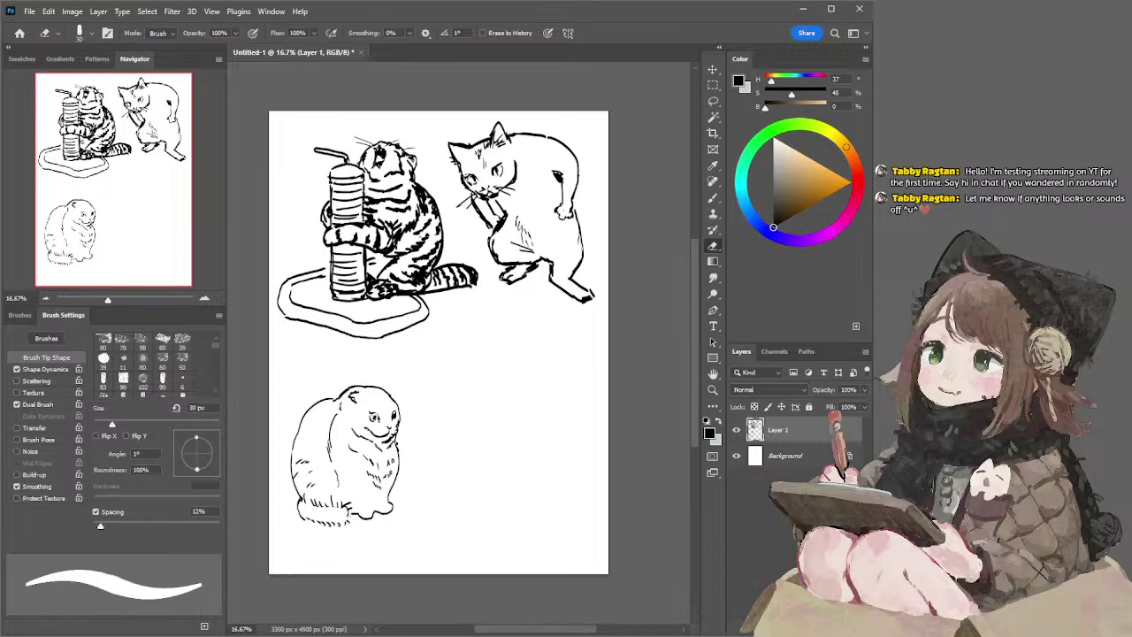
key(b)
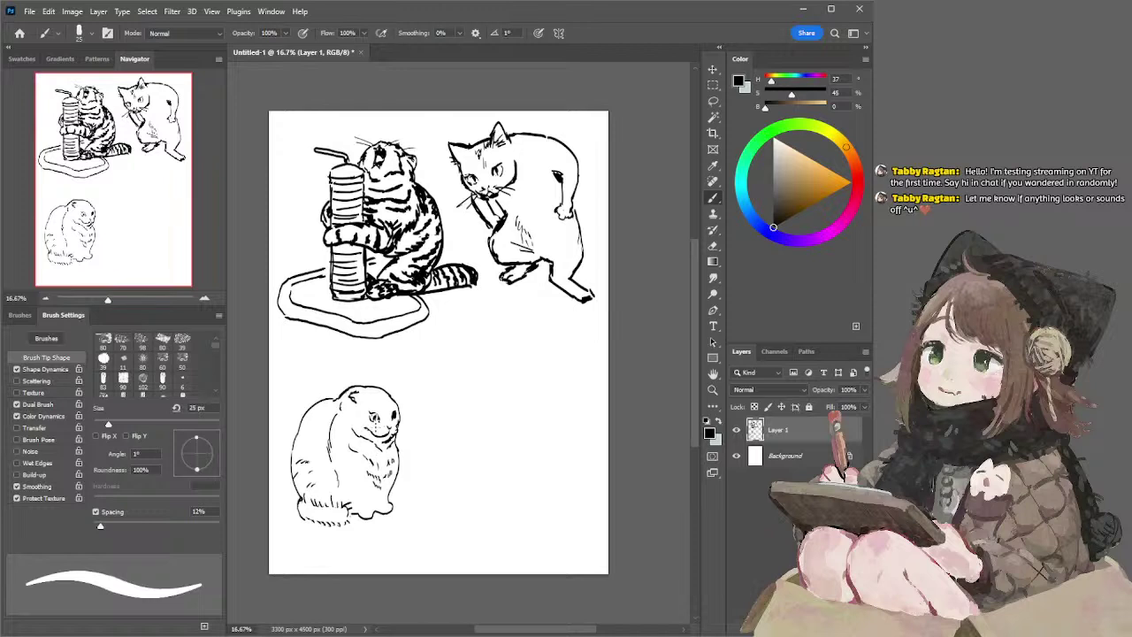
key(e)
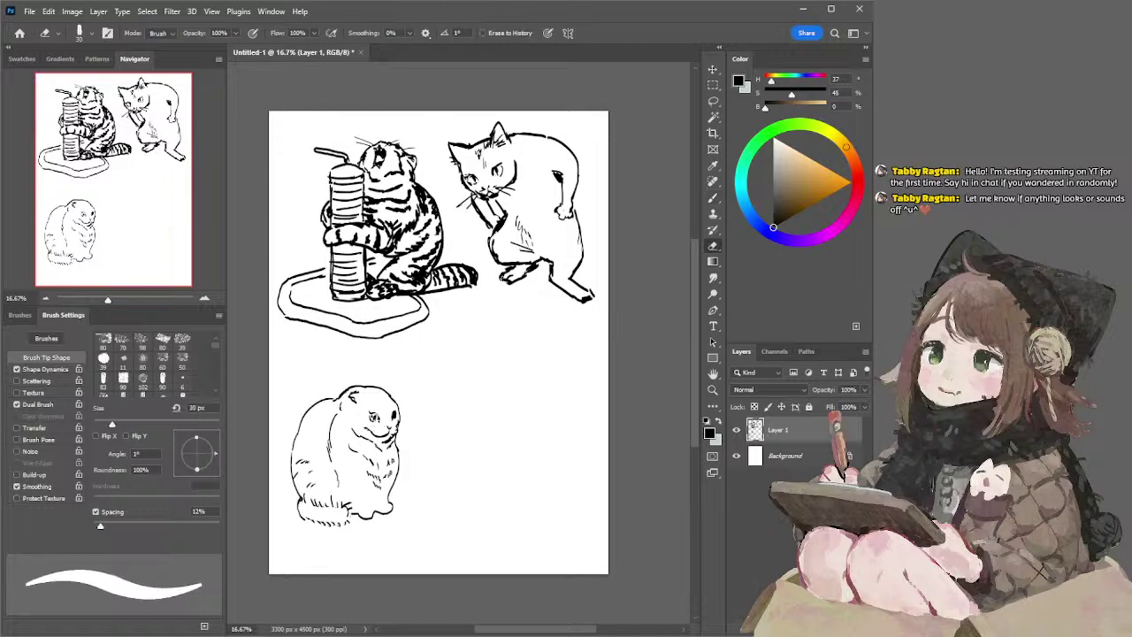
key(b)
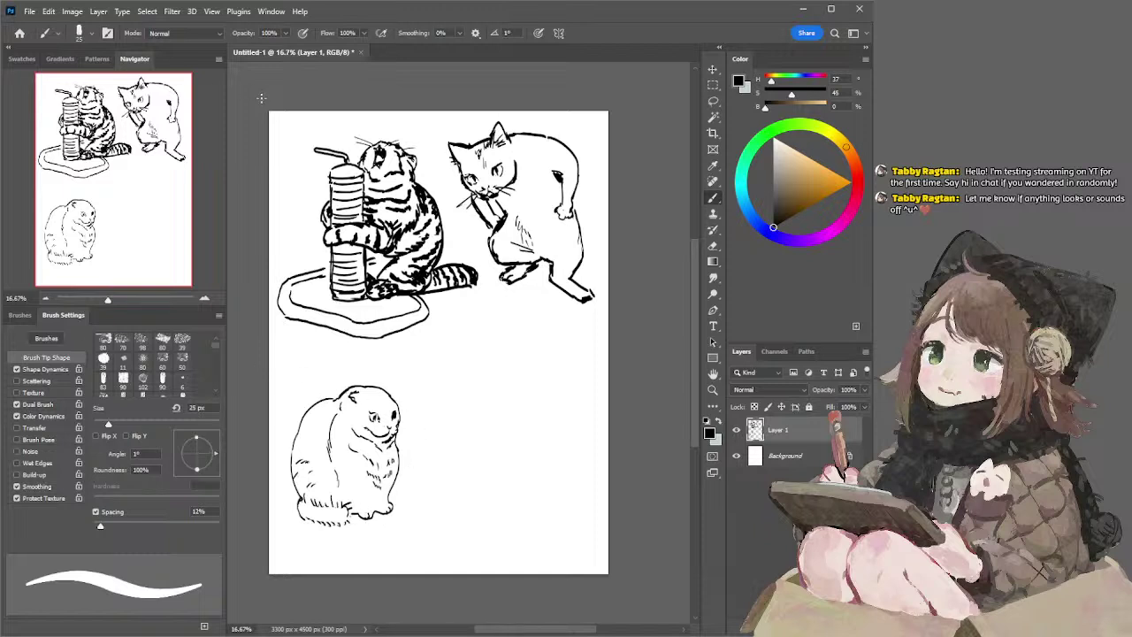
- Lasso the whole seated cat and move it down towards the lower edge of the page
key(l)
mouse_move(382, 364)
mouse_down()
mouse_move(365, 588)
mouse_move(389, 366)
mouse_up()
ctrl+drag(460, 409, 459, 435)
key(ctrl+d)
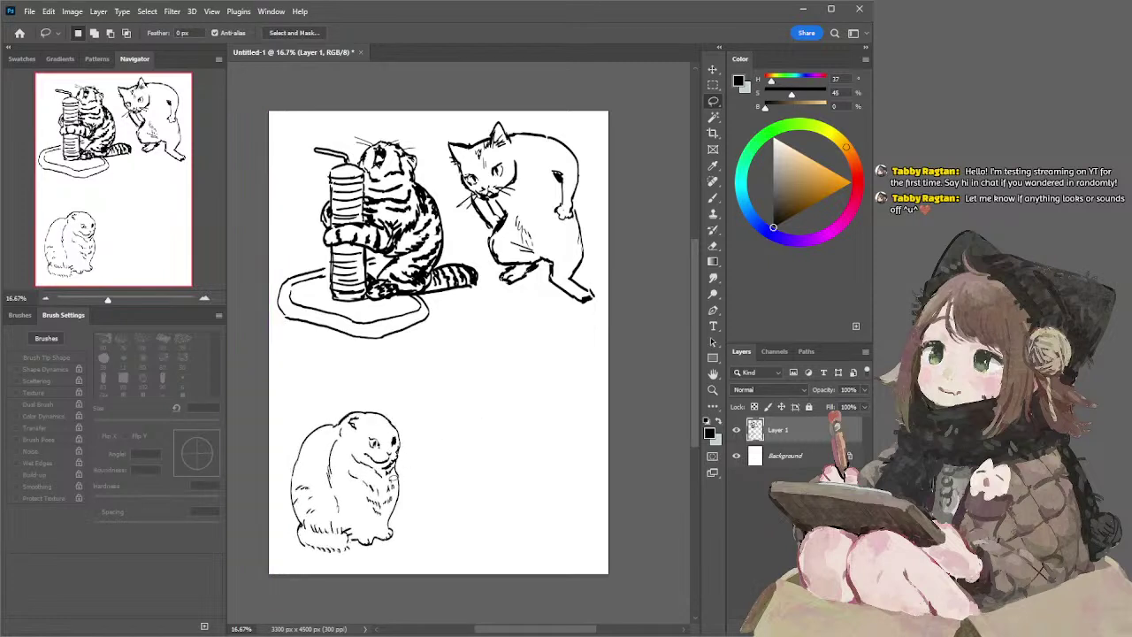
- Redraw the seated cat's chest outline bulging outward and refine the fur under its chin with a 20 px brush
key(e)
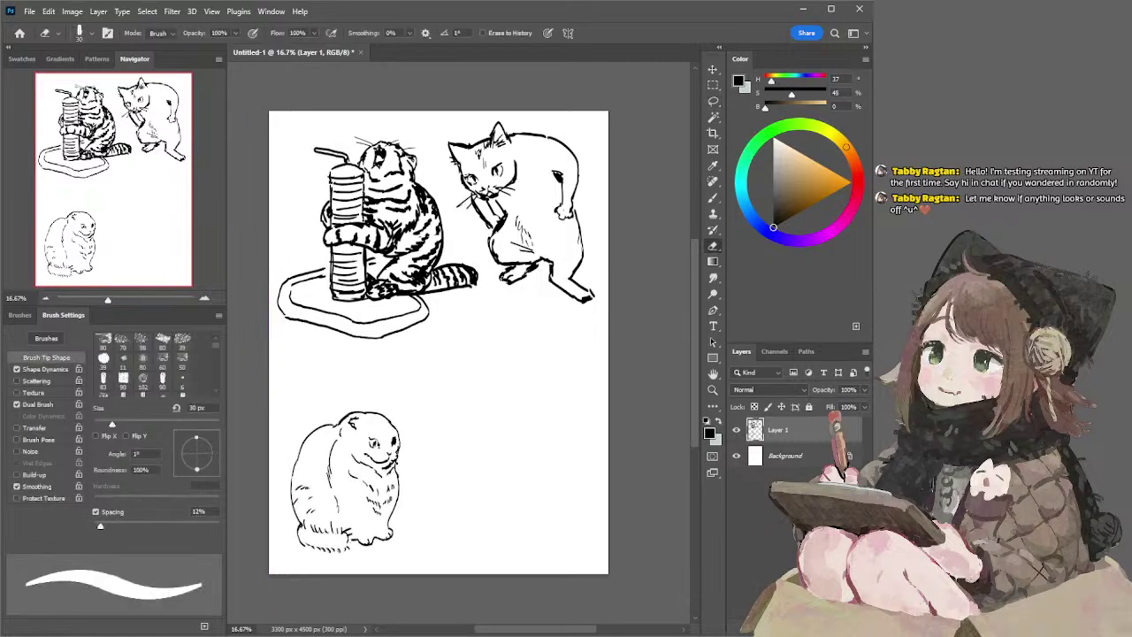
key(b)
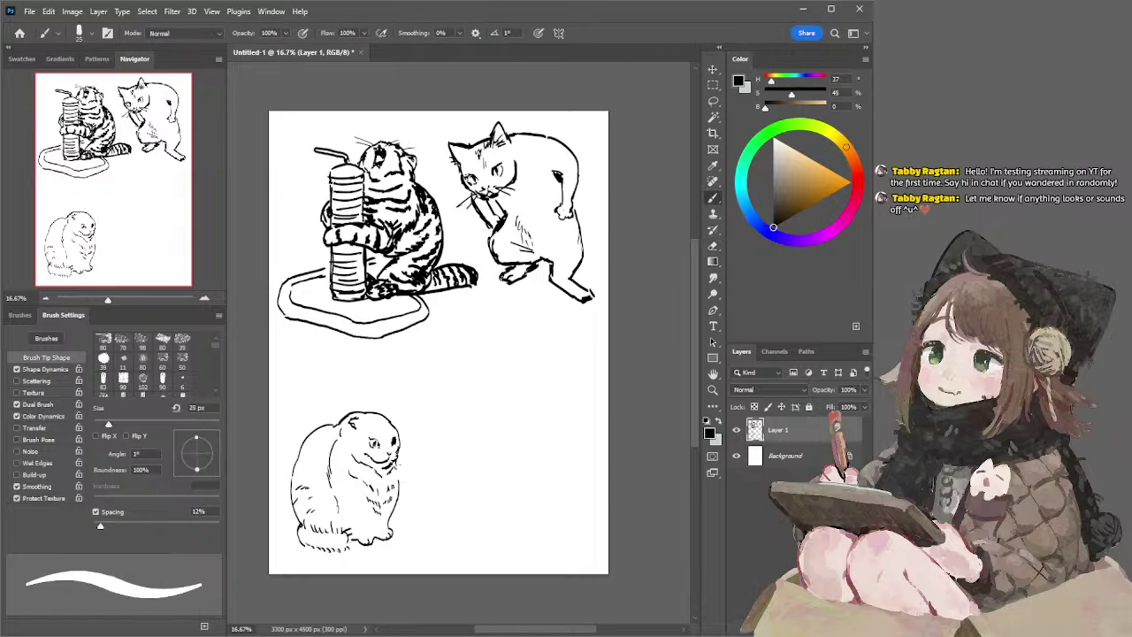
drag(398, 464, 398, 494)
key(e)
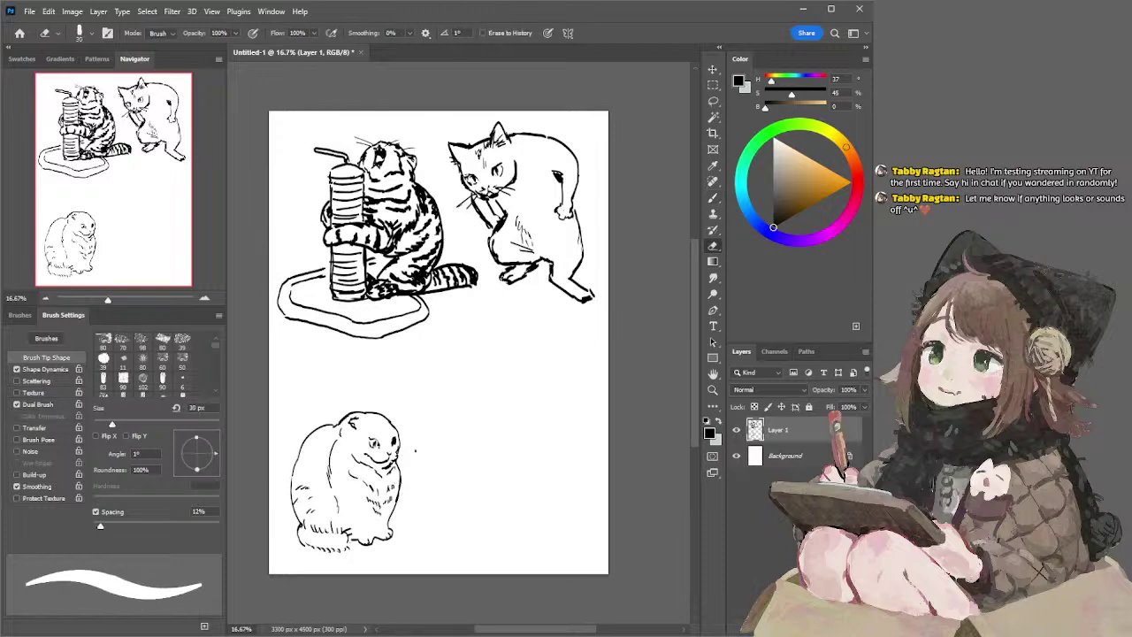
key(b)
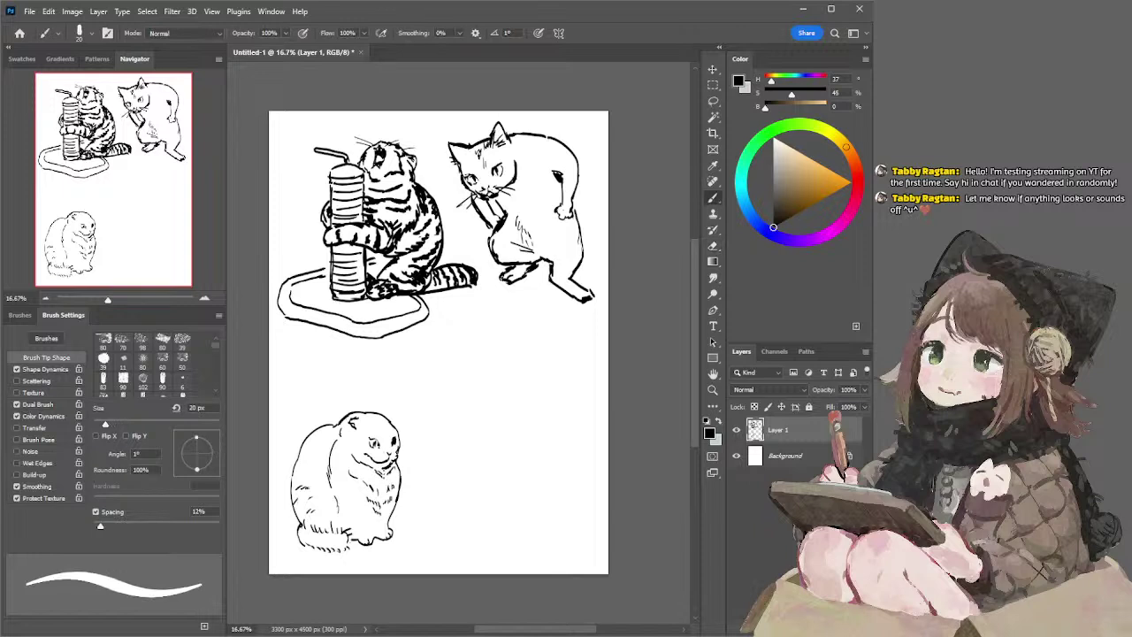
drag(394, 476, 391, 484)
key(e)
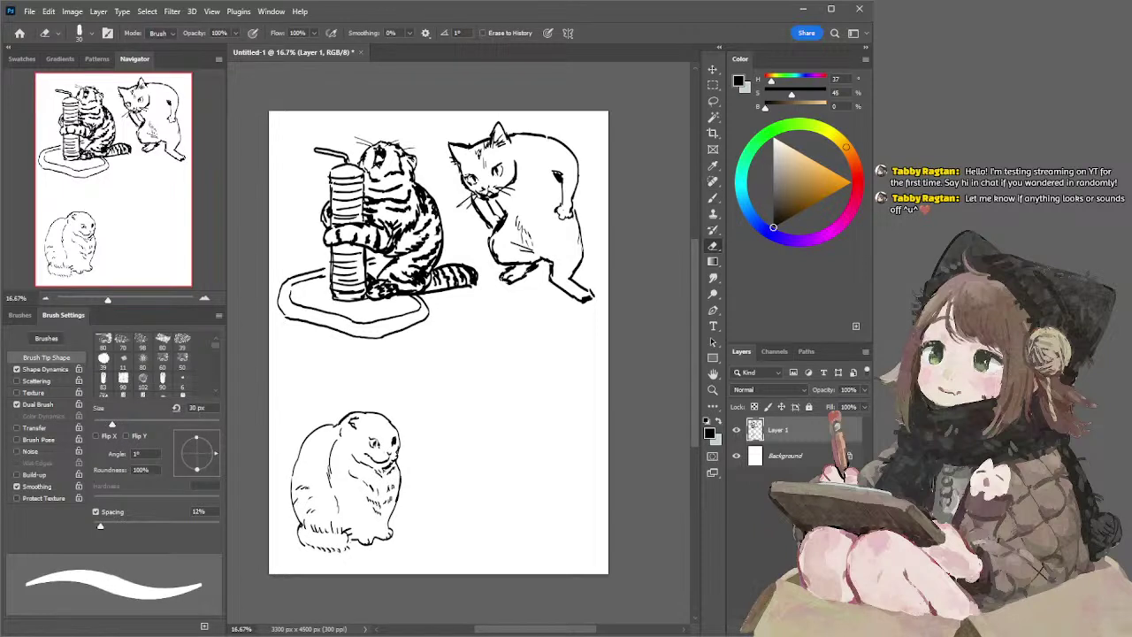
key(b)
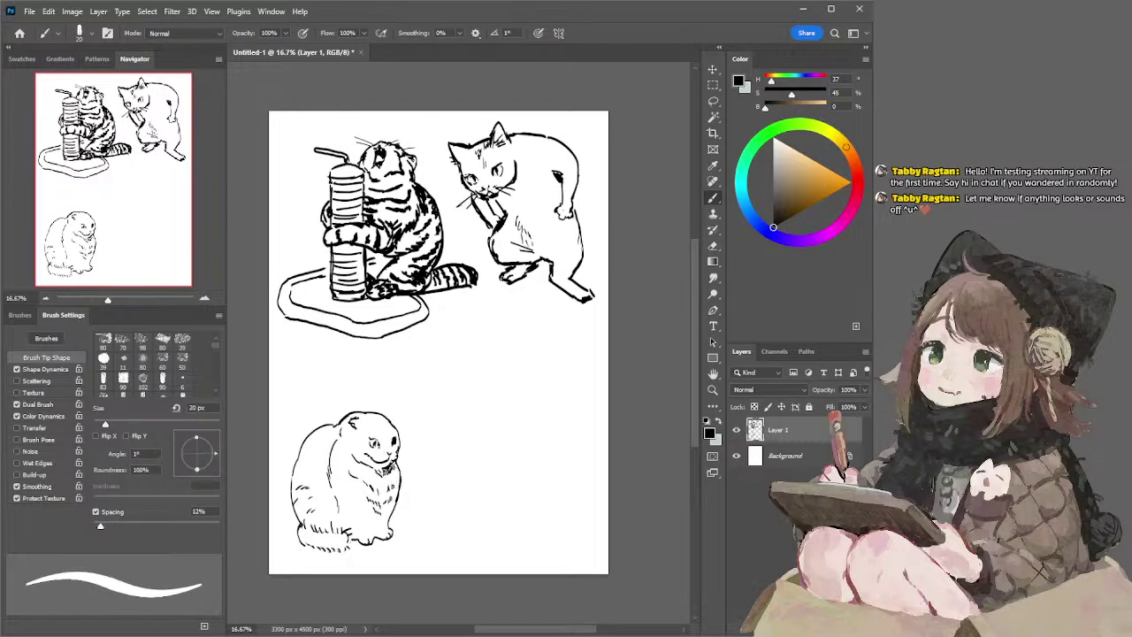
key(e)
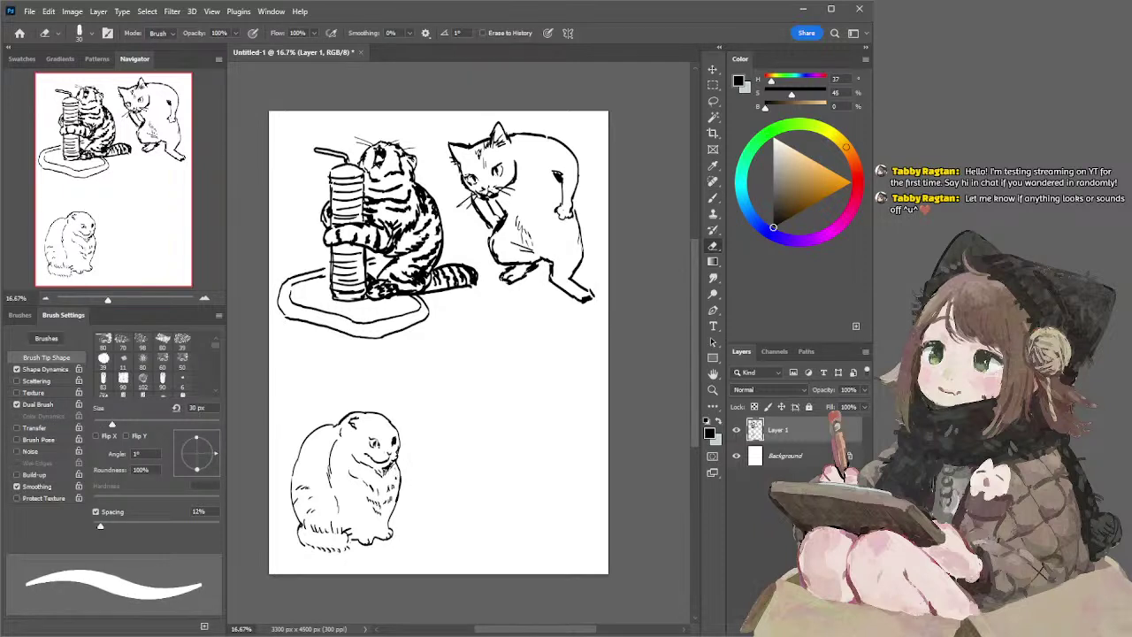
key(b)
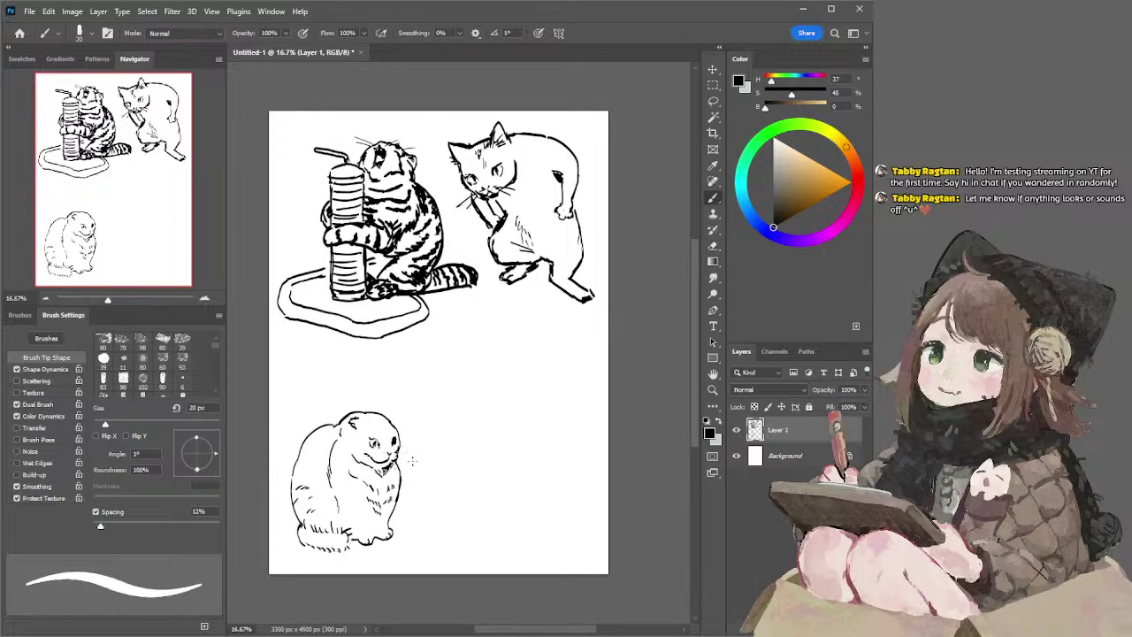
- Draw thin whiskers on the seated cat's muzzle with a 9 px brush, undoing the unsuitable strokes
key(bracketleft)
key(bracketleft)
mouse_move(377, 461)
mouse_down()
mouse_move(361, 482)
mouse_move(415, 454)
mouse_move(416, 465)
mouse_move(410, 454)
mouse_up()
key(ctrl+z)
key(ctrl+z)
key(ctrl+z)
key(ctrl+z)
drag(397, 457, 410, 461)
key(ctrl+z)
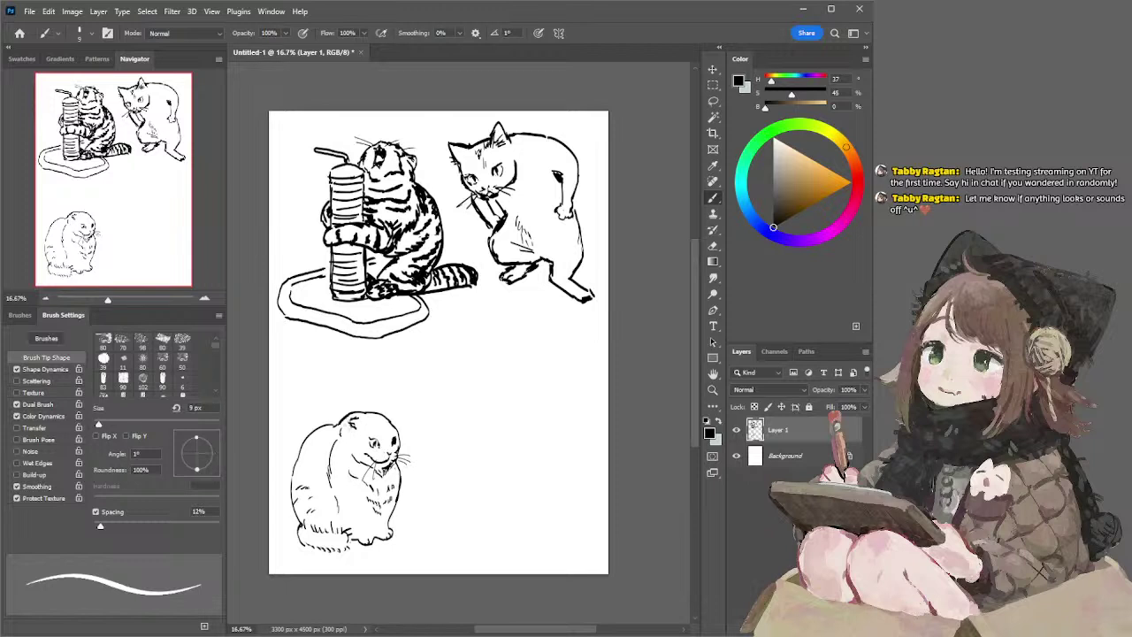
- Retouch the seated cat's eyes and forehead with a 25 px eraser and a 20 px brush
key(e)
key(b)
key(e)
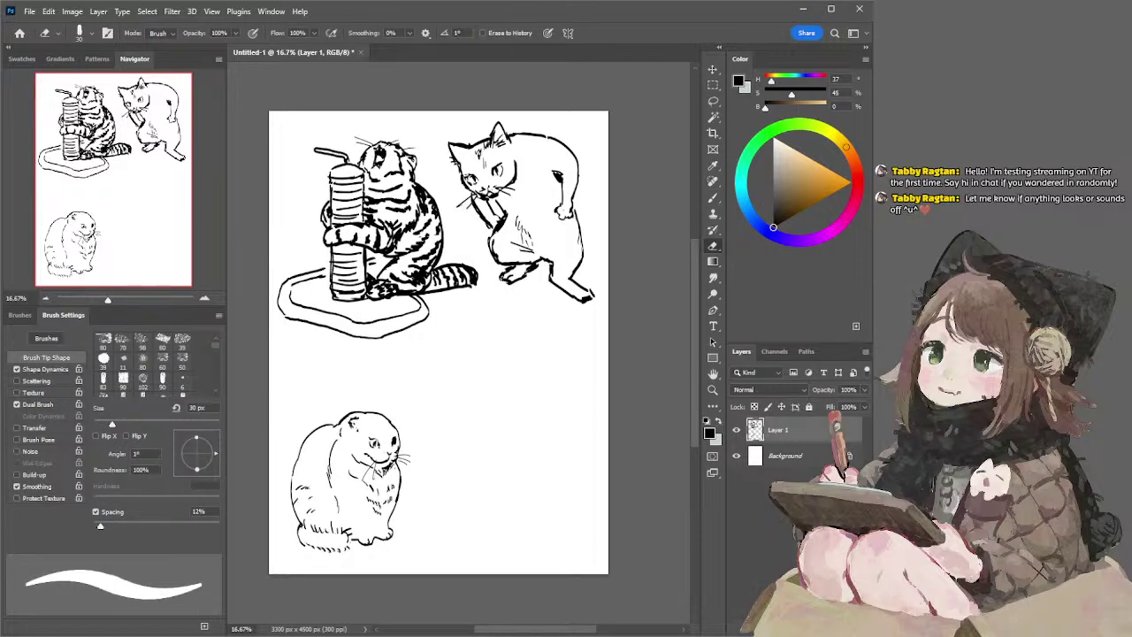
key(b)
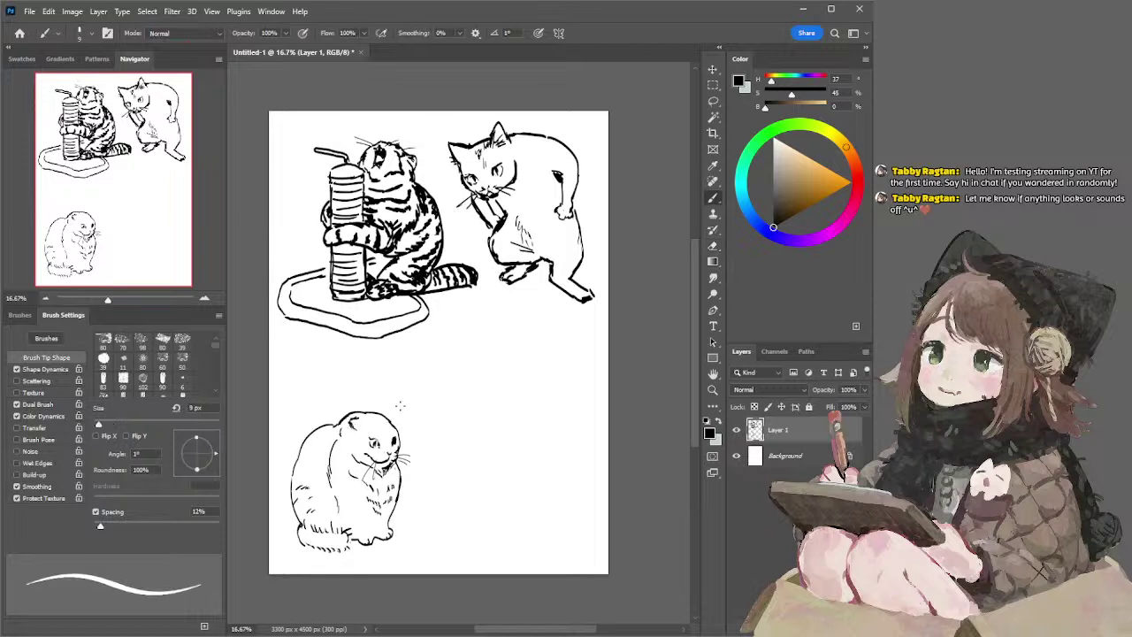
key(bracketright)
key(e)
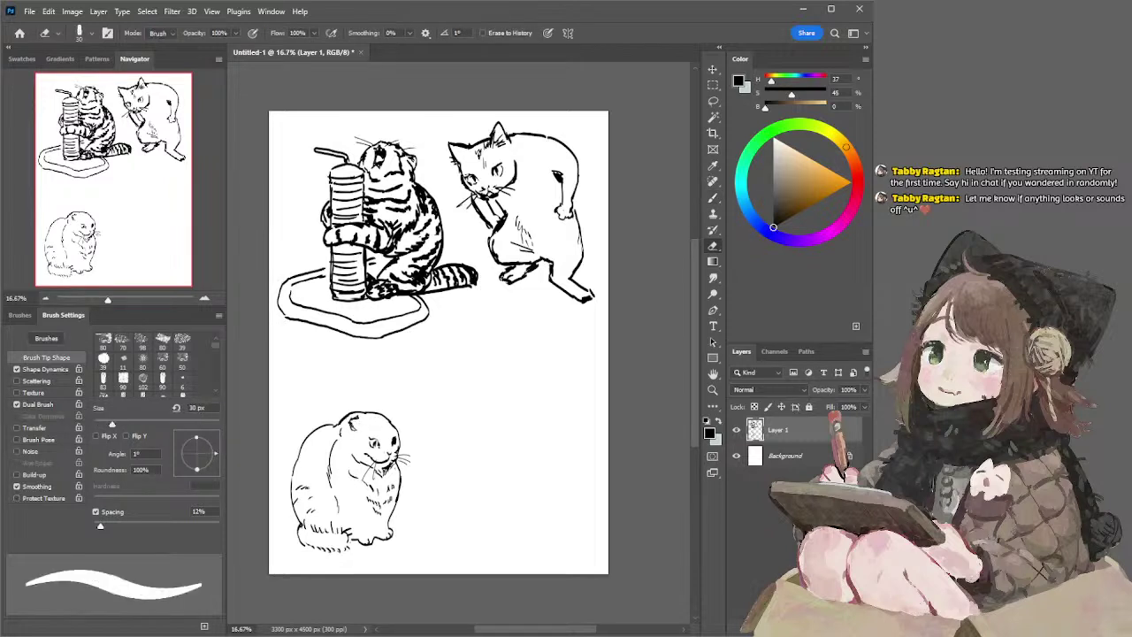
key(b)
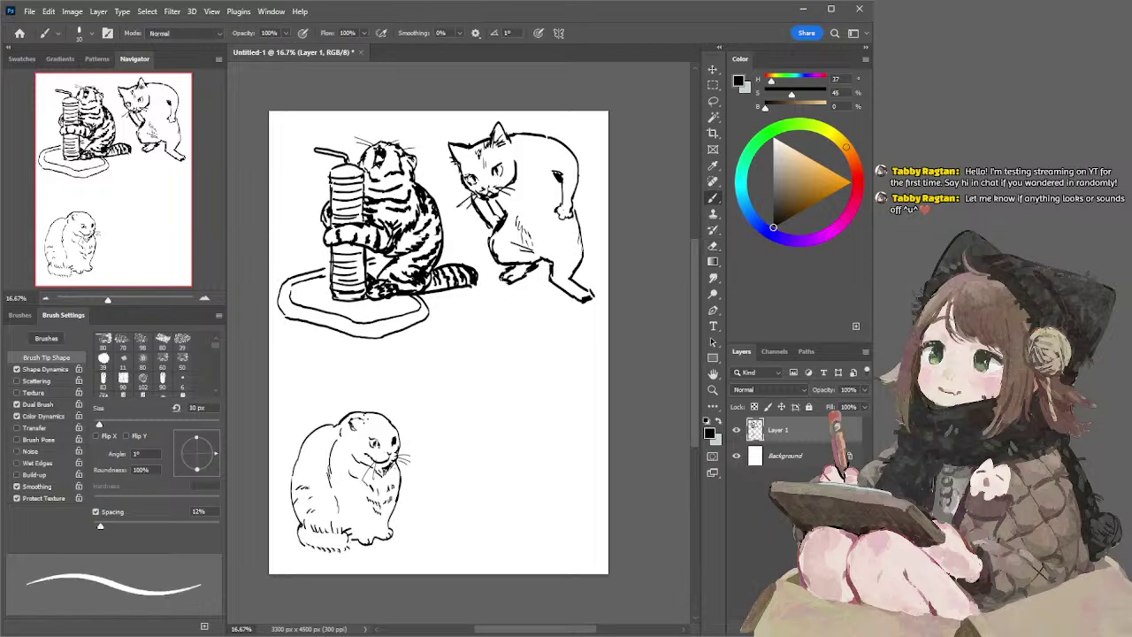
key(bracketright)
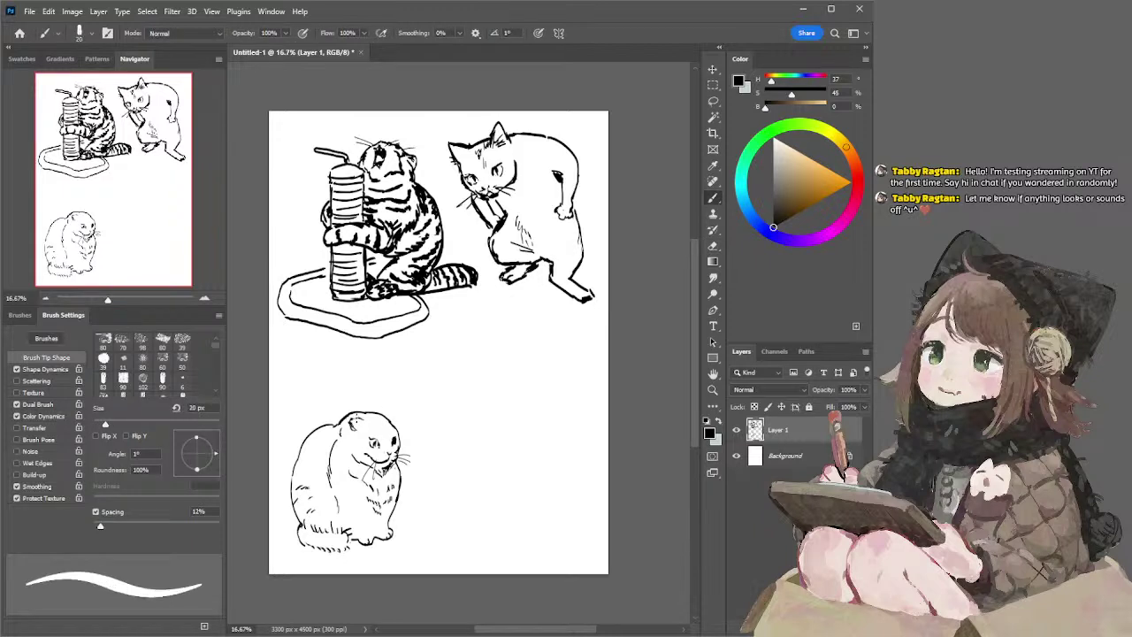
key(e)
key(bracketleft)
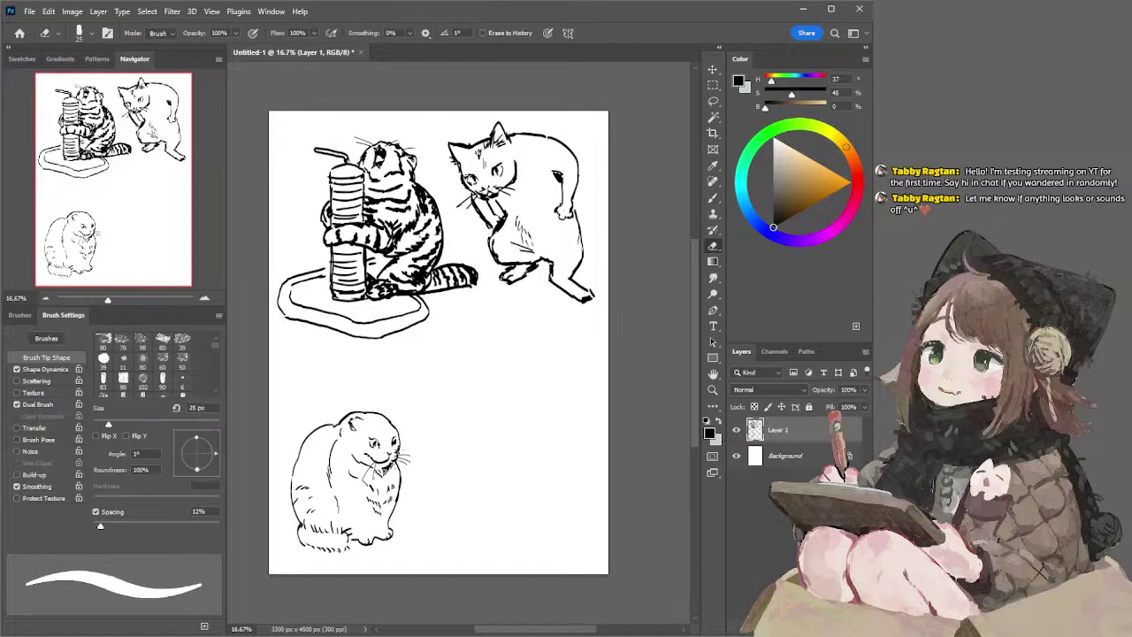
key(b)
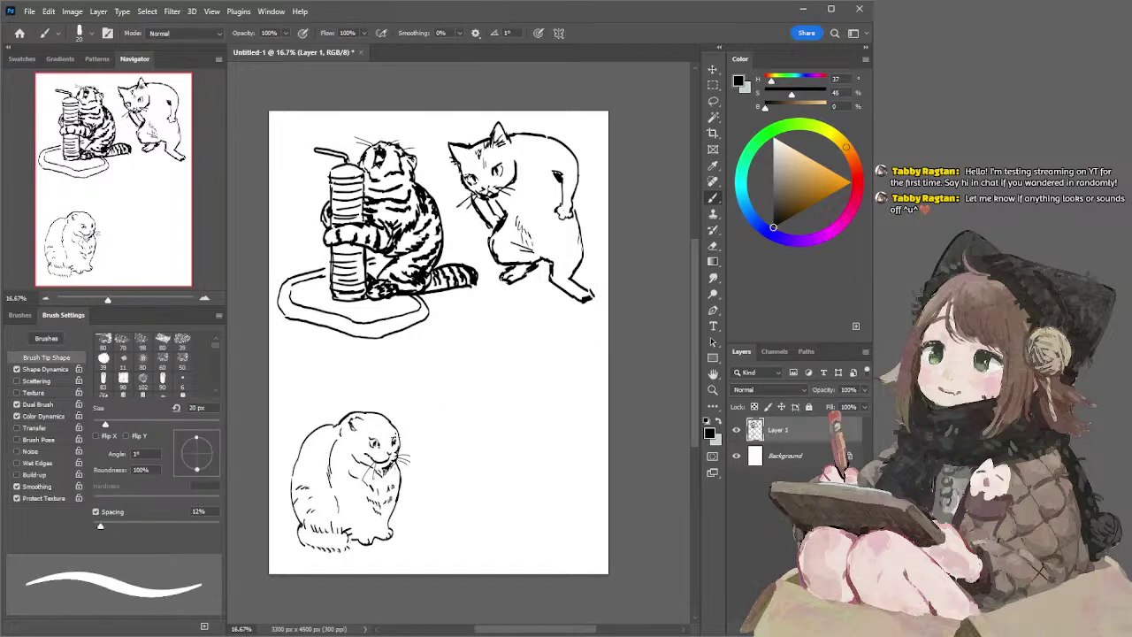
drag(386, 414, 396, 429)
- Lasso the seated cat's head, chest and forelegs and transform them so the head leans further forward
key(l)
mouse_move(327, 446)
mouse_down()
mouse_move(340, 415)
mouse_move(419, 435)
mouse_move(414, 537)
mouse_move(395, 558)
mouse_move(361, 546)
mouse_move(327, 446)
mouse_up()
key(v)
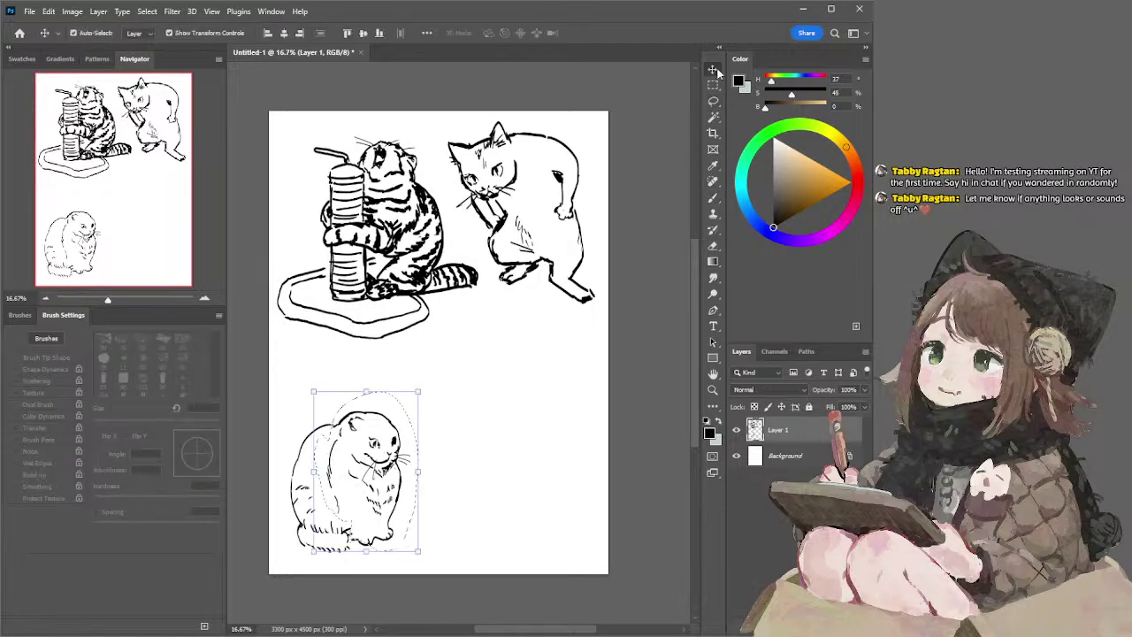
drag(367, 391, 382, 393)
key(Return)
key(l)
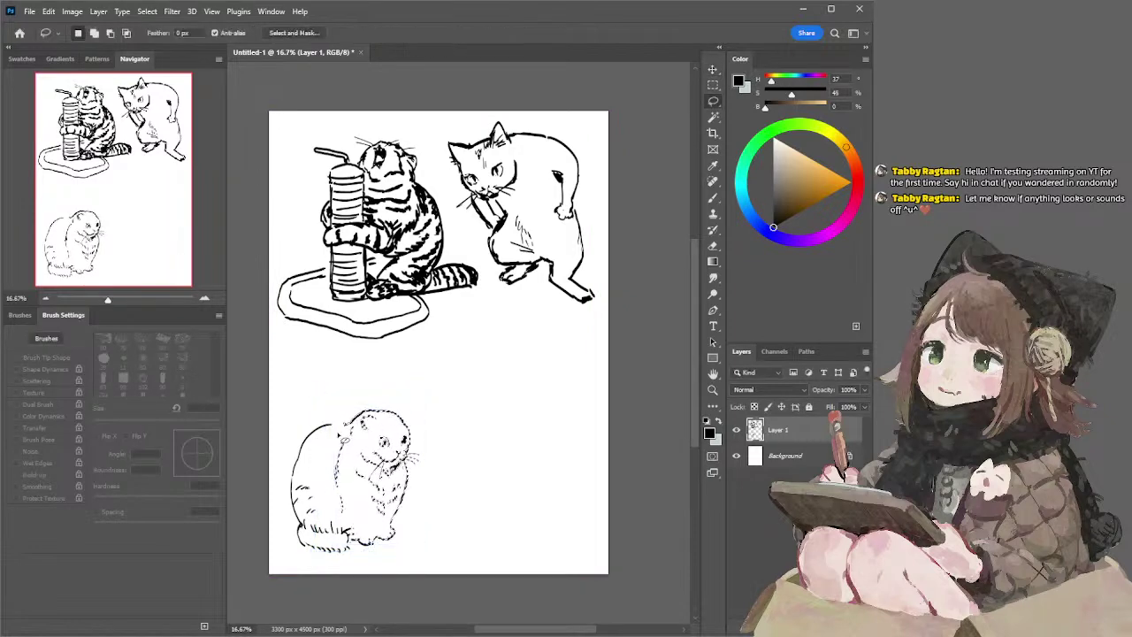
key(ctrl+d)
- Lasso the seated cat's back and transform it to rejoin the shifted head
mouse_move(344, 429)
mouse_down()
mouse_move(327, 527)
mouse_move(283, 455)
mouse_move(320, 401)
mouse_up()
click(713, 73)
key(ctrl+t)
key(Return)
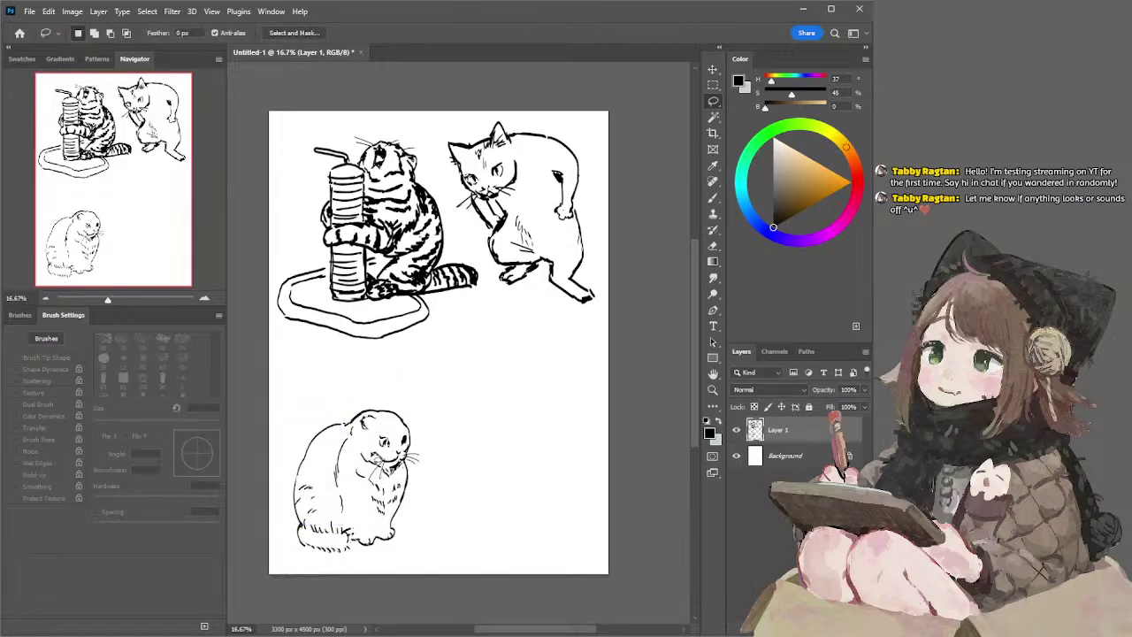
- Erase the fur strokes on the seated cat's chest and part of its shoulder line with a 100 px eraser
key(b)
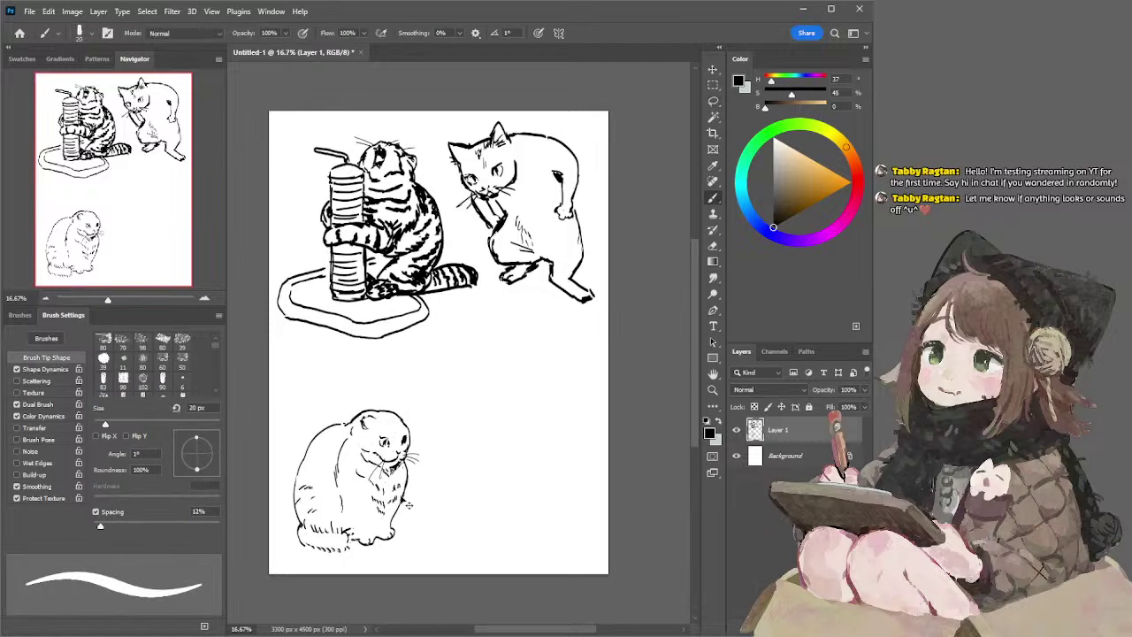
key(e)
key(bracketright)
key(bracketright)
key(bracketright)
key(bracketright)
key(bracketright)
key(bracketright)
key(bracketright)
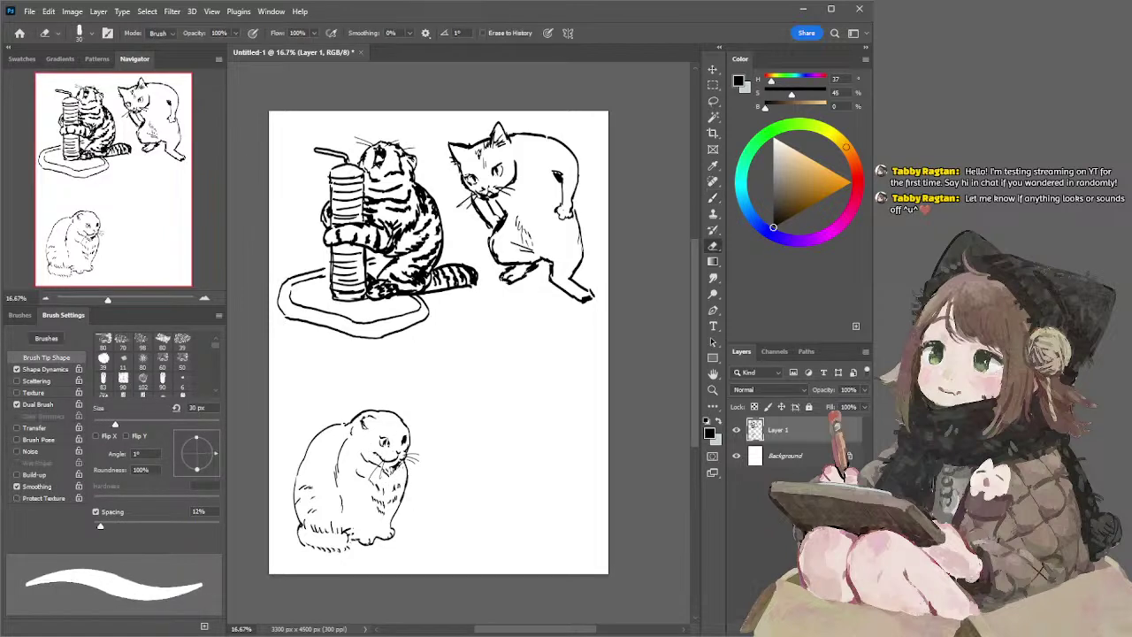
key(bracketright)
key(bracketright)
key(bracketright)
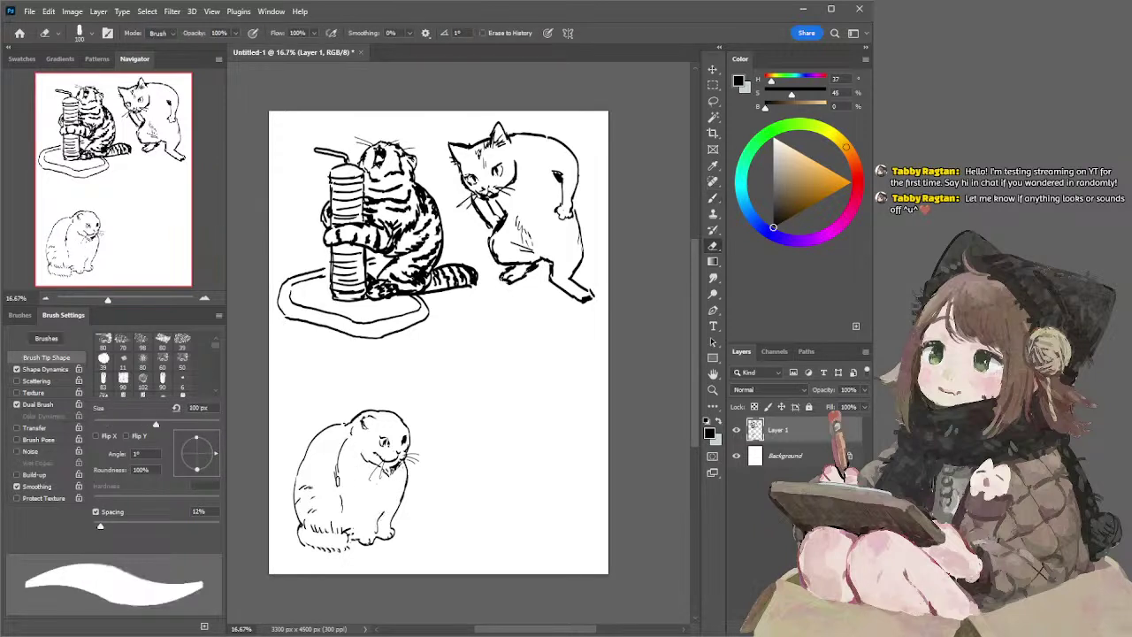
- Redraw the seated cat's flank line and foreleg fur with a 20 px brush, and clean up its cheek
key(b)
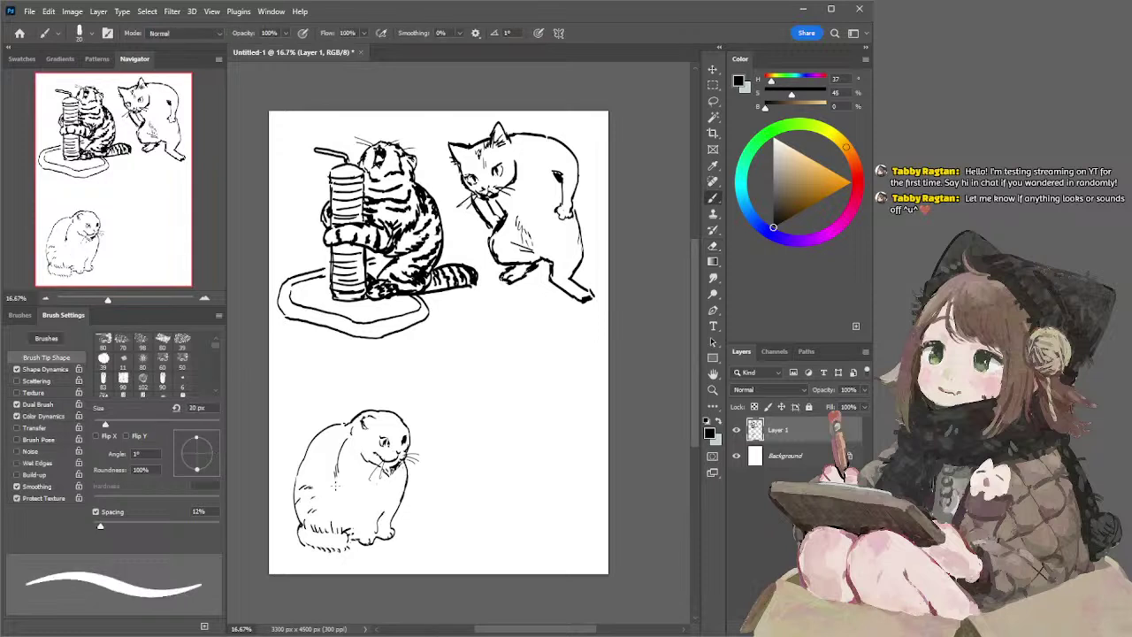
drag(342, 503, 351, 521)
drag(390, 495, 394, 502)
key(e)
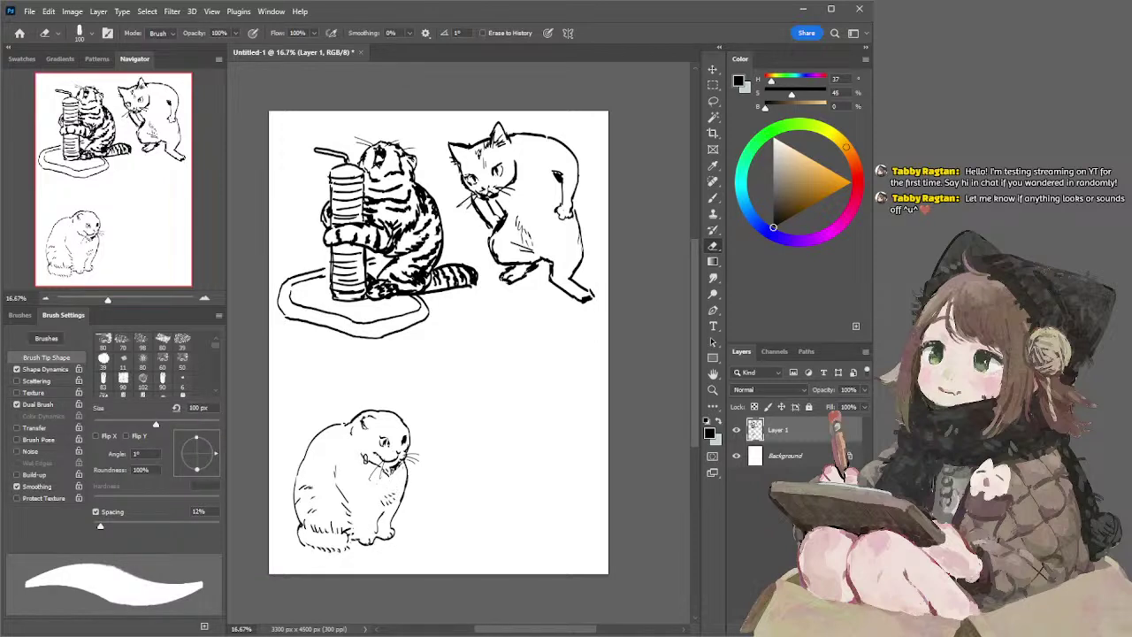
key(b)
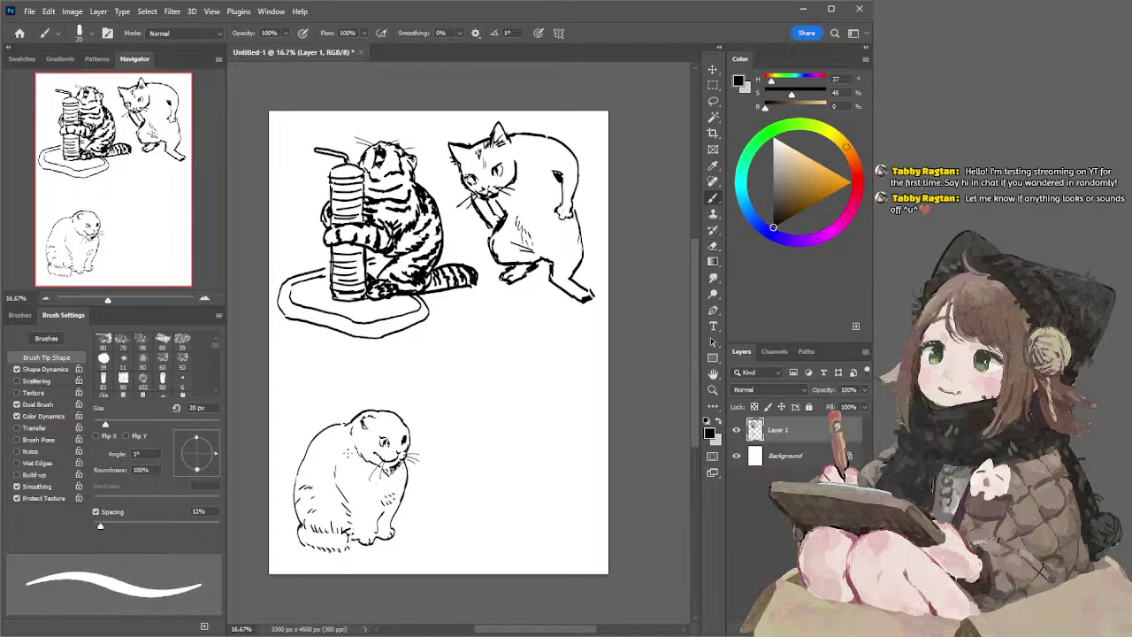
drag(352, 461, 385, 476)
mouse_move(367, 472)
mouse_down()
mouse_move(358, 466)
mouse_move(393, 473)
mouse_up()
key(ctrl+z)
key(ctrl+z)
key(ctrl+z)
key(ctrl+z)
key(ctrl+z)
key(ctrl+z)
- Sketch the first curved prongs of a wire head massager above the seated cat's head, undoing the unsuitable strokes
drag(391, 385, 433, 352)
key(ctrl+z)
mouse_move(379, 396)
mouse_down()
mouse_move(424, 367)
mouse_move(396, 394)
mouse_move(416, 408)
mouse_up()
key(ctrl+z)
key(ctrl+z)
key(ctrl+z)
key(ctrl+z)
key(ctrl+z)
drag(433, 371, 409, 411)
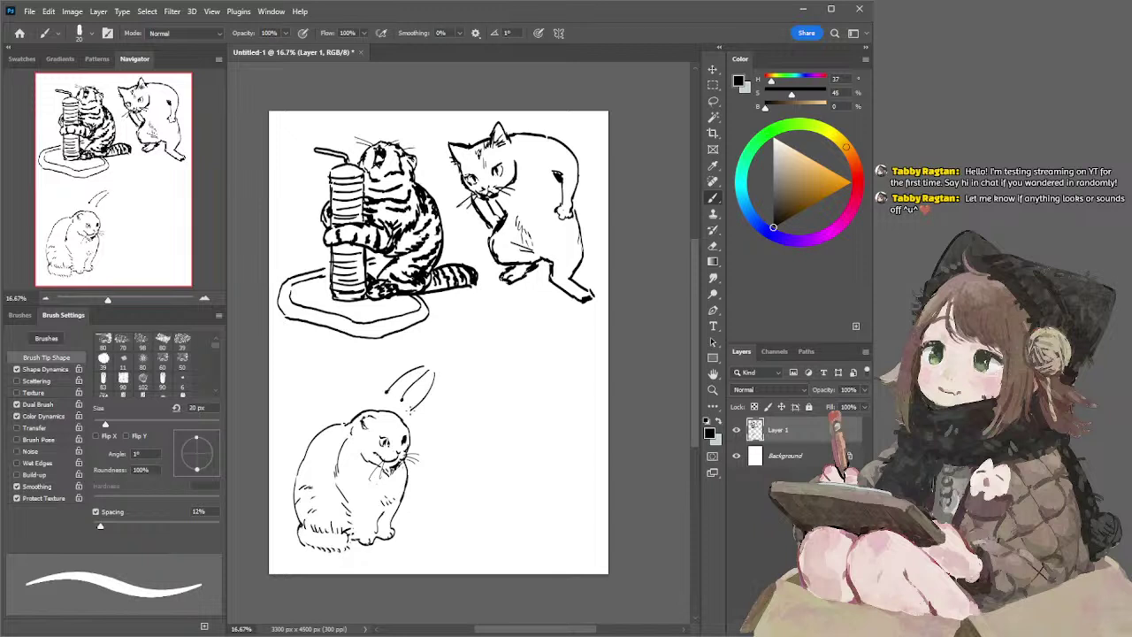
- Draw the remaining curved prongs of the wire head massager above the seated cat, undoing the unsuitable strokes
drag(436, 375, 420, 411)
key(ctrl+z)
key(ctrl+z)
drag(438, 373, 432, 402)
mouse_move(425, 369)
mouse_down()
mouse_move(398, 390)
mouse_move(413, 399)
mouse_move(385, 390)
mouse_move(397, 371)
mouse_up()
key(ctrl+z)
key(ctrl+z)
key(ctrl+z)
key(ctrl+z)
key(ctrl+z)
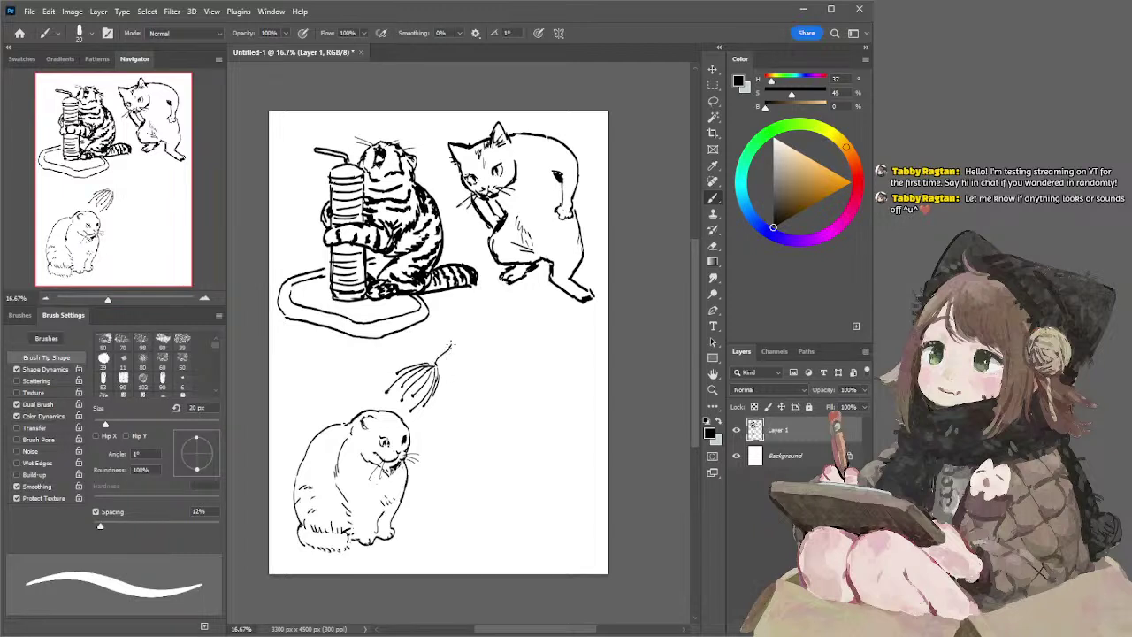
- Sketch the massager's short handle extending up and away from the prongs, undoing the stray strokes
drag(455, 346, 441, 363)
key(ctrl+z)
drag(452, 370, 435, 382)
key(ctrl+z)
- Lasso the head massager, enlarge it to about 109% and rotate it by about -4°, and deselect it
key(l)
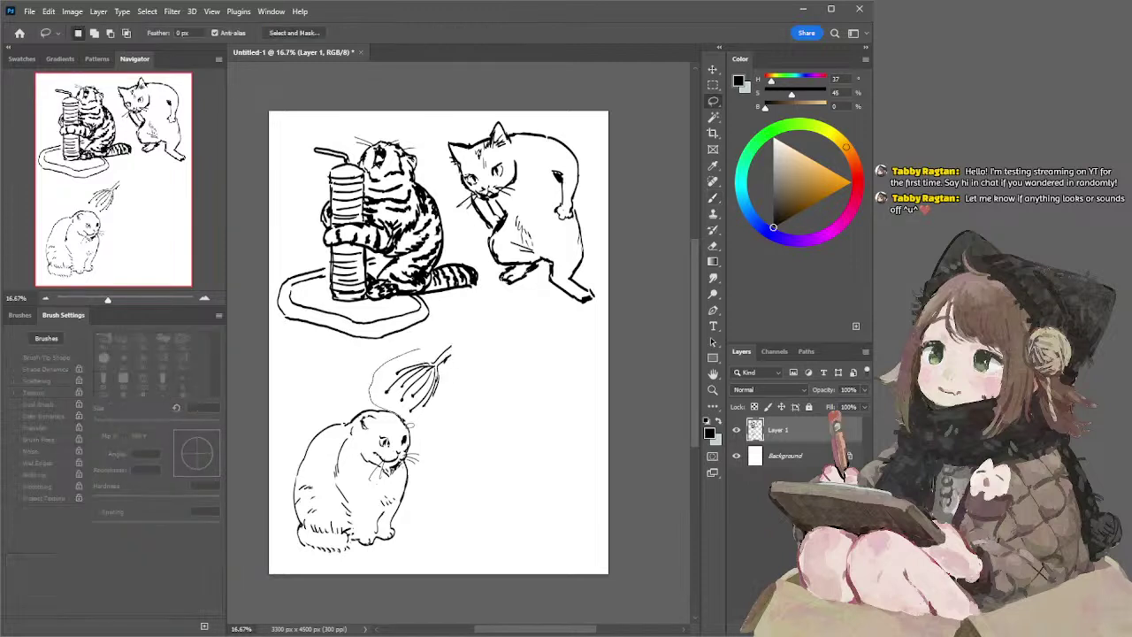
mouse_move(419, 352)
mouse_down()
mouse_move(400, 413)
mouse_move(431, 430)
mouse_move(461, 319)
mouse_up()
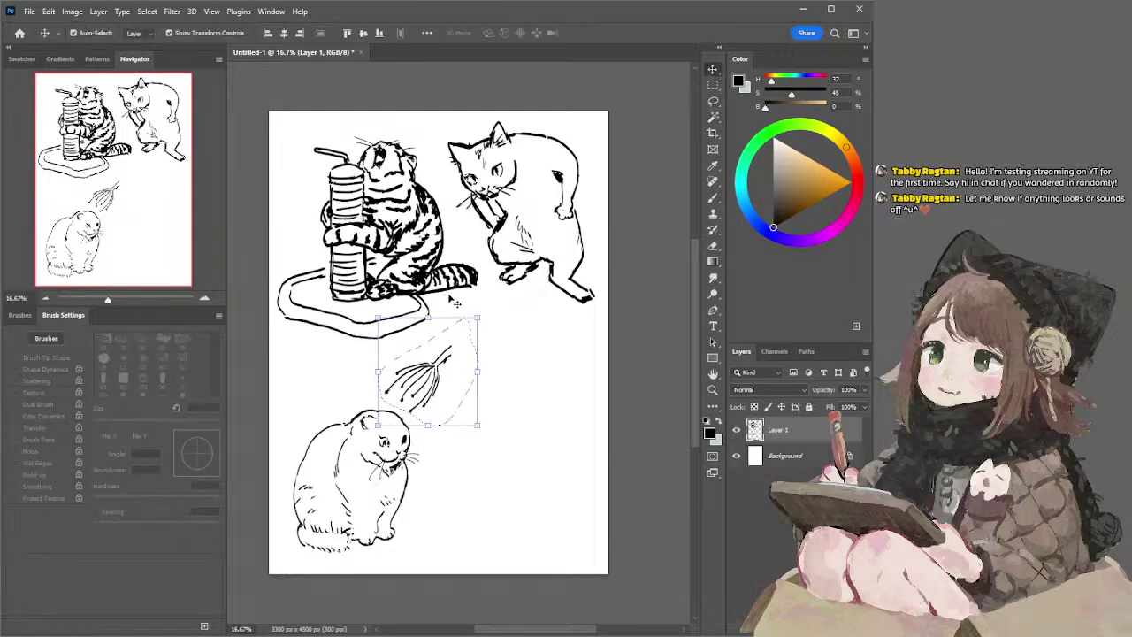
key(ctrl+t)
drag(448, 303, 423, 308)
drag(428, 349, 428, 348)
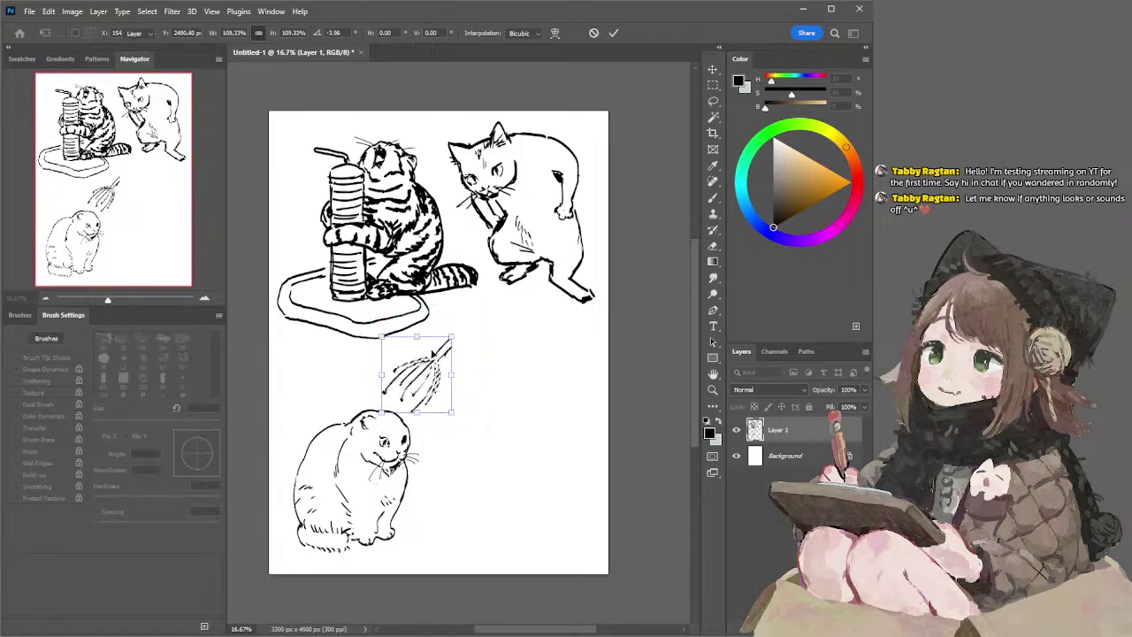
key(Return)
key(ctrl+d)
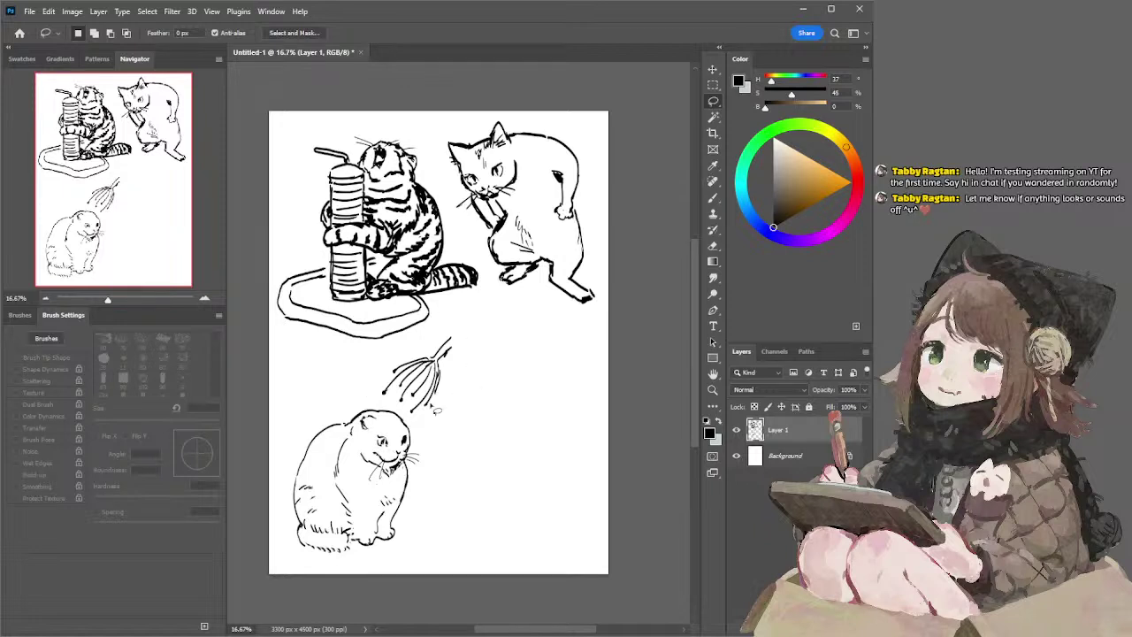
key(e)
key(b)
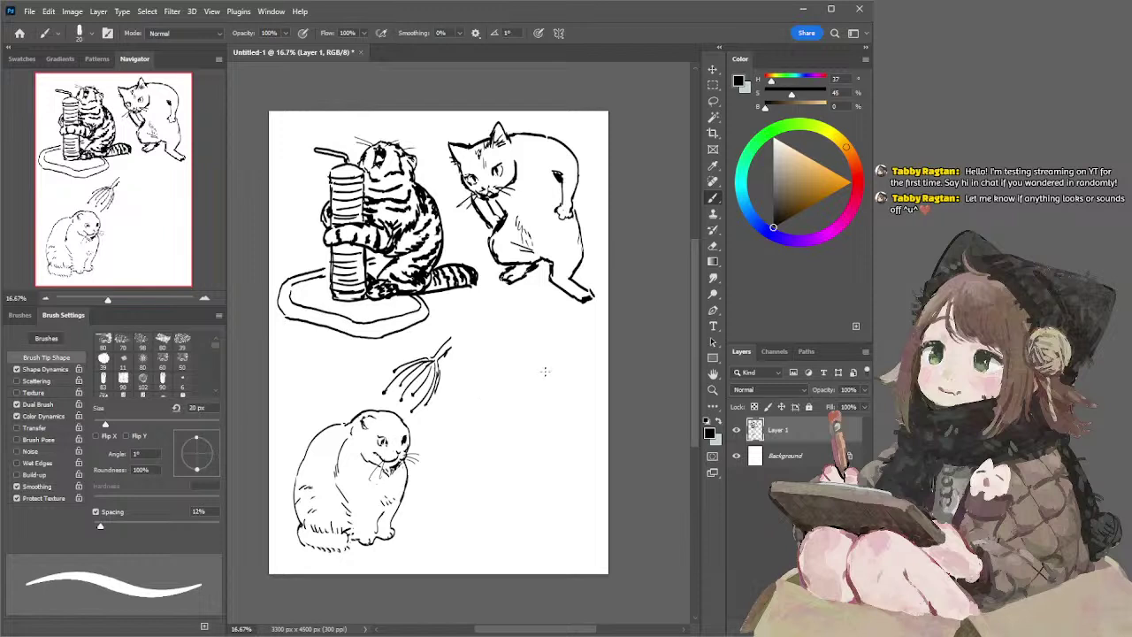
key(l)
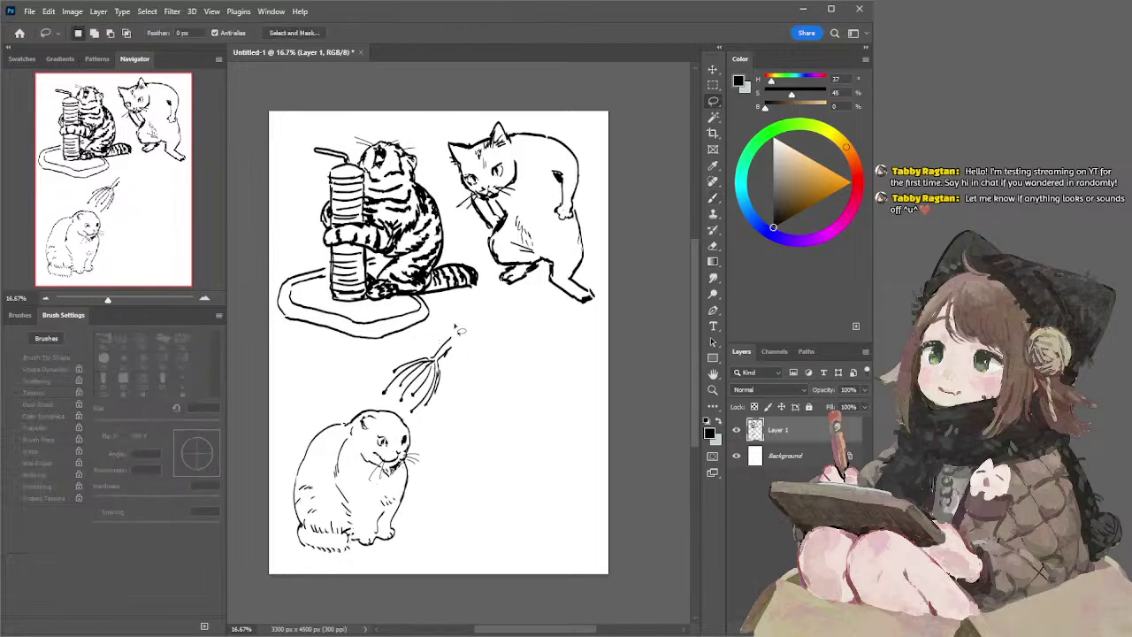
drag(452, 325, 339, 380)
key(ctrl+d)
key(b)
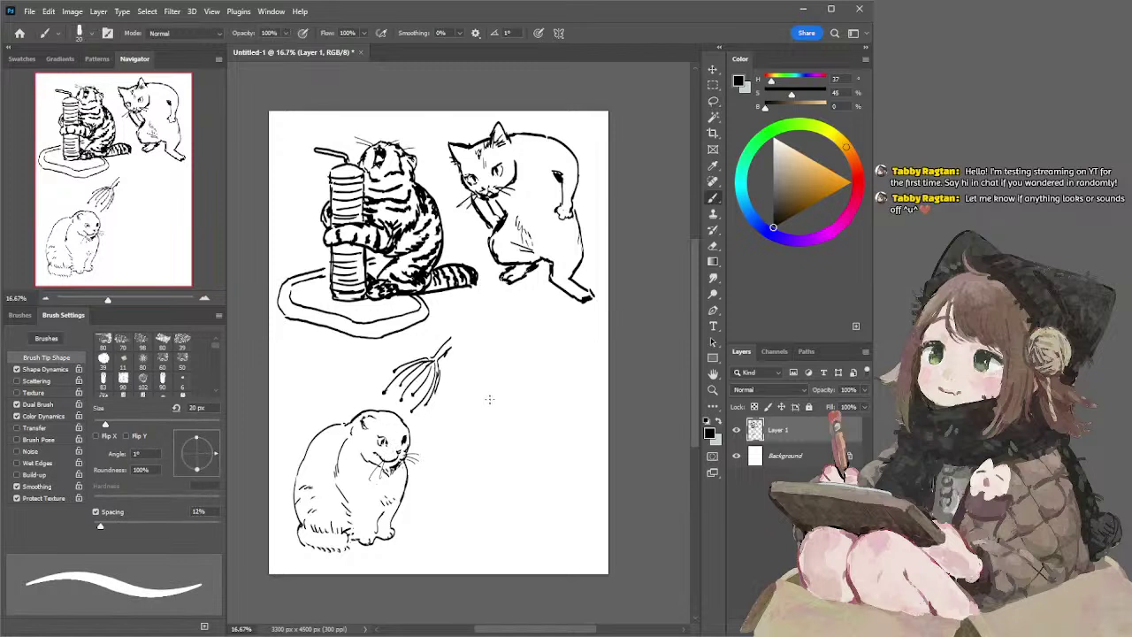
scroll(463, 353, up, 4)
scroll(463, 353, down, 4)
- Sketch the squinting eyes and nose of a new cat face beside the massager with a 20 px brush, undoing unsuitable strokes
drag(488, 274, 459, 238)
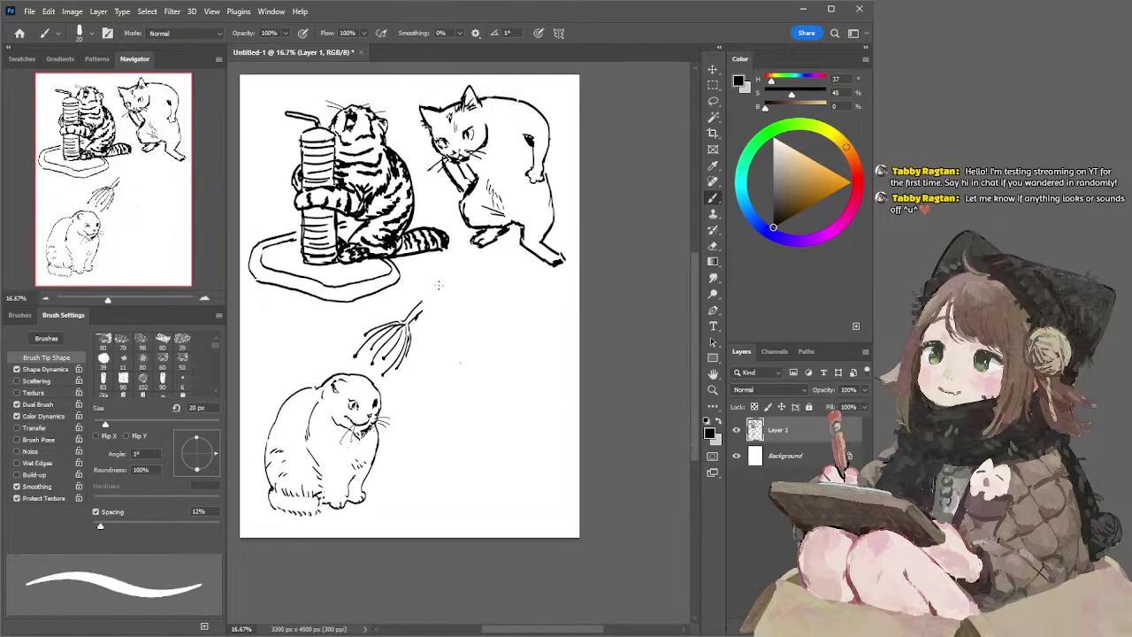
mouse_move(467, 351)
mouse_down()
mouse_move(531, 356)
mouse_move(520, 346)
mouse_move(534, 357)
mouse_move(513, 353)
mouse_move(532, 362)
mouse_move(512, 354)
mouse_move(527, 353)
mouse_move(515, 339)
mouse_up()
key(ctrl+z)
key(ctrl+z)
key(ctrl+z)
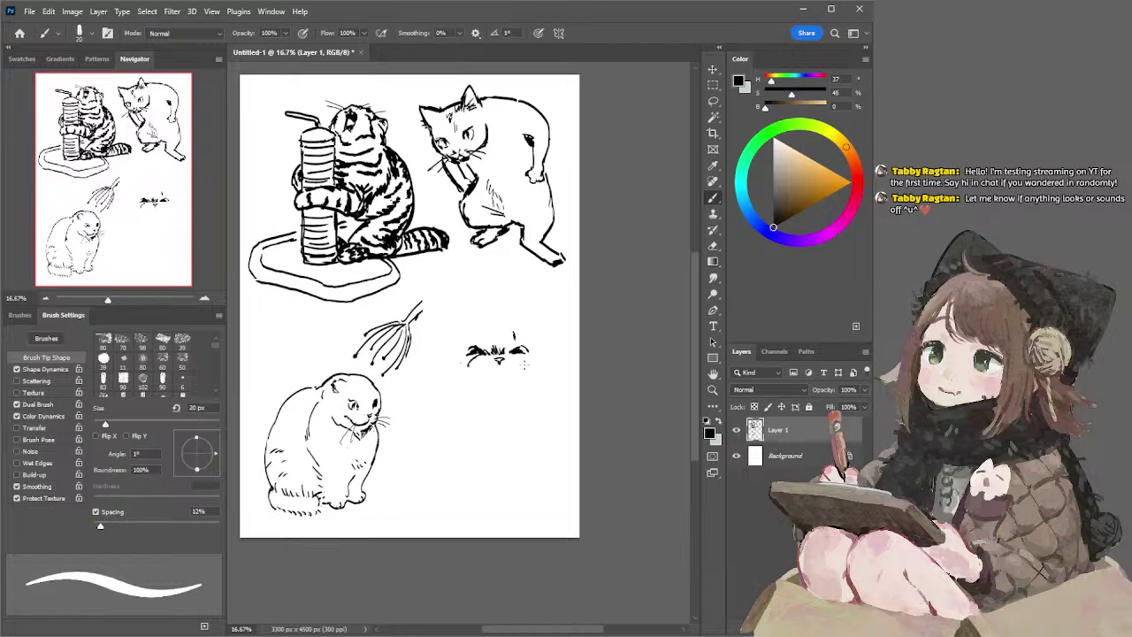
drag(514, 352, 531, 368)
key(ctrl+z)
key(ctrl+z)
- Paint the new cat face's open mouth in solid black with a 30 px brush and trim its edge with a 100 px eraser
key(bracketright)
key(bracketright)
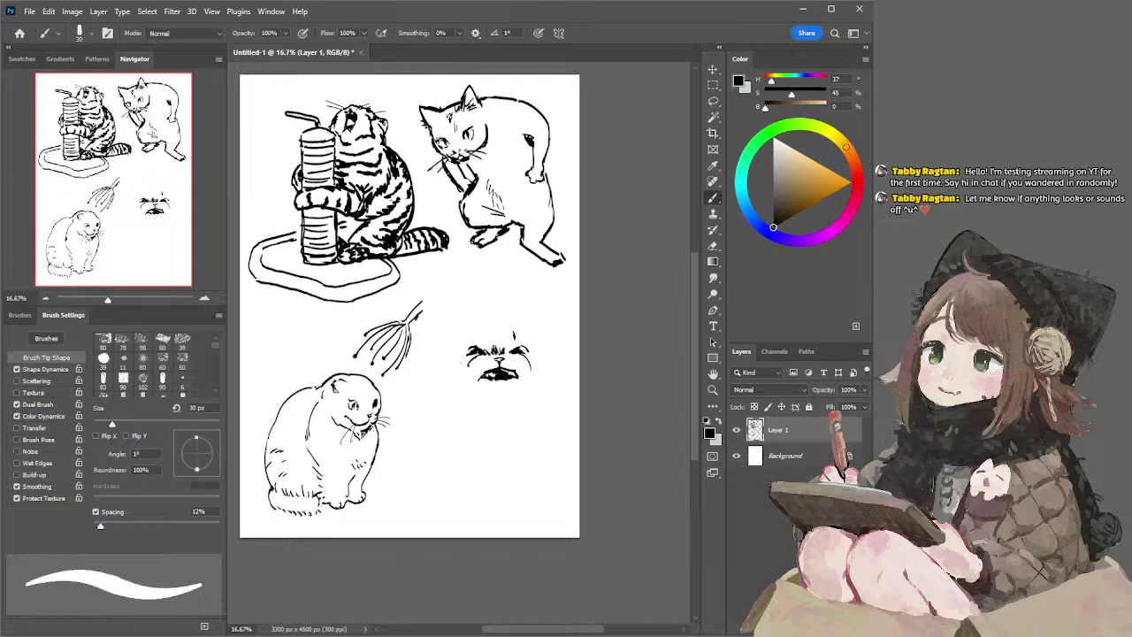
key(e)
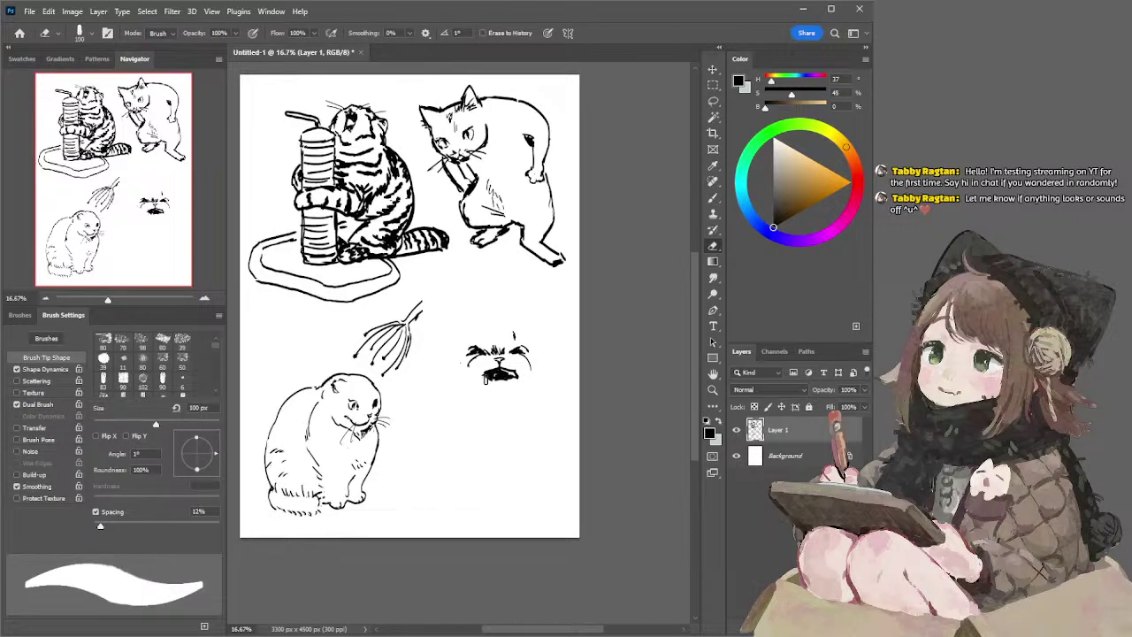
key(b)
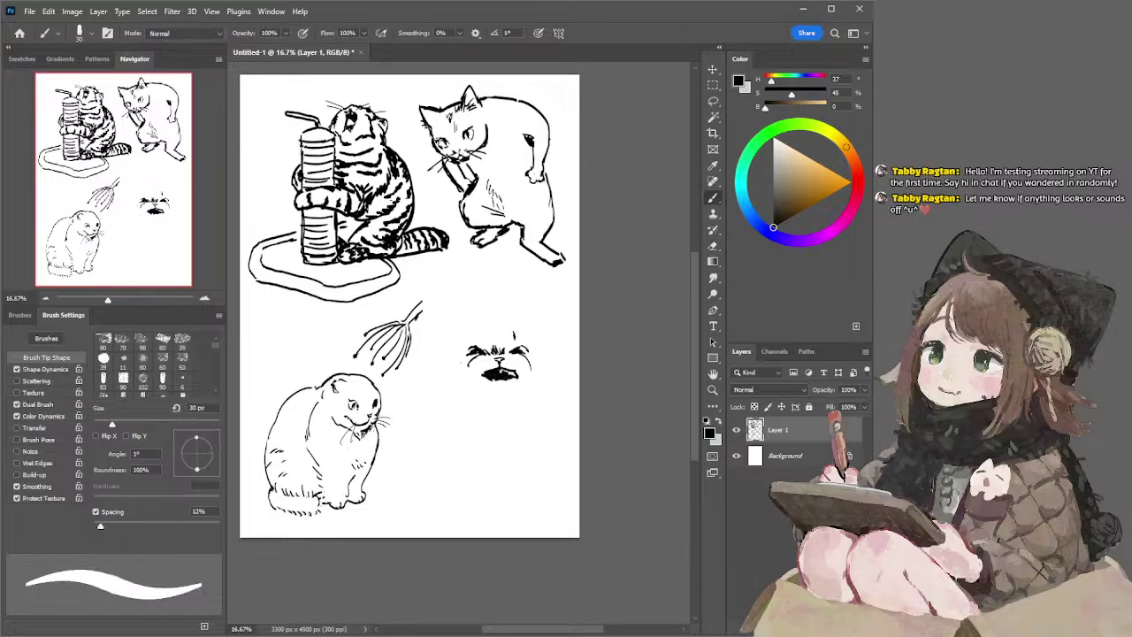
- Carve the teeth and inner shapes out of the black mouth, reducing the eraser from 80 to 45 px
key(e)
key(bracketleft)
key(bracketleft)
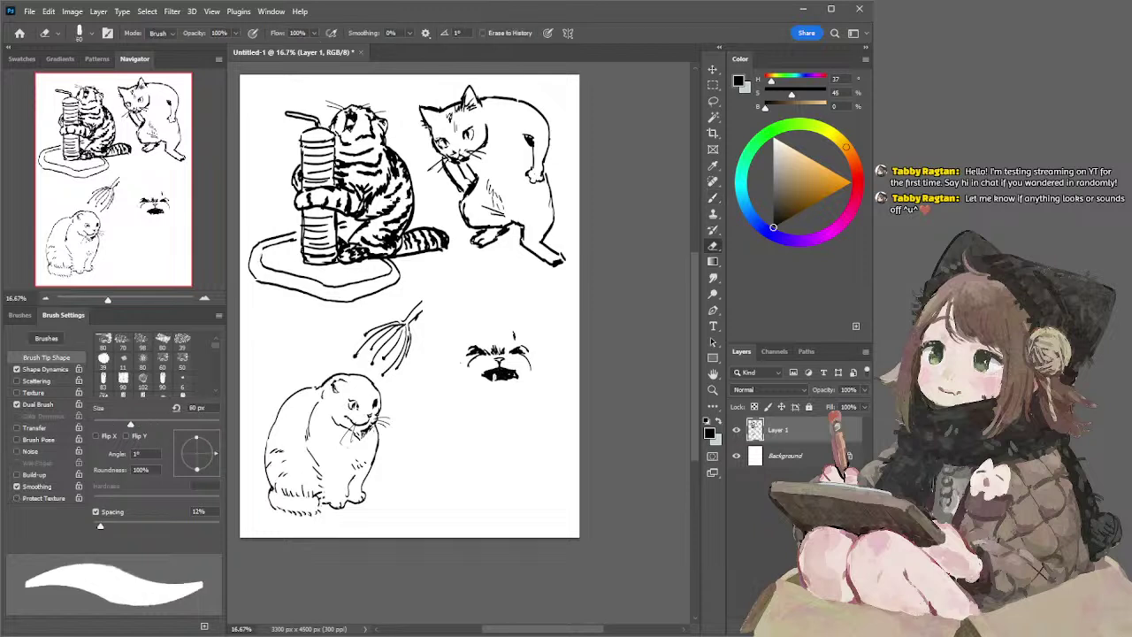
key(bracketleft)
key(bracketleft)
key(bracketleft)
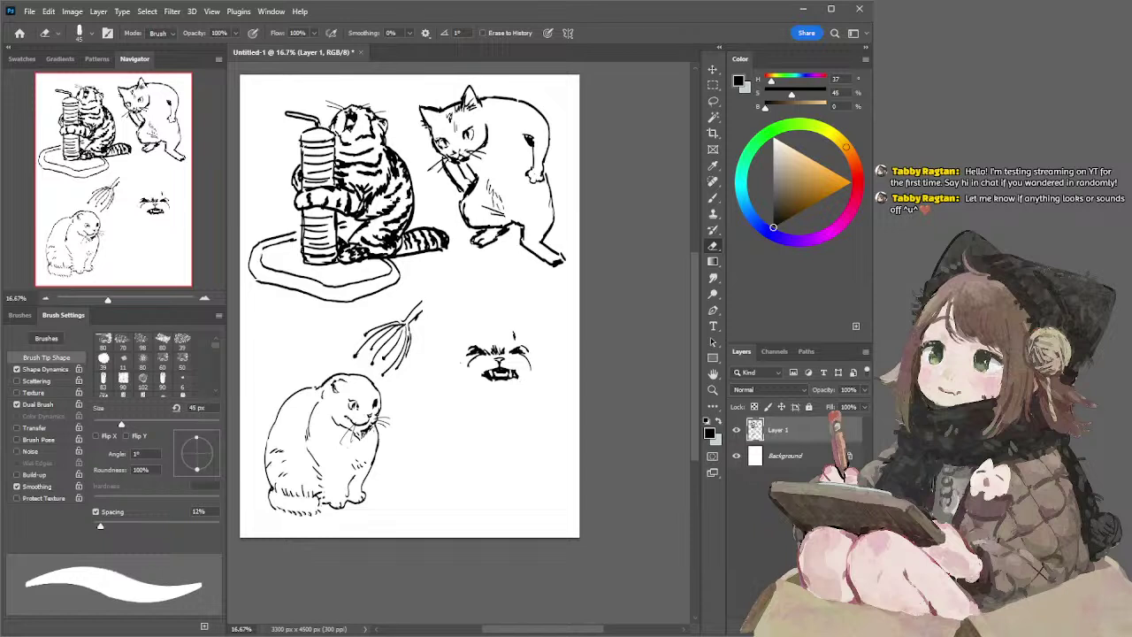
key(b)
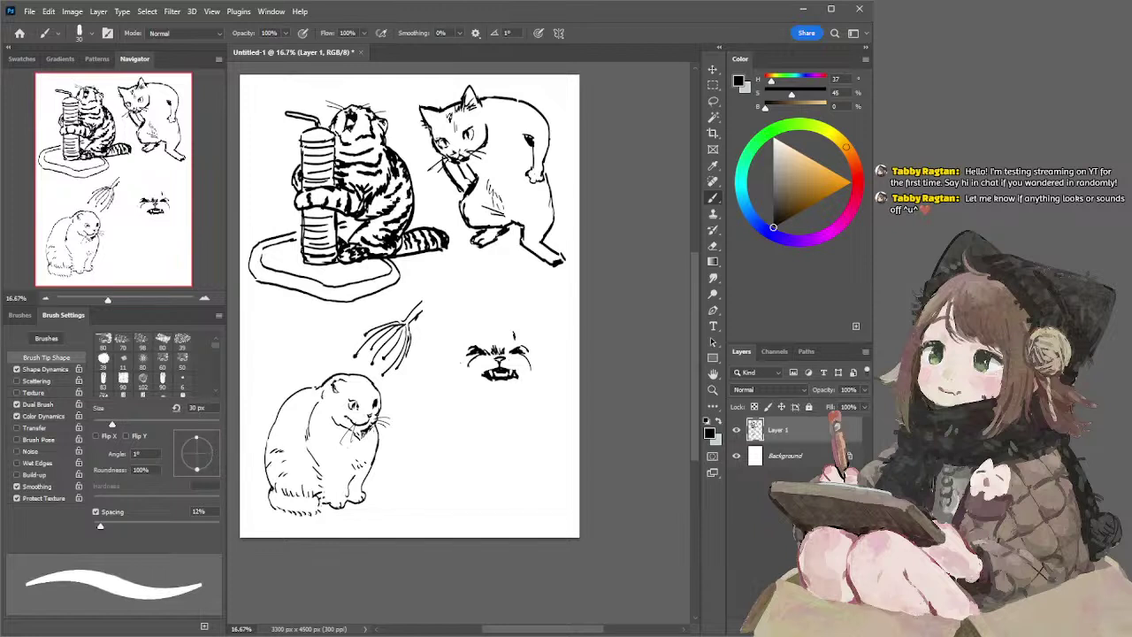
key(e)
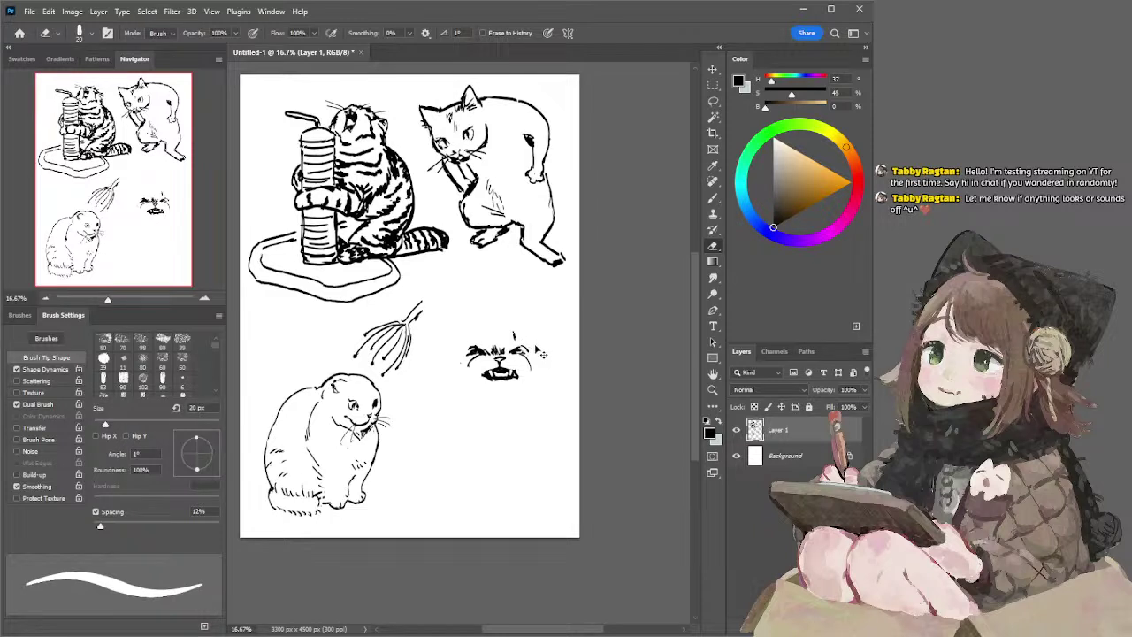
- Add crease and fur marks around the new cat face's eyes with a 30 to 40 px brush, undoing the stray brow stroke
key(b)
drag(471, 341, 481, 346)
key(ctrl+z)
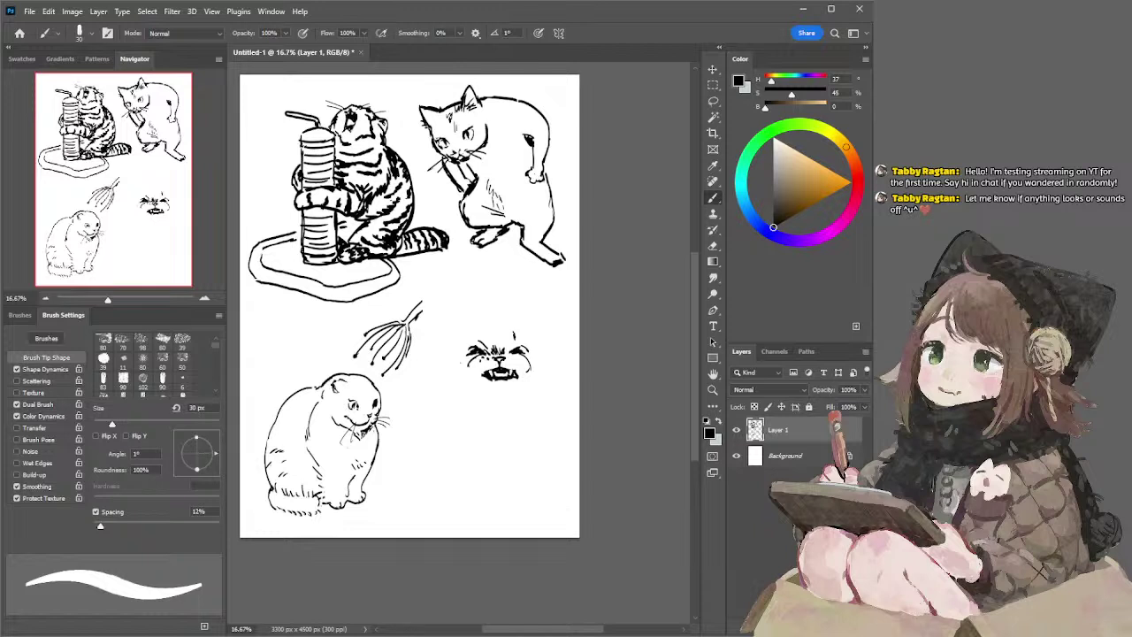
key(bracketright)
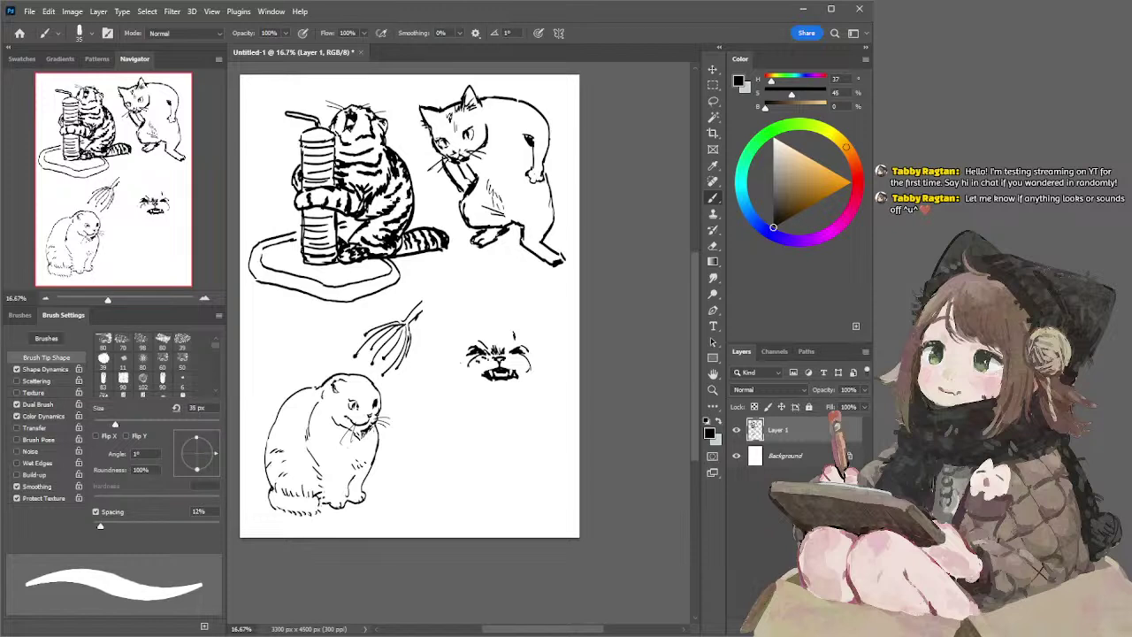
key(bracketright)
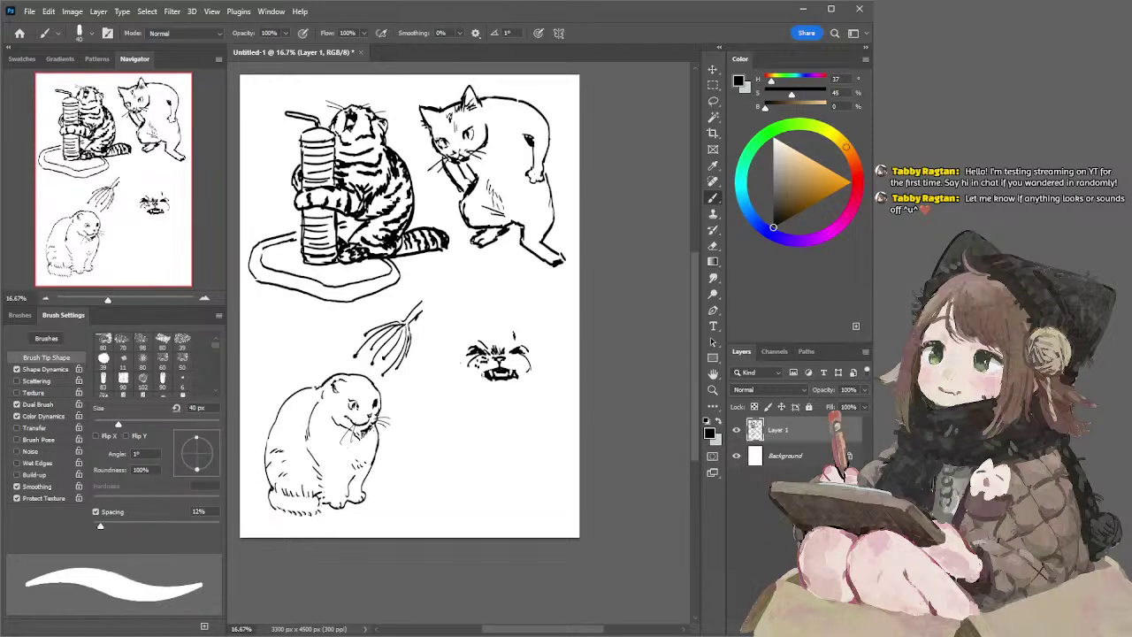
key(bracketleft)
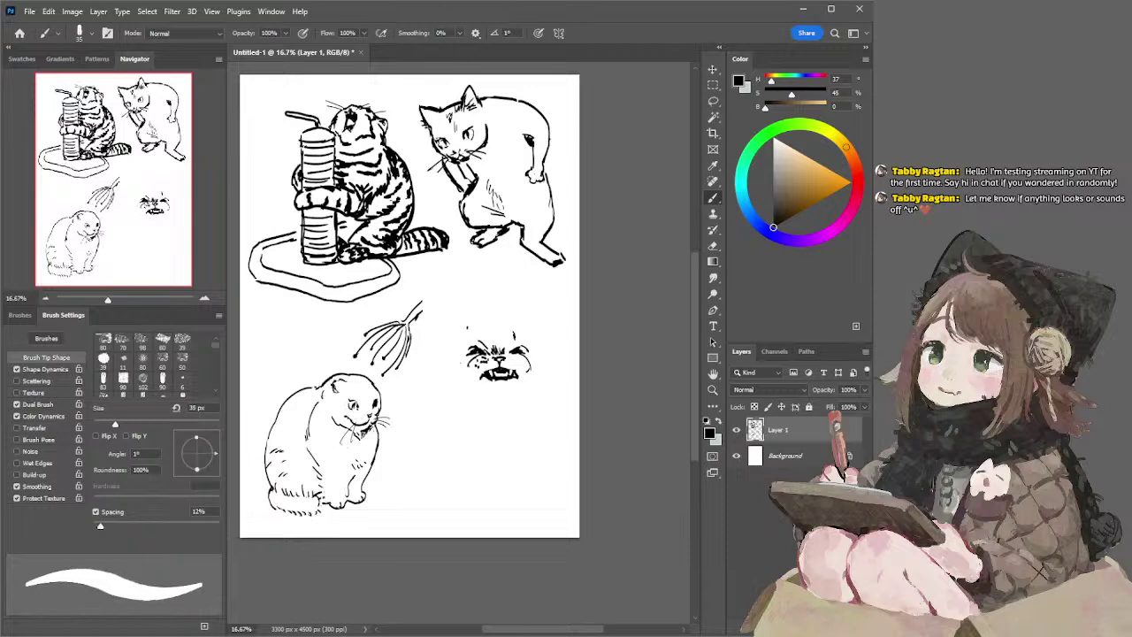
- Draw the curved top of the round head above the cat face with a 30 px brush, retrying the arc until it fits
mouse_move(457, 340)
mouse_down()
mouse_move(487, 308)
mouse_move(463, 320)
mouse_move(513, 313)
mouse_up()
key(ctrl+z)
key(ctrl+z)
key(ctrl+z)
key(ctrl+z)
mouse_move(489, 308)
mouse_down()
mouse_move(529, 324)
mouse_move(511, 319)
mouse_move(528, 313)
mouse_move(550, 344)
mouse_move(520, 312)
mouse_move(547, 343)
mouse_move(523, 312)
mouse_move(542, 334)
mouse_up()
key(ctrl+z)
key(ctrl+z)
key(ctrl+z)
key(ctrl+z)
key(ctrl+z)
key(ctrl+z)
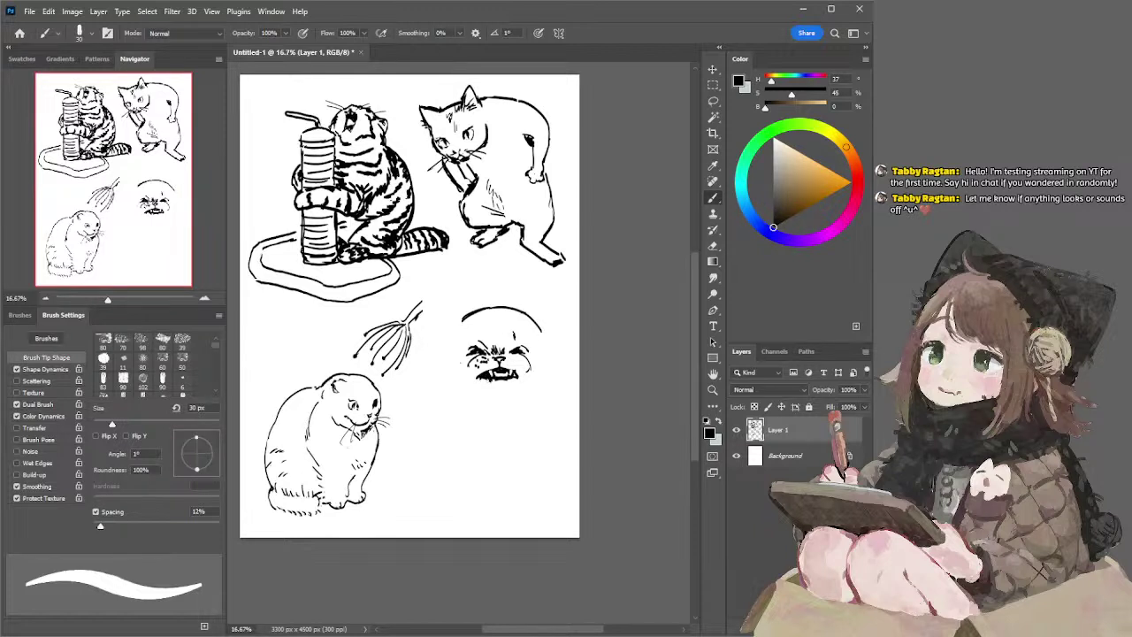
- Extend the round head outline down the right side of the cat face, undoing the unsuitable strokes
drag(516, 377, 505, 391)
key(ctrl+z)
mouse_move(539, 326)
mouse_down()
mouse_move(559, 360)
mouse_move(538, 401)
mouse_move(528, 395)
mouse_move(542, 378)
mouse_move(531, 394)
mouse_up()
key(ctrl+z)
key(ctrl+z)
key(ctrl+z)
key(ctrl+z)
key(ctrl+z)
key(ctrl+z)
key(ctrl+z)
key(ctrl+z)
key(ctrl+z)
key(ctrl+z)
- Close the circular head outline along the left side and underneath the cat face, redrawing strokes that do not fit
drag(461, 321, 446, 366)
key(ctrl+z)
key(ctrl+z)
key(ctrl+z)
key(ctrl+z)
key(ctrl+z)
key(ctrl+z)
key(ctrl+z)
drag(455, 333, 444, 368)
mouse_move(444, 362)
mouse_down()
mouse_move(469, 400)
mouse_move(531, 392)
mouse_move(491, 409)
mouse_move(514, 408)
mouse_move(482, 407)
mouse_move(528, 396)
mouse_up()
key(ctrl+z)
key(ctrl+z)
key(ctrl+z)
key(ctrl+z)
key(ctrl+z)
key(ctrl+z)
key(ctrl+z)
key(ctrl+z)
key(ctrl+z)
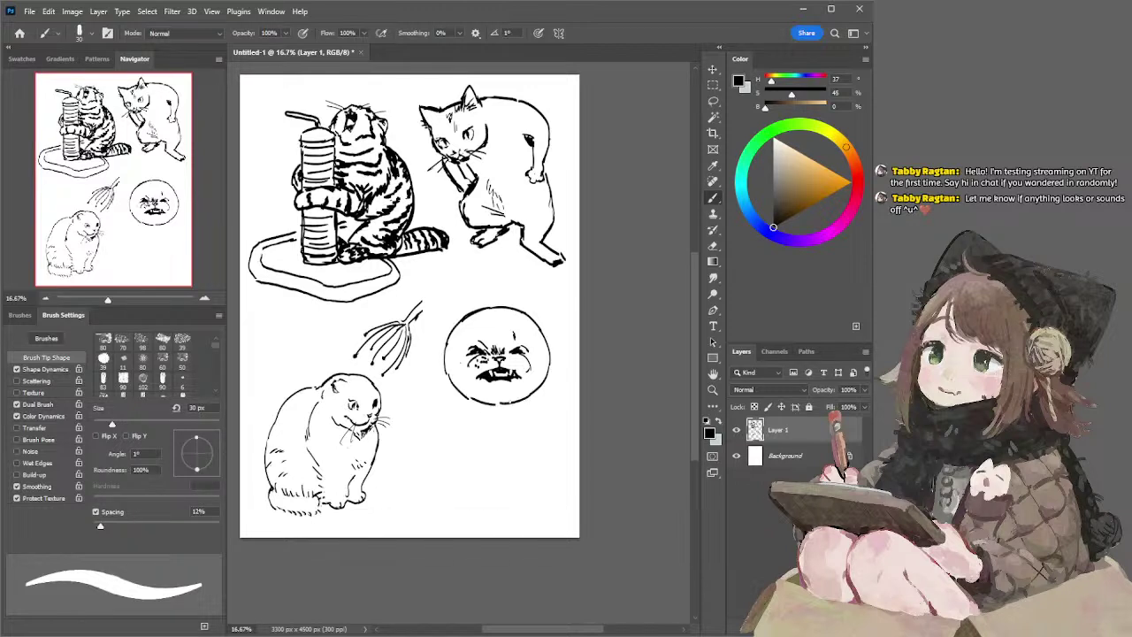
- Lasso the facial features inside the round head, enlarge them slightly, and deselect them
key(l)
mouse_move(486, 325)
mouse_down()
mouse_move(455, 380)
mouse_move(549, 372)
mouse_move(491, 324)
mouse_up()
click(713, 70)
drag(499, 398, 504, 407)
key(Return)
key(ctrl+d)
key(l)
key(b)
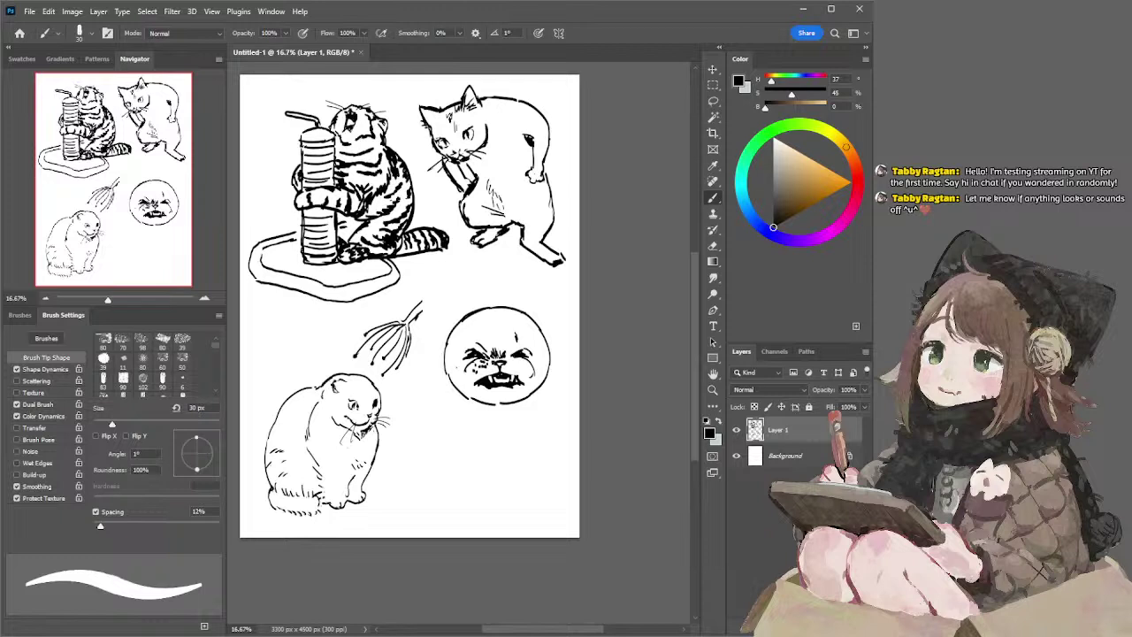
- Lasso the round-headed cat's facial features again and shift them slightly within the head
key(l)
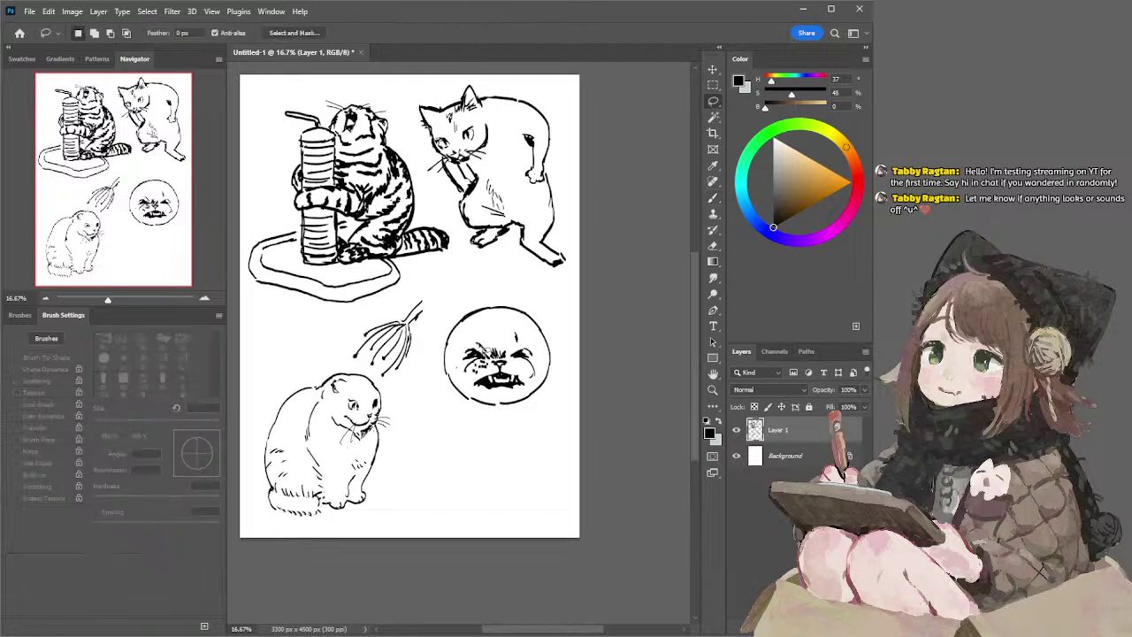
mouse_move(490, 359)
mouse_down()
mouse_move(463, 372)
mouse_move(461, 339)
mouse_move(486, 350)
mouse_up()
drag(494, 295, 490, 289)
mouse_move(517, 356)
mouse_down()
mouse_move(535, 384)
mouse_move(545, 351)
mouse_move(513, 308)
mouse_up()
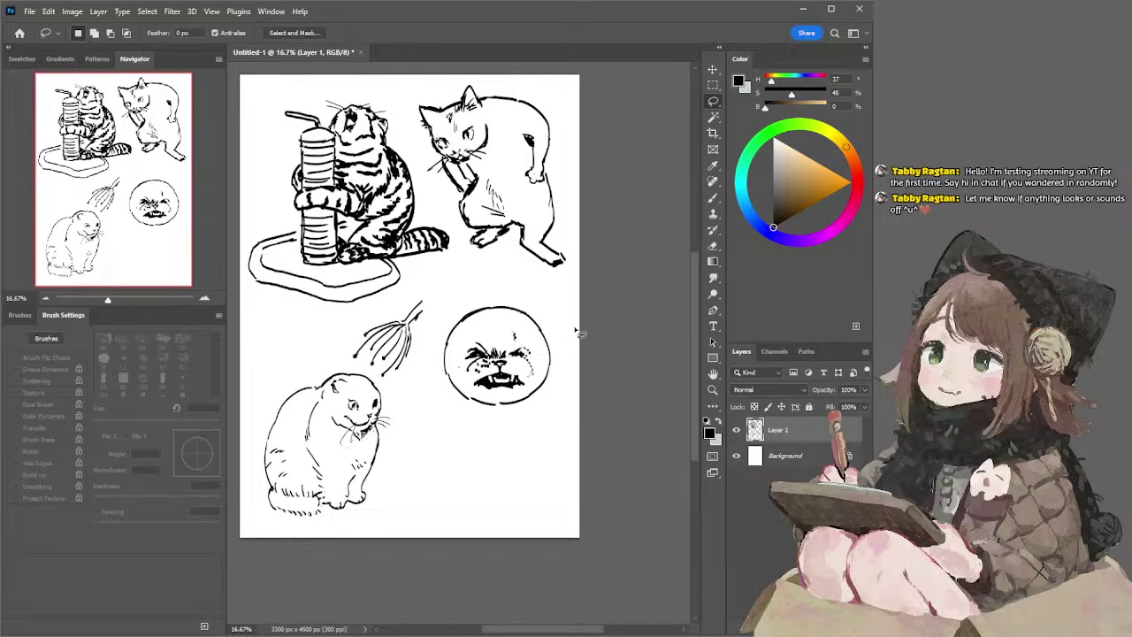
- Clean up the round-headed cat's cheek and mouth edges with a 40 px eraser
key(e)
key(l)
key(e)
key(bracketright)
key(bracketright)
key(bracketright)
key(bracketright)
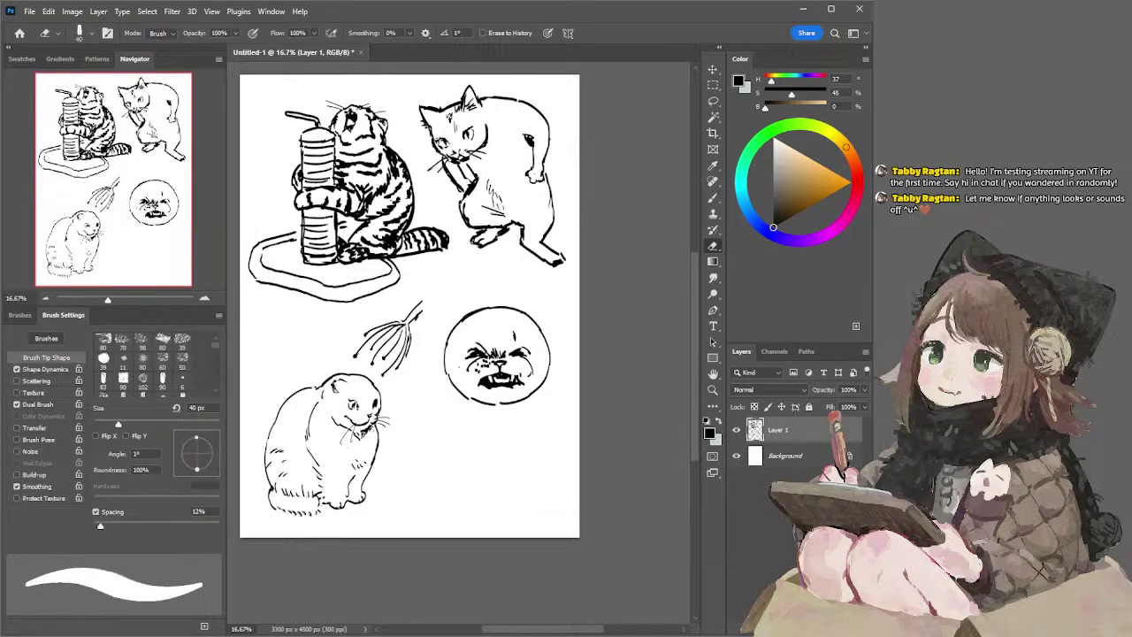
key(b)
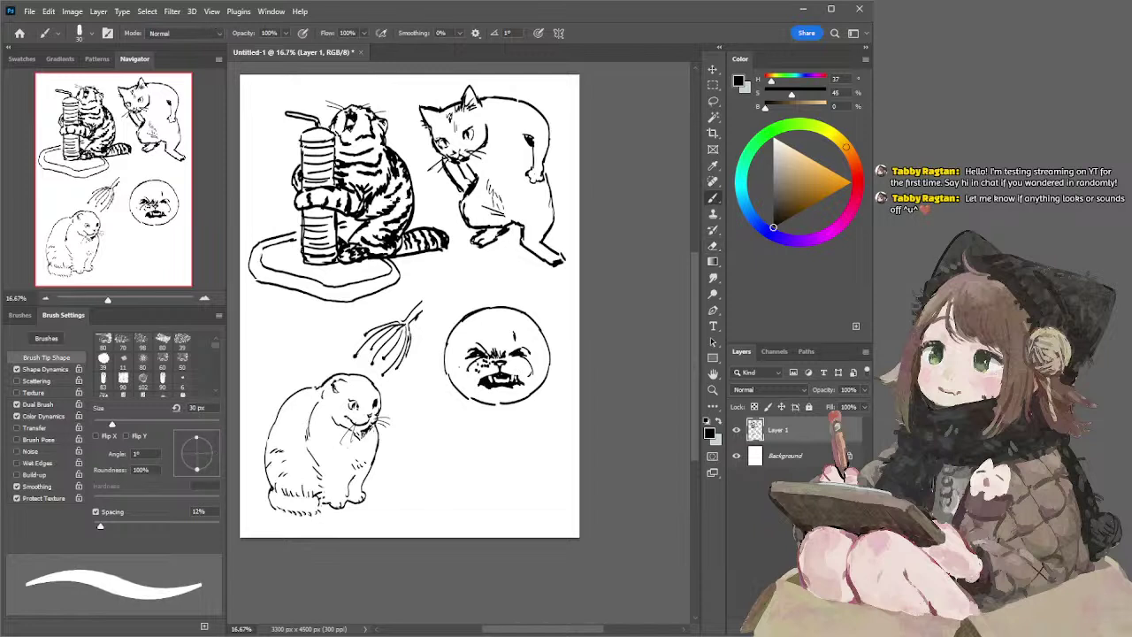
- Refine the teeth and corners of the round-headed cat's open mouth with a 40 px eraser and a 30 px brush
key(e)
key(b)
key(e)
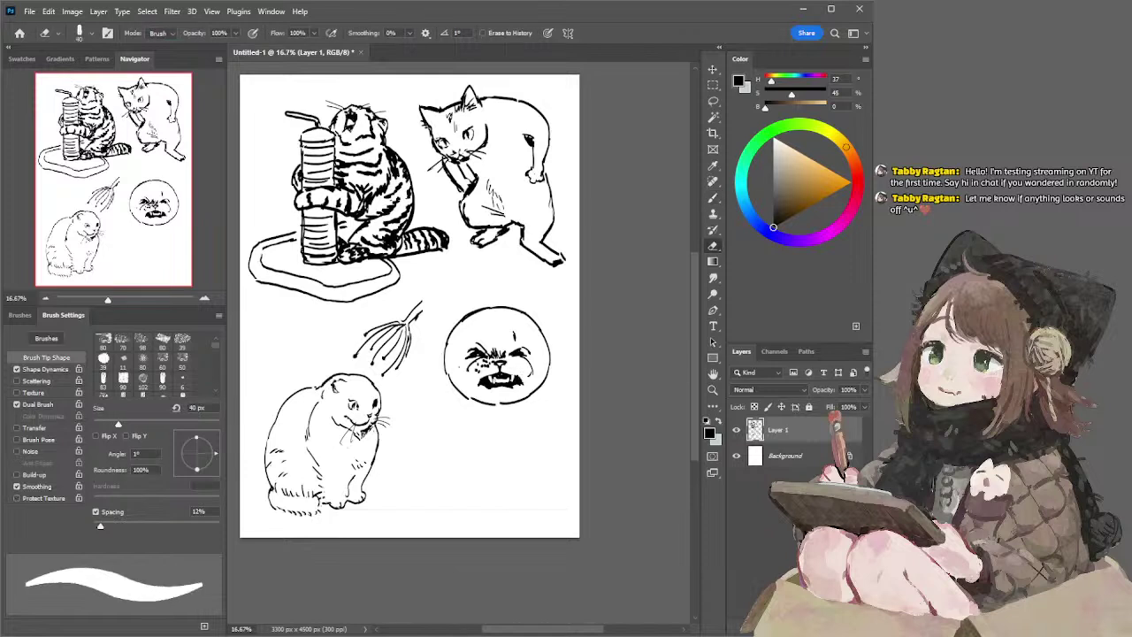
key(b)
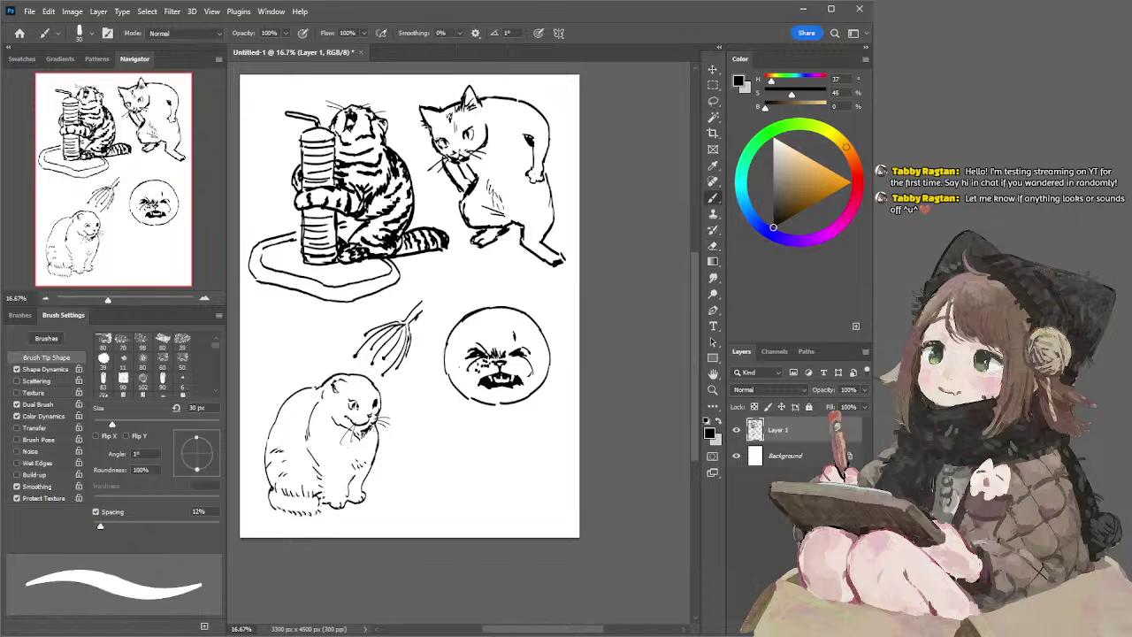
key(e)
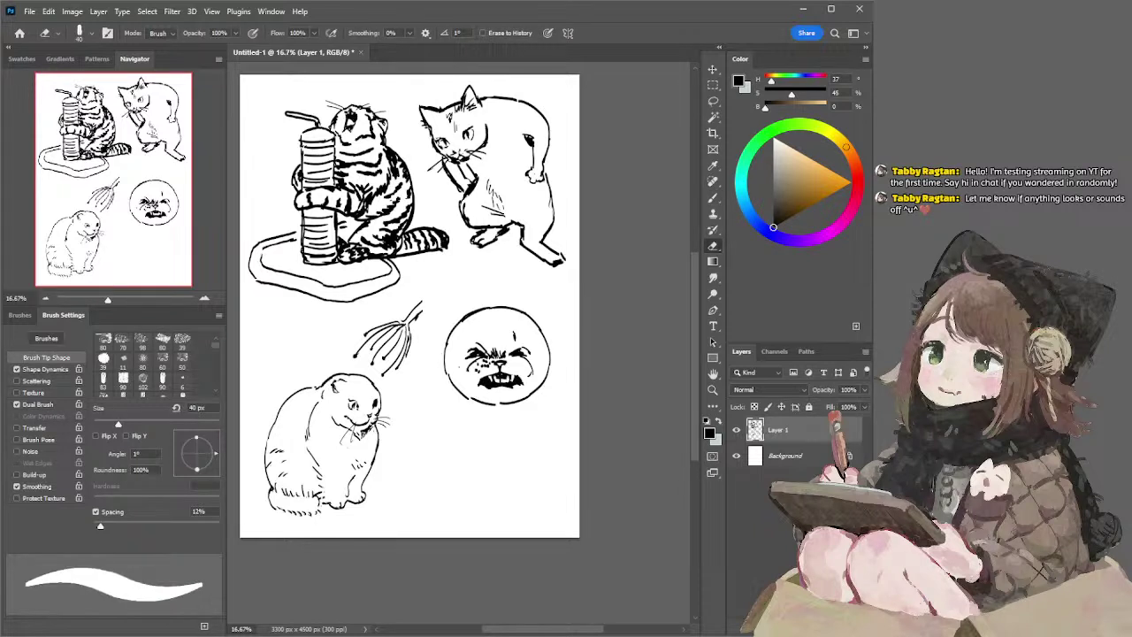
key(b)
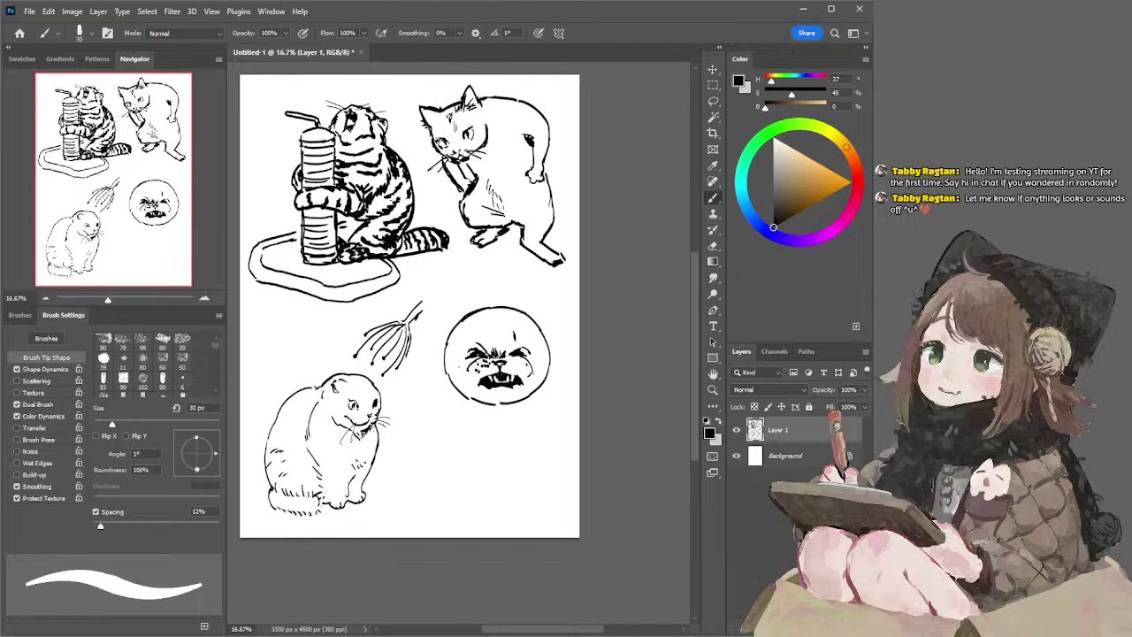
- Draw thin whiskers on the round-headed cat's cheek with a 15 px brush, undoing the unsuitable strokes
key(bracketleft)
key(bracketleft)
key(bracketleft)
mouse_move(516, 366)
mouse_down()
mouse_move(552, 361)
mouse_move(552, 380)
mouse_move(544, 361)
mouse_move(539, 376)
mouse_move(547, 359)
mouse_move(535, 380)
mouse_move(545, 360)
mouse_move(540, 369)
mouse_up()
key(ctrl+z)
key(ctrl+z)
key(ctrl+z)
key(ctrl+z)
key(ctrl+z)
key(ctrl+z)
key(ctrl+z)
drag(524, 365, 539, 372)
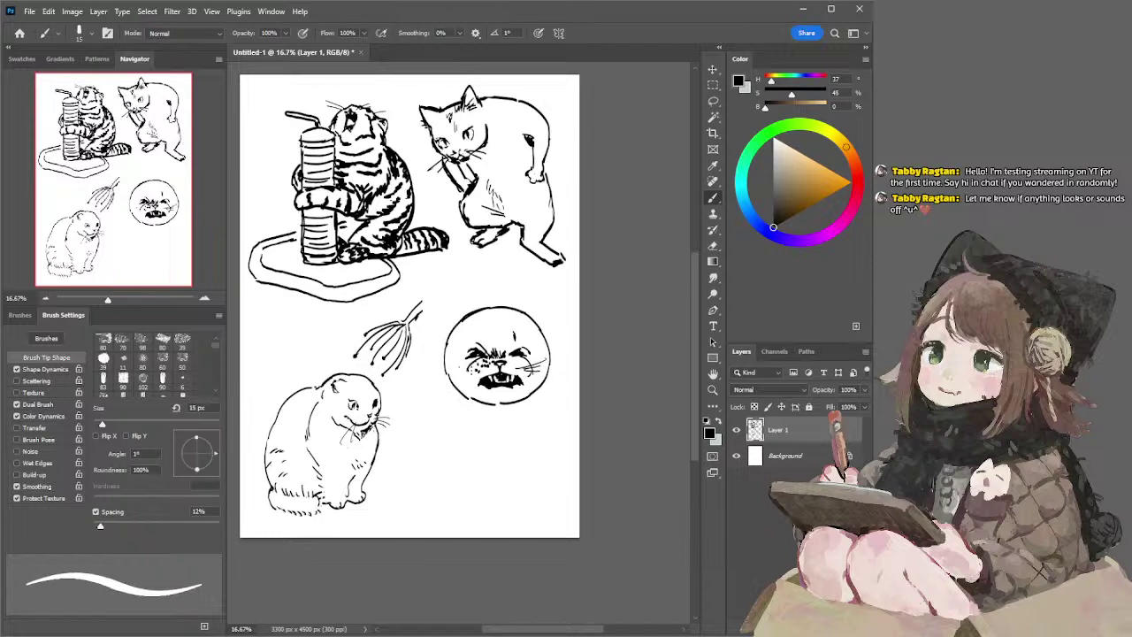
- Add whiskers and refine the right cheek of the round-headed cat with a 25 px brush and a 40 px eraser
key(bracketright)
key(bracketright)
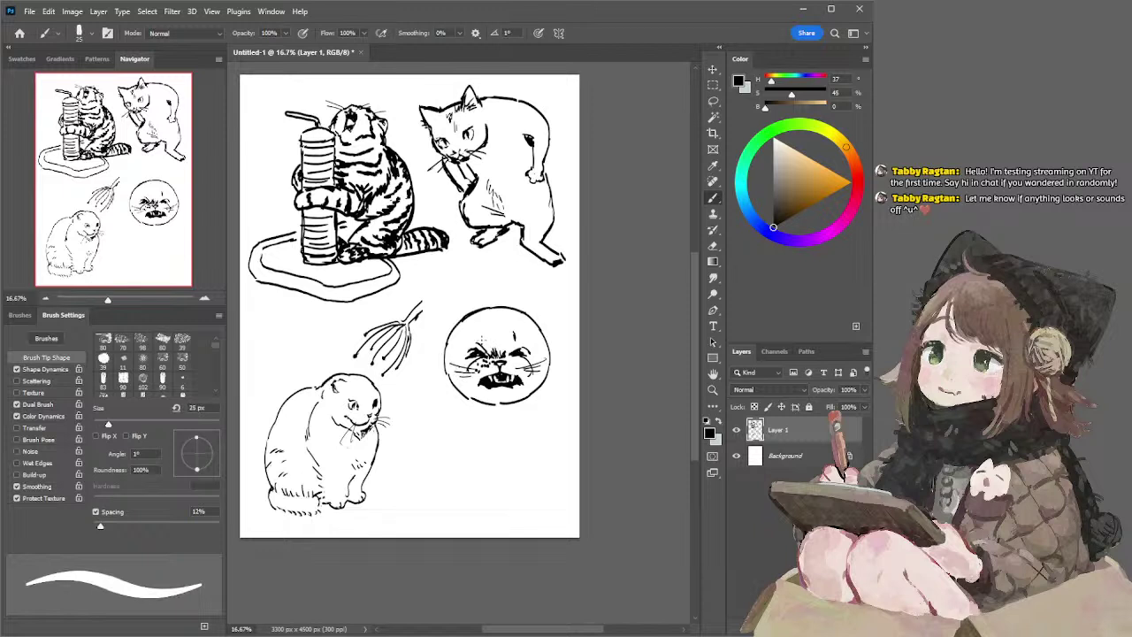
key(e)
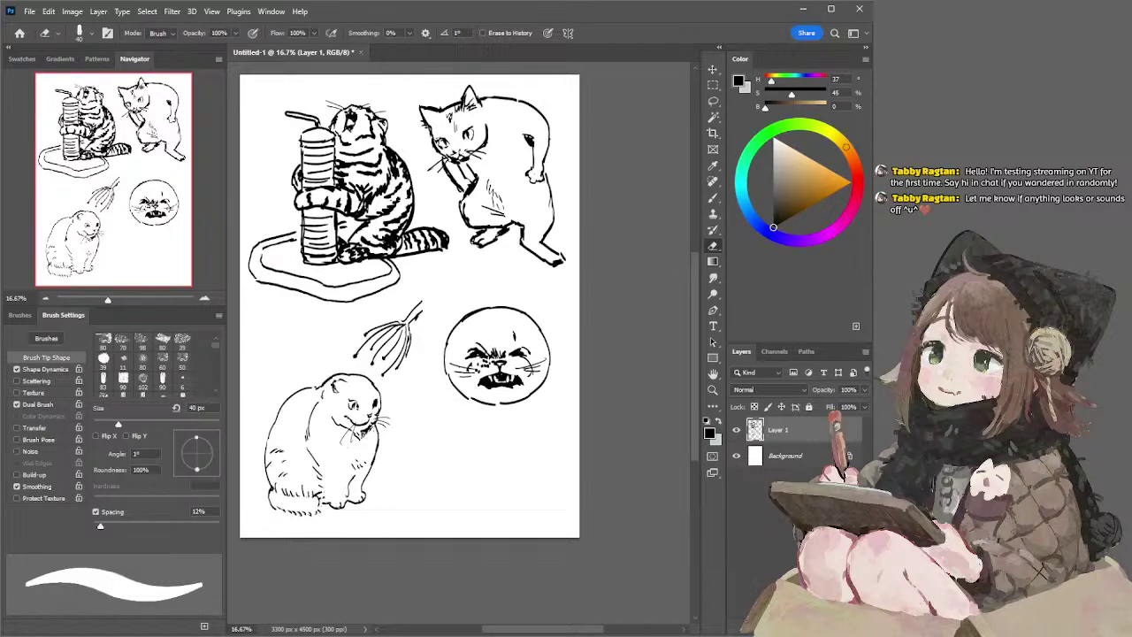
key(b)
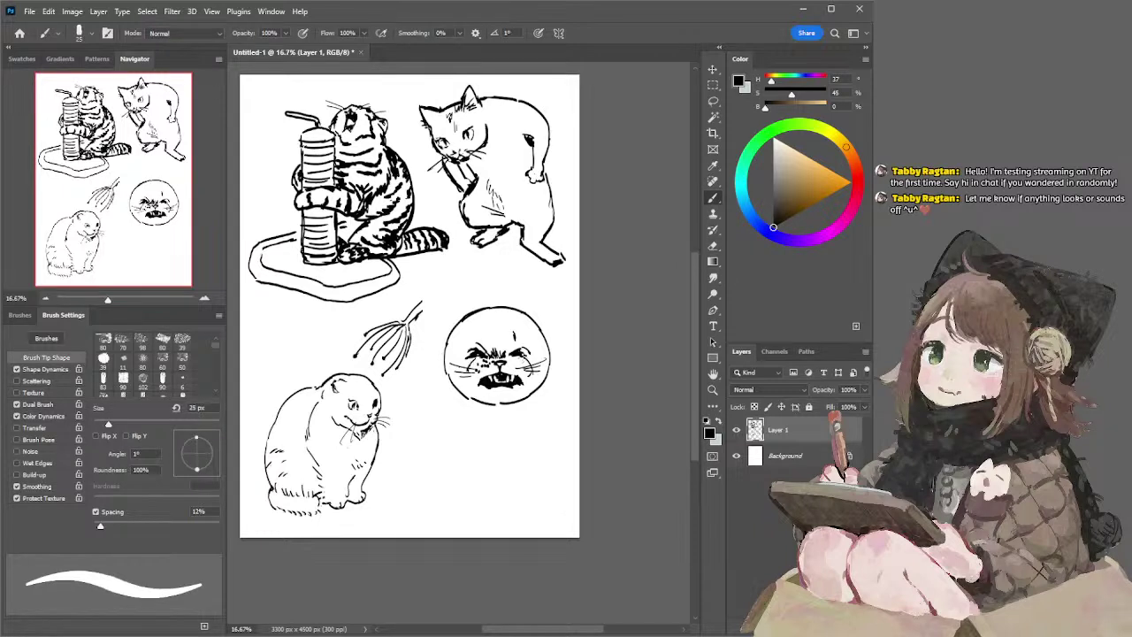
key(e)
key(b)
drag(524, 382, 534, 363)
drag(525, 379, 539, 389)
- Lasso the round-headed cat's nose and mouth and nudge them slightly within the face
key(l)
mouse_move(512, 367)
mouse_down()
mouse_move(492, 380)
mouse_move(511, 405)
mouse_move(530, 386)
mouse_move(515, 369)
mouse_move(503, 377)
mouse_up()
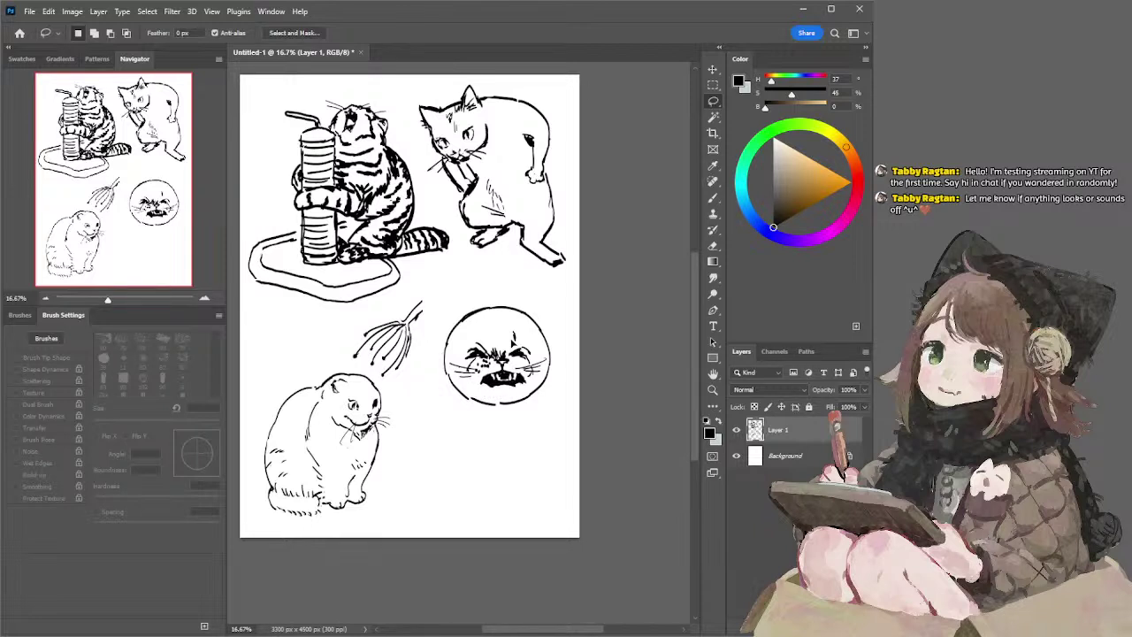
key(ctrl+z)
key(ctrl+shift+z)
- Draw short brow markings above the round-headed cat's eyes with a 25 px brush and tidy them with the eraser
key(b)
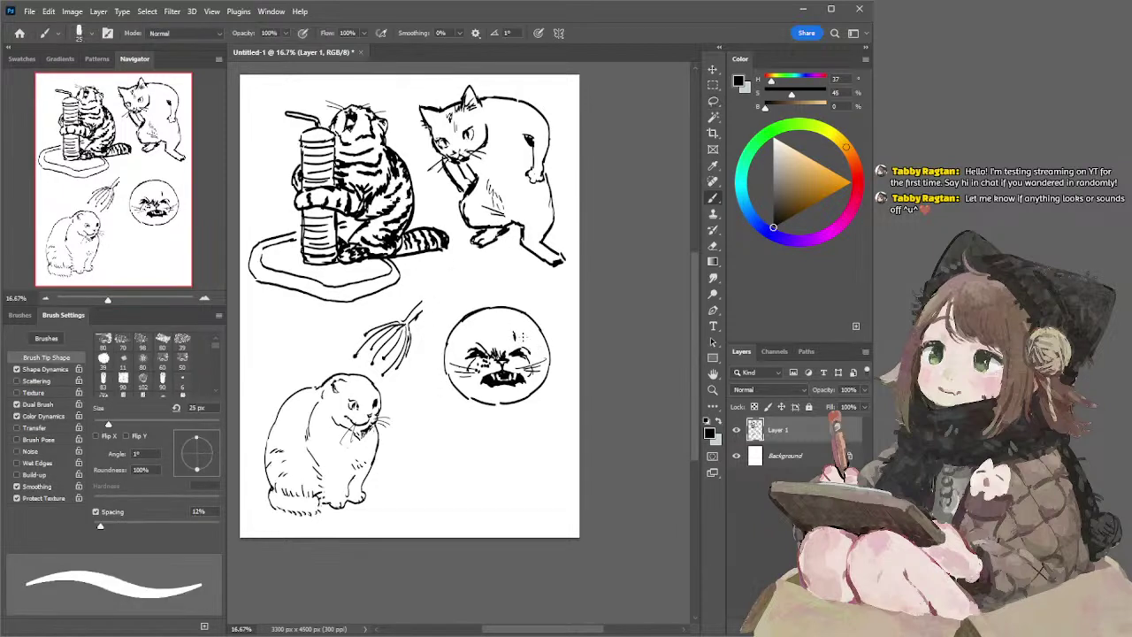
key(e)
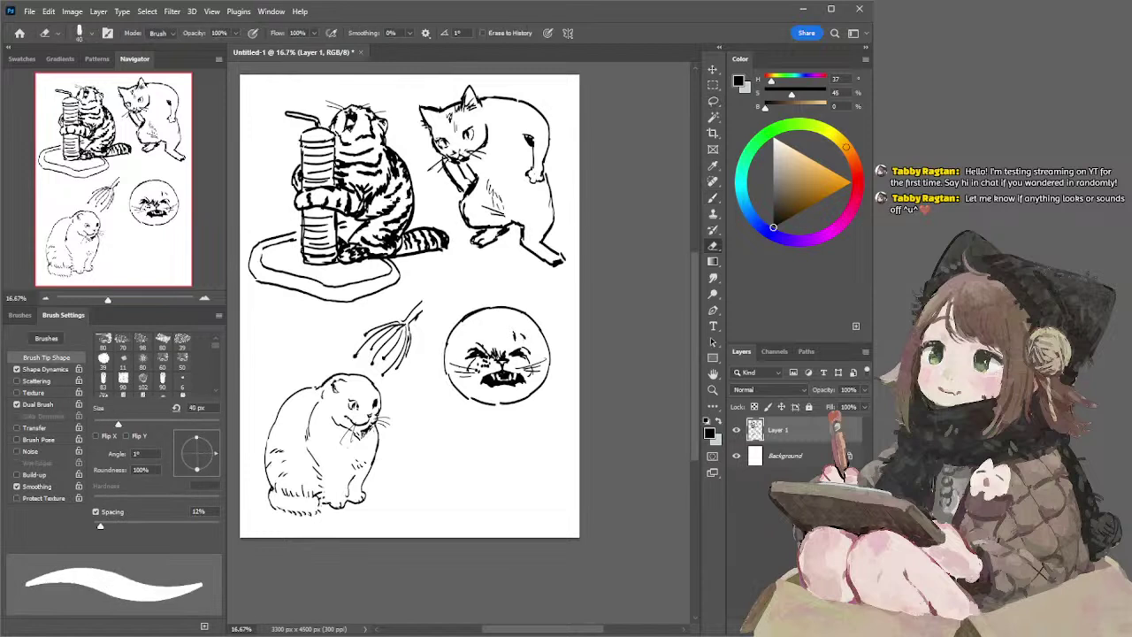
key(b)
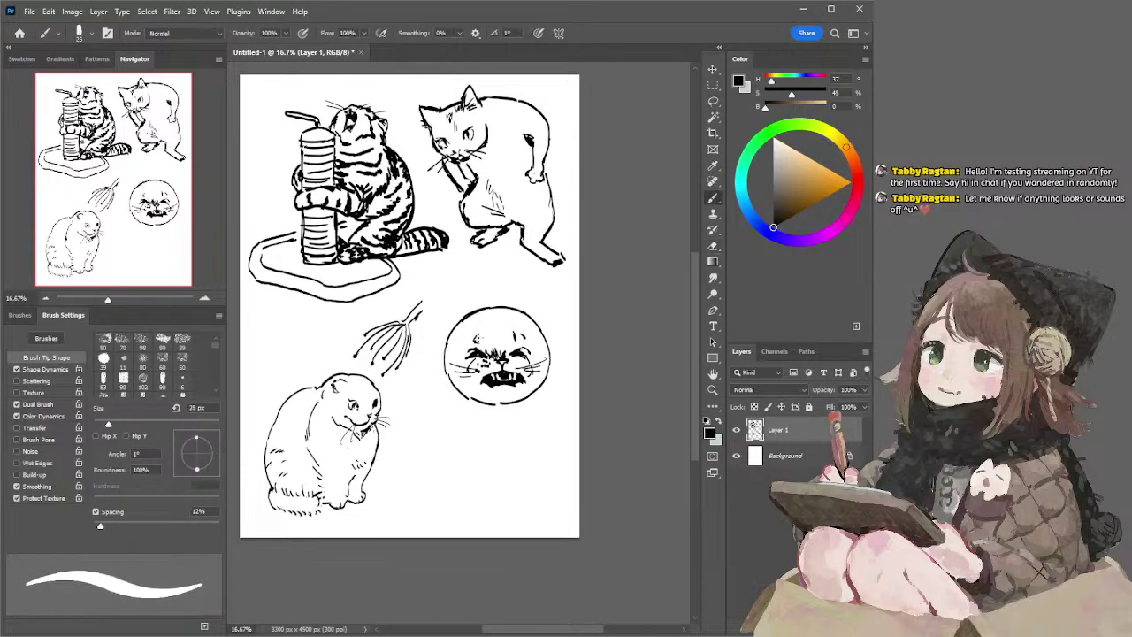
mouse_move(475, 347)
mouse_down()
mouse_move(471, 335)
mouse_move(473, 364)
mouse_up()
key(ctrl+z)
drag(533, 345, 531, 354)
key(e)
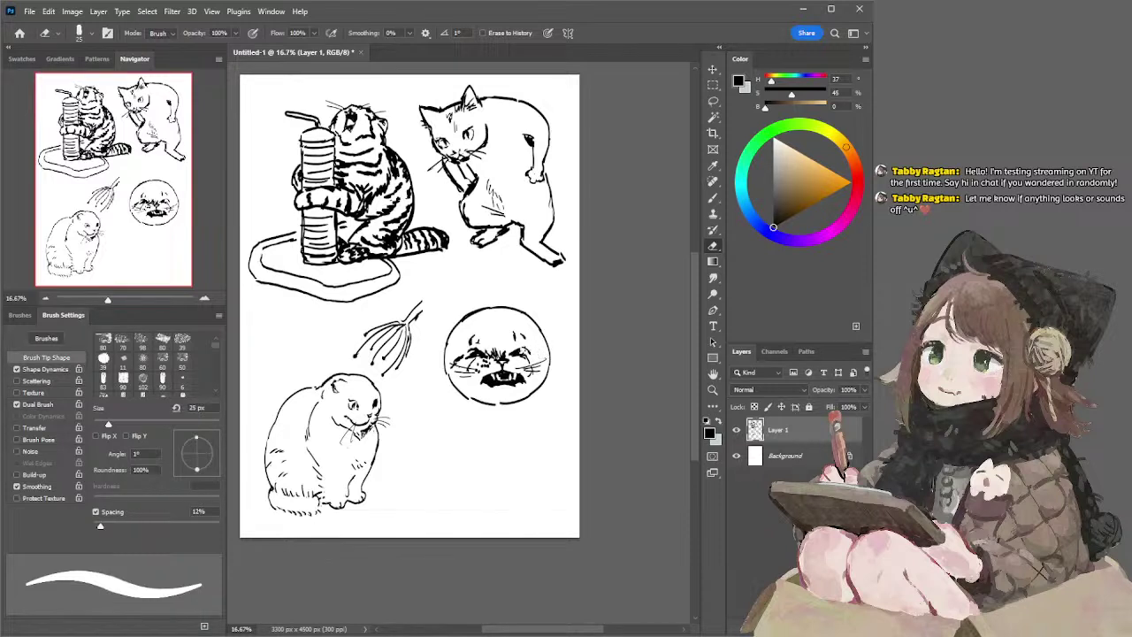
key(b)
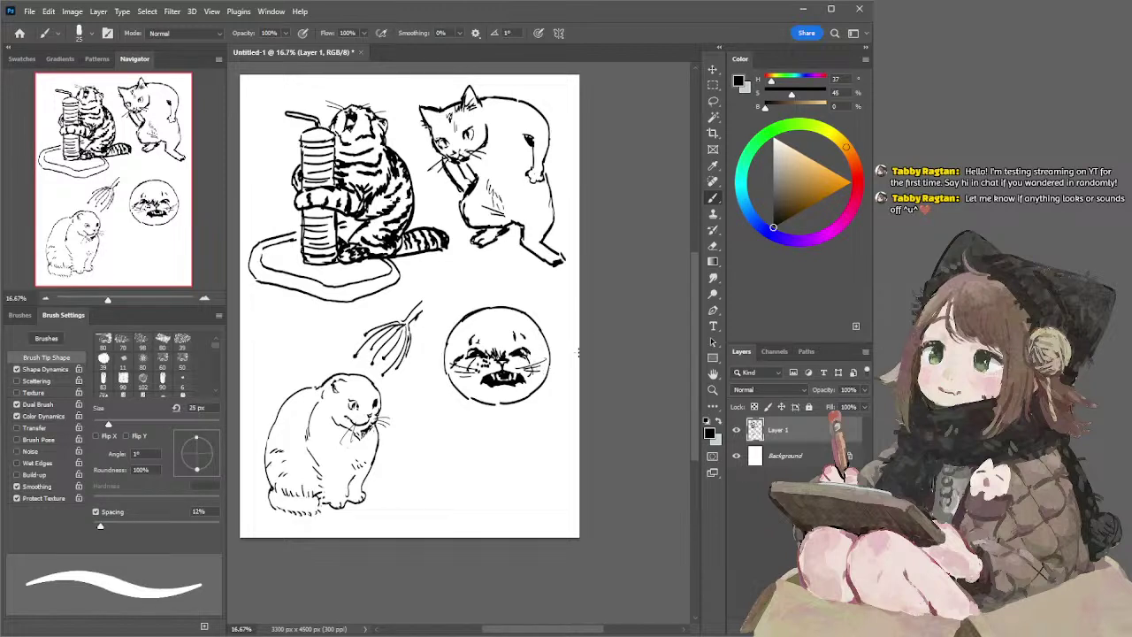
- Darken the round-headed cat's right eye with a 35 px brush and add fine forehead fur marks with a 20 px brush
key(bracketright)
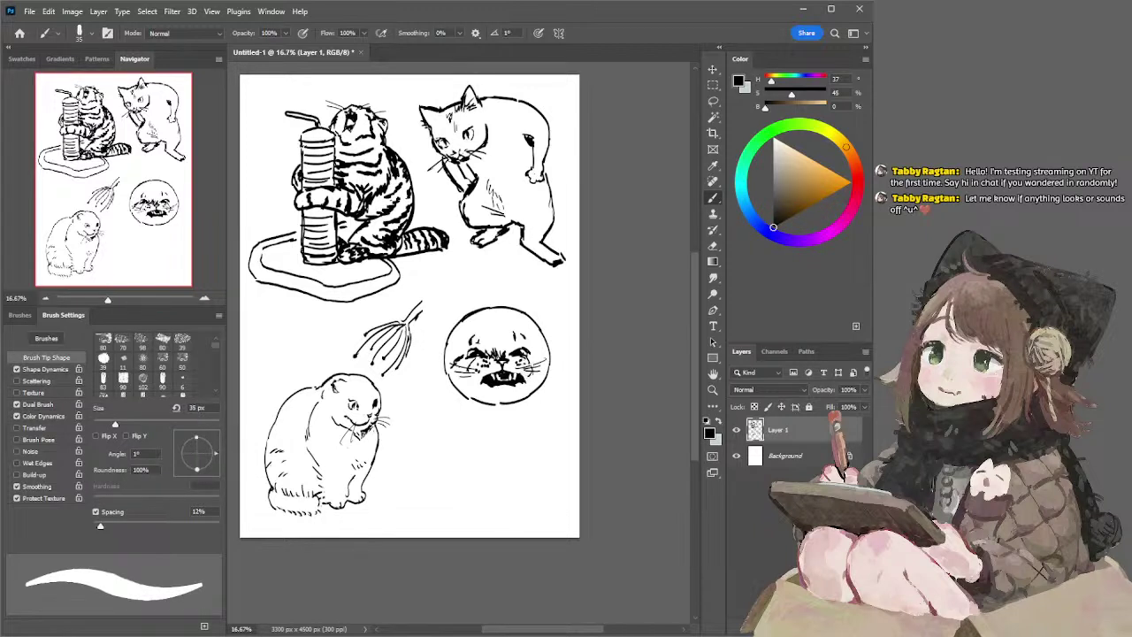
drag(529, 356, 546, 351)
key(bracketleft)
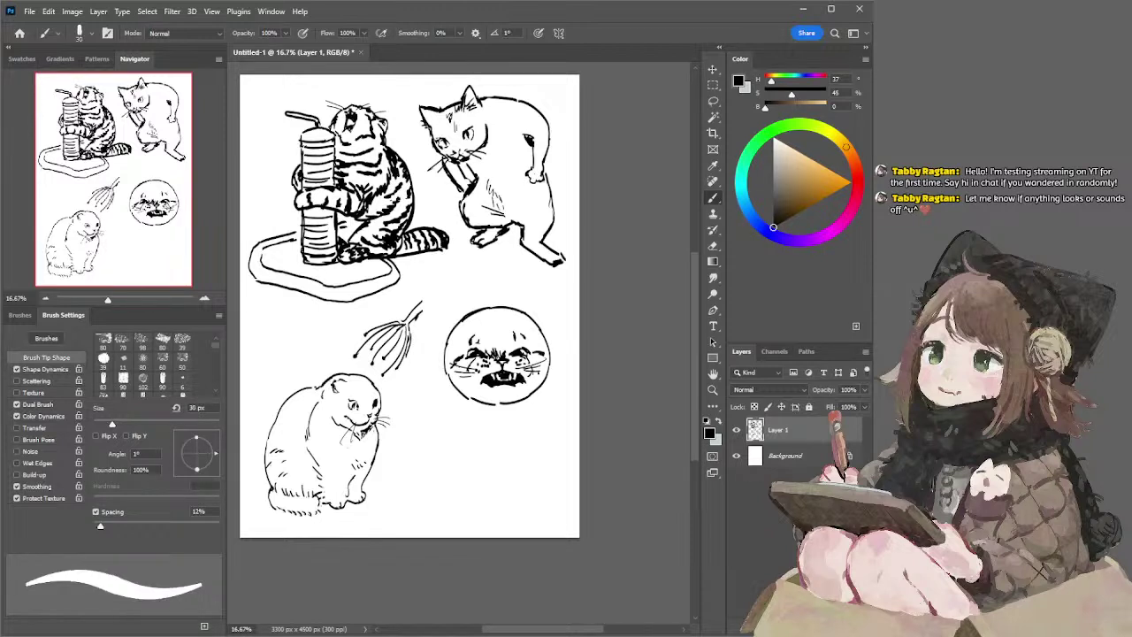
key(bracketleft)
key(bracketleft)
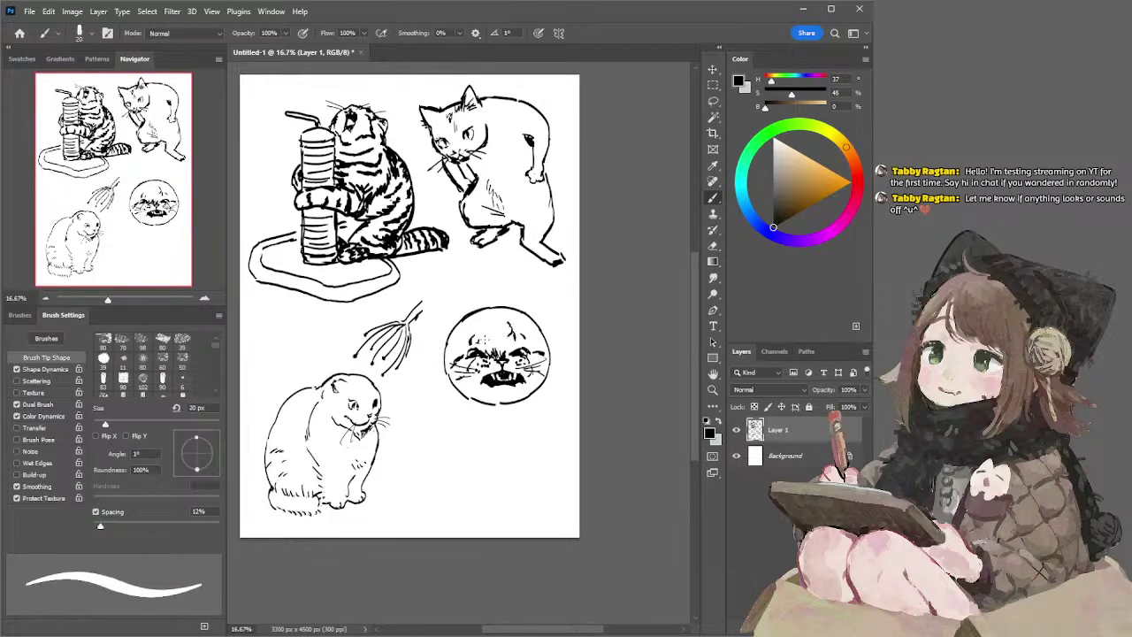
mouse_move(485, 316)
mouse_down()
mouse_move(487, 329)
mouse_move(501, 324)
mouse_up()
- Thicken the lower edge of the circle around the cat's face with a 40 px brush, undoing the unsuitable strokes
key(bracketright)
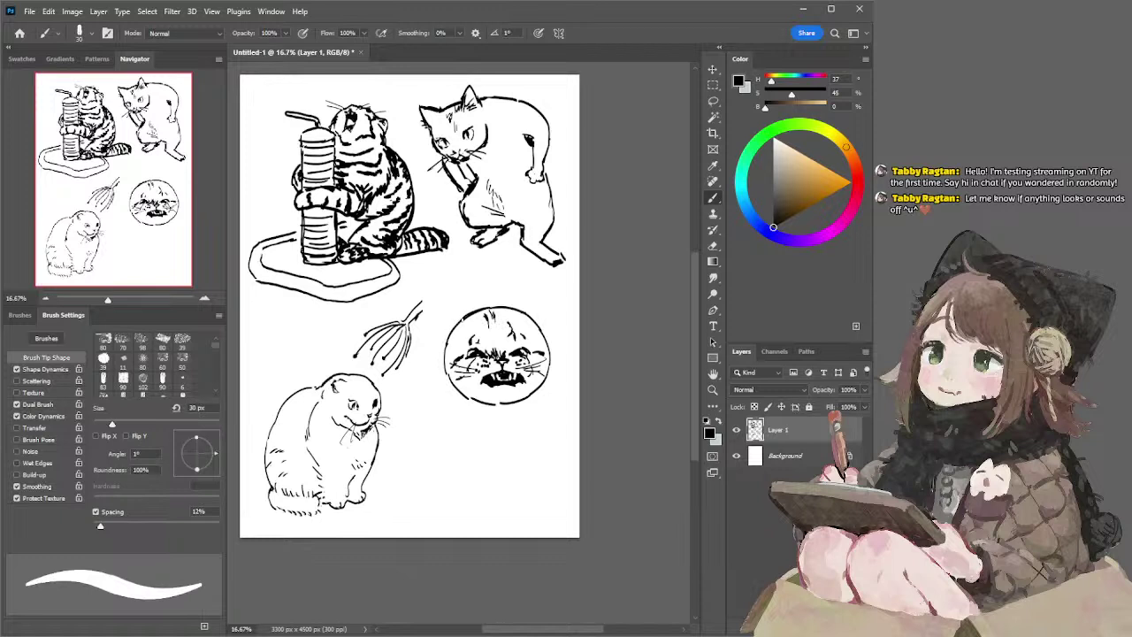
key(bracketright)
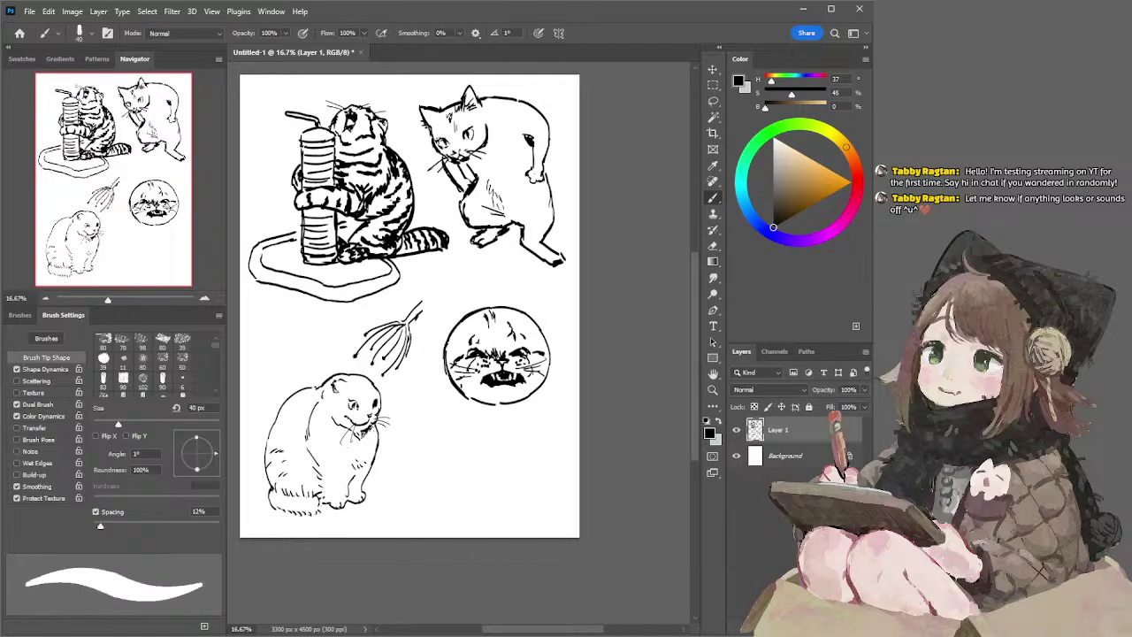
drag(470, 398, 477, 403)
mouse_move(453, 384)
mouse_down()
mouse_move(503, 406)
mouse_move(484, 405)
mouse_move(539, 393)
mouse_up()
key(ctrl+z)
key(ctrl+z)
key(ctrl+z)
drag(526, 403, 549, 369)
key(ctrl+z)
key(ctrl+z)
key(ctrl+z)
drag(456, 387, 476, 403)
key(ctrl+z)
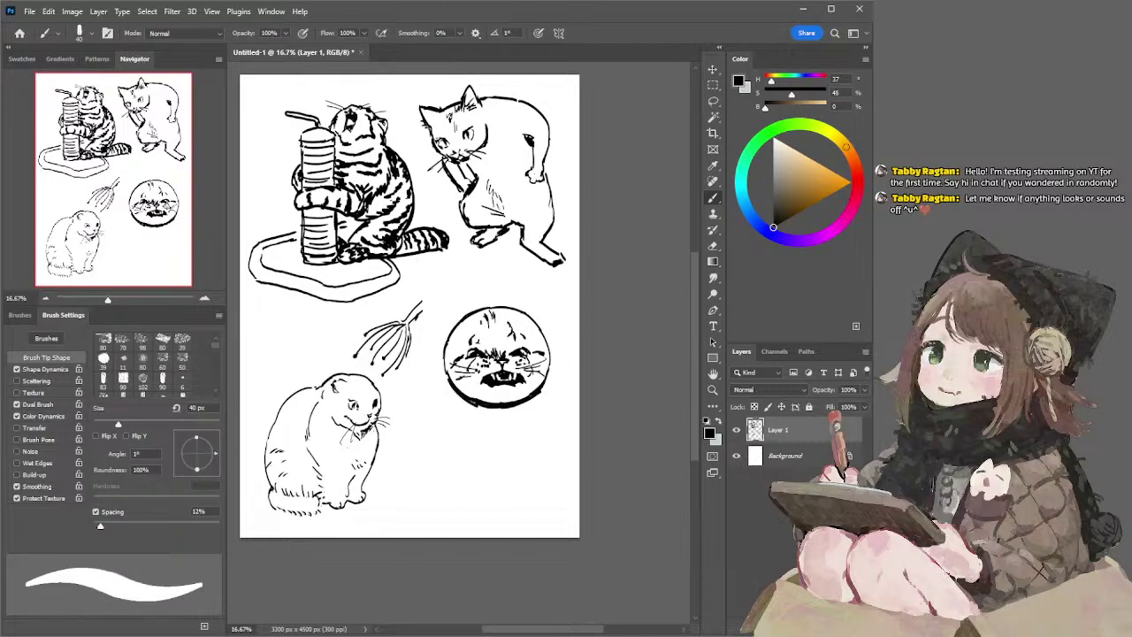
- Reinforce the sides and top of the circular rim with repeated 40 px brush strokes, undoing the unsuitable ones
mouse_move(451, 338)
mouse_down()
mouse_move(470, 322)
mouse_move(447, 376)
mouse_up()
key(ctrl+z)
key(ctrl+z)
mouse_move(458, 329)
mouse_down()
mouse_move(463, 381)
mouse_move(449, 373)
mouse_move(475, 395)
mouse_up()
key(ctrl+z)
key(ctrl+z)
mouse_move(483, 311)
mouse_down()
mouse_move(528, 319)
mouse_move(545, 339)
mouse_move(547, 384)
mouse_move(533, 394)
mouse_up()
key(ctrl+z)
key(ctrl+z)
key(ctrl+z)
key(ctrl+z)
key(ctrl+z)
key(ctrl+z)
mouse_move(458, 327)
mouse_down()
mouse_move(493, 310)
mouse_move(461, 325)
mouse_up()
key(ctrl+z)
key(ctrl+z)
- Draw a short slanted handle line beneath the circular rim with the 40 px brush
mouse_move(479, 404)
mouse_down()
mouse_move(472, 426)
mouse_move(487, 422)
mouse_move(461, 428)
mouse_up()
key(ctrl+z)
key(ctrl+z)
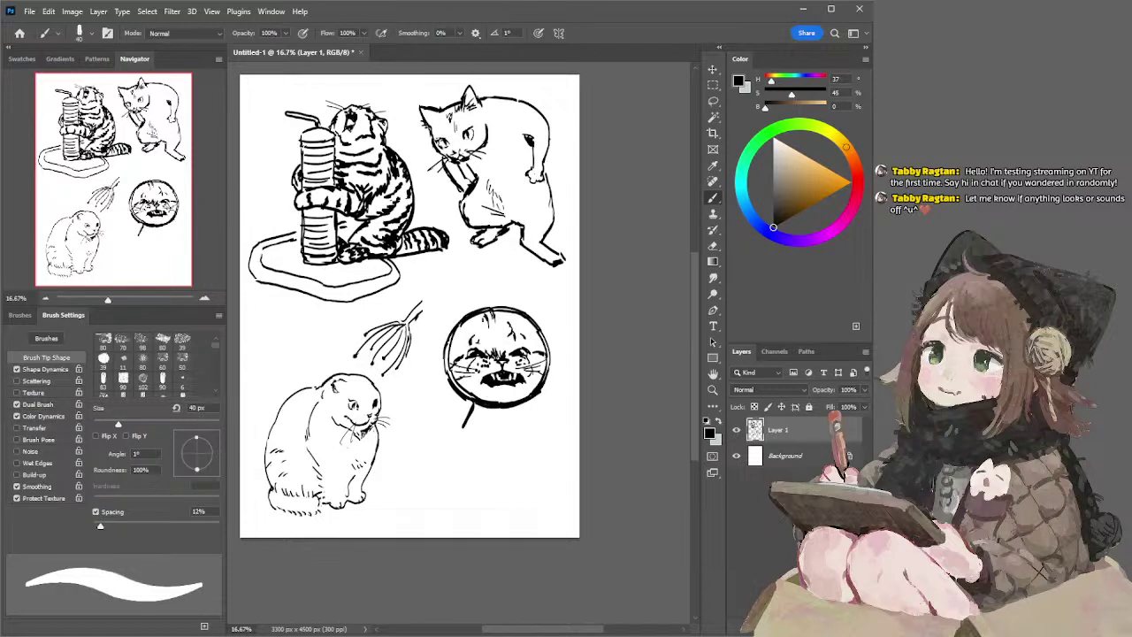
- Add forehead stripes to the round-headed cat with a 30 px brush, undoing the unsuitable strokes
key(bracketleft)
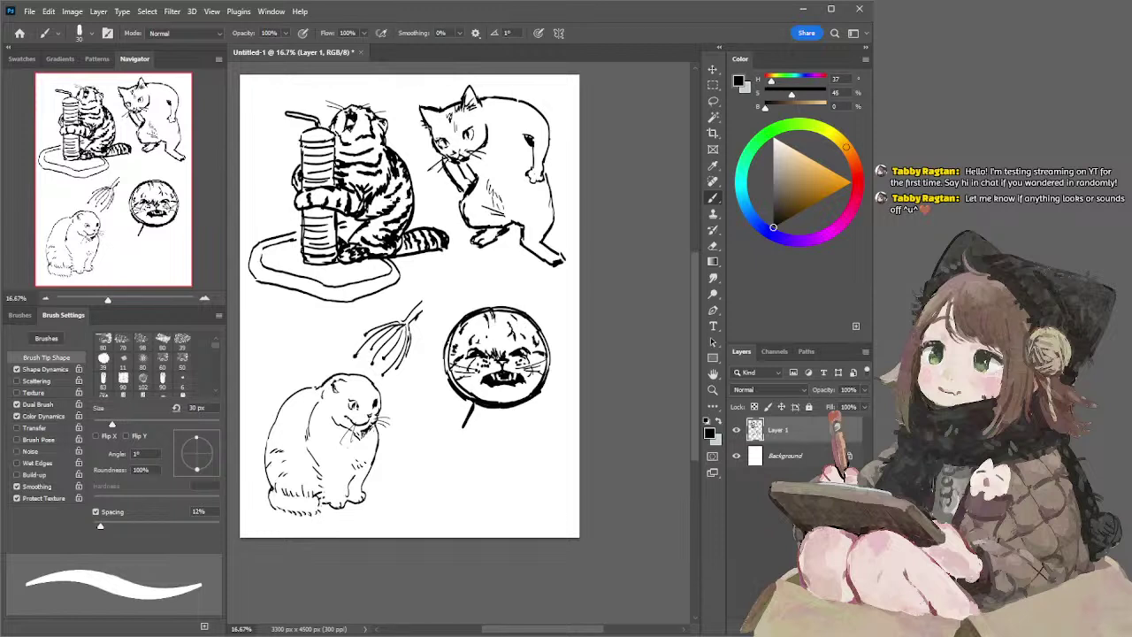
mouse_move(483, 342)
mouse_down()
mouse_move(505, 365)
mouse_move(494, 356)
mouse_up()
key(ctrl+z)
key(ctrl+z)
key(ctrl+z)
key(ctrl+z)
key(ctrl+z)
- Refine the round-headed cat's open mouth and teeth, alternating a 25 px brush and a 25 px eraser
key(bracketleft)
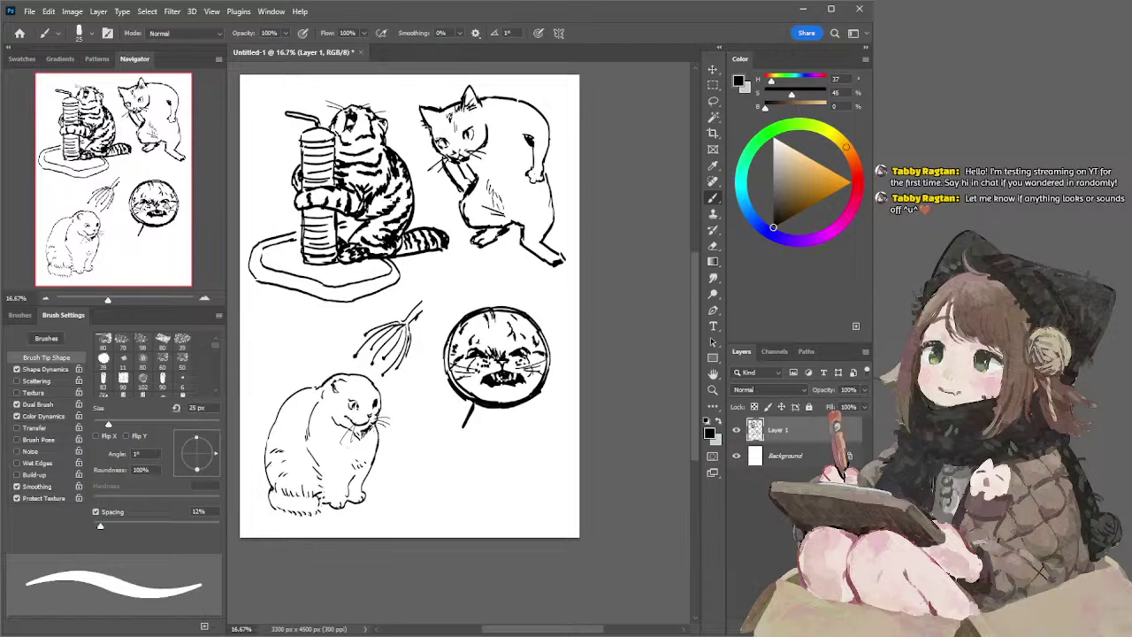
key(e)
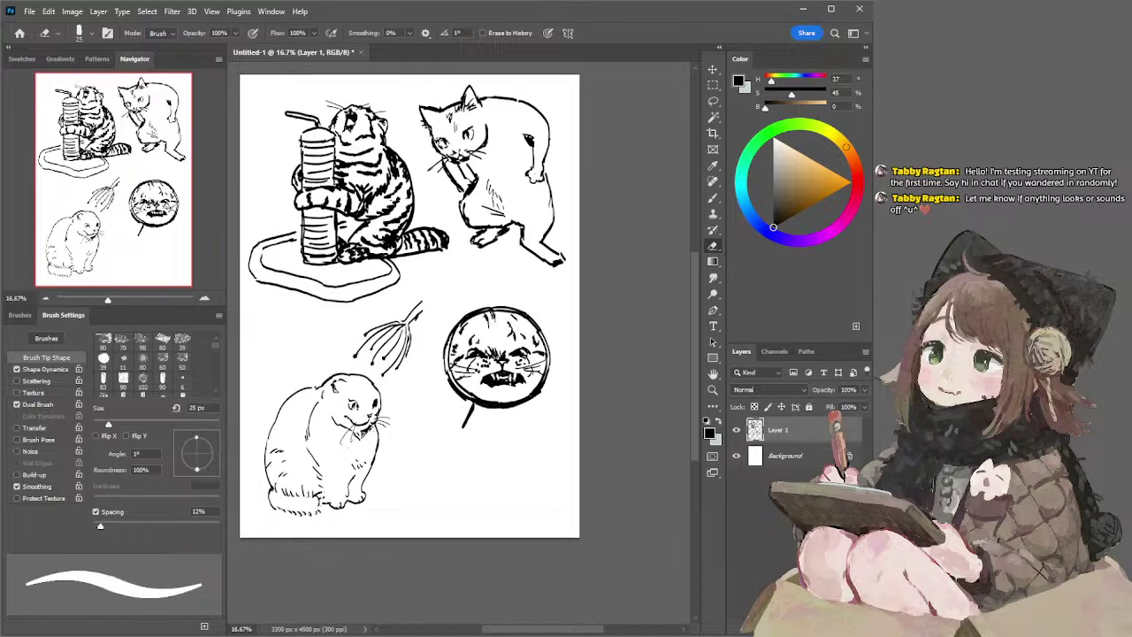
key(b)
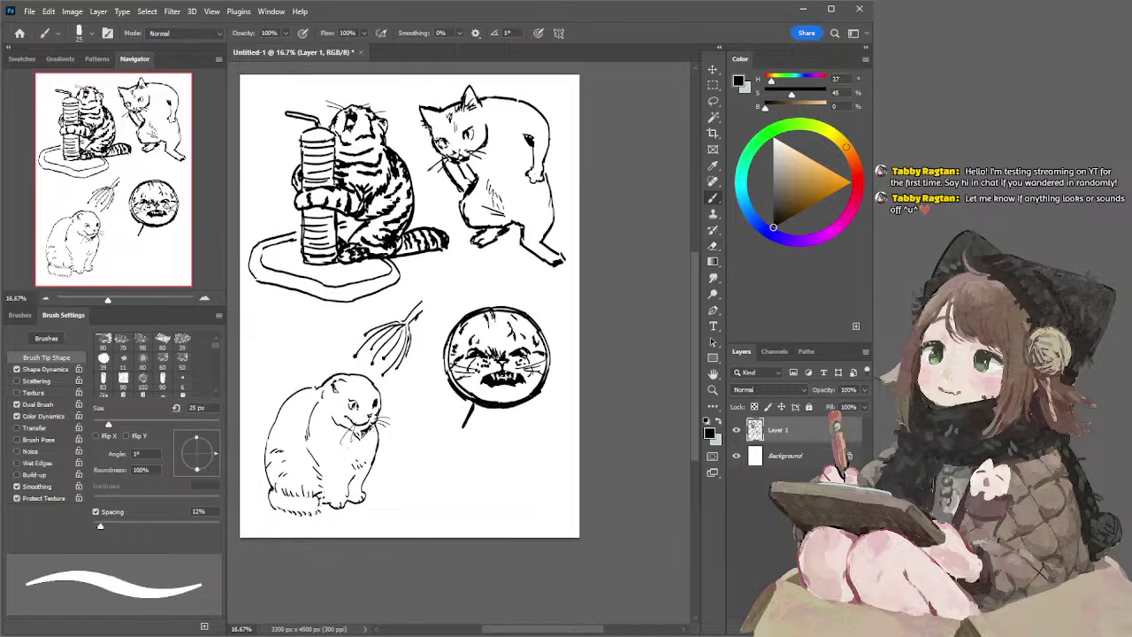
key(e)
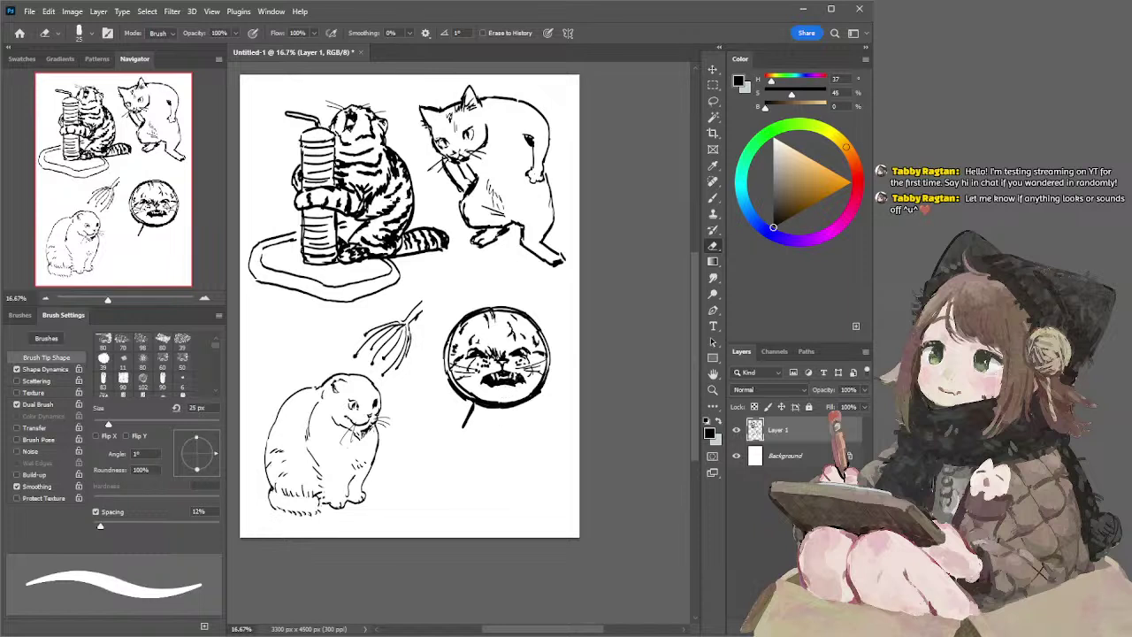
key(b)
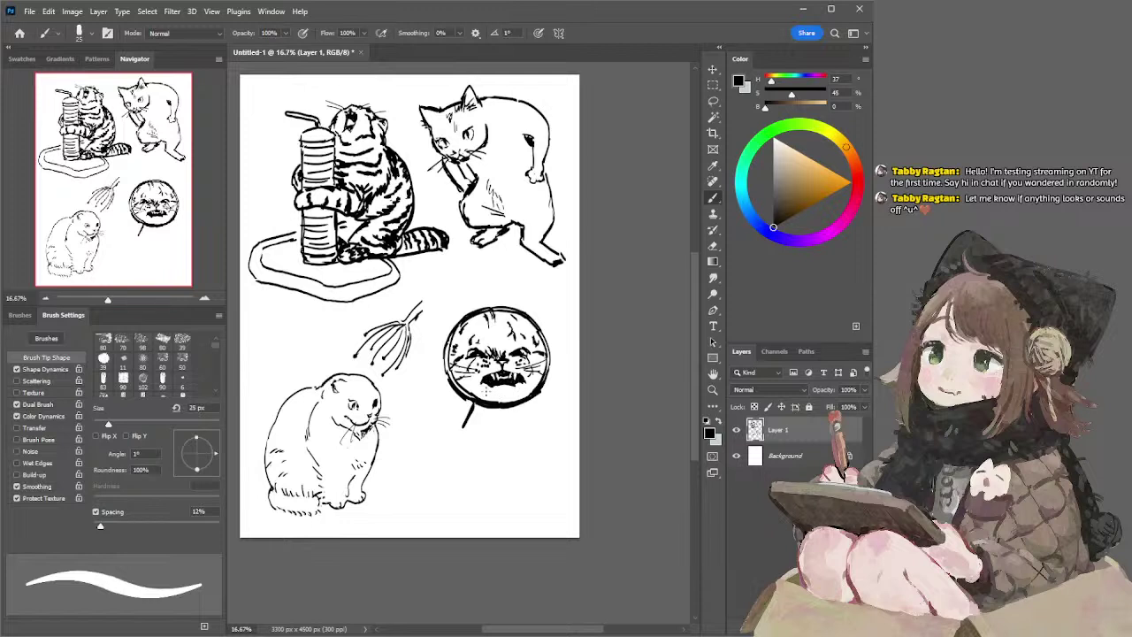
key(e)
drag(485, 383, 492, 388)
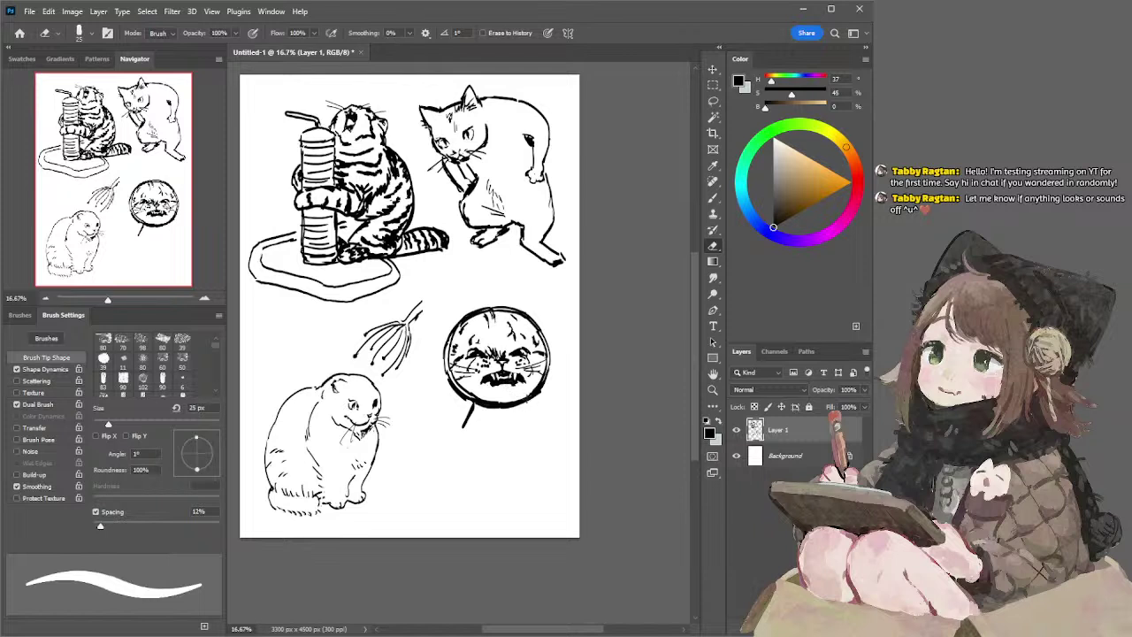
- Draw the handle below the rim and the first fingers gripping it with a 35 px brush, undoing the unsuitable strokes
key(b)
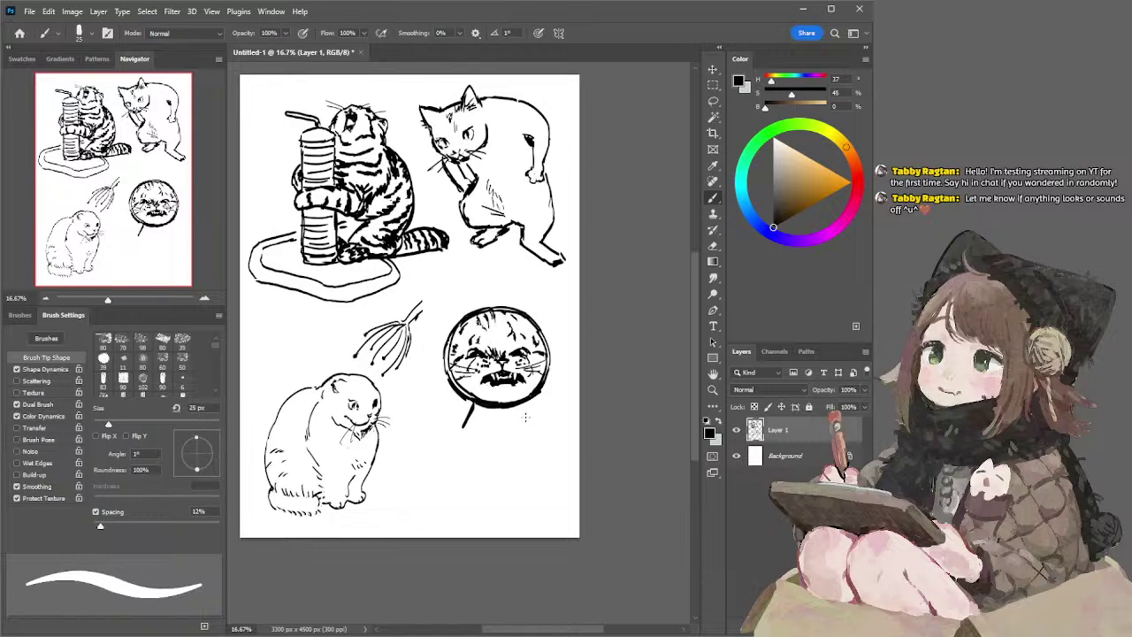
key(bracketright)
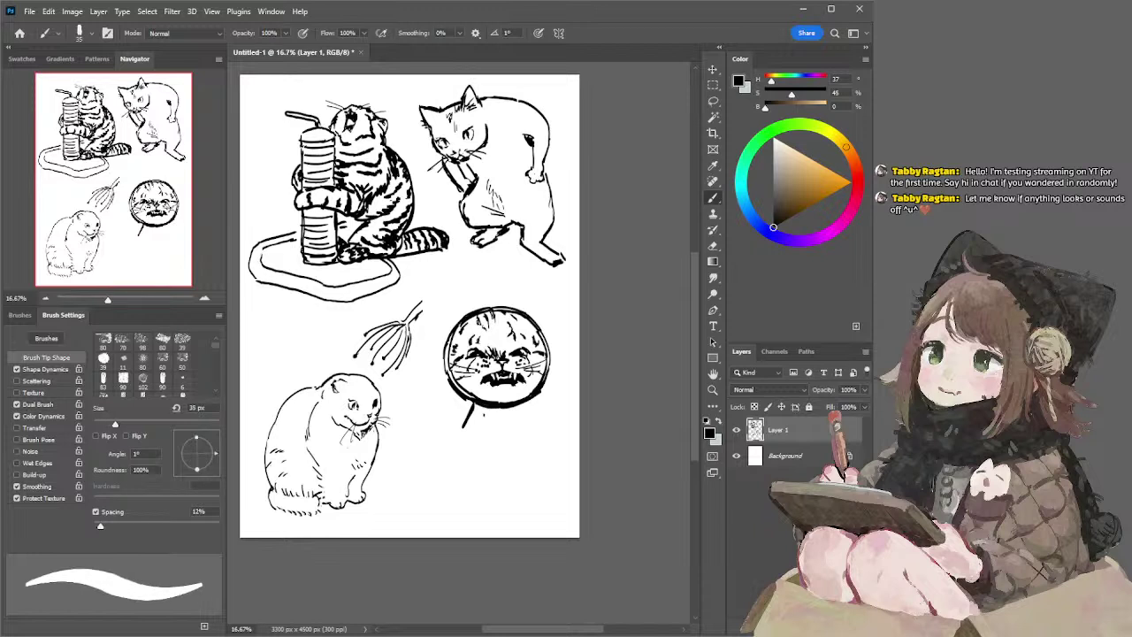
mouse_move(487, 405)
mouse_down()
mouse_move(446, 459)
mouse_move(478, 457)
mouse_move(469, 478)
mouse_up()
key(ctrl+z)
key(ctrl+z)
key(ctrl+z)
key(ctrl+z)
key(ctrl+z)
key(ctrl+z)
mouse_move(454, 413)
mouse_down()
mouse_move(470, 409)
mouse_move(420, 464)
mouse_up()
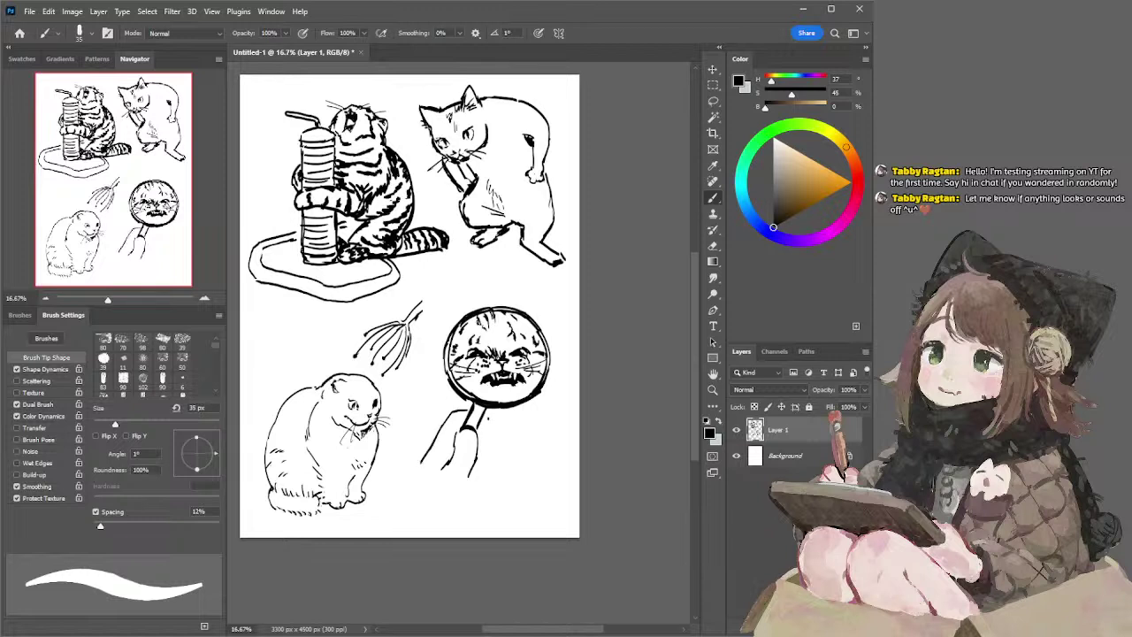
- Sketch the remaining finger and palm lines of the hand holding the handle with the 35 px brush, undoing the unsuitable strokes
mouse_move(493, 421)
mouse_down()
mouse_move(492, 477)
mouse_move(478, 484)
mouse_up()
key(ctrl+z)
mouse_move(465, 431)
mouse_down()
mouse_move(449, 461)
mouse_move(419, 476)
mouse_up()
key(ctrl+z)
key(ctrl+z)
mouse_move(421, 478)
mouse_down()
mouse_move(449, 471)
mouse_move(505, 494)
mouse_move(491, 490)
mouse_up()
key(ctrl+z)
key(ctrl+z)
key(ctrl+z)
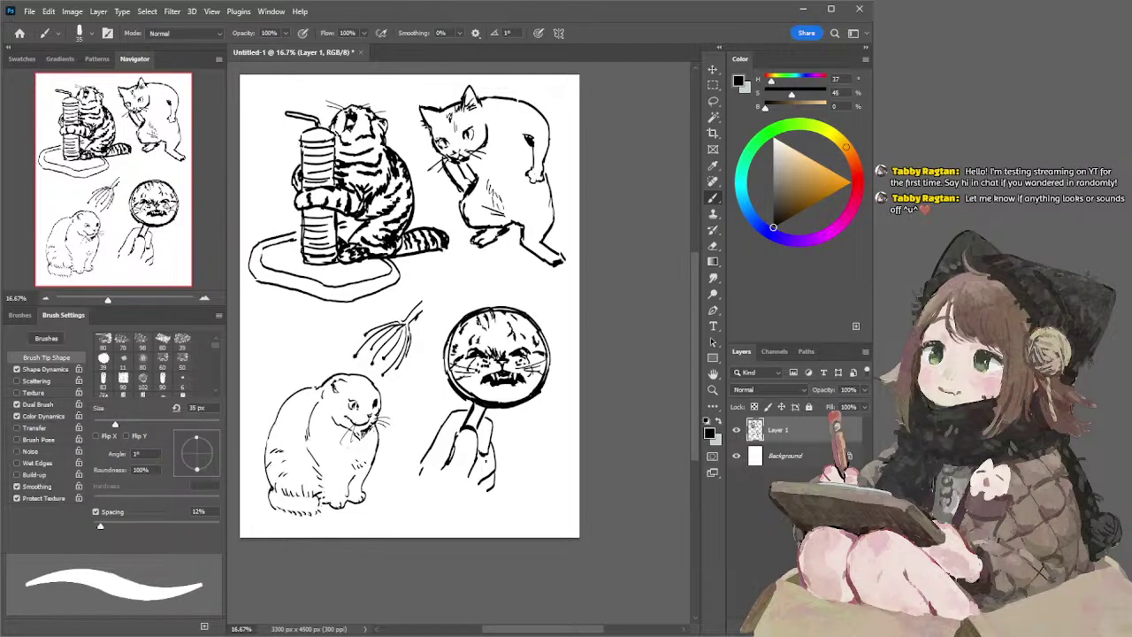
key(ctrl+z)
drag(478, 448, 471, 484)
- Erase the excess lines at the lower right and inside of the hand, enlarging the eraser to 150 px
key(e)
key(bracketright)
key(bracketright)
key(bracketright)
key(bracketright)
key(bracketright)
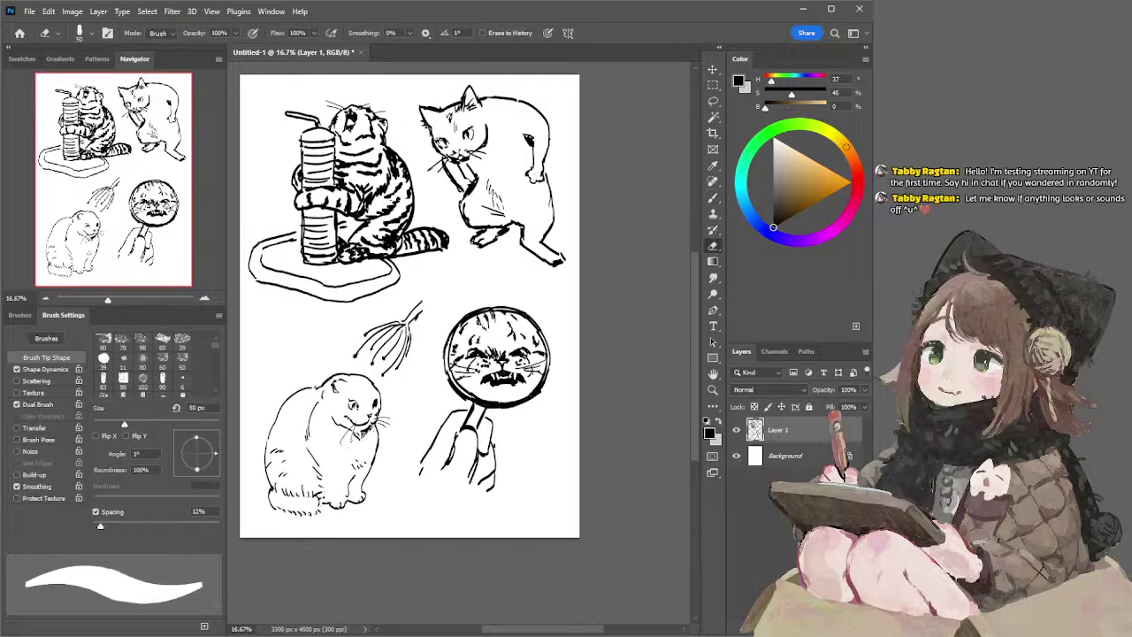
drag(495, 447, 498, 486)
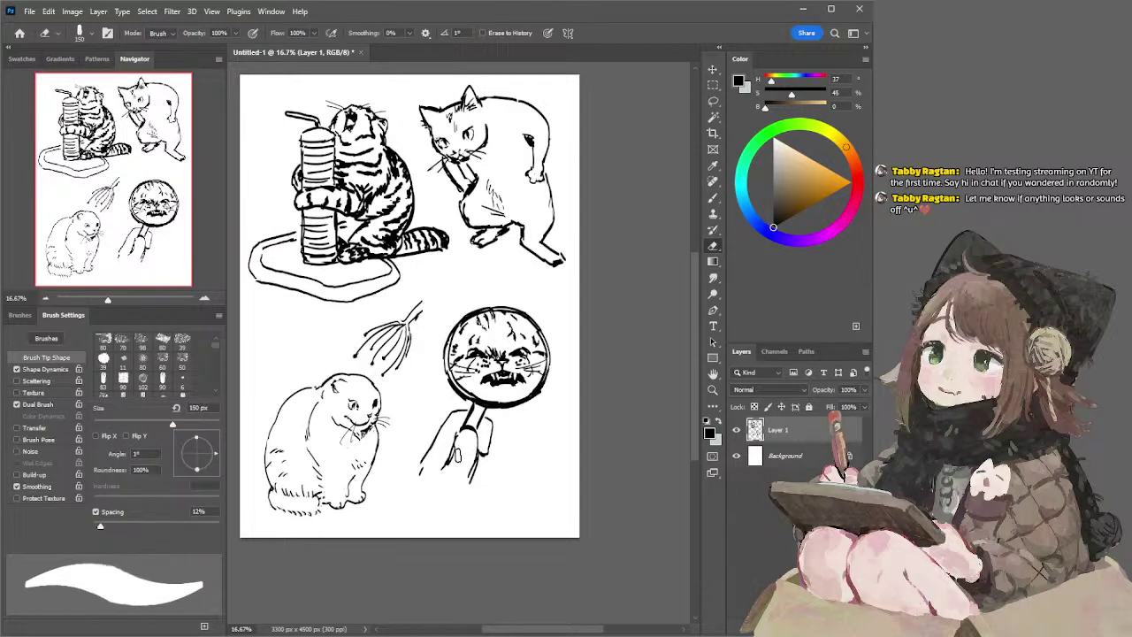
drag(457, 448, 439, 479)
- Redraw the hand's lower finger contours with a 35 px brush, undoing the unsuitable strokes
key(b)
drag(467, 478, 468, 484)
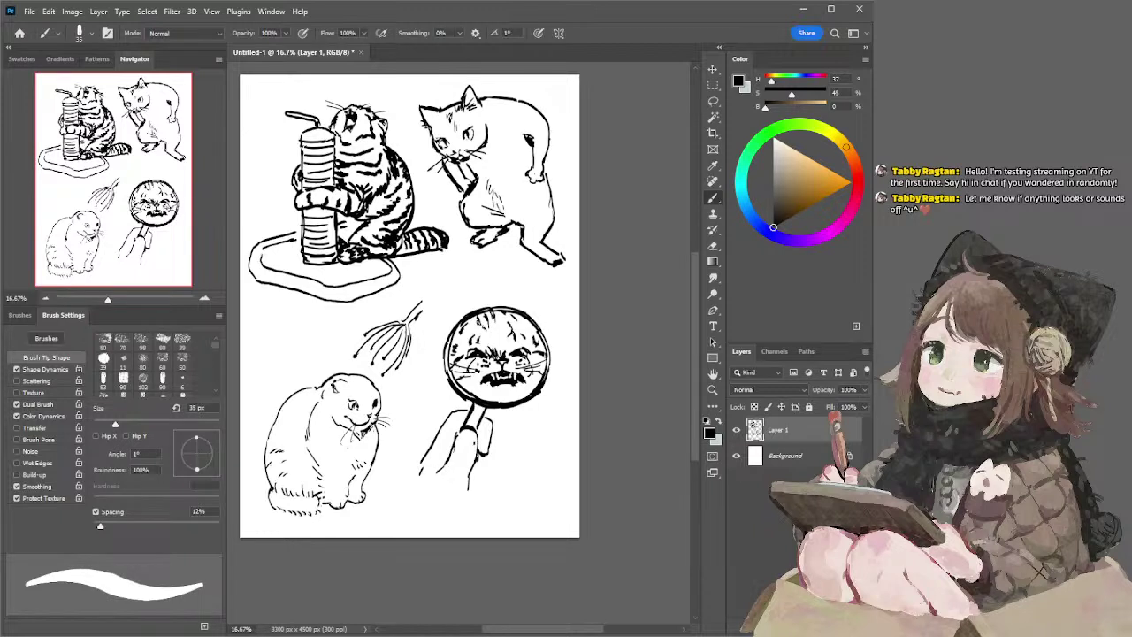
key(e)
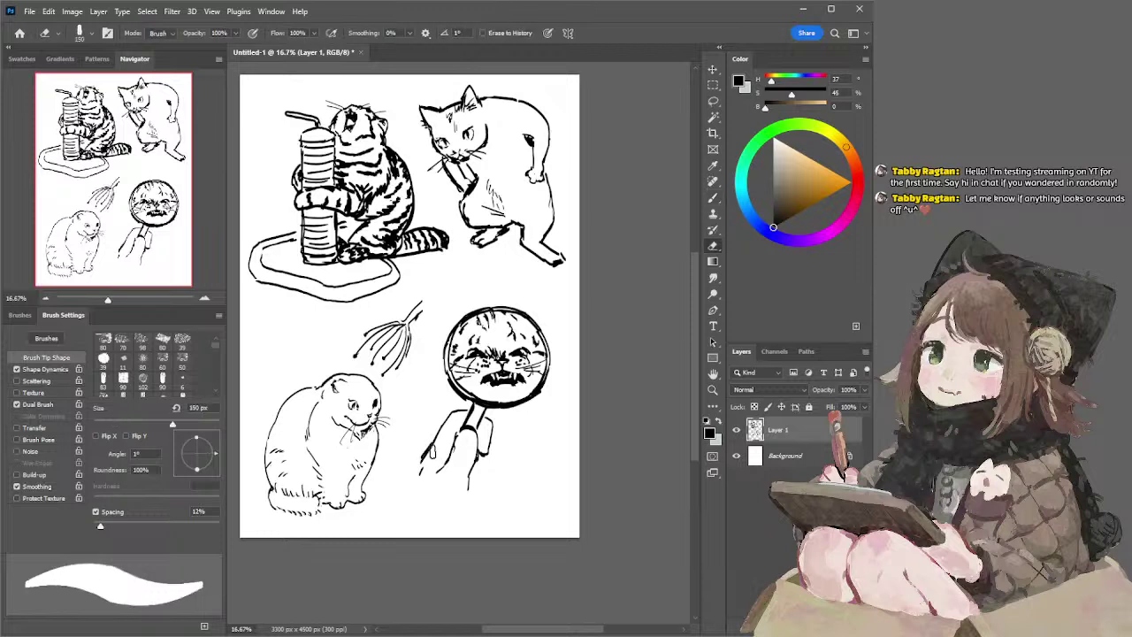
key(b)
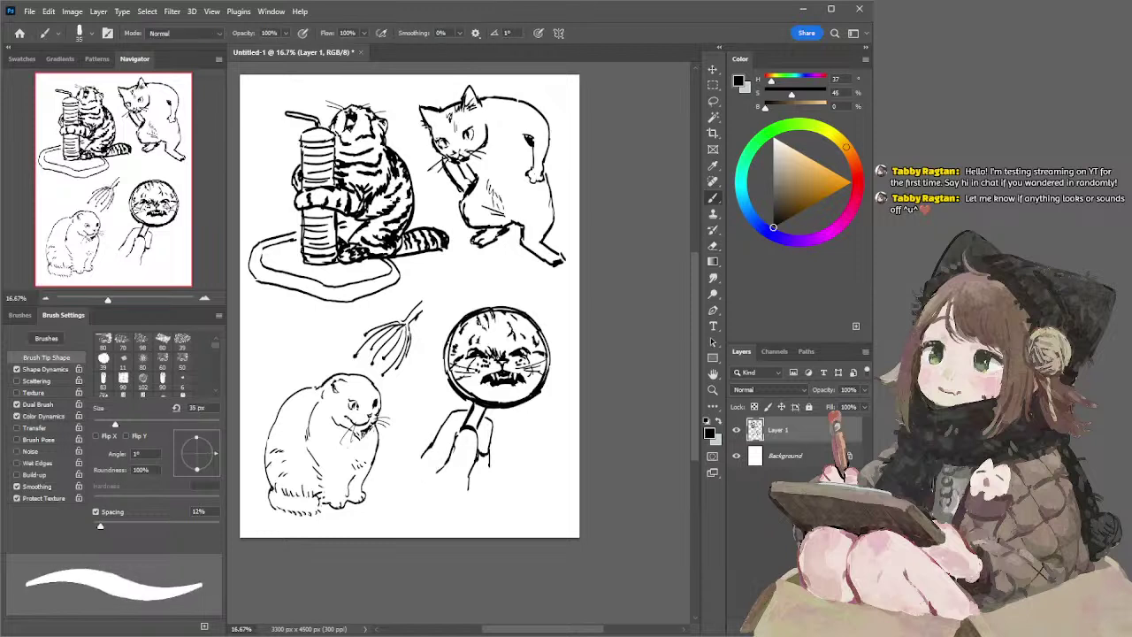
drag(490, 475, 469, 486)
key(ctrl+z)
key(ctrl+z)
drag(490, 484, 493, 497)
key(ctrl+z)
drag(491, 457, 481, 495)
key(ctrl+z)
- Rework the lower finger's outline and creases with 25 px and 30 px brush strokes, undoing the unsuitable ones
key(bracketleft)
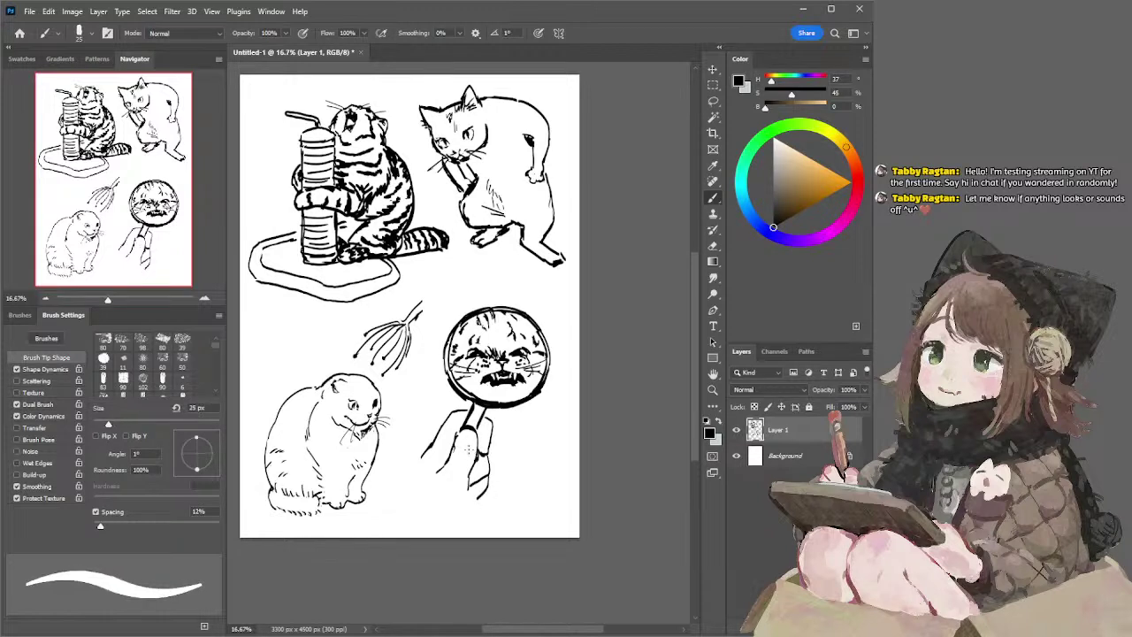
key(ctrl+z)
key(l)
key(b)
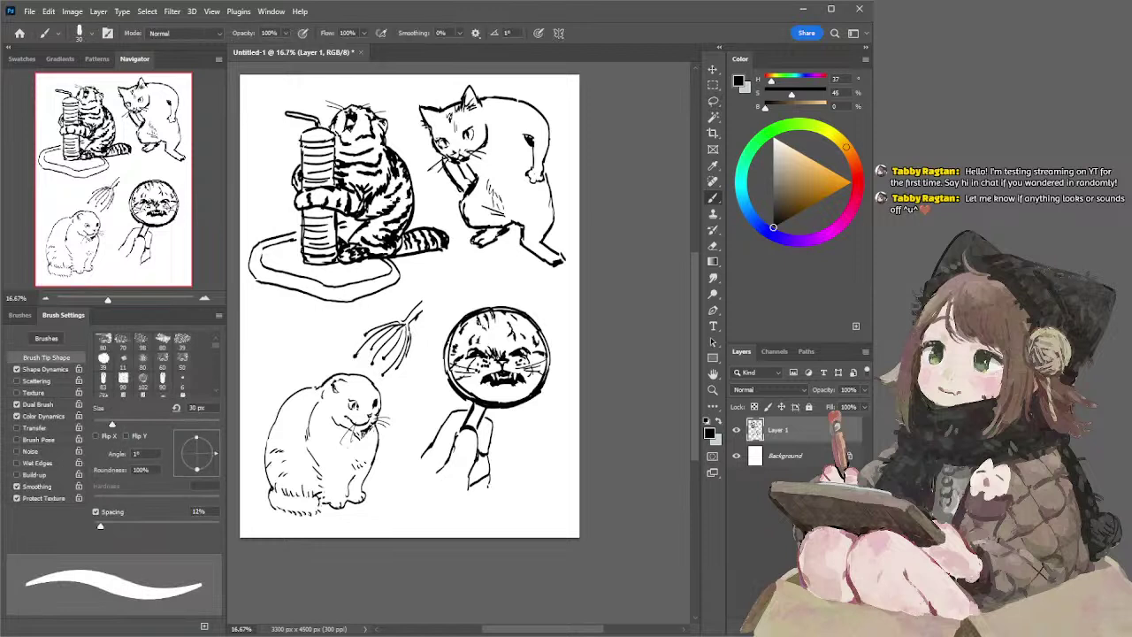
key(ctrl+z)
key(ctrl+z)
mouse_move(480, 488)
mouse_down()
mouse_move(495, 495)
mouse_move(487, 487)
mouse_up()
key(ctrl+z)
- Draw the fingernail on the finger in front of the handle with a 20 px brush
key([)
key([)
key(ctrl+z)
mouse_move(461, 433)
mouse_down()
mouse_move(460, 451)
mouse_move(478, 455)
mouse_move(468, 451)
mouse_up()
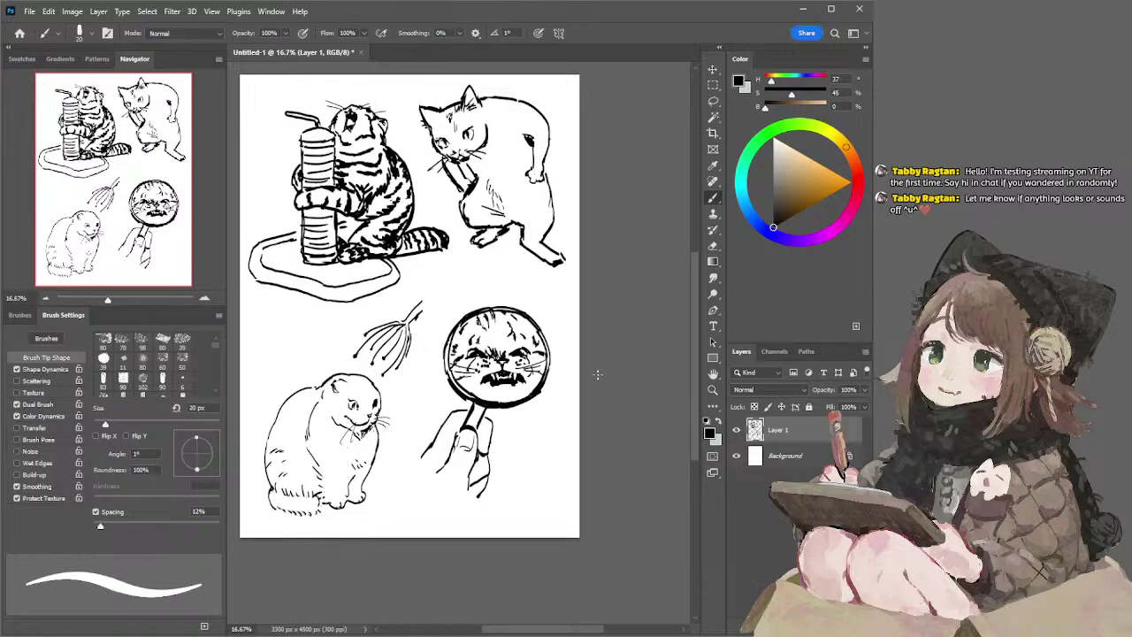
- Refine the contours at the upper left of the hand with a 20 px brush and eraser, undoing the unsuitable edits
key(ctrl+z)
drag(445, 435, 450, 446)
key(e)
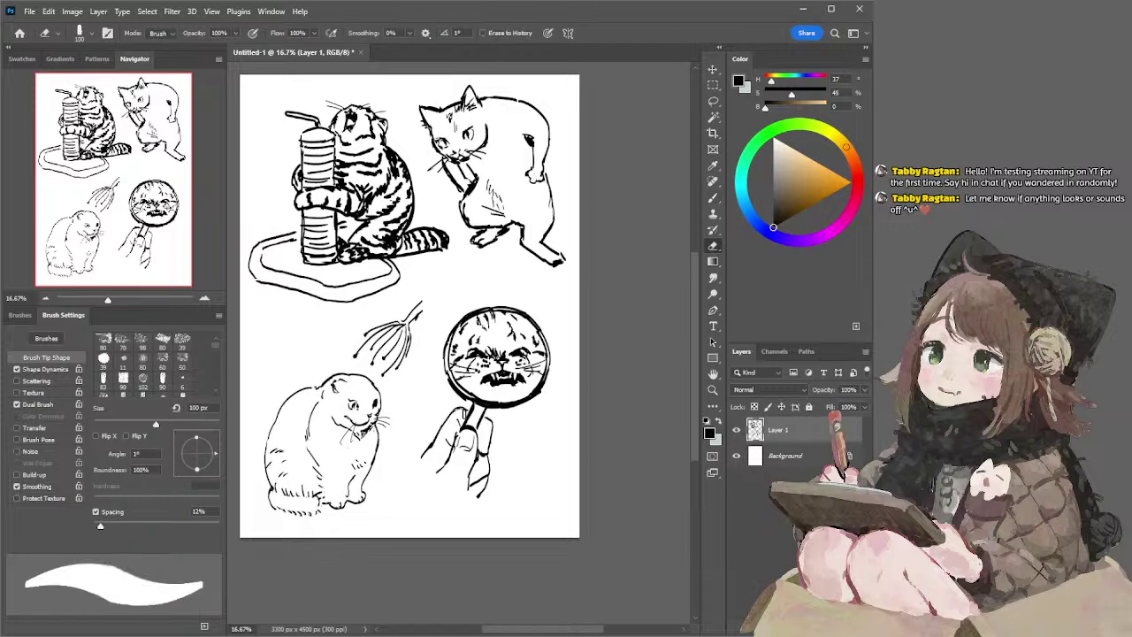
key(b)
key(ctrl+z)
key(ctrl+z)
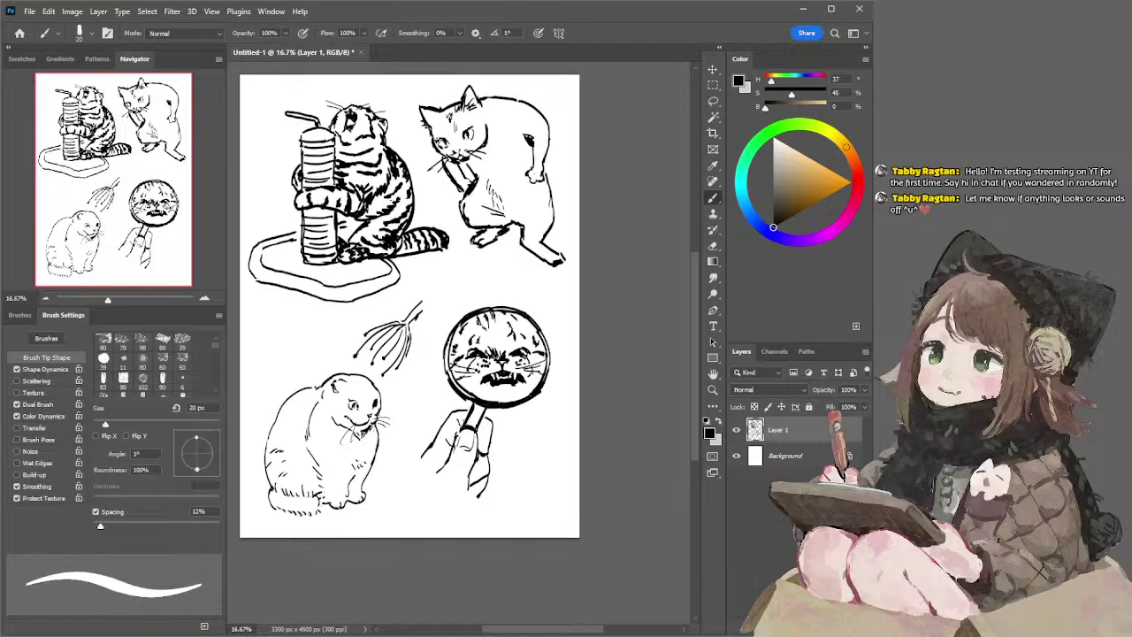
key(bracketright)
key(bracketright)
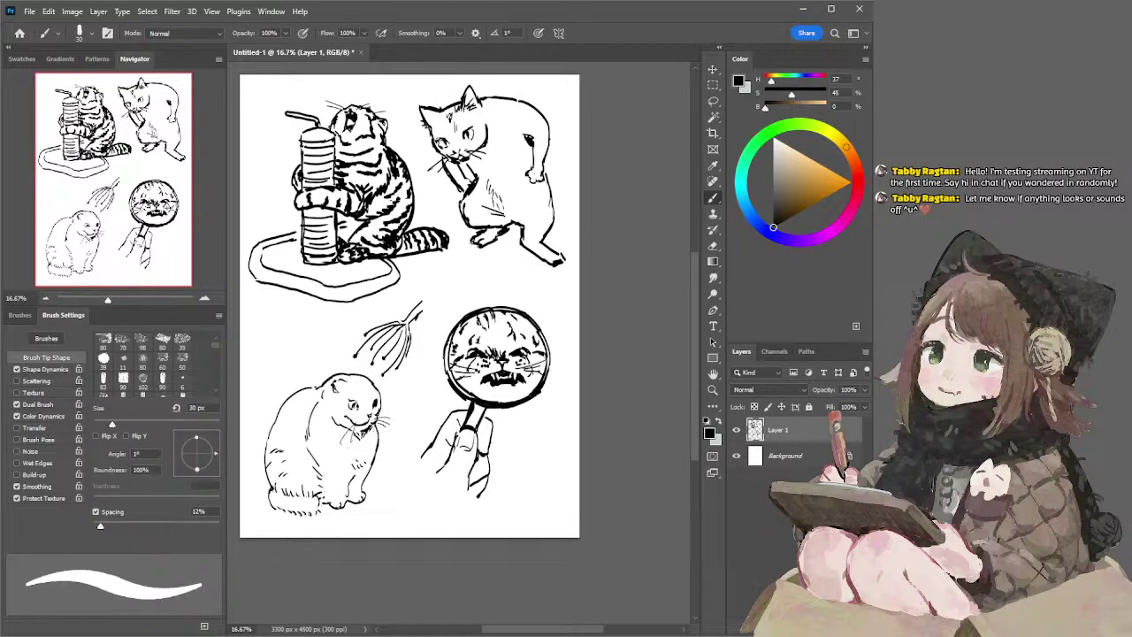
- Select the round-faced cat with its rim and holding hand and move them toward the page's lower right corner
key(l)
mouse_move(477, 297)
mouse_down()
mouse_move(397, 510)
mouse_move(572, 287)
mouse_move(486, 294)
mouse_up()
drag(506, 380, 521, 405)
key(ctrl+d)
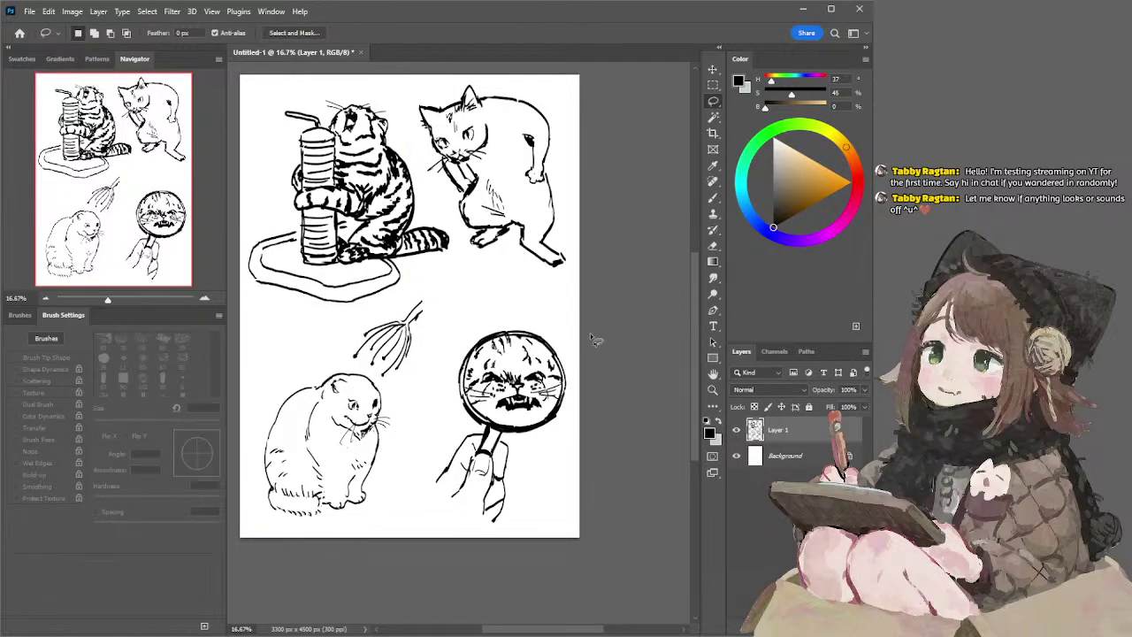
- Extend the hand's lower left contour toward the wrist with a 30 px brush, undoing the unsuitable strokes
key(b)
drag(438, 480, 424, 508)
drag(448, 492, 426, 522)
key(ctrl+z)
key(ctrl+z)
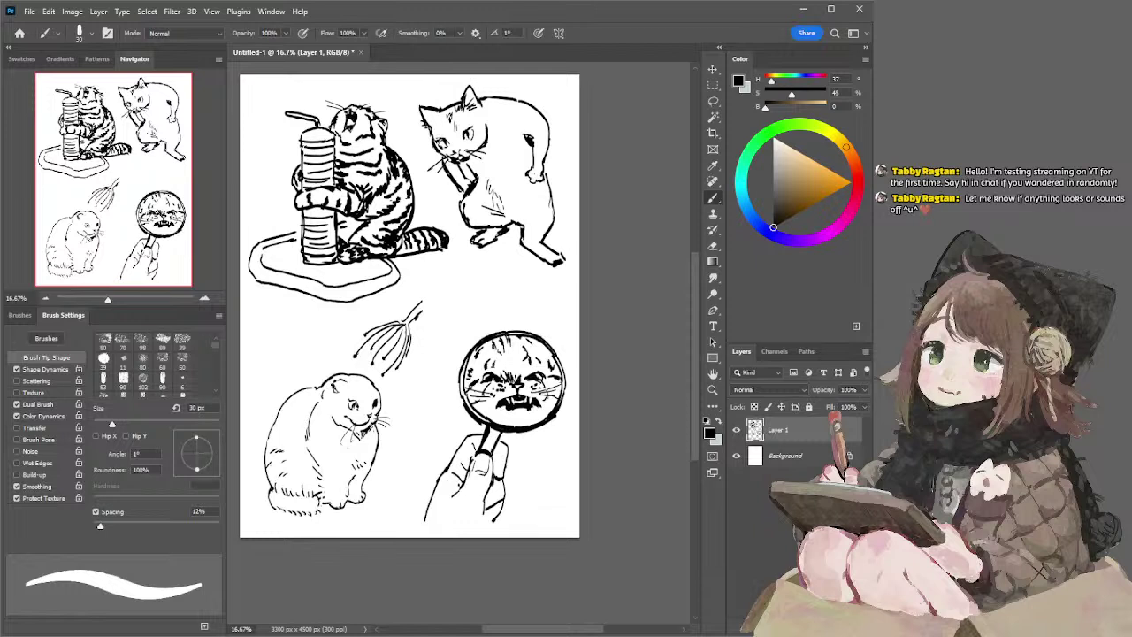
- Touch up the edge of the circular rim with a 20 px brush and clean it with the 100 px eraser
key(bracketleft)
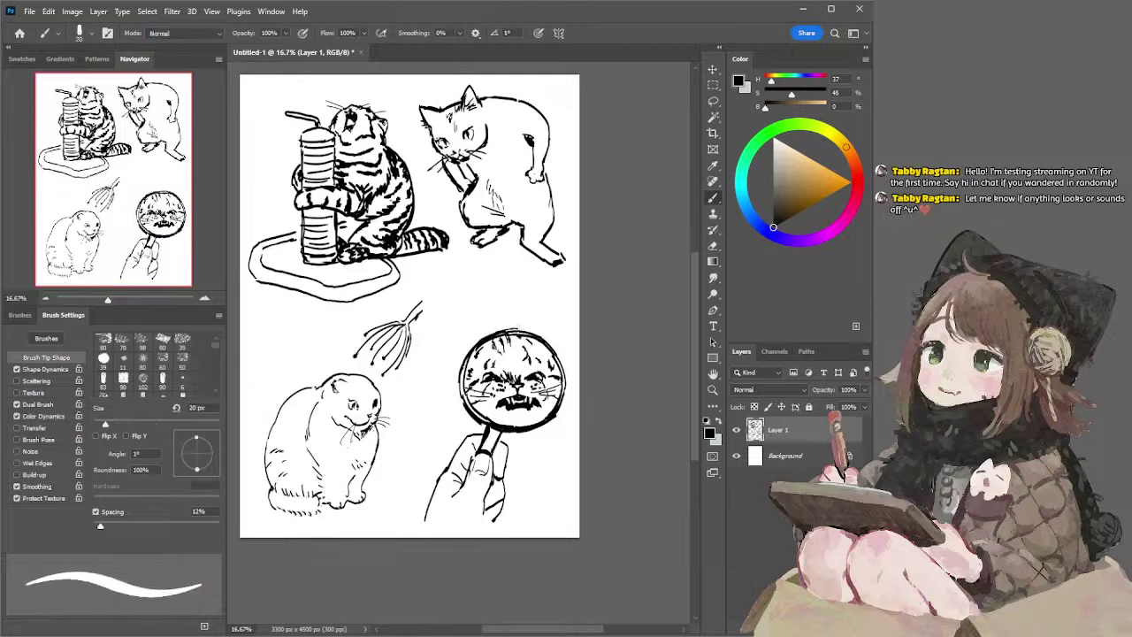
drag(514, 332, 529, 335)
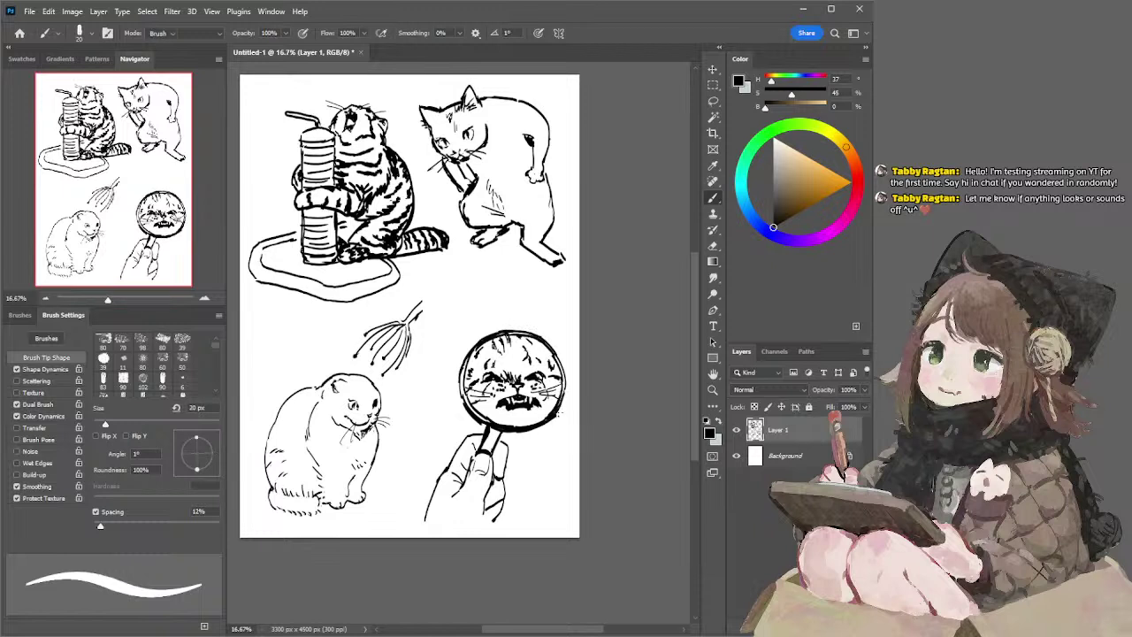
key(e)
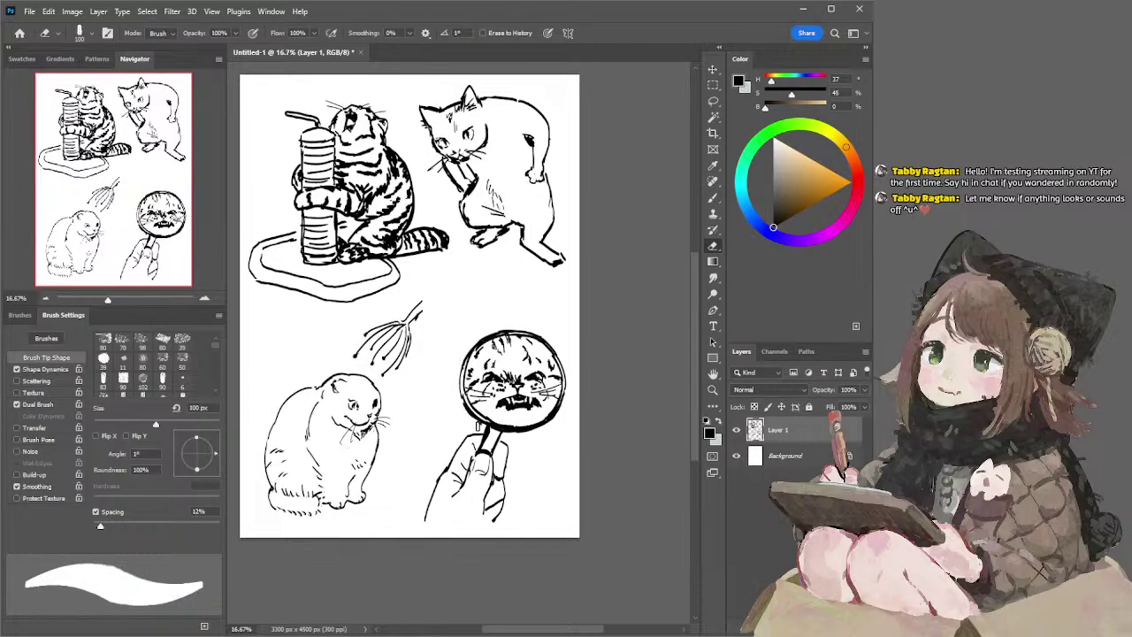
key(b)
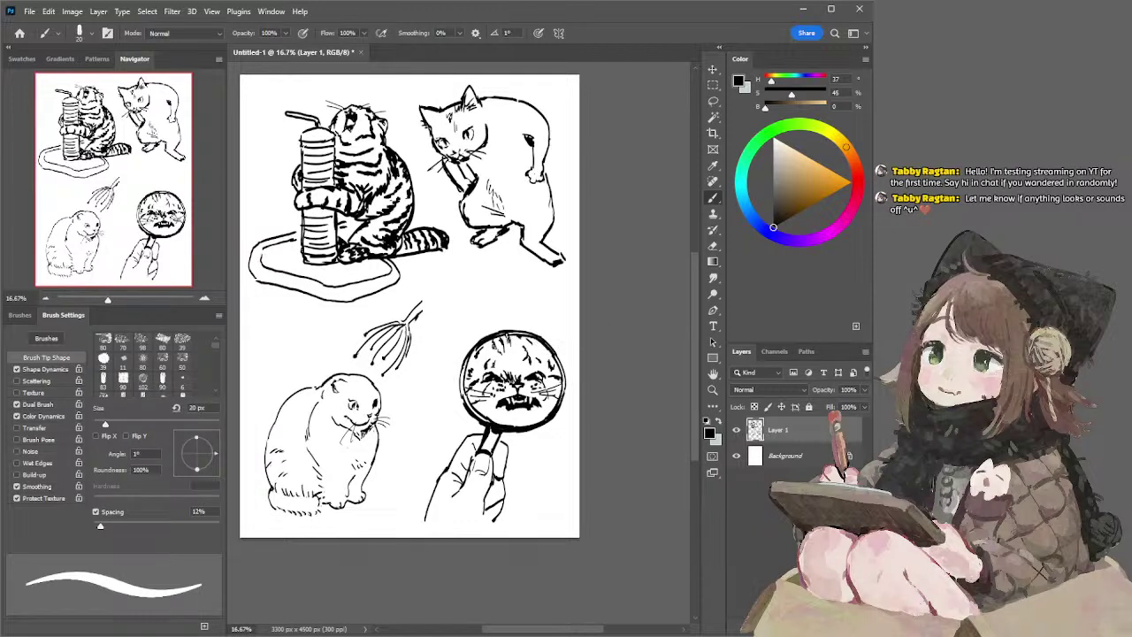
- Sketch a thin rounded head outline behind the rim's upper left, undoing and redrawing the unsuitable strokes
mouse_move(513, 326)
mouse_down()
mouse_move(456, 308)
mouse_move(461, 322)
mouse_move(467, 308)
mouse_move(454, 332)
mouse_move(461, 309)
mouse_move(440, 321)
mouse_move(460, 310)
mouse_move(444, 331)
mouse_move(466, 307)
mouse_move(438, 334)
mouse_move(435, 367)
mouse_up()
key(ctrl+z)
key(ctrl+z)
key(ctrl+z)
key(ctrl+z)
key(ctrl+z)
key(ctrl+z)
key(ctrl+z)
key(ctrl+z)
key(ctrl+z)
key(ctrl+z)
mouse_move(447, 322)
mouse_down()
mouse_move(446, 373)
mouse_move(438, 352)
mouse_move(455, 379)
mouse_up()
key(ctrl+z)
key(ctrl+z)
key(bracketright)
key(bracketright)
key(ctrl+z)
key(ctrl+z)
key(ctrl+z)
drag(446, 367, 461, 386)
key(ctrl+z)
key(ctrl+z)
key(ctrl+z)
key(bracketleft)
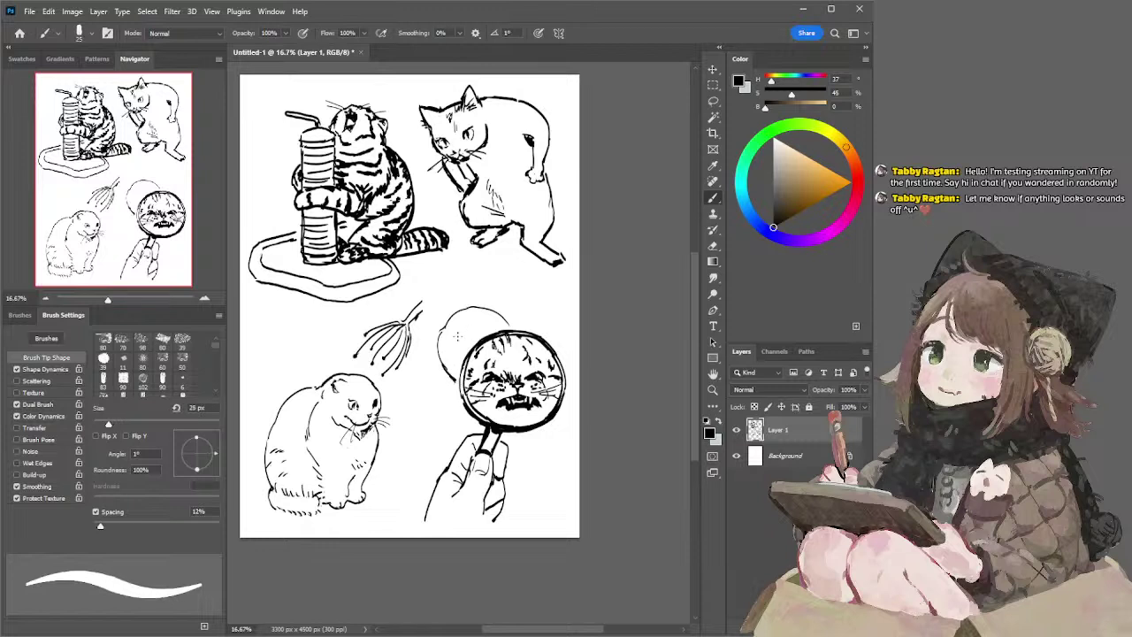
- Add the inner curves to the outline behind the rim with 25 px brush strokes, undoing the unsuitable ones
drag(444, 329, 457, 354)
key(ctrl+z)
key(bracketright)
key(ctrl+z)
drag(488, 308, 518, 330)
drag(480, 411, 491, 420)
- Select the facial features of the cat inside the rim and scale them to about 93%
key(l)
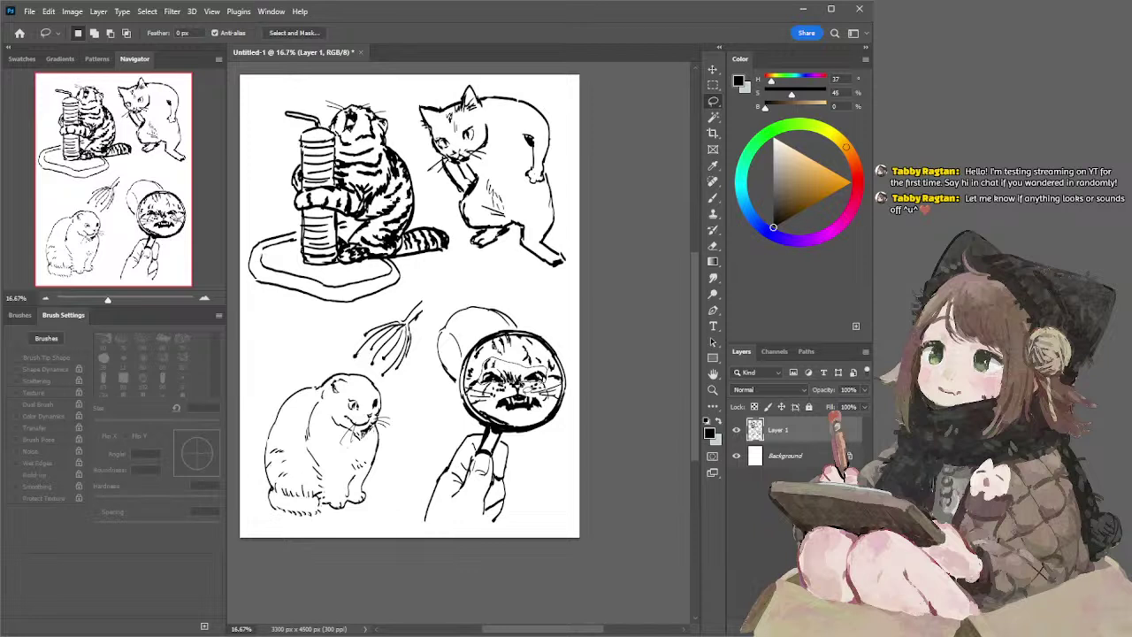
mouse_move(522, 390)
mouse_down()
mouse_move(484, 383)
mouse_move(507, 373)
mouse_move(480, 368)
mouse_up()
click(713, 70)
key(Left)
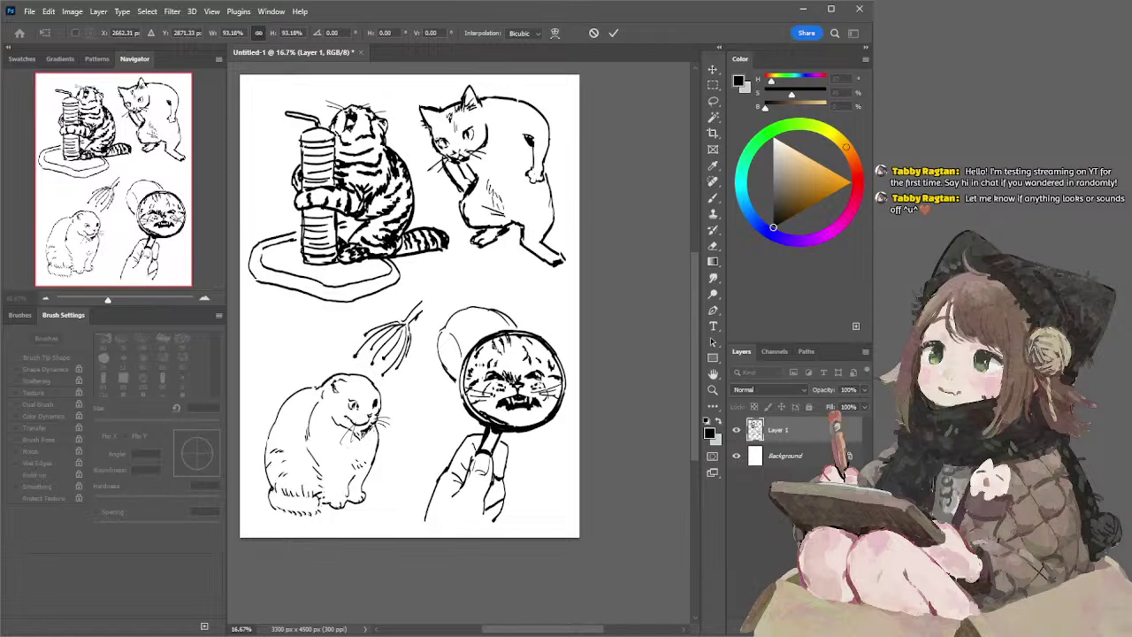
key(Return)
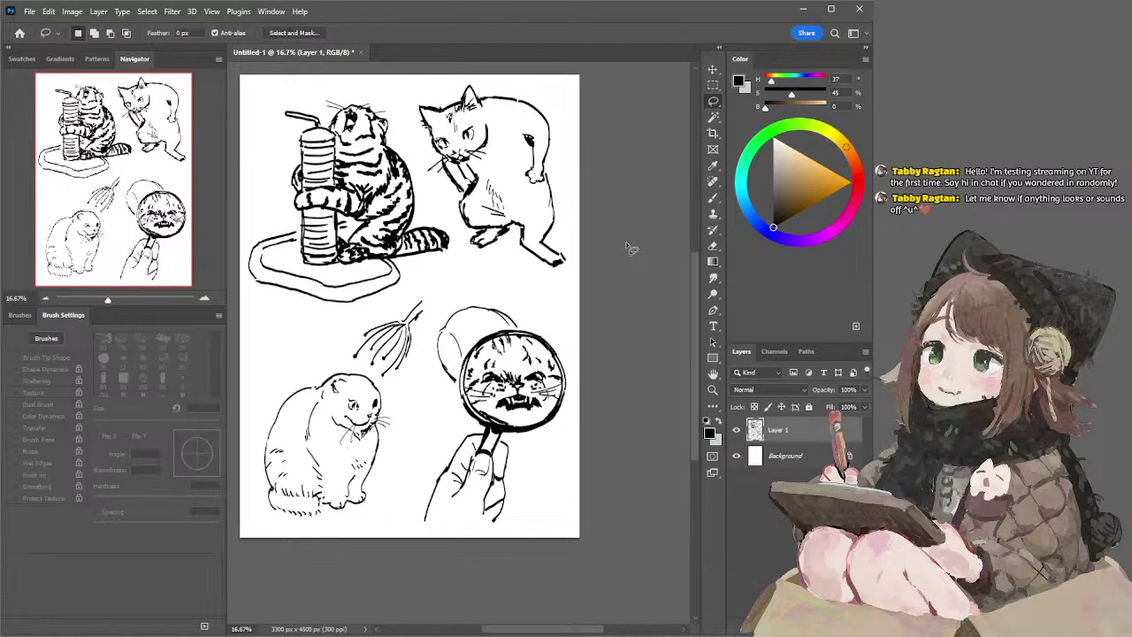
- Select the lower part of the rim with the handle and hand and nudge it slightly downward
key(b)
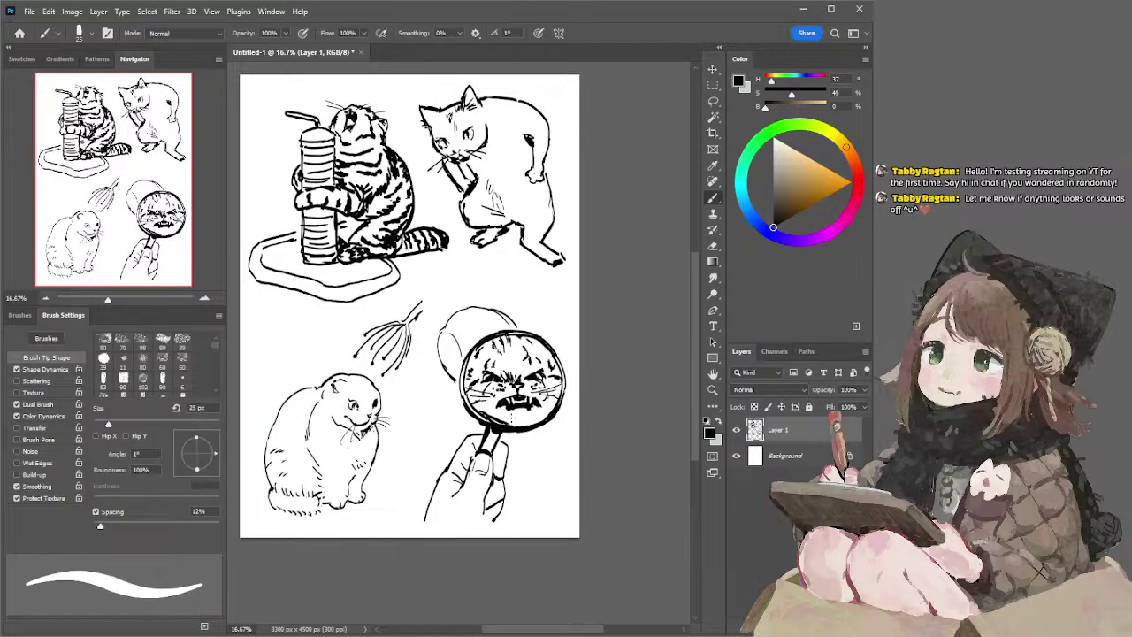
key(l)
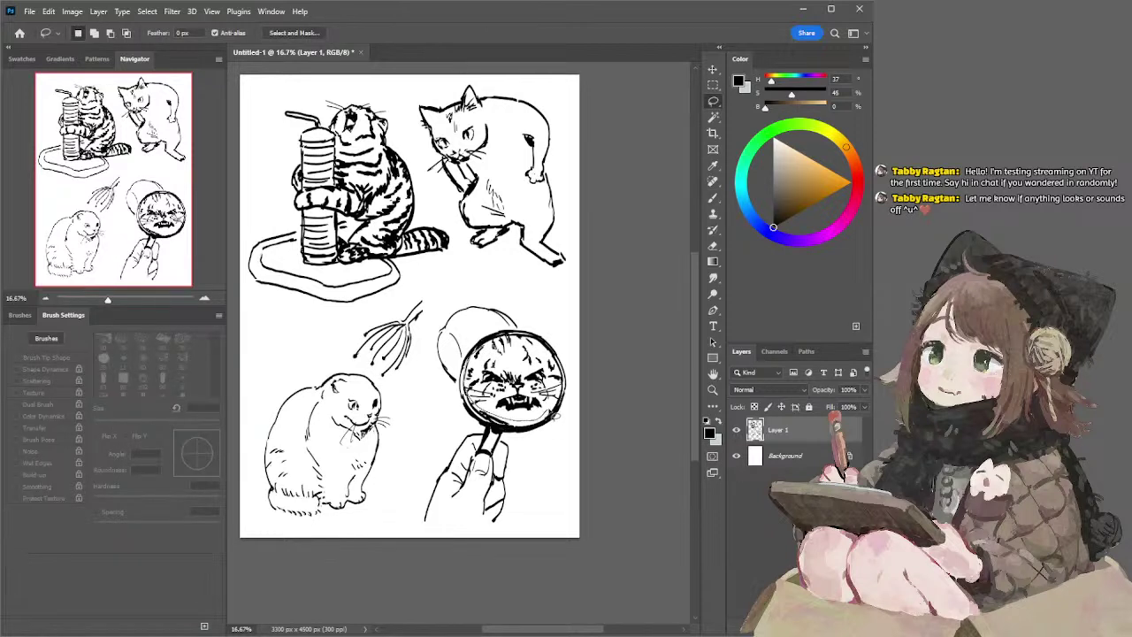
mouse_move(467, 412)
mouse_down()
mouse_move(472, 398)
mouse_move(497, 422)
mouse_move(548, 416)
mouse_move(563, 461)
mouse_move(455, 535)
mouse_move(422, 393)
mouse_up()
key(ctrl+Down)
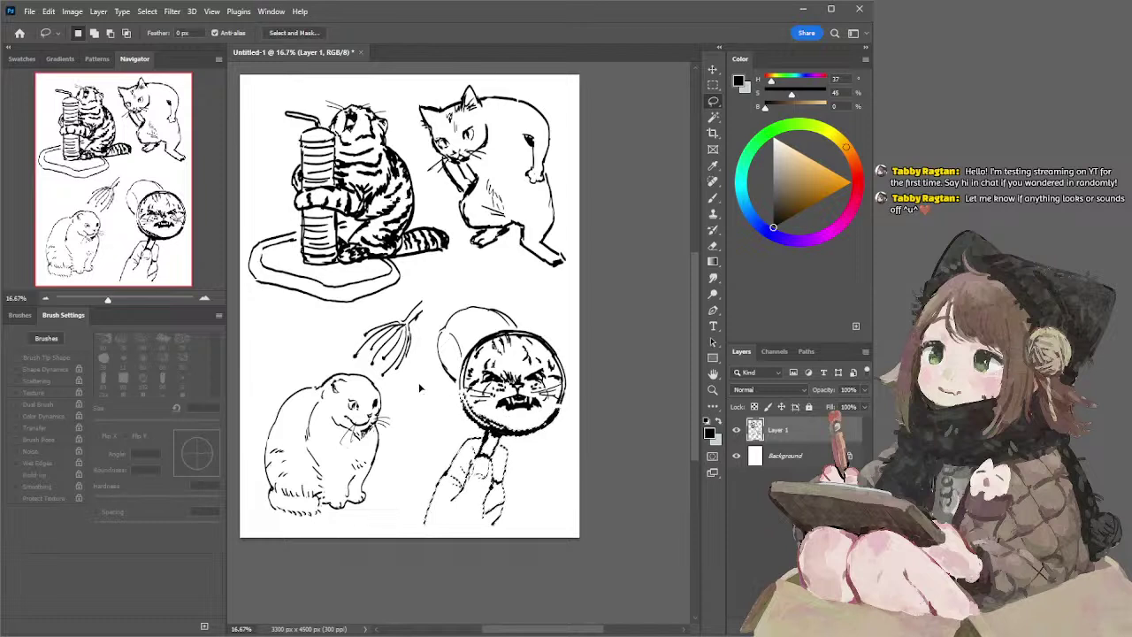
click(631, 251)
- Reconnect the broken circular rim with a 40 px brush and tidy its inner edge with the 100 px eraser
key(b)
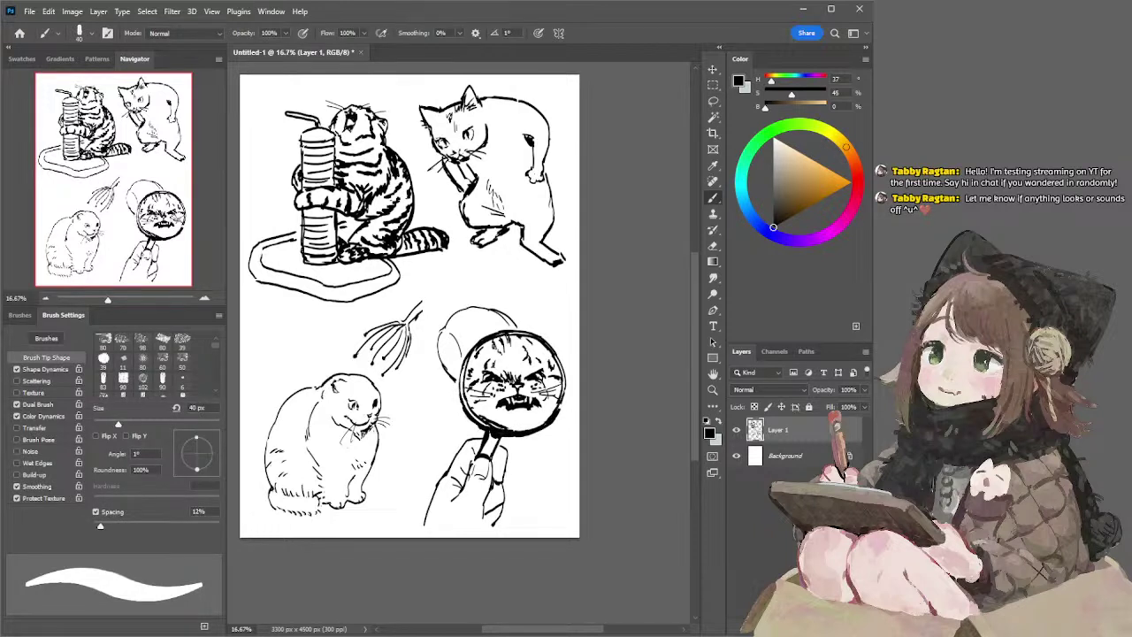
key(e)
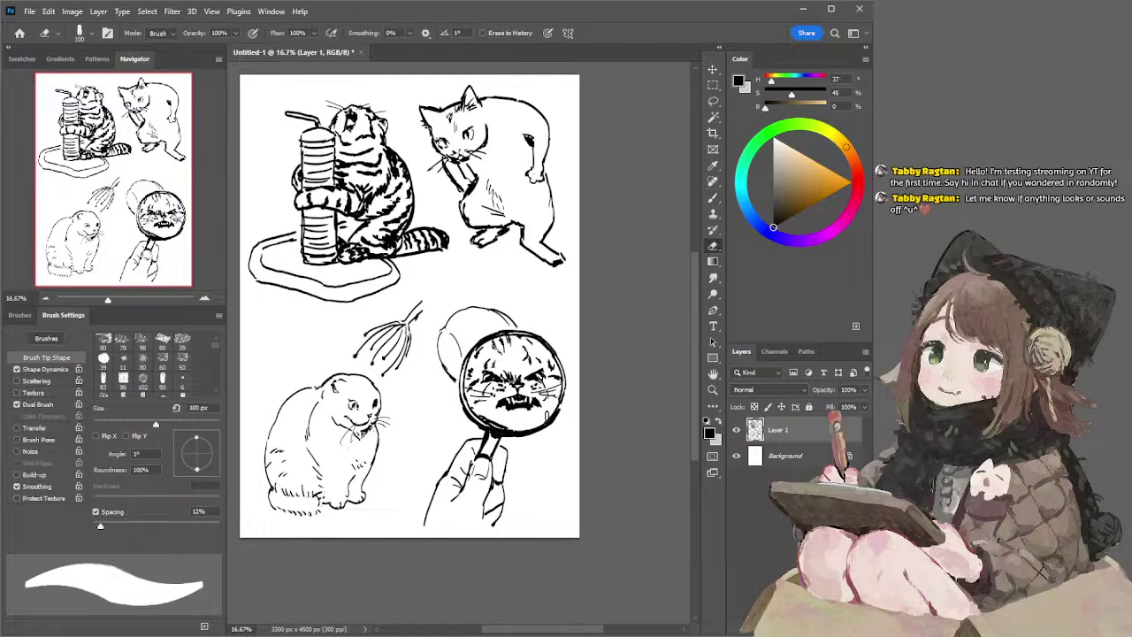
key(b)
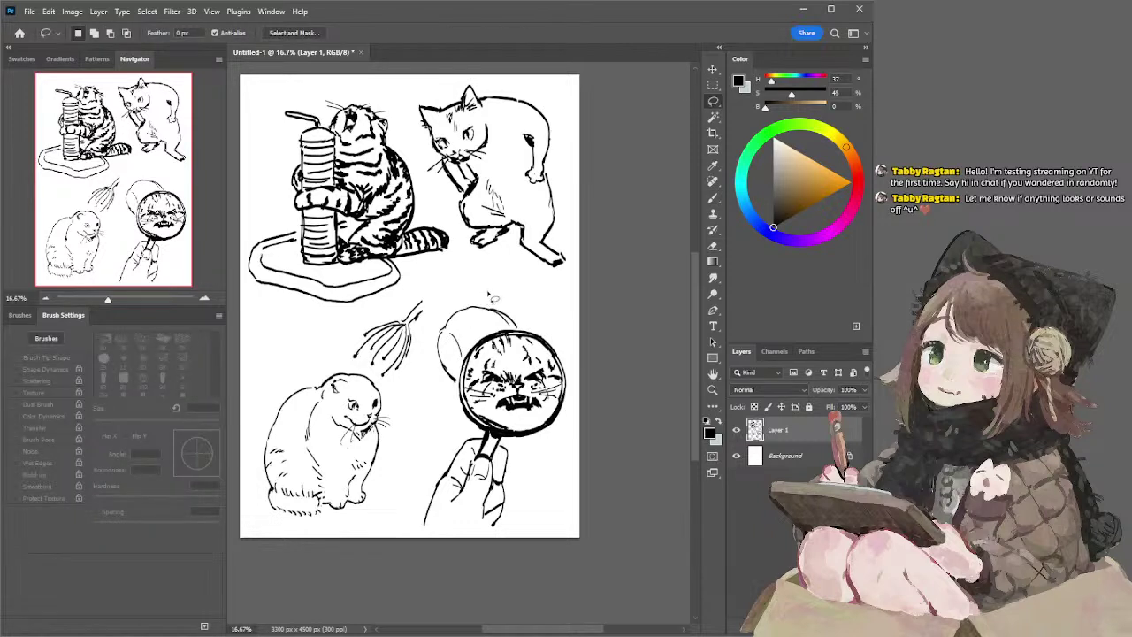
key(b)
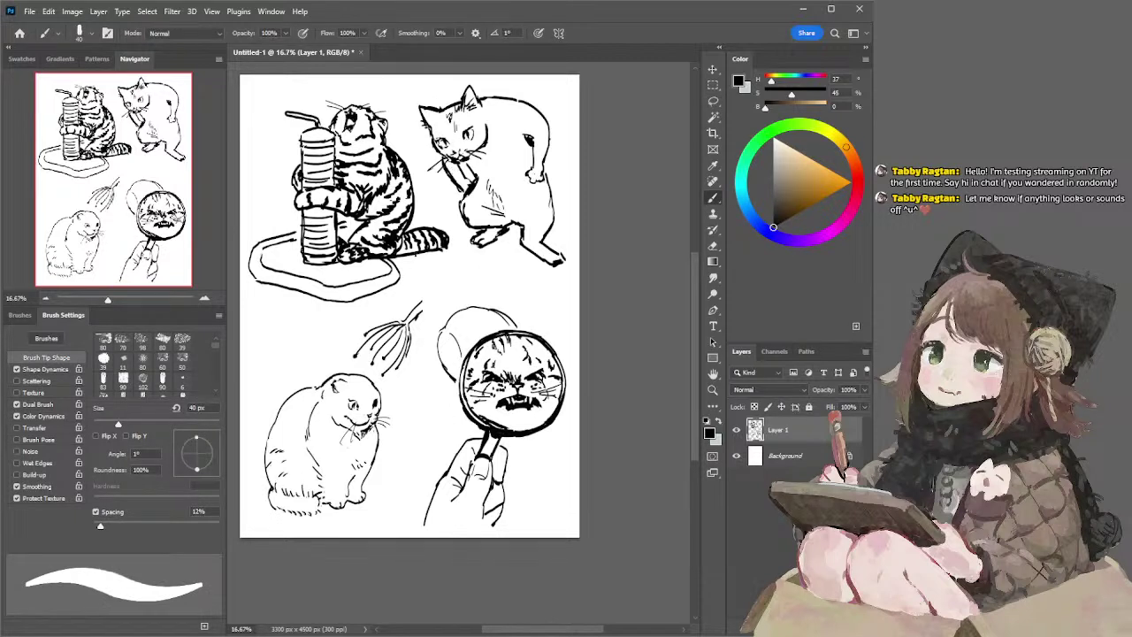
- Select the sitting cat and the tassel toy above it and shift them slightly to the left
key(l)
mouse_move(417, 285)
mouse_down()
mouse_move(313, 355)
mouse_move(258, 430)
mouse_move(250, 509)
mouse_move(334, 536)
mouse_move(405, 485)
mouse_move(419, 286)
mouse_up()
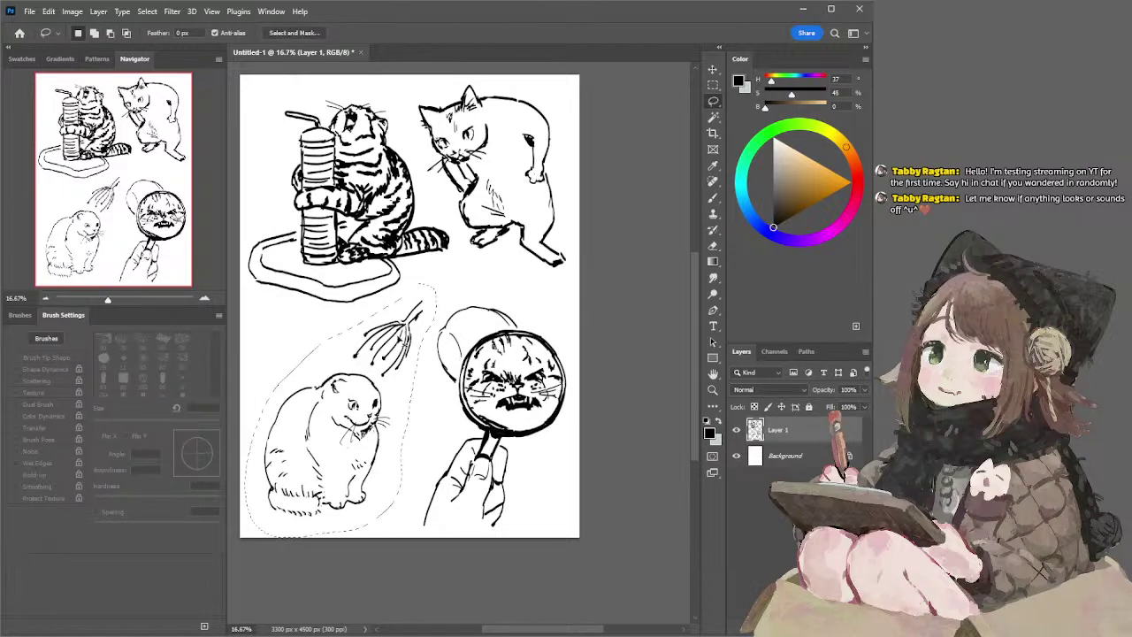
drag(404, 339, 400, 339)
drag(421, 274, 464, 306)
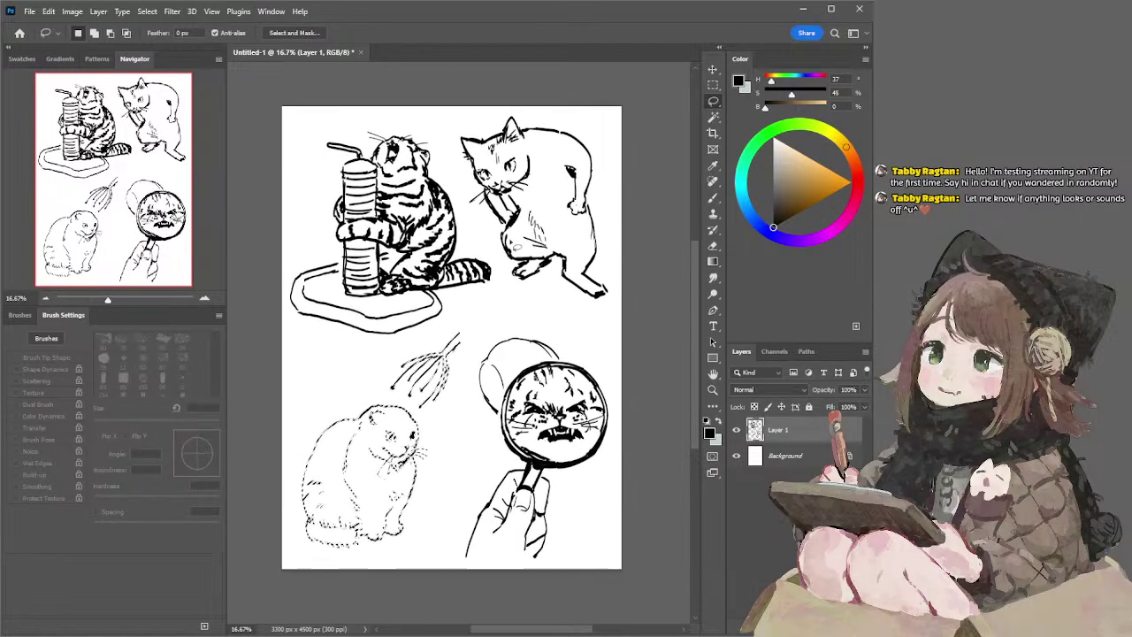
key(ctrl+d)
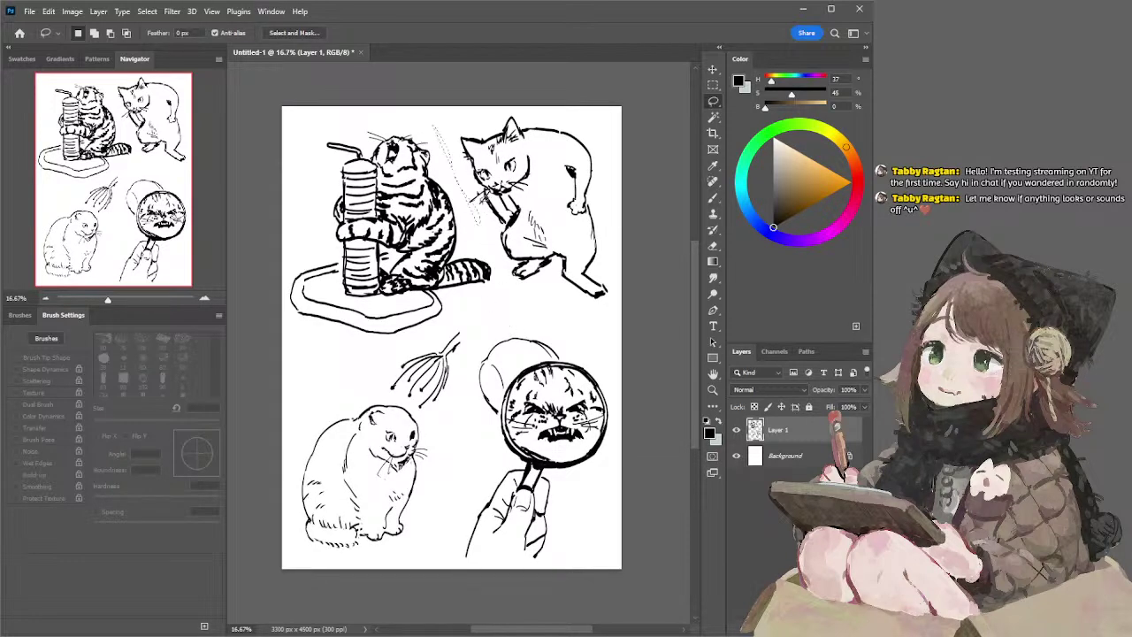
- Cut the striped cat with its scratching post onto a new layer and move it to the page's lower right
mouse_move(423, 117)
mouse_down()
mouse_move(500, 274)
mouse_move(460, 320)
mouse_move(403, 352)
mouse_move(278, 317)
mouse_move(350, 83)
mouse_up()
key(ctrl+x)
key(ctrl+v)
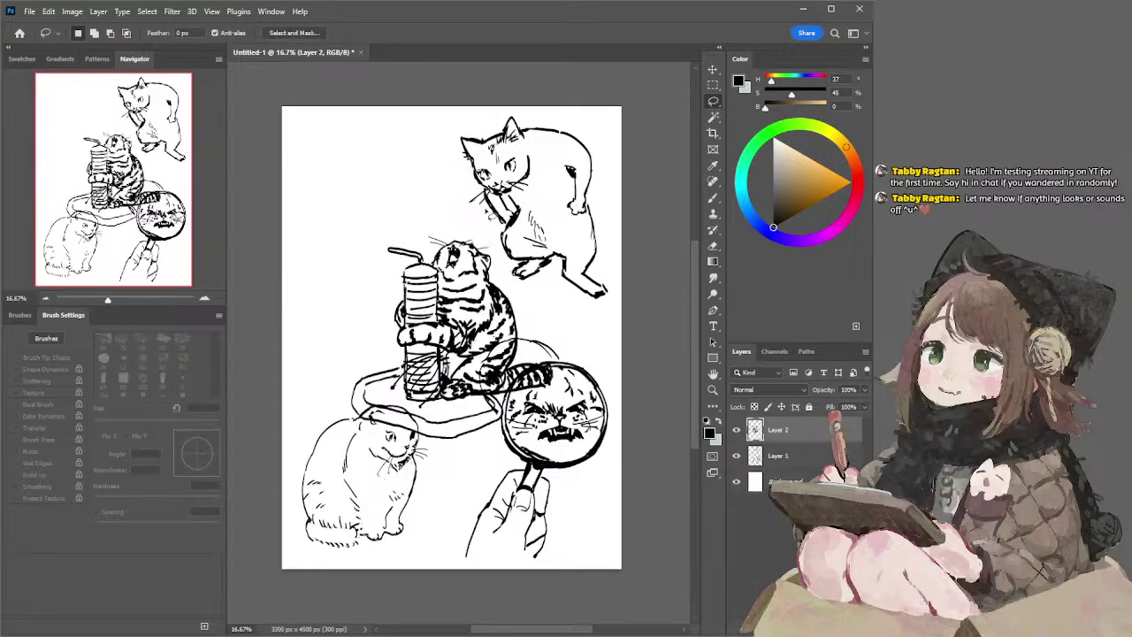
mouse_move(500, 298)
mouse_down()
mouse_move(562, 445)
mouse_move(557, 405)
mouse_up()
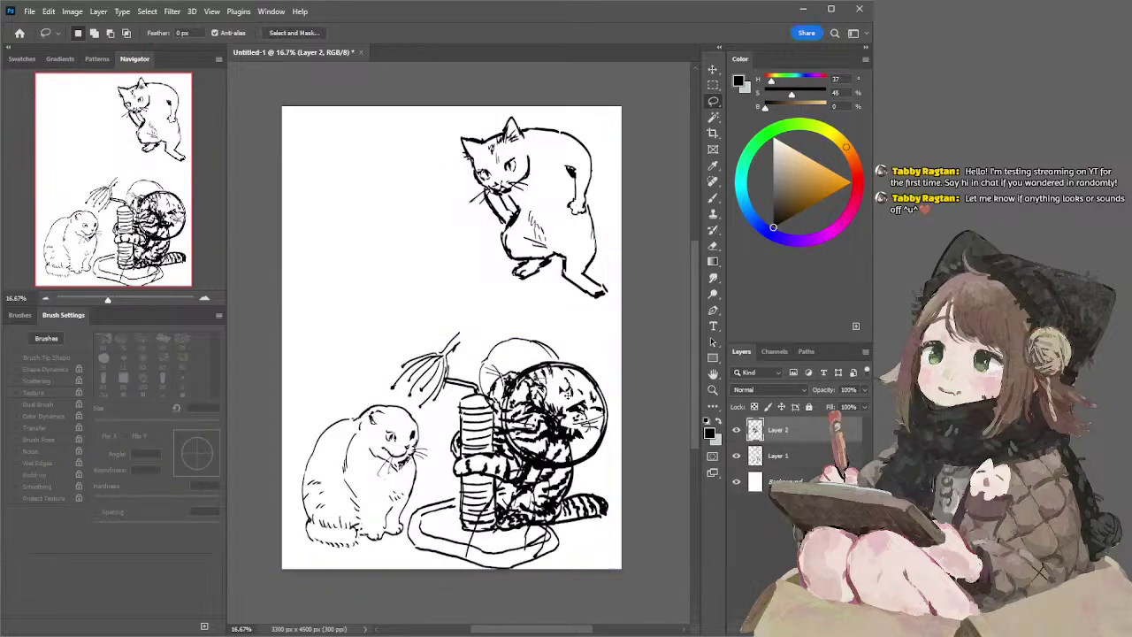
- Select the rimmed cat face and hand on Layer 1 and move them to the page's upper left
click(778, 455)
mouse_move(521, 310)
mouse_down()
mouse_move(469, 353)
mouse_move(438, 479)
mouse_move(493, 610)
mouse_move(671, 362)
mouse_move(587, 325)
mouse_up()
drag(564, 403, 390, 182)
key(ctrl+d)
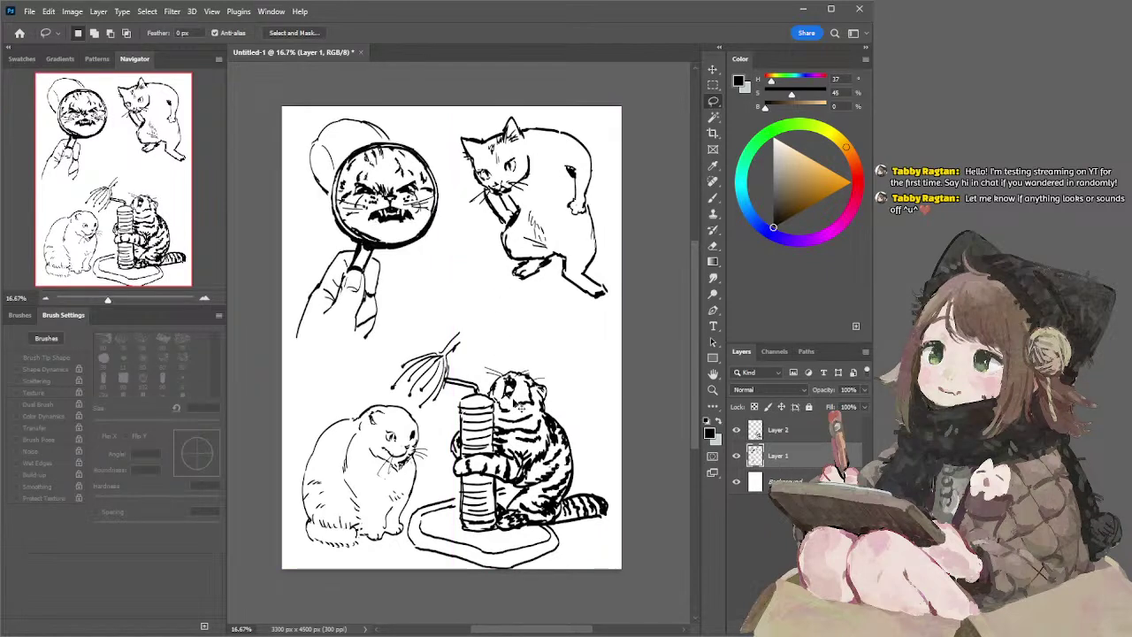
- Scale down the striped cat on Layer 2 and position it in the page's lower right corner
drag(555, 427, 570, 425)
key(v)
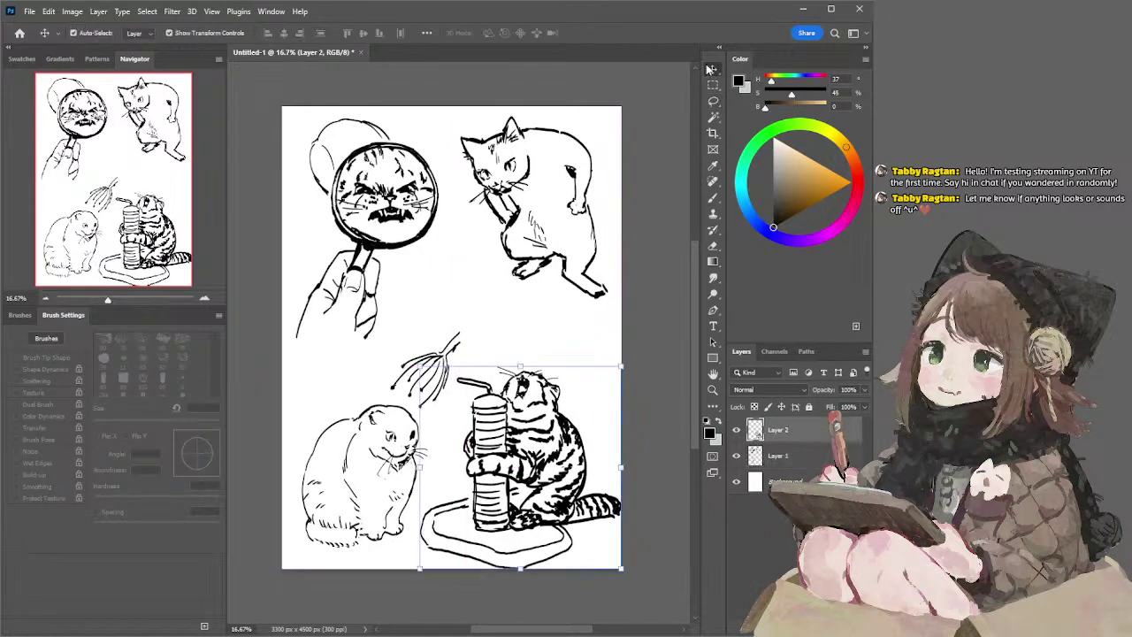
drag(421, 366, 448, 394)
mouse_move(538, 470)
mouse_down()
mouse_move(540, 451)
mouse_move(524, 457)
mouse_up()
drag(433, 380, 433, 381)
- Select the sitting cat and tassel toy on Layer 1, scale them down and place them in the lower left corner
key(l)
mouse_move(457, 318)
mouse_down()
mouse_move(467, 355)
mouse_move(434, 479)
mouse_move(388, 556)
mouse_move(242, 517)
mouse_move(331, 367)
mouse_move(421, 314)
mouse_up()
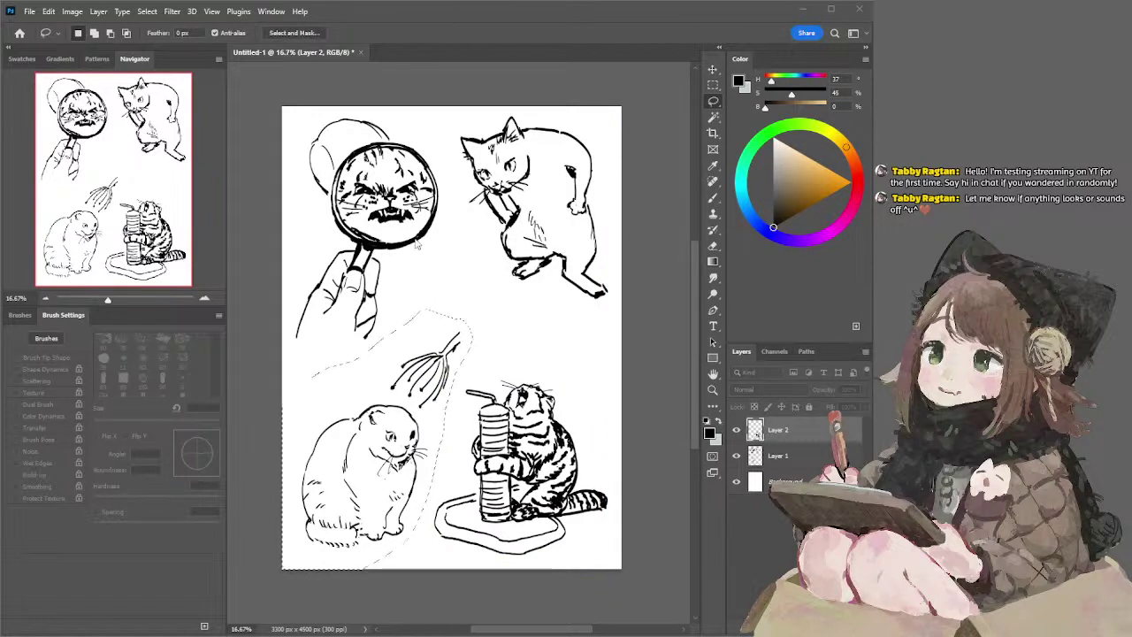
key(ctrl+d)
ctrl+click(393, 388)
mouse_move(434, 309)
mouse_down()
mouse_move(324, 403)
mouse_move(282, 550)
mouse_move(376, 581)
mouse_move(420, 534)
mouse_move(477, 323)
mouse_move(467, 296)
mouse_move(447, 335)
mouse_up()
key(ctrl+t)
key(Return)
key(ctrl+d)
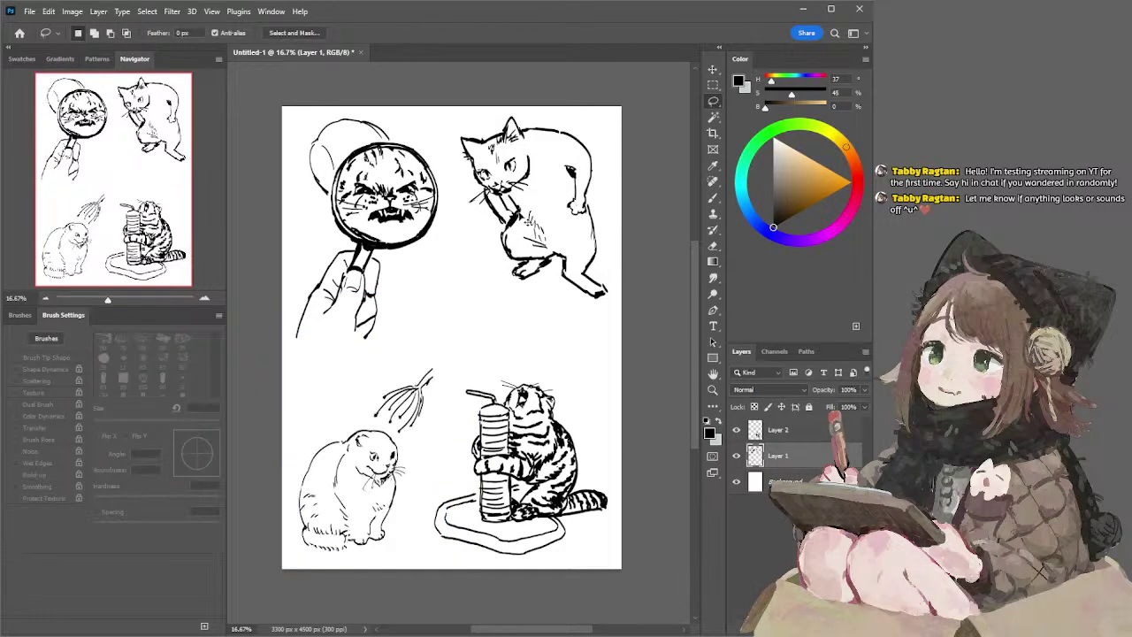
- Select the hunched cat at the upper right and move it down above the striped cat
mouse_move(478, 116)
mouse_down()
mouse_move(454, 170)
mouse_move(580, 345)
mouse_move(598, 108)
mouse_move(580, 110)
mouse_up()
mouse_move(541, 221)
mouse_down()
mouse_move(509, 270)
mouse_move(533, 300)
mouse_up()
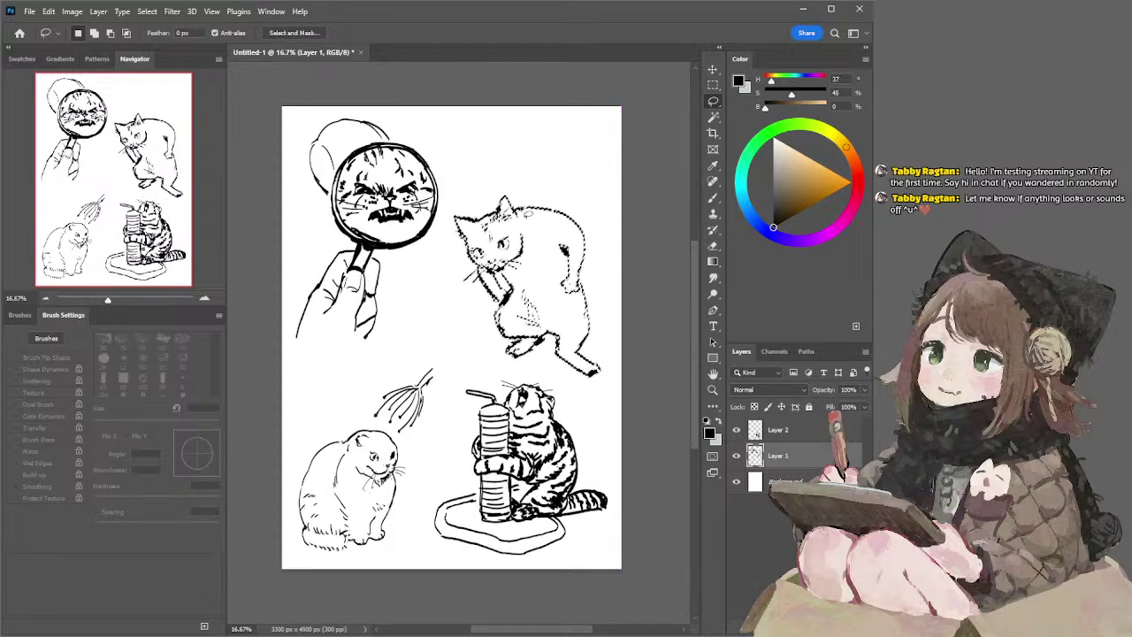
key(ctrl+d)
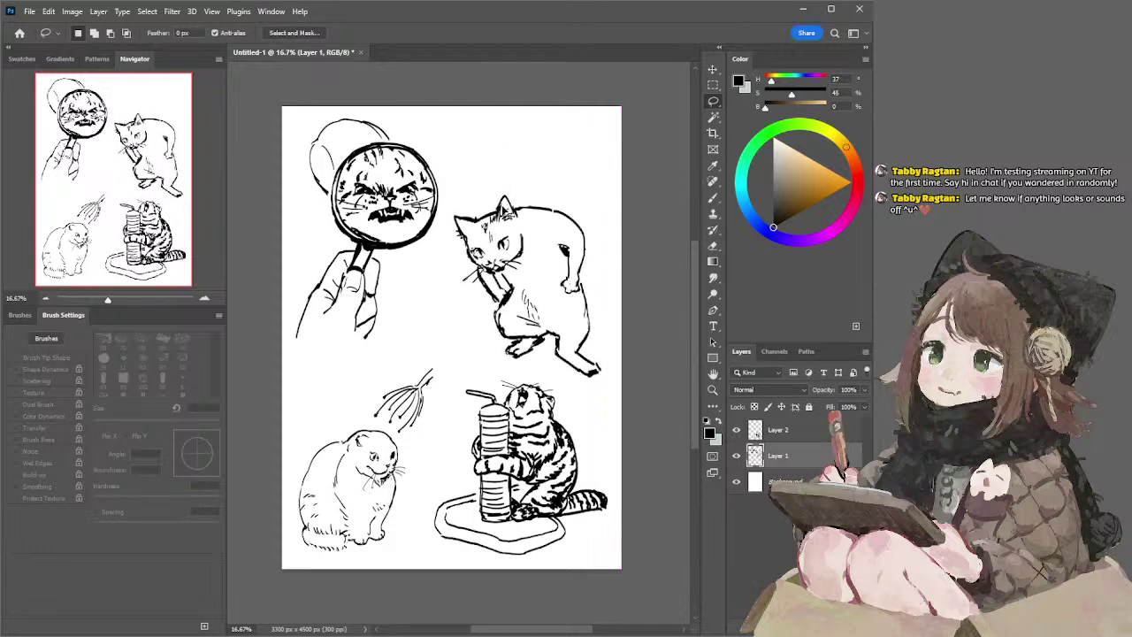
- Scale the hunched cat to about 65% and reposition it just above the striped cat
mouse_move(497, 176)
mouse_down()
mouse_move(451, 209)
mouse_move(459, 305)
mouse_move(510, 364)
mouse_move(582, 392)
mouse_move(648, 345)
mouse_move(584, 162)
mouse_up()
click(713, 69)
drag(537, 156, 561, 243)
mouse_move(541, 310)
mouse_down()
mouse_move(460, 331)
mouse_move(548, 332)
mouse_move(549, 298)
mouse_up()
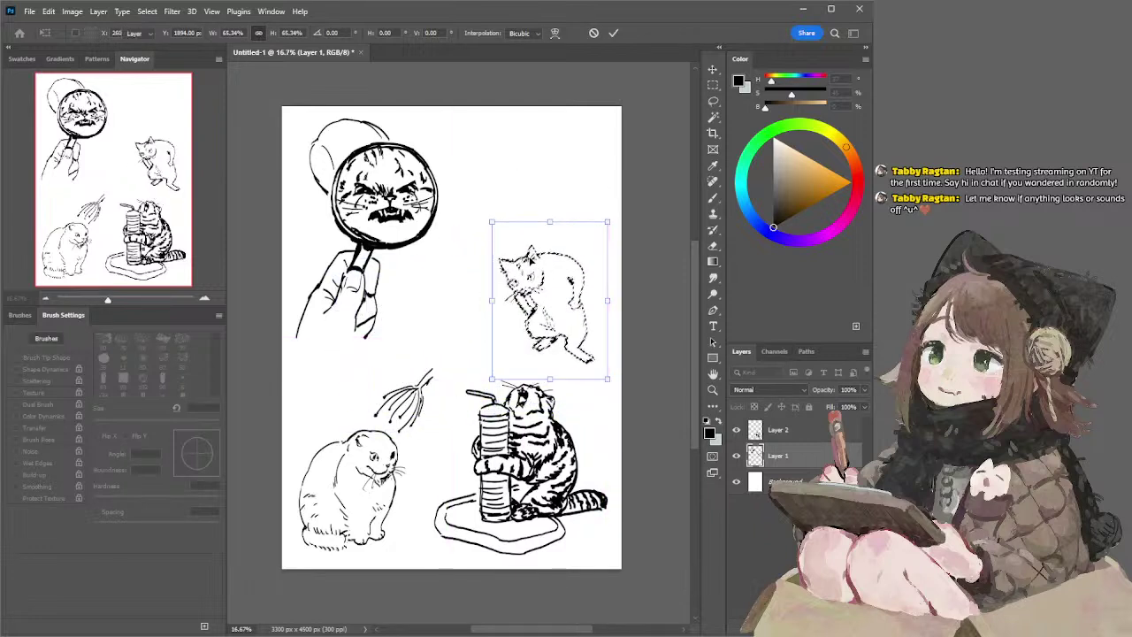
key(Return)
key(l)
click(635, 246)
mouse_move(540, 221)
mouse_down()
mouse_move(502, 239)
mouse_move(517, 345)
mouse_move(616, 291)
mouse_move(591, 237)
mouse_up()
mouse_move(564, 297)
mouse_down()
mouse_move(516, 297)
mouse_move(568, 288)
mouse_up()
- Scale the rimmed cat face and hand to about 68% and move them down above the sitting cat
mouse_move(393, 108)
mouse_down()
mouse_move(421, 115)
mouse_move(300, 379)
mouse_move(318, 107)
mouse_move(372, 107)
mouse_up()
click(713, 70)
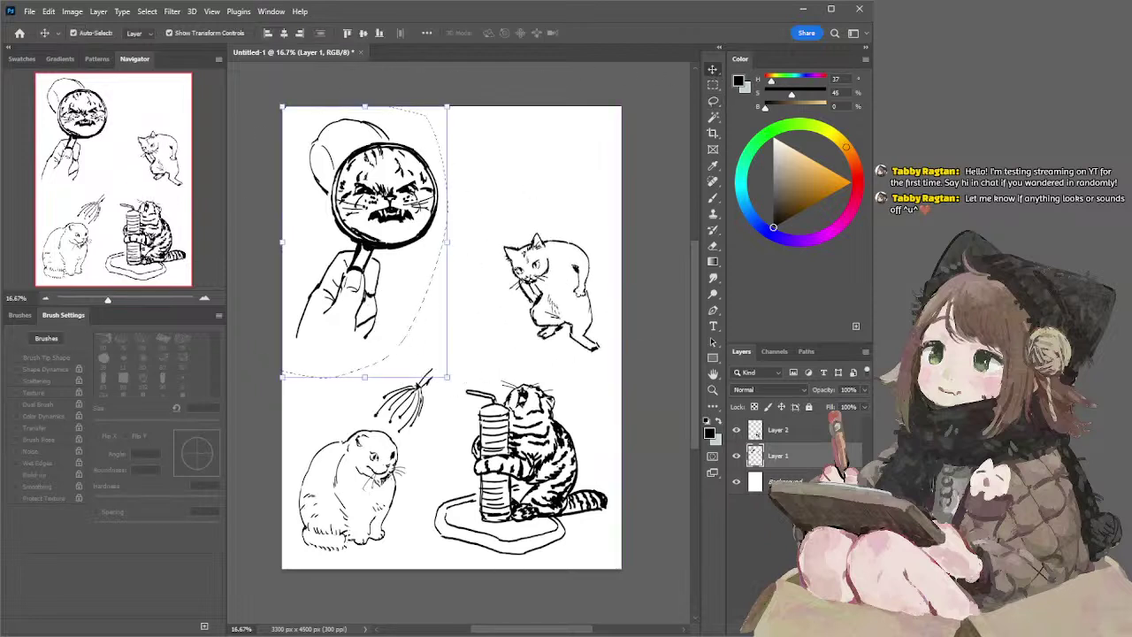
mouse_move(447, 376)
mouse_down()
mouse_move(386, 285)
mouse_move(393, 293)
mouse_up()
mouse_move(363, 190)
mouse_down()
mouse_move(377, 324)
mouse_move(365, 335)
mouse_up()
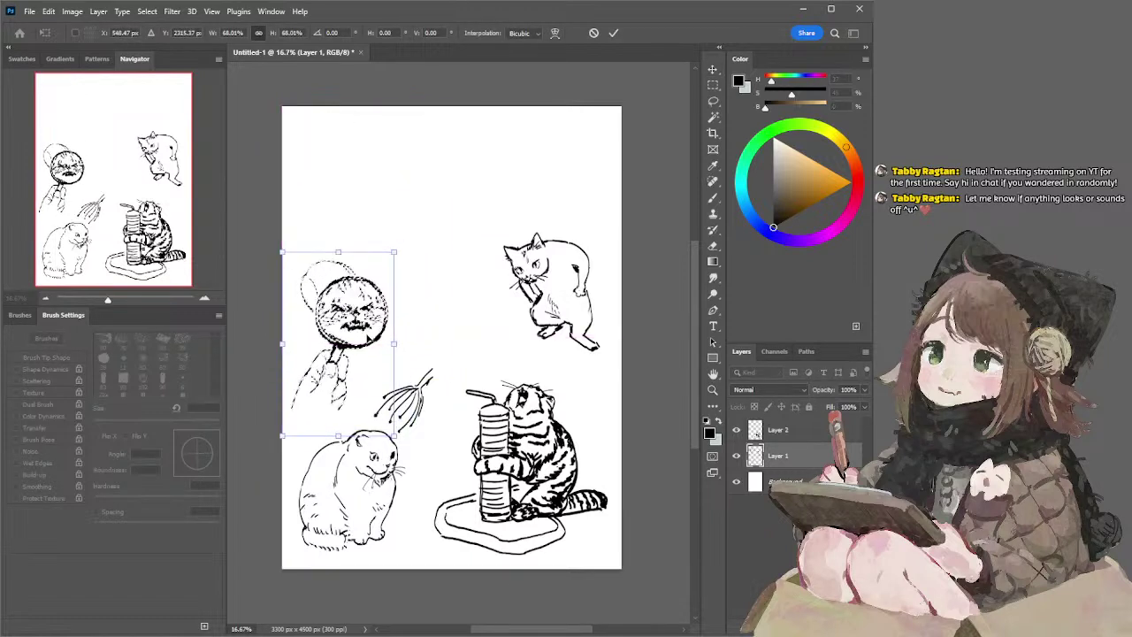
key(Return)
key(ctrl+d)
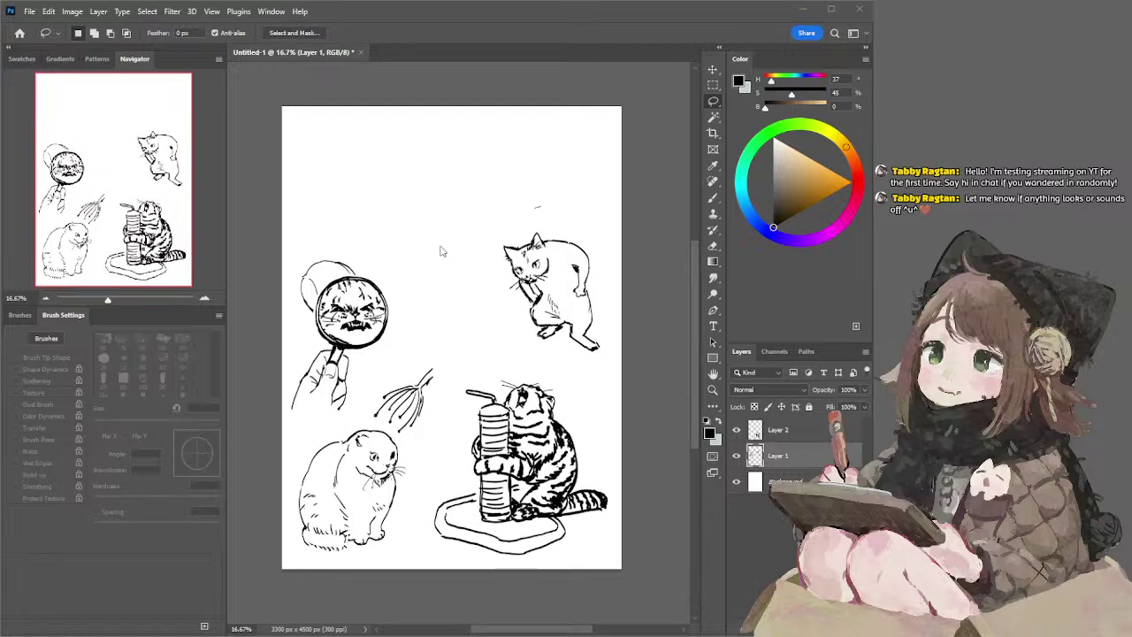
- Remove the stray mark above the hunched cat on Layer 2
key(alt+bracketright)
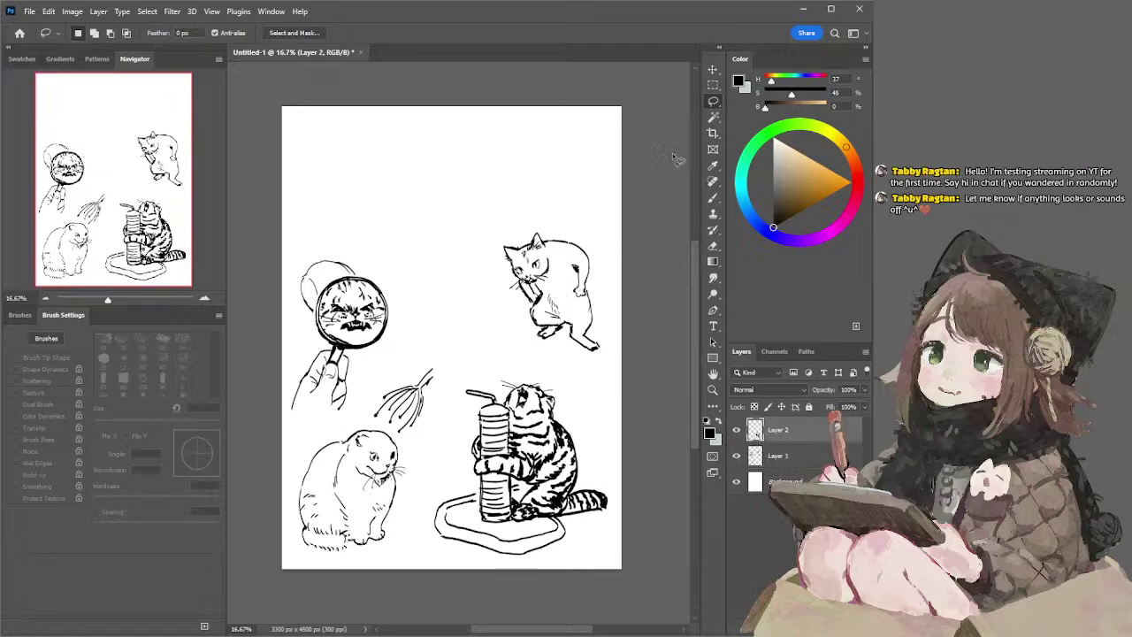
click(713, 69)
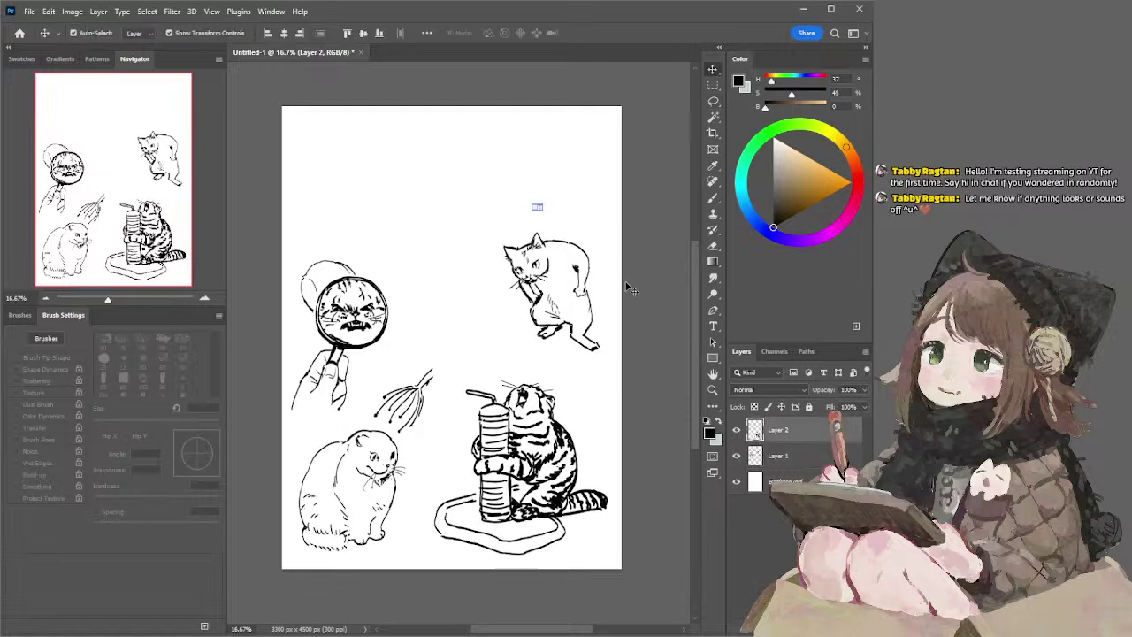
key(l)
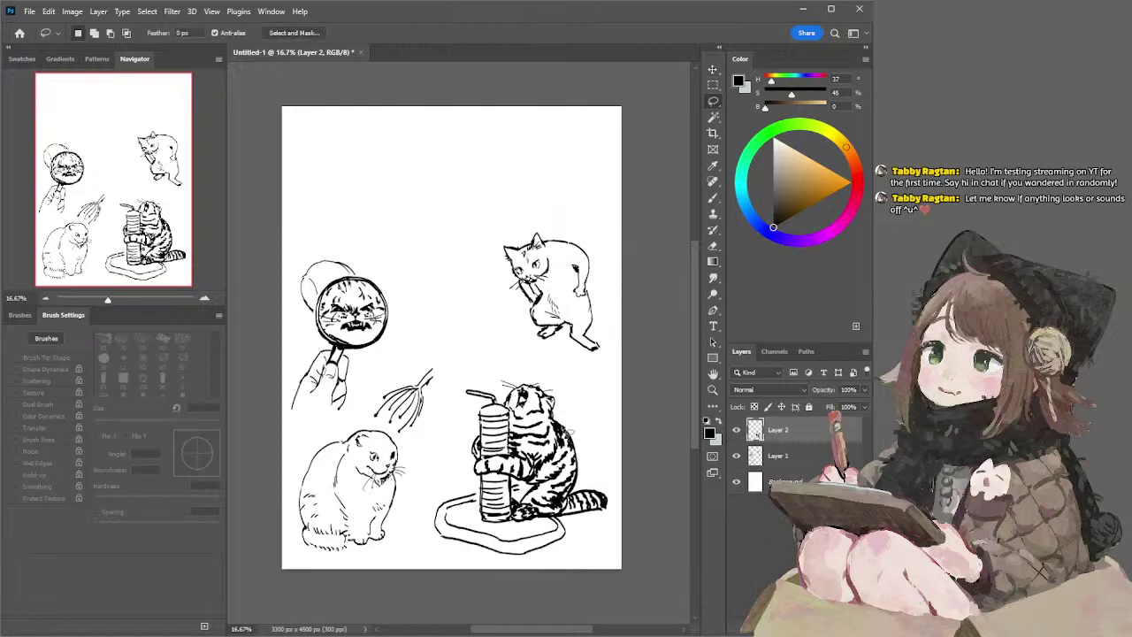
- Scale the striped cat on its base to about 75% and place it beside the sitting cat
mouse_move(530, 359)
mouse_down()
mouse_move(444, 442)
mouse_move(609, 478)
mouse_move(583, 366)
mouse_move(533, 429)
mouse_up()
key(ctrl+t)
drag(522, 477, 480, 477)
key(Return)
key(ctrl+d)
- Select the hunched cat on Layer 1 and move it down beside the striped cat
mouse_move(578, 271)
mouse_down()
mouse_move(582, 384)
mouse_move(579, 271)
mouse_up()
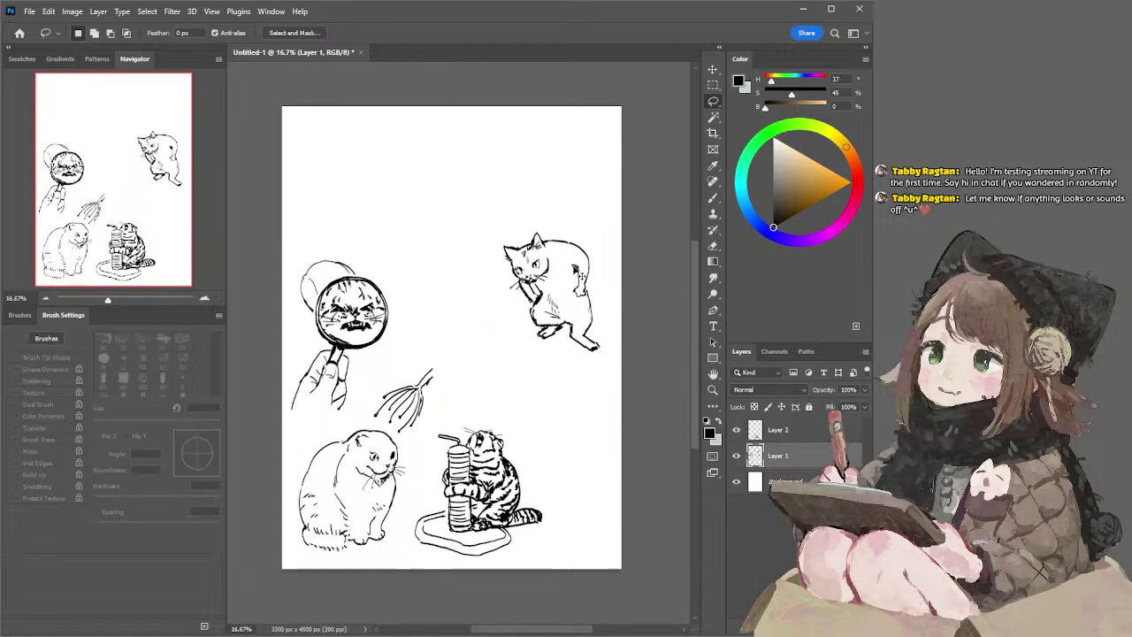
mouse_move(533, 212)
mouse_down()
mouse_move(557, 409)
mouse_move(532, 214)
mouse_up()
drag(557, 292, 564, 444)
key(ctrl+d)
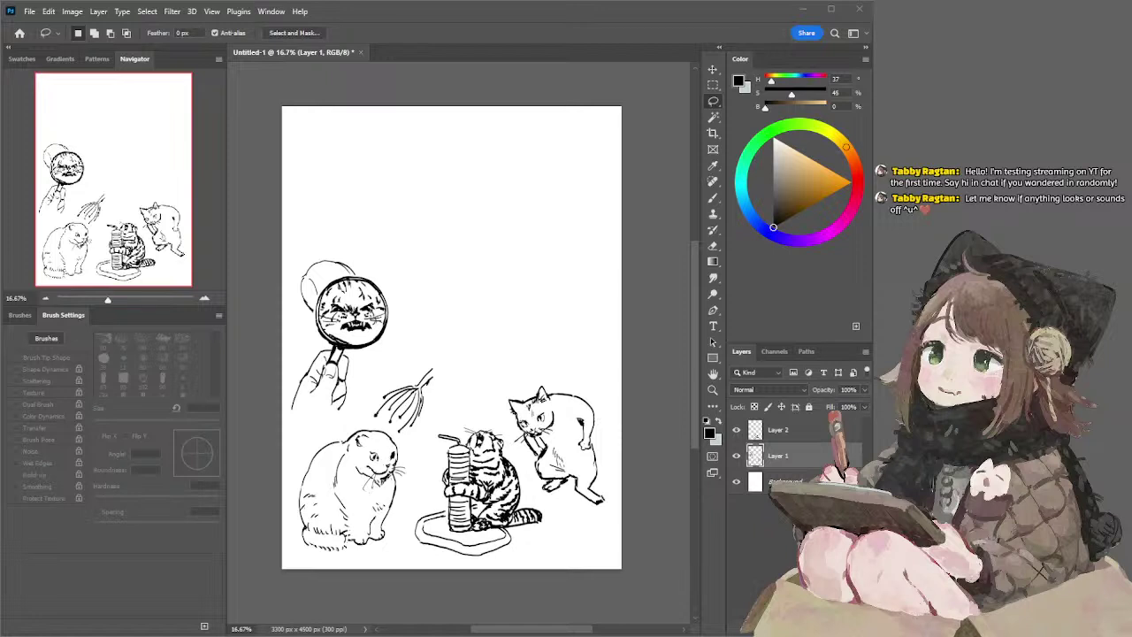
- Touch up the sitting cat's chest and front-leg contour using a lasso selection
key(e)
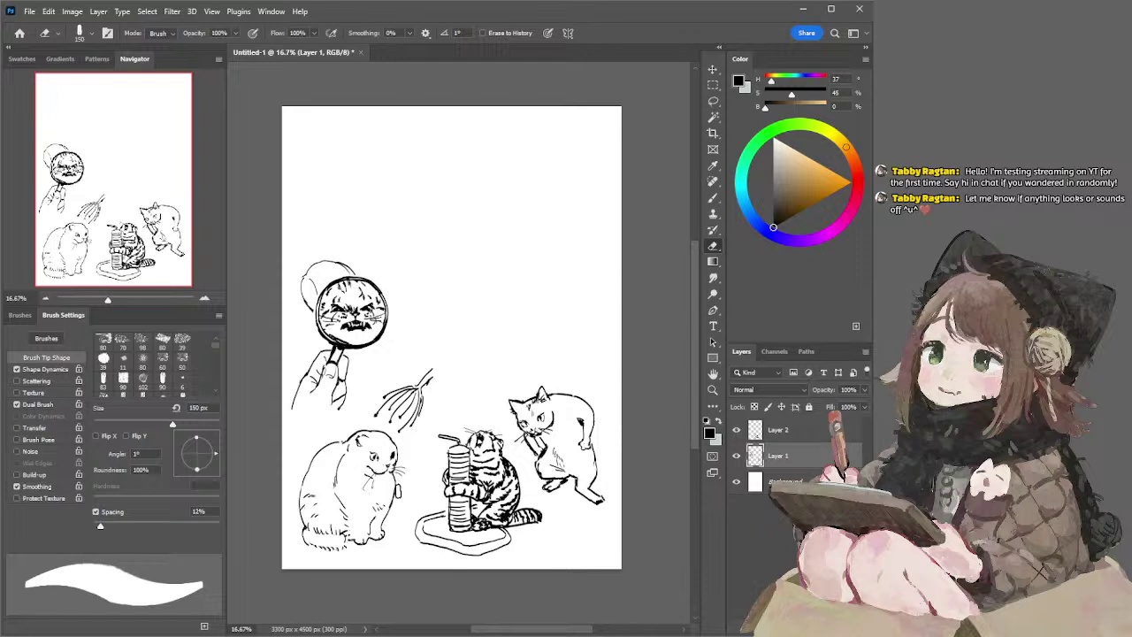
key(l)
mouse_move(396, 483)
mouse_down()
mouse_move(363, 527)
mouse_move(375, 562)
mouse_move(408, 485)
mouse_up()
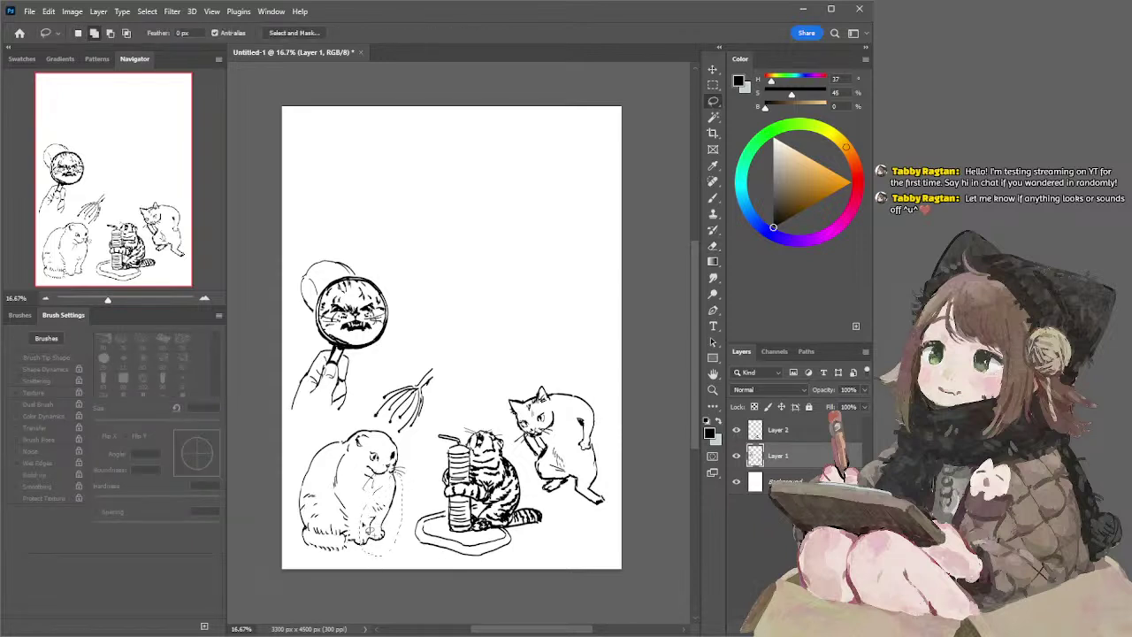
key(Delete)
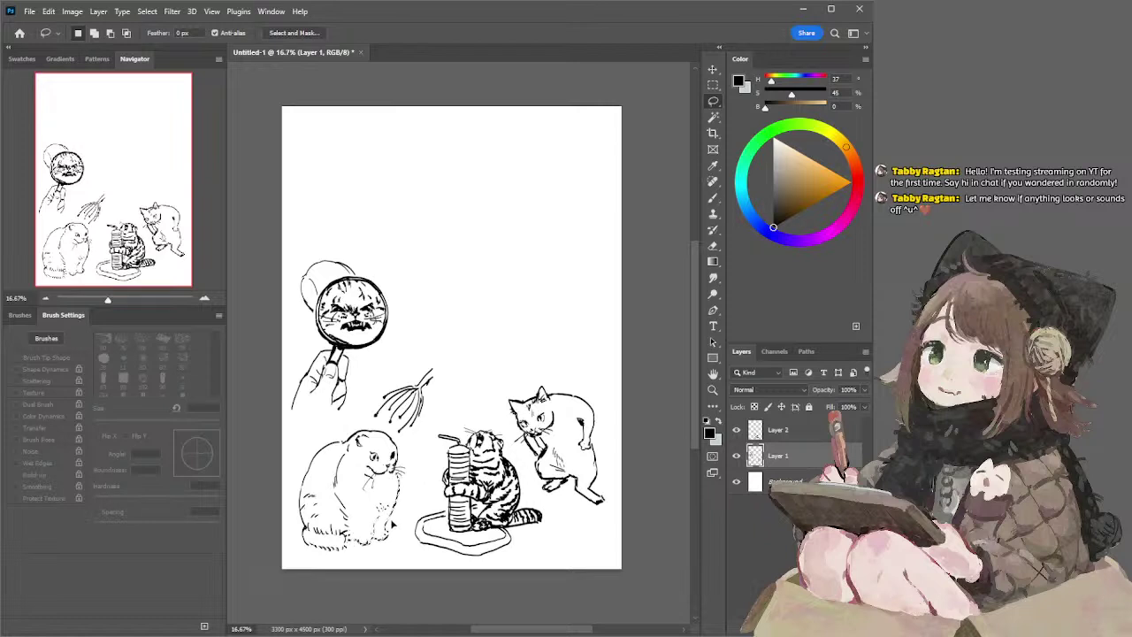
- Draw the left ear and crown of a new large cat head in the page's upper area with a 35 px brush
key(e)
key(b)
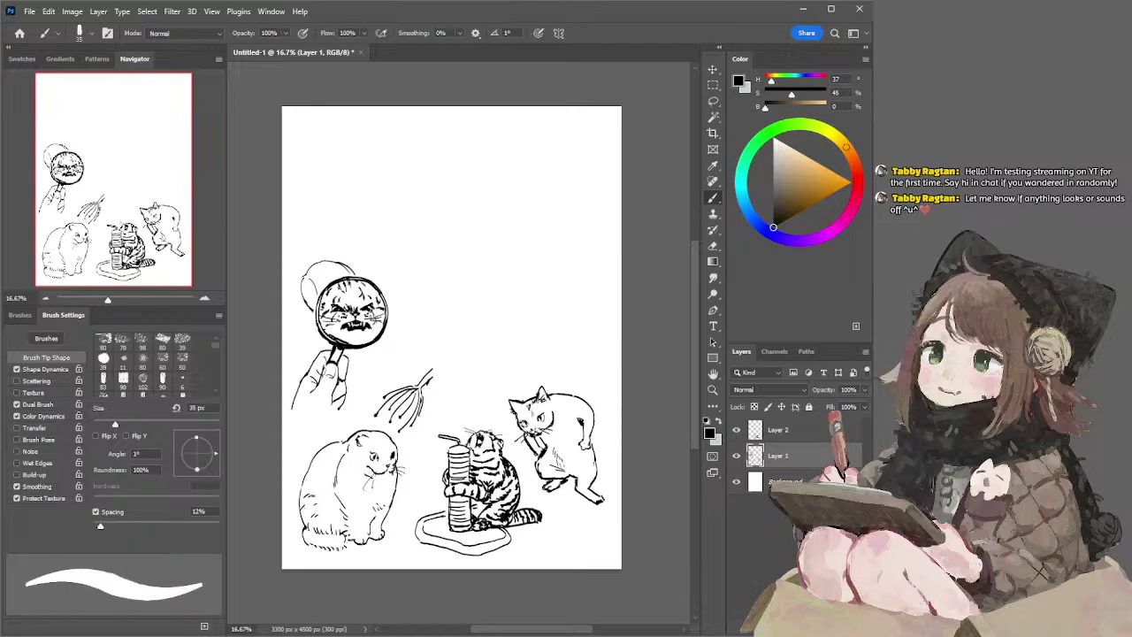
scroll(451, 336, down, 7)
scroll(451, 336, up, 6)
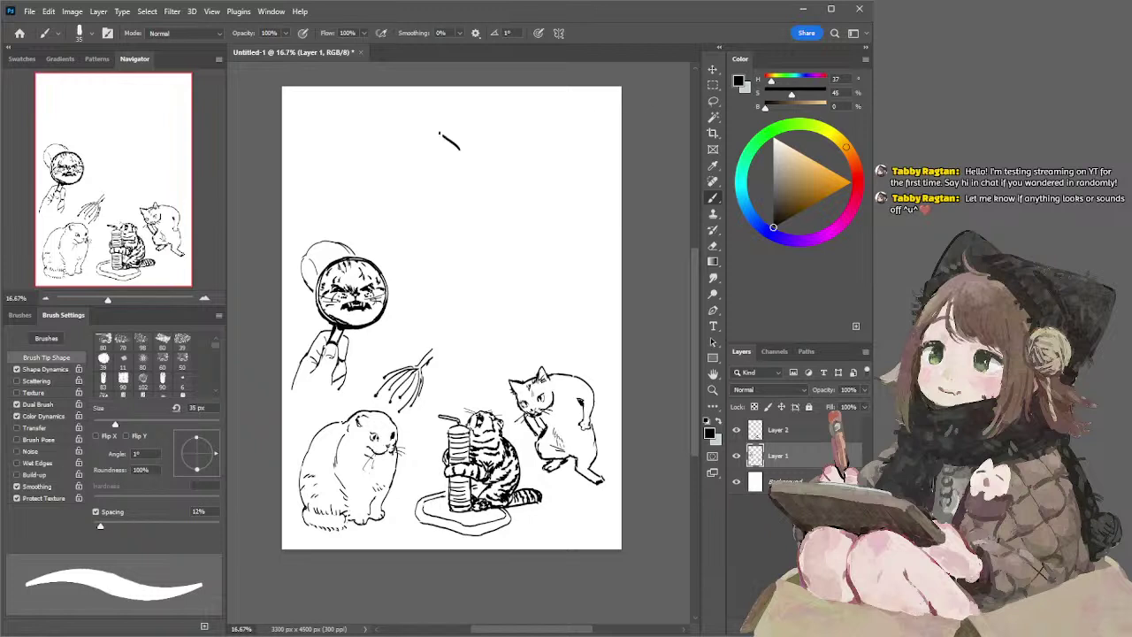
mouse_move(463, 151)
mouse_down()
mouse_move(409, 130)
mouse_move(415, 191)
mouse_move(443, 160)
mouse_up()
key(ctrl+z)
key(ctrl+z)
drag(455, 159, 412, 164)
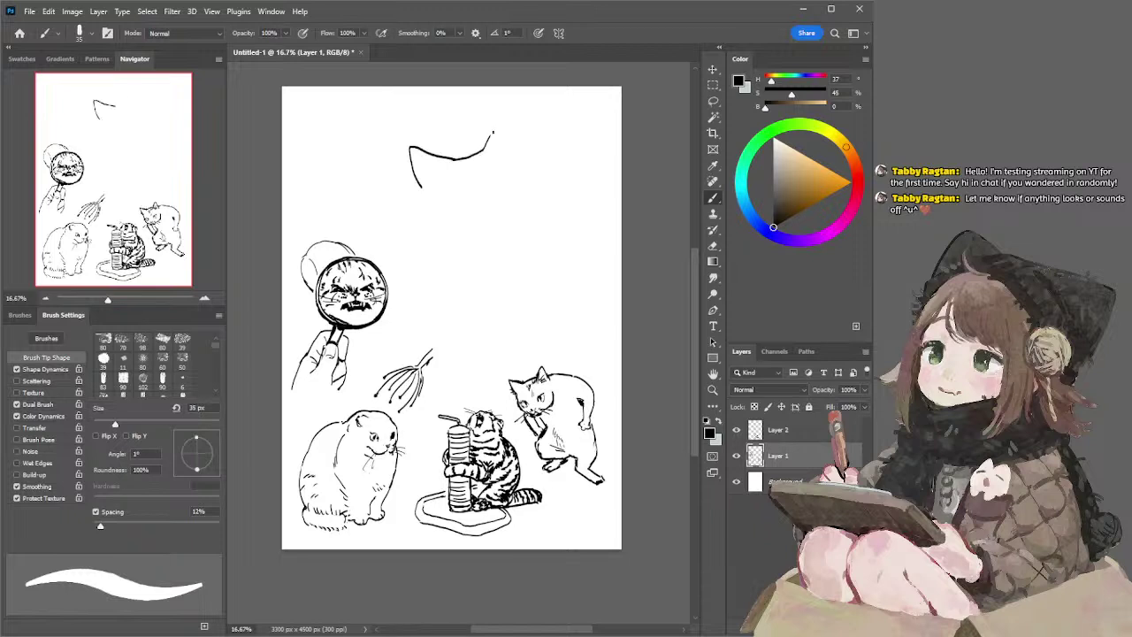
- Draw the large cat head's right ear and the upper right side of the face, redoing unsatisfactory strokes
key(ctrl+z)
key(e)
drag(504, 135, 518, 166)
key(b)
key(ctrl+z)
key(ctrl+z)
mouse_move(518, 163)
mouse_down()
mouse_move(542, 203)
mouse_move(532, 231)
mouse_up()
key(ctrl+z)
key(ctrl+z)
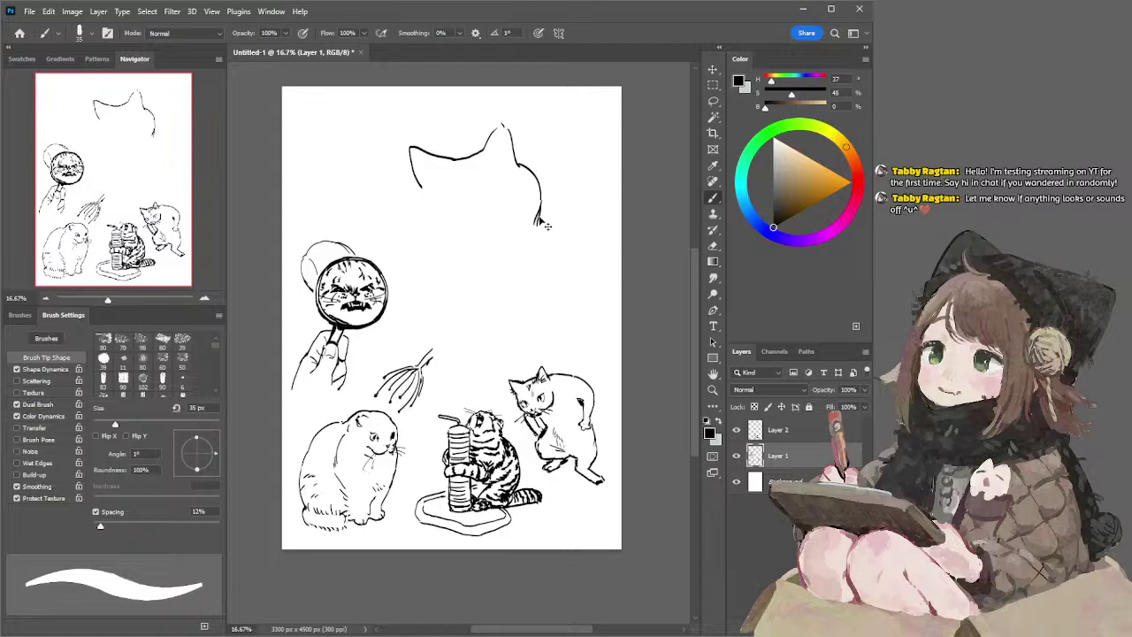
- Extend the right cheek contour down to the jaw and add a short line below the left ear
key(ctrl+z)
drag(536, 222, 529, 245)
key(ctrl+z)
key(ctrl+z)
drag(419, 190, 417, 202)
- Draw the large cat face's two squinting eyes and small nose, trimming the strokes with the Eraser
key(ctrl+z)
key(e)
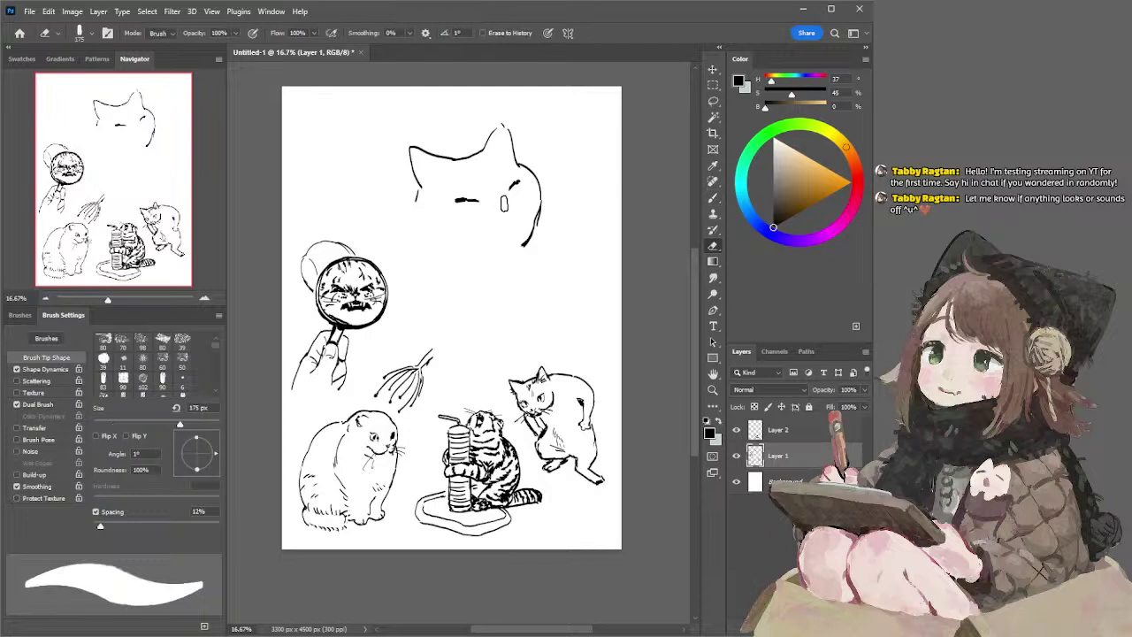
key(b)
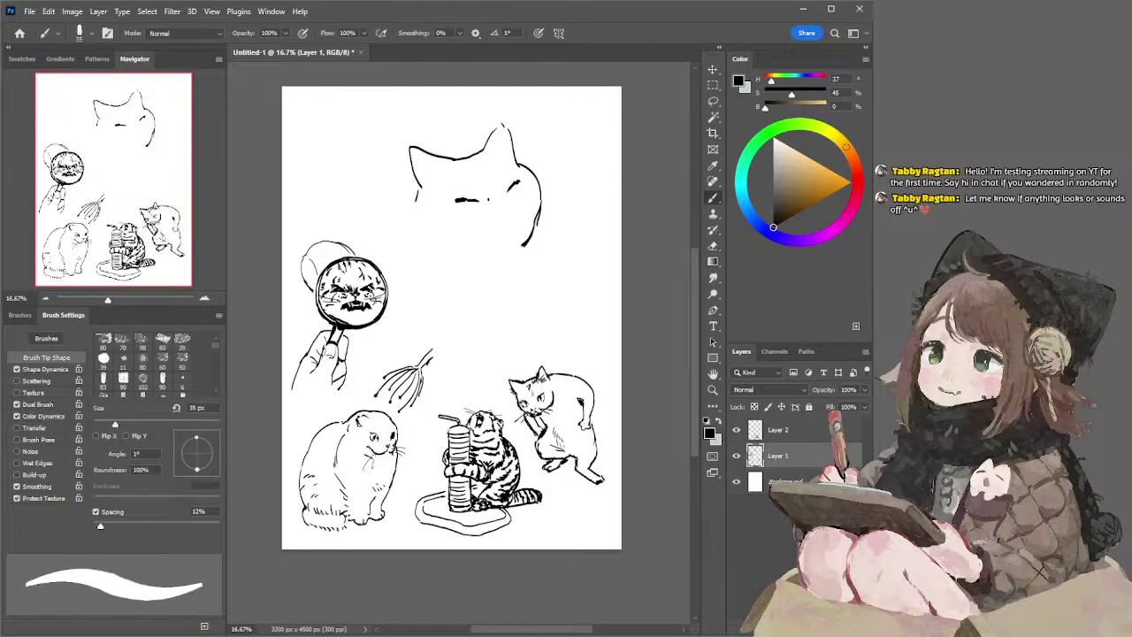
key(e)
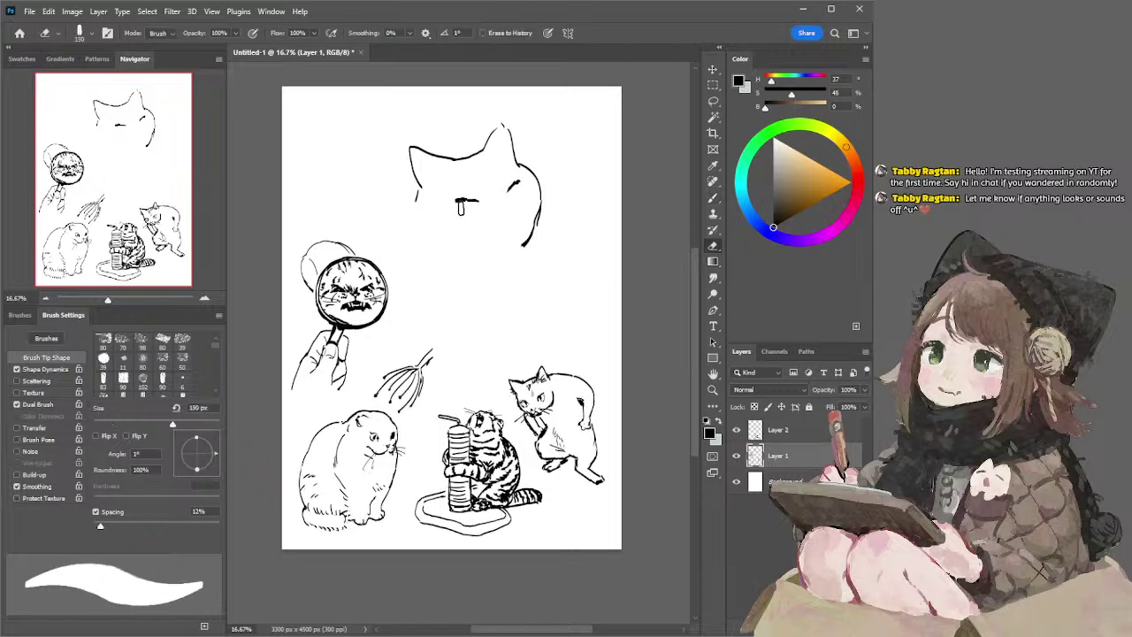
key(b)
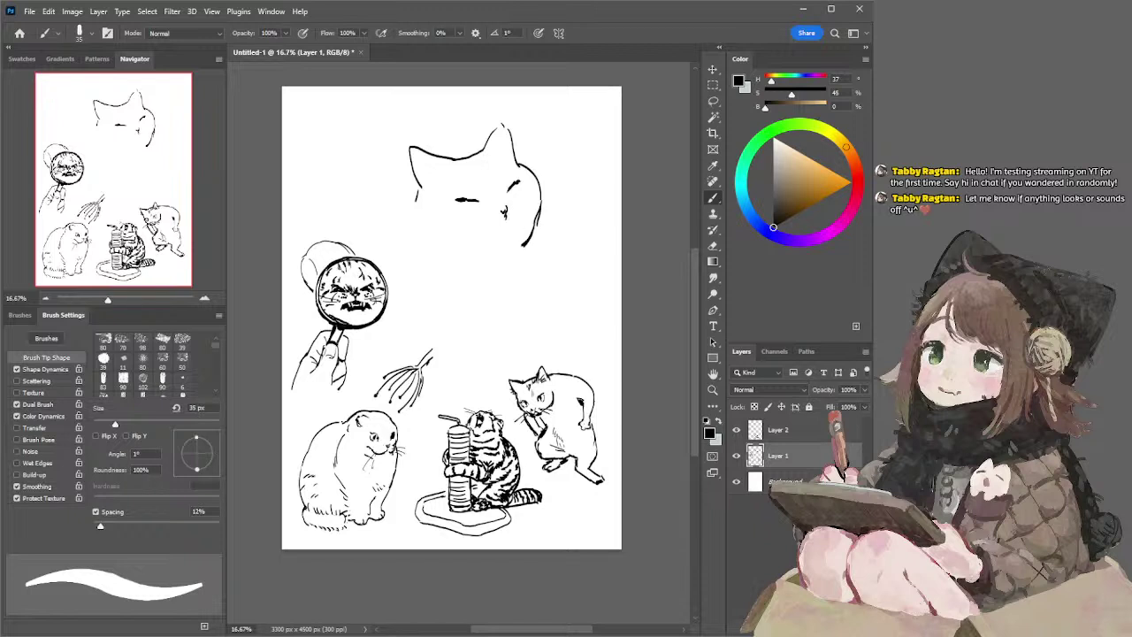
- Draw the muzzle line below the nose and the thick upper edge of the wide mouth
drag(505, 215, 528, 217)
key(ctrl+z)
mouse_move(508, 221)
mouse_down()
mouse_move(464, 235)
mouse_move(497, 227)
mouse_up()
drag(501, 231, 529, 215)
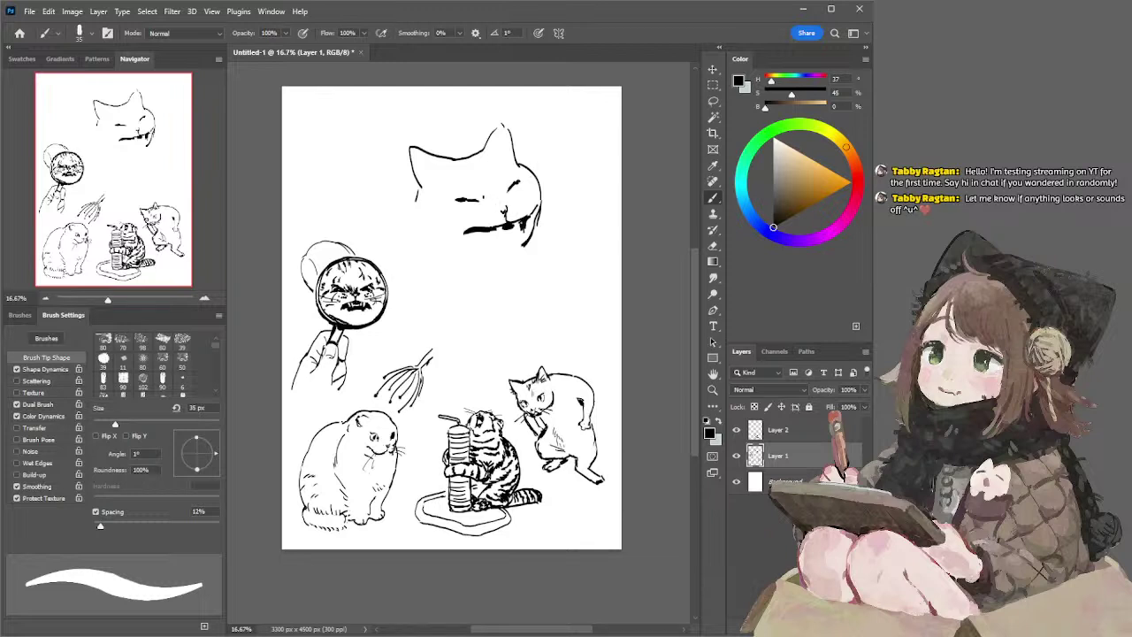
- Add short inner lines to the large cat face's left ear
key([)
drag(421, 165, 437, 179)
key(ctrl+z)
key(e)
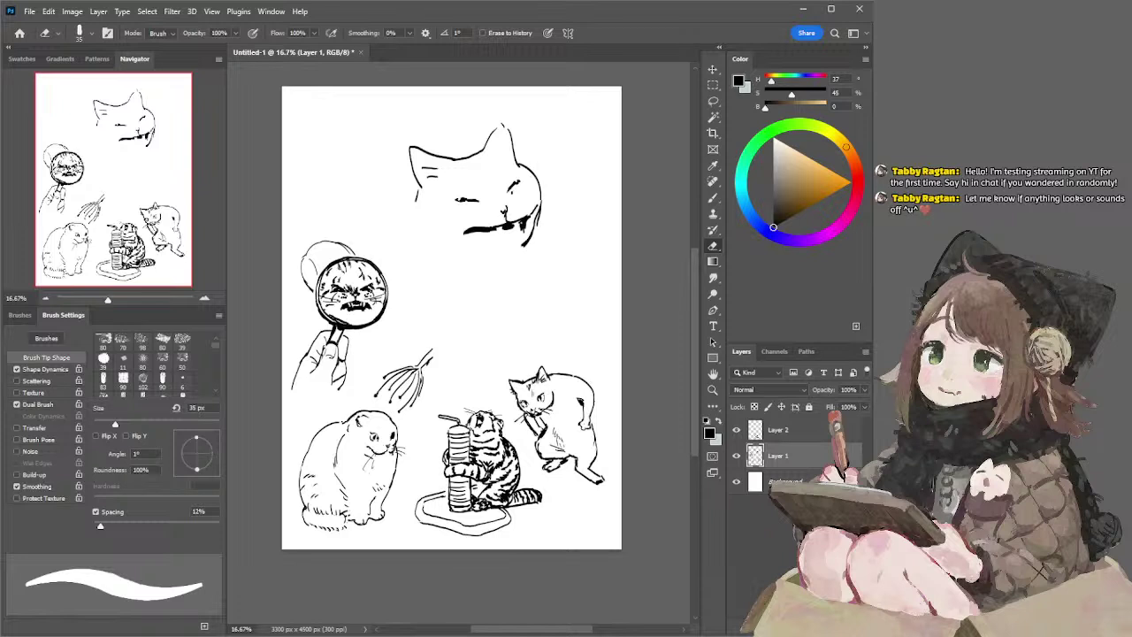
key(b)
- Add detail inside the right part of the mouth with a 25 px brush
key(bracketleft)
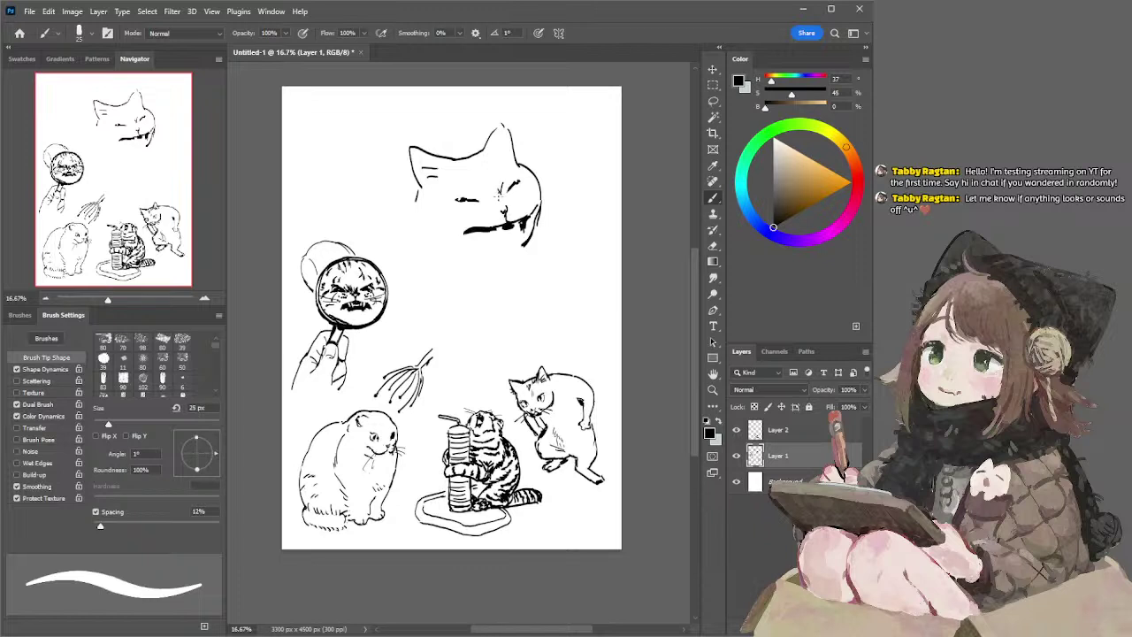
key(ctrl+z)
drag(518, 221, 520, 232)
- Draw the open mouth's lower lip and chin with a 30 px brush and erase excess line at the right jaw
key(bracketright)
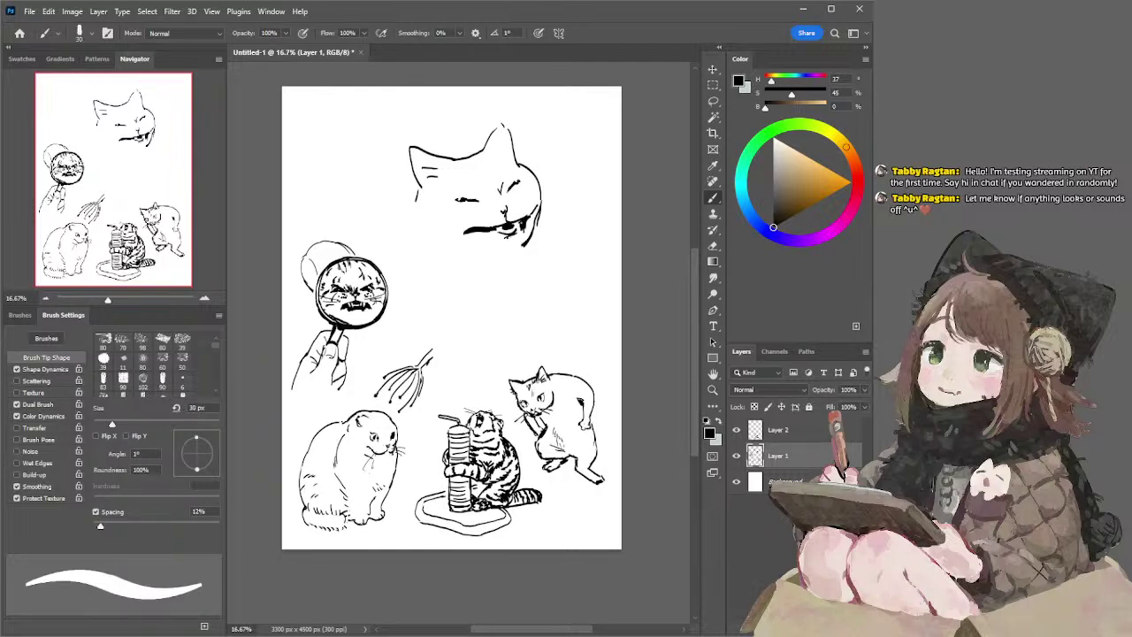
drag(506, 241, 484, 246)
drag(466, 235, 470, 243)
key(ctrl+z)
drag(469, 248, 506, 248)
key(ctrl+z)
key(ctrl+z)
key(ctrl+z)
key(e)
drag(525, 242, 534, 232)
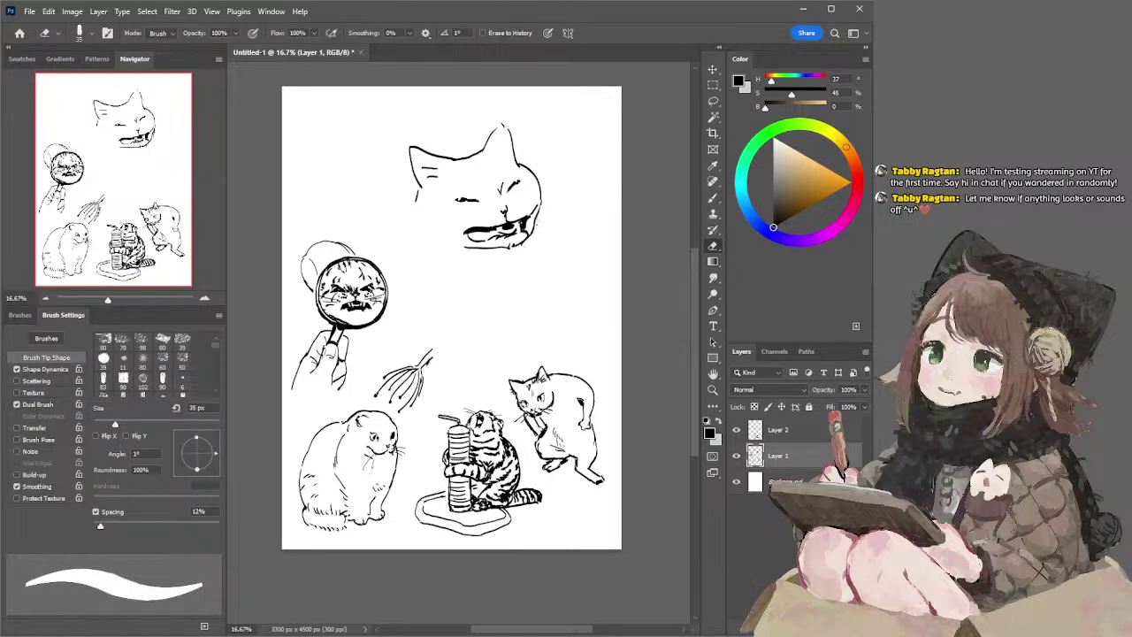
- Lasso the large cat face's left eye and shift it slightly toward the nose
key(b)
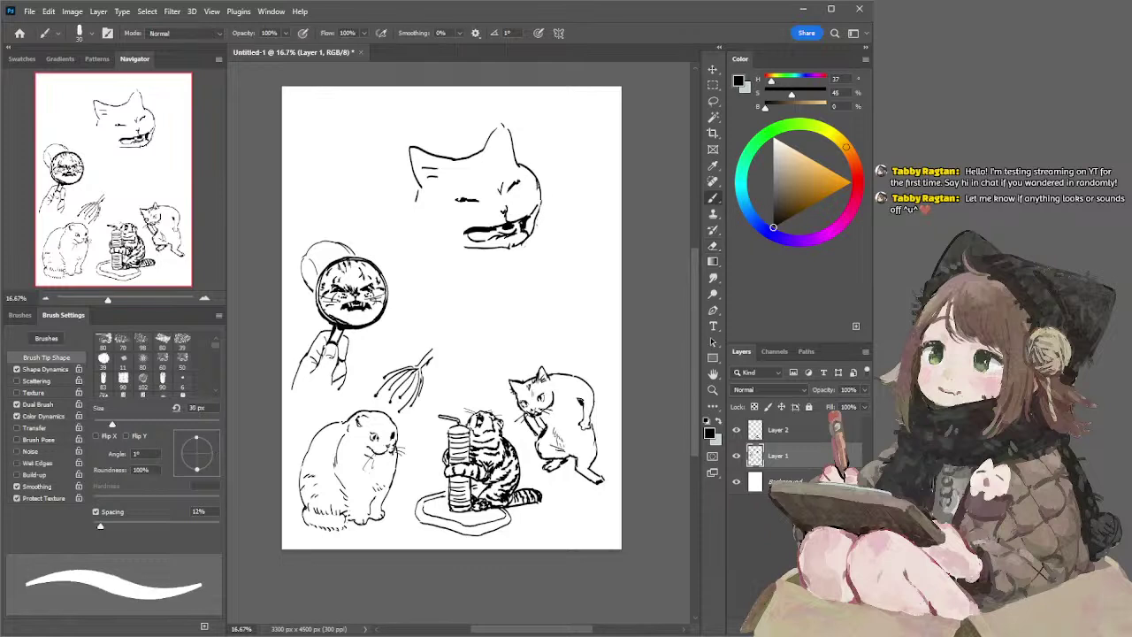
key(l)
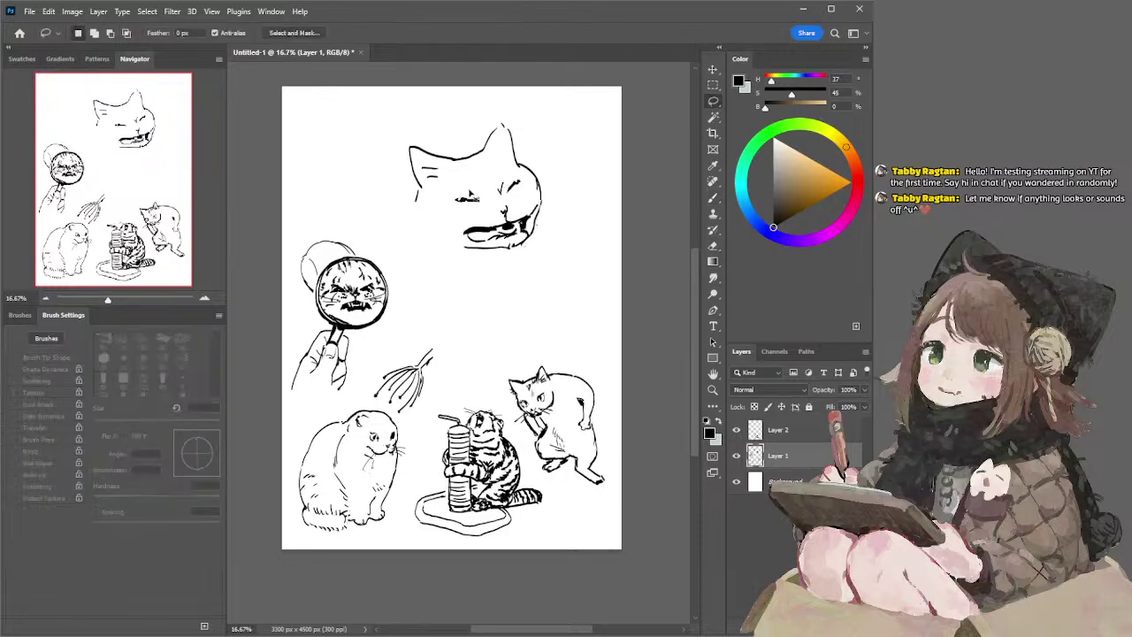
mouse_move(522, 174)
mouse_down()
mouse_move(501, 178)
mouse_move(533, 202)
mouse_move(521, 173)
mouse_move(496, 196)
mouse_move(476, 188)
mouse_move(478, 203)
mouse_up()
- Close the tip of the large cat head's right ear with brush strokes
key(b)
drag(491, 140, 507, 130)
key(ctrl+z)
key(ctrl+z)
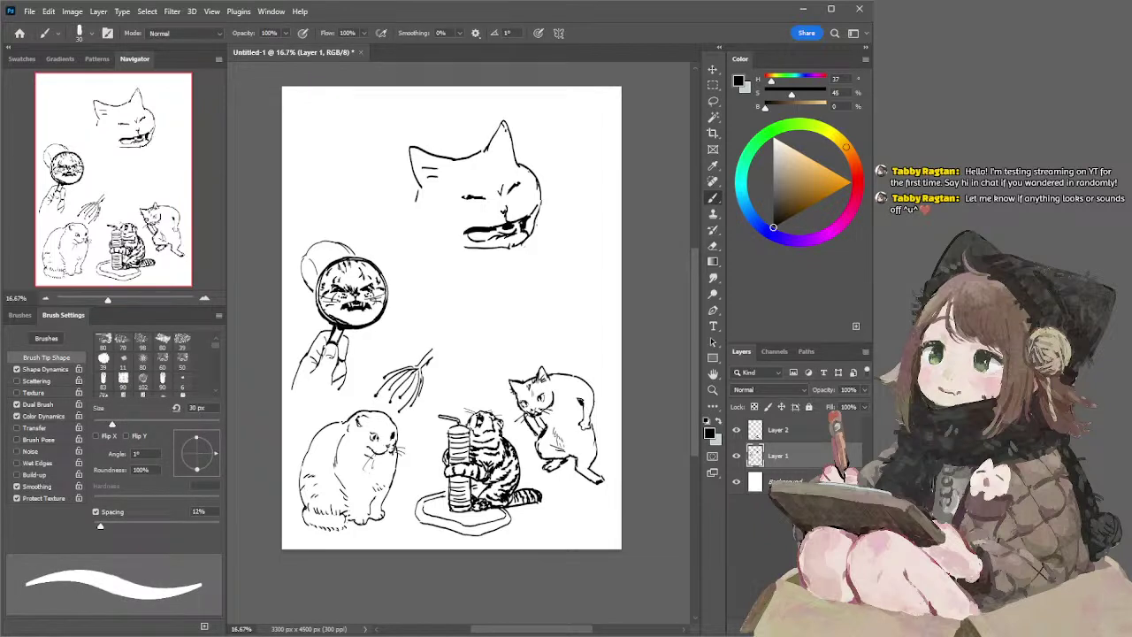
key(ctrl+z)
- Draw inner lines in the right ear and fur strokes at the base of the left ear
mouse_move(497, 145)
mouse_down()
mouse_move(505, 136)
mouse_move(508, 156)
mouse_move(498, 141)
mouse_up()
key(ctrl+z)
key(ctrl+z)
drag(442, 163, 449, 168)
key(ctrl+z)
key(ctrl+z)
- Adjust the large cat face's right cheek contour with lasso selections
key(l)
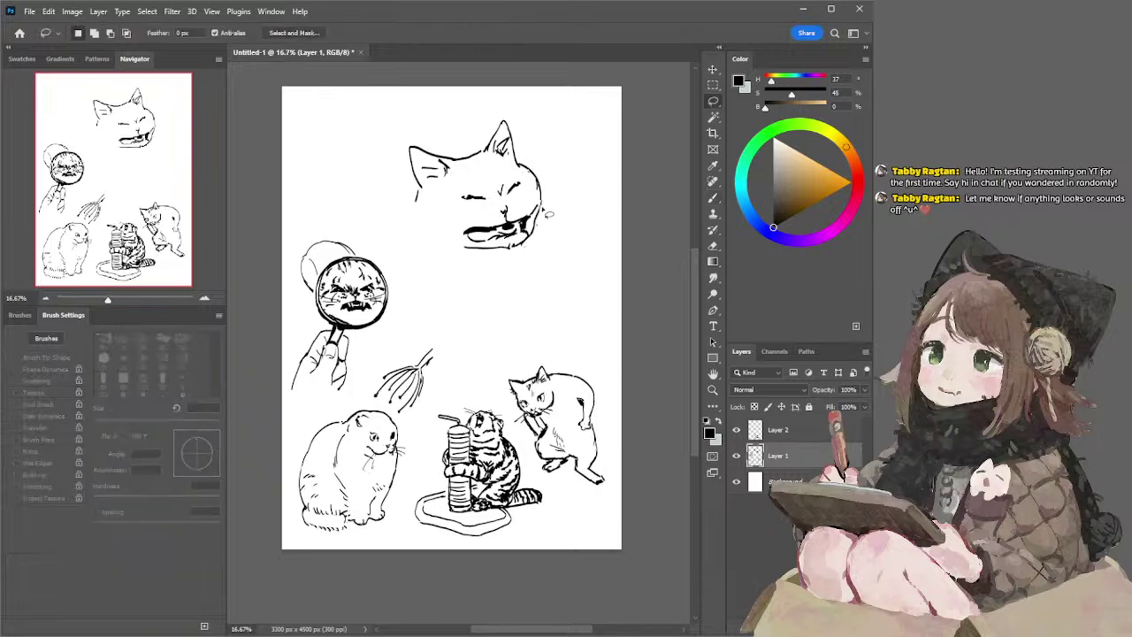
mouse_move(518, 228)
mouse_down()
mouse_move(529, 181)
mouse_move(487, 159)
mouse_move(496, 108)
mouse_move(533, 103)
mouse_move(539, 114)
mouse_move(513, 167)
mouse_move(534, 218)
mouse_up()
click(563, 146)
drag(541, 222, 552, 242)
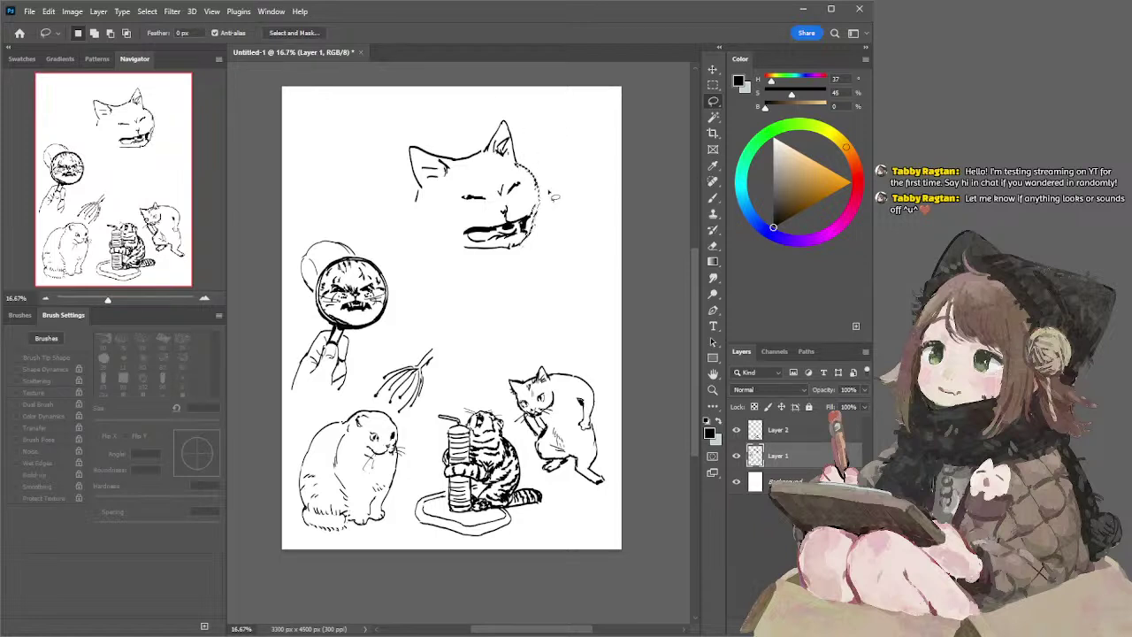
- Lasso the mouth and lower jaw, nudge them slightly upward and clean up the linework
mouse_move(513, 208)
mouse_down()
mouse_move(498, 288)
mouse_move(547, 223)
mouse_move(530, 207)
mouse_move(499, 276)
mouse_move(541, 205)
mouse_move(529, 205)
mouse_up()
drag(503, 149, 503, 146)
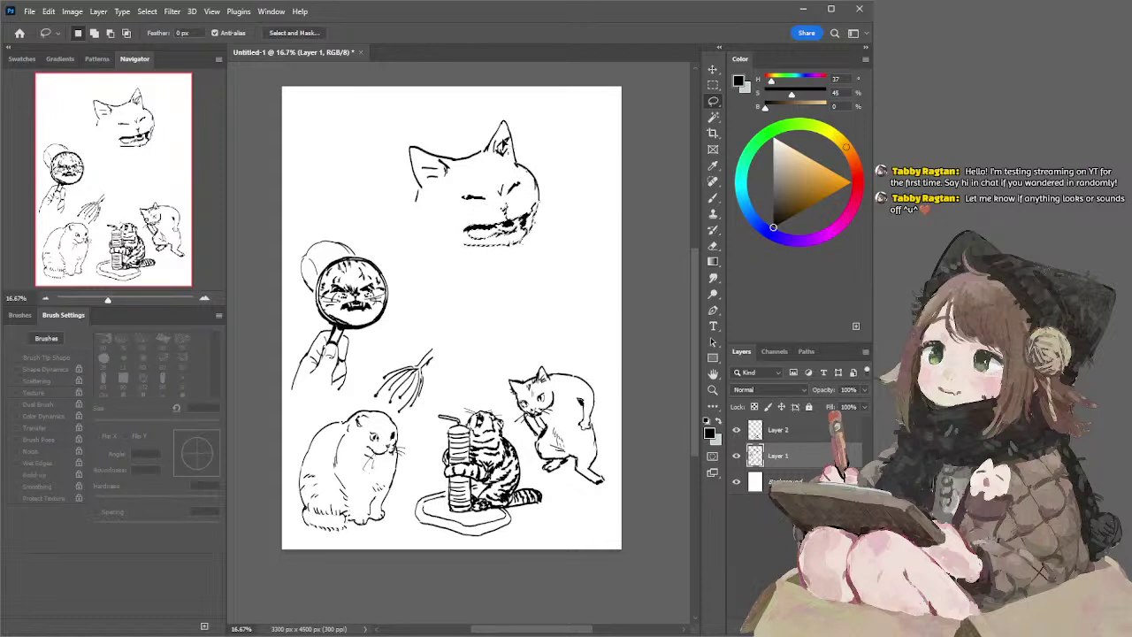
key(ctrl+d)
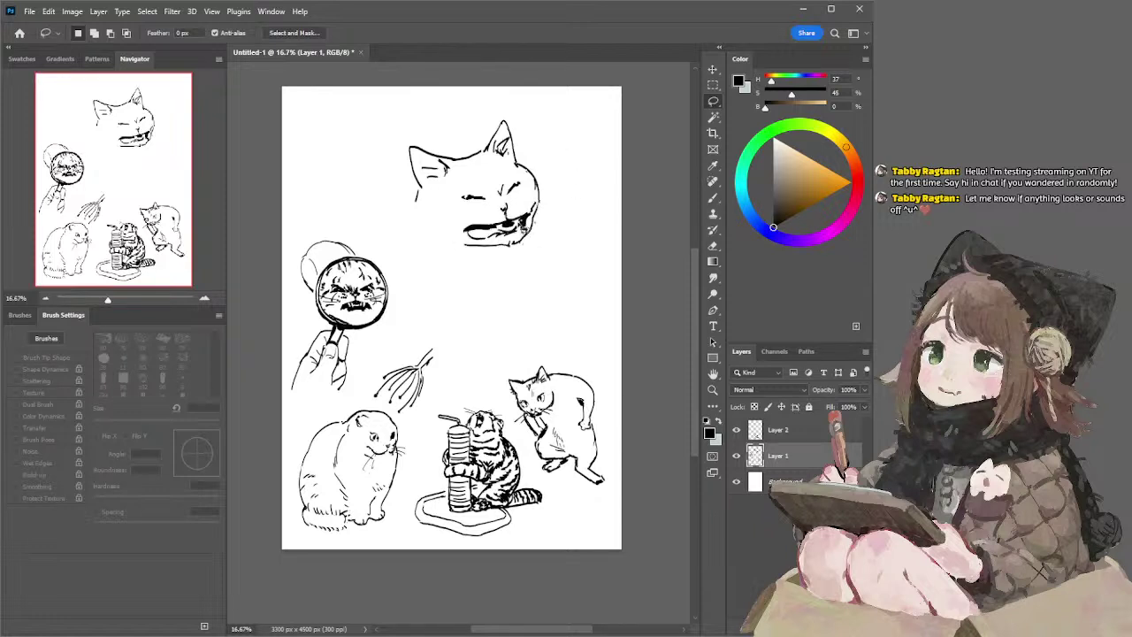
key(e)
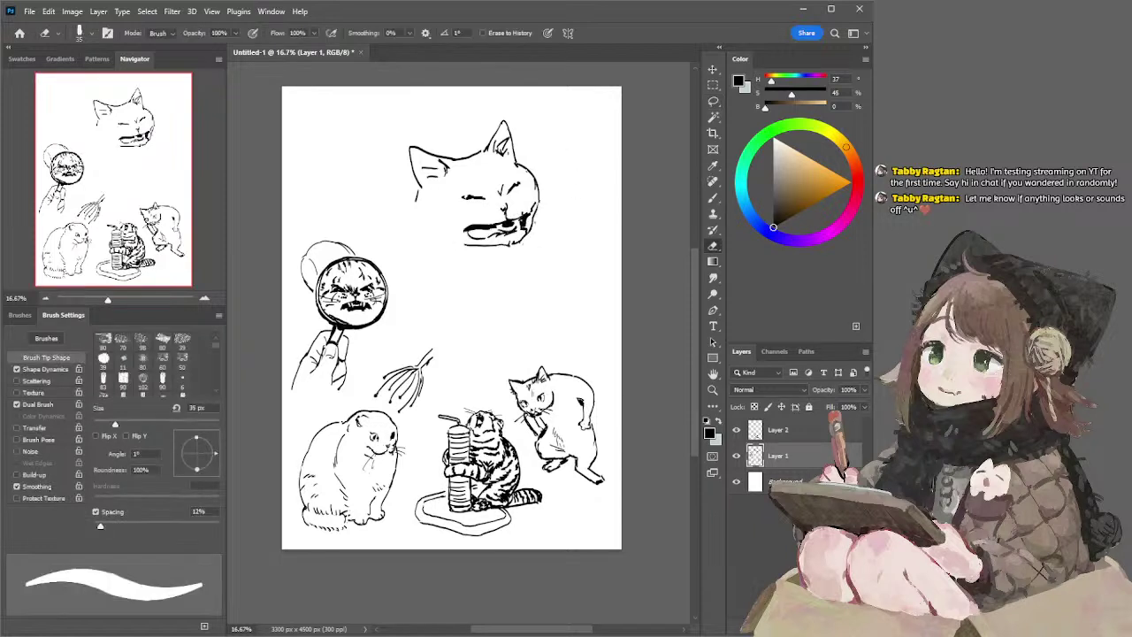
key(l)
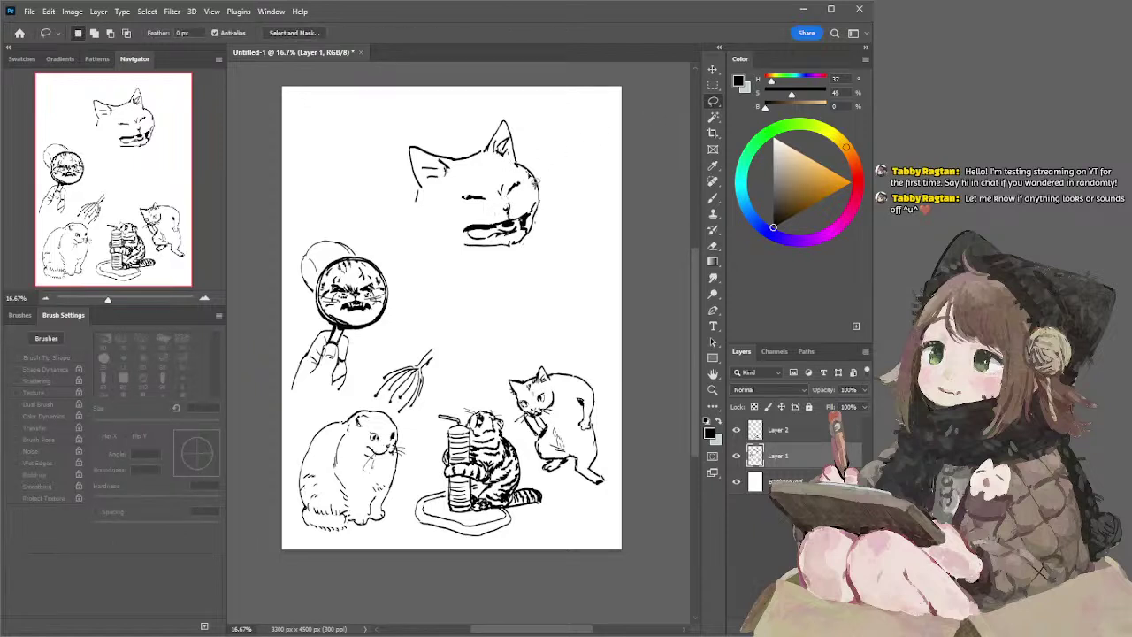
- Draw the large cat face's left cheek and lower chin contour with a 20 px brush
key(b)
key(bracketleft)
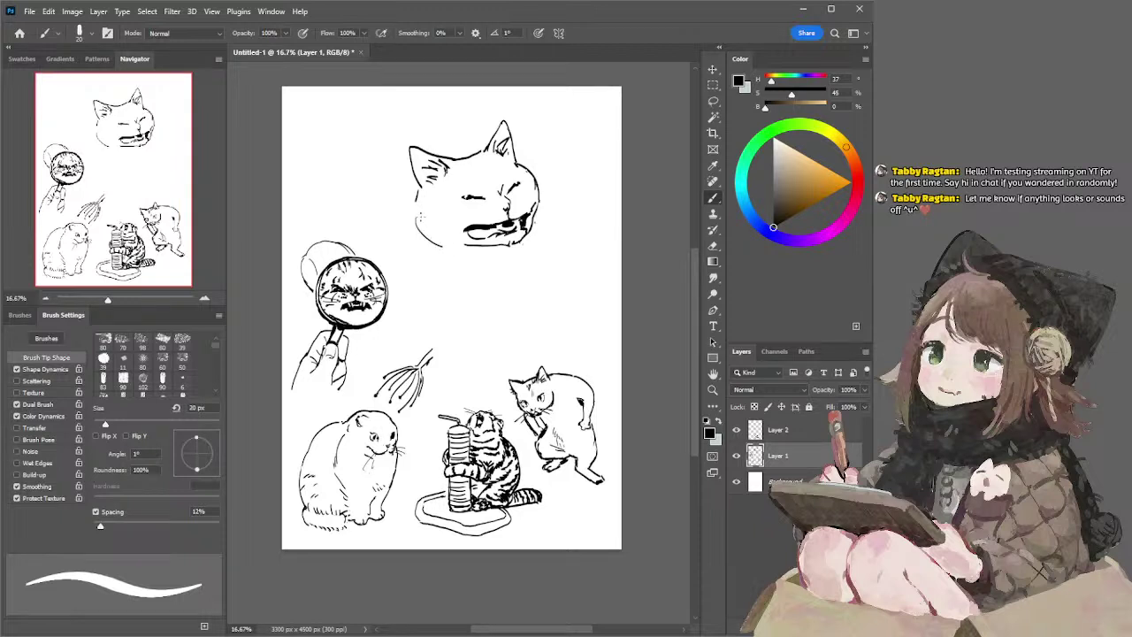
mouse_move(417, 229)
mouse_down()
mouse_move(476, 264)
mouse_move(462, 263)
mouse_move(519, 257)
mouse_up()
key(ctrl+z)
- Erase excess line around the left eye and touch up its outer end with the brush
key(e)
drag(478, 200, 488, 204)
key(b)
drag(457, 196, 462, 198)
- Draw whiskers extending outward from the large cat face's right cheek
drag(534, 189, 528, 202)
key(ctrl+z)
key(ctrl+z)
drag(529, 195, 555, 185)
- Draw the left-side whiskers with a 15 px brush and set the brush size back to 35 px
key(bracketleft)
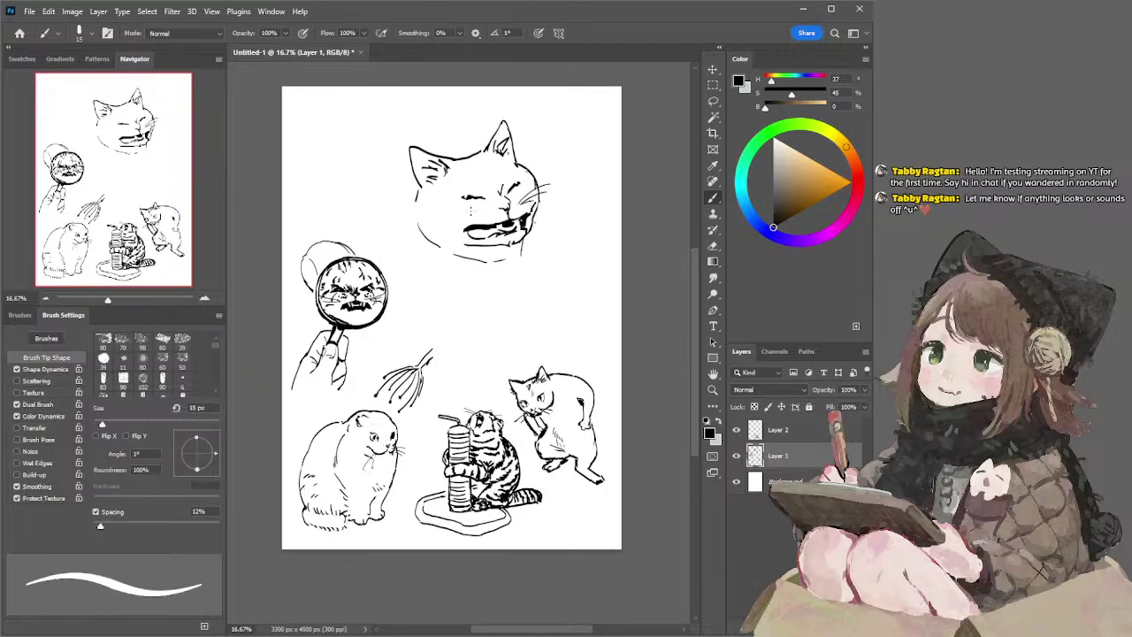
mouse_move(476, 211)
mouse_down()
mouse_move(438, 217)
mouse_move(451, 231)
mouse_move(451, 222)
mouse_up()
key(ctrl+z)
key(bracketright)
key(bracketright)
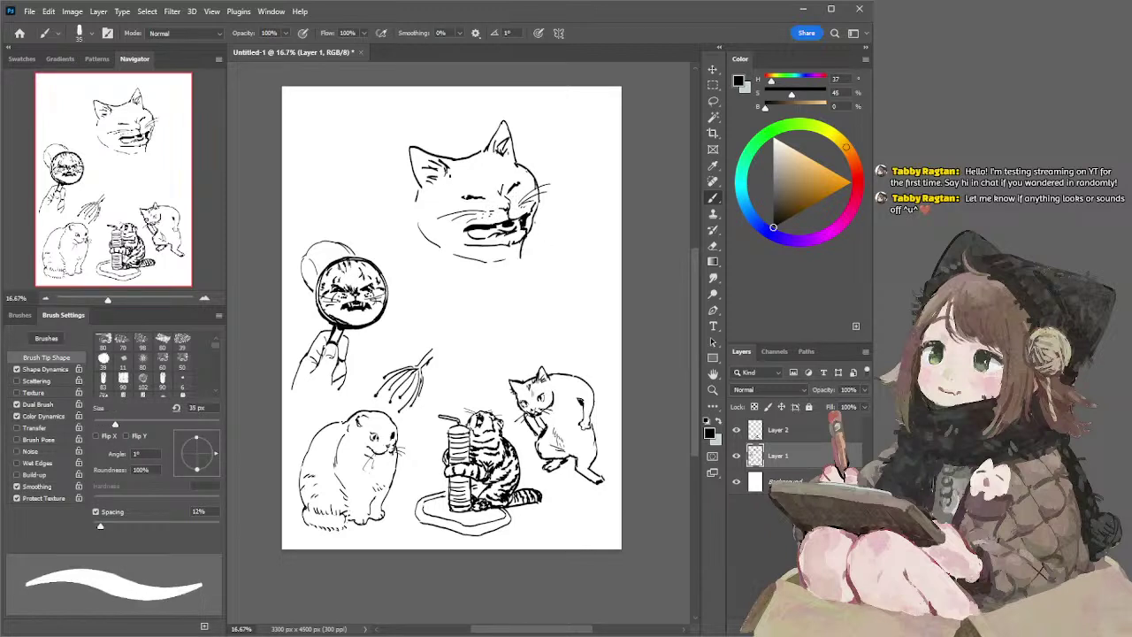
mouse_move(408, 155)
mouse_down()
mouse_move(370, 158)
mouse_move(426, 164)
mouse_move(386, 145)
mouse_move(400, 164)
mouse_move(389, 147)
mouse_move(344, 202)
mouse_up()
key(ctrl+z)
key(ctrl+z)
key(ctrl+z)
key(ctrl+z)
key(ctrl+z)
key(ctrl+z)
- Touch up the large cat head's outline near the chin, erasing excess ink
key(e)
key(b)
key(e)
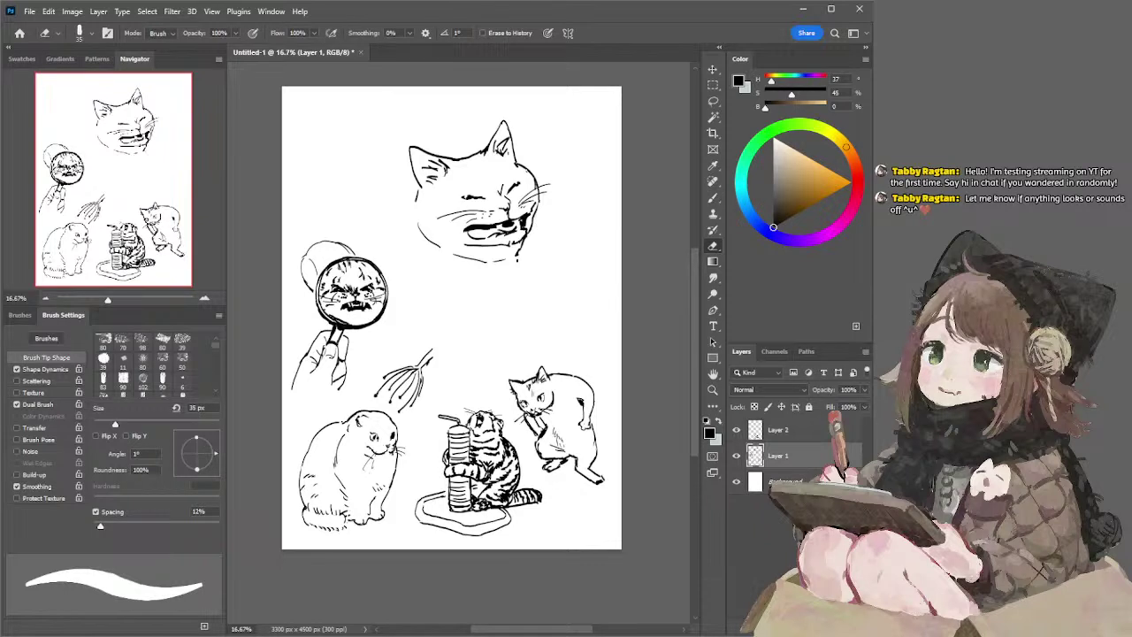
key(b)
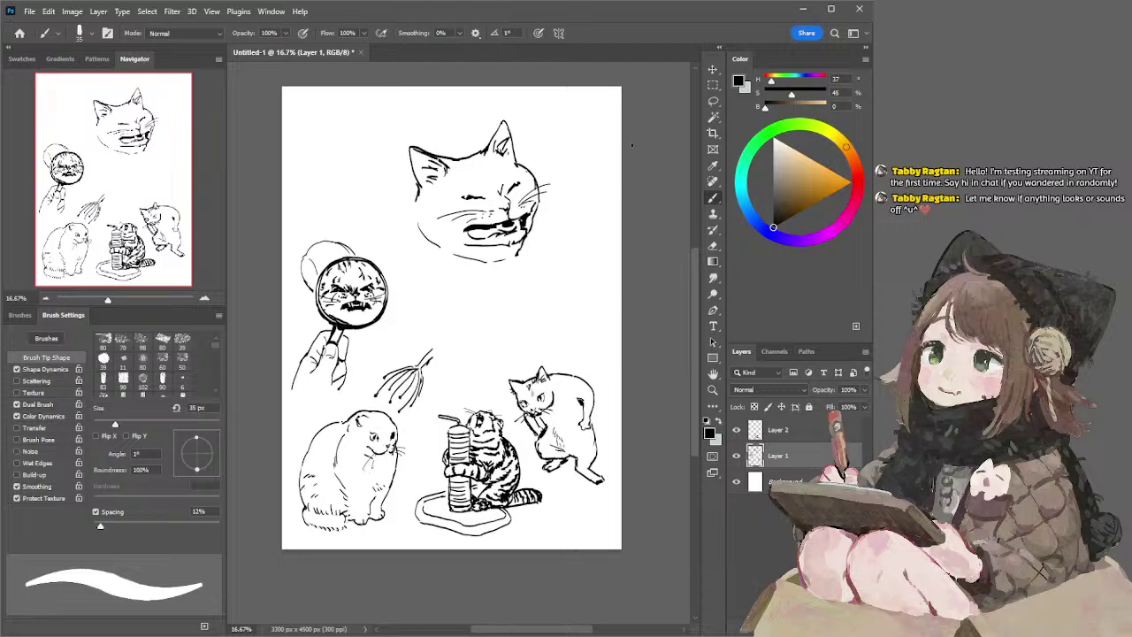
- Draw a short stroke along the lower lip of the large laughing cat head with a 20 px brush
key(bracketleft)
key(bracketleft)
key(bracketleft)
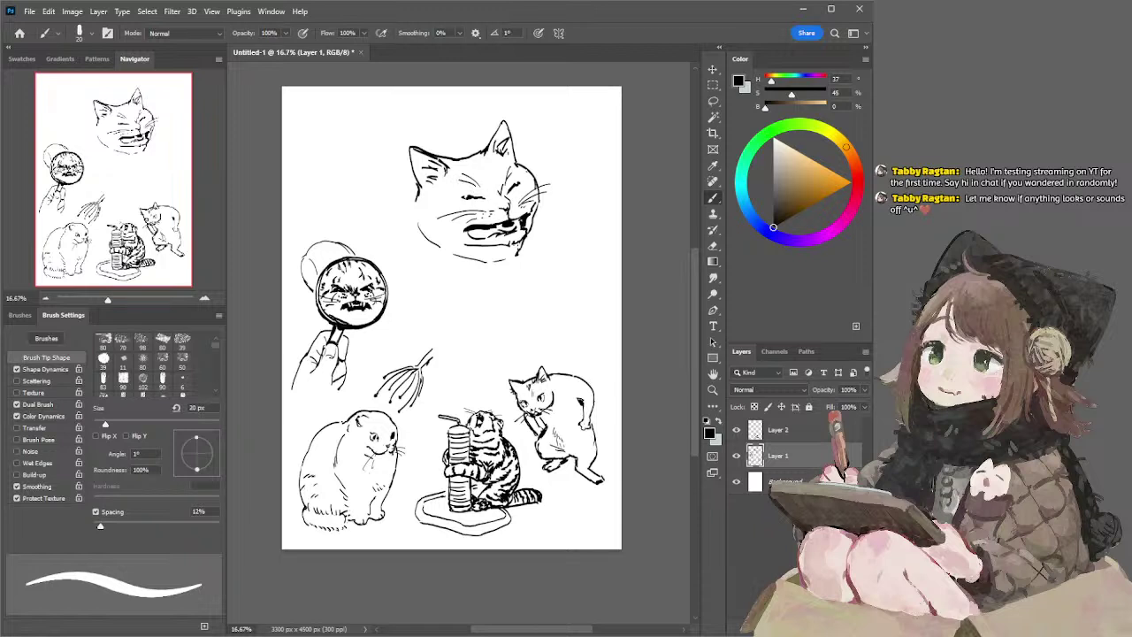
drag(487, 236, 502, 242)
- Select the lower part of the laughing cat's mouth with the Lasso and nudge it upward
key(l)
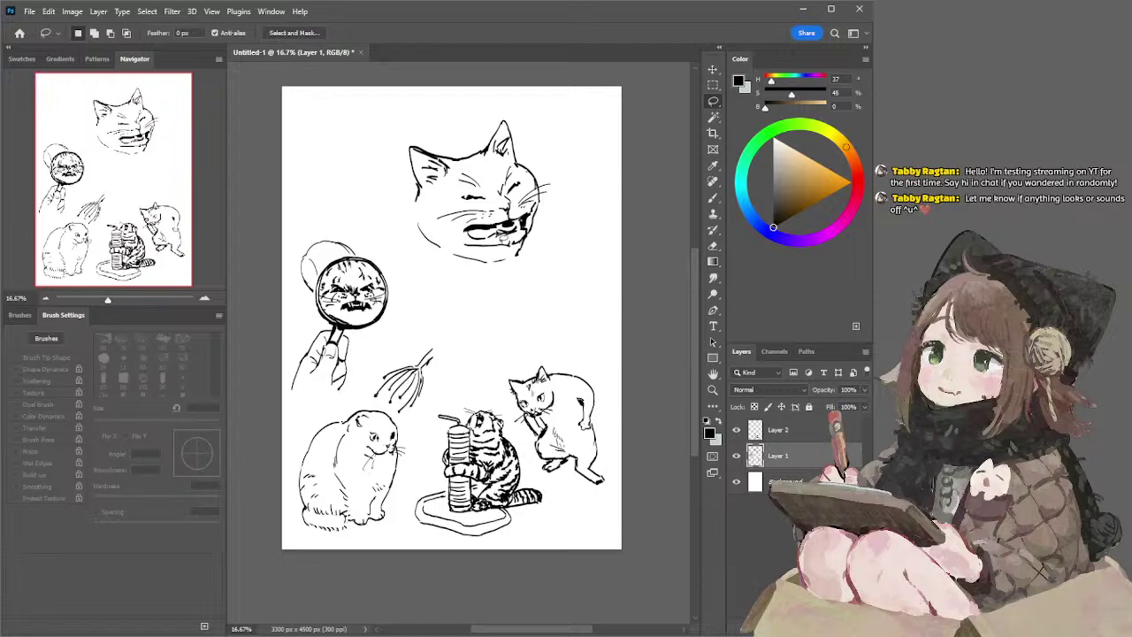
mouse_move(500, 231)
mouse_down()
mouse_move(465, 250)
mouse_move(513, 257)
mouse_move(534, 237)
mouse_move(518, 228)
mouse_up()
key(ctrl+shift+Up)
key(ctrl+shift+Up)
key(ctrl+shift+Up)
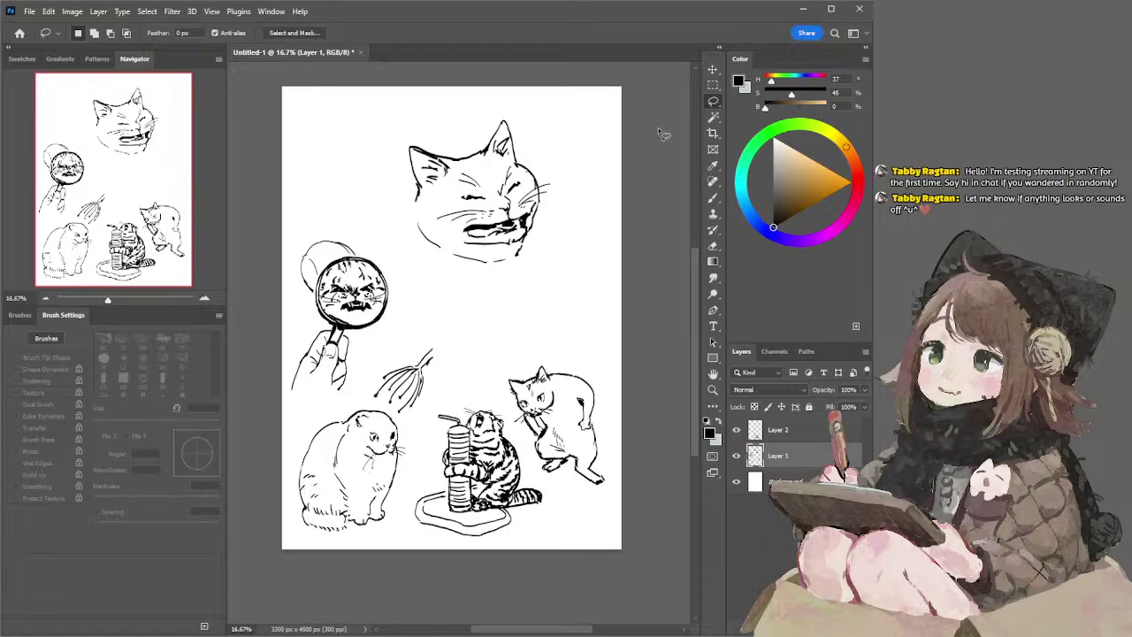
- Rework the laughing cat's open mouth and teeth, alternately erasing and redrawing the lines with a 30 px brush
key(b)
key(bracketright)
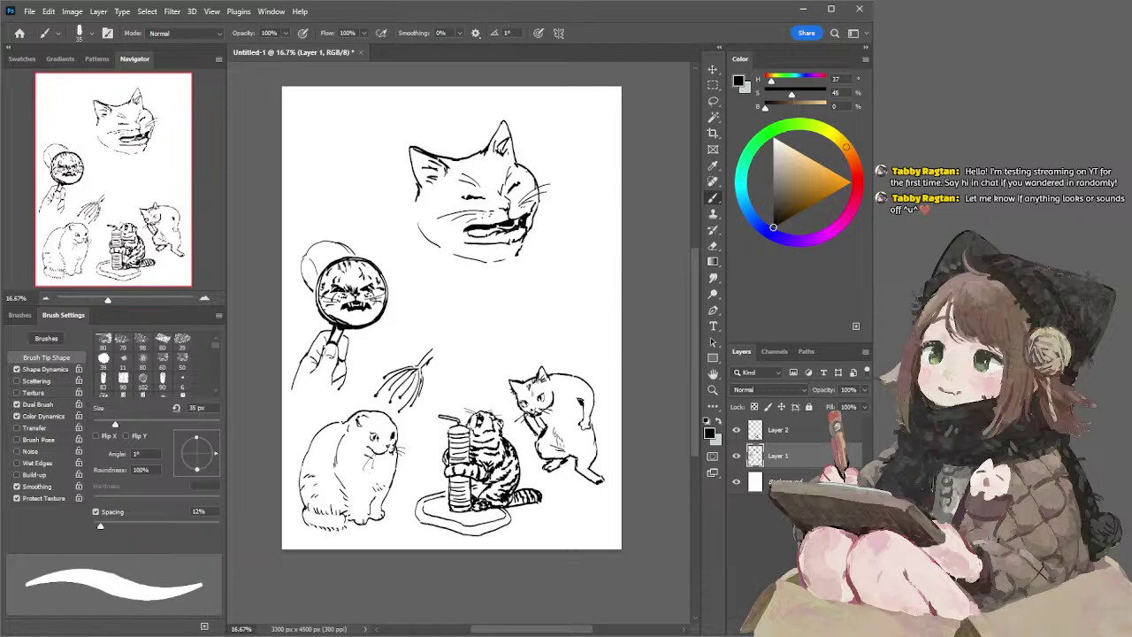
key(e)
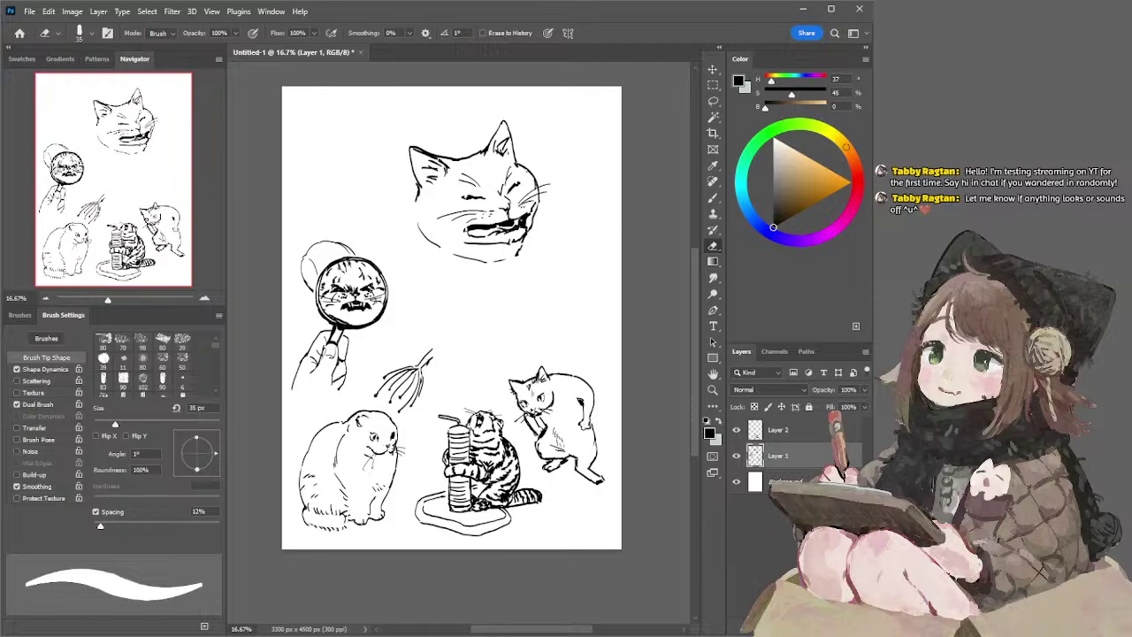
drag(469, 226, 464, 232)
key(b)
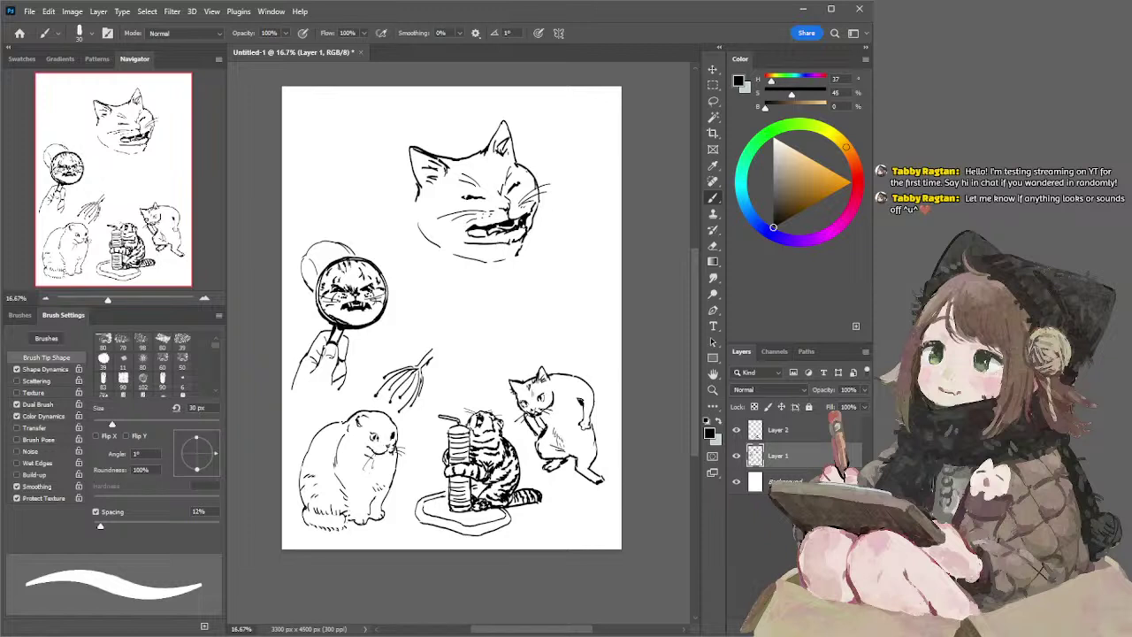
key(e)
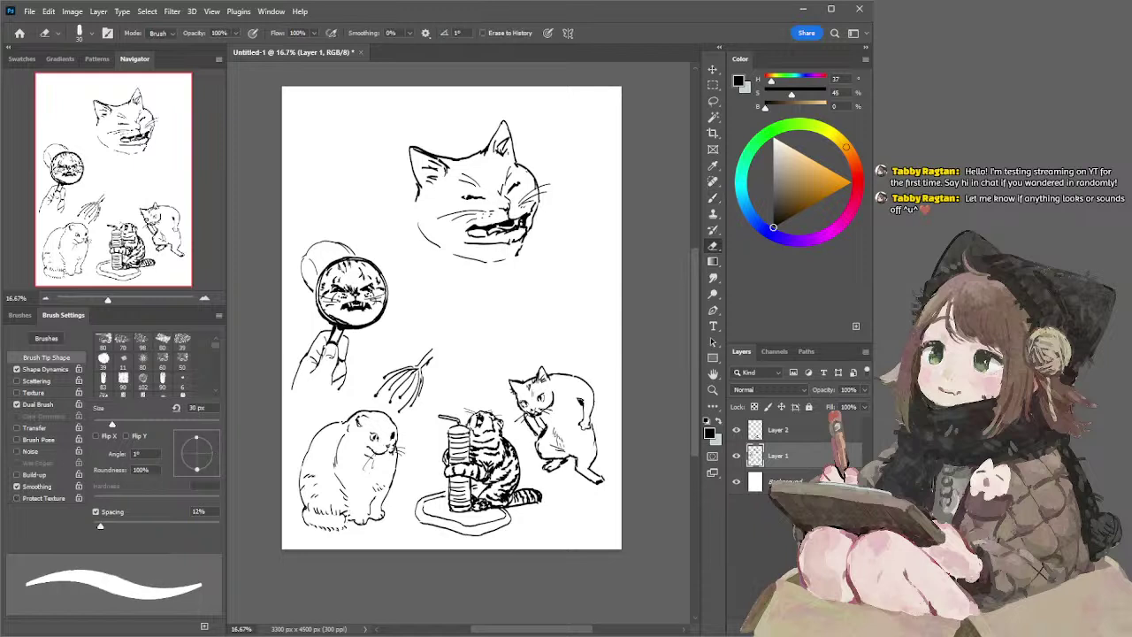
key(b)
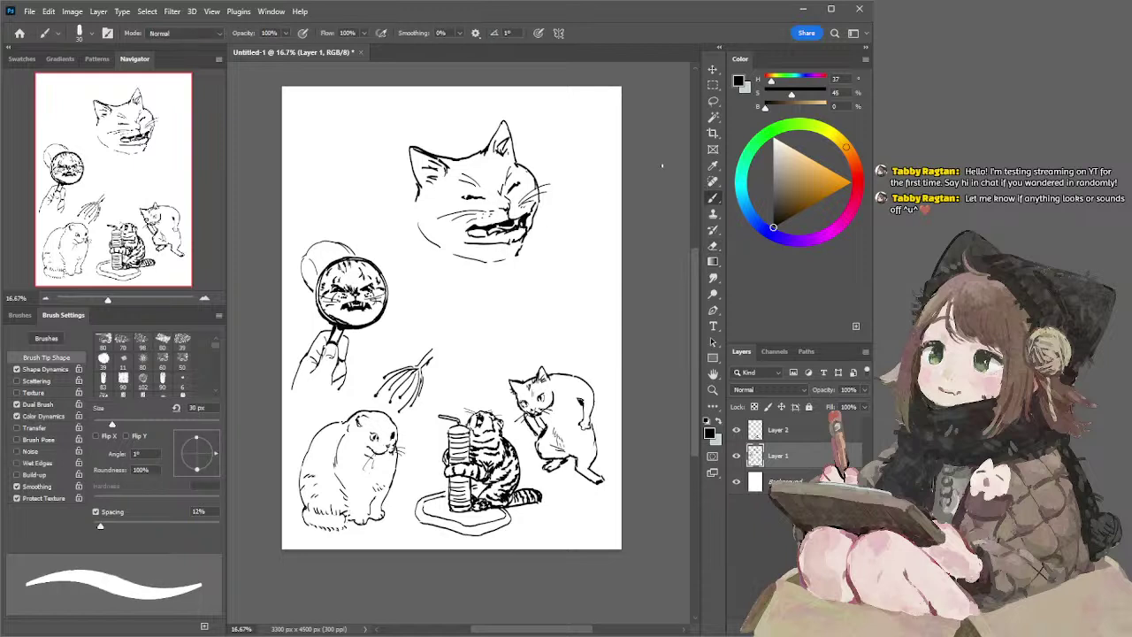
- Touch up the laughing cat's muzzle and thicken its closed left eye with a 20 px brush
key(l)
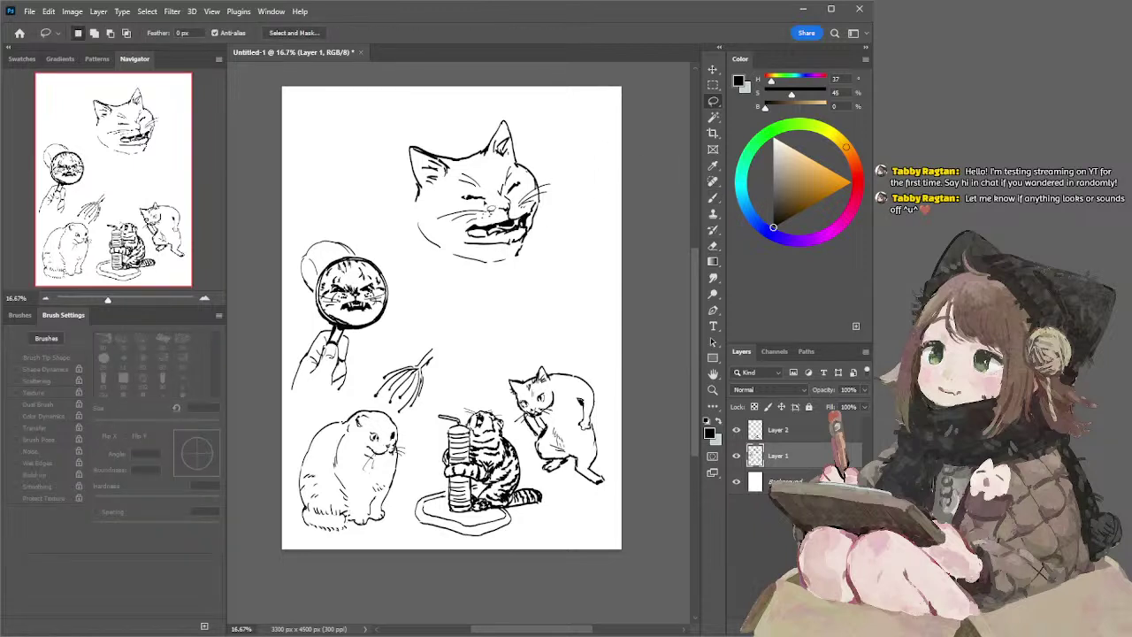
key(b)
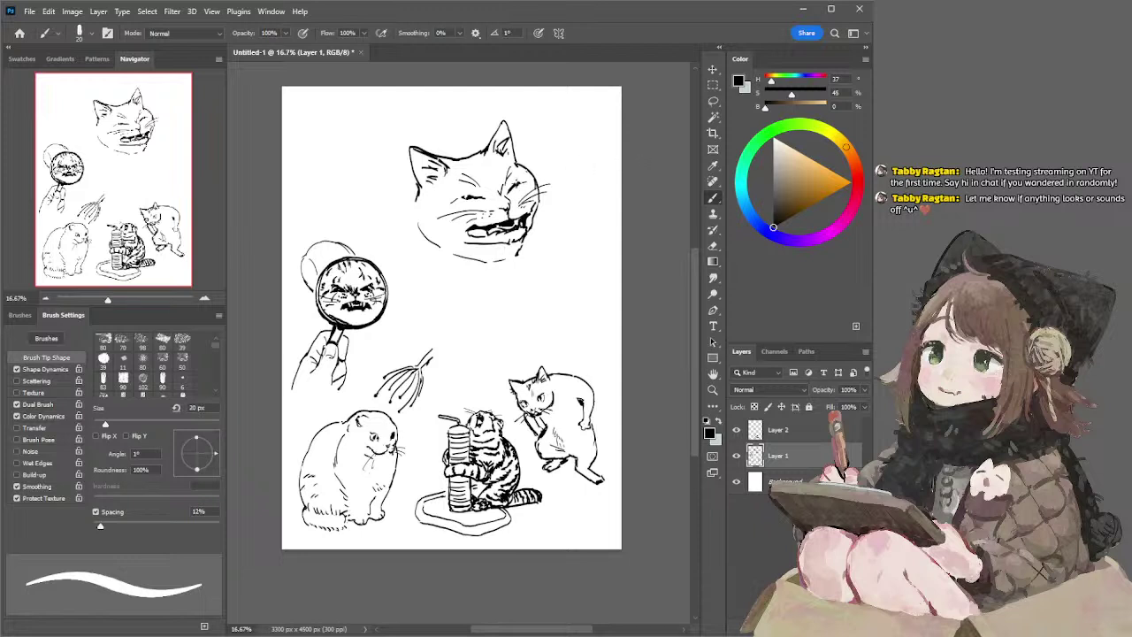
key(e)
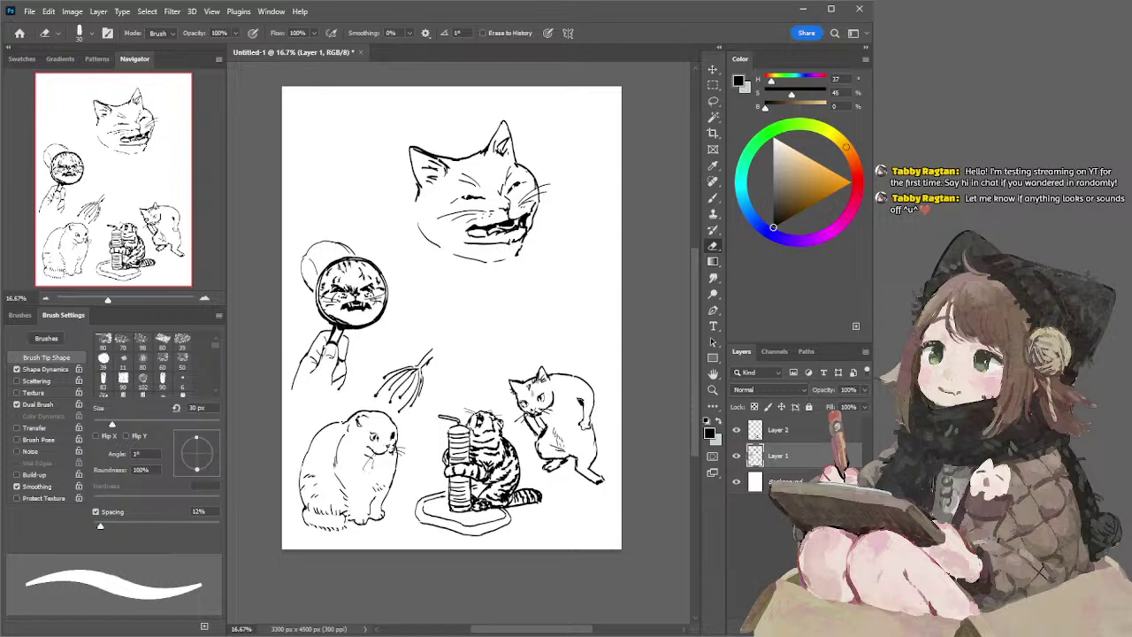
key(b)
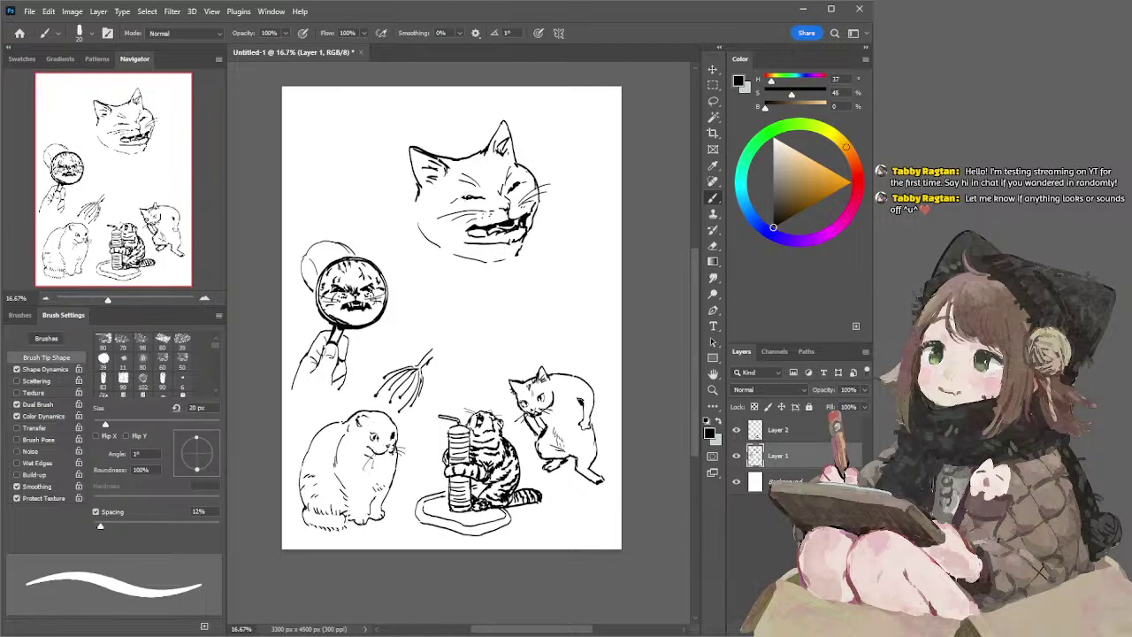
drag(466, 195, 480, 201)
key(e)
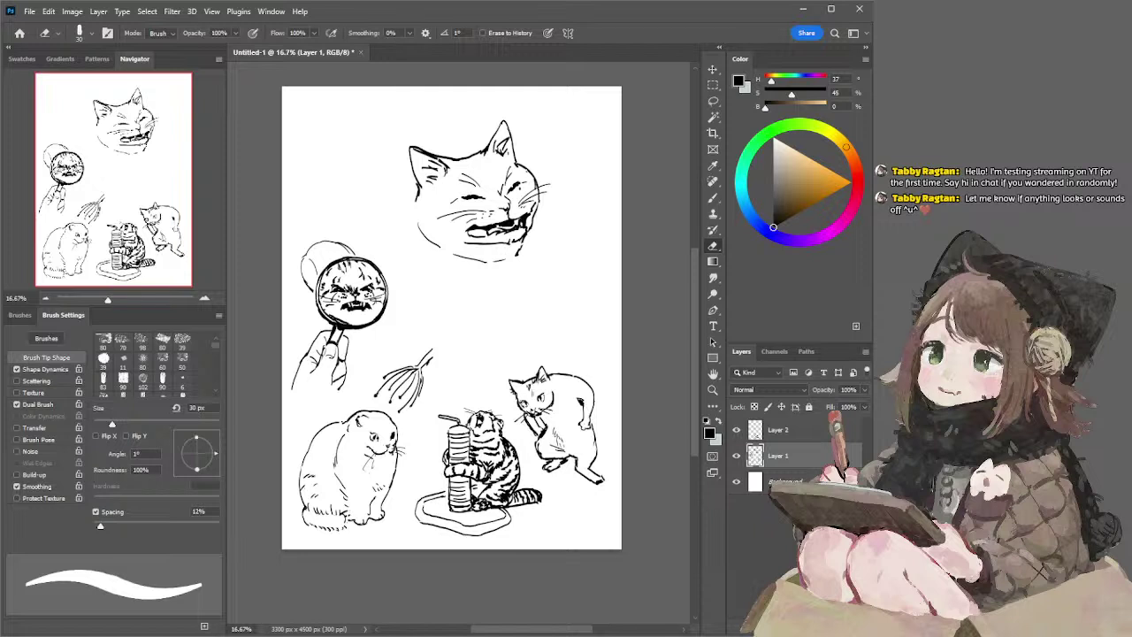
key(b)
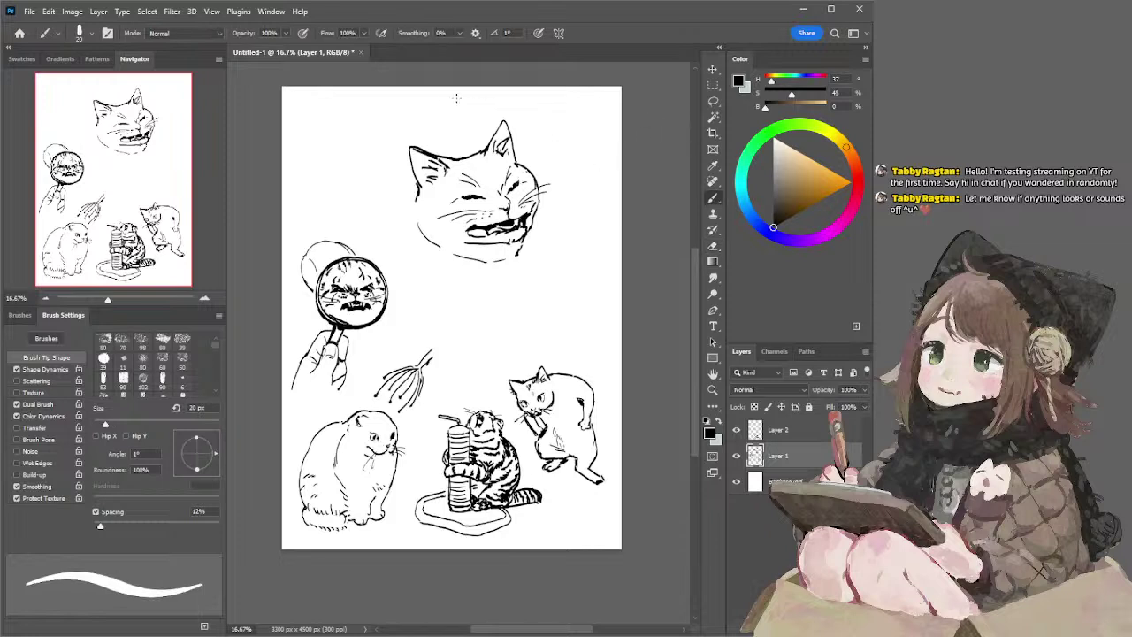
- Strengthen the laughing cat's left cheek outline and add fur strokes along its chin with a 25 px brush
key(l)
mouse_move(435, 108)
mouse_down()
mouse_move(410, 118)
mouse_move(394, 163)
mouse_up()
key(ctrl+d)
key(b)
drag(416, 200, 416, 223)
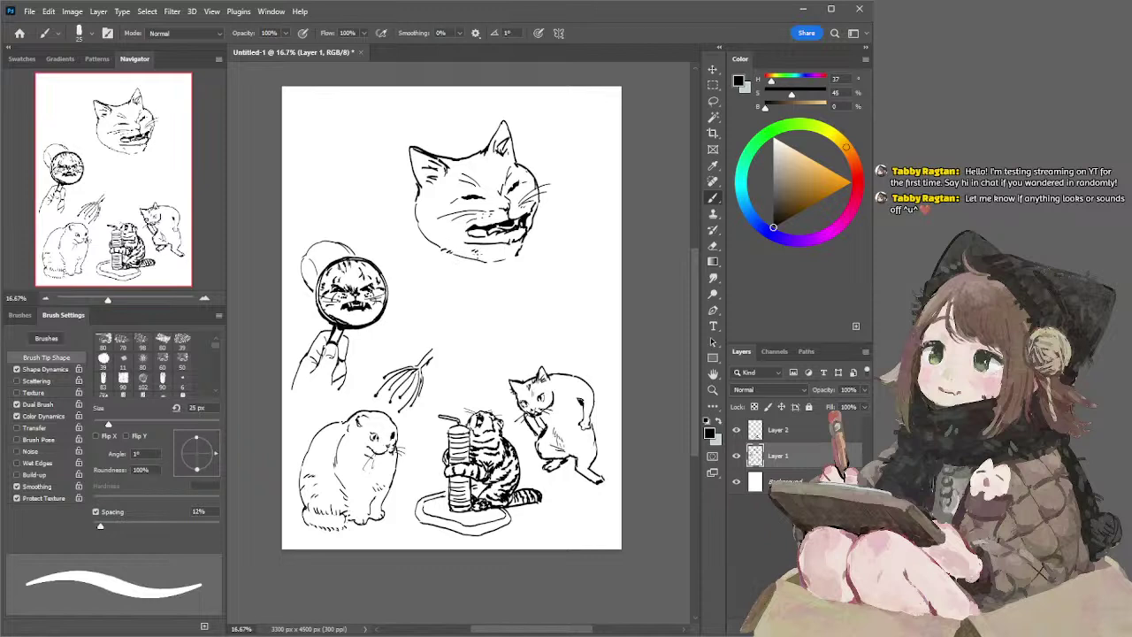
drag(490, 247, 508, 254)
- Try strokes along the laughing cat's right cheek, undo them, and set the brush size back to 25 px
drag(537, 204, 529, 228)
key(ctrl+z)
key(ctrl+z)
key(bracketleft)
key(ctrl+z)
drag(537, 206, 531, 225)
key(ctrl+z)
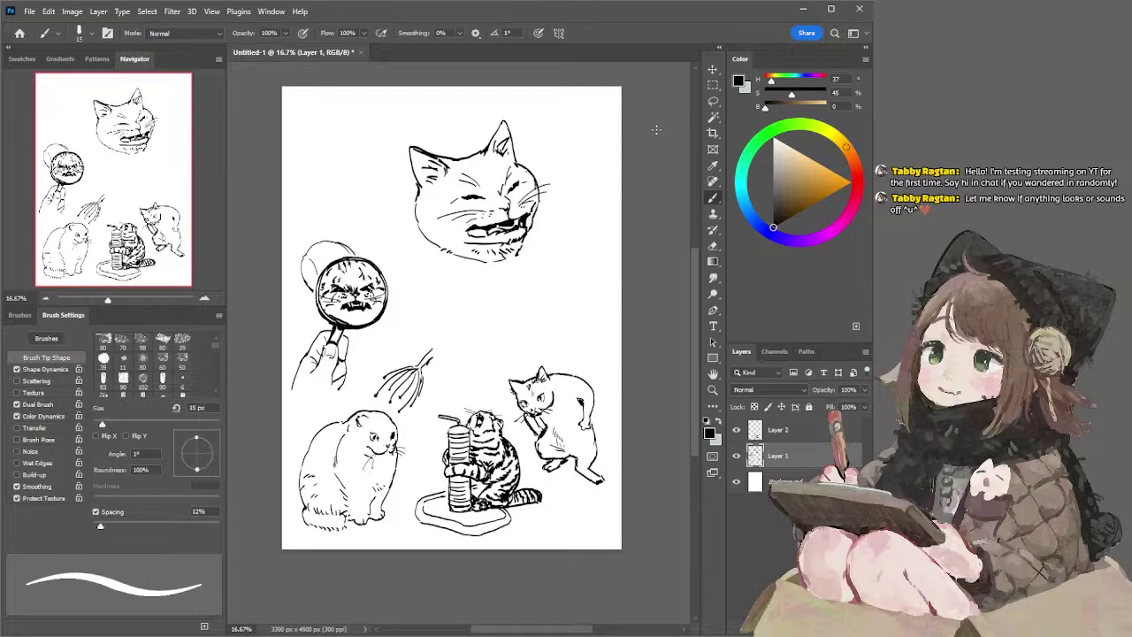
key(bracketright)
key(bracketright)
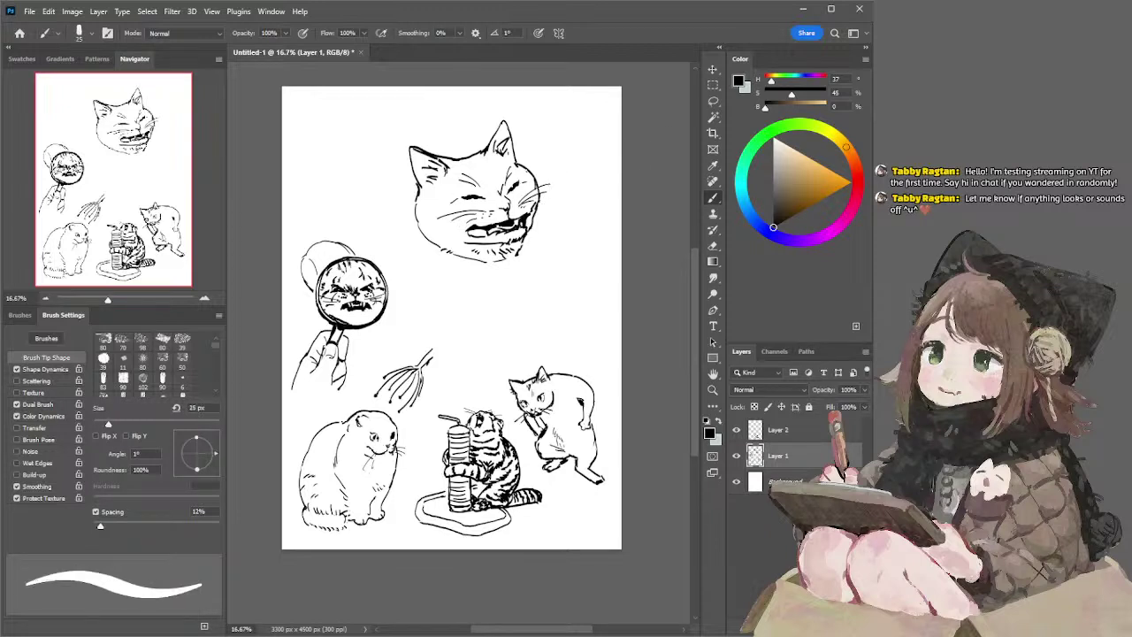
- Select the standing cat sketch with the Lasso, enlarge it, move it up beneath the laughing cat head, and deselect it
scroll(459, 345, down, 6)
scroll(460, 345, up, 5)
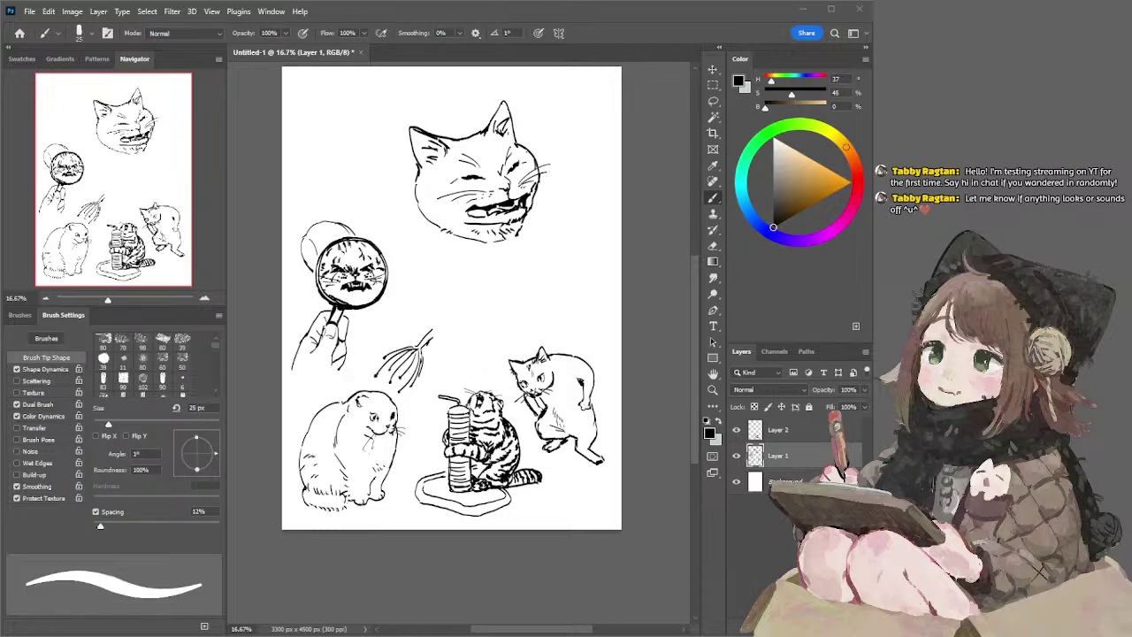
key(l)
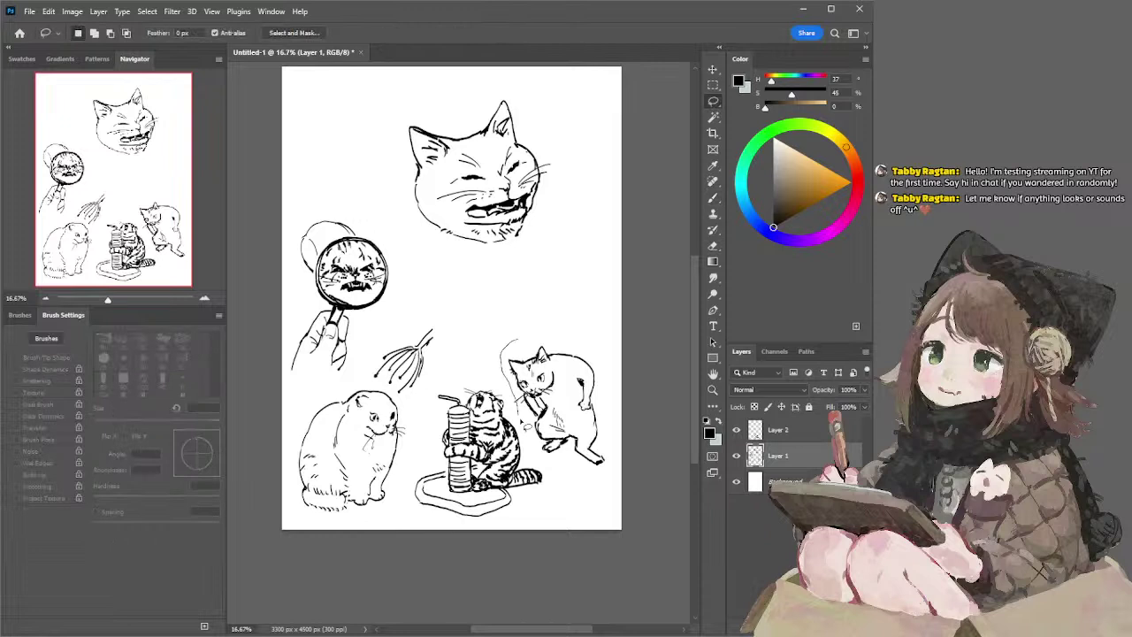
mouse_move(529, 334)
mouse_down()
mouse_move(515, 413)
mouse_move(543, 455)
mouse_move(566, 479)
mouse_move(635, 468)
mouse_move(624, 235)
mouse_up()
click(714, 69)
drag(559, 273, 562, 235)
drag(563, 310, 552, 264)
drag(549, 189, 549, 144)
key(Return)
key(e)
key(l)
click(633, 228)
- Redraw the enlarged standing cat's eyes with a 25 px brush, undoing the unwanted strokes
key(e)
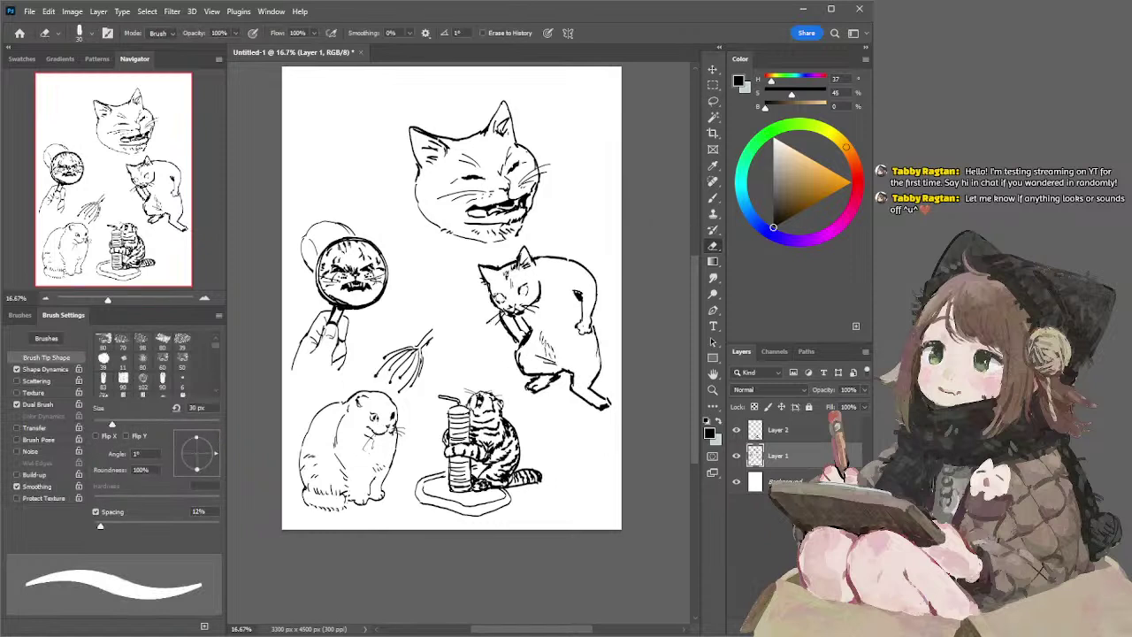
key(b)
mouse_move(517, 288)
mouse_down()
mouse_move(533, 303)
mouse_move(522, 296)
mouse_up()
key(ctrl+z)
key(ctrl+z)
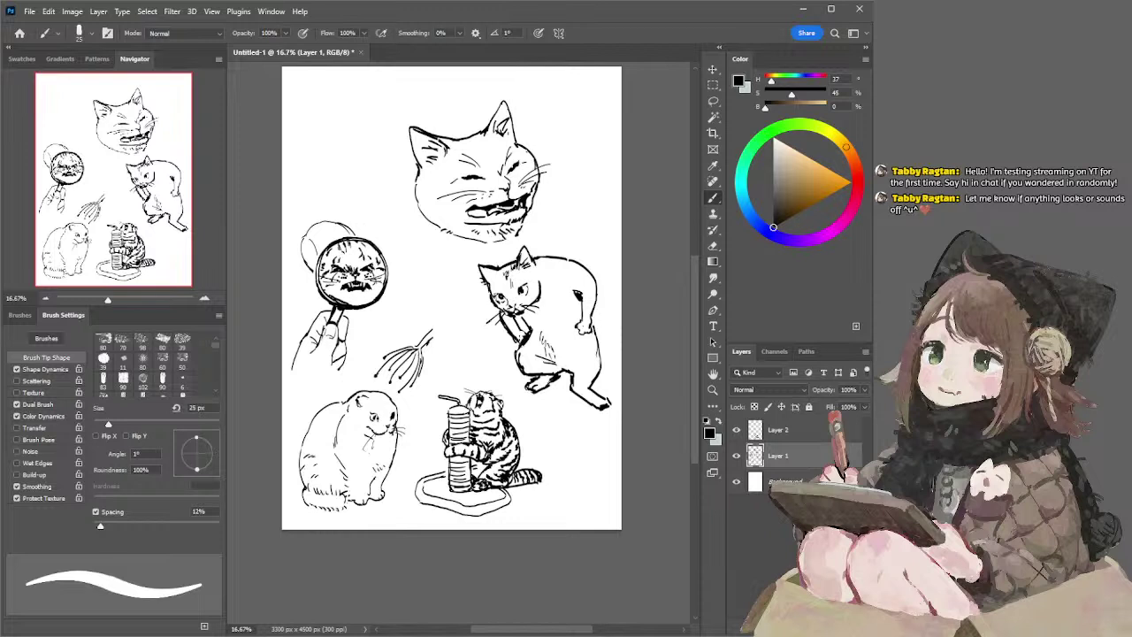
- Refine the standing cat's face, alternating between a 30 px eraser and a 25 px brush to clean up the lines
key(e)
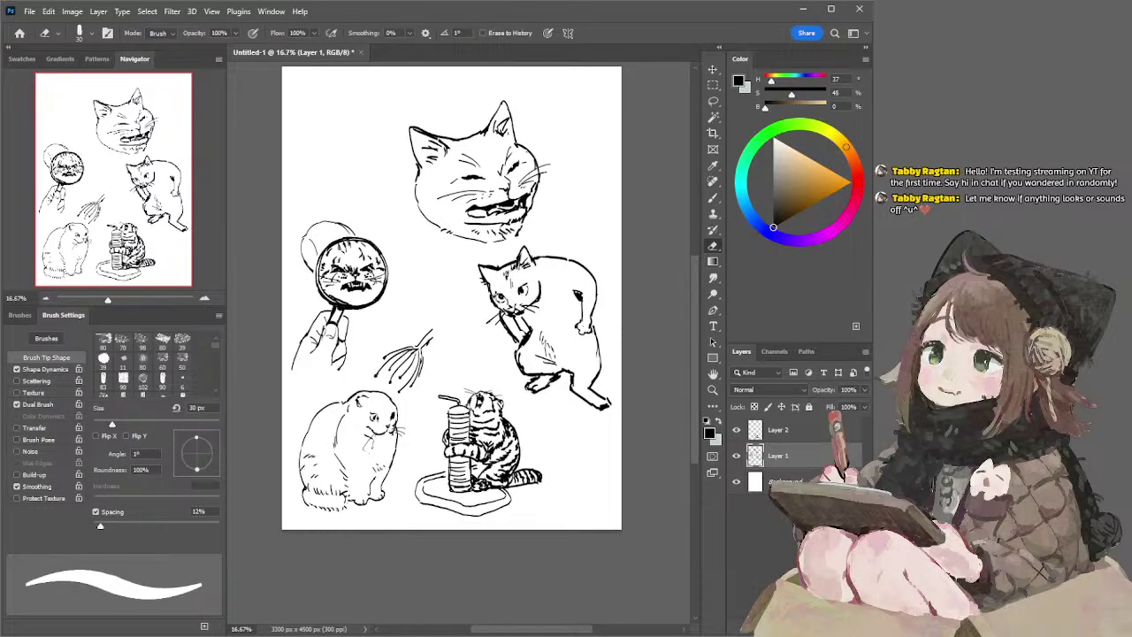
key(b)
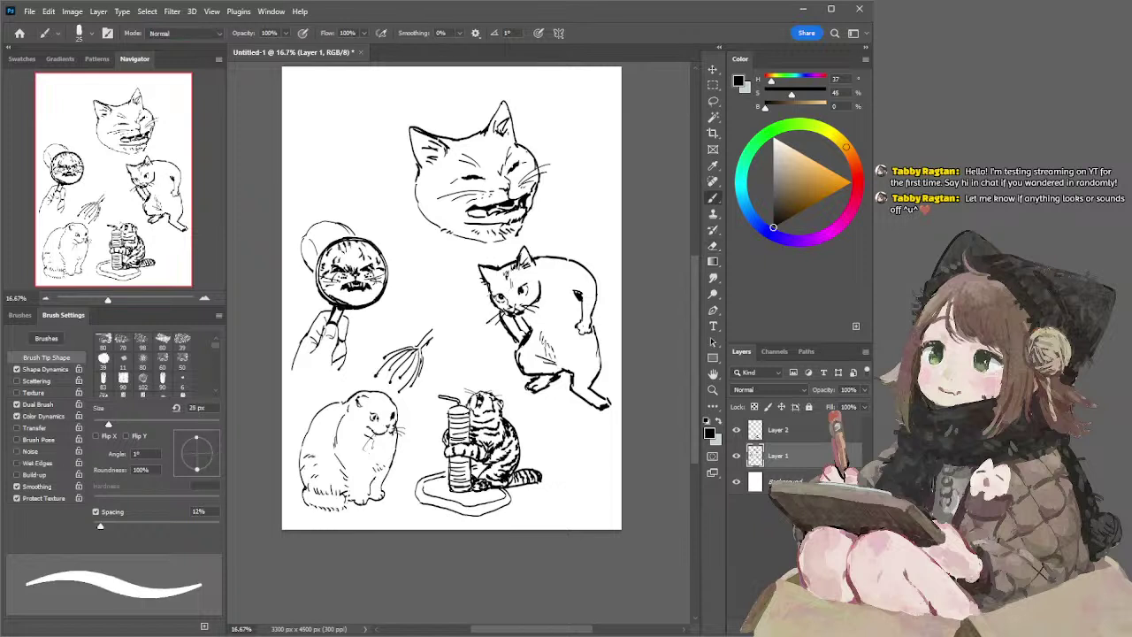
key(e)
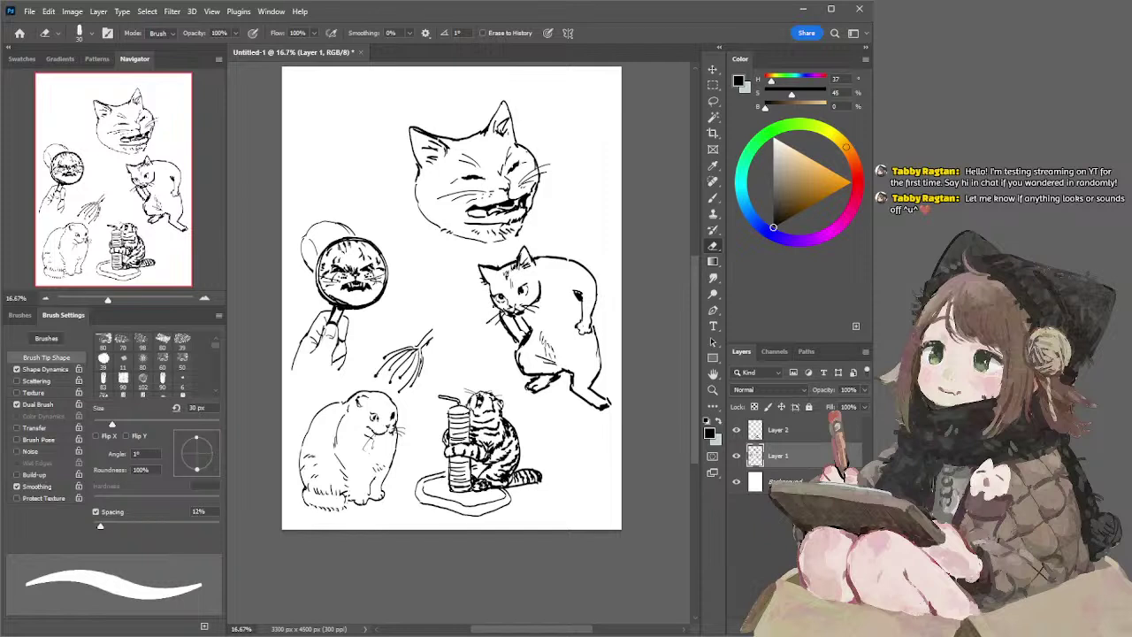
key(b)
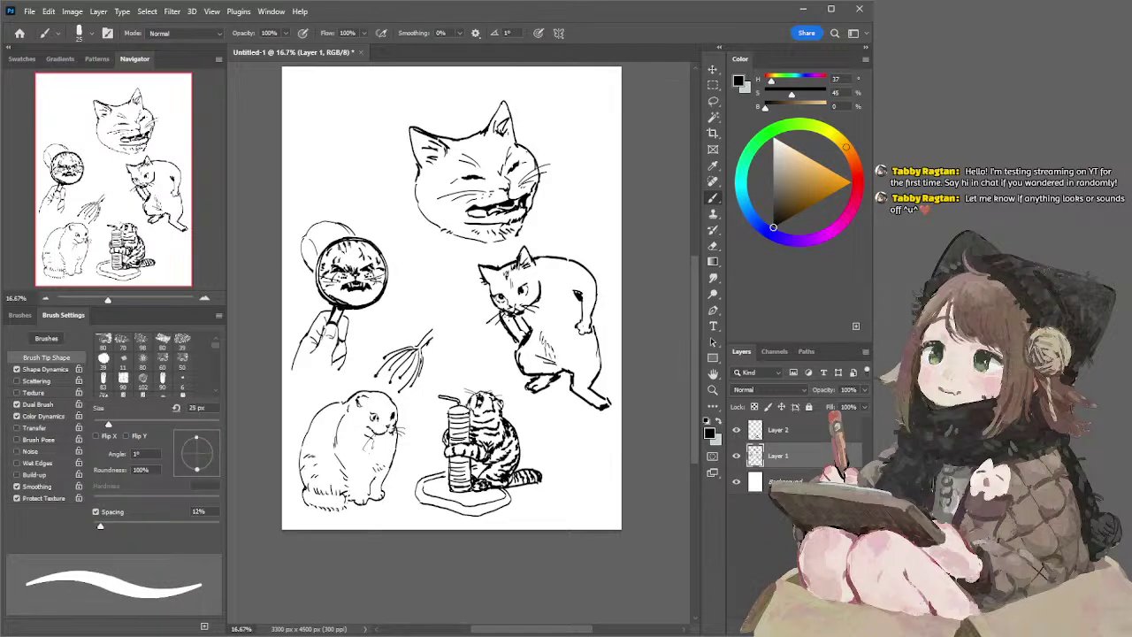
key(e)
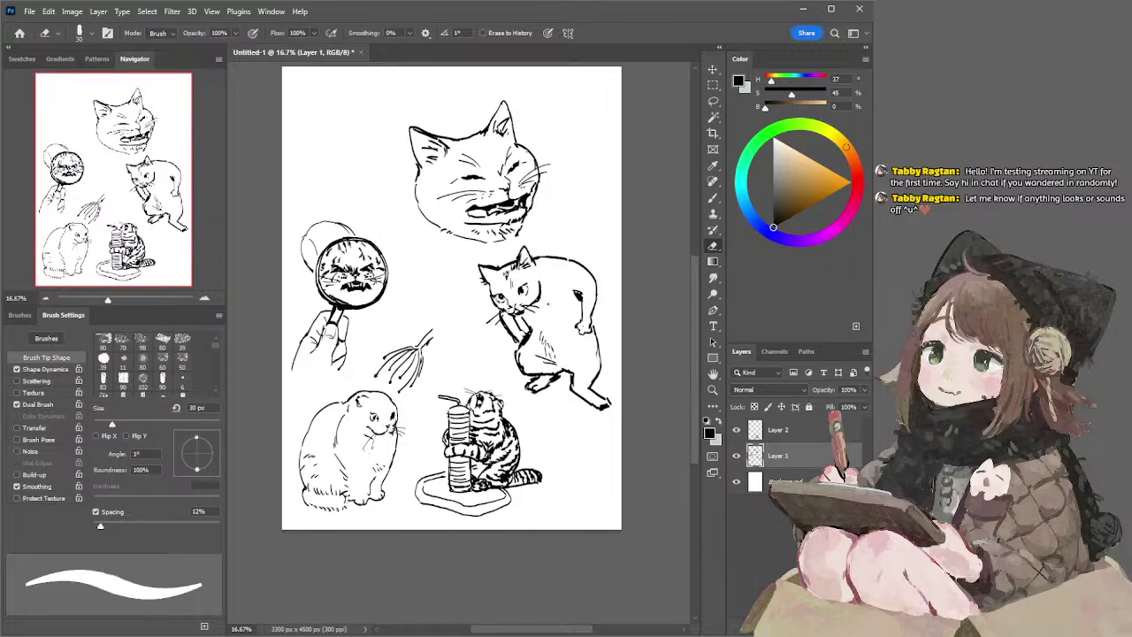
key(b)
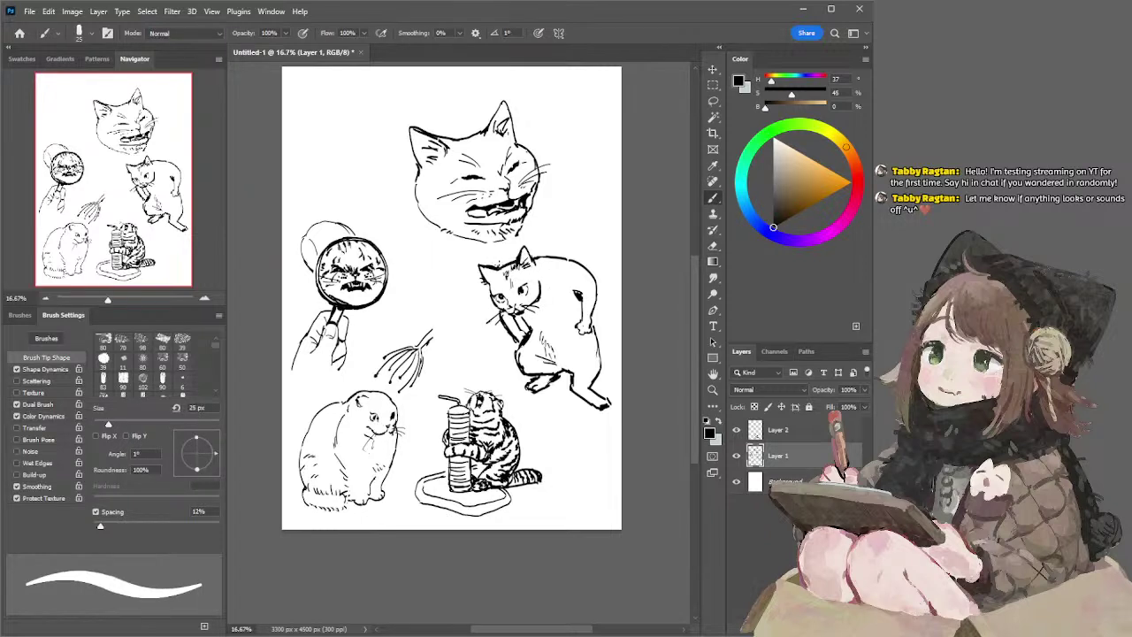
key(e)
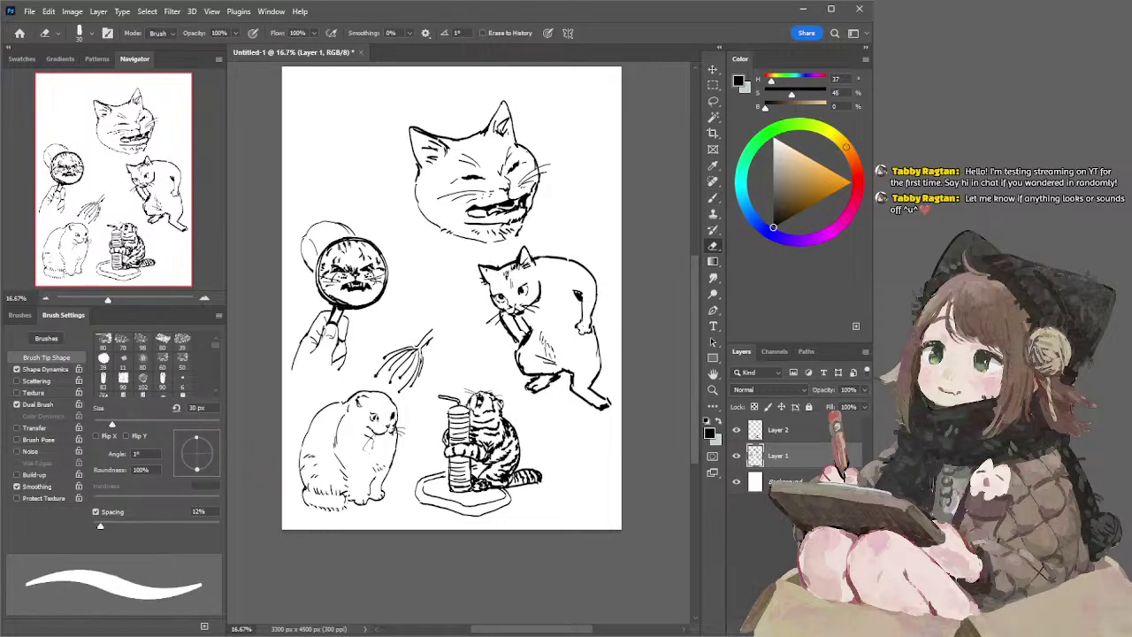
key(b)
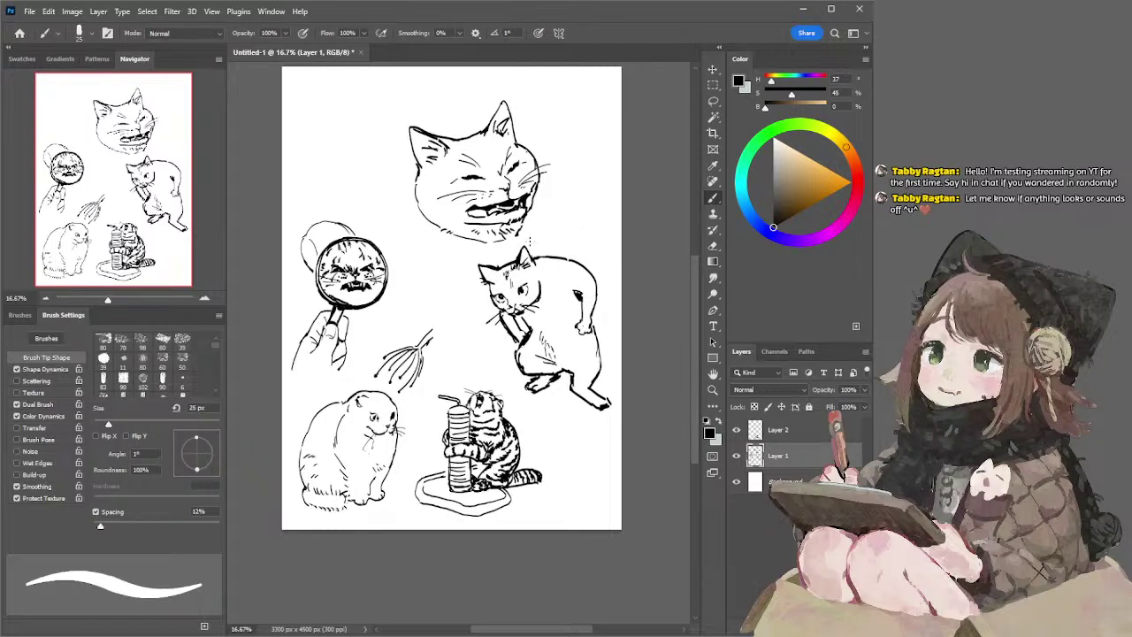
key(e)
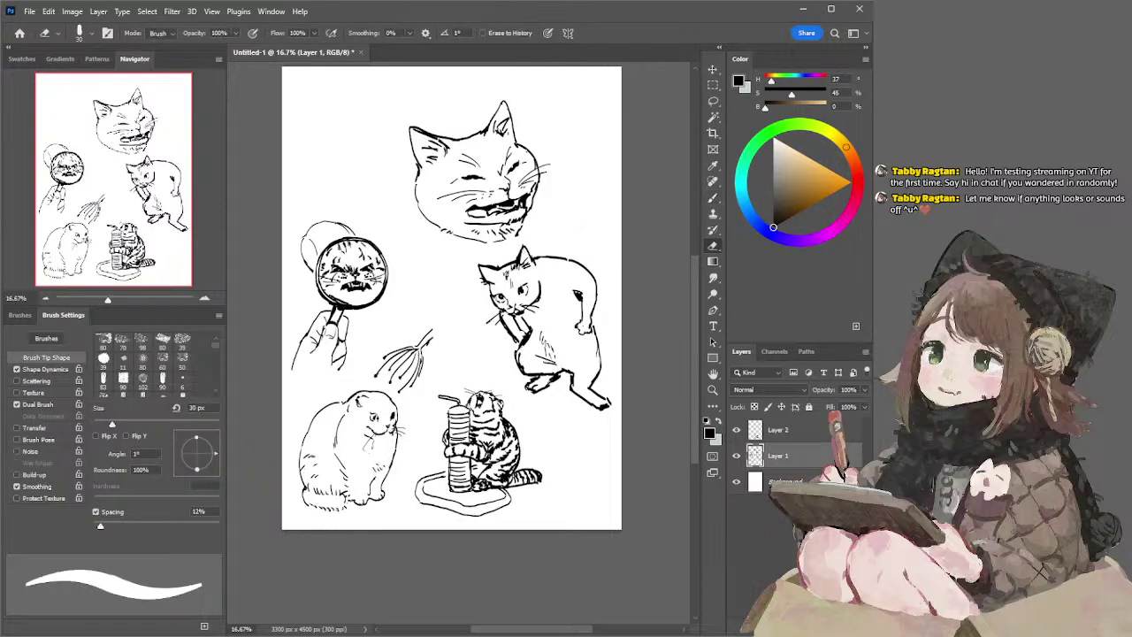
key(b)
key(e)
key(b)
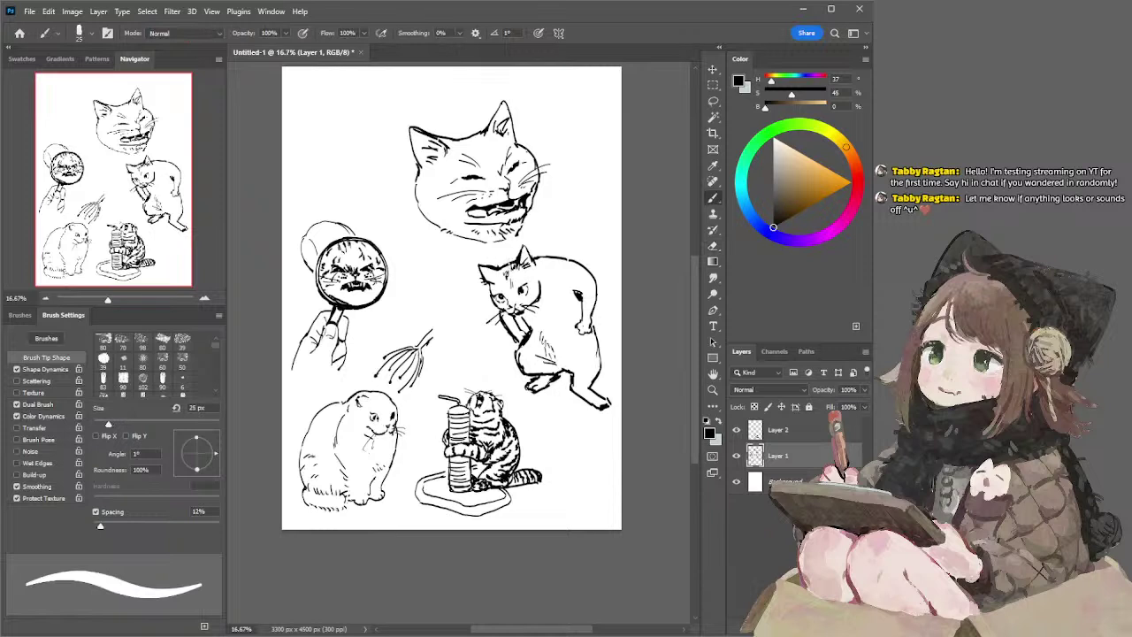
- Redraw the top of the standing cat's head between the ears and thin its back outline with the eraser
drag(501, 265, 517, 256)
key(e)
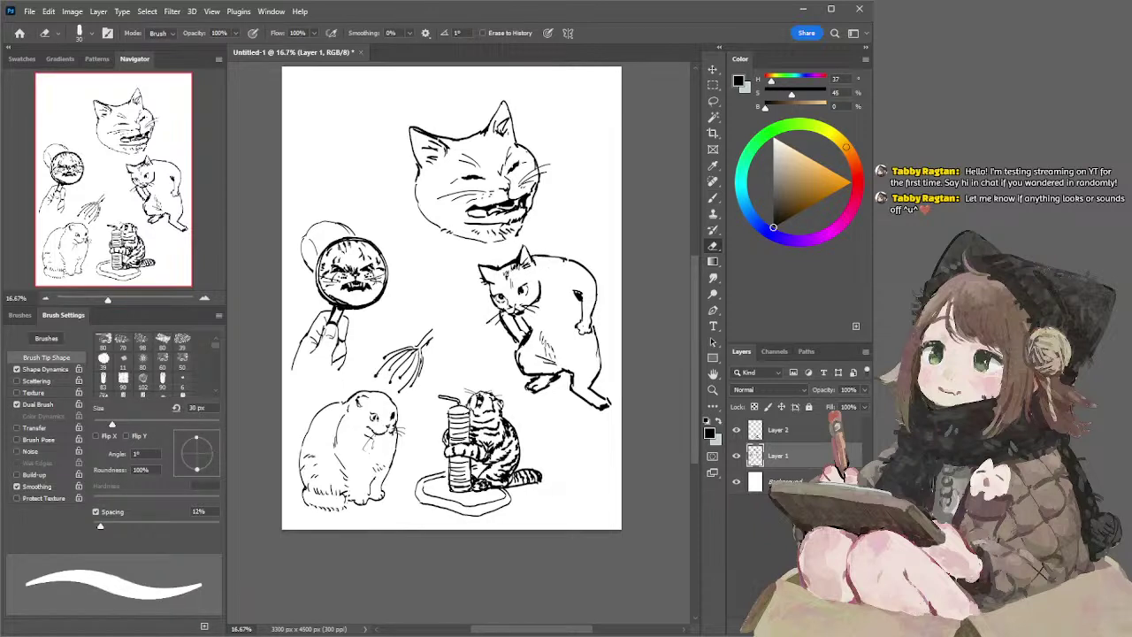
drag(562, 262, 586, 271)
key(b)
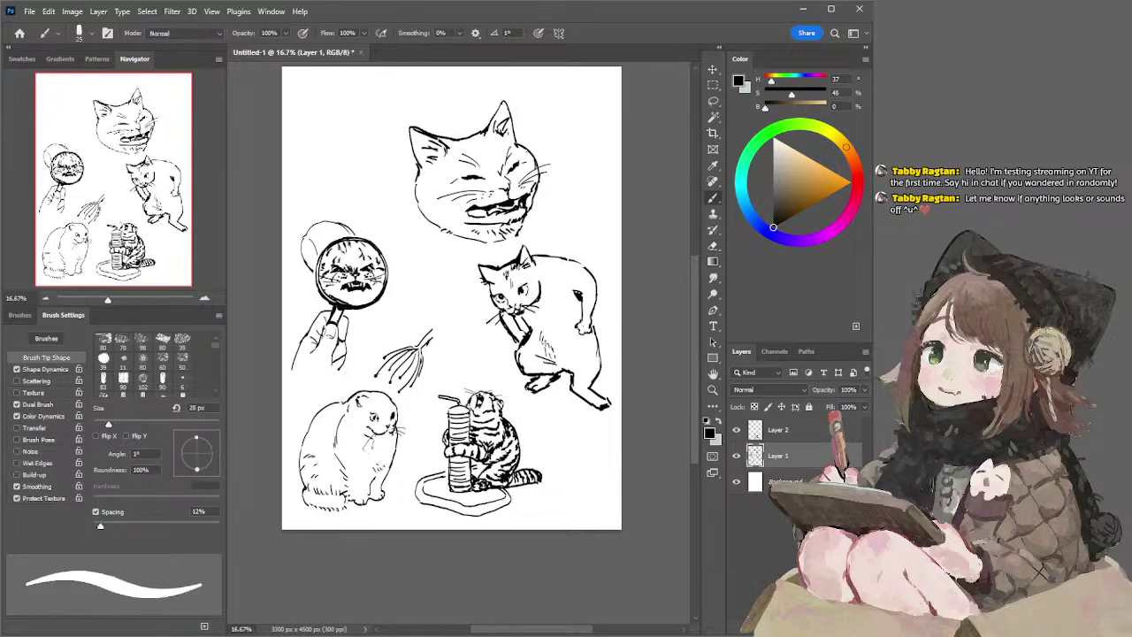
- Draw the edge of the standing cat's raised foreleg and delete stray linework selected with the Lasso
drag(528, 306, 532, 335)
key(l)
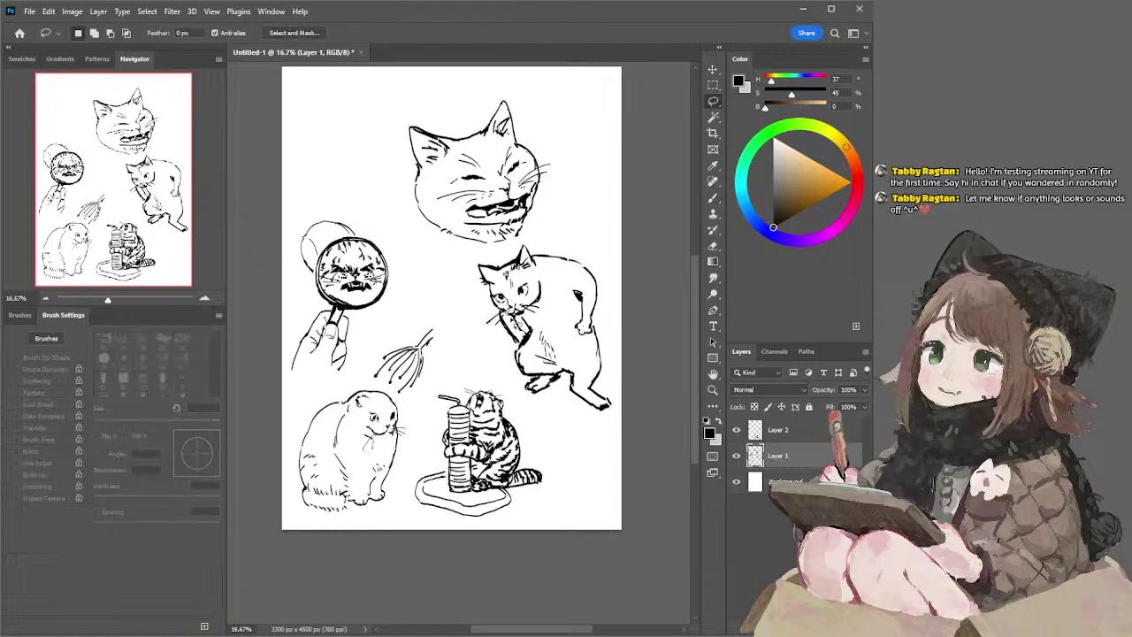
key(shift)
key(Delete)
key(e)
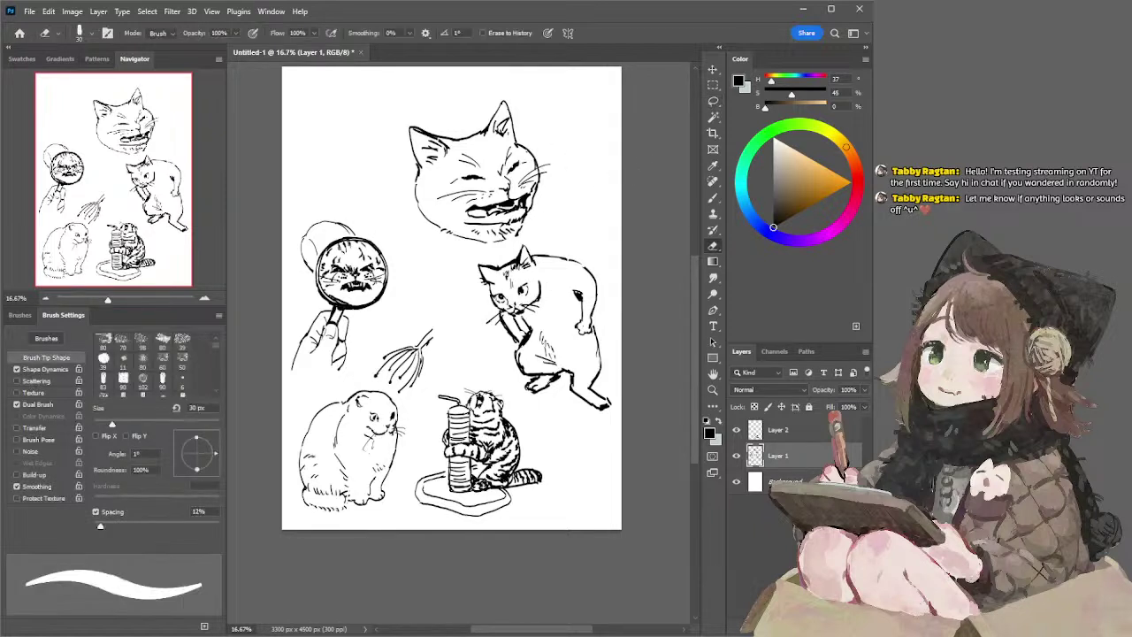
- Erase the outer outline of the standing cat's hind leg with an enlarged eraser
key(b)
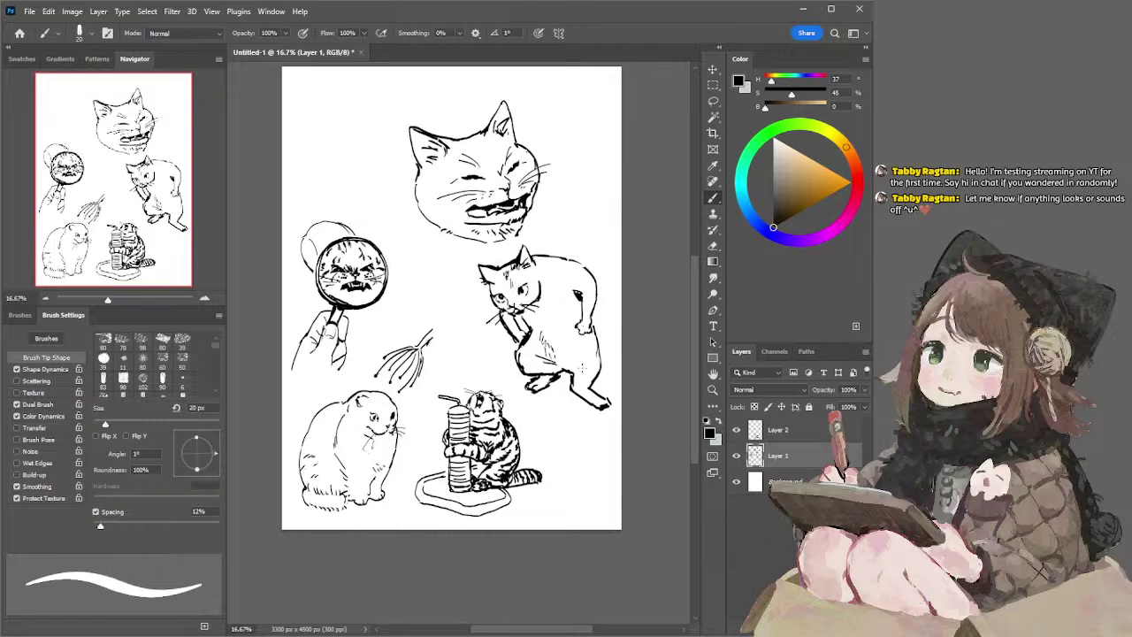
key(e)
key(])
key(])
key(])
drag(594, 338, 602, 373)
key(])
key(])
- Redraw the outer edge of the standing cat's hind leg with a larger brush, undoing the unwanted stroke
key(b)
key(])
key(])
key(ctrl+z)
key(])
drag(595, 327, 599, 369)
- Rework the standing cat's belly line and tucked hind foot with a 70 px eraser and a 35 px brush, undoing unwanted strokes
key(e)
key(bracketright)
key(bracketright)
key(bracketright)
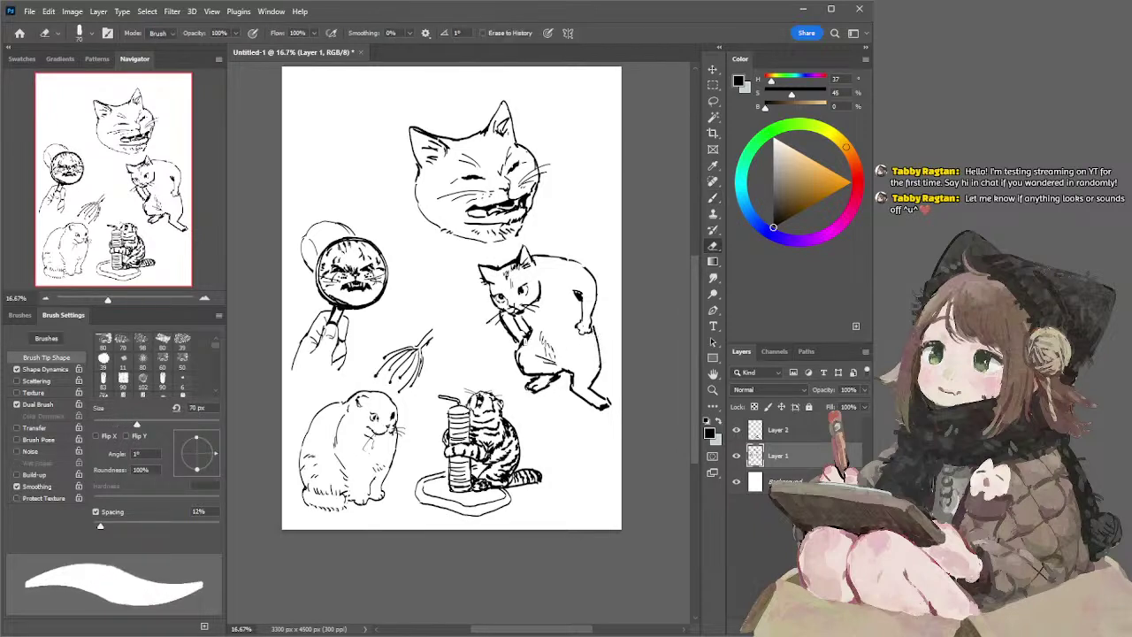
mouse_move(528, 336)
mouse_down()
mouse_move(528, 371)
mouse_move(550, 370)
mouse_move(531, 371)
mouse_move(534, 388)
mouse_move(557, 380)
mouse_move(545, 391)
mouse_up()
key(b)
key(ctrl+z)
key(e)
key(b)
key(ctrl+z)
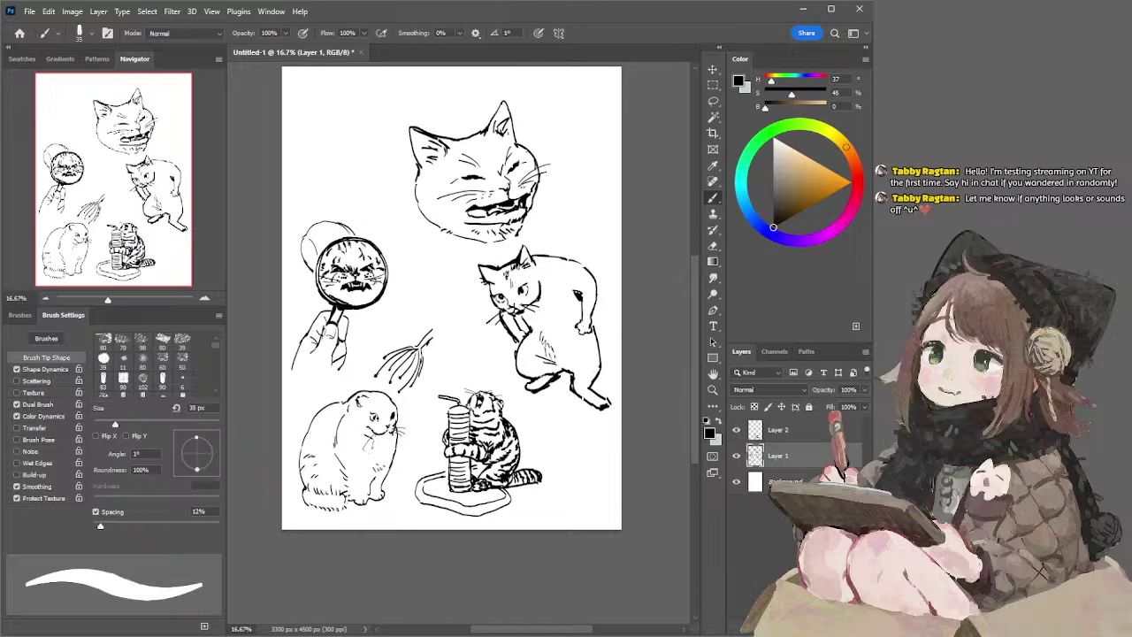
- Refine the standing cat's extended hind foot with the eraser and a 35 px brush, undoing the unwanted strokes
key(e)
mouse_move(608, 404)
mouse_down()
mouse_move(598, 407)
mouse_move(607, 404)
mouse_up()
key(b)
key(e)
key(b)
key(ctrl+z)
key(ctrl+z)
key(e)
- Erase the standing cat's outer hind-leg outline with a 90 px eraser and redraw it as a rounded haunch with a 35 px brush
drag(597, 334, 599, 387)
key(b)
key(ctrl+z)
key(e)
key(b)
key(ctrl+z)
drag(596, 332, 599, 380)
key(e)
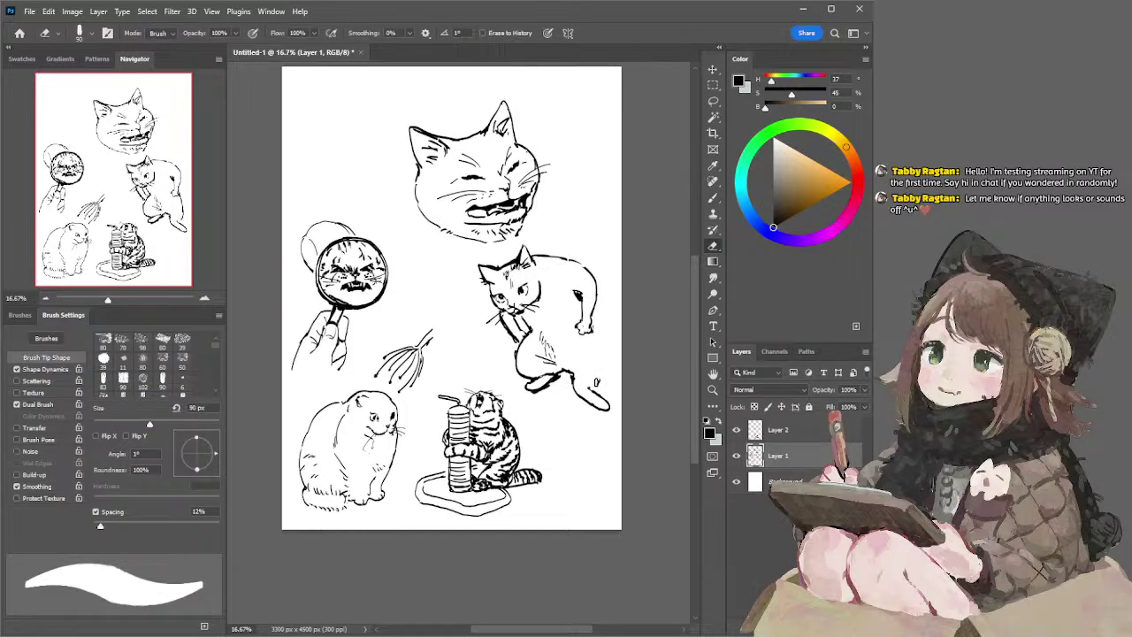
key(b)
drag(593, 331, 600, 379)
key(ctrl+z)
drag(594, 331, 601, 385)
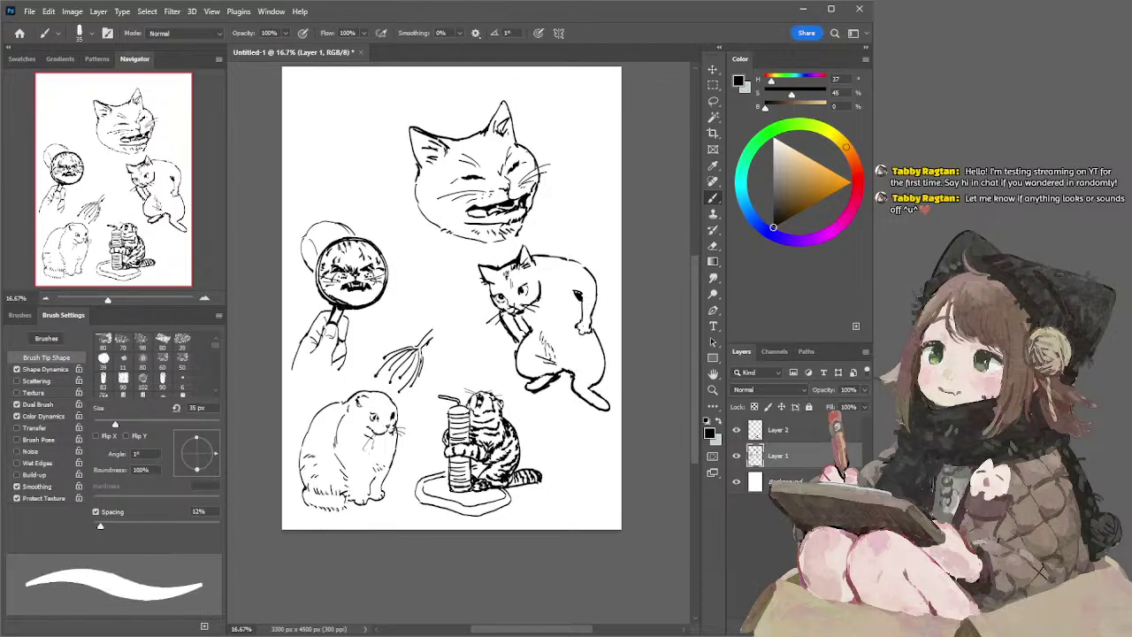
- Erase the hatching on the standing cat's belly at 90 px and redraw the belly fold and raised foreleg with a 30 px brush
key(e)
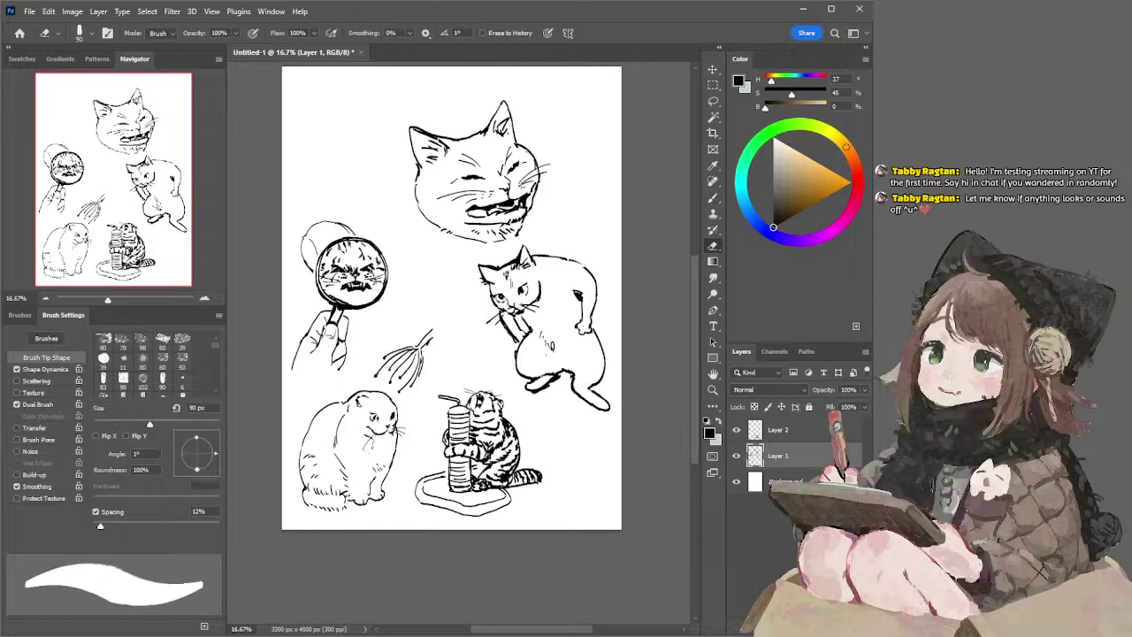
key(b)
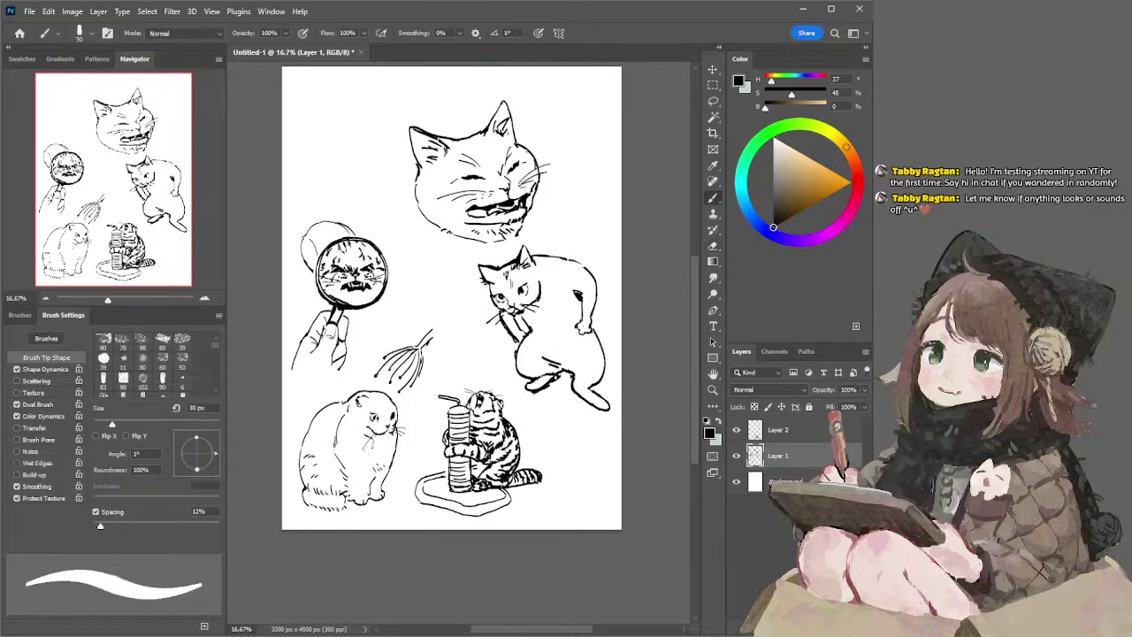
key(e)
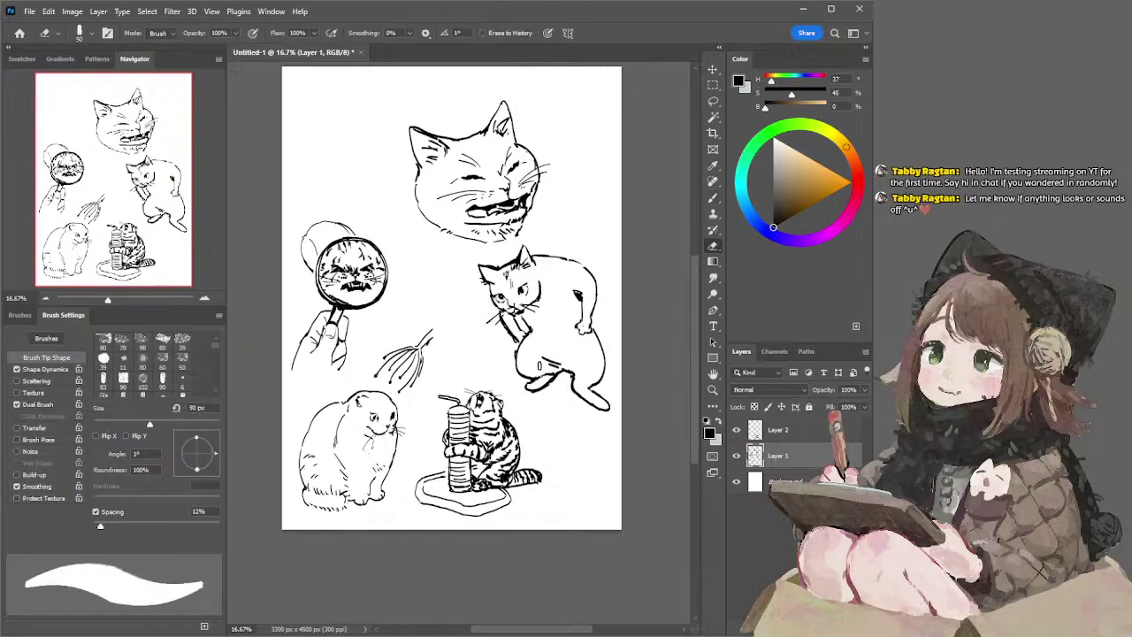
key(b)
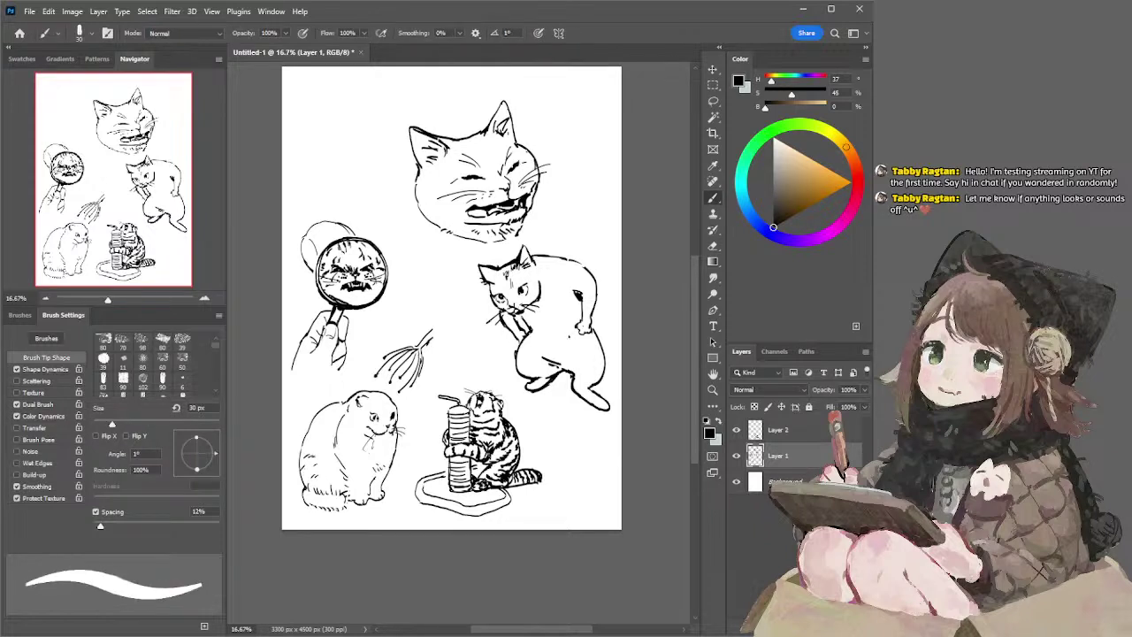
- Tidy the standing cat's head and back outline, alternating between a 90 px eraser and a 20 px brush
key(e)
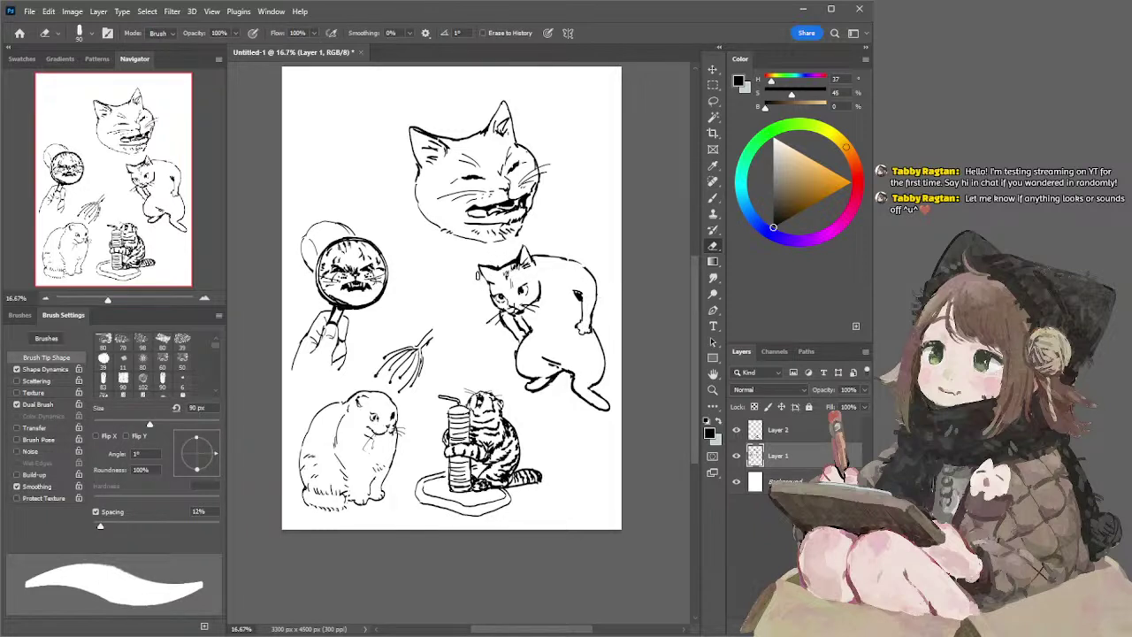
key(b)
key(bracketleft)
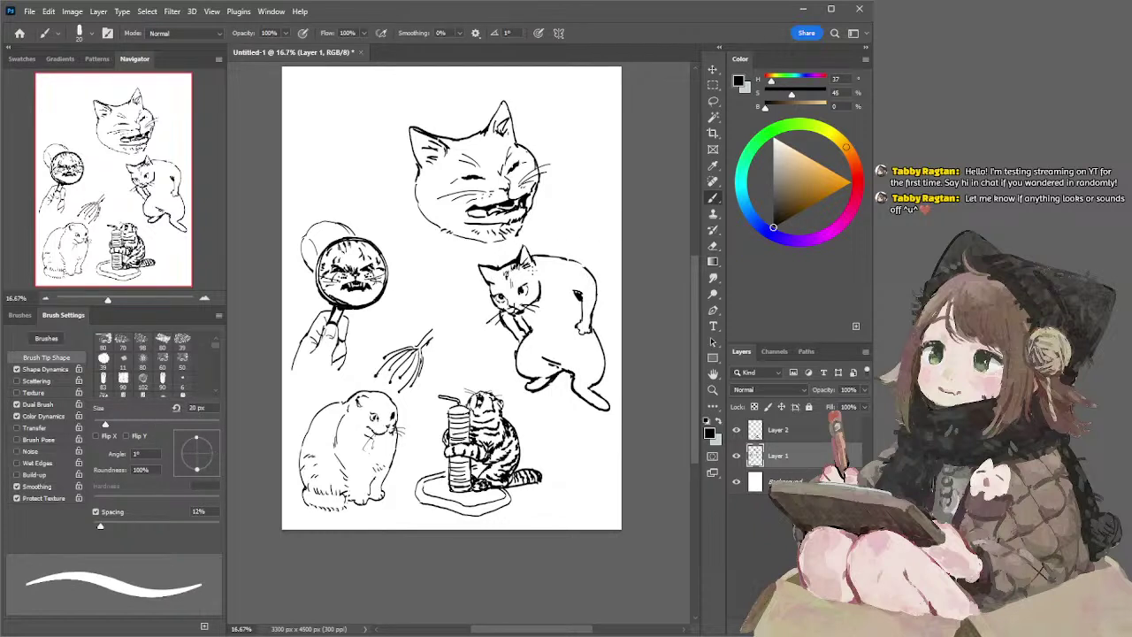
key(e)
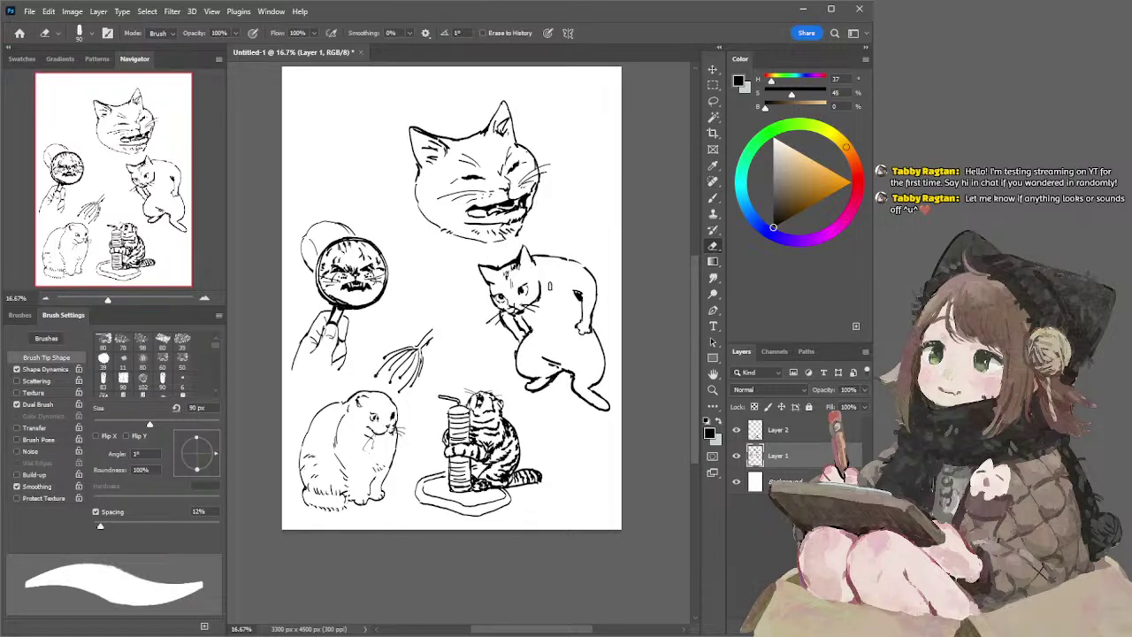
key(b)
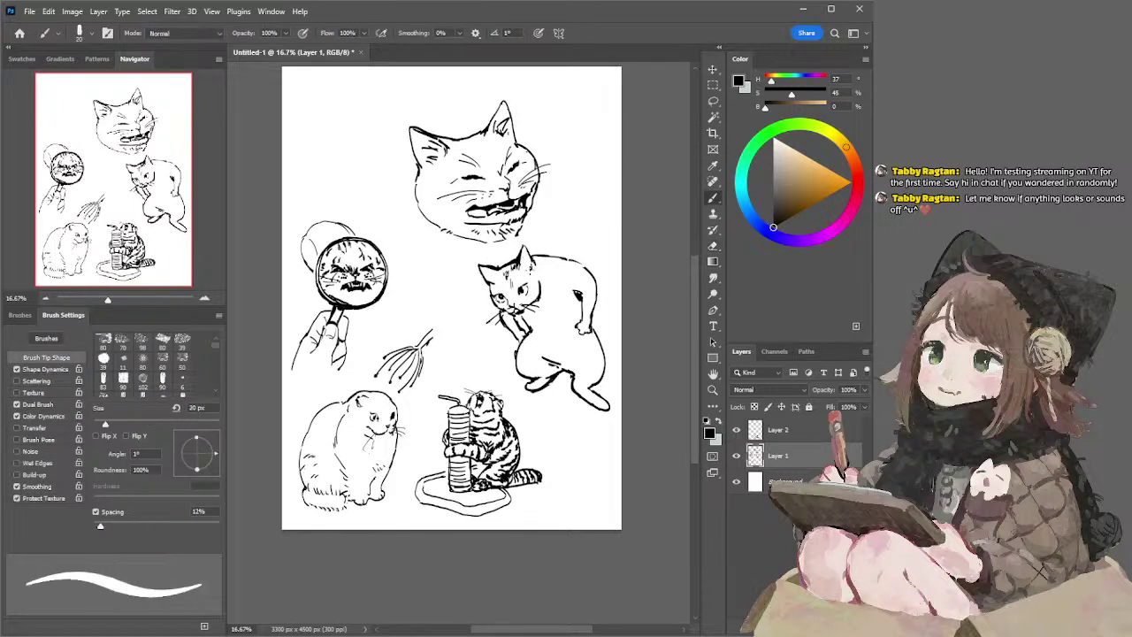
key(e)
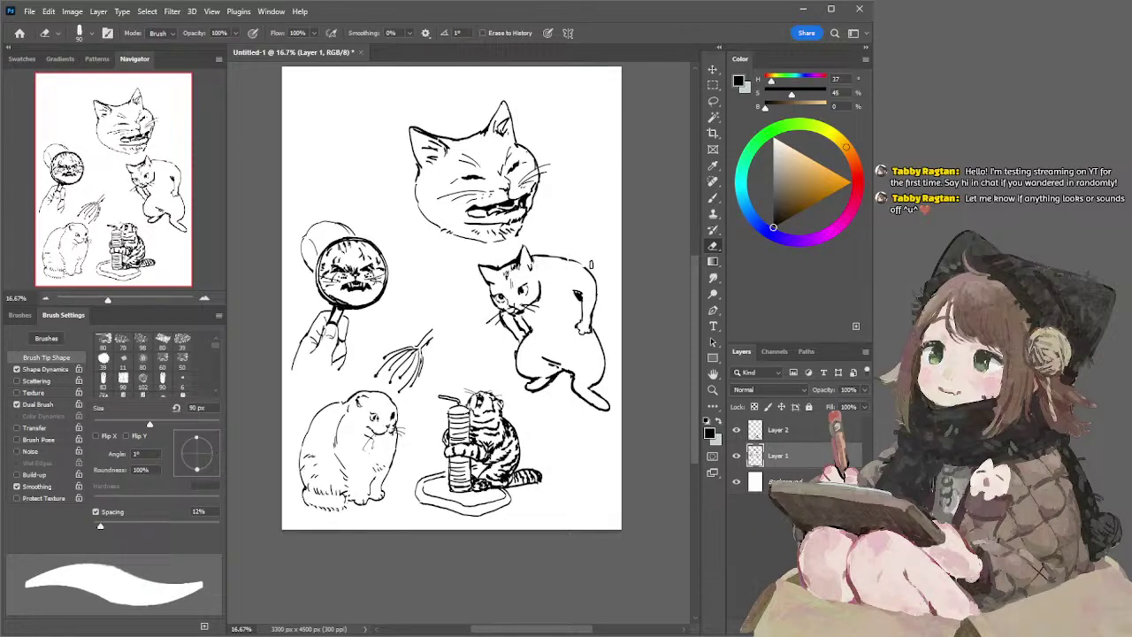
key(b)
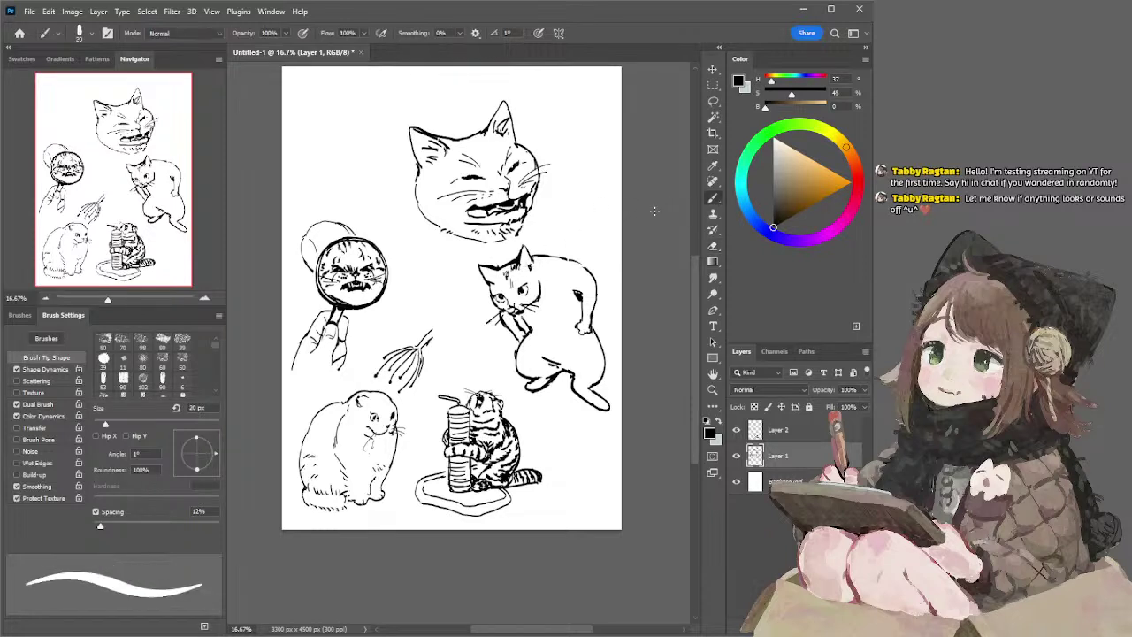
- Rework the standing cat's raised foreleg with a 60 px eraser and a brush enlarged to 30 px
key(l)
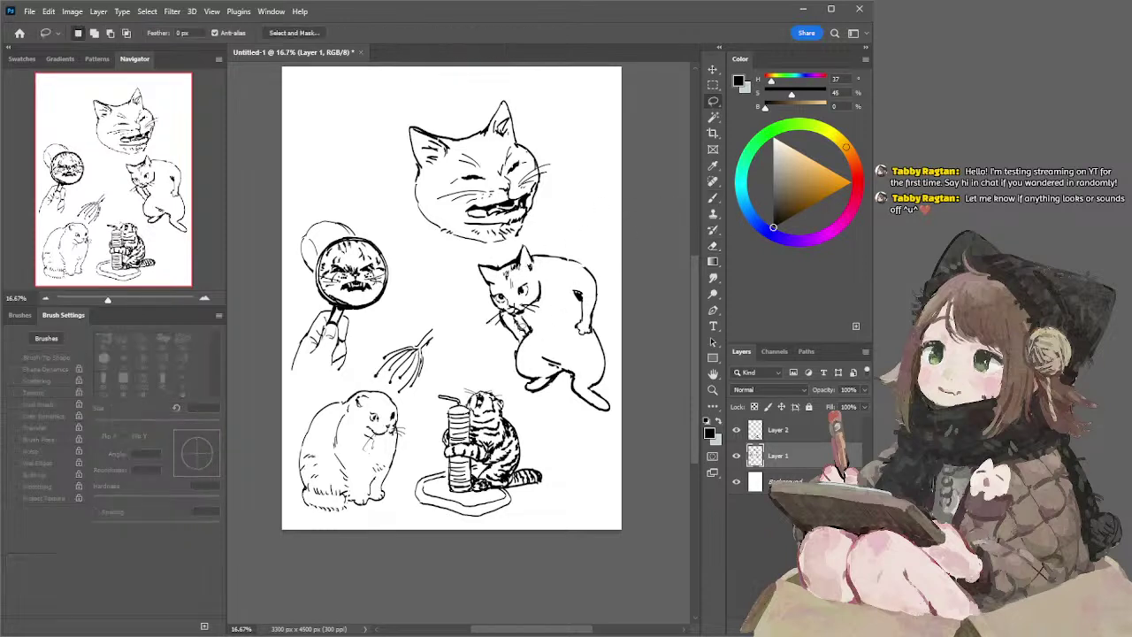
key(e)
key(bracketleft)
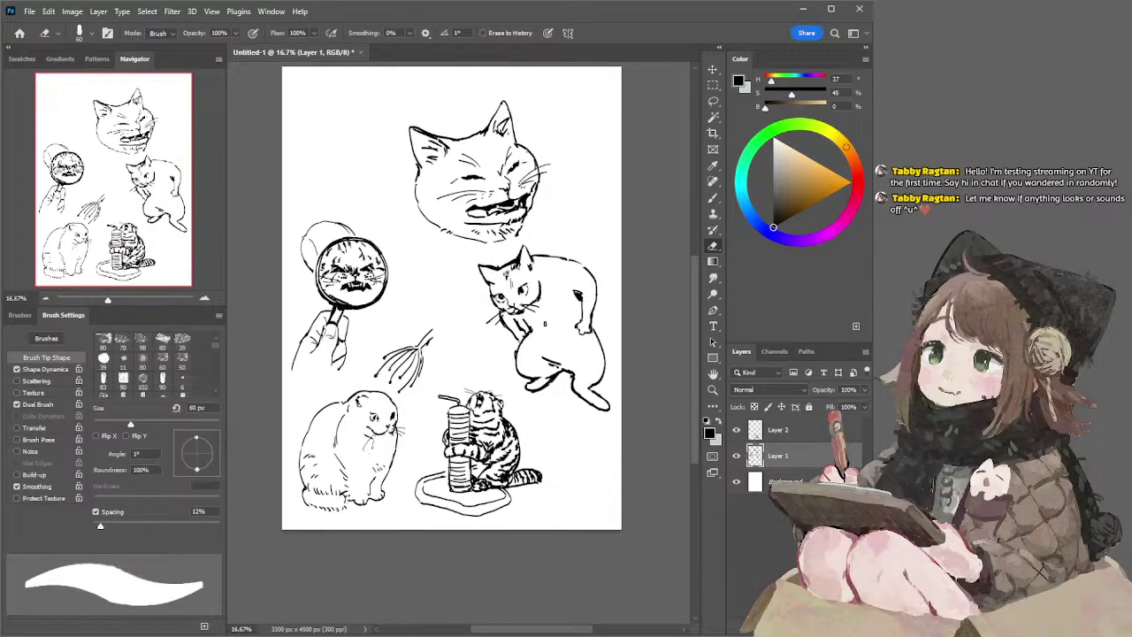
key(b)
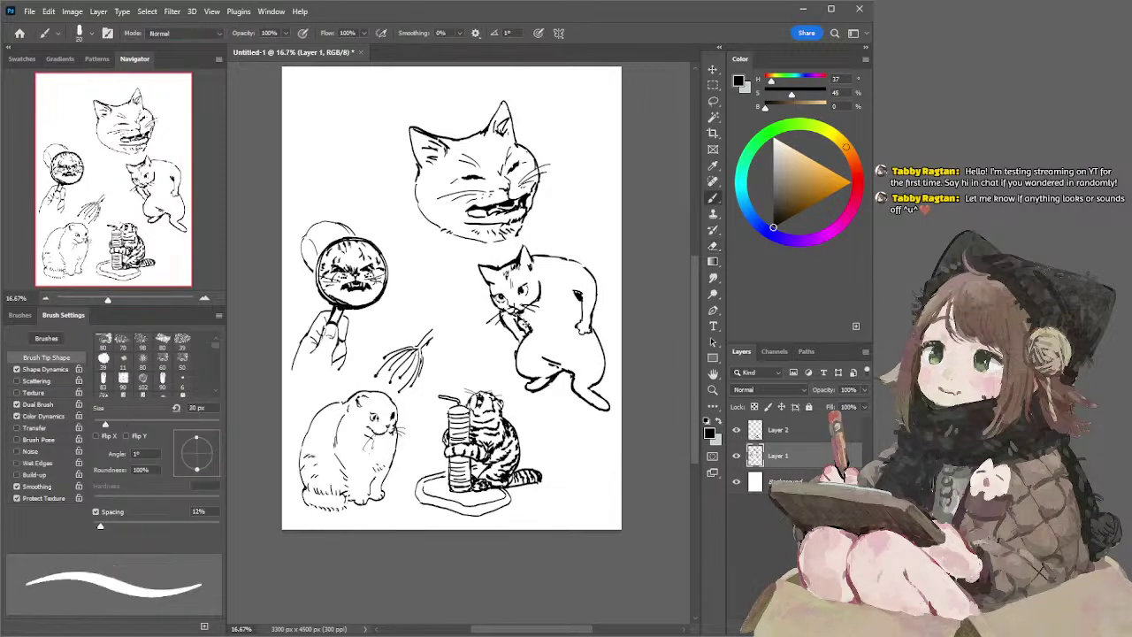
key(bracketright)
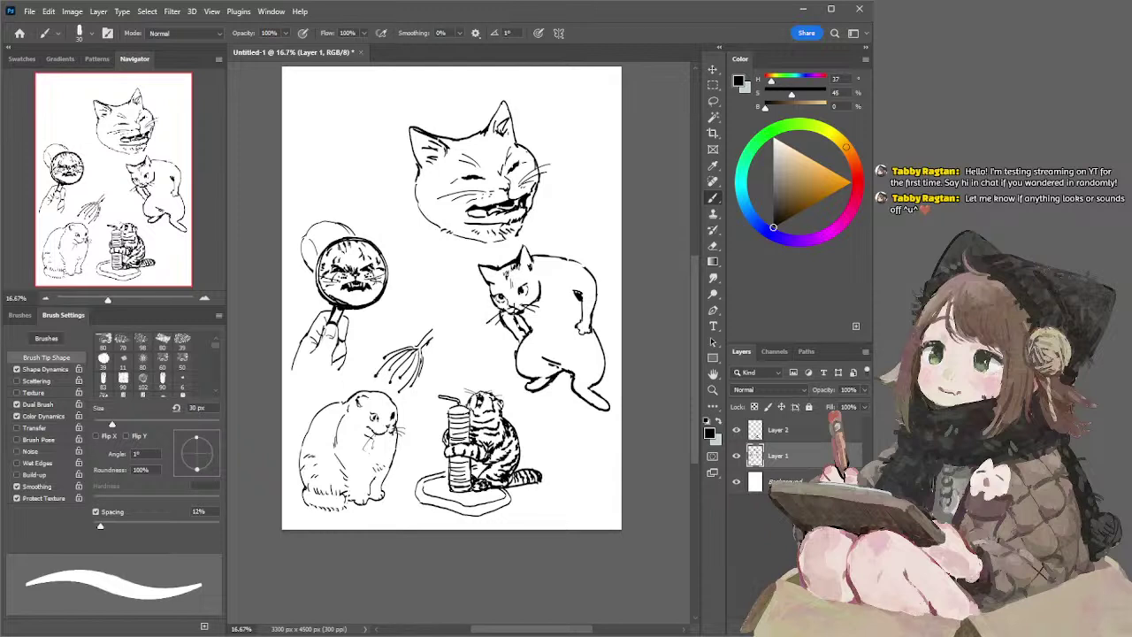
- Lasso the standing cat's raised paw and rotate it by about -11.8 degrees
key(l)
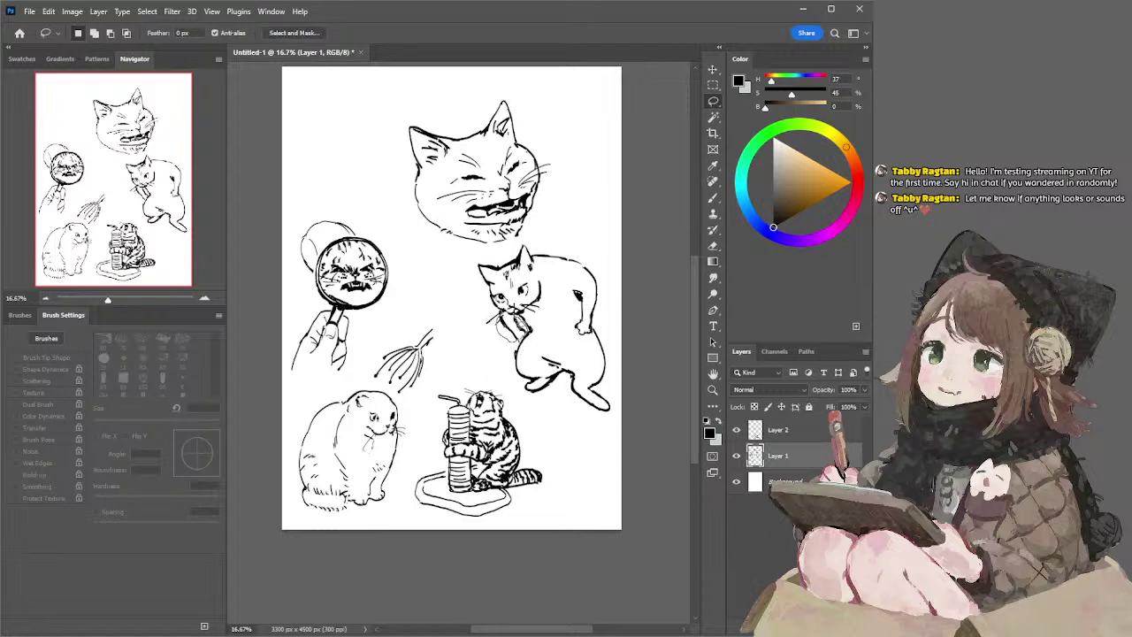
click(712, 69)
drag(487, 302, 483, 309)
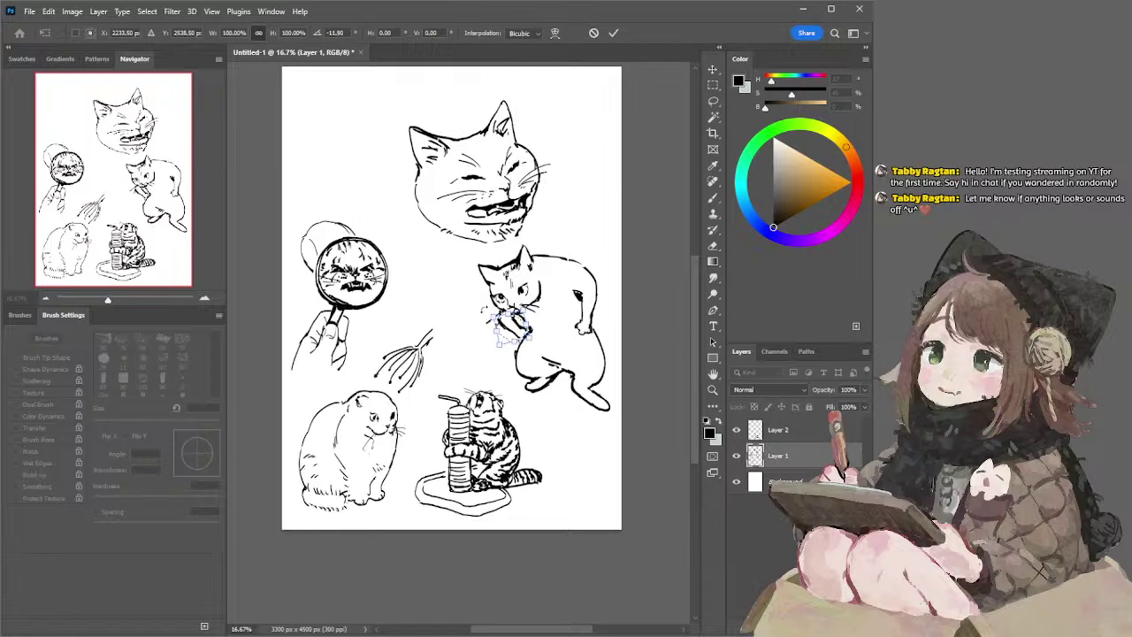
click(712, 101)
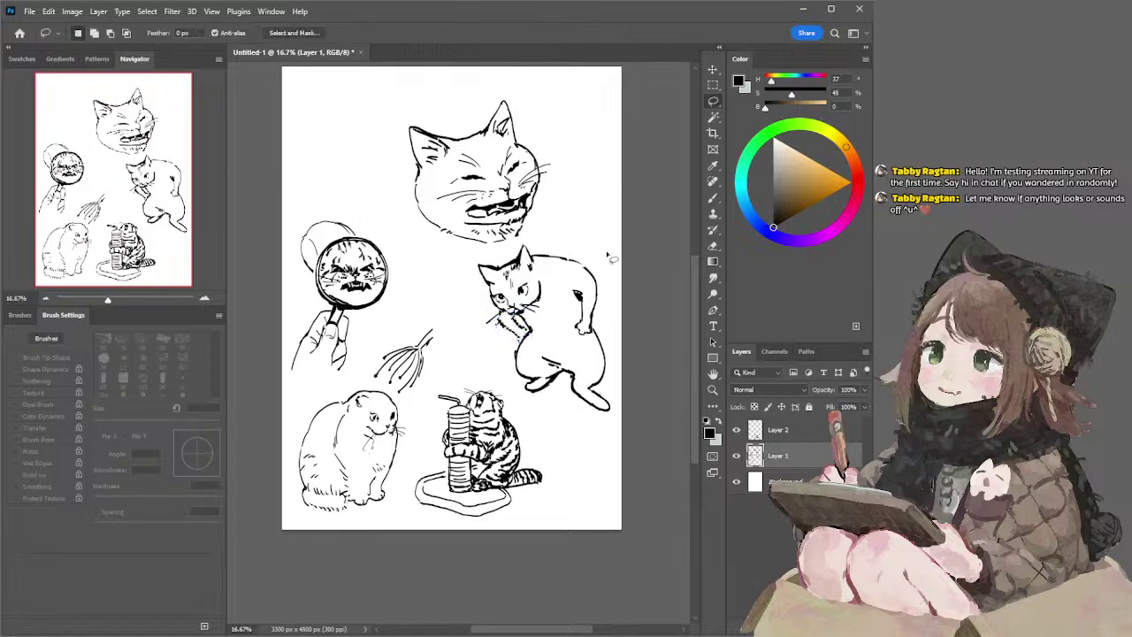
- Clean up the linework around the rotated paw with a 60 px eraser and a 30 px brush
key(e)
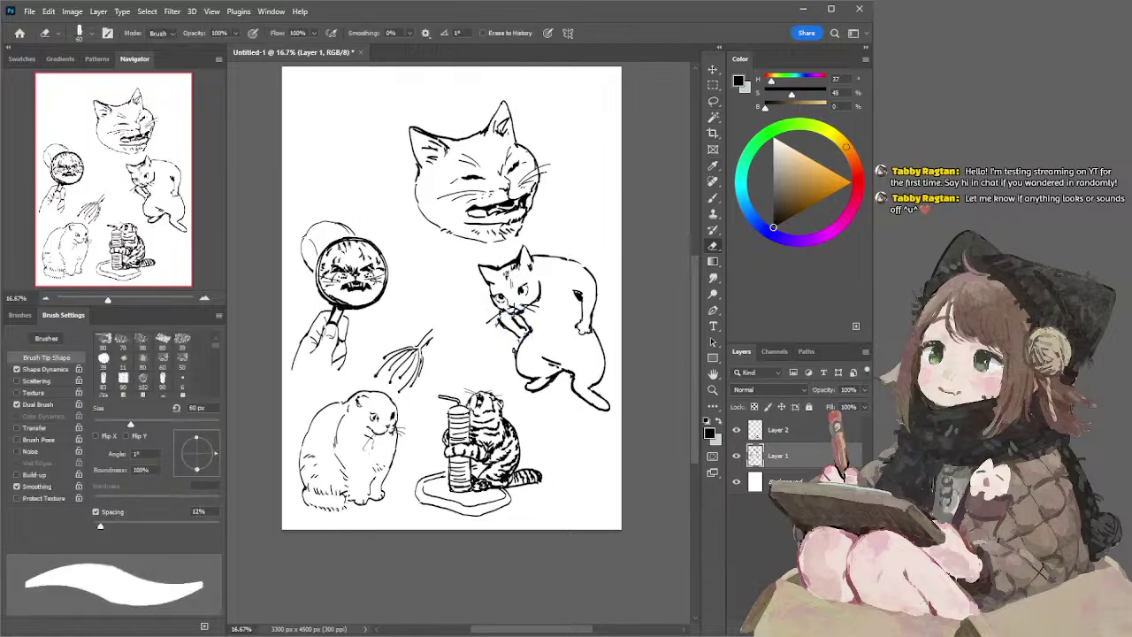
key(l)
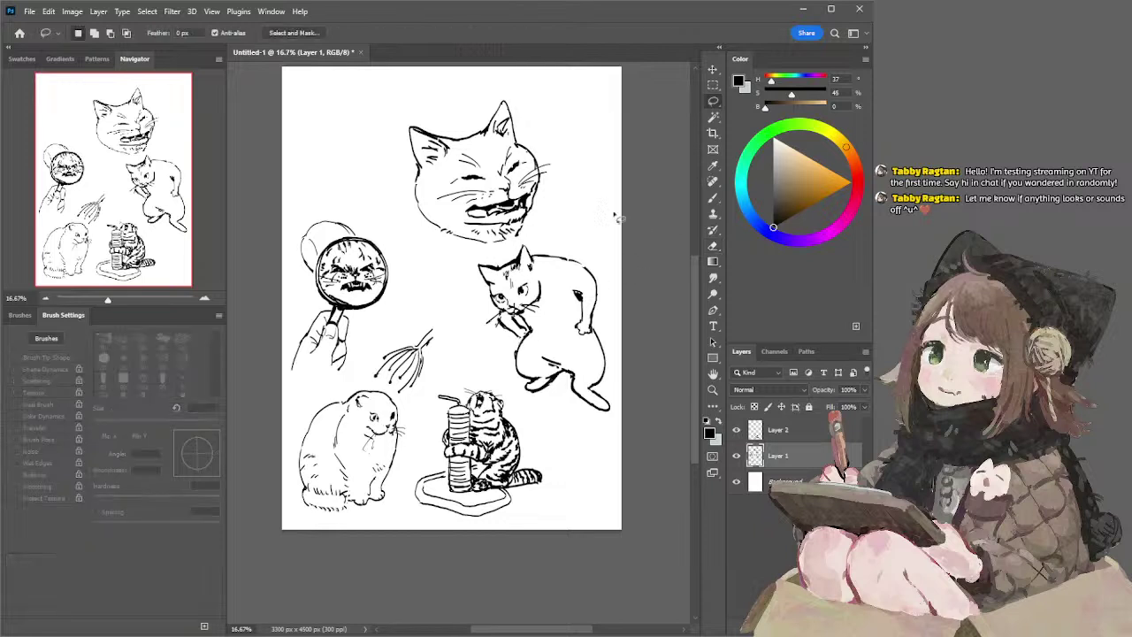
key(e)
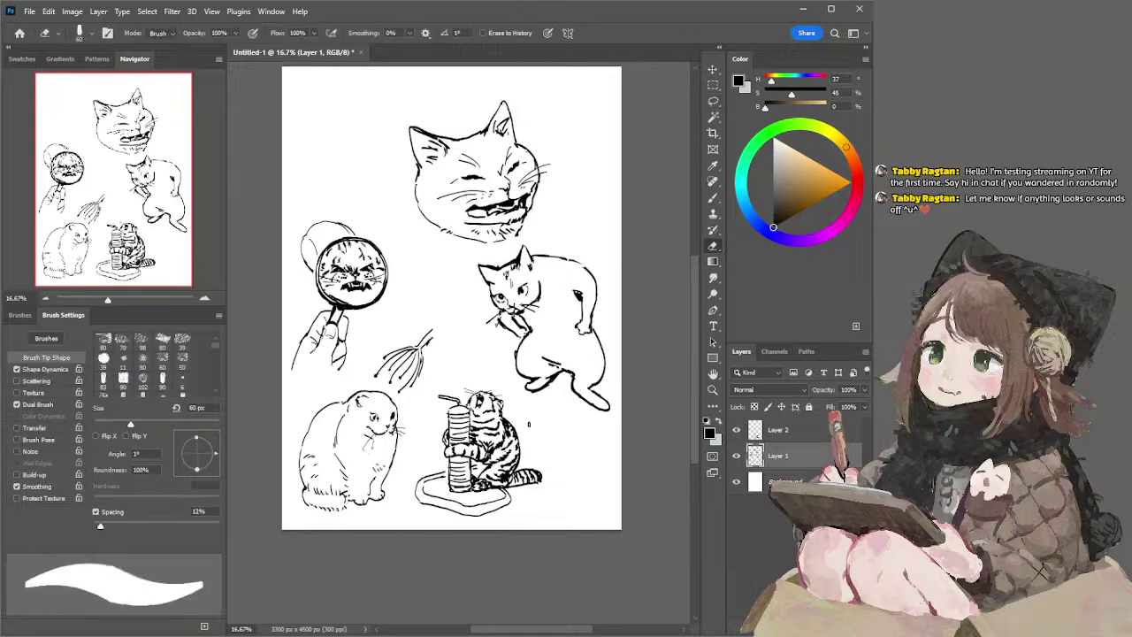
key(l)
key(b)
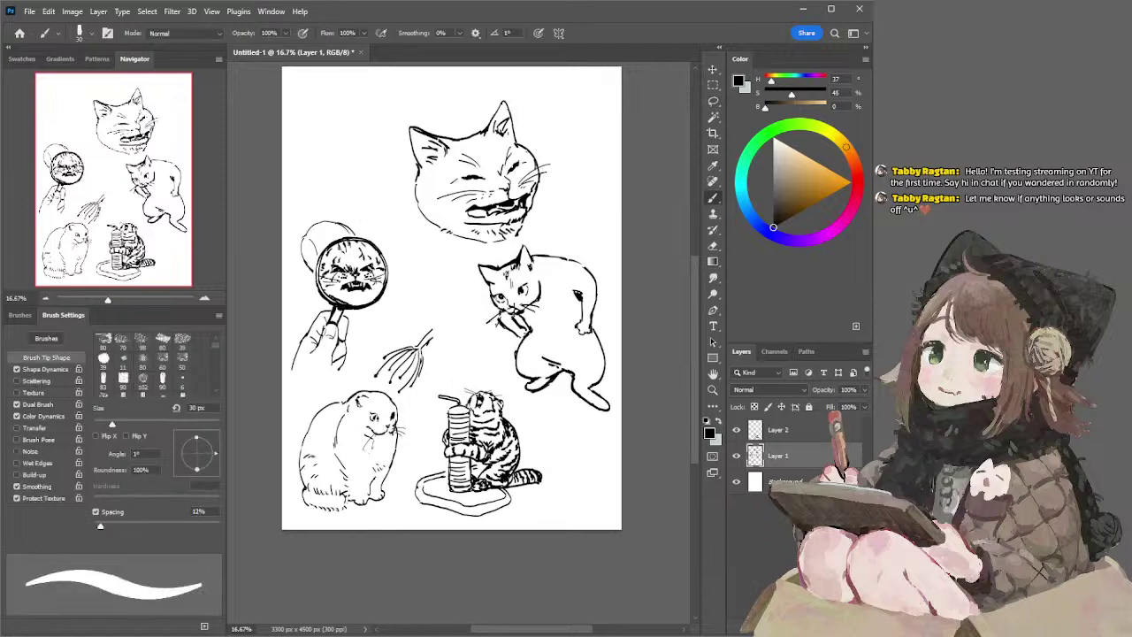
- Lasso the standing cat's eye nearer its body and scale it to about 84.35%
key(l)
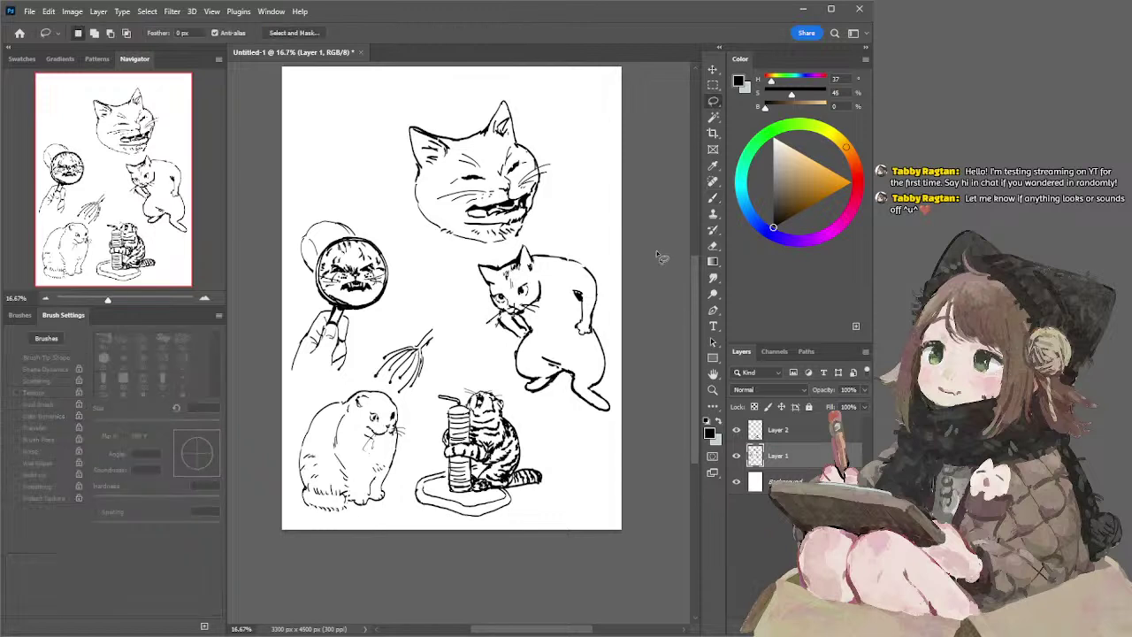
drag(645, 240, 638, 253)
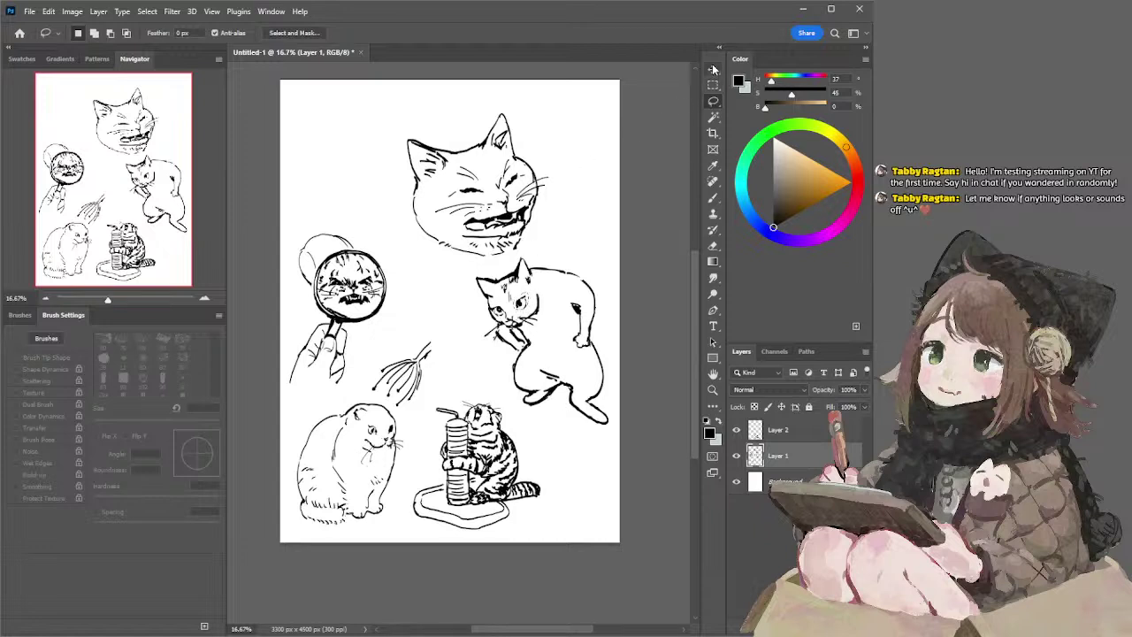
click(713, 69)
drag(530, 290, 529, 294)
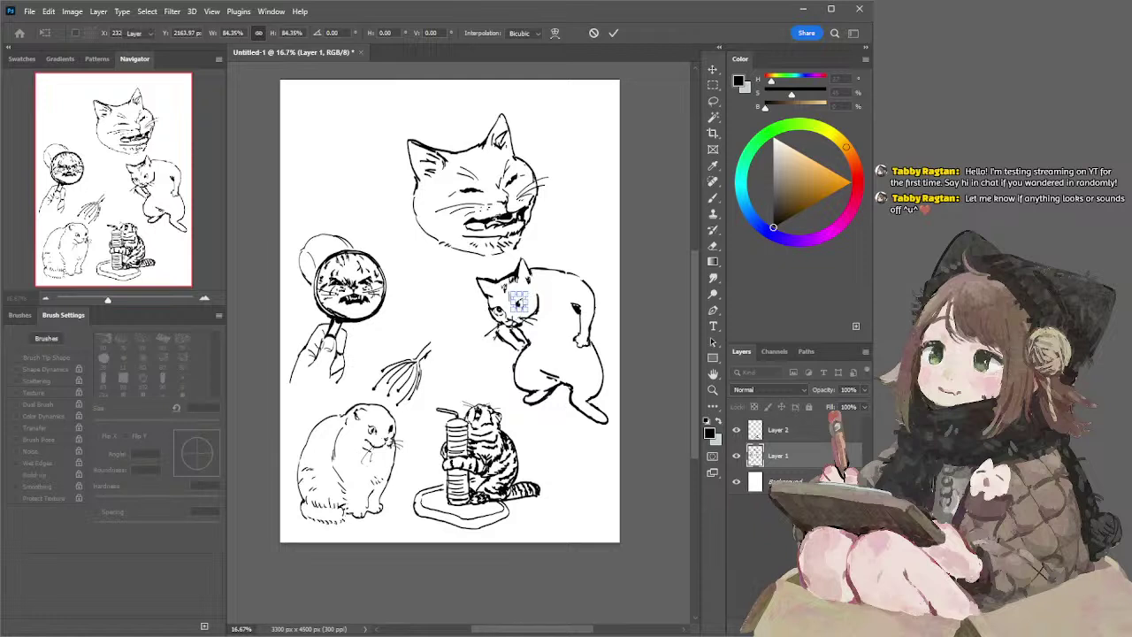
key(Return)
- Lasso the standing cat's other eye, on the outer side of the face, and scale it to about 91.94%
key(l)
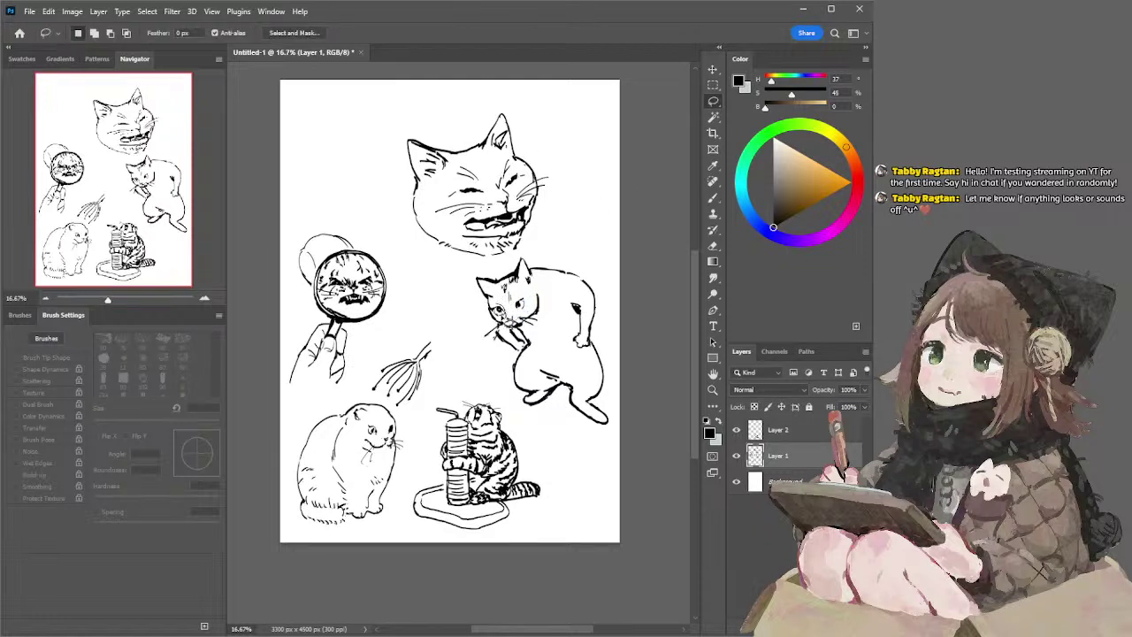
key(ctrl+t)
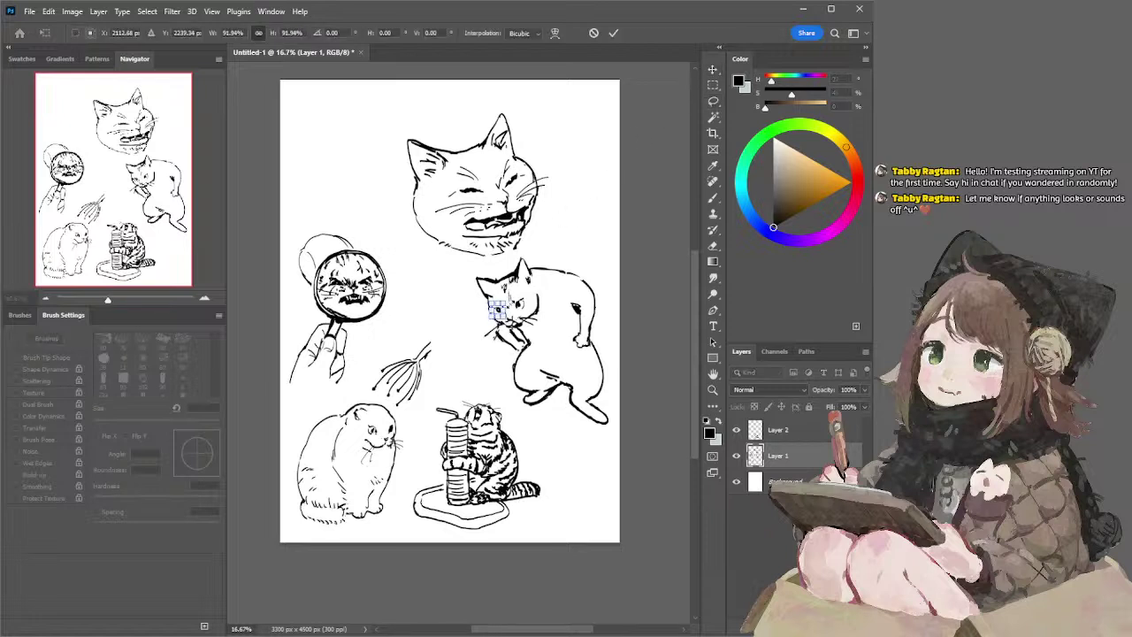
key(Return)
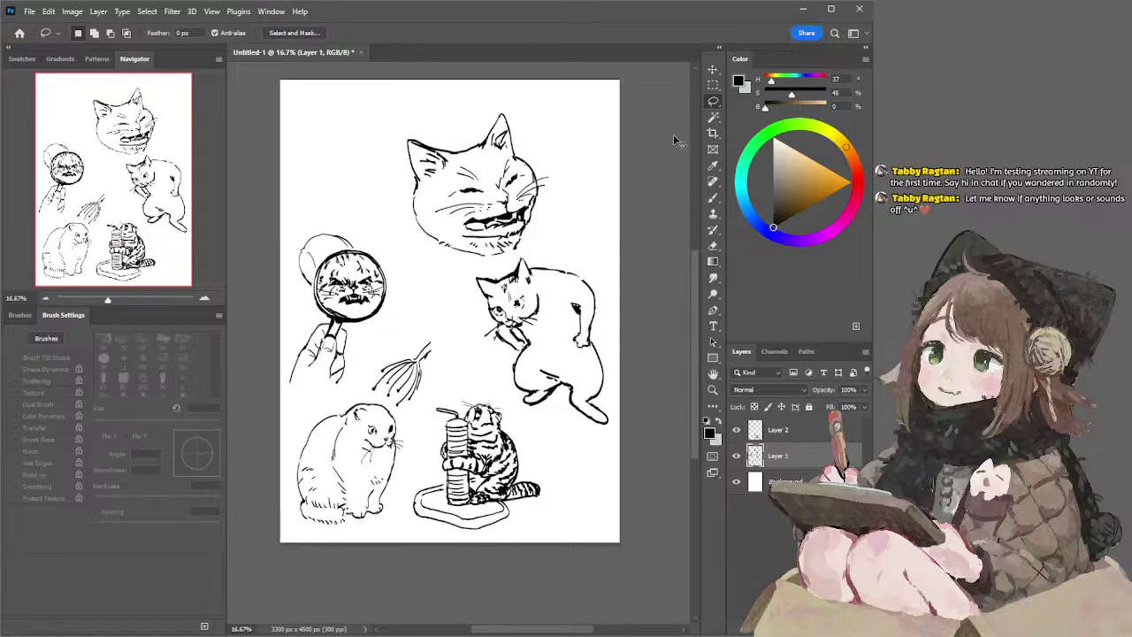
key(b)
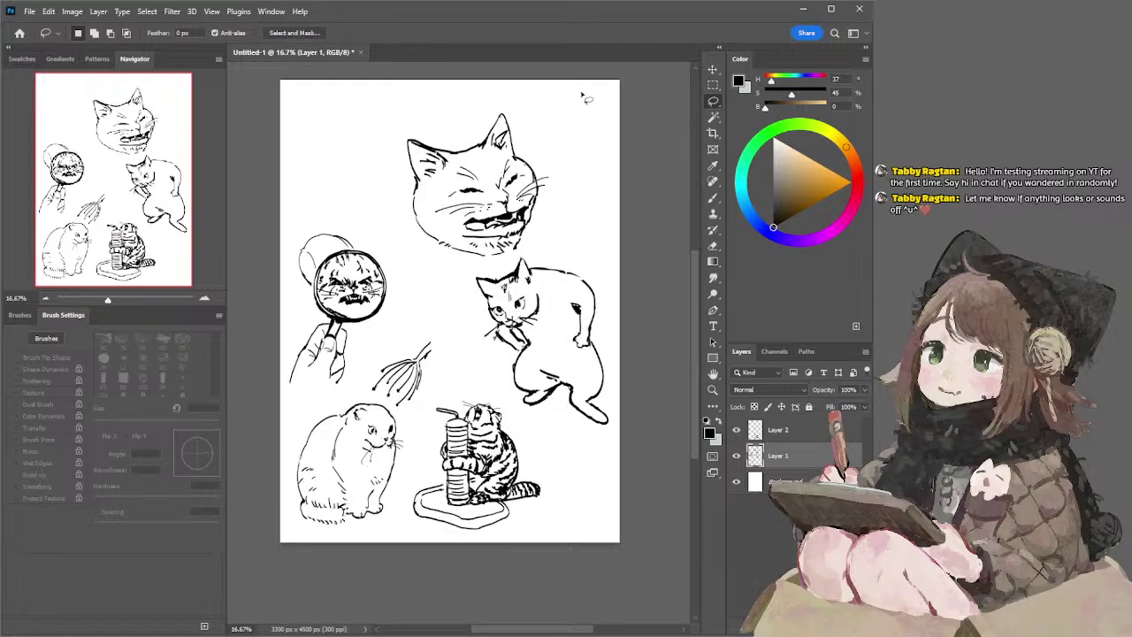
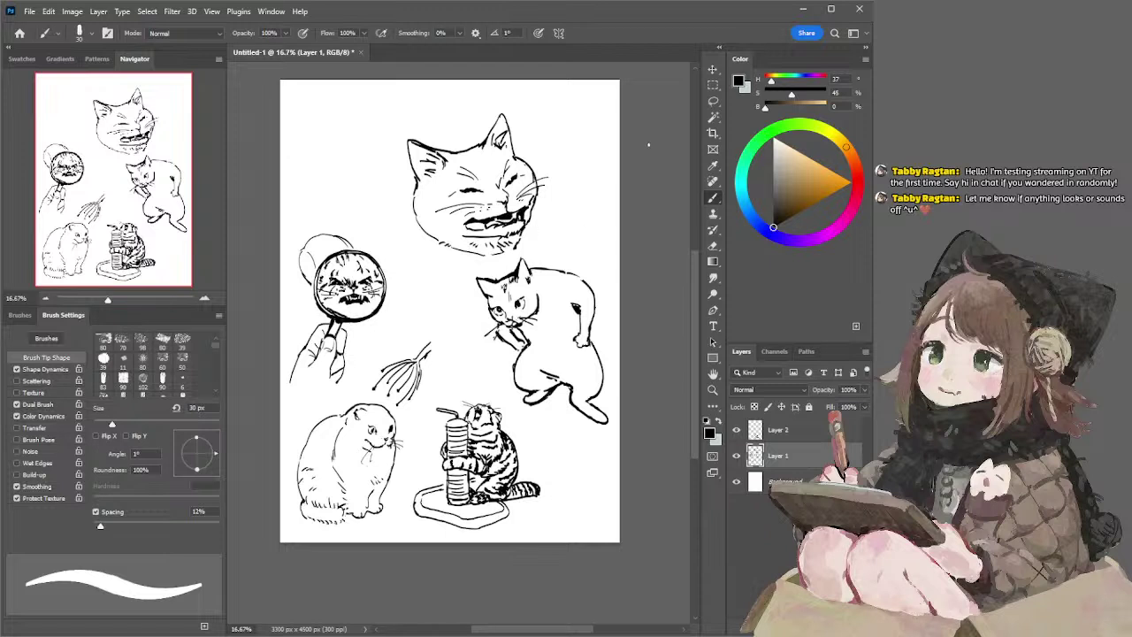
key(e)
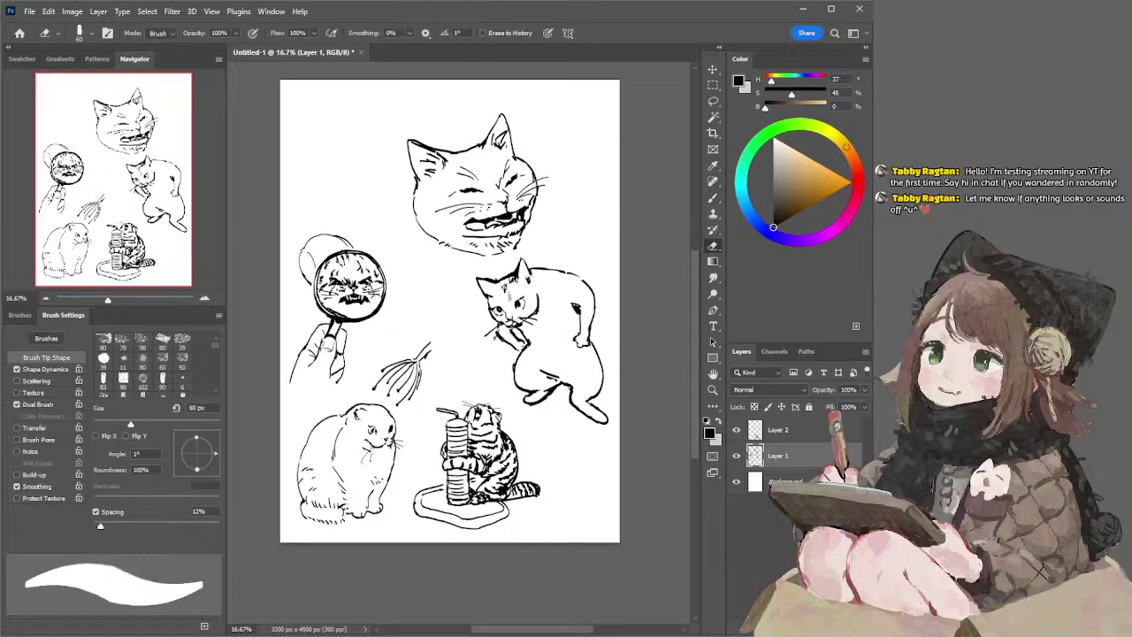
scroll(449, 309, down, 3)
scroll(449, 310, up, 2)
scroll(450, 309, up, 2)
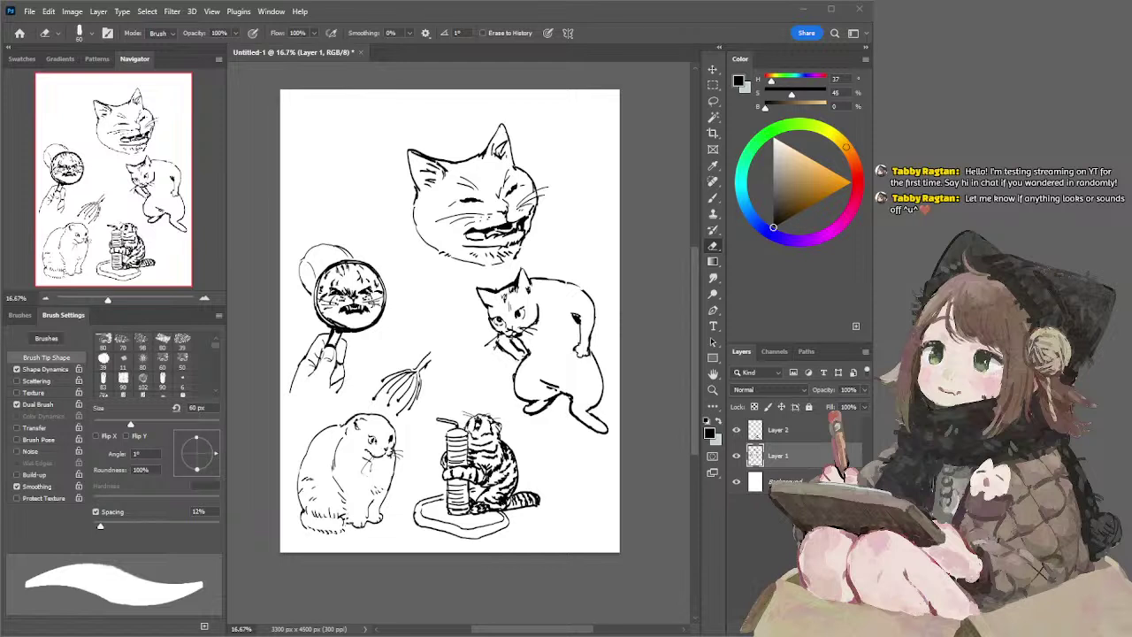
key(alt+Tab)
key(b)
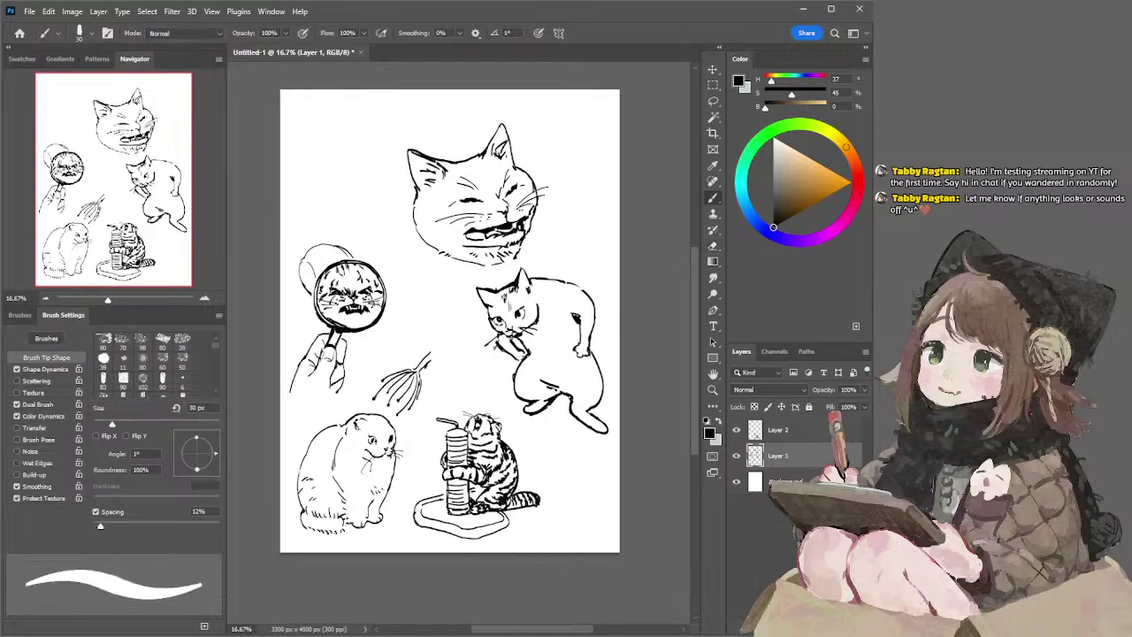
- Lasso the large laughing cat head and shift it left and slightly up on the page
key(l)
mouse_move(417, 121)
mouse_down()
mouse_move(387, 155)
mouse_move(400, 250)
mouse_move(460, 287)
mouse_move(504, 280)
mouse_move(529, 264)
mouse_move(551, 158)
mouse_move(477, 111)
mouse_up()
ctrl+drag(478, 195, 421, 184)
key(ctrl+d)
- Thicken the laughing cat head's cheek and jaw outline with a 40 px brush
key(b)
drag(423, 254, 461, 246)
key(ctrl+z)
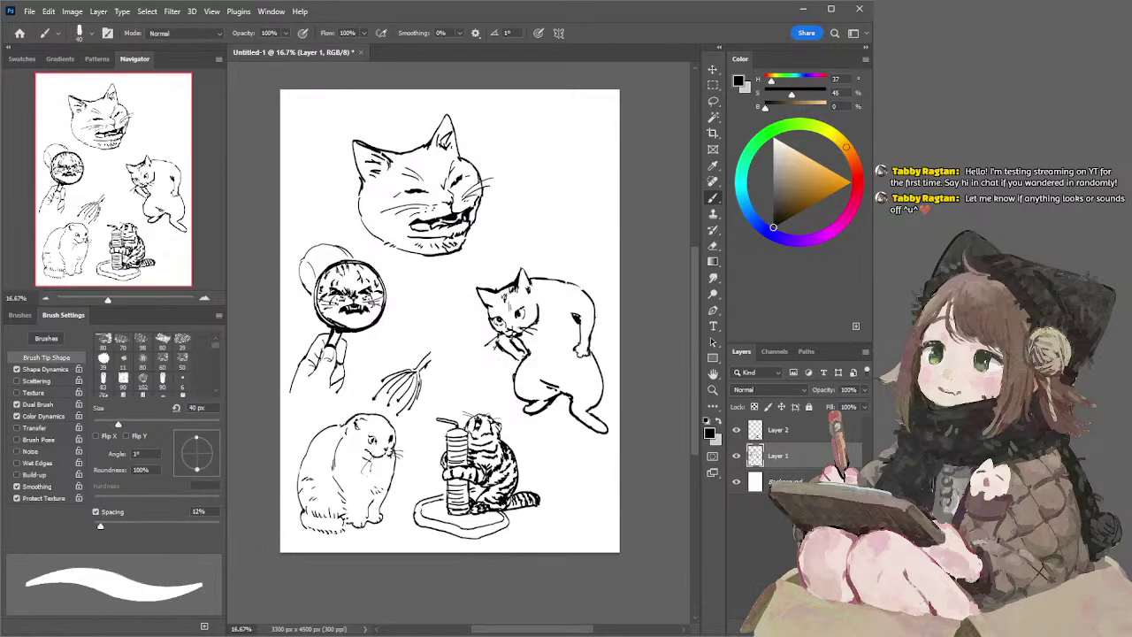
mouse_move(357, 199)
mouse_down()
mouse_move(379, 239)
mouse_move(412, 254)
mouse_up()
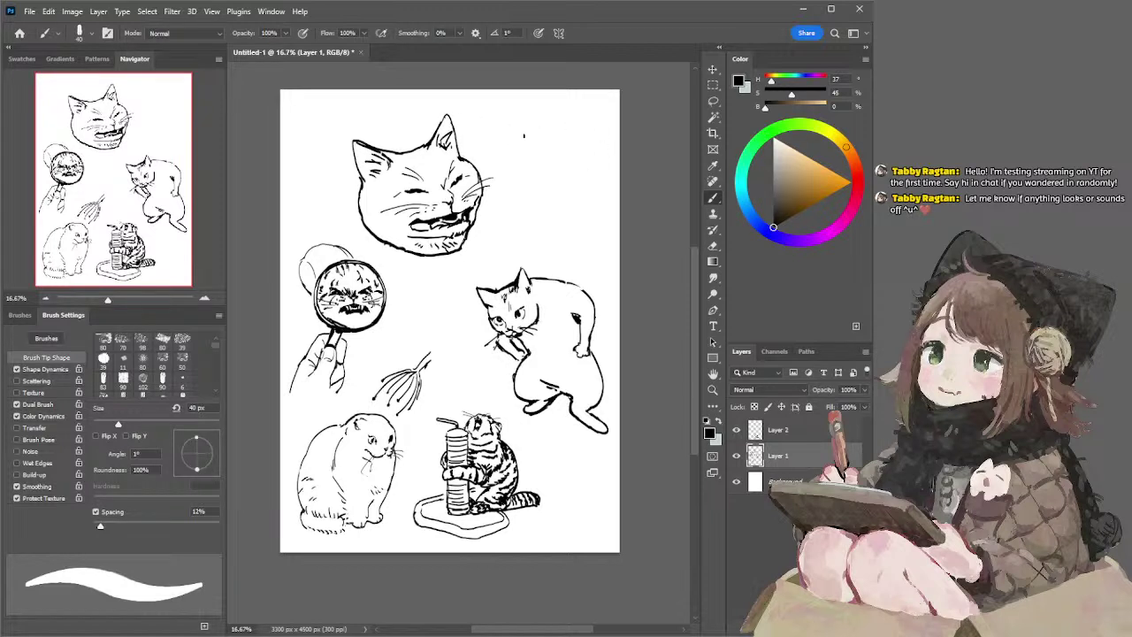
- Lasso the laughing cat head and move it into the page's upper-left corner
key(l)
mouse_move(473, 124)
mouse_down()
mouse_move(499, 222)
mouse_move(454, 271)
mouse_move(394, 262)
mouse_move(325, 179)
mouse_move(457, 110)
mouse_up()
click(712, 70)
mouse_move(505, 179)
mouse_down()
mouse_move(421, 182)
mouse_move(433, 154)
mouse_move(411, 155)
mouse_up()
key(Return)
key(ctrl+d)
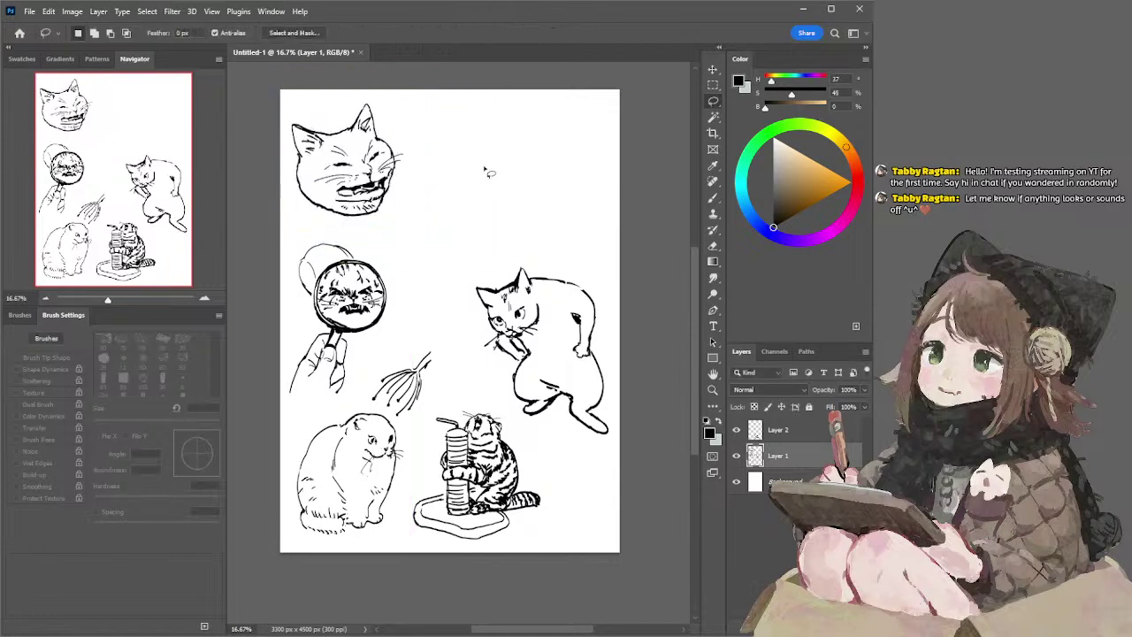
- Lasso the standing cat, scale it to about 77.78% and place it beside the tabby near the page's right edge
key(b)
key(l)
mouse_move(488, 259)
mouse_down()
mouse_move(473, 330)
mouse_move(495, 379)
mouse_move(457, 329)
mouse_move(514, 422)
mouse_move(587, 446)
mouse_move(635, 423)
mouse_move(625, 254)
mouse_up()
key(ctrl+d)
key(ctrl+d)
mouse_move(523, 246)
mouse_down()
mouse_move(505, 249)
mouse_move(518, 406)
mouse_move(646, 396)
mouse_move(639, 261)
mouse_up()
drag(474, 318, 555, 440)
key(ctrl+t)
drag(541, 250, 544, 285)
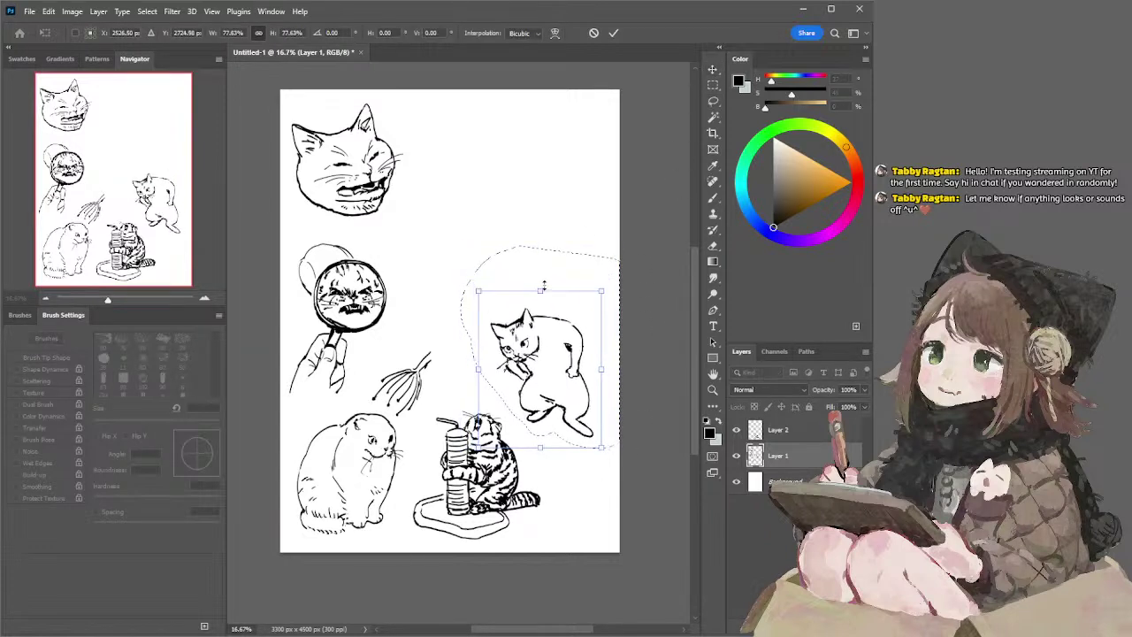
drag(555, 331, 565, 372)
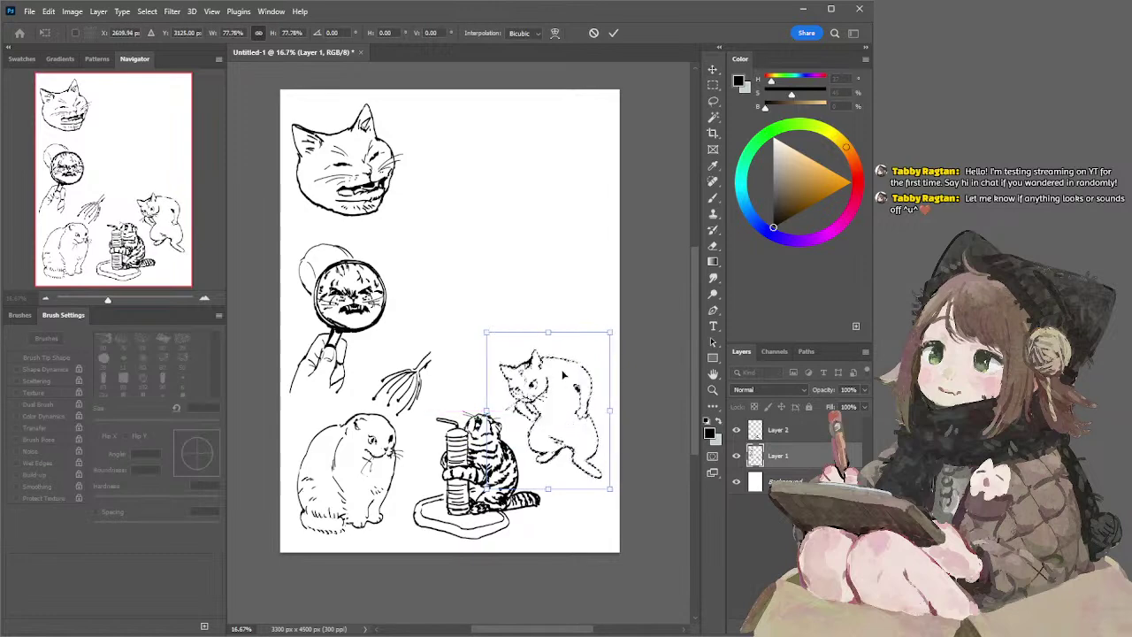
key(Return)
key(ctrl+d)
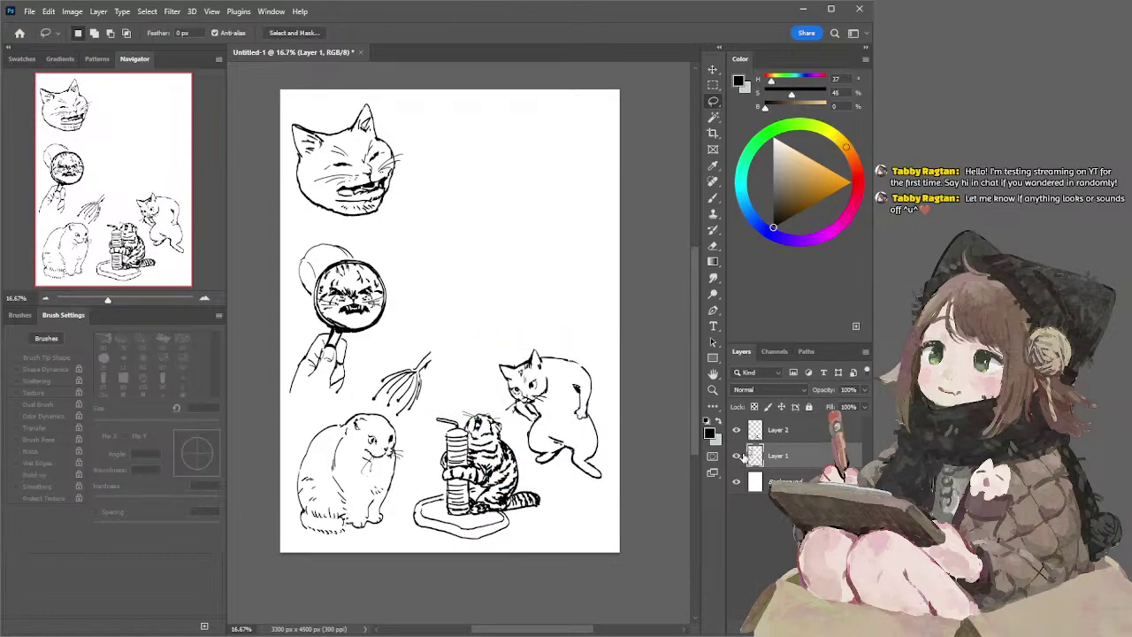
- Merge Layer 1 and Layer 2 into a single drawing layer
click(762, 433)
key(ctrl+e)
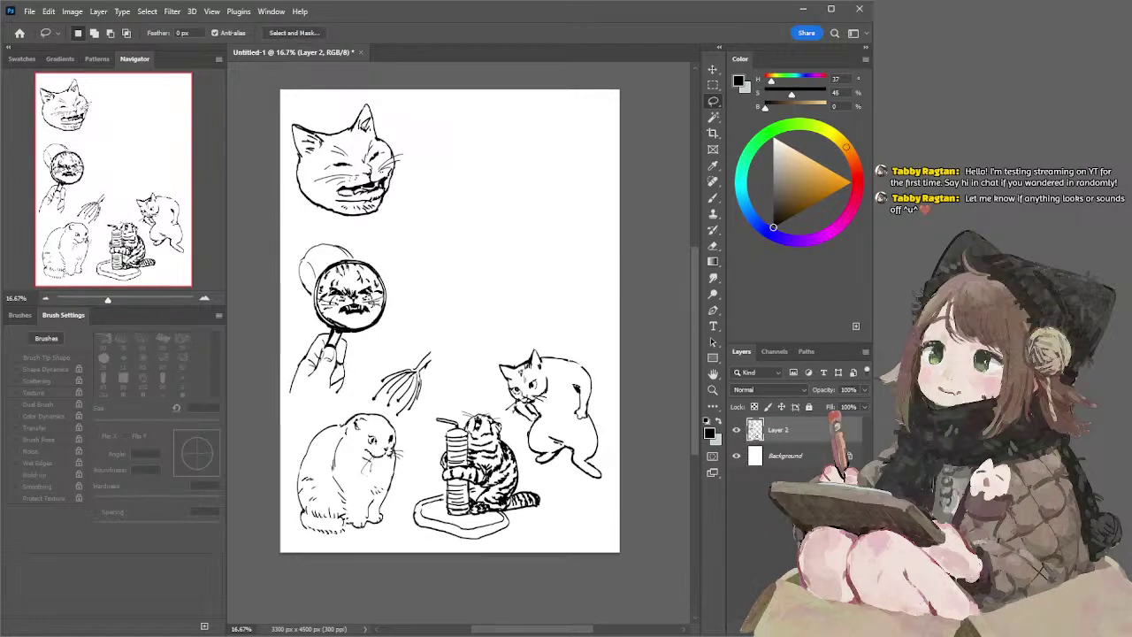
- Draw the ears, crown and cheeks of a small front-facing cat head in the page's upper-right area with a 40 px brush
key(b)
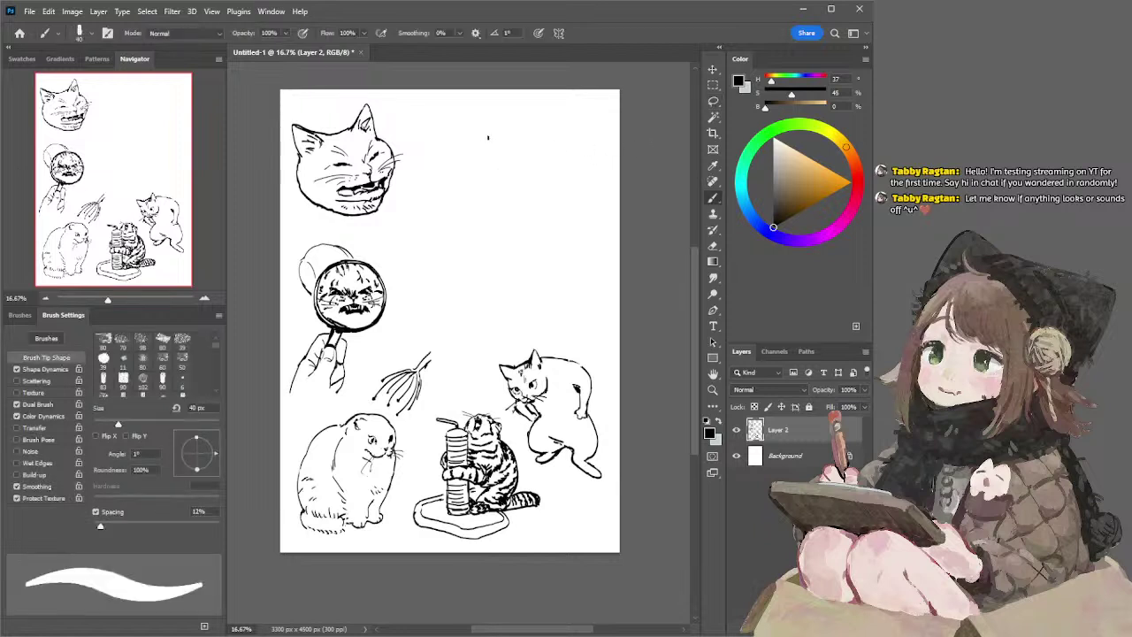
drag(497, 139, 483, 149)
mouse_move(492, 149)
mouse_down()
mouse_move(478, 180)
mouse_move(494, 183)
mouse_move(482, 184)
mouse_up()
key(ctrl+z)
key(ctrl+z)
key(ctrl+z)
key(ctrl+z)
key(ctrl+z)
mouse_move(488, 137)
mouse_down()
mouse_move(529, 140)
mouse_move(536, 154)
mouse_move(528, 142)
mouse_move(537, 136)
mouse_move(552, 170)
mouse_move(538, 181)
mouse_move(551, 193)
mouse_move(537, 188)
mouse_up()
key(ctrl+z)
key(ctrl+z)
key(ctrl+z)
key(ctrl+z)
key(ctrl+z)
key(ctrl+z)
key(ctrl+z)
key(ctrl+z)
key(ctrl+z)
key(ctrl+z)
key(ctrl+z)
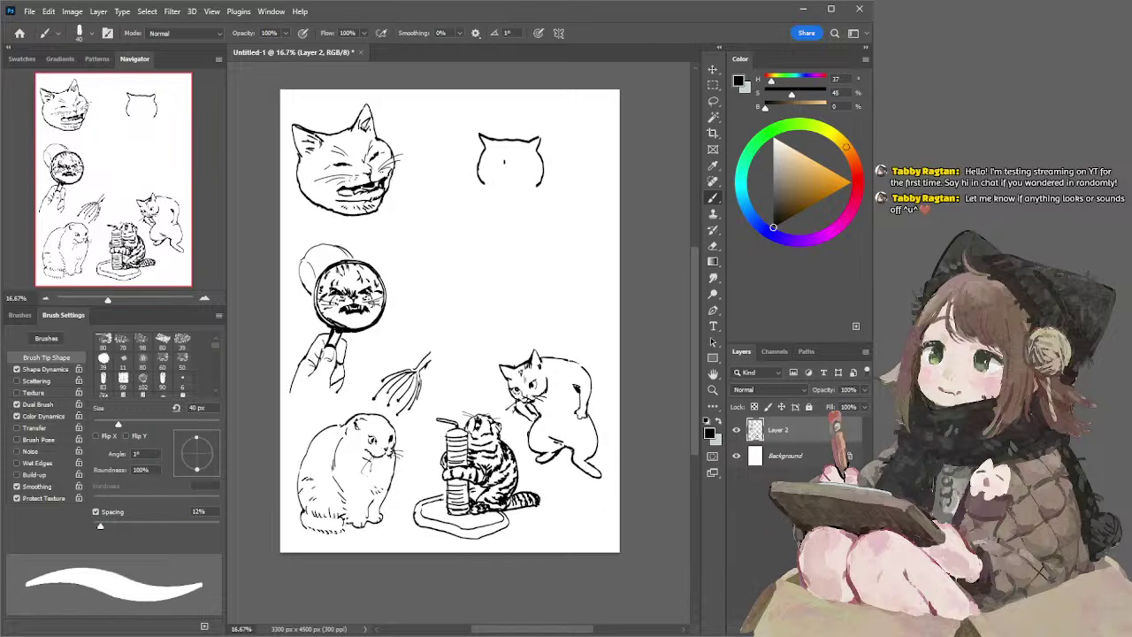
- Draw the small cat head's two eyes and refine them with a 30 px brush
click(503, 164)
click(524, 164)
key(ctrl+z)
click(524, 164)
key(ctrl+z)
key(bracketleft)
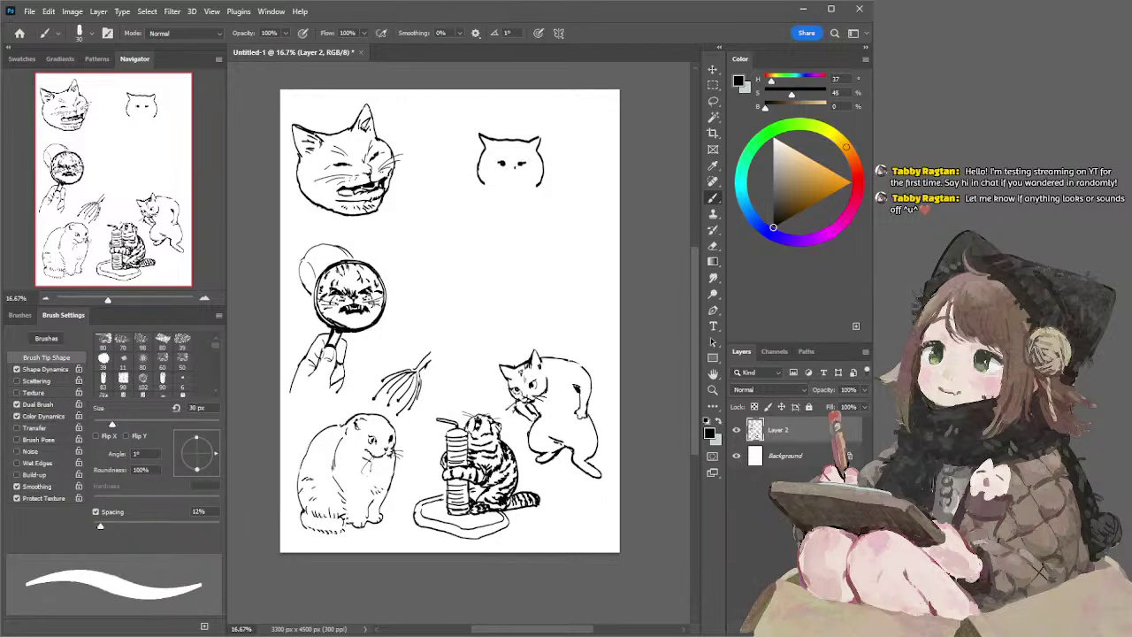
key(l)
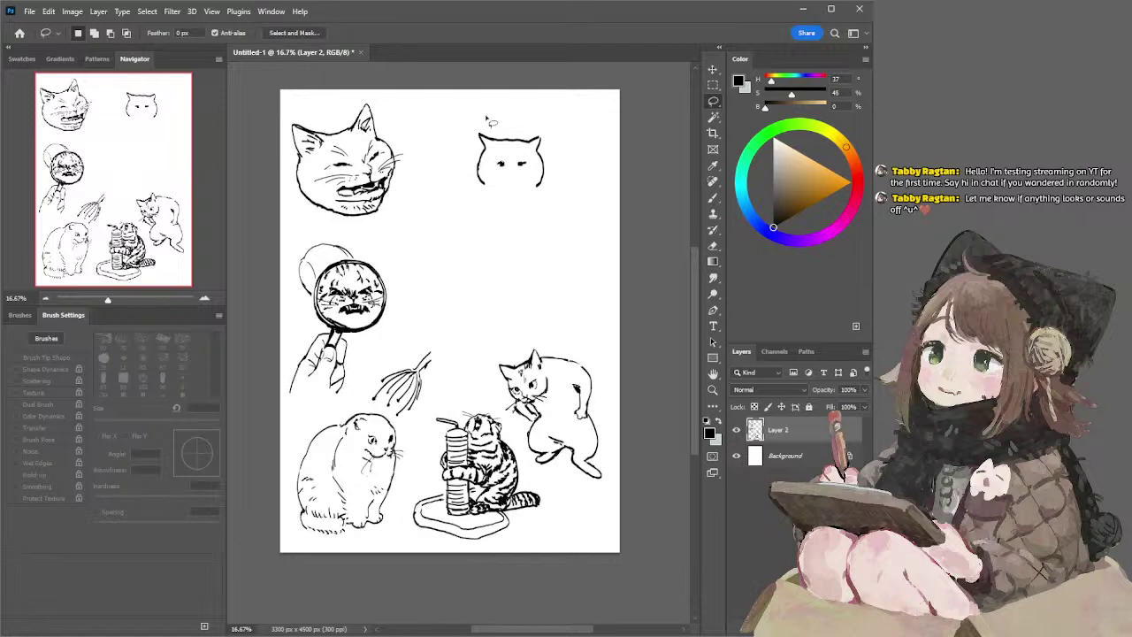
key(b)
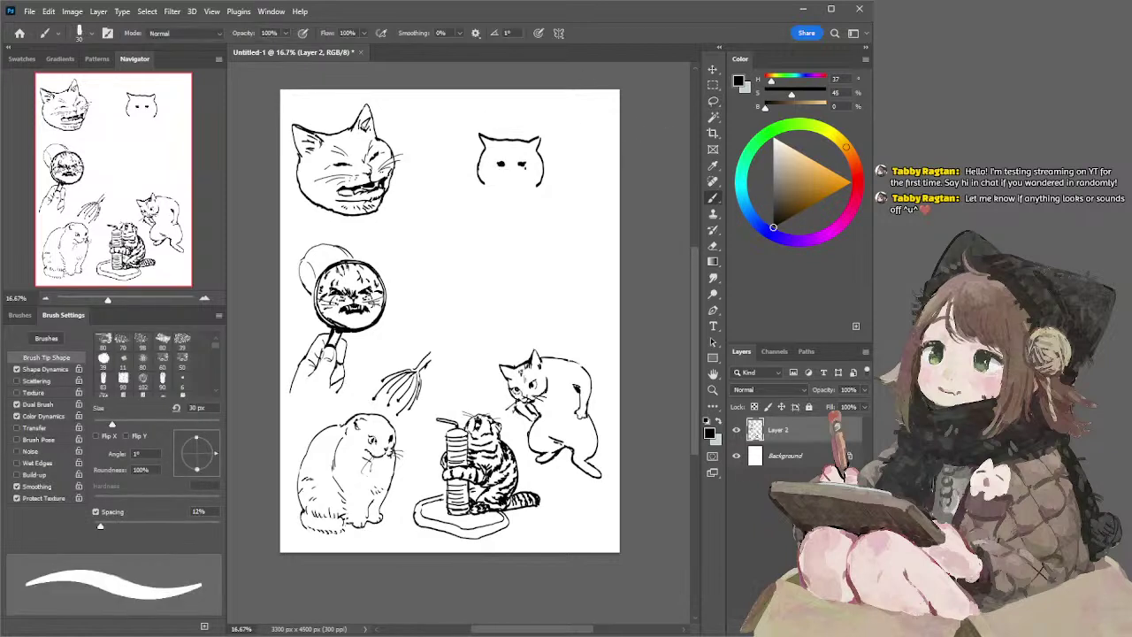
- Draw the small cat's nose and mouth with a 25 px brush, detailing them at 10 px
key(bracketleft)
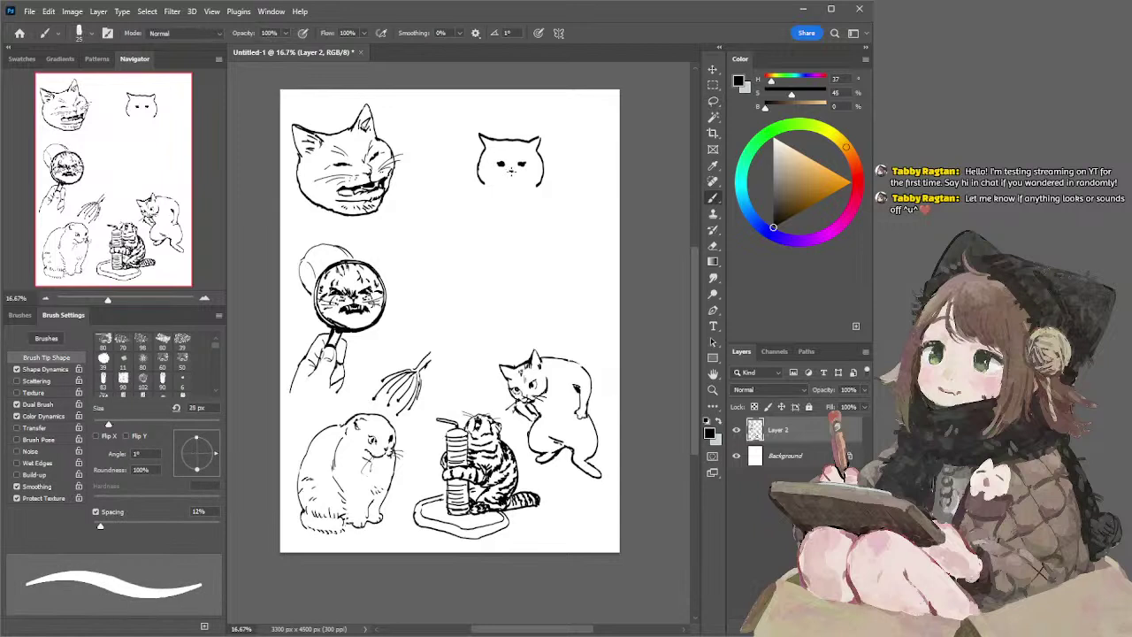
drag(502, 173, 516, 174)
drag(506, 175, 508, 183)
key(bracketleft)
key(bracketleft)
key(bracketleft)
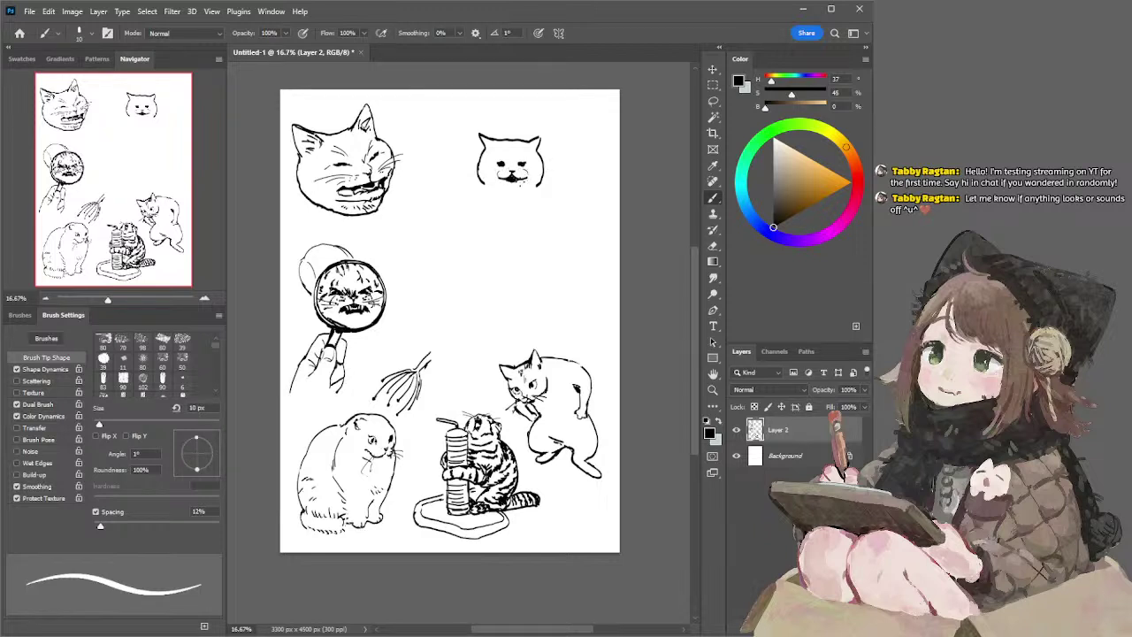
- Touch up the small cat's brow and ears with a 60 px eraser and a 10 px brush
key(e)
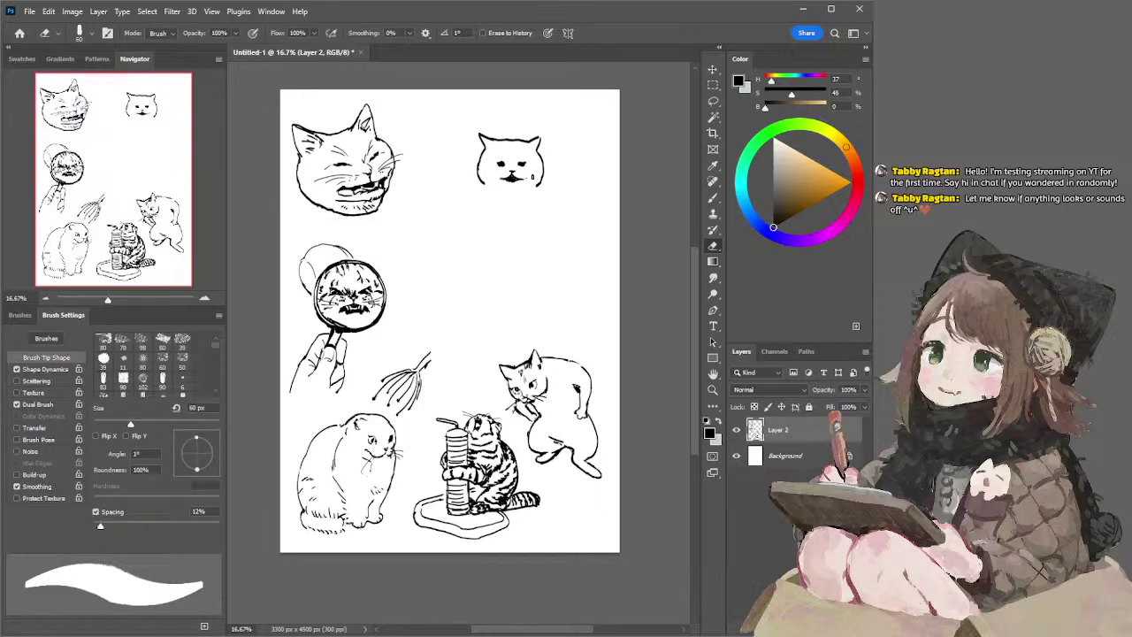
key(b)
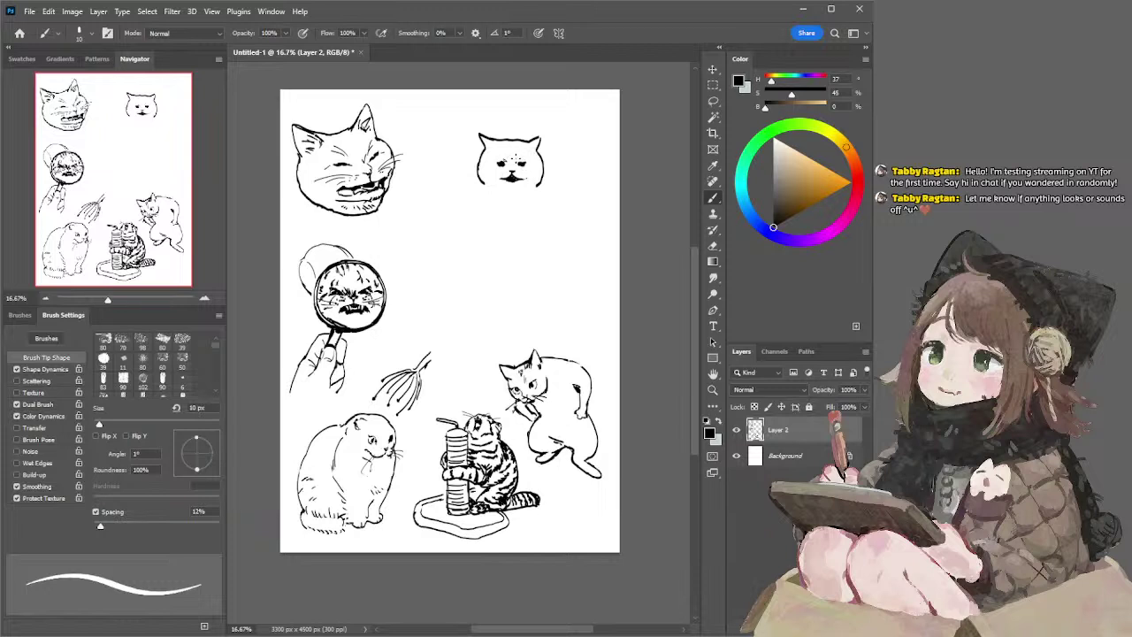
drag(504, 155, 508, 163)
key(e)
key(b)
drag(482, 135, 496, 140)
- Lasso the small cat's nose and mouth and nudge their position on the face
key(l)
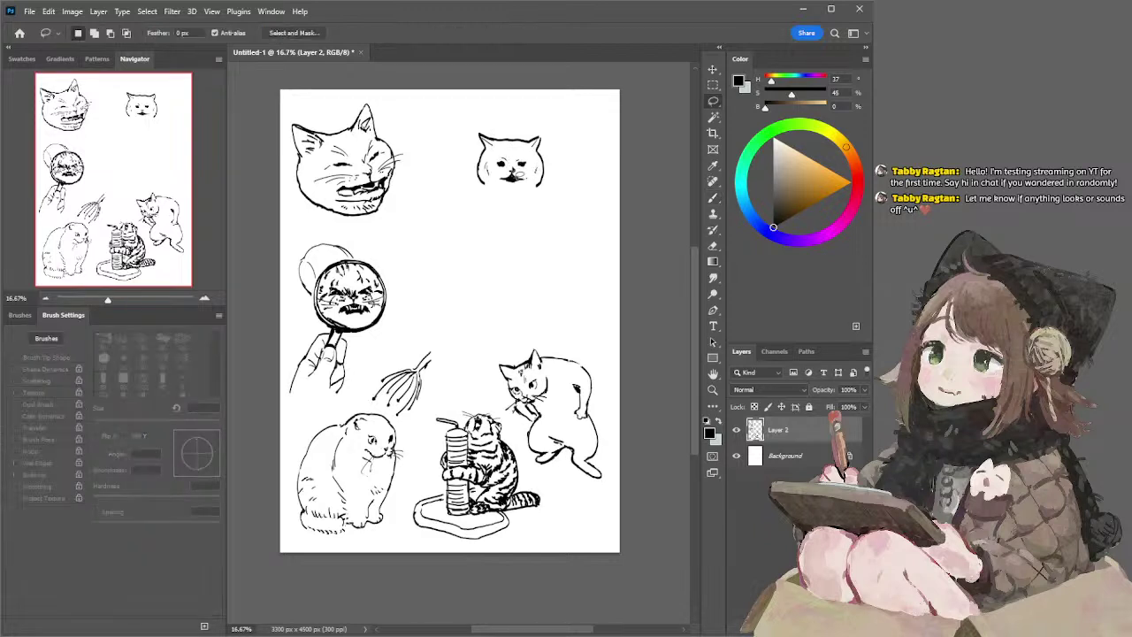
drag(534, 184, 531, 183)
mouse_move(509, 164)
mouse_down()
mouse_move(521, 209)
mouse_move(513, 156)
mouse_up()
key(b)
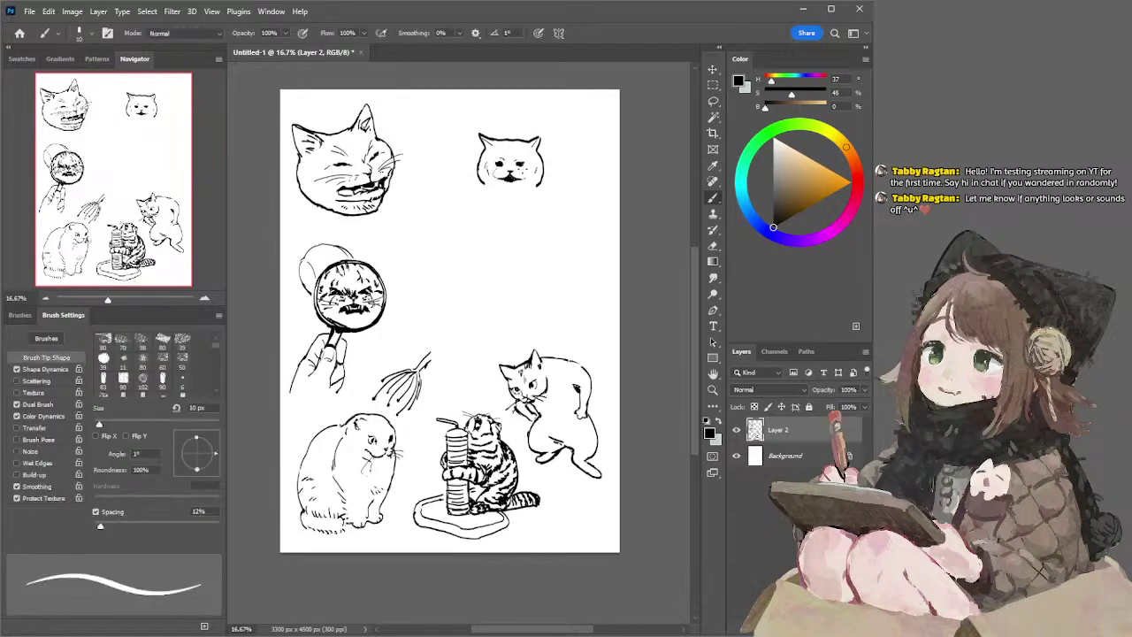
- Clean up the small cat's facial features and jaw with a 50 to 45 px eraser and a 10 to 8 px brush
key(e)
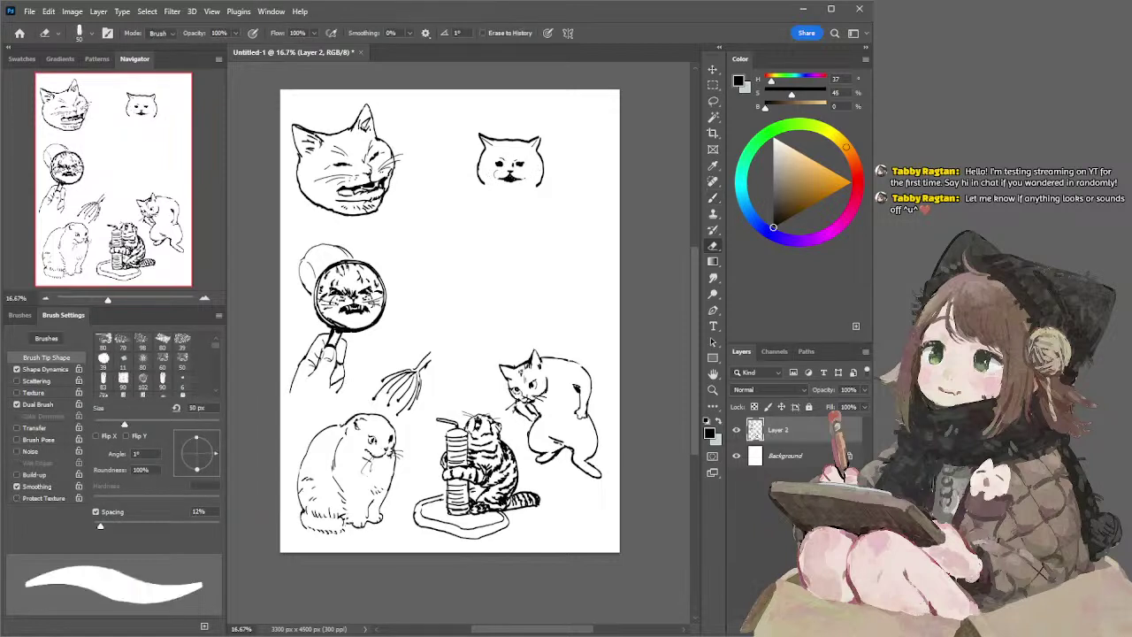
key(b)
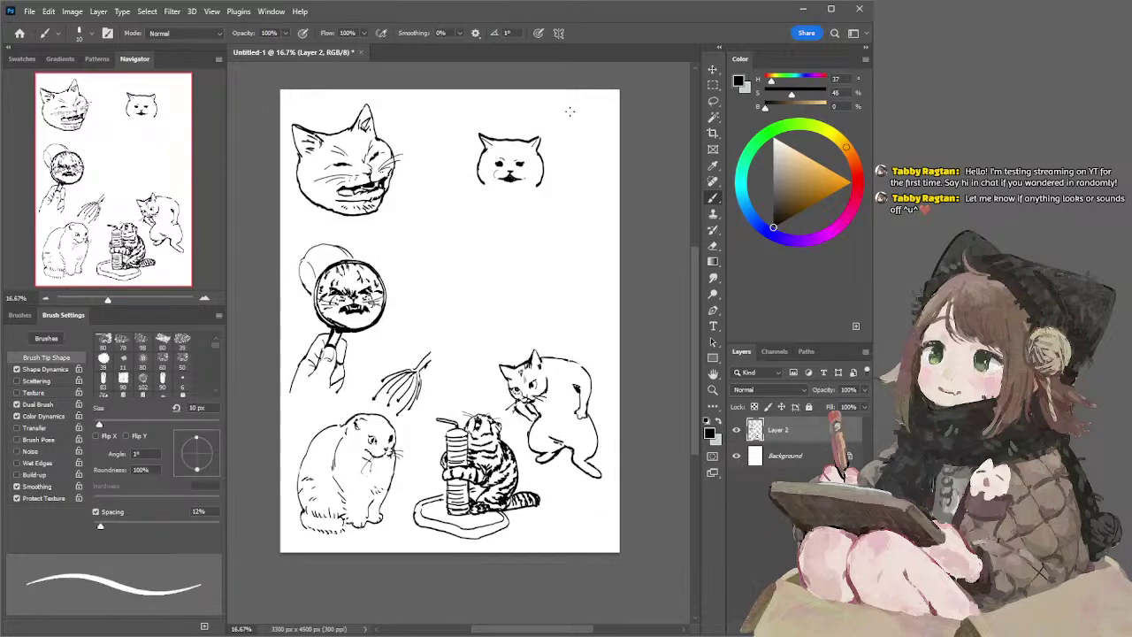
key(e)
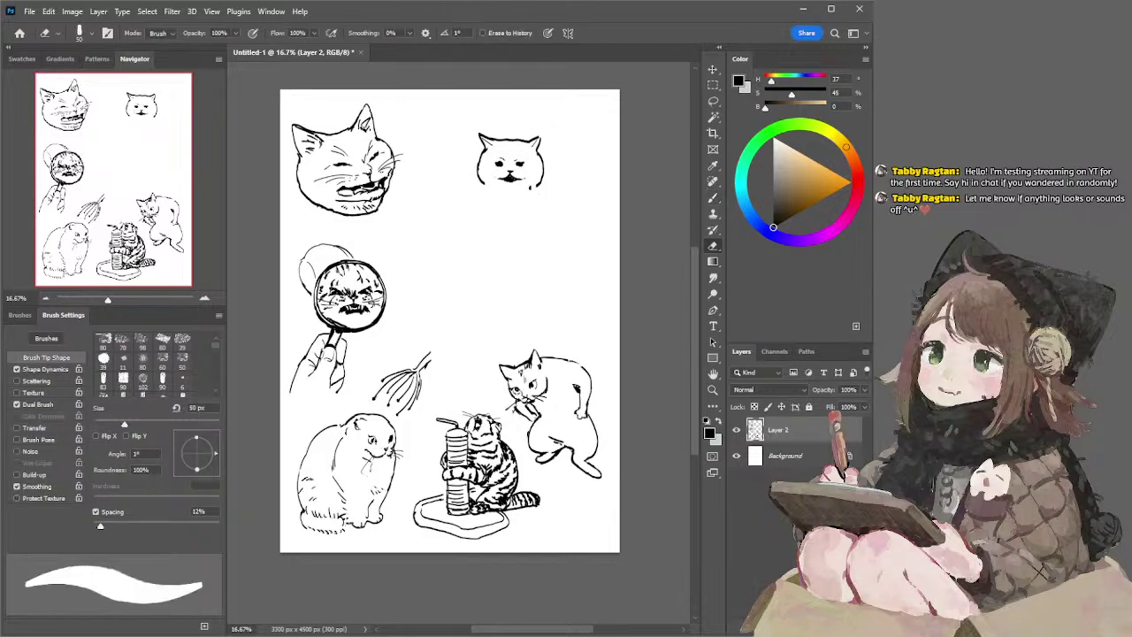
click(509, 163)
key(bracketleft)
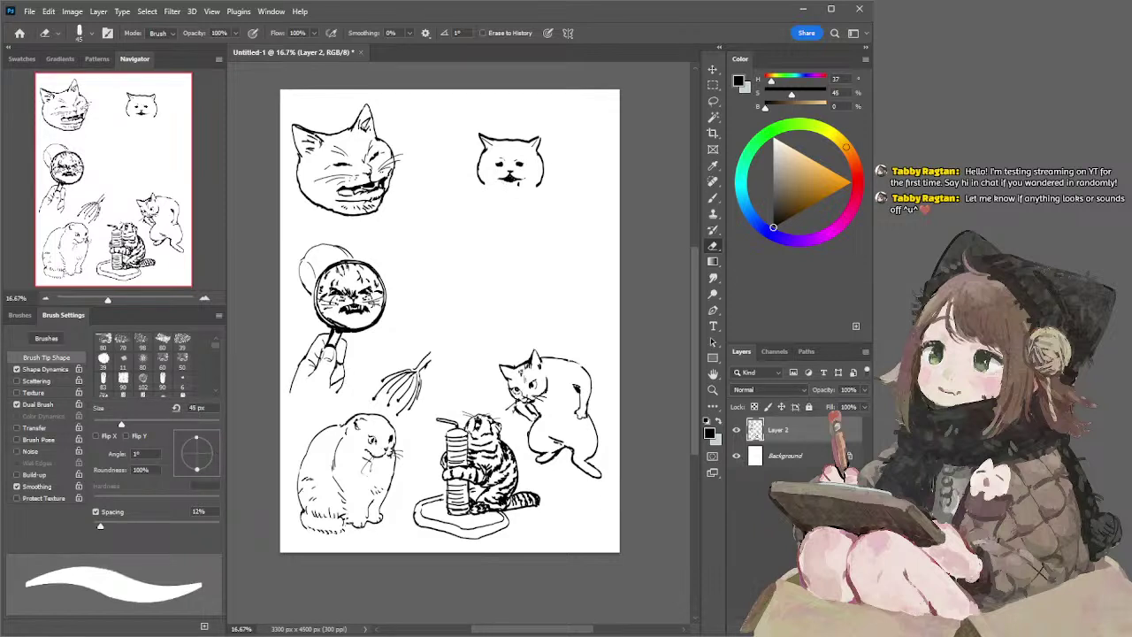
key(b)
key(bracketleft)
key(bracketleft)
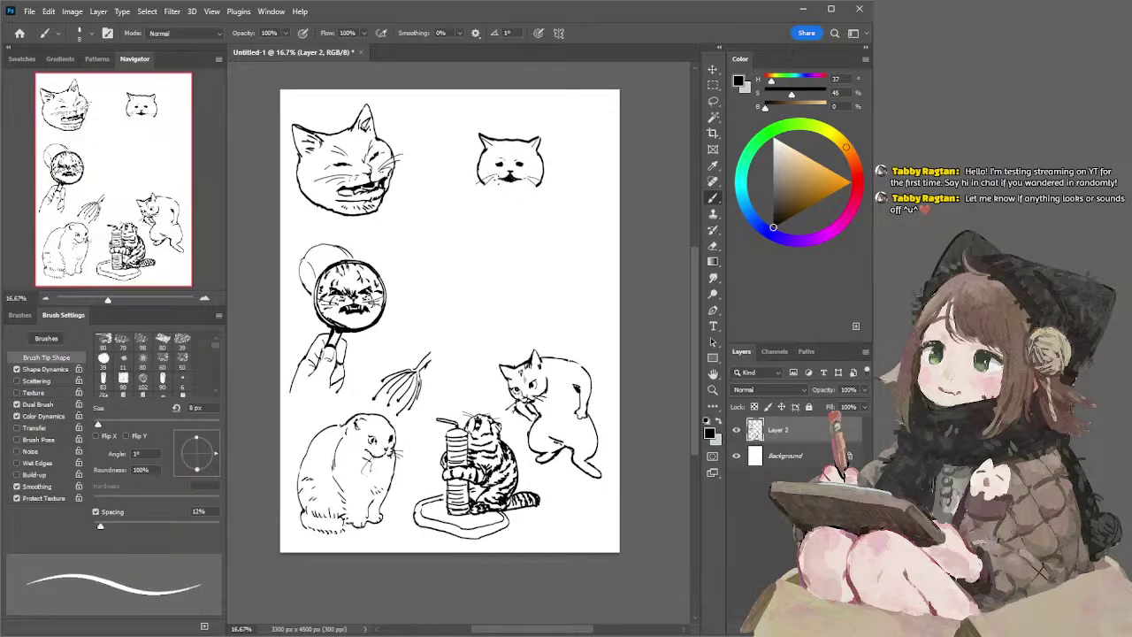
- Try to draw a chin line under the small cat's mouth with a 15 px brush
key(bracketright)
key(bracketright)
key(bracketright)
drag(499, 183, 528, 180)
key(ctrl+z)
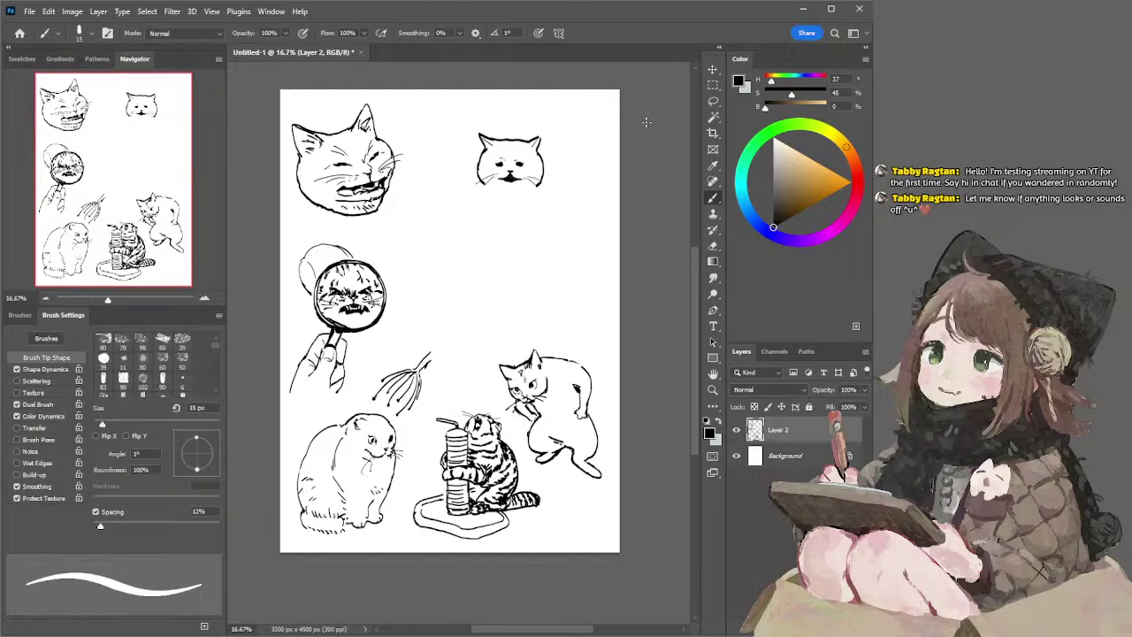
- Draw a short shoulder curve beside the small cat's left cheek with a 25 px brush
key(bracketright)
key(bracketright)
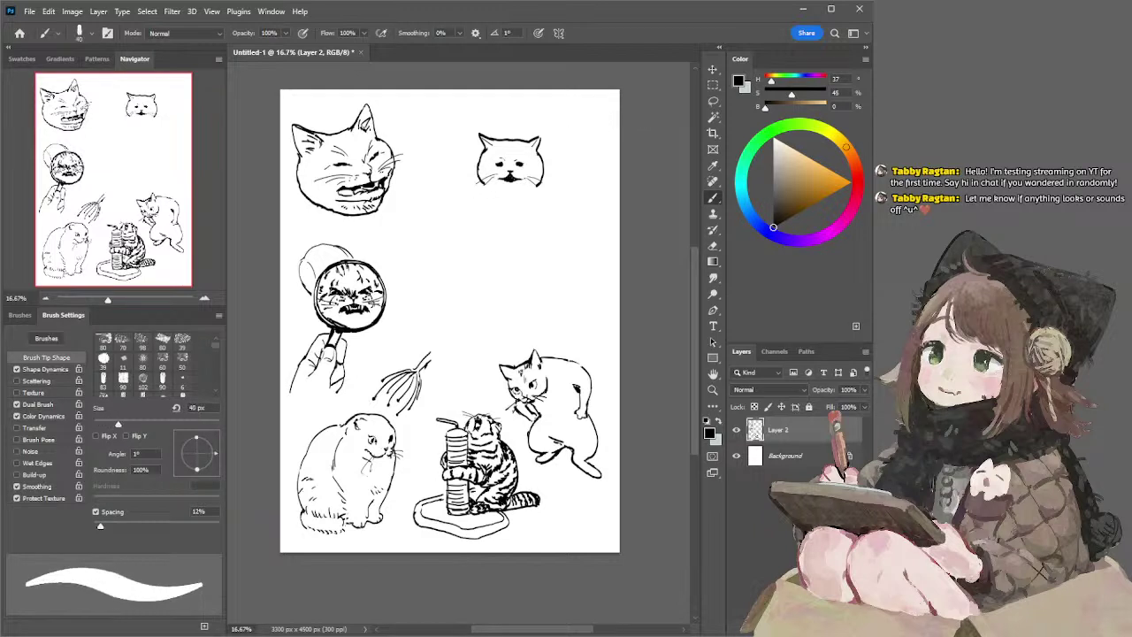
key(bracketleft)
drag(471, 166, 463, 183)
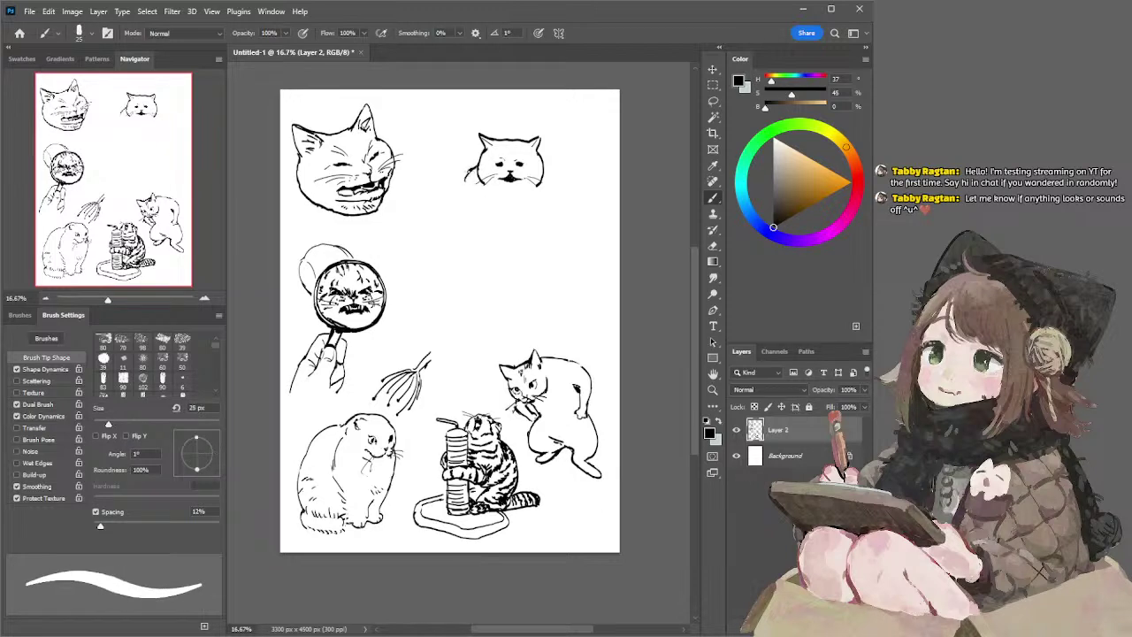
key(ctrl+z)
drag(467, 173, 461, 184)
- Draw a boxy closed outline with a raised left corner below the small cat's head using a 35 px brush
key(bracketright)
drag(477, 204, 531, 208)
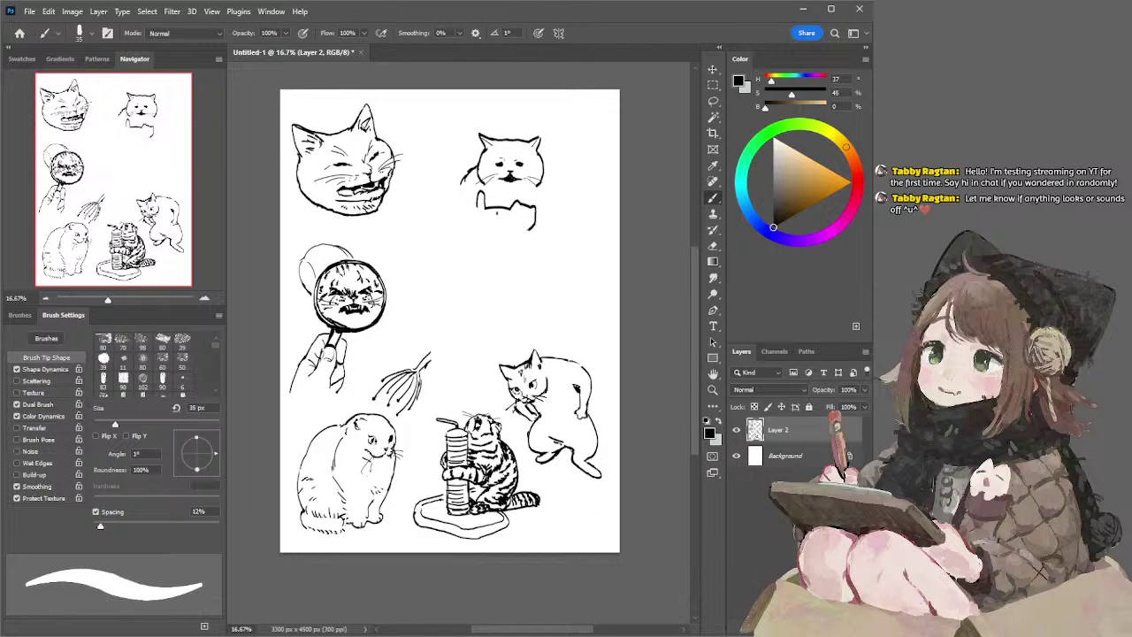
mouse_move(477, 210)
mouse_down()
mouse_move(491, 226)
mouse_move(481, 220)
mouse_move(477, 241)
mouse_up()
key(ctrl+z)
key(ctrl+z)
key(ctrl+z)
mouse_move(479, 224)
mouse_down()
mouse_move(487, 248)
mouse_move(473, 244)
mouse_move(526, 251)
mouse_move(531, 241)
mouse_up()
key(ctrl+z)
key(ctrl+z)
key(ctrl+z)
key(ctrl+z)
key(ctrl+z)
key(ctrl+z)
key(ctrl+z)
key(ctrl+z)
key(ctrl+z)
key(ctrl+z)
key(ctrl+z)
mouse_move(520, 243)
mouse_down()
mouse_move(529, 255)
mouse_move(534, 218)
mouse_up()
key(ctrl+z)
- Refine the right edge of the boxy outline with a 45 px eraser and a 35 px brush
key(e)
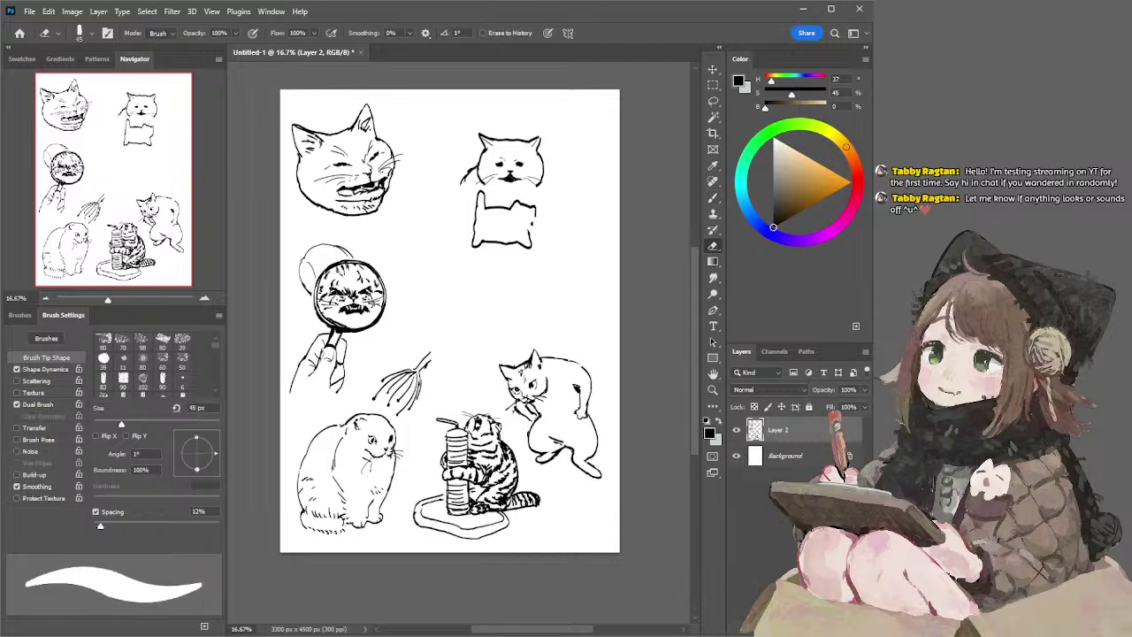
key(b)
key(e)
key(b)
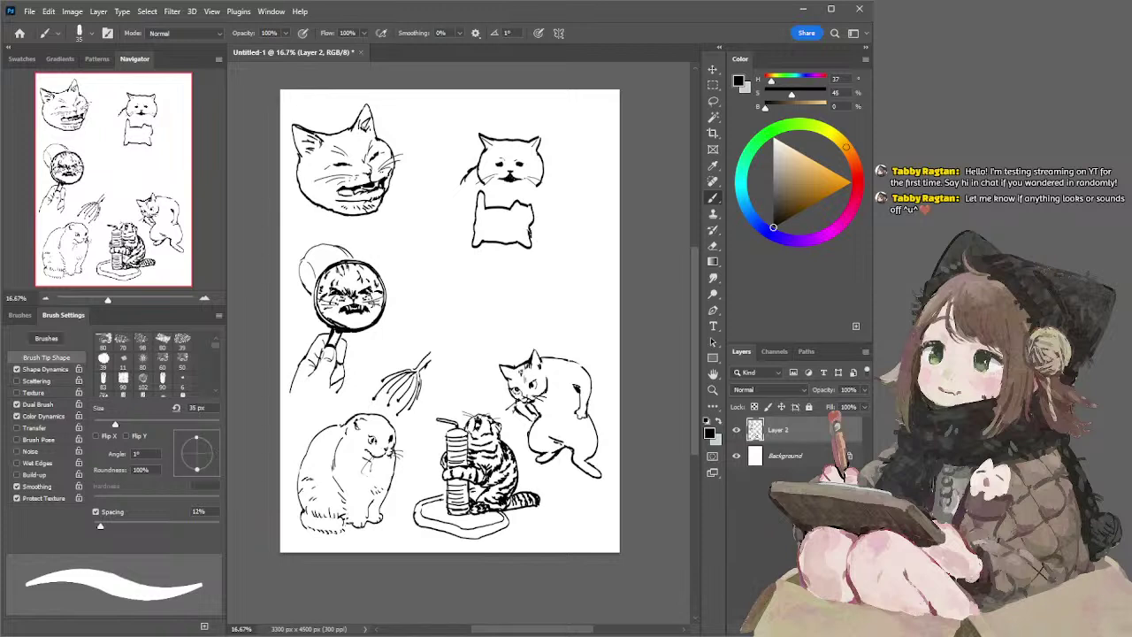
key(e)
key(b)
key(e)
key(b)
- Move the boxy cat outline slightly down from the small cat's head and dot a face at its right end
key(l)
mouse_move(468, 189)
mouse_down()
mouse_move(481, 272)
mouse_move(542, 235)
mouse_move(534, 198)
mouse_move(490, 203)
mouse_up()
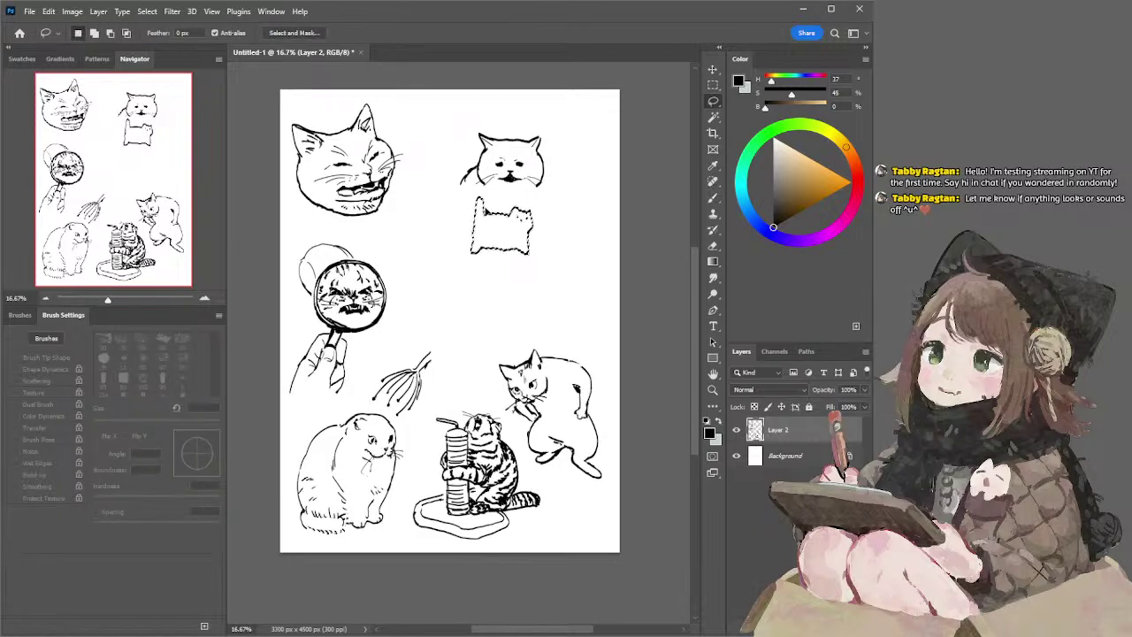
key(ctrl+d)
key(b)
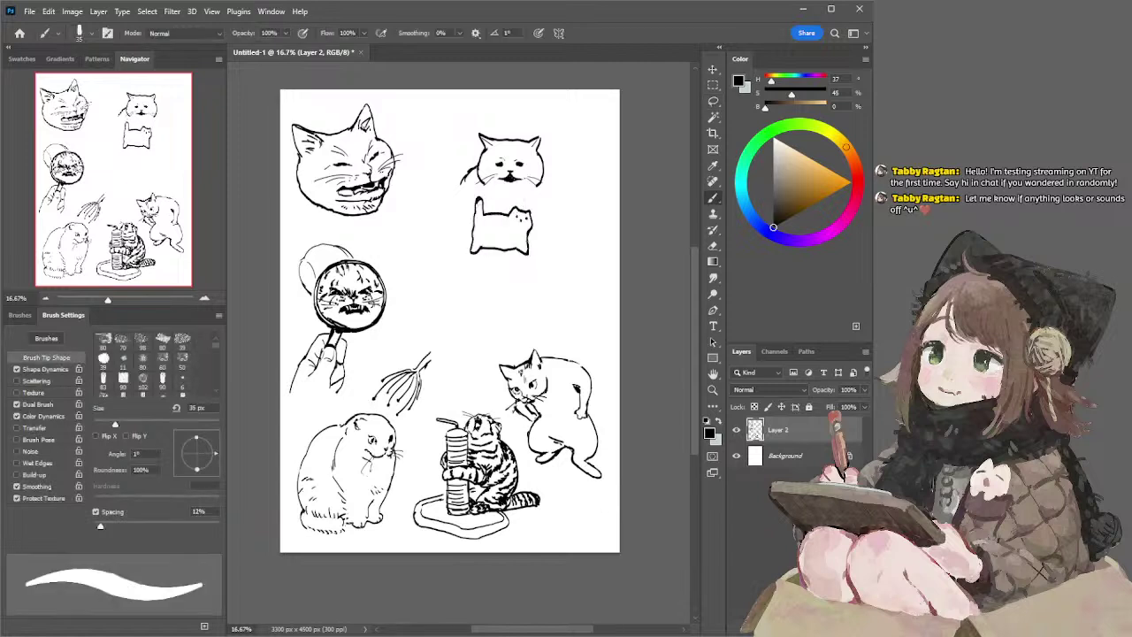
- Try to add fine strokes inside the boxy cat's body with a 20 px brush
key(bracketleft)
key(bracketleft)
key(bracketleft)
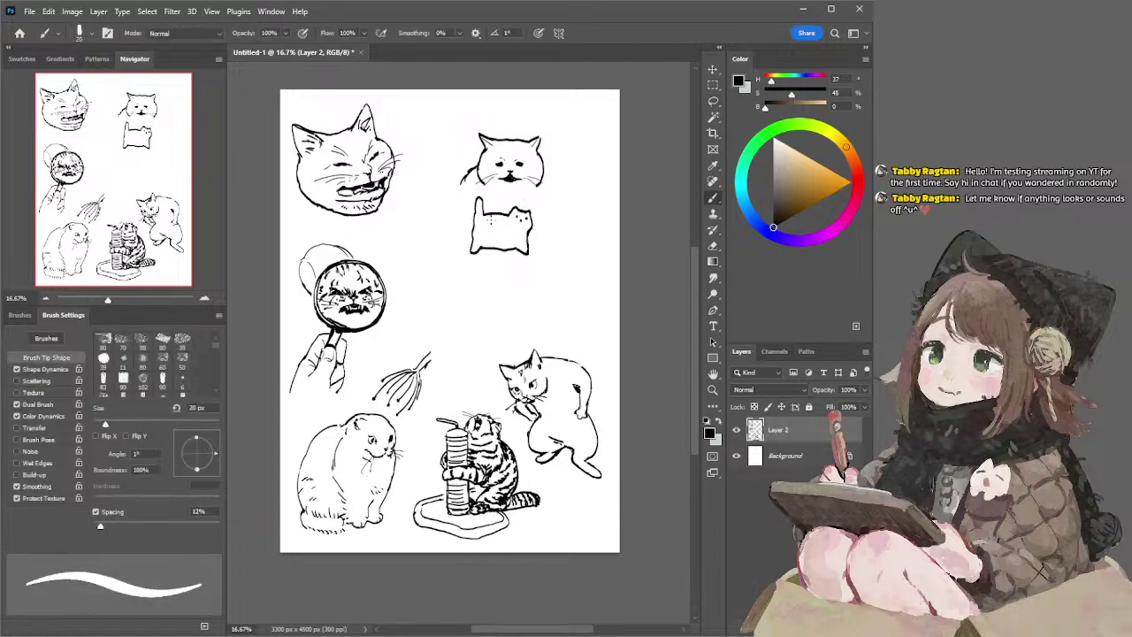
drag(499, 216, 481, 248)
key(ctrl+z)
key(ctrl+z)
key(ctrl+z)
key(ctrl+z)
key(ctrl+z)
- Erase the boxy cat's lower edge between its legs and redraw the belly line with a 35 px brush
key(e)
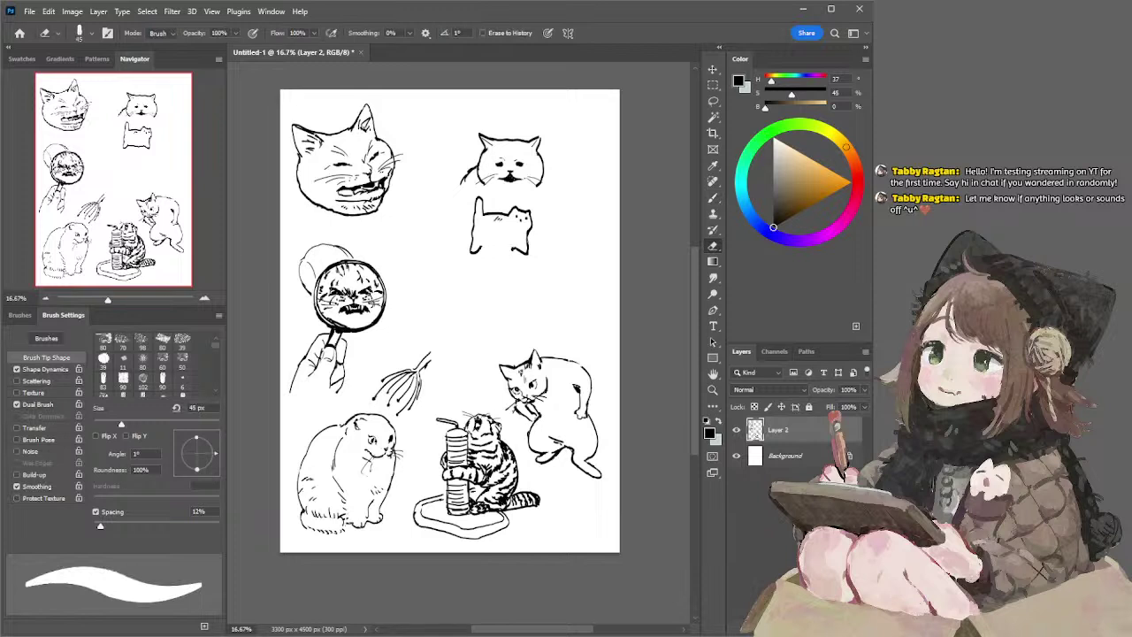
key(b)
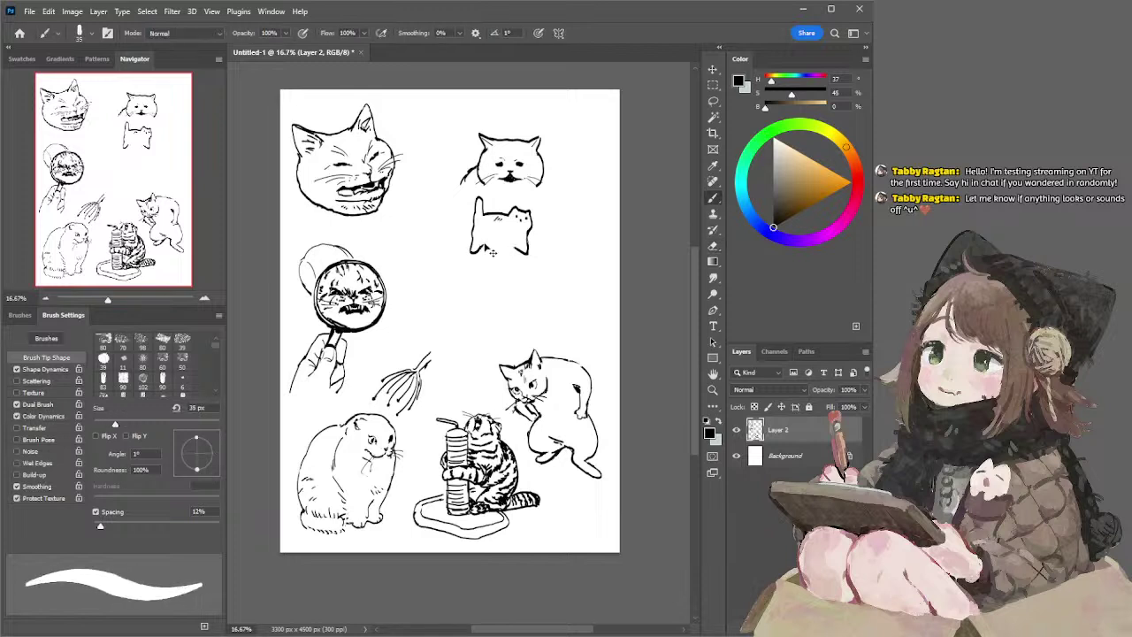
drag(484, 246, 512, 246)
key(e)
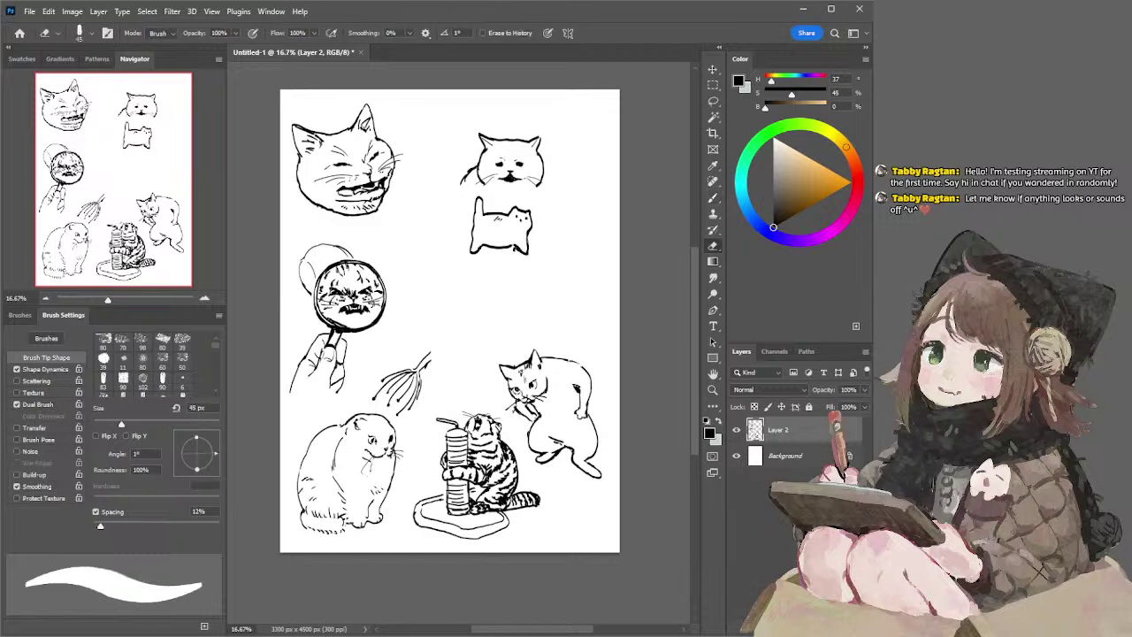
key(b)
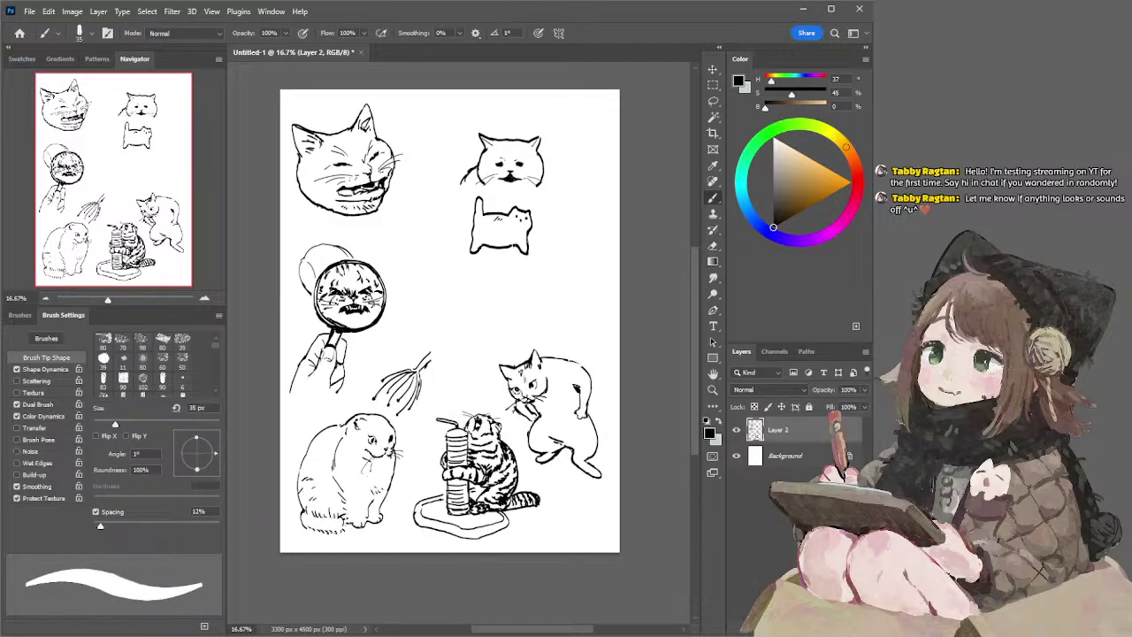
drag(508, 247, 518, 248)
key(ctrl+z)
key(ctrl+z)
- Draw a thin horizontal top edge for a tray just above the boxy cat, starting with a 20 px brush
key(bracketleft)
key(bracketleft)
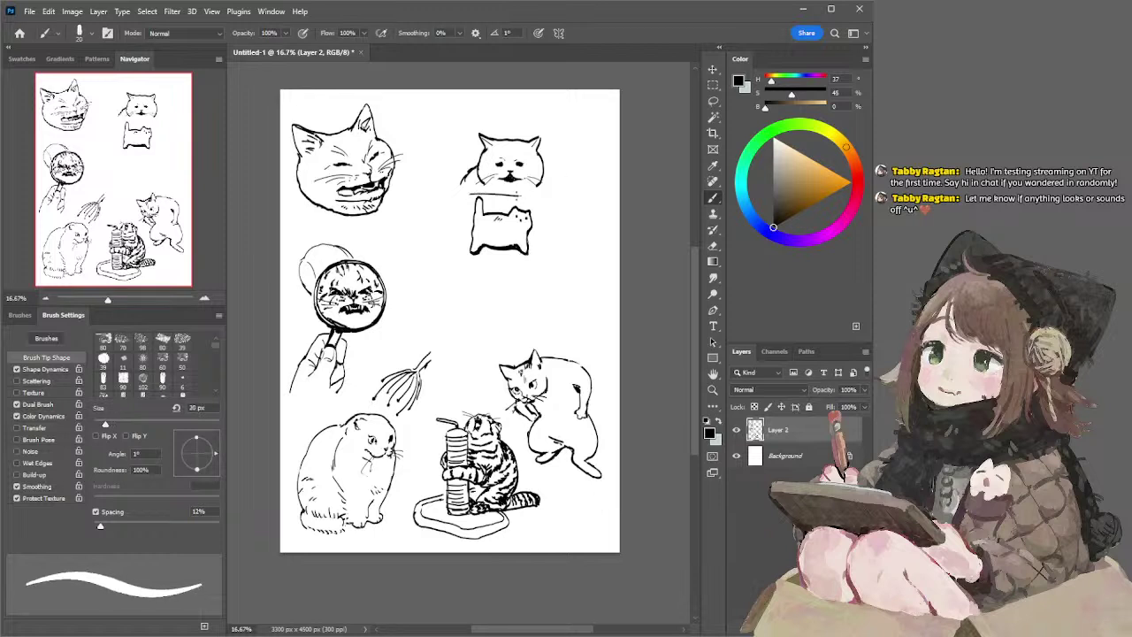
mouse_move(473, 192)
mouse_down()
mouse_move(539, 189)
mouse_move(492, 200)
mouse_move(538, 191)
mouse_up()
key(ctrl+z)
key(bracketright)
key(ctrl+z)
key(ctrl+z)
- Draw the tray's outward-slanting sides around the boxy cat with a 25 px brush
mouse_move(463, 191)
mouse_down()
mouse_move(534, 192)
mouse_move(547, 206)
mouse_move(545, 194)
mouse_move(563, 254)
mouse_move(460, 202)
mouse_move(443, 253)
mouse_up()
key(ctrl+z)
key(ctrl+z)
key(ctrl+z)
key(ctrl+z)
key(ctrl+z)
key(ctrl+z)
drag(466, 193, 452, 253)
key(ctrl+z)
drag(466, 192, 449, 253)
drag(467, 195, 460, 212)
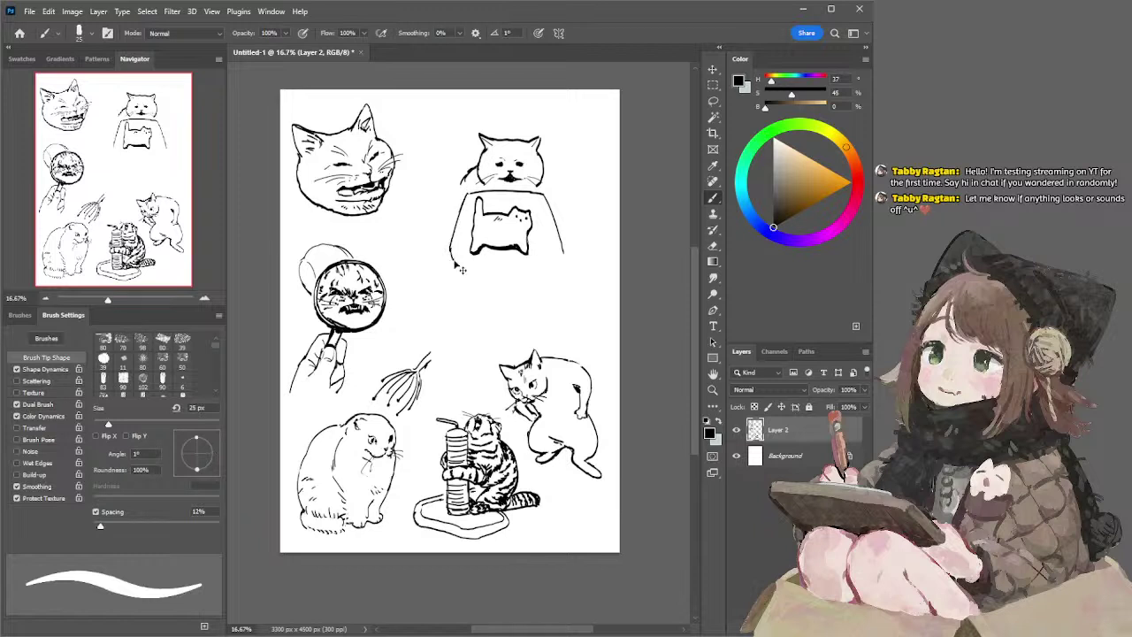
- Close the tray outline with a wide bottom edge below the boxy cat using a 30 px brush
key(ctrl+z)
mouse_move(450, 254)
mouse_down()
mouse_move(473, 269)
mouse_move(535, 263)
mouse_up()
key(ctrl+z)
key(bracketright)
key(ctrl+z)
drag(451, 263, 536, 264)
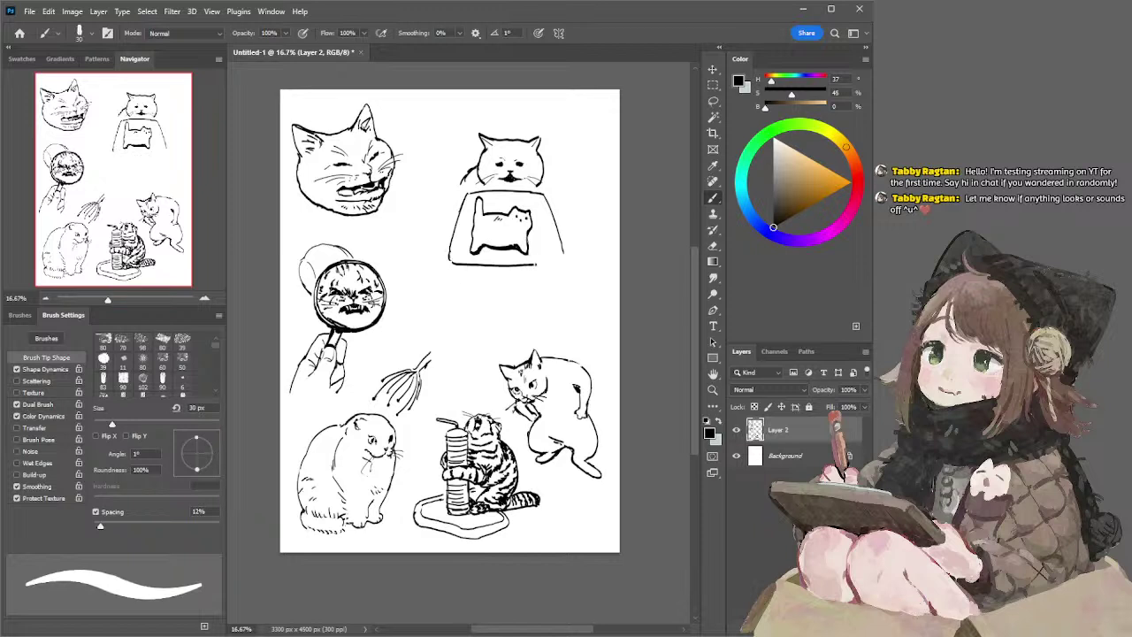
key(ctrl+z)
drag(449, 263, 538, 265)
key(ctrl+z)
mouse_move(449, 263)
mouse_down()
mouse_move(541, 262)
mouse_move(478, 265)
mouse_move(523, 268)
mouse_move(561, 262)
mouse_up()
key(ctrl+z)
key(ctrl+z)
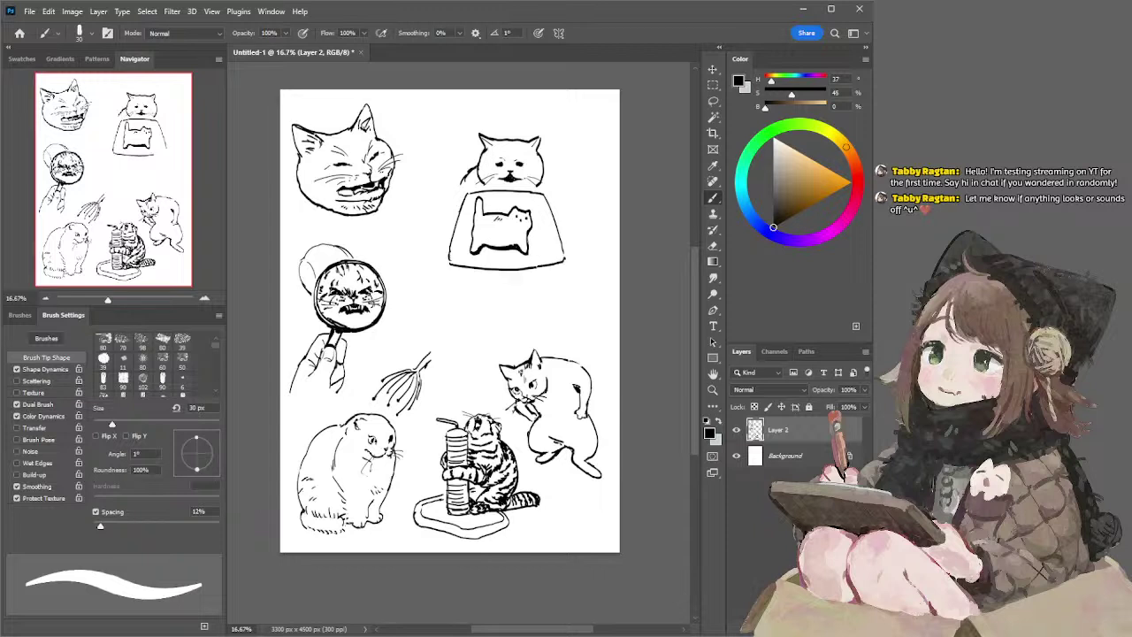
- Draw the tray's inner rim and corner lines around the boxy cat with a 20 px brush
key([)
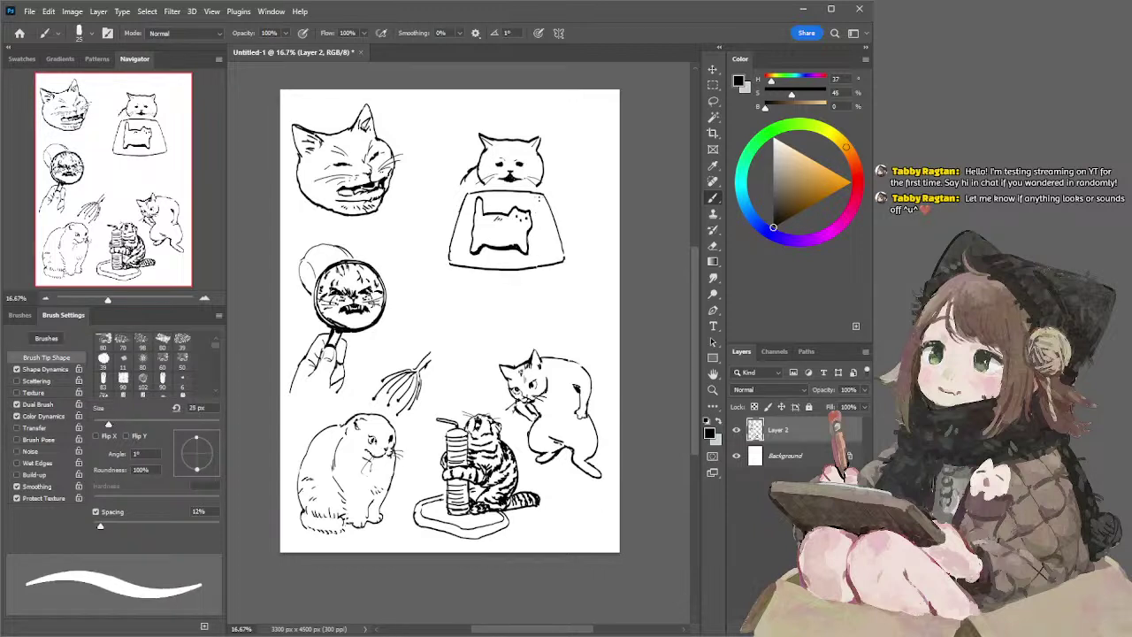
key(bracketleft)
mouse_move(538, 216)
mouse_down()
mouse_move(542, 252)
mouse_move(560, 261)
mouse_up()
key(ctrl+z)
key(ctrl+z)
drag(467, 251, 520, 256)
key(ctrl+z)
mouse_move(486, 205)
mouse_down()
mouse_move(521, 205)
mouse_move(510, 208)
mouse_up()
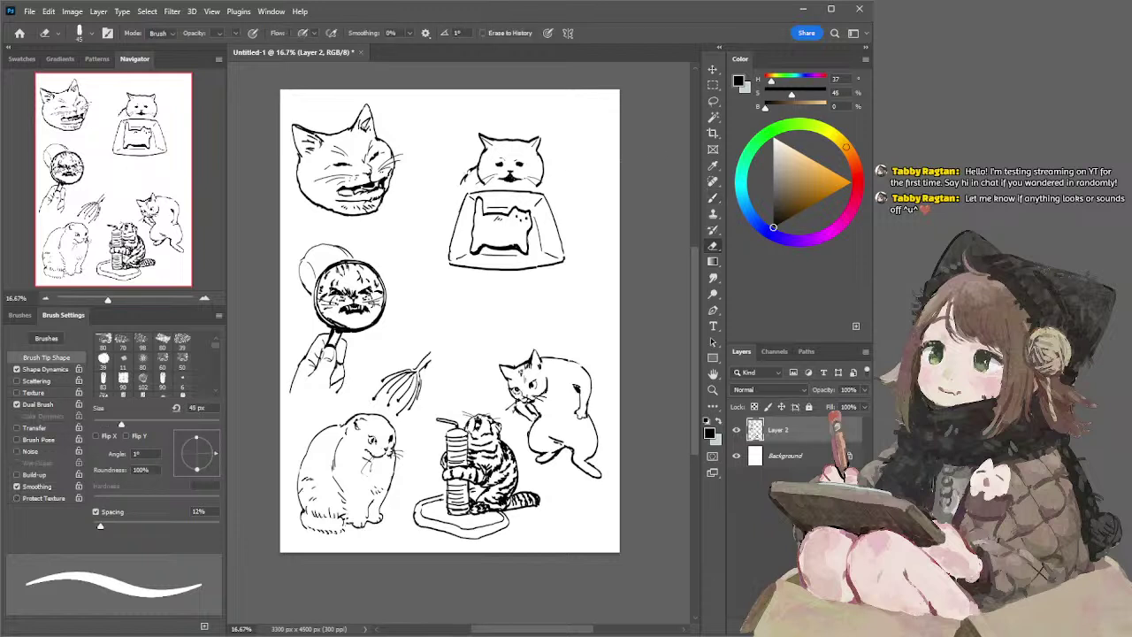
- Thicken the small cat's shoulder curve with a 35 px brush and draw a table line under its head at 30 px
key(bracketright)
key(bracketright)
key(bracketright)
drag(467, 175, 462, 185)
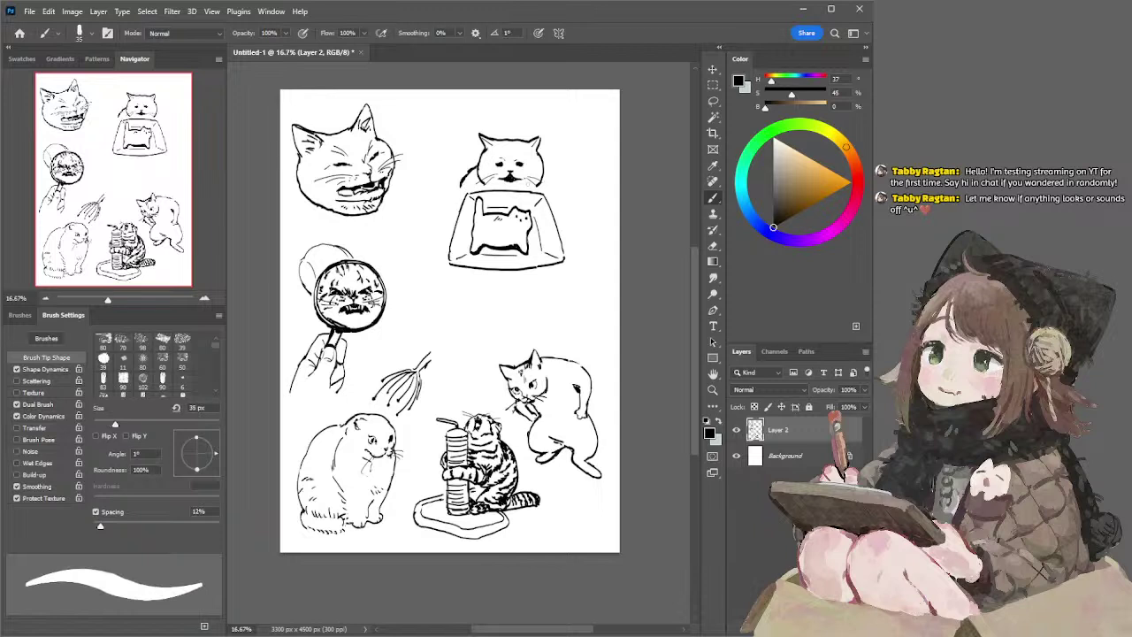
key(bracketleft)
mouse_move(485, 183)
mouse_down()
mouse_move(442, 186)
mouse_move(568, 186)
mouse_up()
key(ctrl+z)
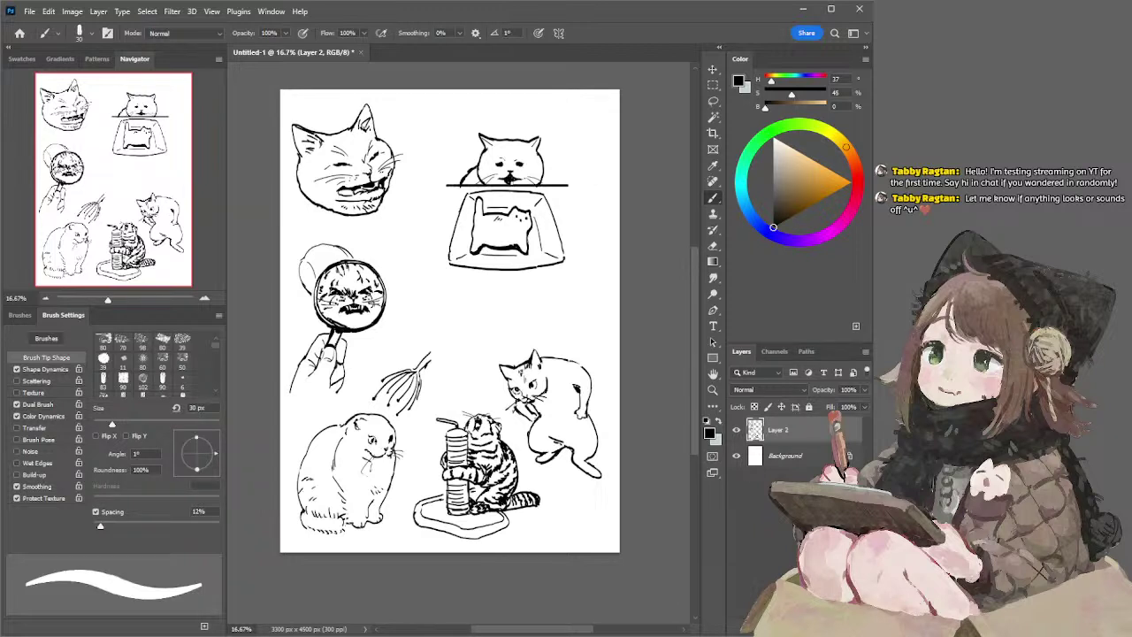
- Refine the small cat's mouth and trim the table line's ends using a 40 px eraser and a 30 px brush
drag(510, 180, 515, 185)
key(ctrl+z)
key(e)
key(b)
drag(537, 183, 492, 187)
key(e)
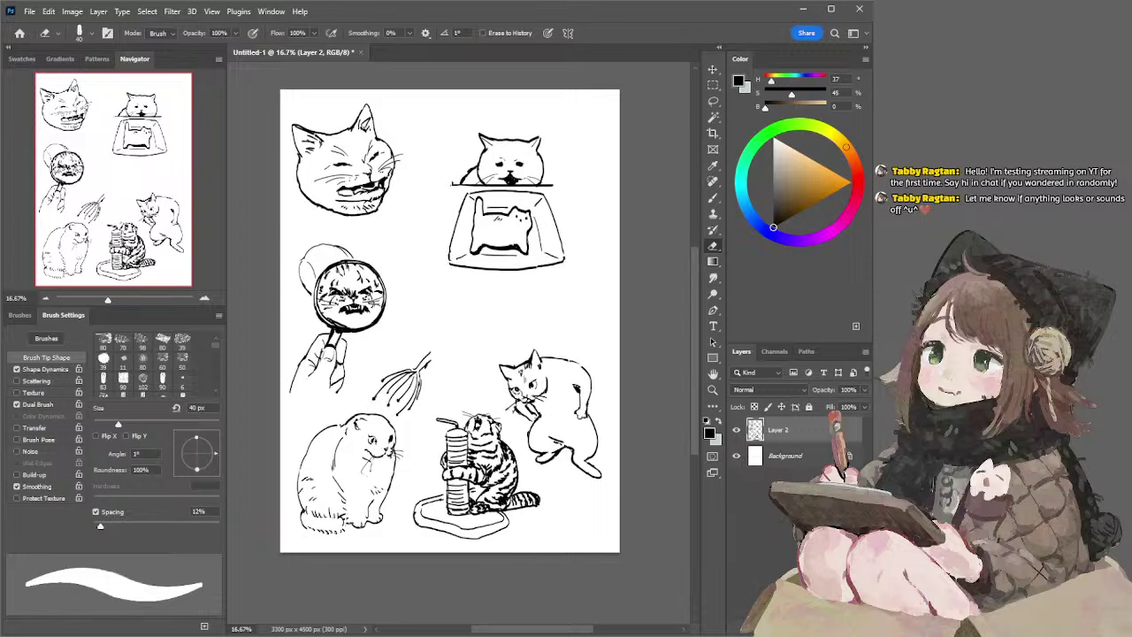
key(b)
key(bracketright)
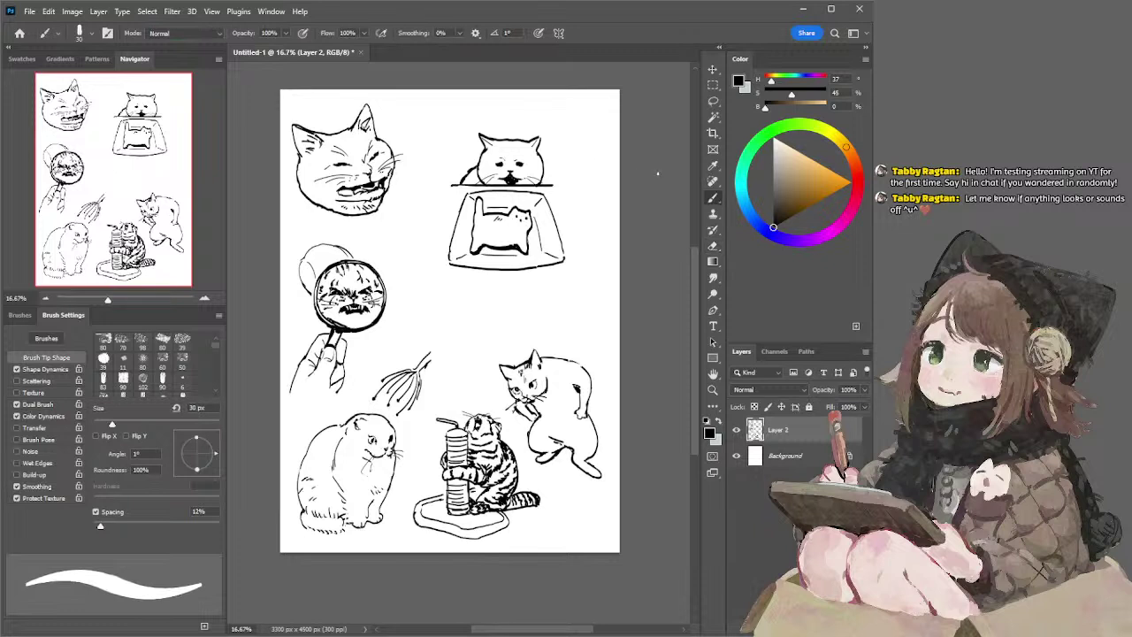
- Select the tray with the boxy cat, nudge it slightly down from the table line, and clear the selection
key(l)
mouse_move(483, 190)
mouse_down()
mouse_move(438, 213)
mouse_move(507, 287)
mouse_move(577, 235)
mouse_move(552, 193)
mouse_up()
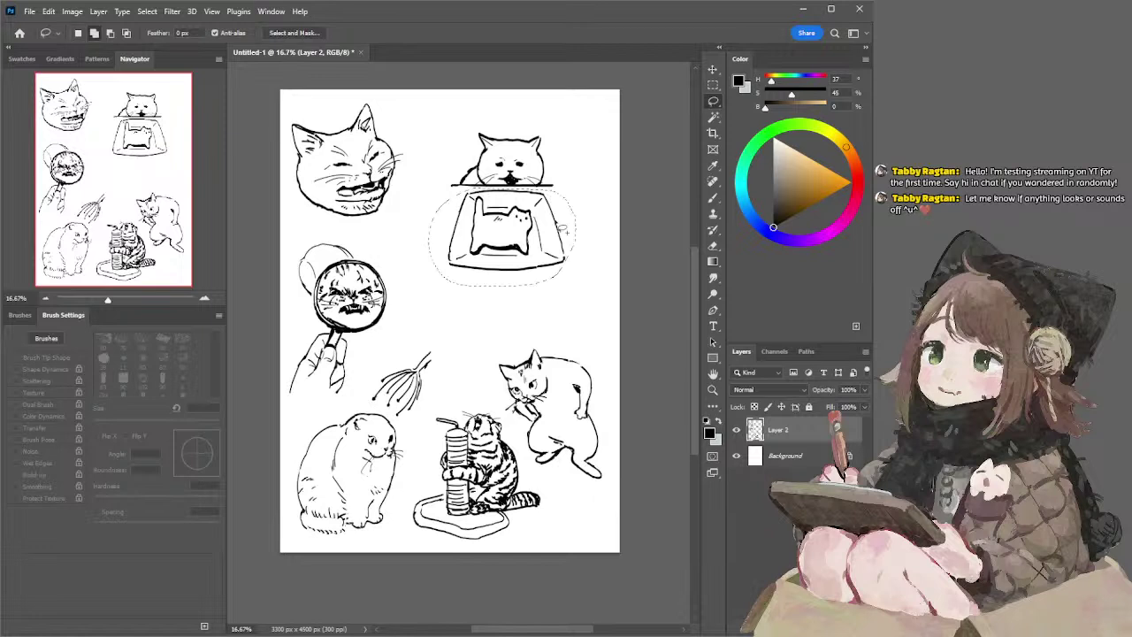
key(ctrl+shift+Down)
key(ctrl+shift+Down)
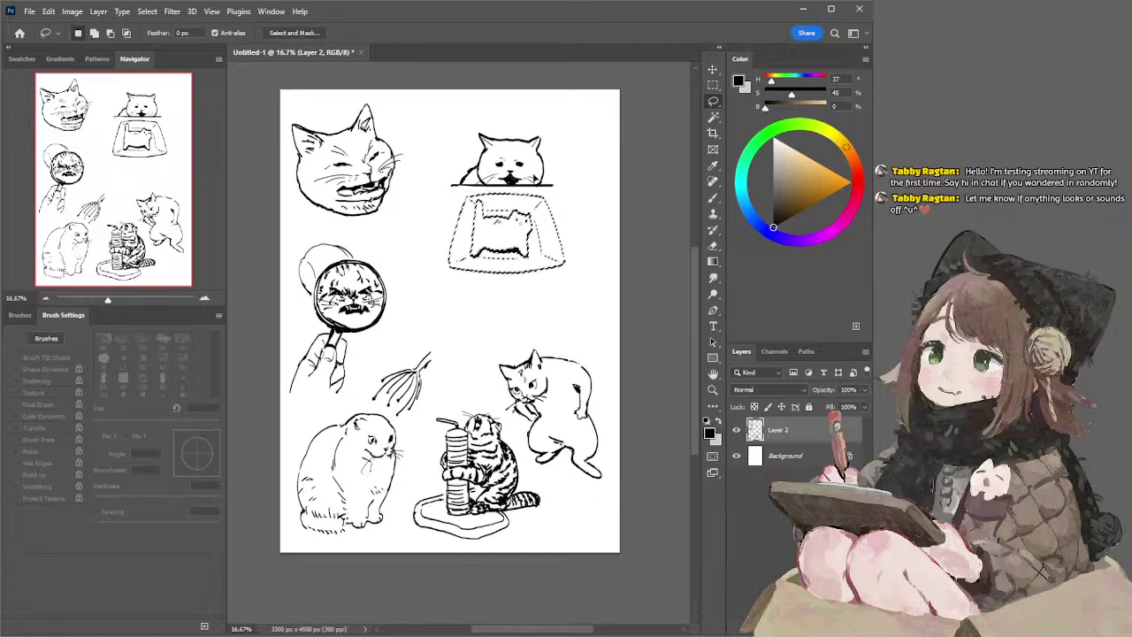
click(660, 172)
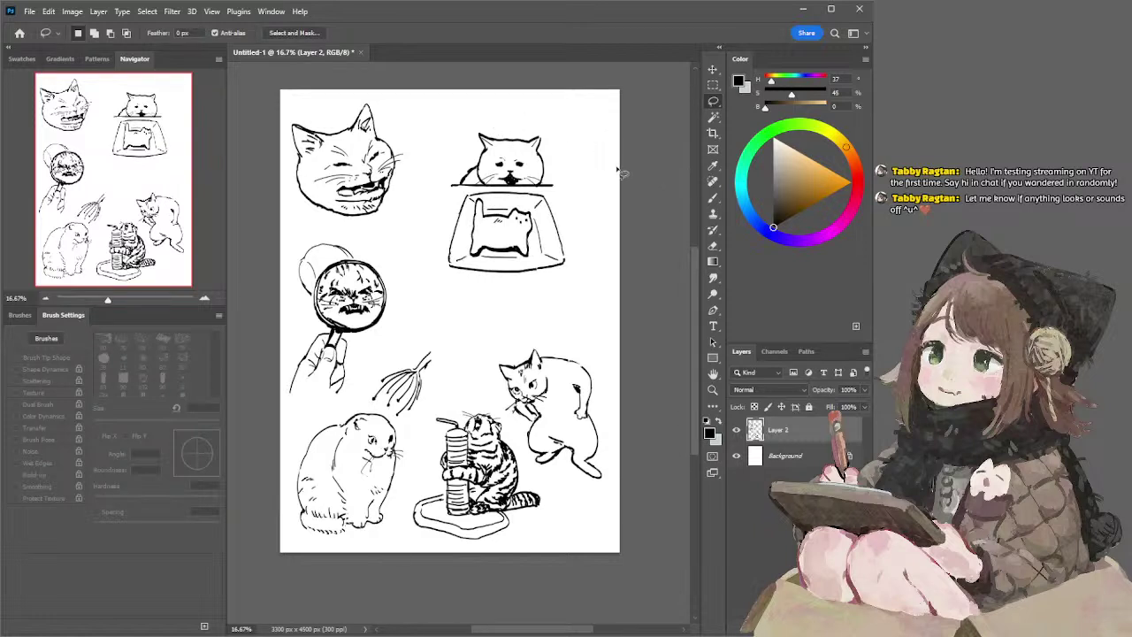
- Select the small cat together with its tray and move them down and left toward the middle of the page
mouse_move(489, 109)
mouse_down()
mouse_move(453, 152)
mouse_move(510, 323)
mouse_move(489, 111)
mouse_up()
drag(520, 193, 475, 267)
key(ctrl+d)
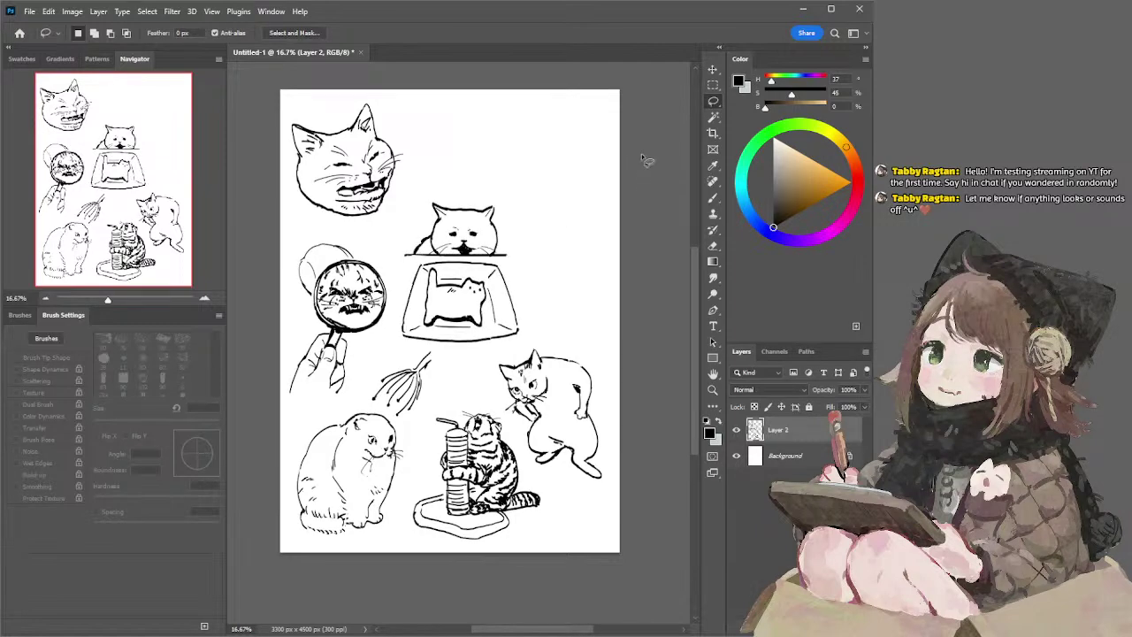
- Handwrite "Bathroom" in thick black letters across the empty upper-right area of the page
key(b)
key(bracketright)
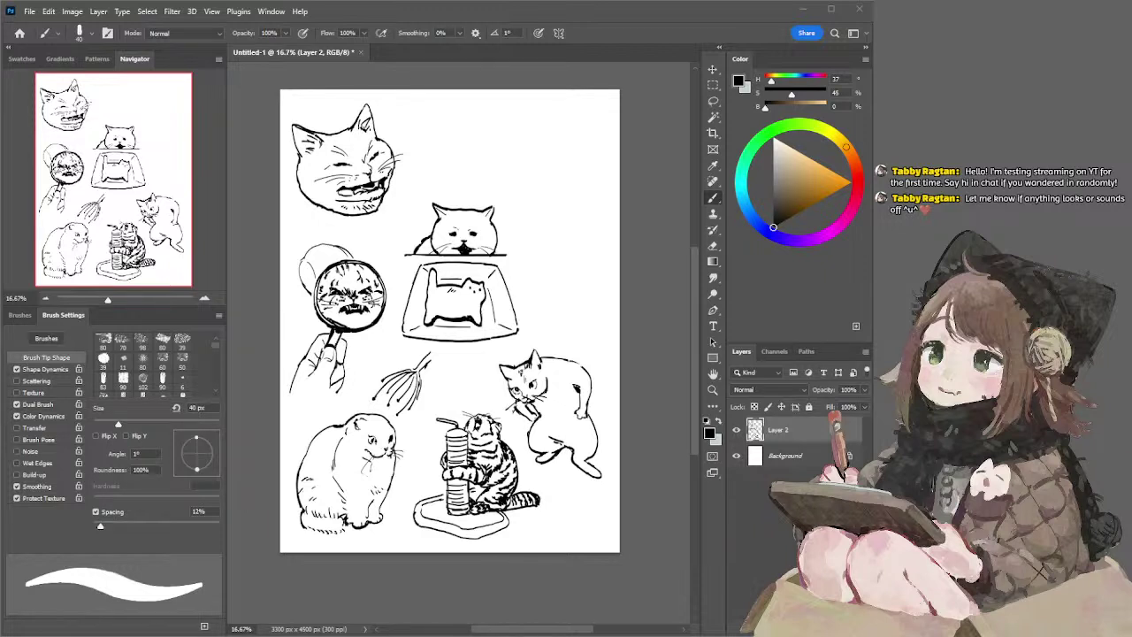
click(516, 75)
key(bracketright)
key(bracketright)
key(bracketright)
key(bracketright)
key(bracketright)
key(bracketright)
key(bracketright)
key(bracketright)
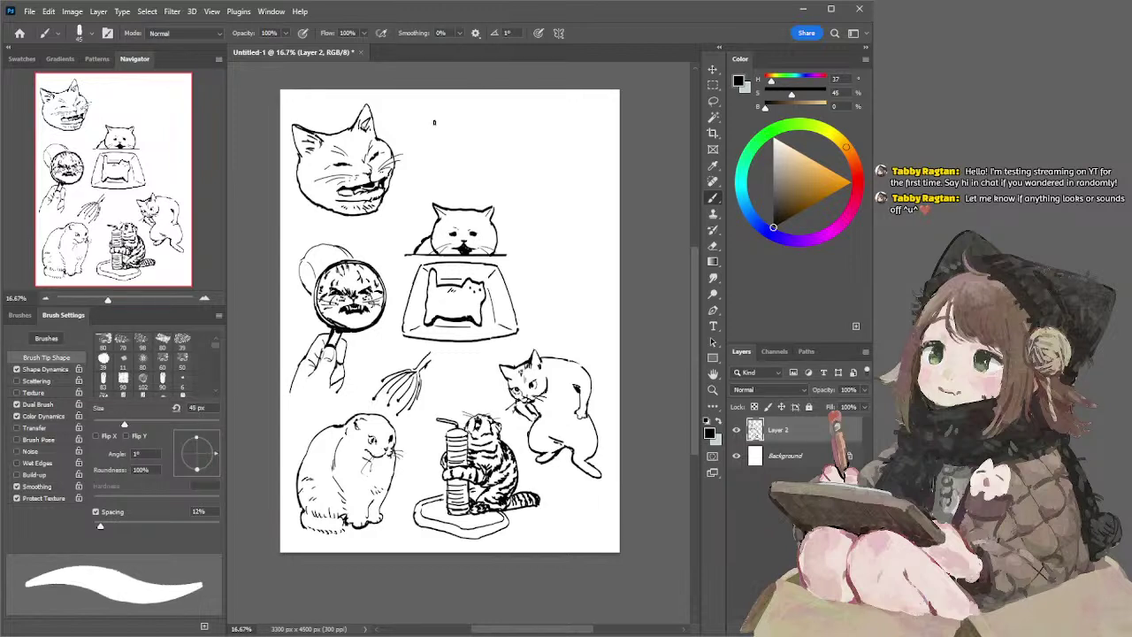
key(ctrl+z)
drag(431, 118, 434, 142)
mouse_move(431, 116)
mouse_down()
mouse_move(433, 143)
mouse_move(487, 136)
mouse_up()
key(bracketleft)
key(bracketleft)
key(bracketleft)
mouse_move(474, 124)
mouse_down()
mouse_move(500, 114)
mouse_move(510, 131)
mouse_move(532, 117)
mouse_move(558, 134)
mouse_move(588, 141)
mouse_up()
- Handwrite "break!" in thick black letters under the word "Bathroom"
mouse_move(487, 152)
mouse_down()
mouse_move(500, 173)
mouse_move(489, 183)
mouse_up()
mouse_move(510, 182)
mouse_down()
mouse_move(521, 163)
mouse_move(538, 181)
mouse_move(580, 189)
mouse_up()
drag(597, 152, 592, 177)
click(593, 187)
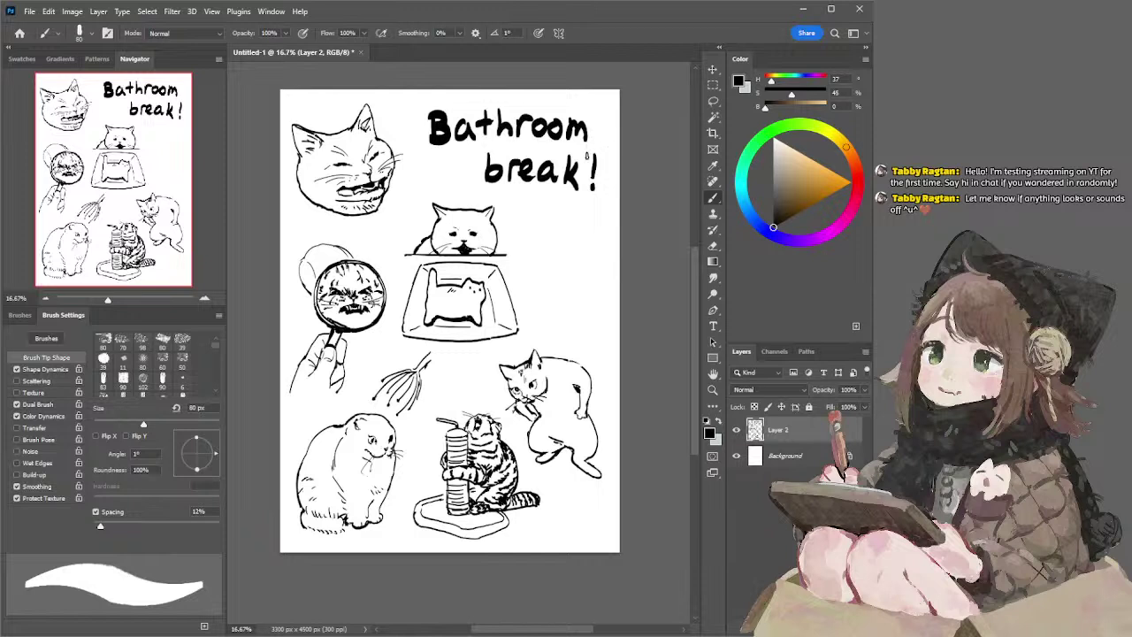
- Select the handwritten "Bathroom break!" message and delete it
key(l)
mouse_move(599, 114)
mouse_down()
mouse_move(575, 210)
mouse_move(467, 187)
mouse_move(421, 158)
mouse_move(418, 104)
mouse_move(539, 78)
mouse_move(575, 83)
mouse_up()
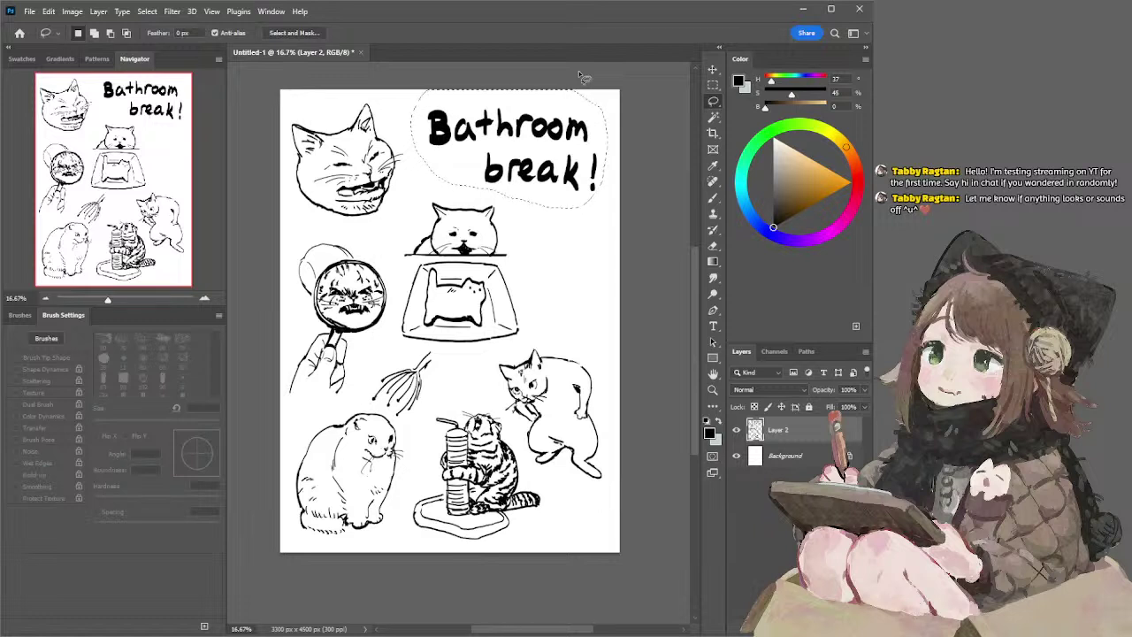
key(Delete)
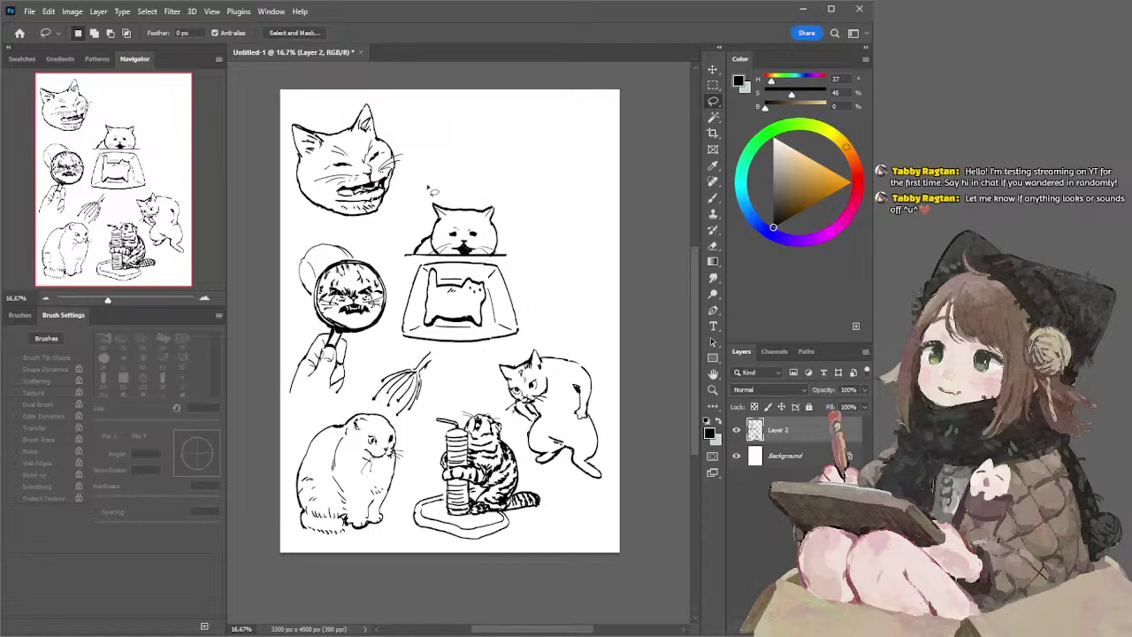
- Shift all the cat sketches slightly right on the page and set the brush size to 50 px
mouse_move(438, 204)
mouse_down()
mouse_move(430, 191)
mouse_move(435, 202)
mouse_up()
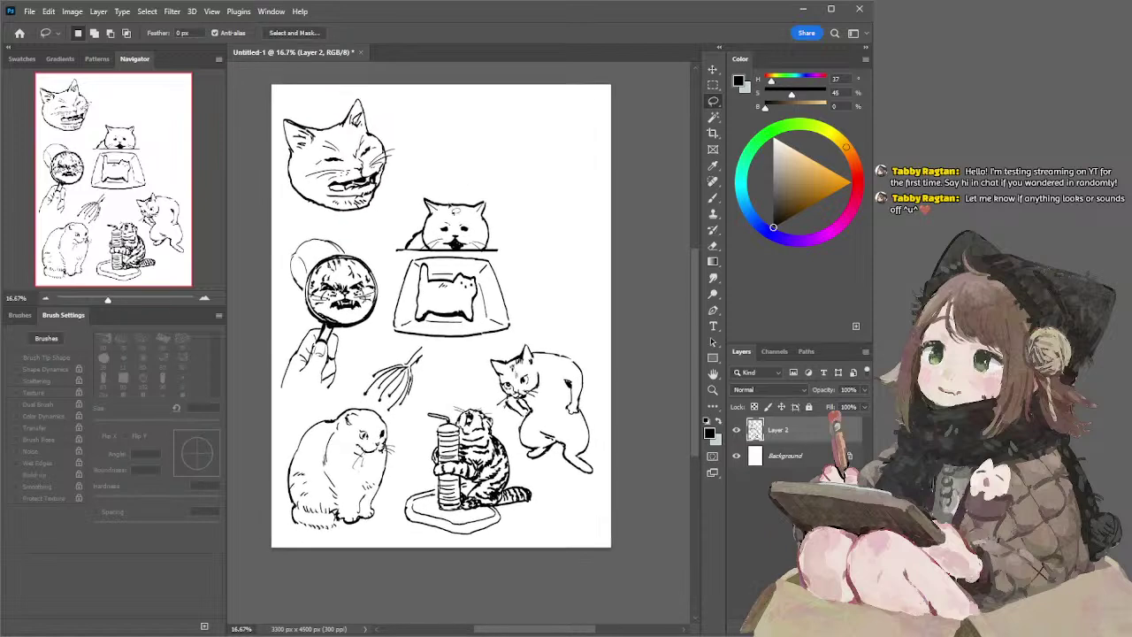
drag(460, 251, 474, 246)
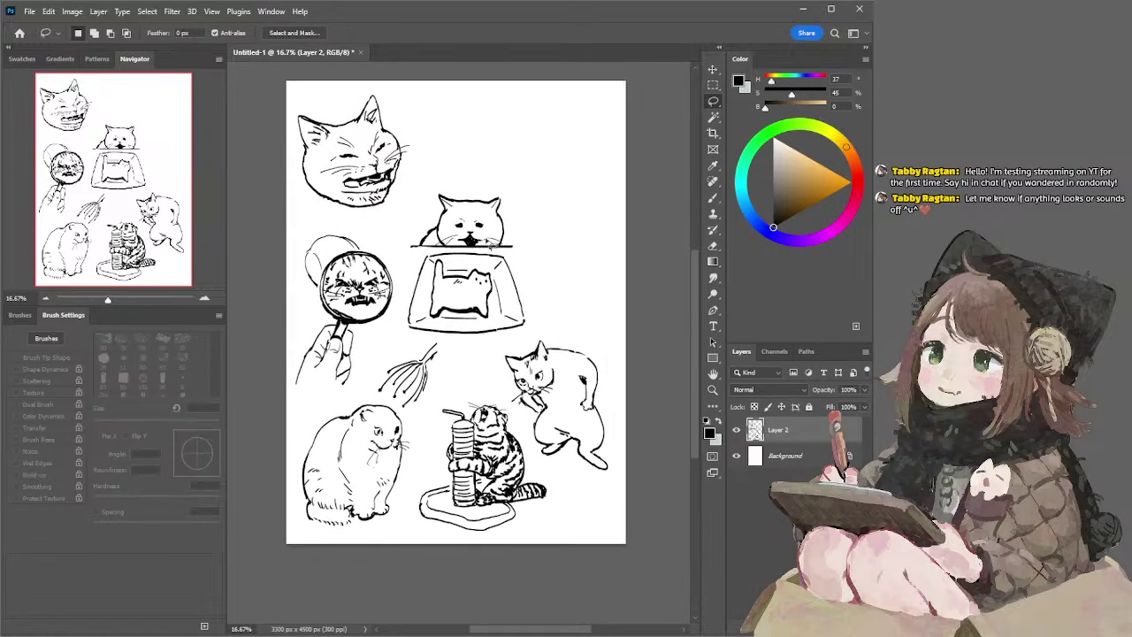
key(b)
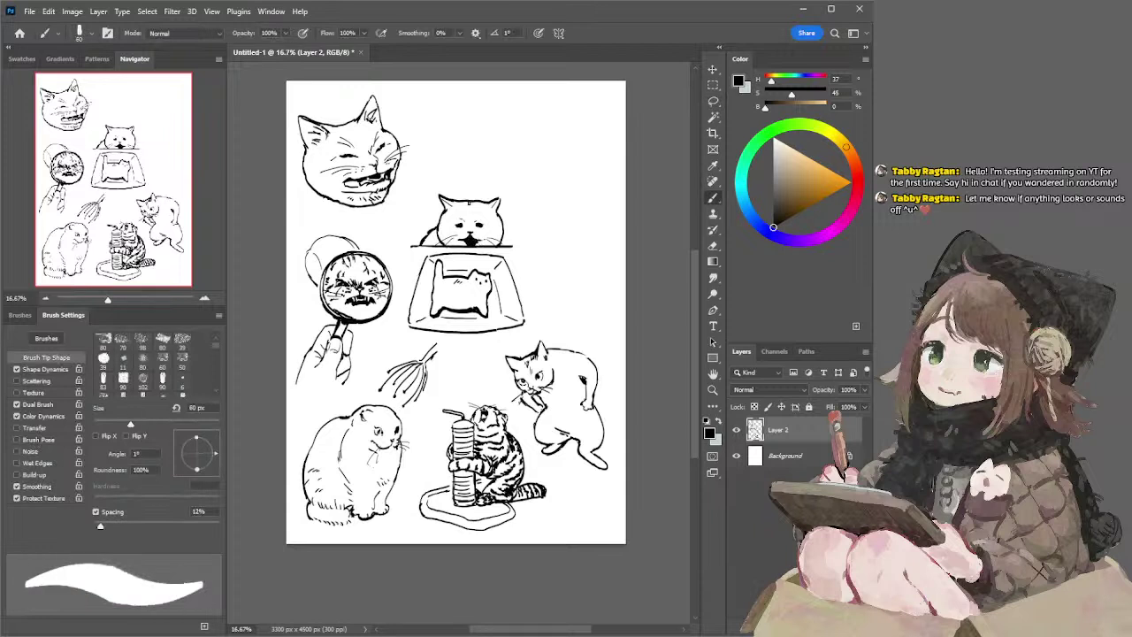
key(bracketleft)
key(bracketleft)
key(bracketleft)
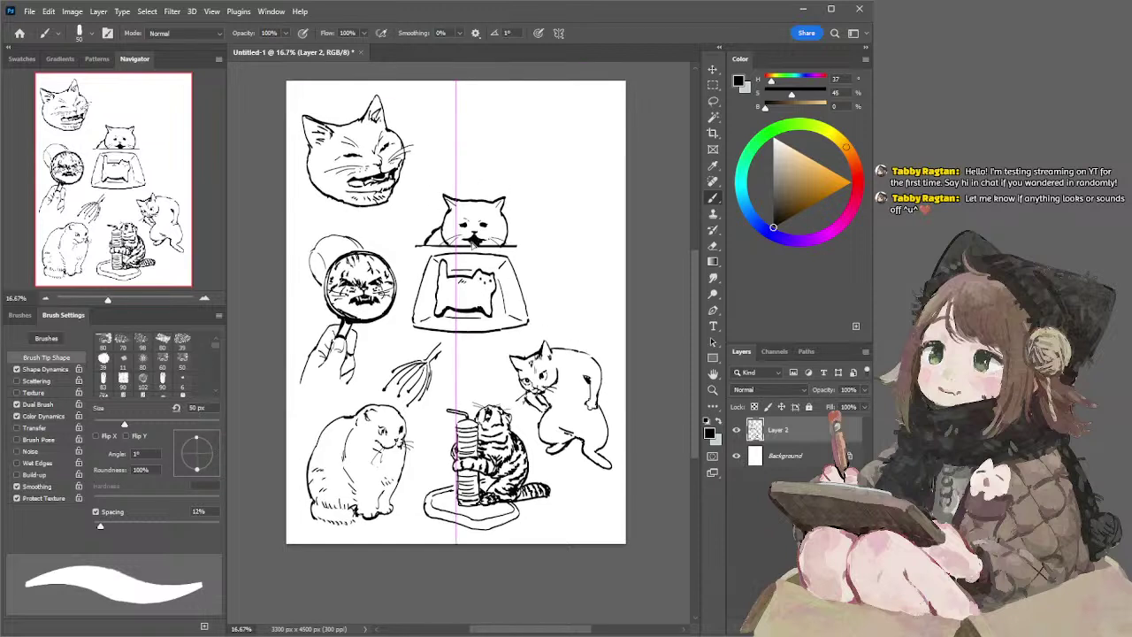
- Select the small cat with its tray and move it up beside the laughing cat's head
key(l)
mouse_move(446, 175)
mouse_down()
mouse_move(413, 242)
mouse_move(425, 345)
mouse_move(537, 338)
mouse_move(523, 121)
mouse_up()
key(ctrl+d)
- Letter "WHY BAKE" below the tray with a 50 px brush, redoing misdrawn strokes
key(b)
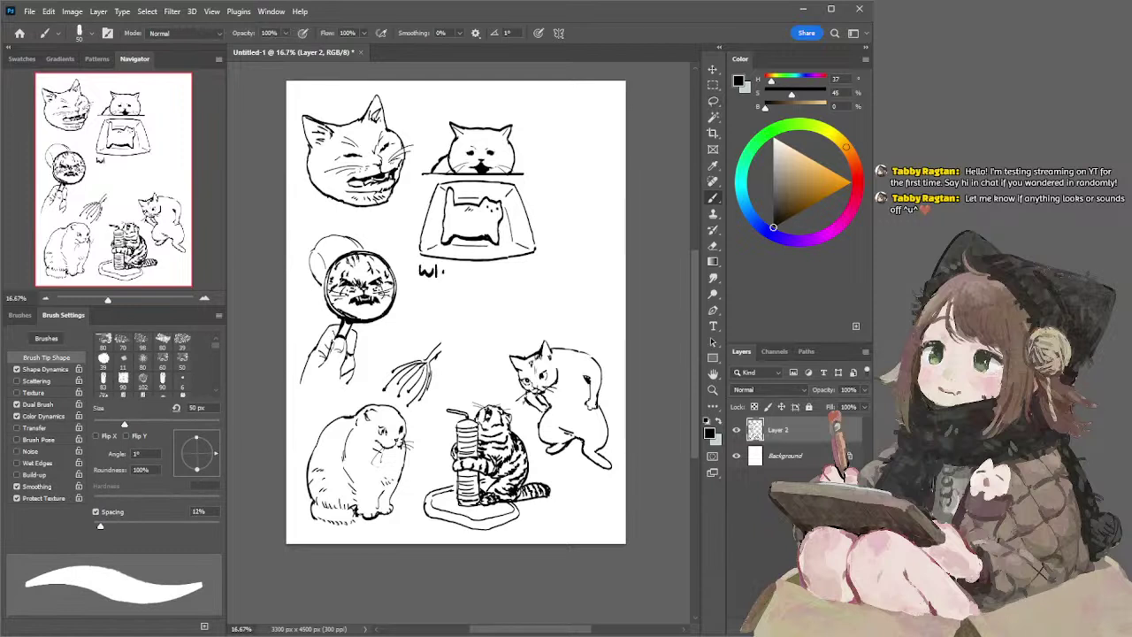
key(ctrl+z)
key(ctrl+z)
mouse_move(455, 267)
mouse_down()
mouse_move(451, 283)
mouse_move(464, 282)
mouse_up()
key(ctrl+z)
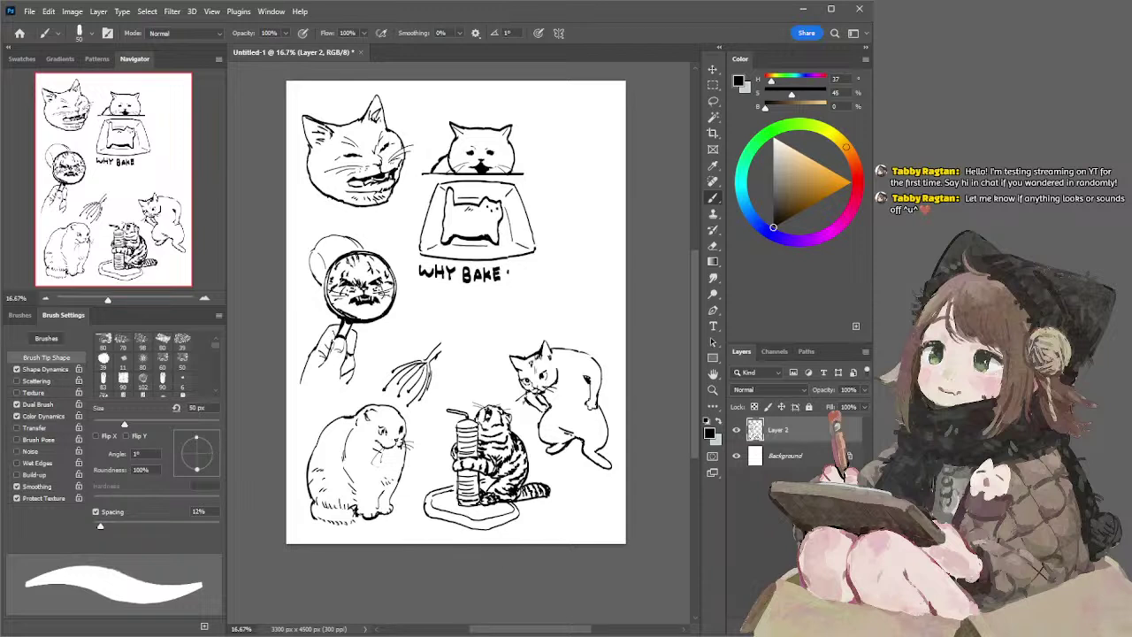
- Redo the misdrawn caption strokes and add "ME" after "WHY BAKE" below the tray, reducing the brush to 45 px
key(ctrl+z)
key(ctrl+z)
key(ctrl+z)
key(ctrl+z)
key(ctrl+z)
key(ctrl+z)
key(ctrl+z)
drag(522, 268, 529, 266)
key(ctrl+z)
key([)
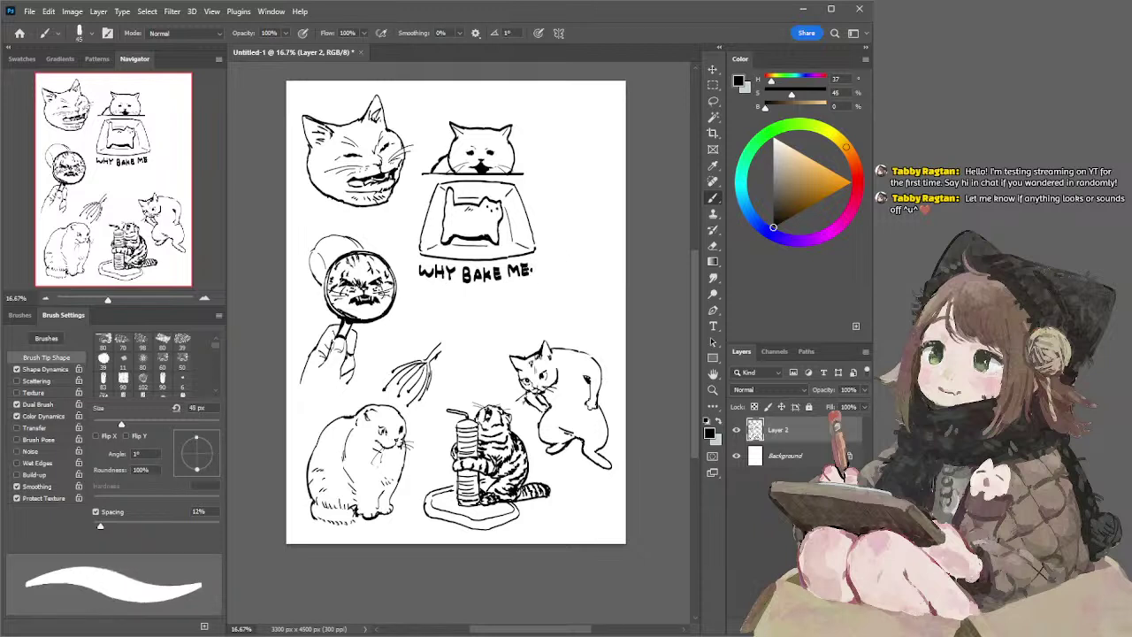
- Select the small cat, tray and caption together and enlarge them to fill the page's upper-right area
key(l)
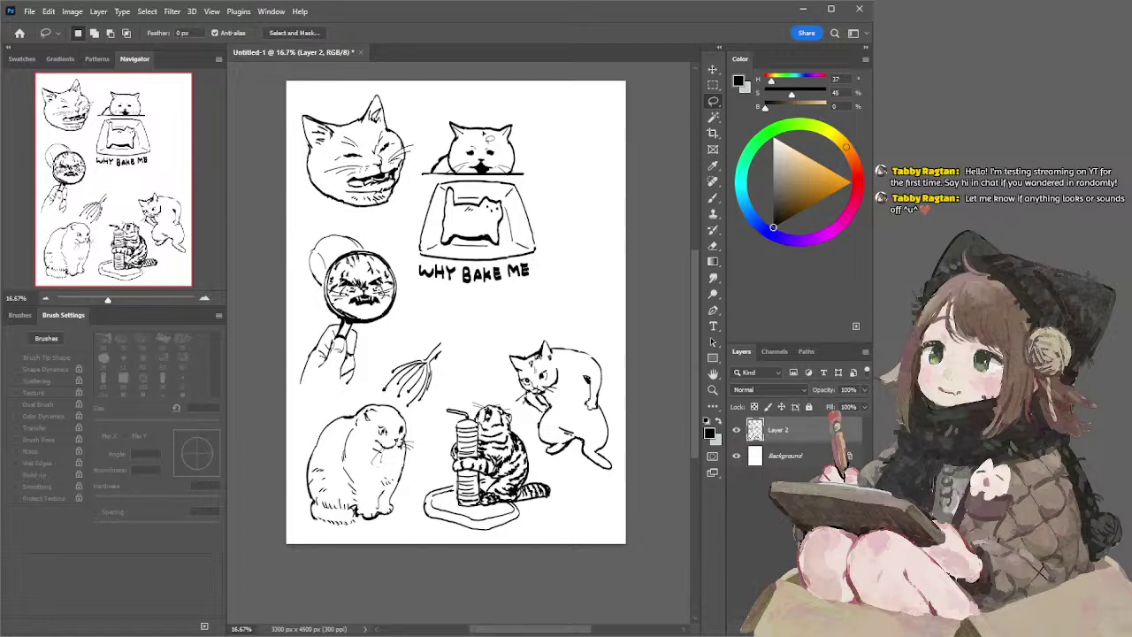
mouse_move(445, 104)
mouse_down()
mouse_move(407, 237)
mouse_move(506, 309)
mouse_move(495, 89)
mouse_move(447, 102)
mouse_up()
click(713, 71)
drag(581, 307, 629, 368)
drag(508, 252, 520, 230)
mouse_move(641, 346)
mouse_down()
mouse_move(663, 366)
mouse_move(656, 359)
mouse_up()
key(Return)
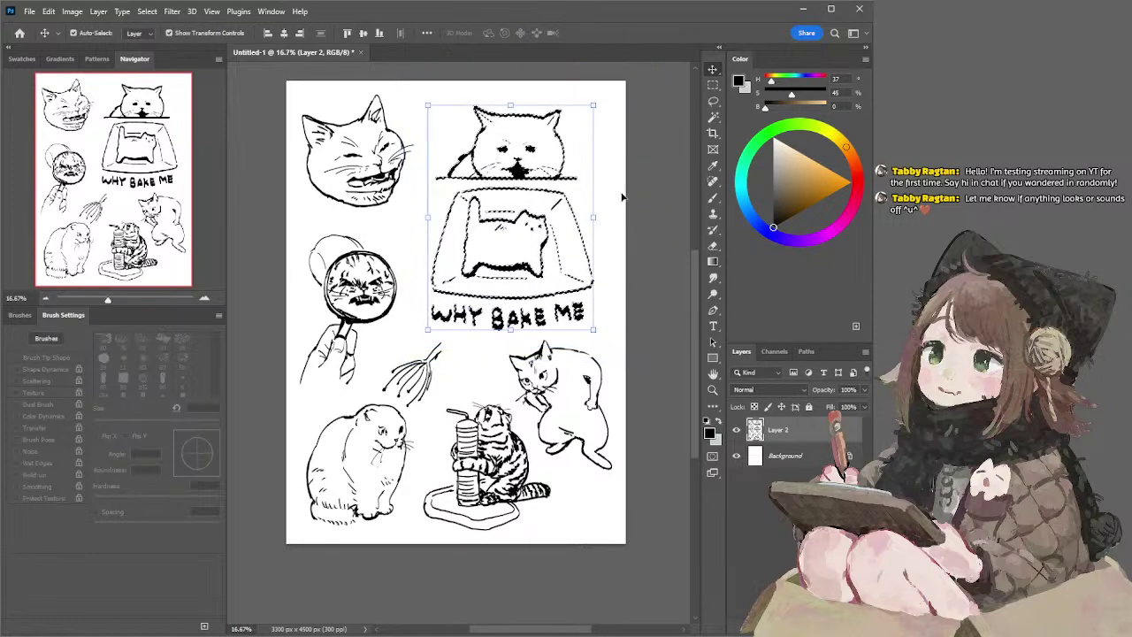
- Deselect the enlarged cat drawing and add a new layer directly above the Background for colouring with the Brush
key(l)
key(ctrl+d)
drag(631, 180, 573, 187)
click(792, 456)
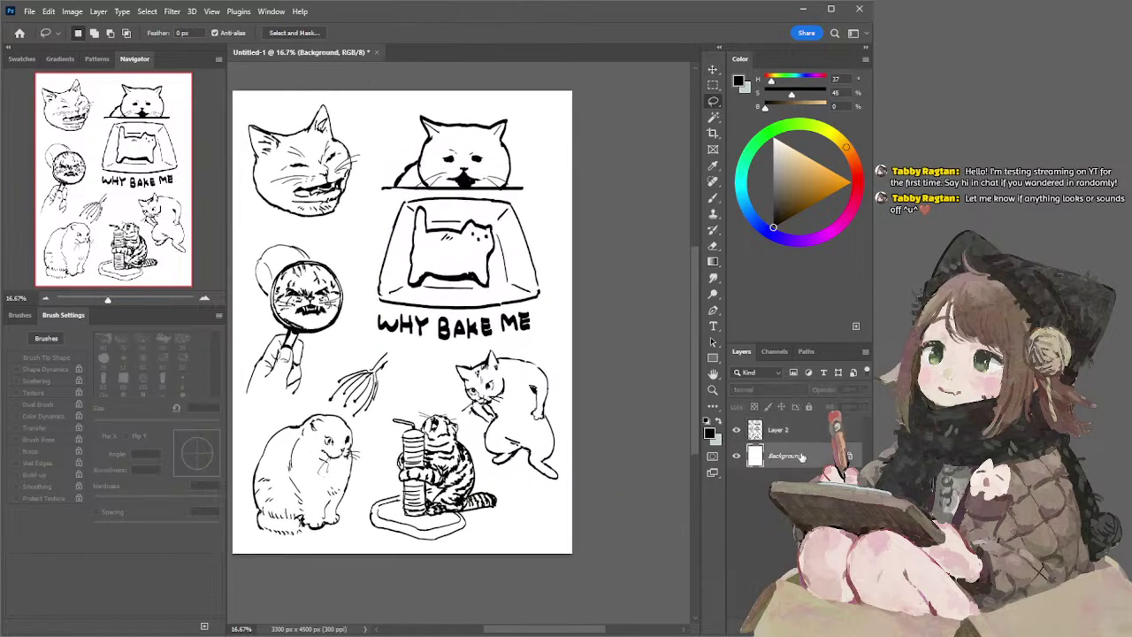
key(ctrl+shift+alt+n)
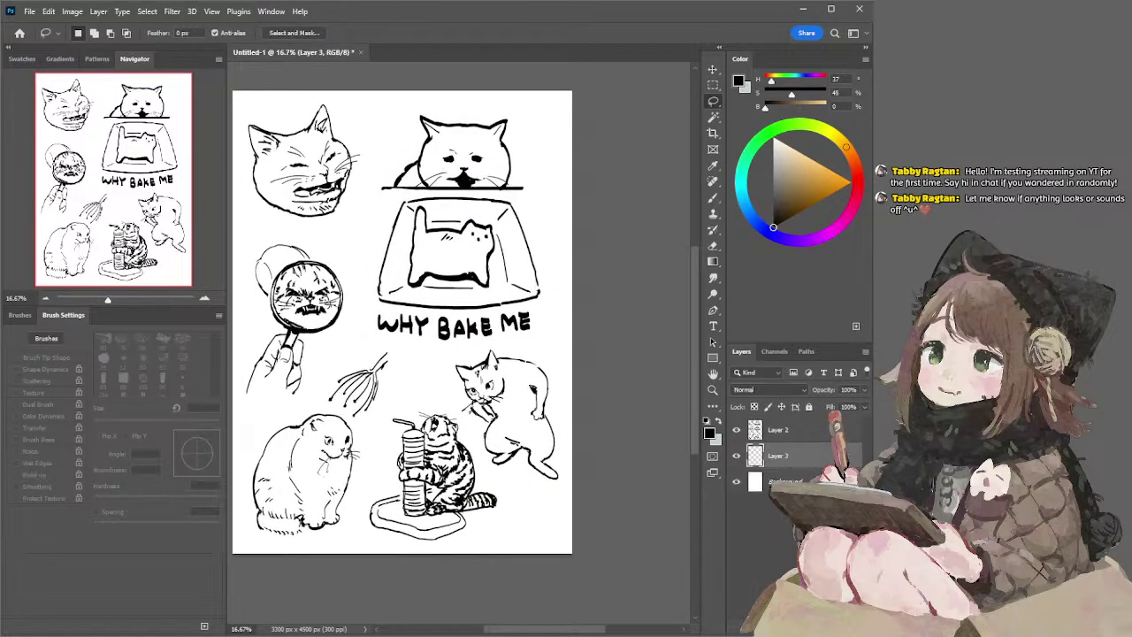
key(b)
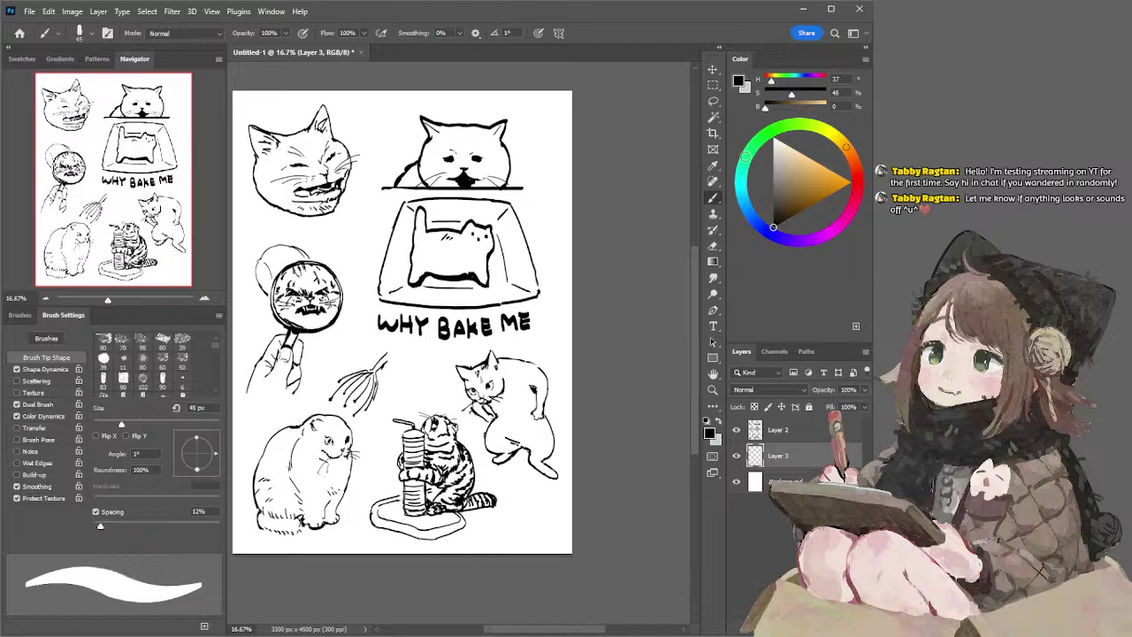
- Enlarge the brush to 175 px and pick a light beige (H 37, S 18, B 83), undoing a test stroke on the tray cat
click(789, 175)
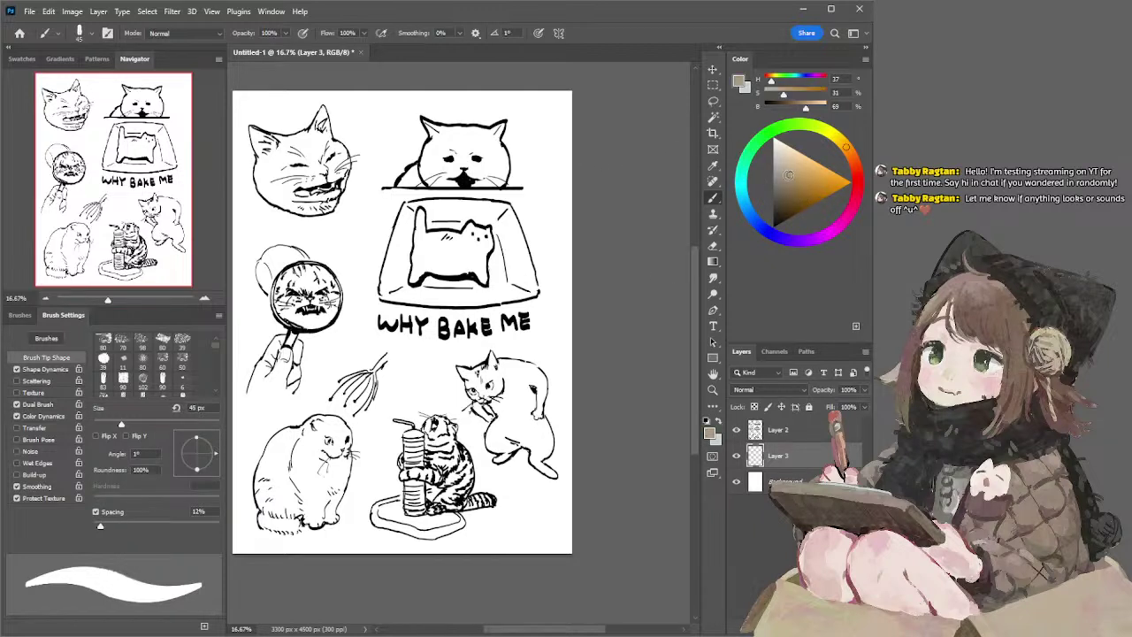
click(795, 164)
click(794, 162)
key(bracketright)
key(bracketright)
key(bracketright)
key(bracketright)
key(bracketright)
key(bracketright)
key(bracketright)
key(bracketright)
key(bracketright)
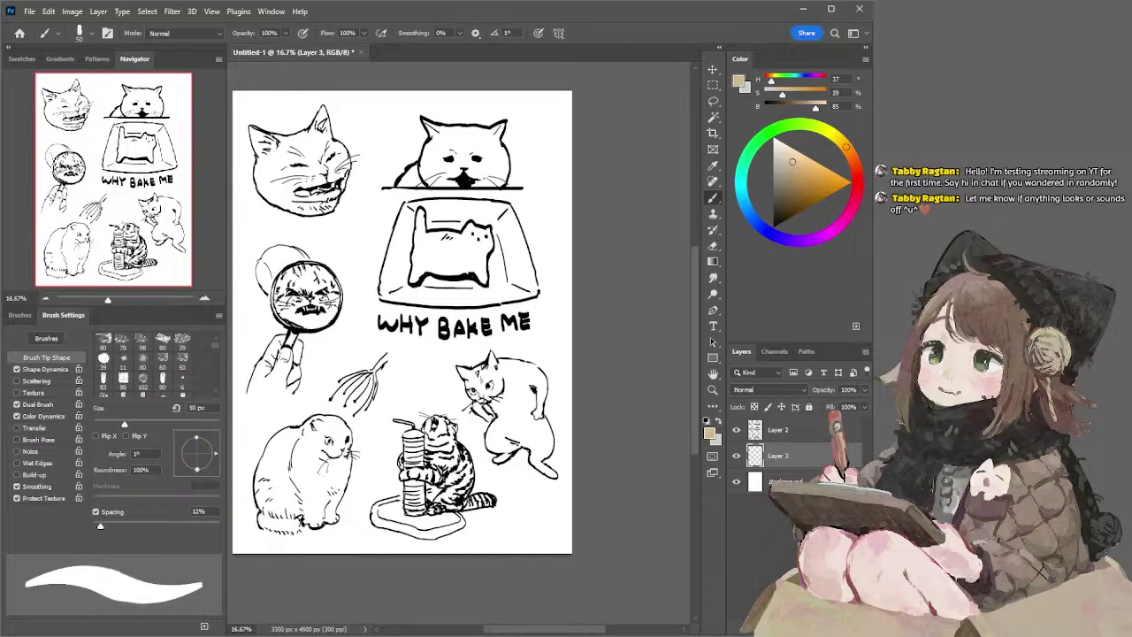
drag(421, 212, 419, 224)
key(ctrl+z)
click(784, 159)
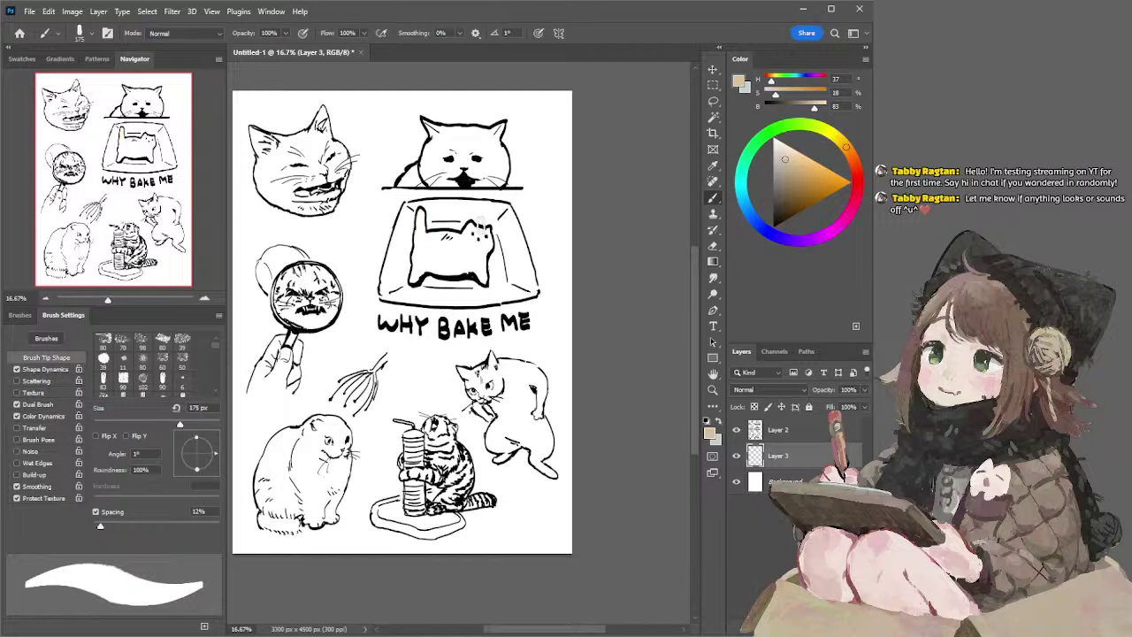
- Paint the tray cat's tail and upper body in beige, reducing the brush to 125 px and lightening the colour
mouse_move(421, 209)
mouse_down()
mouse_move(486, 232)
mouse_move(497, 248)
mouse_move(483, 231)
mouse_move(497, 237)
mouse_move(456, 245)
mouse_up()
key(bracketleft)
key(bracketleft)
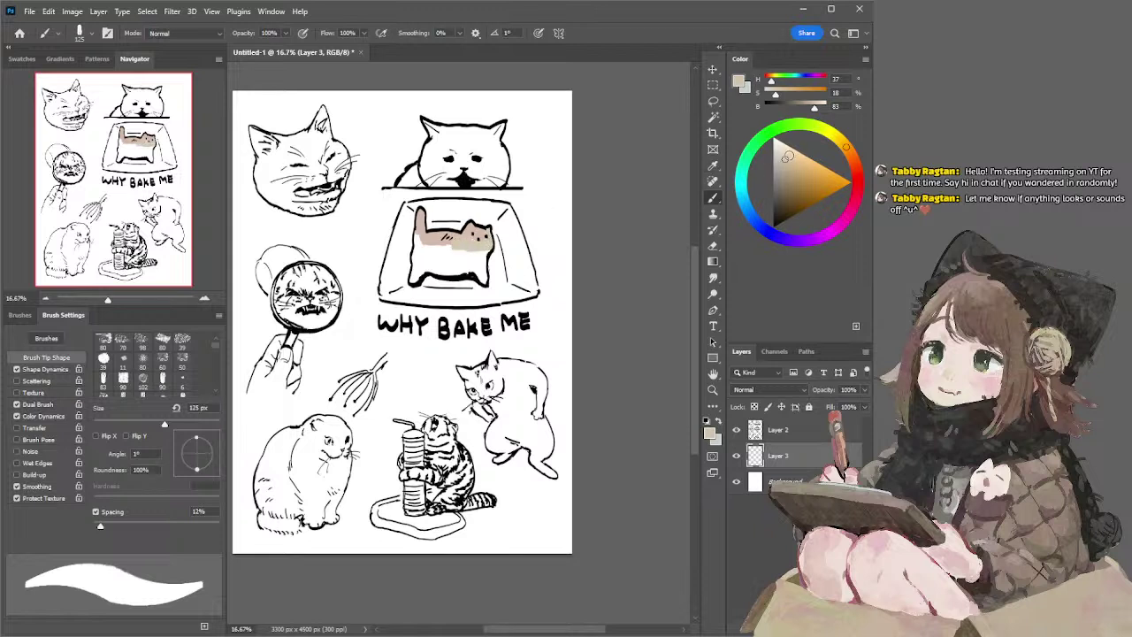
click(790, 153)
drag(425, 239, 455, 241)
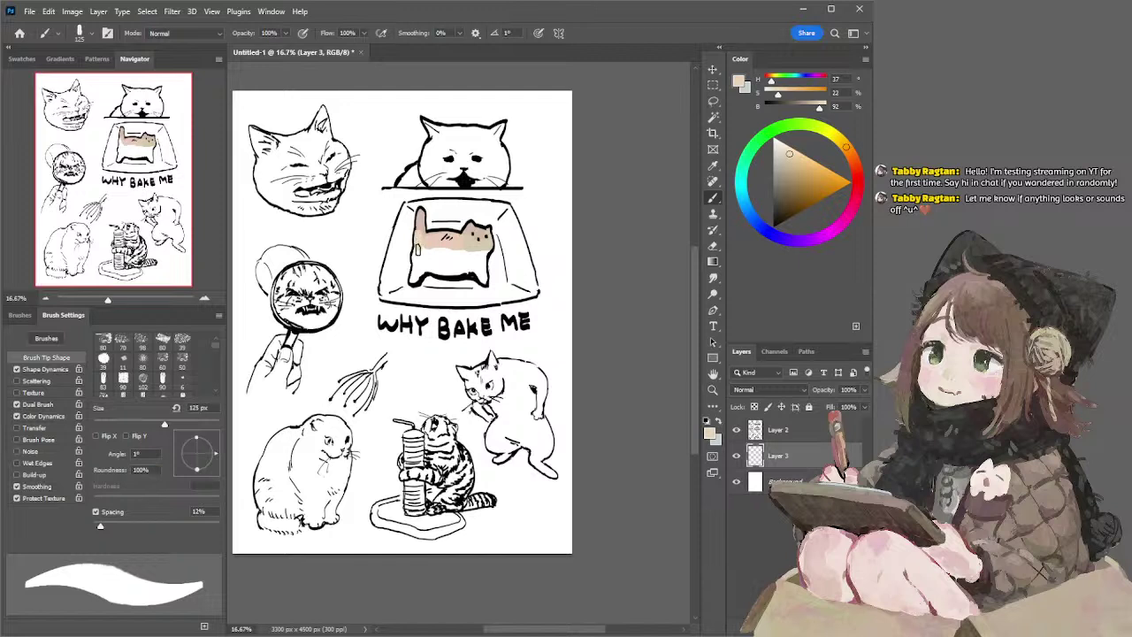
- Turn off the brush's Color Dynamics and shift the colour sampled from the tray cat to a pale cream (H 45, S 26, B 93)
click(16, 415)
alt+click(471, 230)
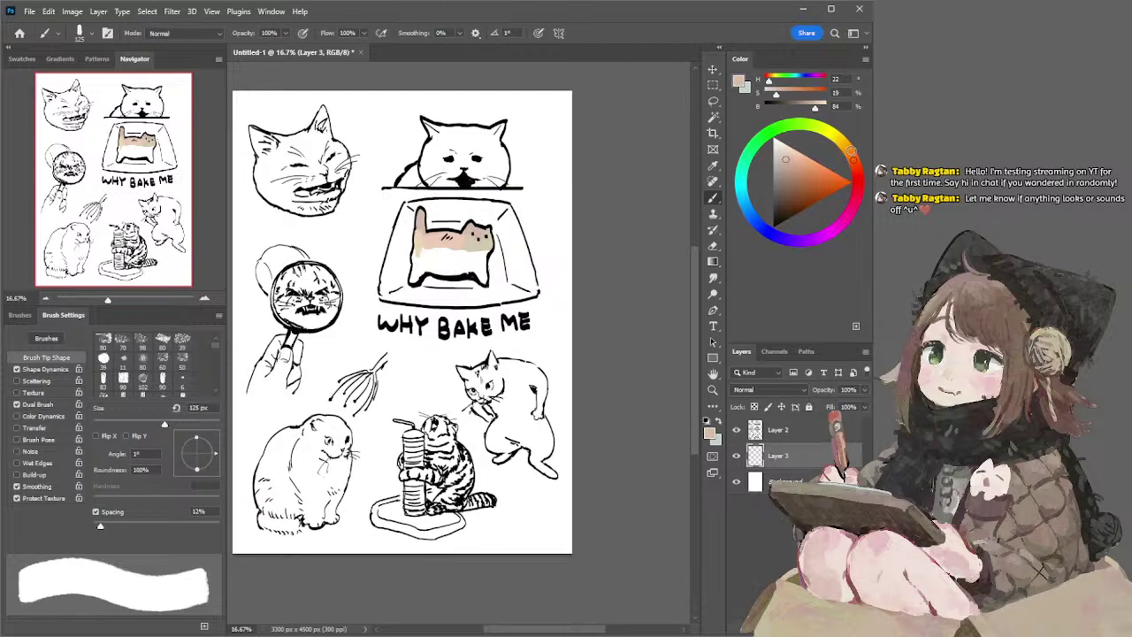
click(851, 150)
click(794, 160)
drag(792, 158, 794, 154)
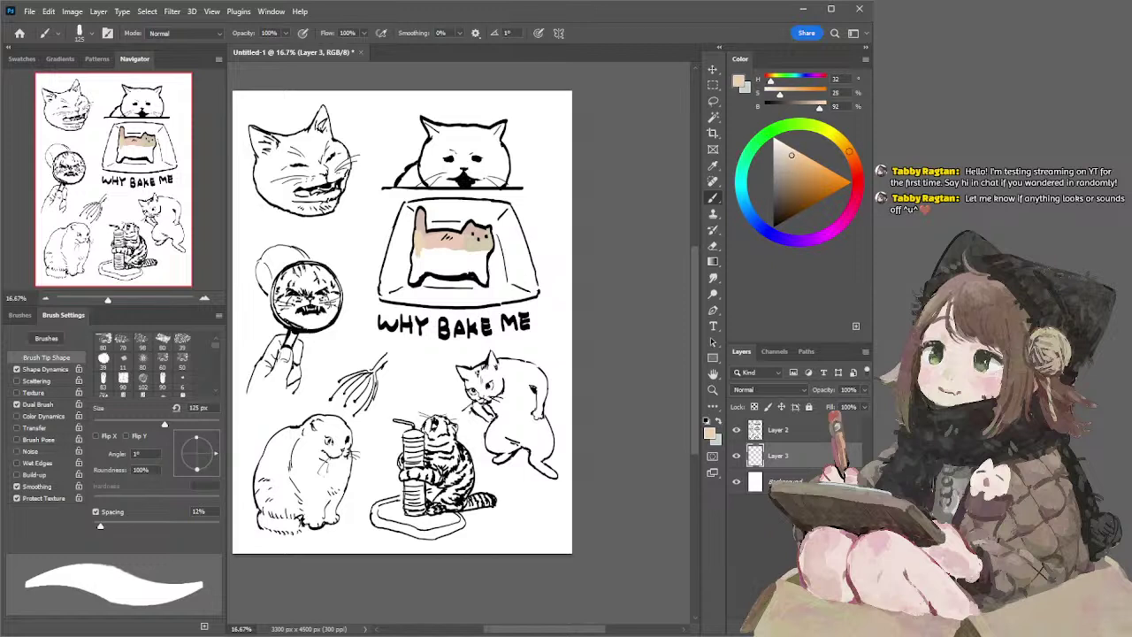
click(841, 140)
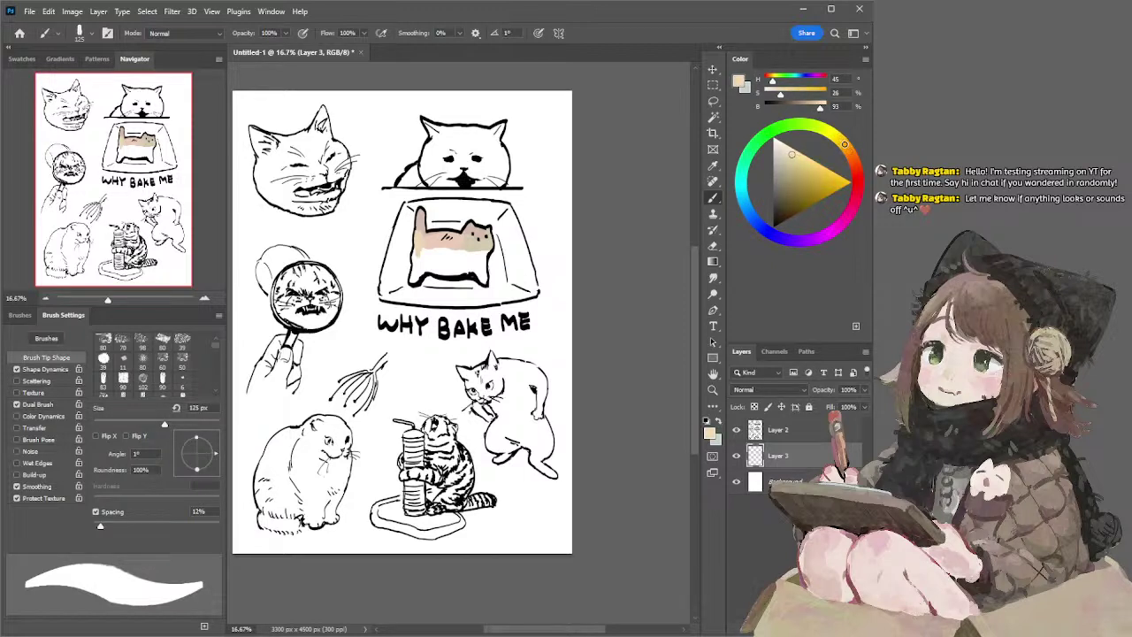
- Repaint the tray cat's whole body in an even light tan (H 38, S 19, B 85) with a 200 px brush
click(795, 152)
key(])
key(])
key(])
mouse_move(420, 216)
mouse_down()
mouse_move(420, 249)
mouse_move(439, 247)
mouse_move(422, 251)
mouse_up()
key(ctrl+z)
click(786, 157)
key(ctrl+z)
click(845, 146)
mouse_move(419, 230)
mouse_down()
mouse_move(444, 253)
mouse_move(474, 234)
mouse_move(424, 244)
mouse_move(415, 274)
mouse_move(478, 269)
mouse_move(486, 251)
mouse_move(483, 278)
mouse_up()
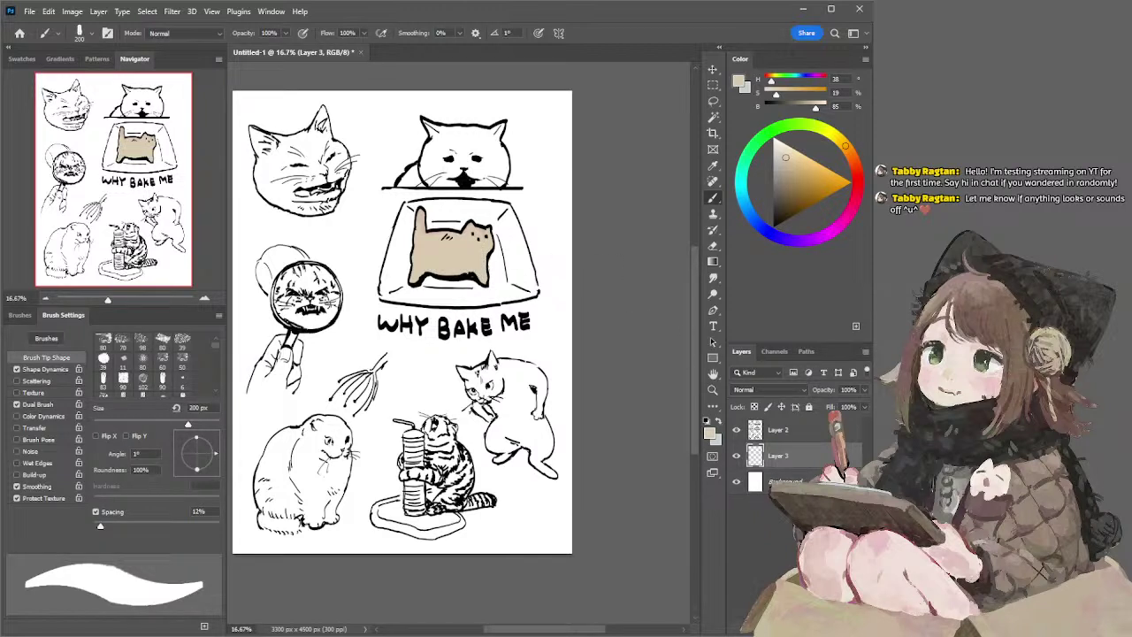
- Add another layer above the Background and pick a warm brown (H 28, S 42, B 77), undoing a trial stroke on the cat's tail
click(780, 481)
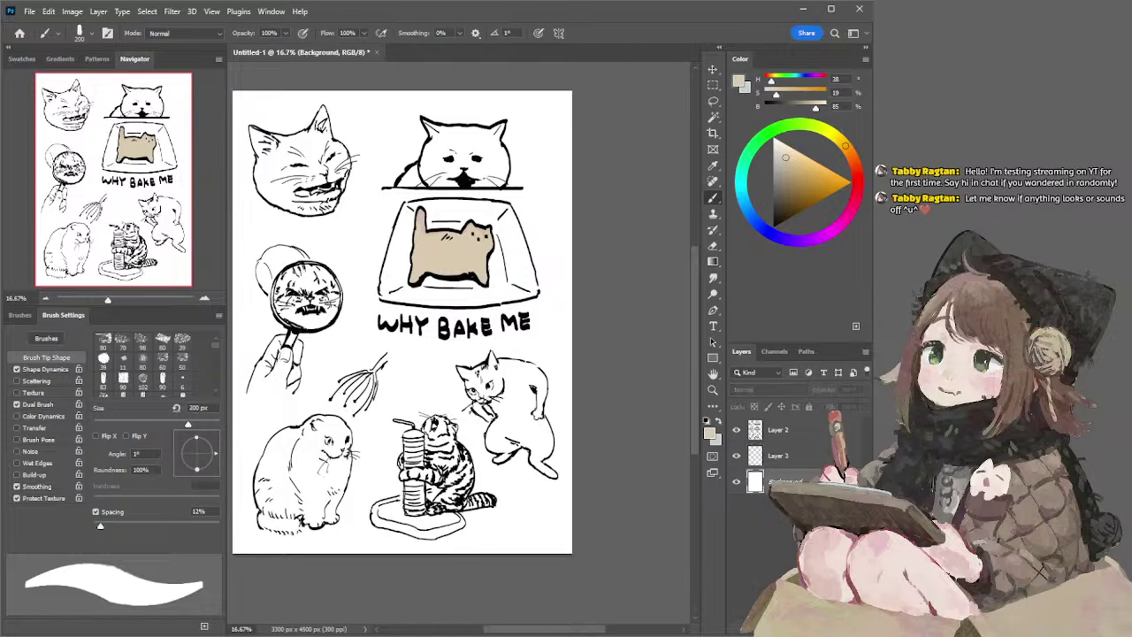
key(ctrl+shift+alt+n)
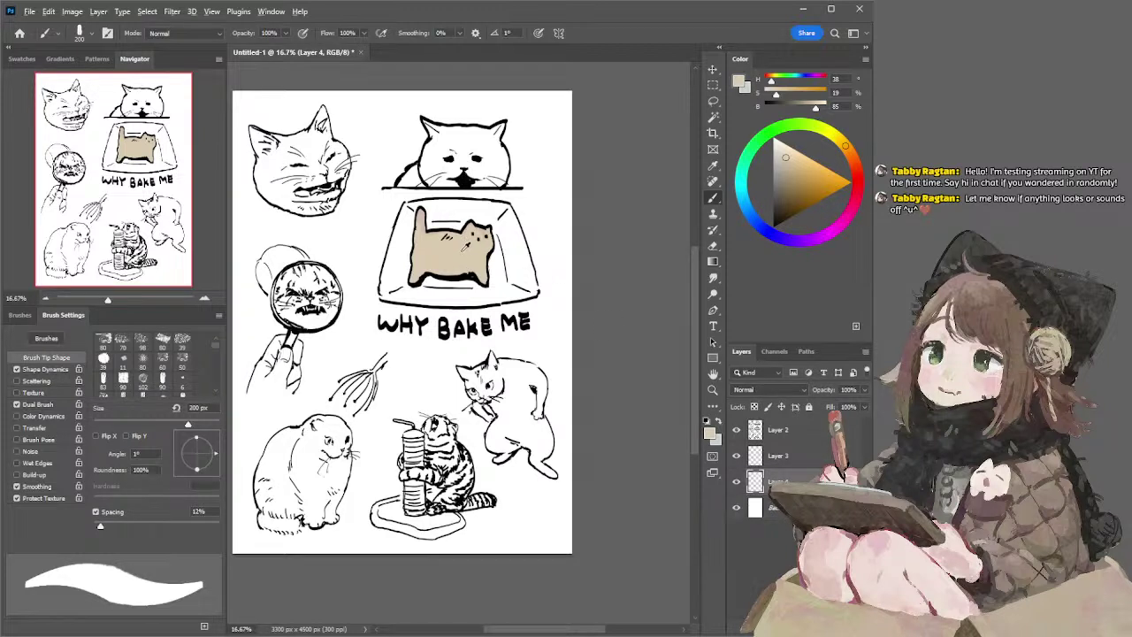
drag(798, 177, 800, 172)
click(852, 153)
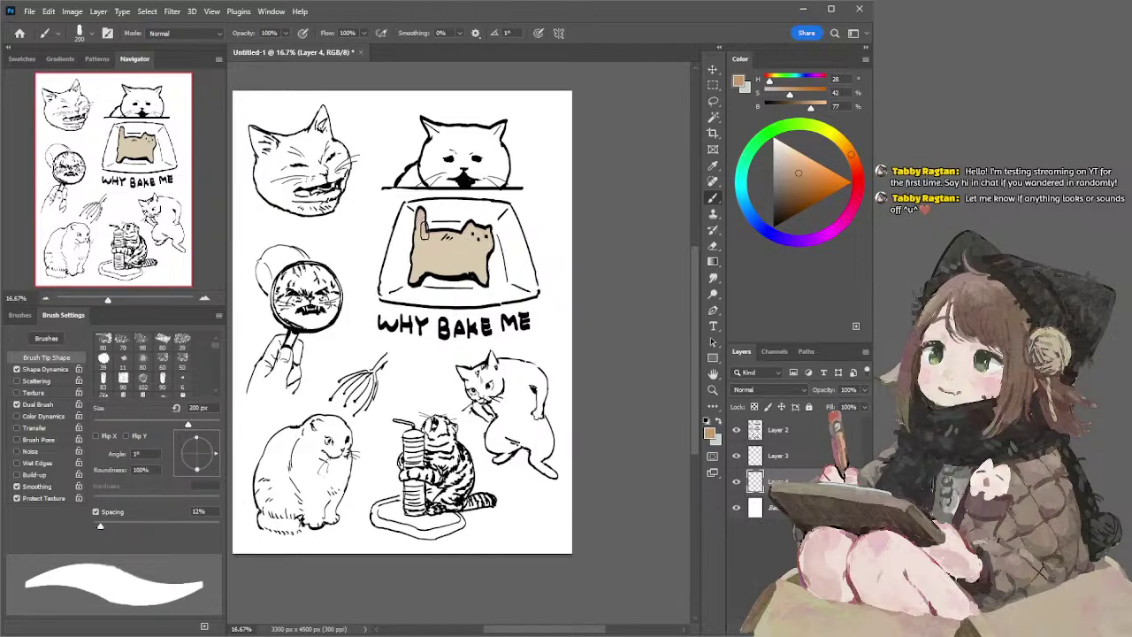
drag(422, 210, 420, 214)
key(ctrl+z)
- On Layer 3, paint toasted brown edges (H 26, S 42, B 77) along the tray cat's outline with a 100 px brush, redoing misplaced strokes
click(793, 456)
mouse_move(421, 207)
mouse_down()
mouse_move(459, 235)
mouse_move(439, 241)
mouse_move(434, 283)
mouse_move(456, 238)
mouse_up()
key(ctrl+z)
key(bracketleft)
key(bracketleft)
key(bracketleft)
key(ctrl+z)
key(bracketright)
key(ctrl+z)
click(852, 157)
key(bracketleft)
key(bracketleft)
mouse_move(428, 235)
mouse_down()
mouse_move(449, 269)
mouse_move(472, 229)
mouse_up()
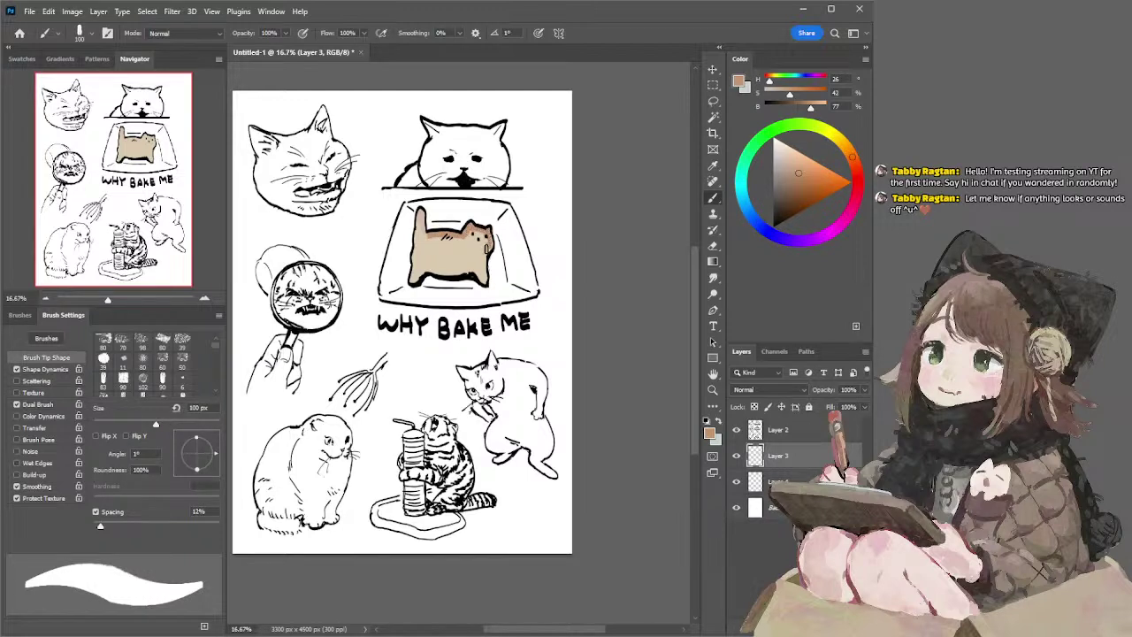
drag(491, 243, 484, 266)
mouse_move(416, 226)
mouse_down()
mouse_move(415, 241)
mouse_move(423, 229)
mouse_up()
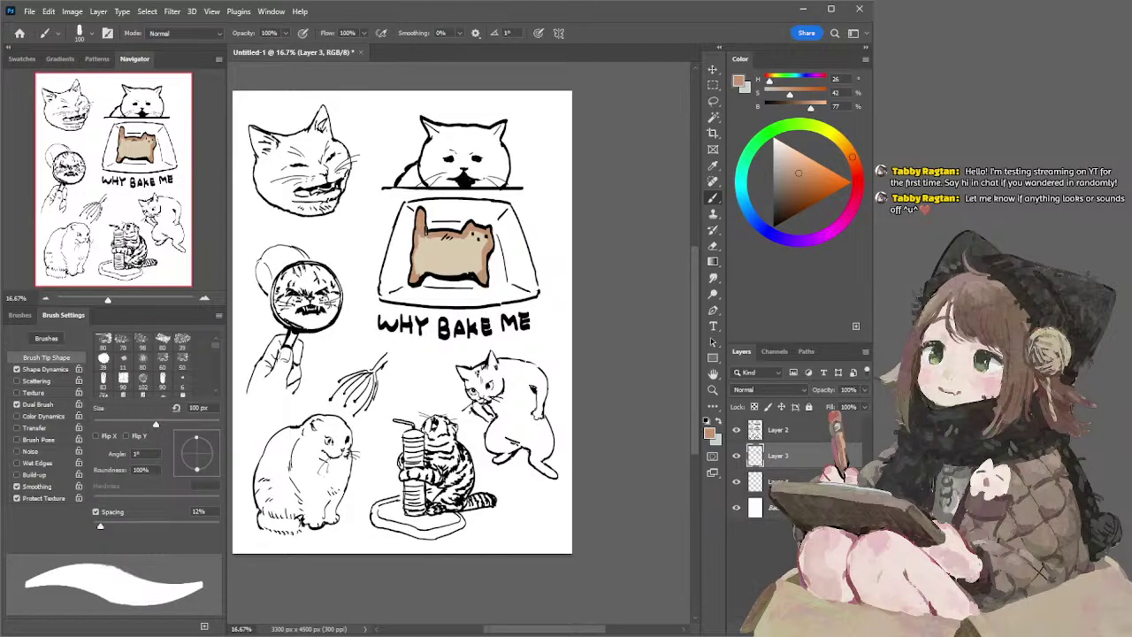
- Set the Smudge tool to 70 px, and continue the tray cat's brown edge shading with the sampled brown and a 150 px brush
key(r)
key(bracketright)
key(bracketright)
key(bracketright)
key(bracketright)
key(bracketright)
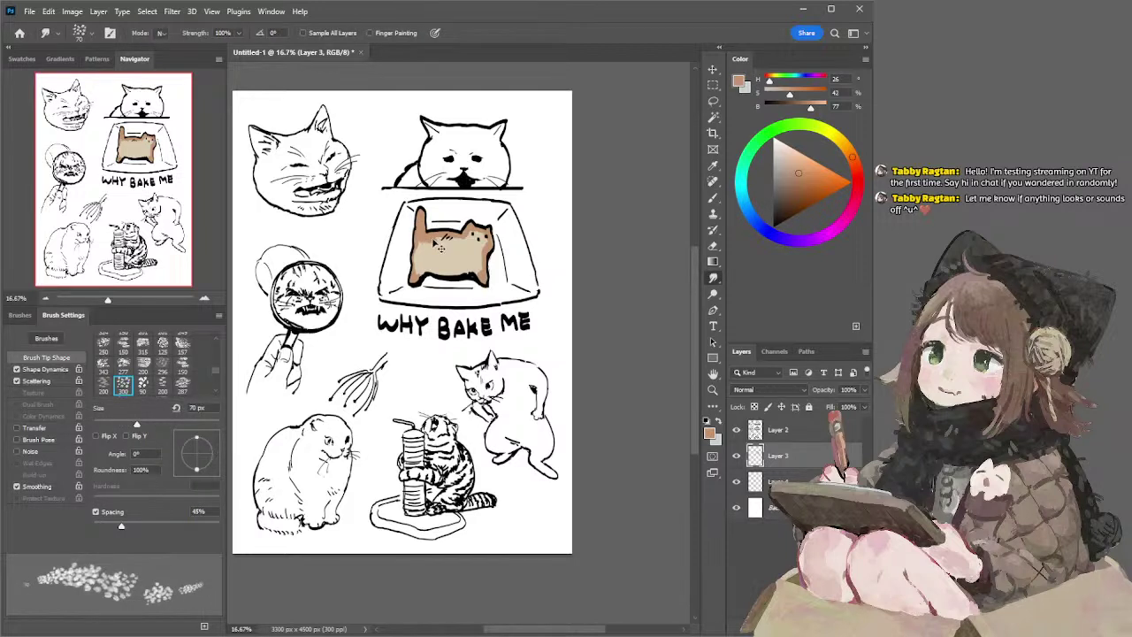
key(b)
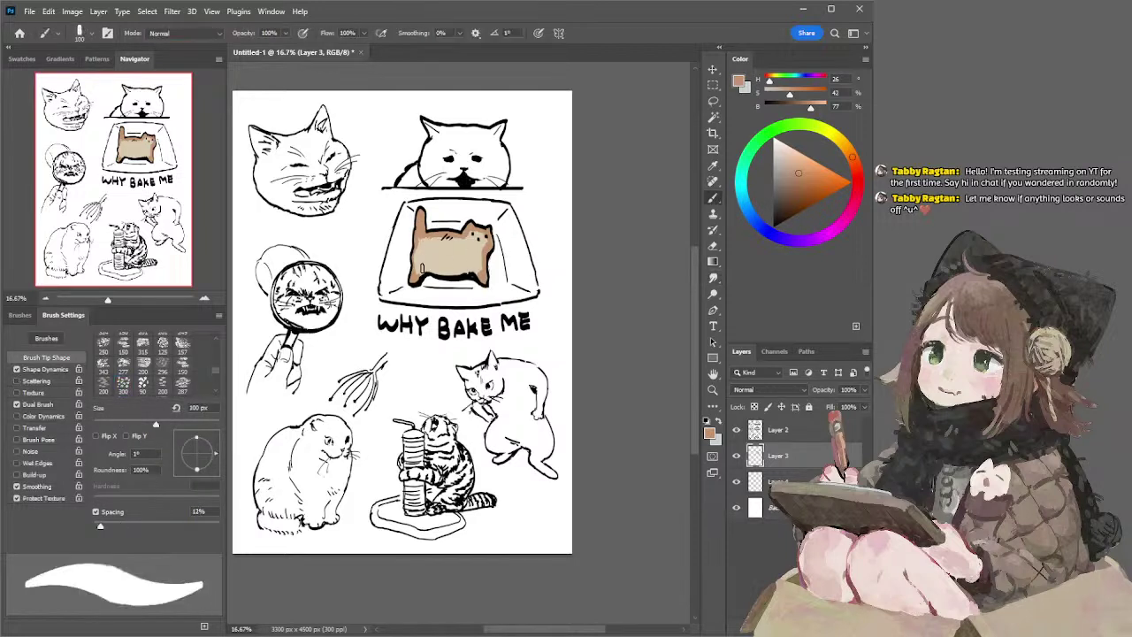
alt+click(417, 276)
key(bracketright)
key(bracketright)
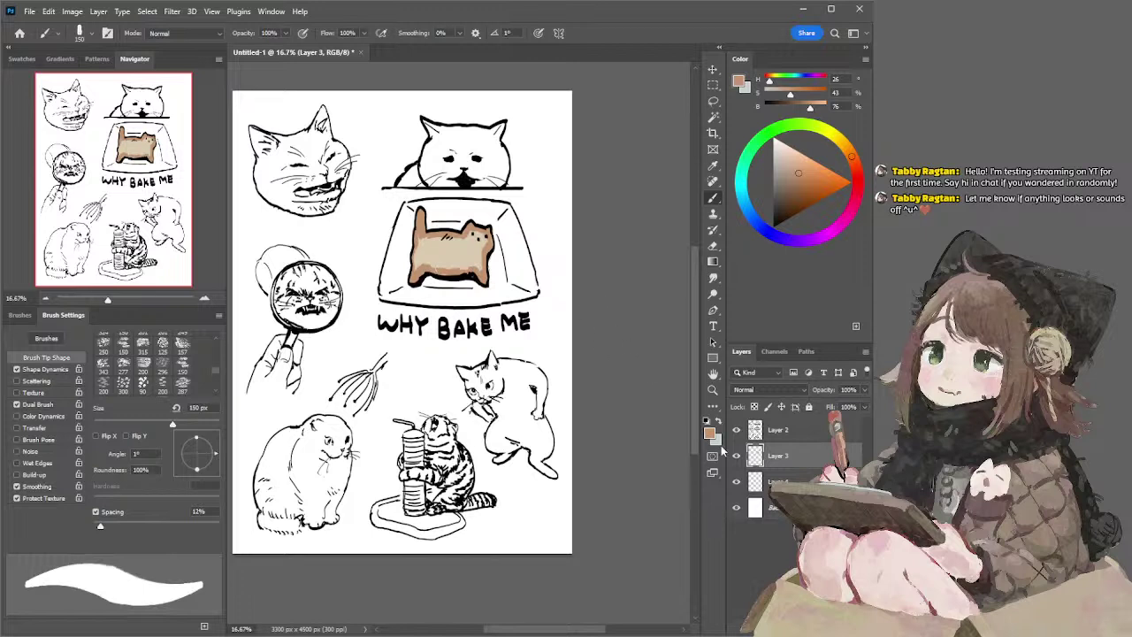
- On Layer 4, shade the tray's back wall behind the cat in light grey (S 0, B 87) with a 125 px brush
click(765, 485)
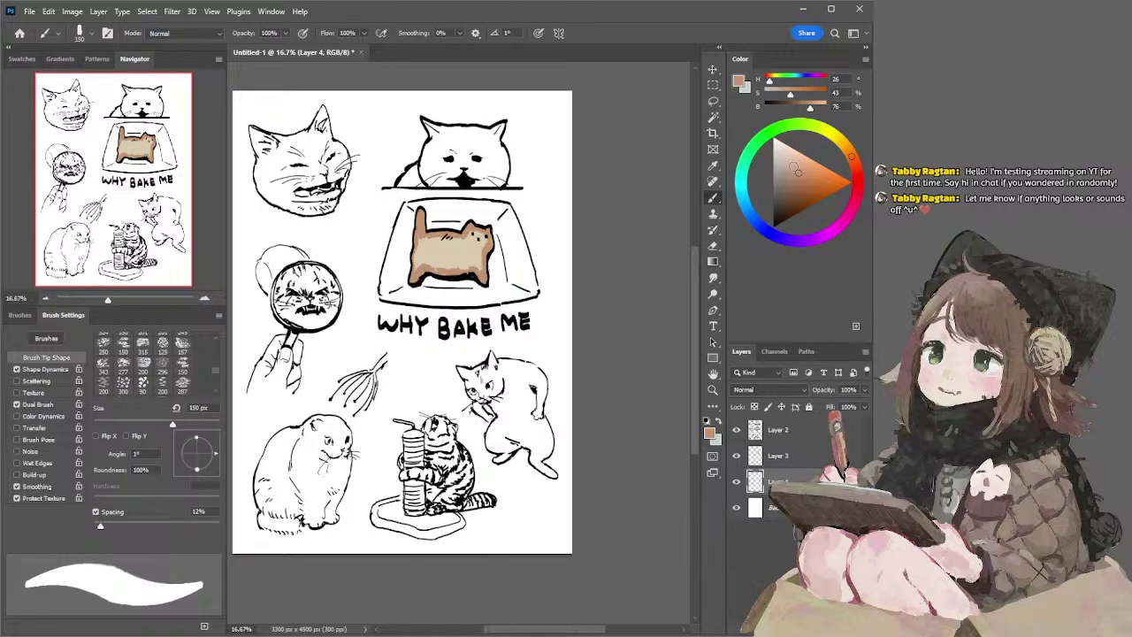
drag(798, 172, 768, 151)
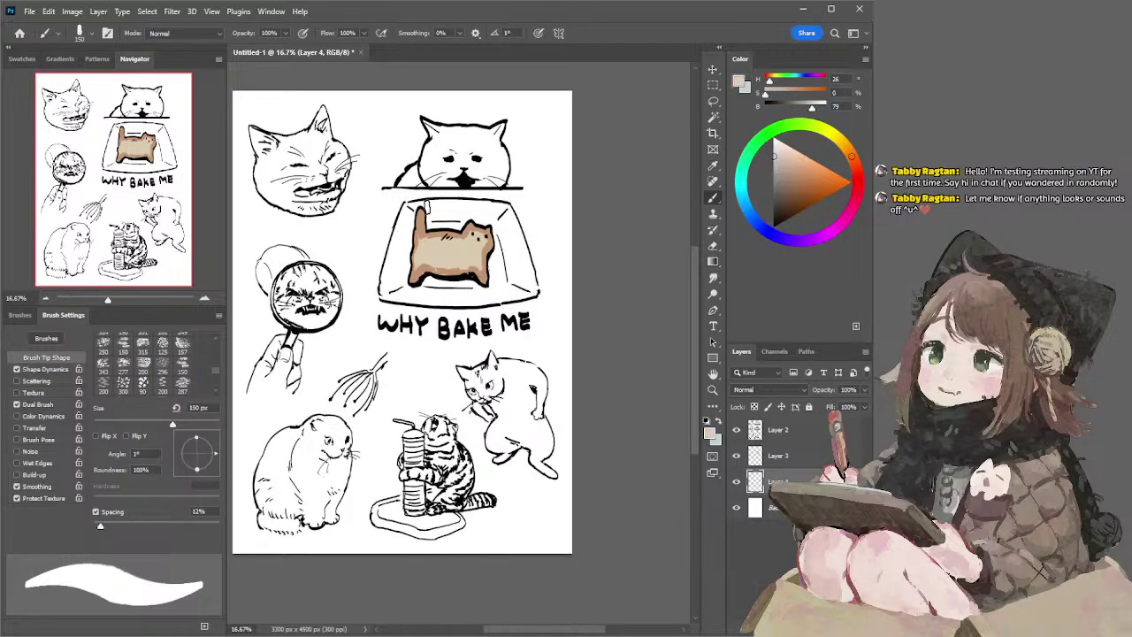
drag(416, 208, 442, 214)
click(772, 149)
key(bracketleft)
mouse_move(418, 205)
mouse_down()
mouse_move(491, 210)
mouse_move(481, 219)
mouse_up()
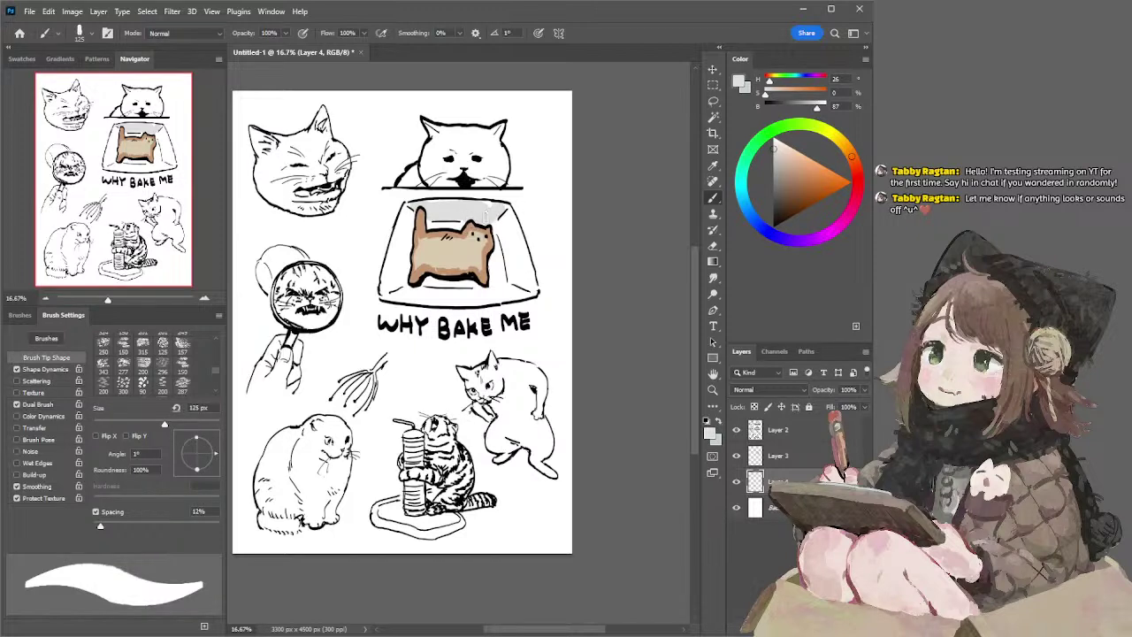
- Shade the tray's right inner wall in a slightly lighter grey (S 0, B 90) with a 175 px brush
alt+click(479, 213)
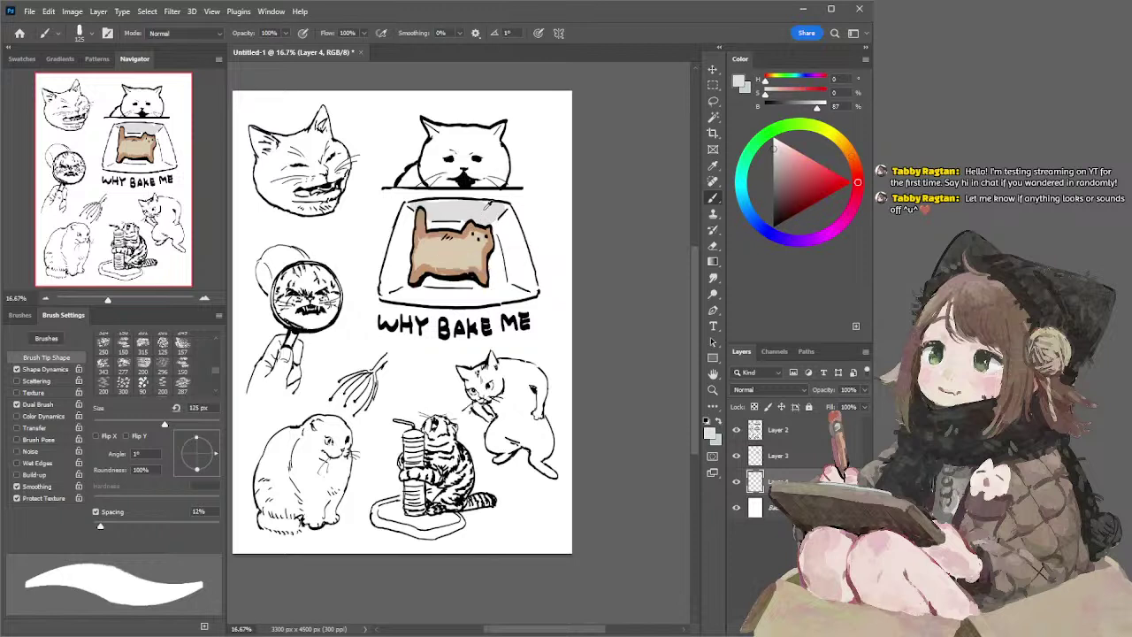
key(bracketright)
key(bracketright)
drag(510, 222, 528, 281)
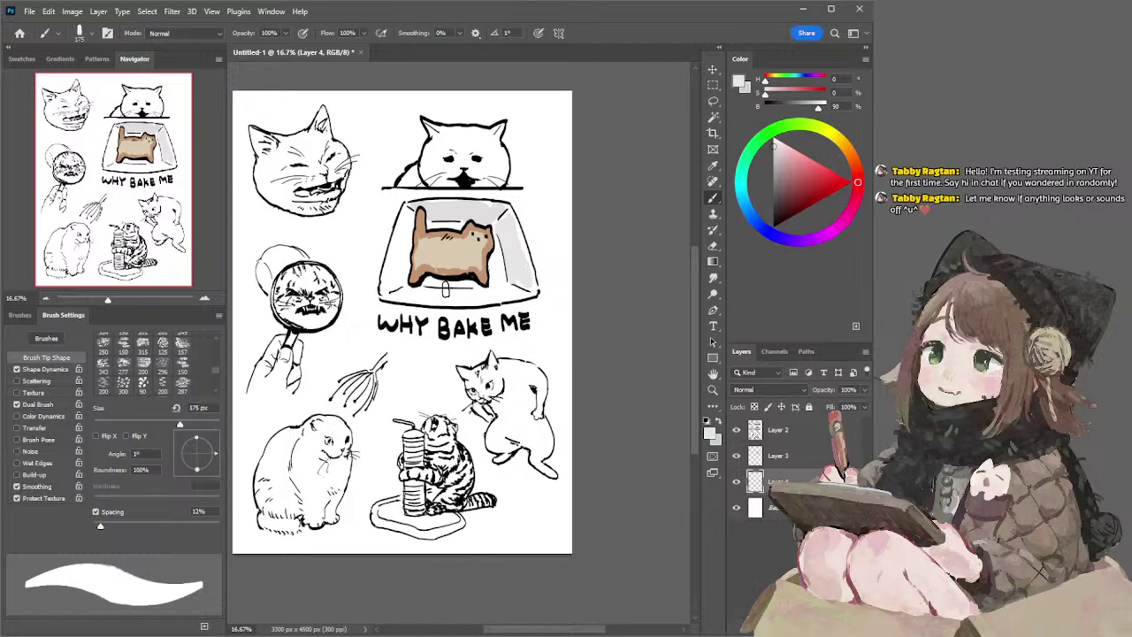
- Add a new layer above the Background and start shading the upper cat's left side light grey, reducing the brush to 100 px
click(768, 508)
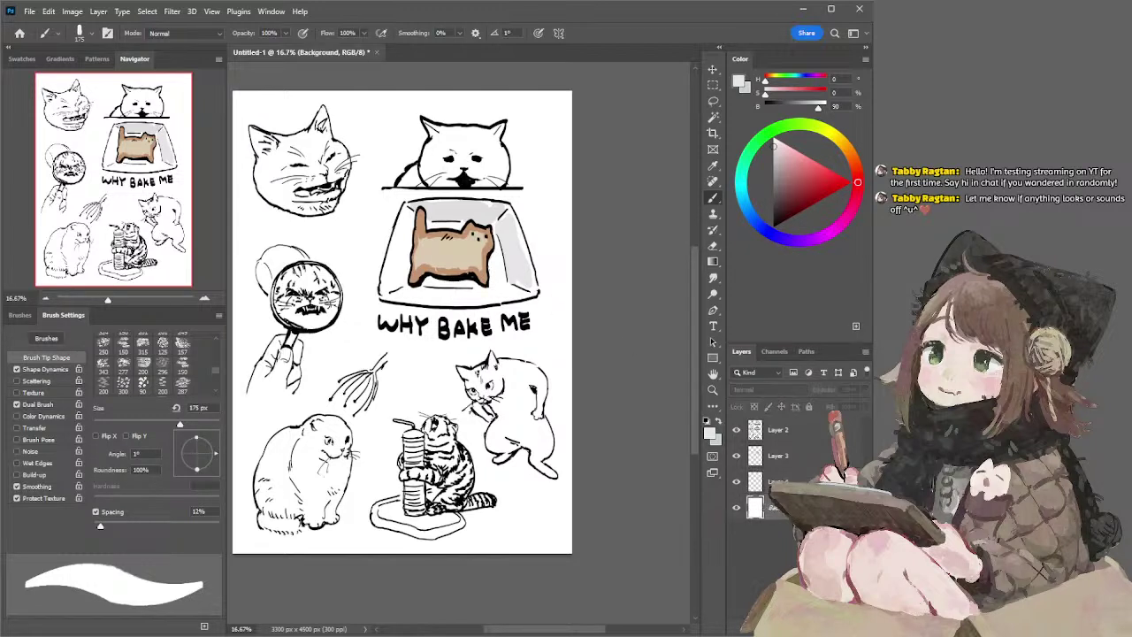
click(840, 626)
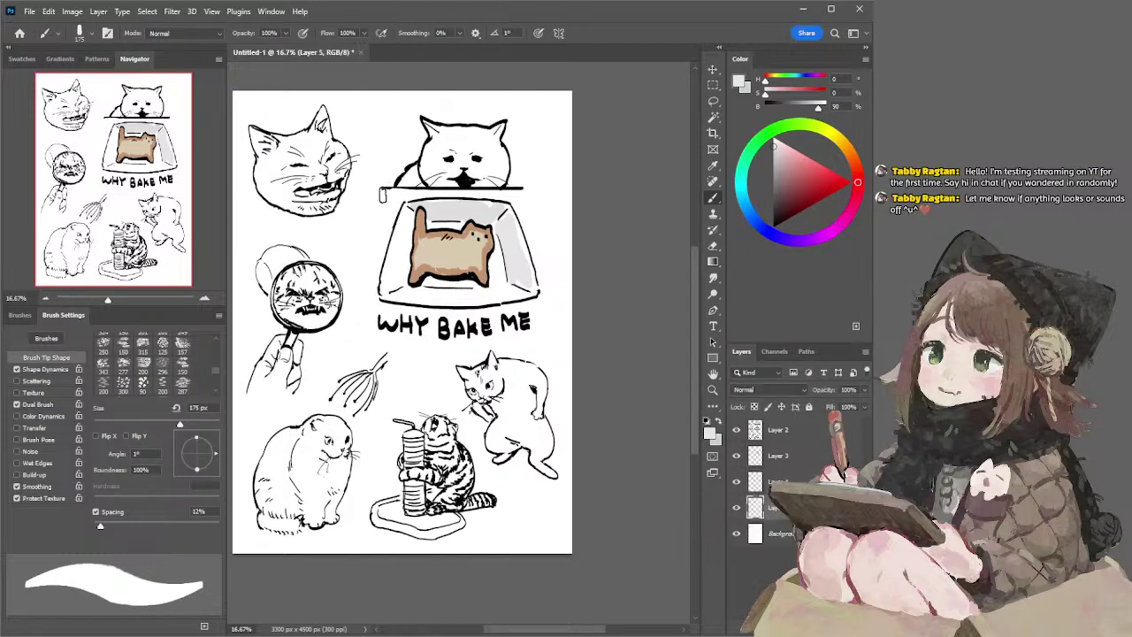
mouse_move(385, 196)
mouse_down()
mouse_move(430, 195)
mouse_move(405, 181)
mouse_move(427, 155)
mouse_up()
key(ctrl+z)
key(bracketleft)
key(bracketleft)
key(bracketleft)
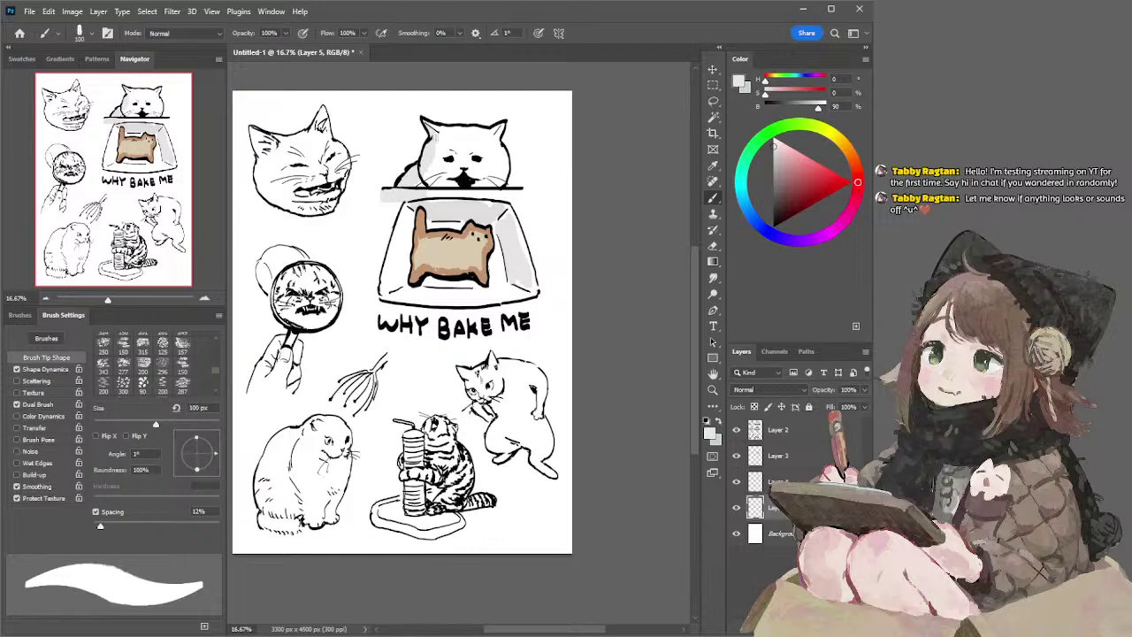
key(ctrl+z)
drag(425, 122, 431, 136)
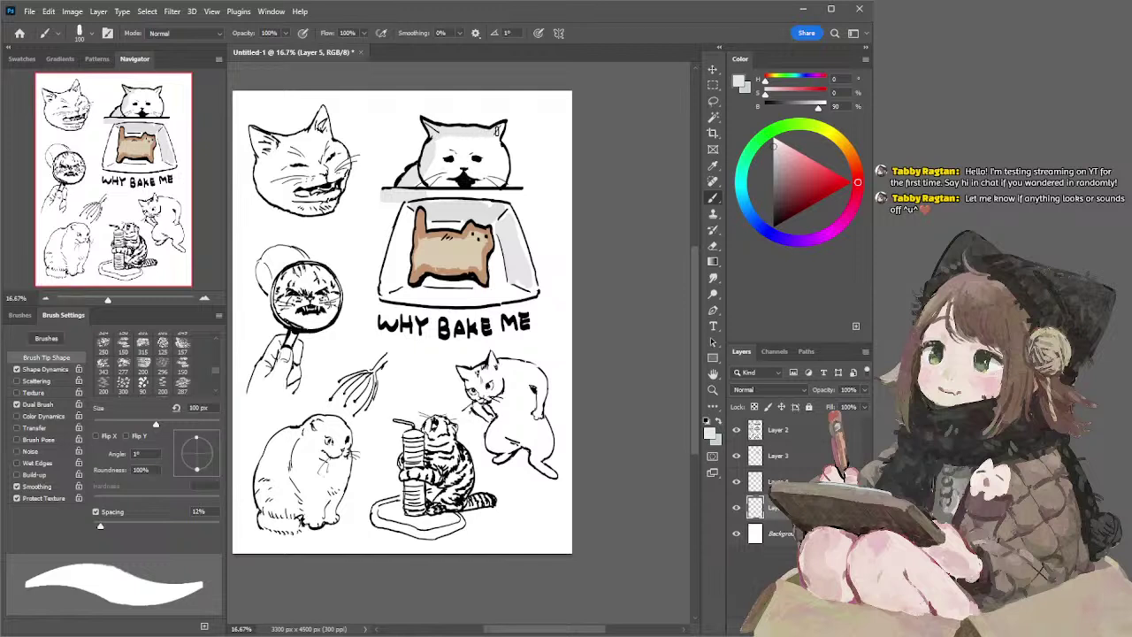
- Fill the rest of the upper cat's face with light grey, varying the brush size up to 175 px
mouse_move(496, 141)
mouse_down()
mouse_move(449, 139)
mouse_move(441, 166)
mouse_move(477, 147)
mouse_up()
key(bracketright)
key(bracketright)
key(bracketright)
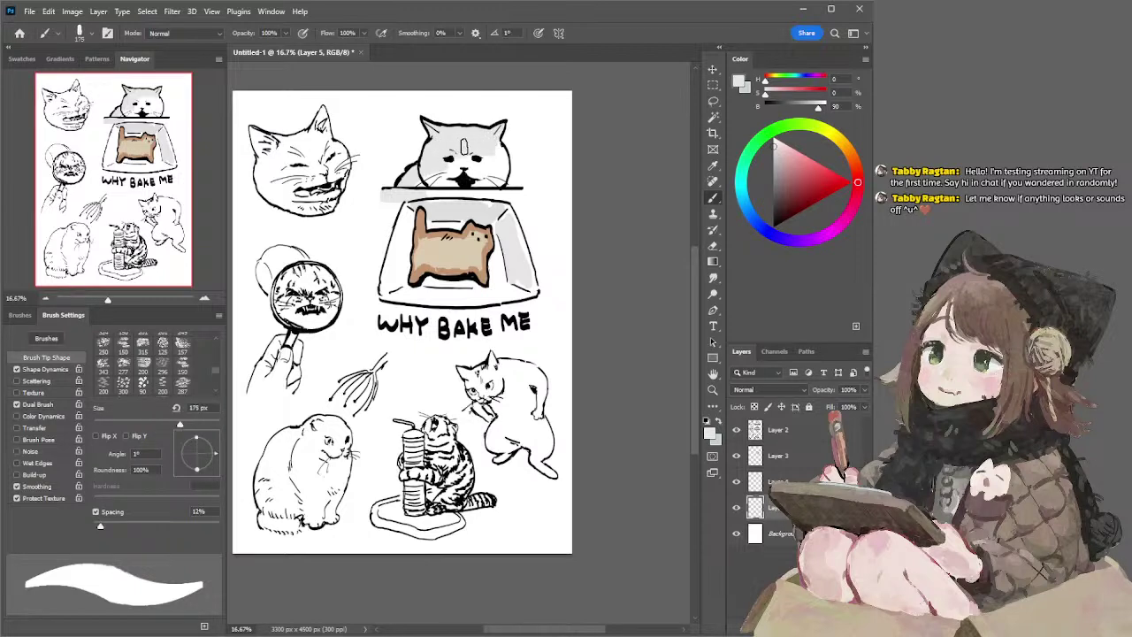
key(bracketleft)
key(bracketleft)
mouse_move(499, 181)
mouse_down()
mouse_move(461, 189)
mouse_move(442, 168)
mouse_up()
- Enlarge the brush to 400 px and paint a light grey backdrop across and around the tray below the table line
key(bracketright)
key(bracketright)
key(bracketright)
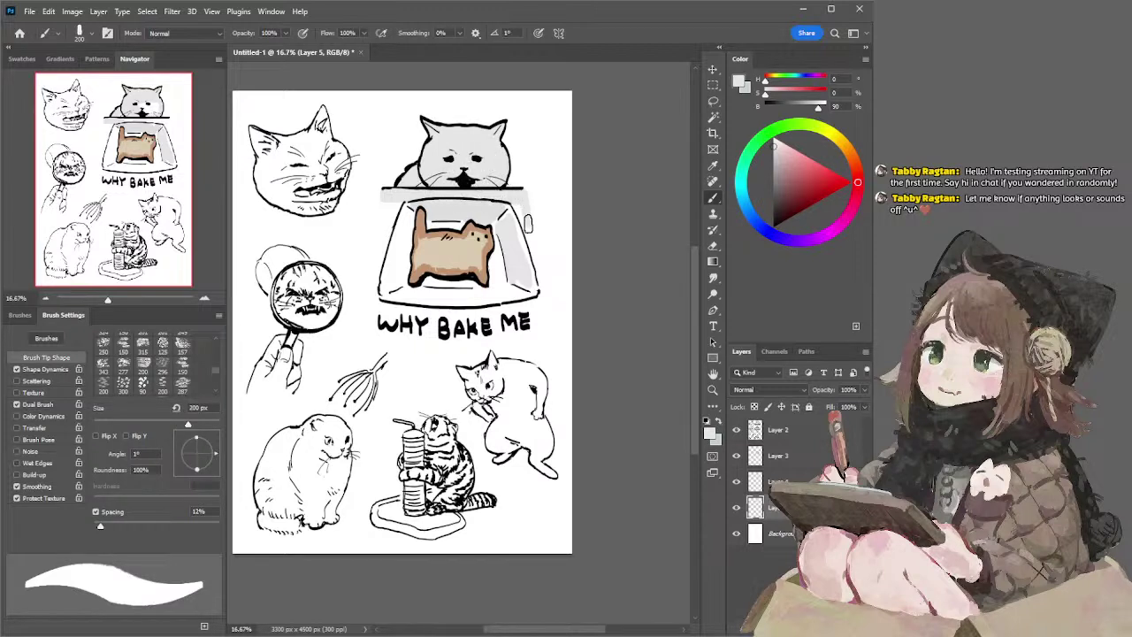
key(bracketright)
key(bracketright)
key(bracketright)
mouse_move(389, 187)
mouse_down()
mouse_move(388, 283)
mouse_move(401, 217)
mouse_up()
drag(389, 294, 472, 299)
mouse_move(492, 230)
mouse_down()
mouse_move(500, 287)
mouse_move(487, 276)
mouse_move(514, 265)
mouse_move(525, 205)
mouse_move(523, 287)
mouse_up()
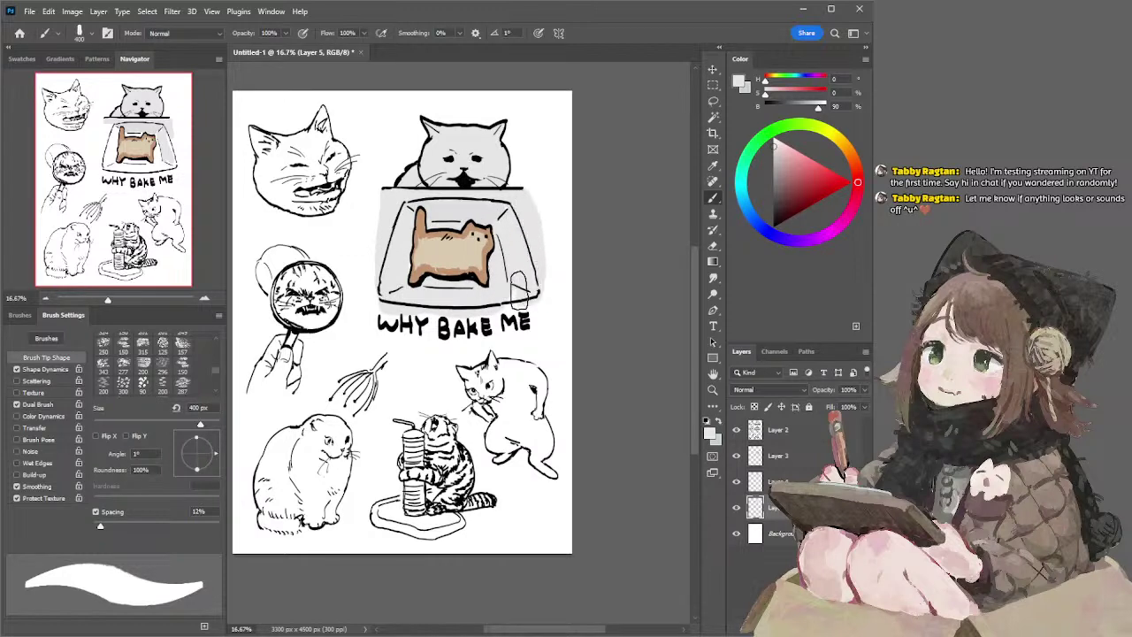
drag(389, 192, 382, 280)
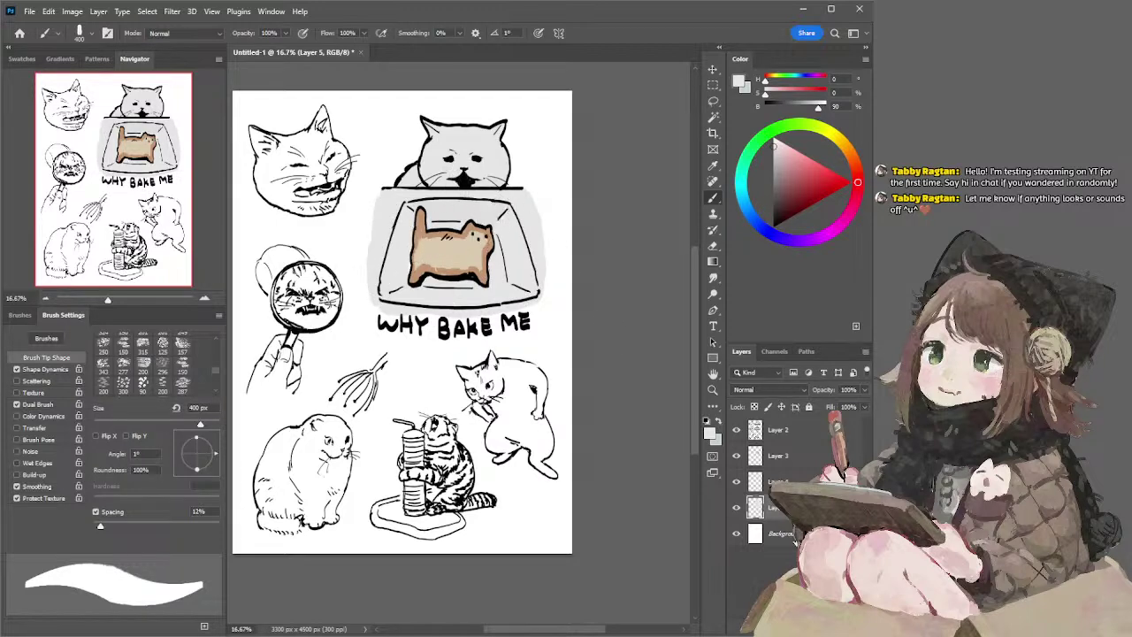
- On Layer 4, paint the tray's upper and left walls near-white (S 0, B 98) with a 125 px brush
click(756, 482)
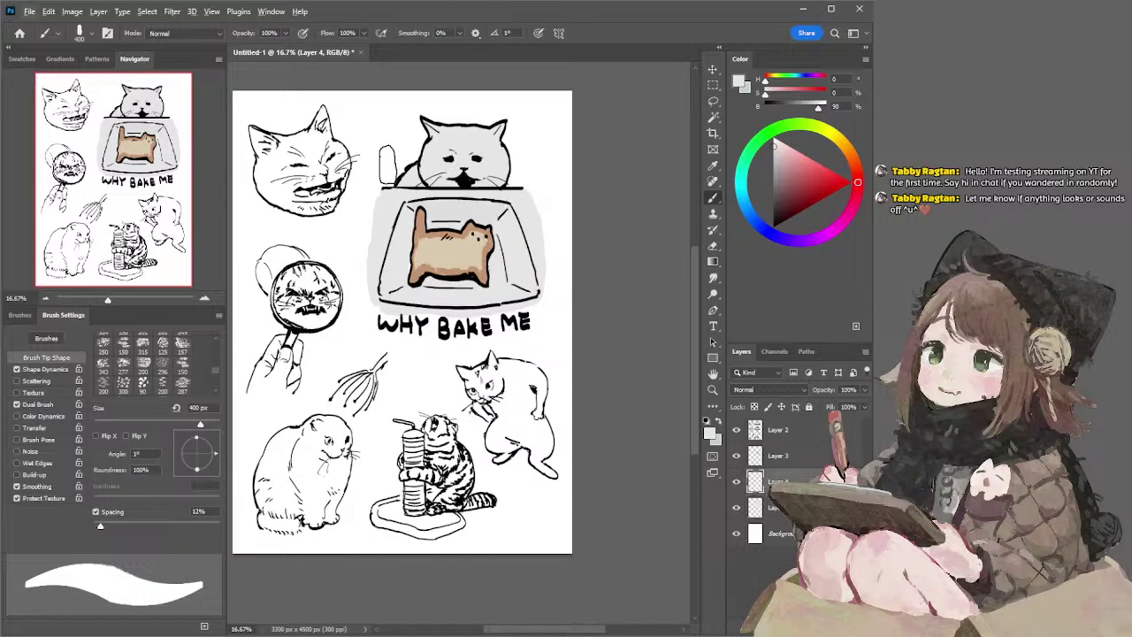
alt+click(382, 167)
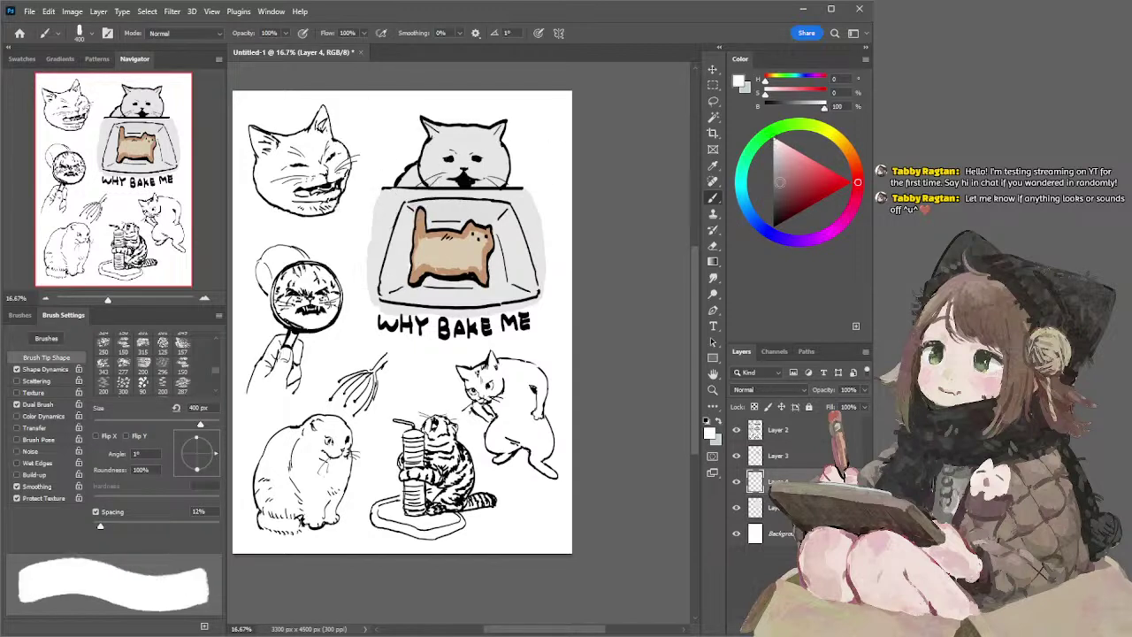
click(773, 148)
key(bracketleft)
key(bracketleft)
key(bracketleft)
key(bracketleft)
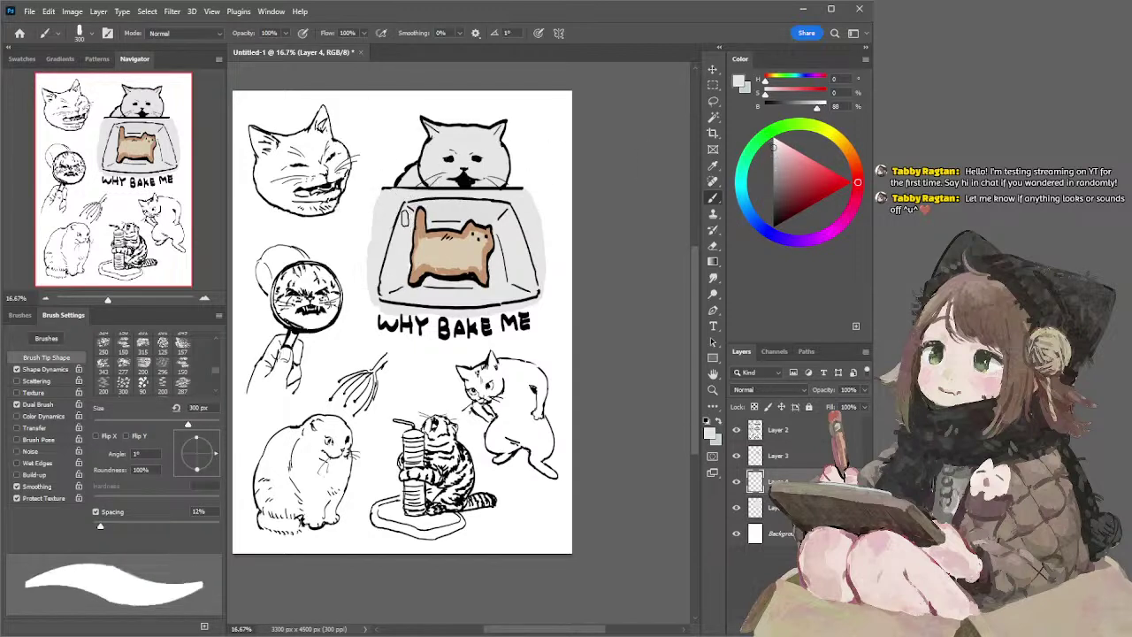
alt+click(387, 213)
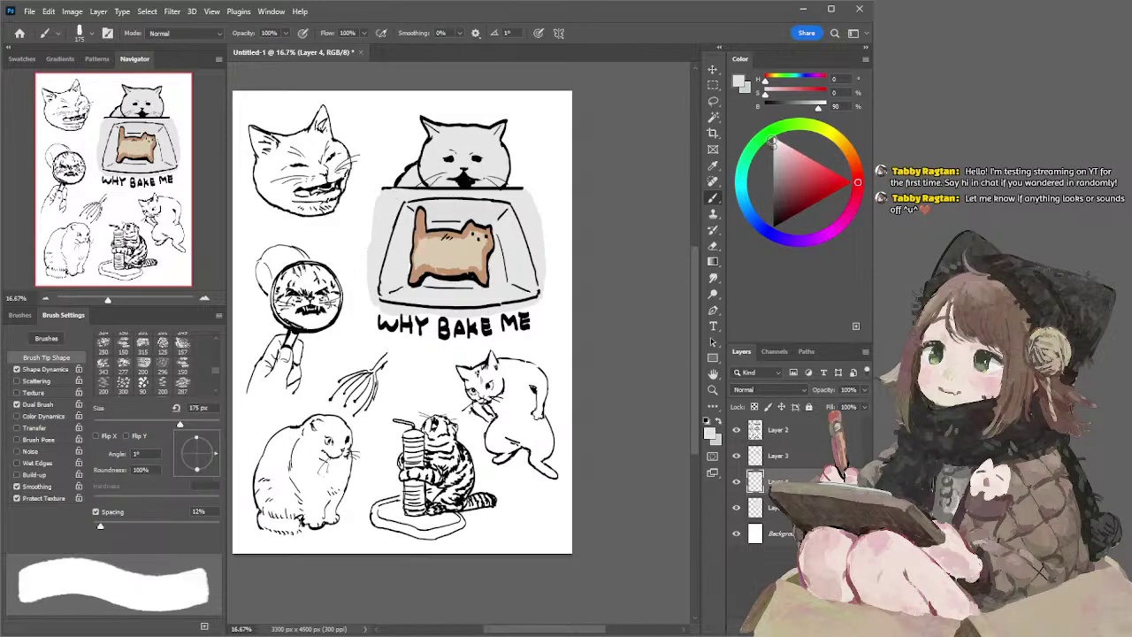
click(773, 140)
key(bracketleft)
key(bracketleft)
drag(463, 205, 506, 208)
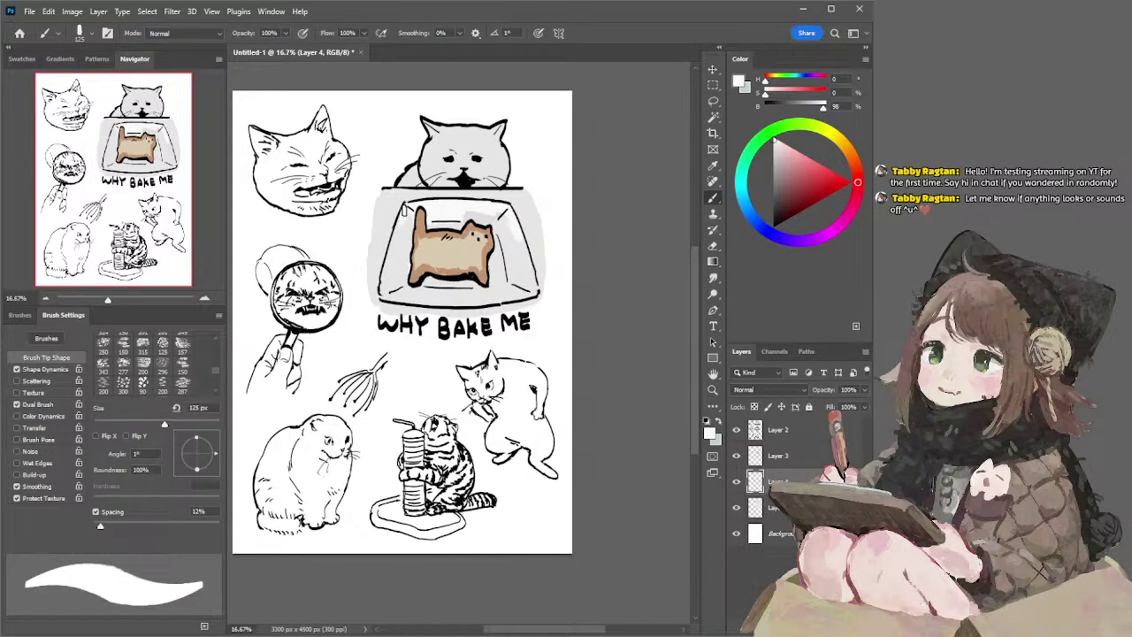
drag(407, 209, 386, 279)
- Sample the light grey beside the tray (S 0, B 90) and add a new layer above Layer 4
key(bracketright)
key(bracketright)
key(bracketright)
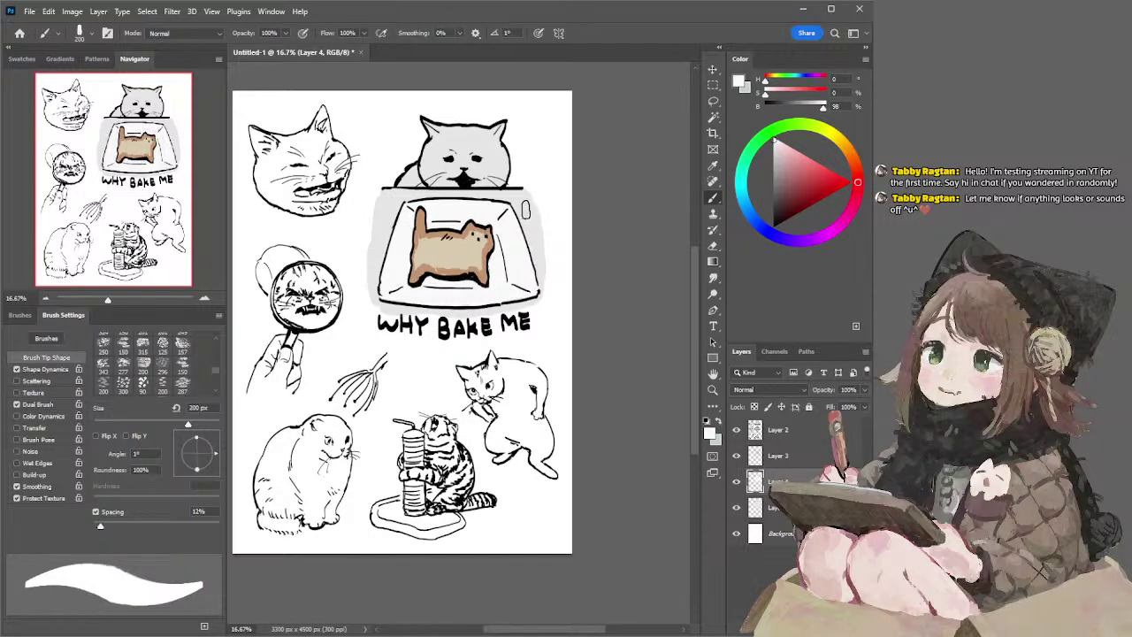
alt+click(528, 209)
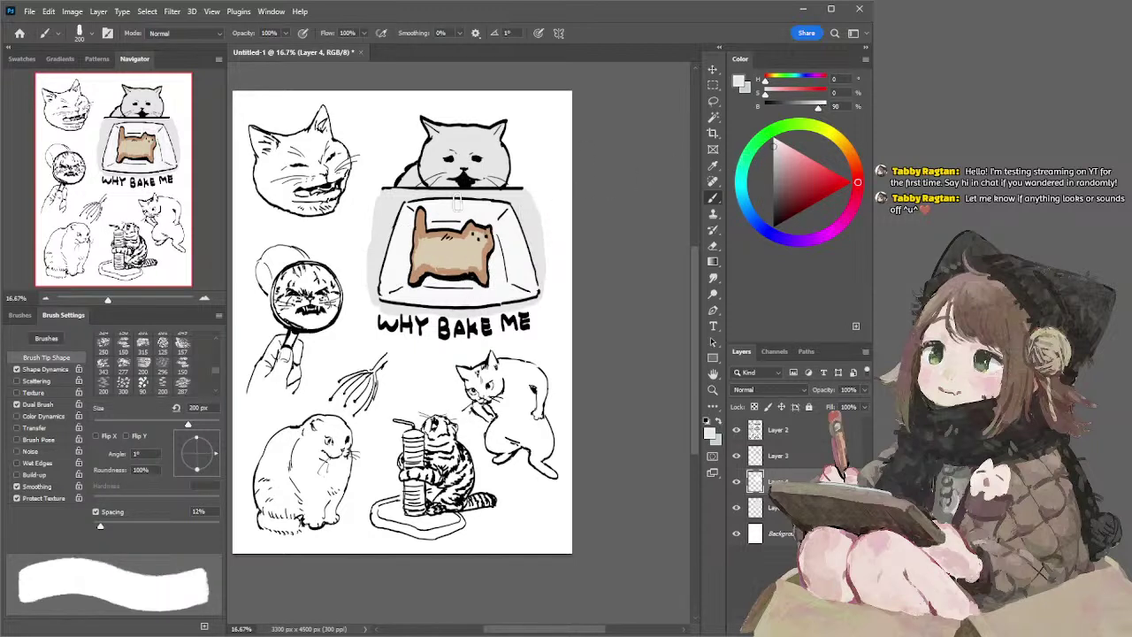
click(735, 457)
click(735, 457)
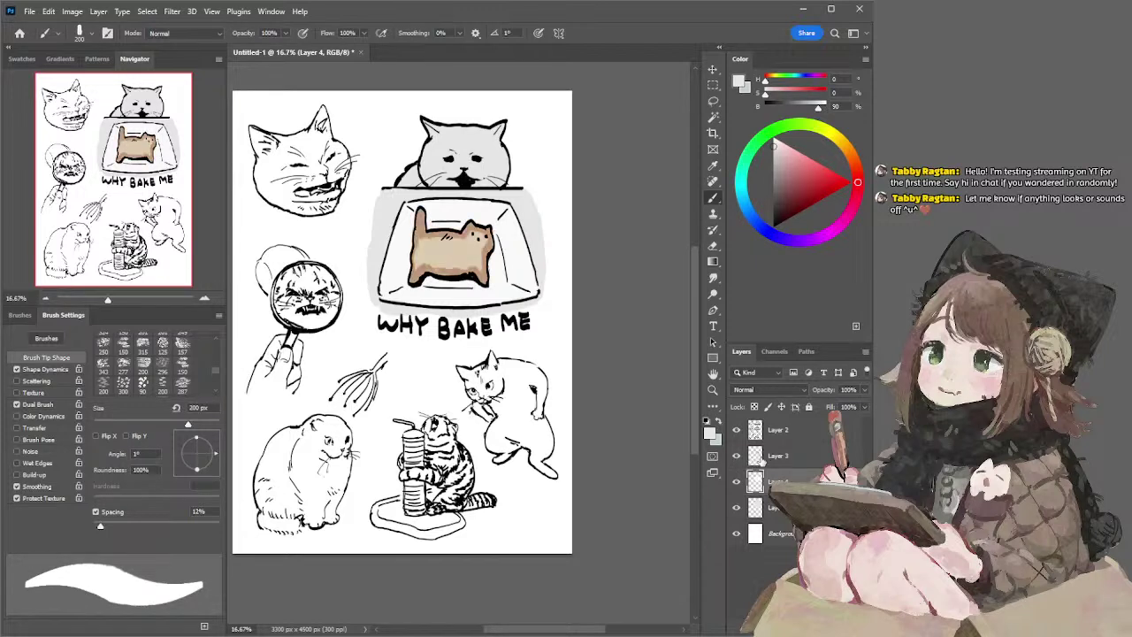
click(736, 483)
click(737, 483)
click(837, 626)
- Try shading the tray's upper inner wall light grey with a 150 px brush, and undo the strokes
key(bracketleft)
key(bracketleft)
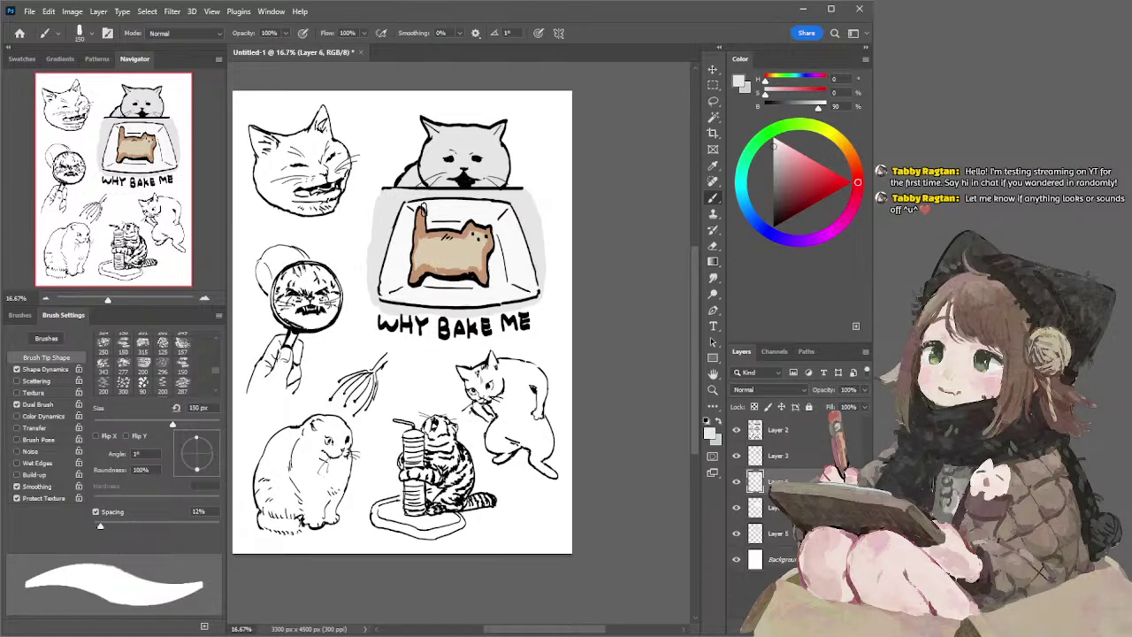
drag(443, 213, 497, 212)
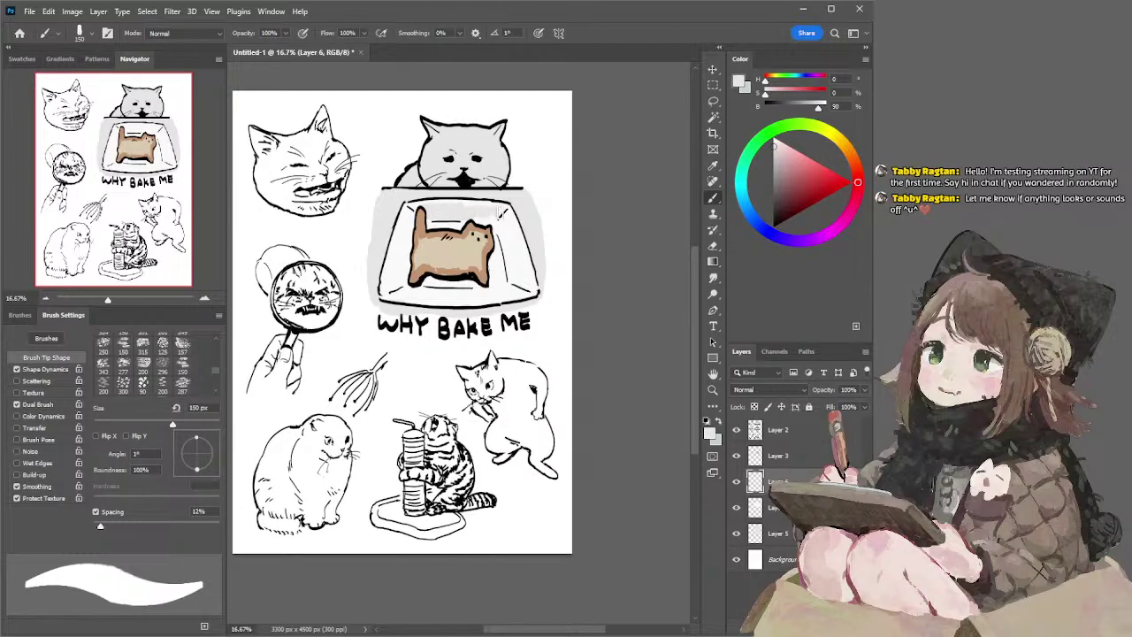
key(ctrl+z)
mouse_move(419, 210)
mouse_down()
mouse_move(461, 211)
mouse_move(421, 212)
mouse_move(453, 215)
mouse_up()
key(ctrl+z)
key(bracketleft)
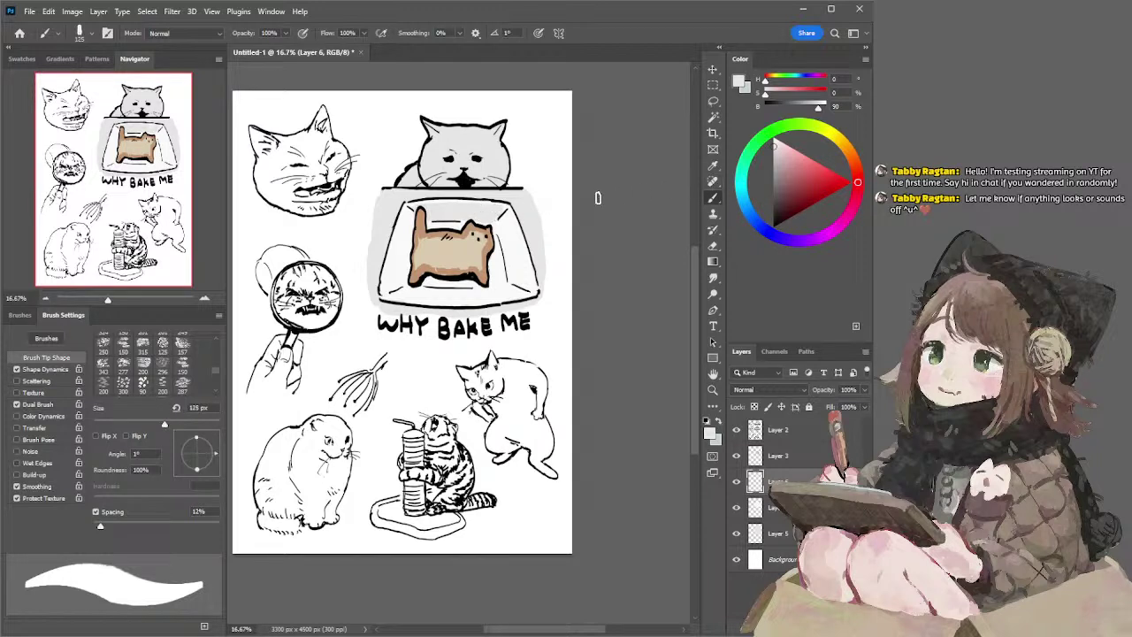
- Try grey strokes at B 84 and B 92 on the tray's upper and right inner walls at 125 px, and undo them
drag(773, 145, 770, 151)
drag(451, 219, 490, 219)
key(ctrl+z)
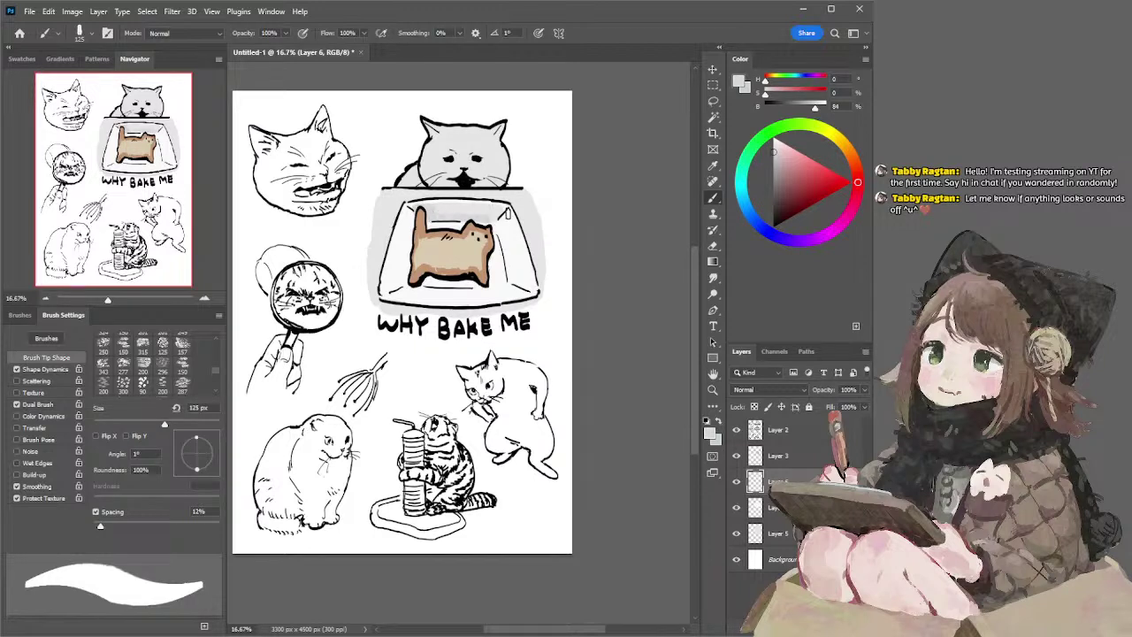
alt+click(538, 194)
drag(505, 230, 522, 269)
key(ctrl+z)
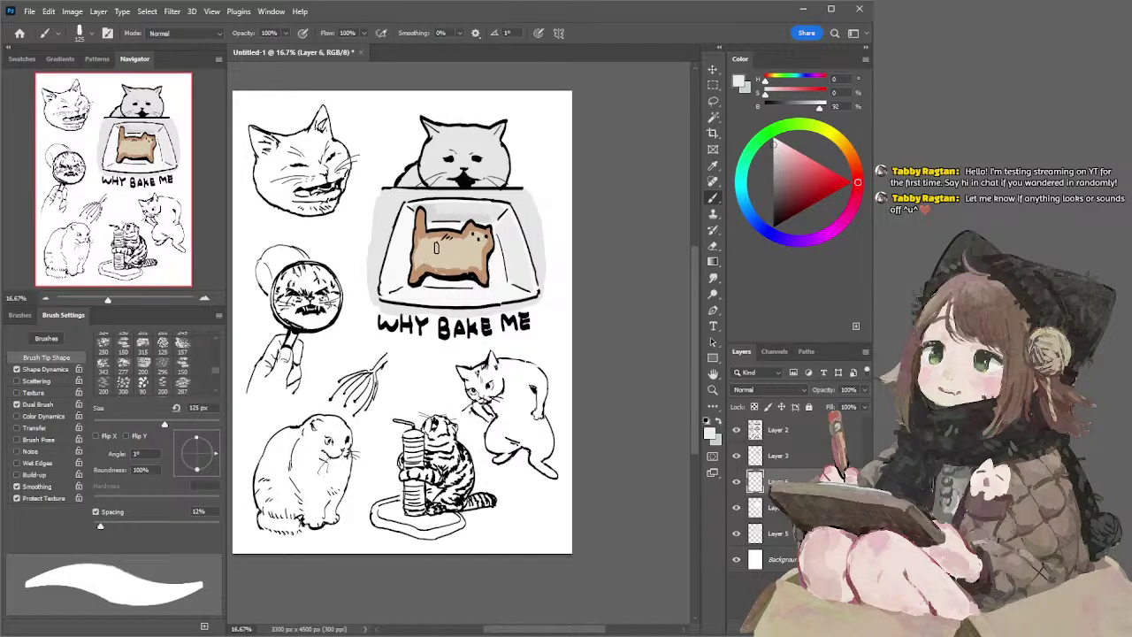
- Switch to Layer 3, enable Transfer for the brush, and start repainting the tray cat's body in sandy tan (S 41, B 86)
ctrl+click(430, 238)
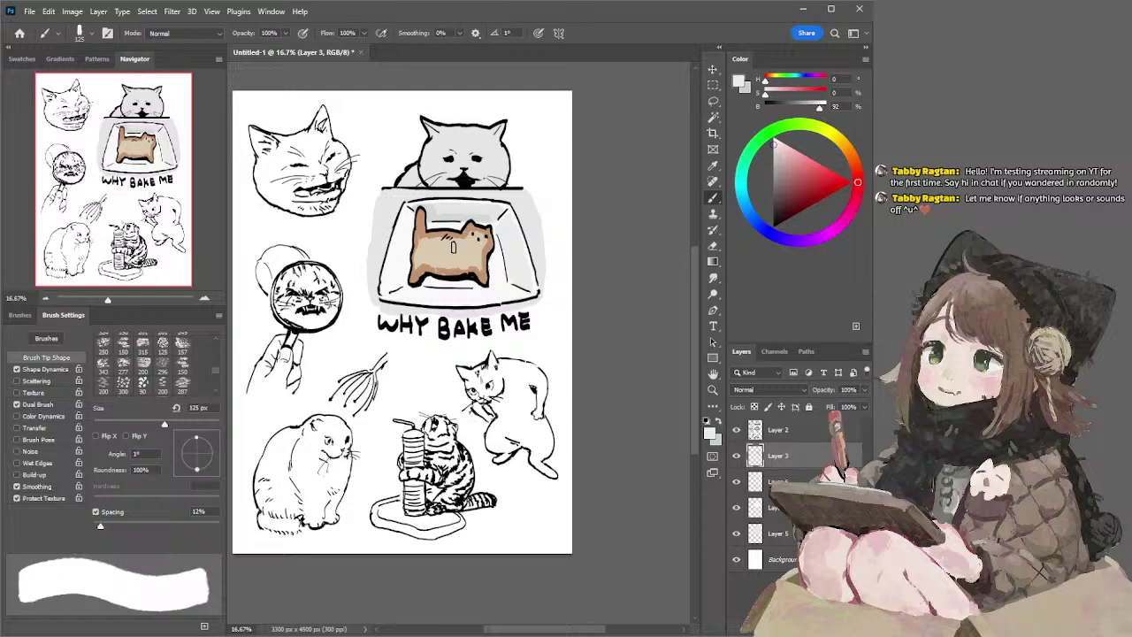
alt+click(457, 255)
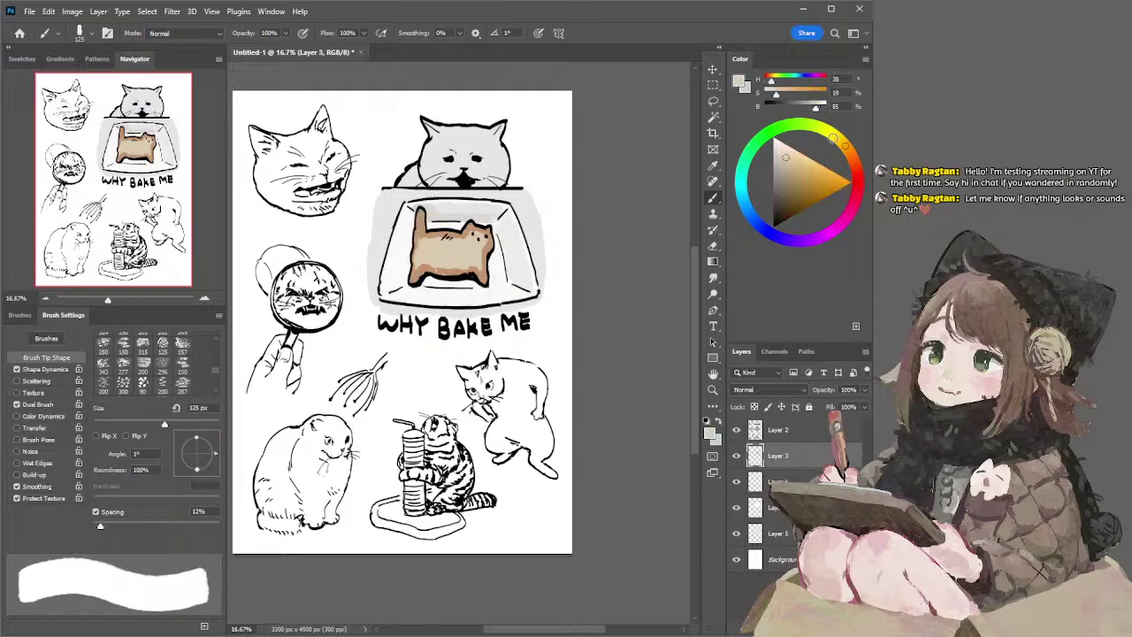
click(801, 166)
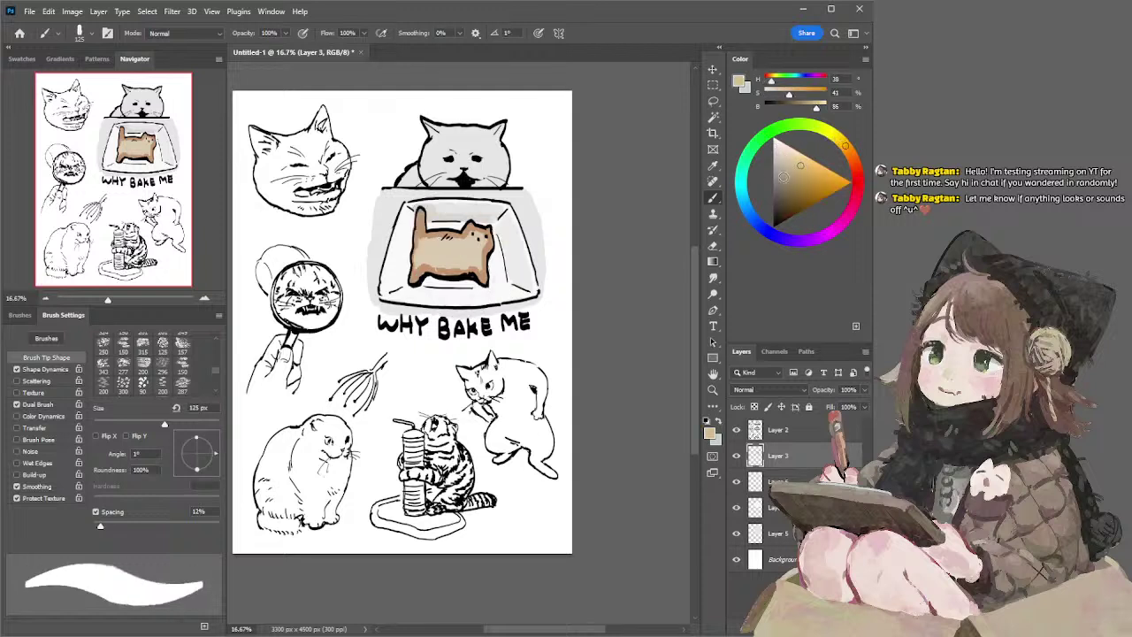
click(16, 428)
key(bracketright)
key(bracketright)
key(bracketright)
mouse_move(426, 245)
mouse_down()
mouse_move(455, 258)
mouse_move(435, 248)
mouse_move(469, 250)
mouse_move(450, 255)
mouse_move(446, 241)
mouse_move(449, 259)
mouse_move(478, 234)
mouse_move(486, 252)
mouse_move(488, 241)
mouse_move(474, 257)
mouse_move(423, 246)
mouse_move(453, 263)
mouse_up()
- Enlarge the brush to 300 px and repaint the tray cat's body in muted yellow (H 45, S 31, B 82)
click(841, 141)
key(bracketright)
key(bracketright)
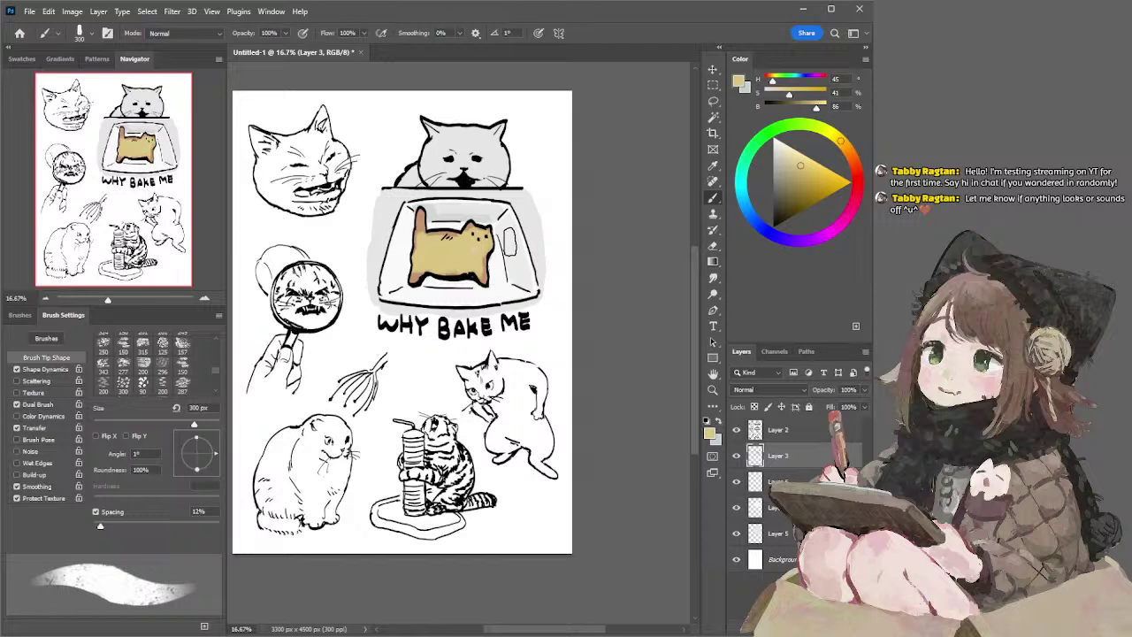
click(792, 165)
mouse_move(428, 252)
mouse_down()
mouse_move(468, 256)
mouse_move(423, 252)
mouse_move(481, 239)
mouse_move(458, 257)
mouse_move(424, 238)
mouse_move(421, 248)
mouse_move(421, 216)
mouse_move(421, 230)
mouse_move(480, 262)
mouse_up()
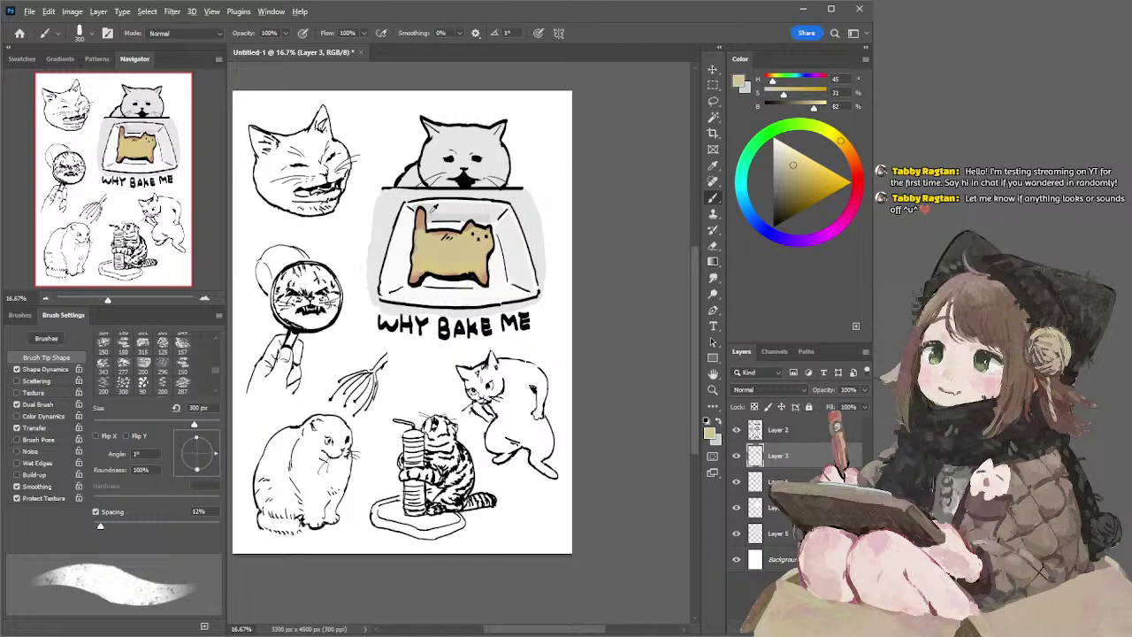
- Shade the tray cat's tail, rear and legs in orange-brown (H 26, S 58, B 63), using a brush up to 400 px
click(852, 157)
click(800, 172)
click(807, 178)
drag(422, 215, 421, 220)
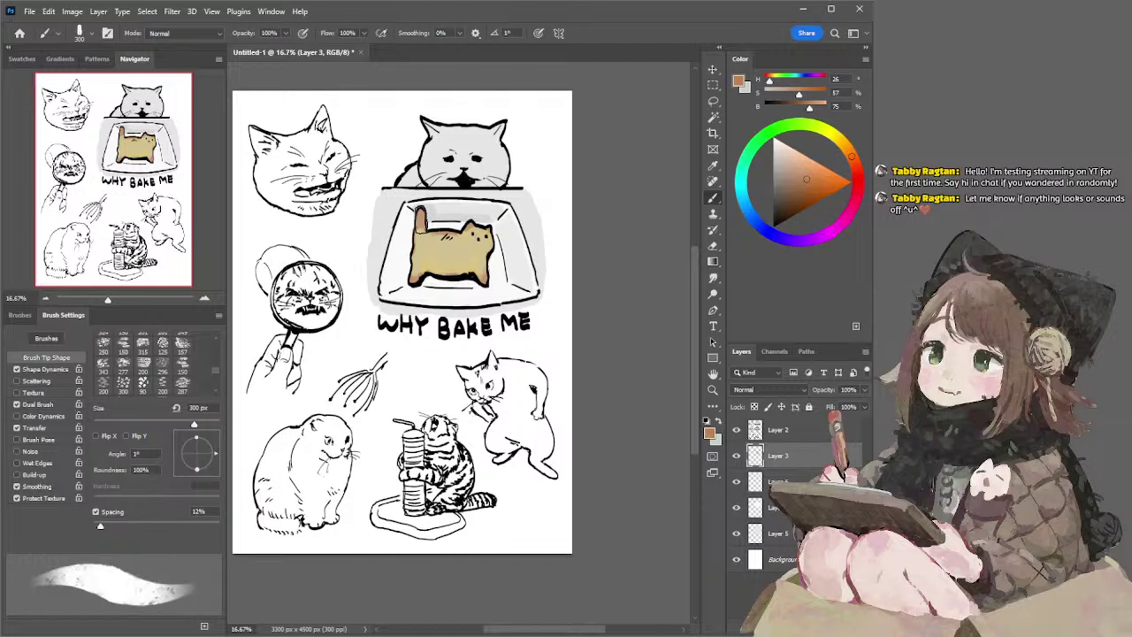
click(802, 186)
key(bracketleft)
drag(419, 215, 420, 269)
drag(421, 258, 482, 270)
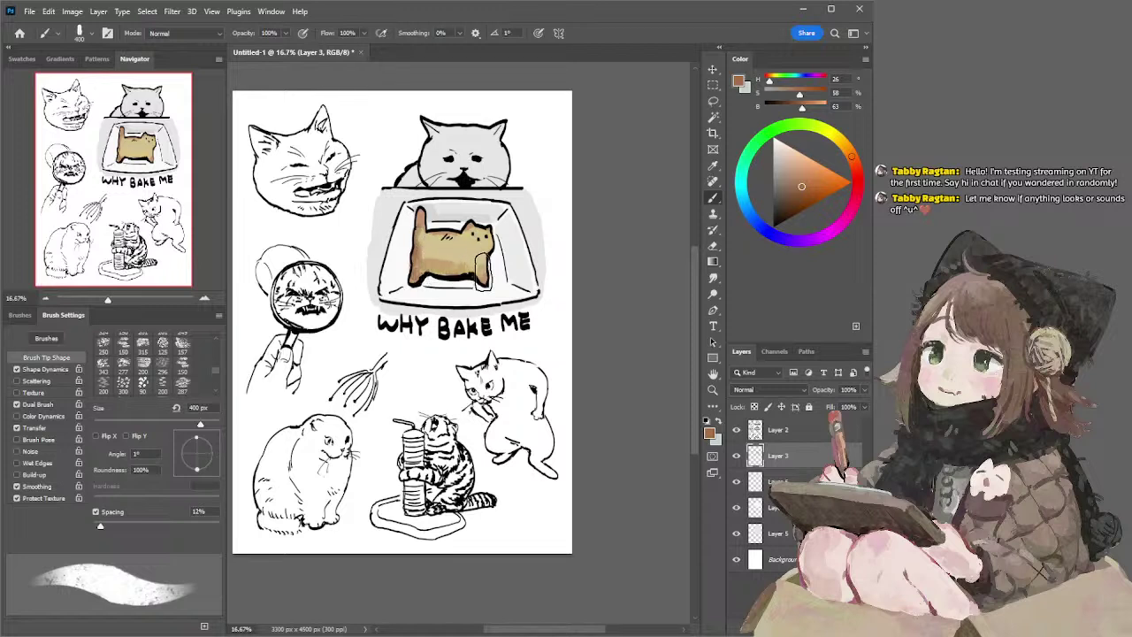
- Extend the brown shading along the tray cat's tail, back and head, varying the brush between 250 and 400 px
key(bracketleft)
key(bracketleft)
mouse_move(420, 218)
mouse_down()
mouse_move(433, 234)
mouse_move(474, 231)
mouse_move(491, 245)
mouse_up()
key(bracketright)
key(bracketleft)
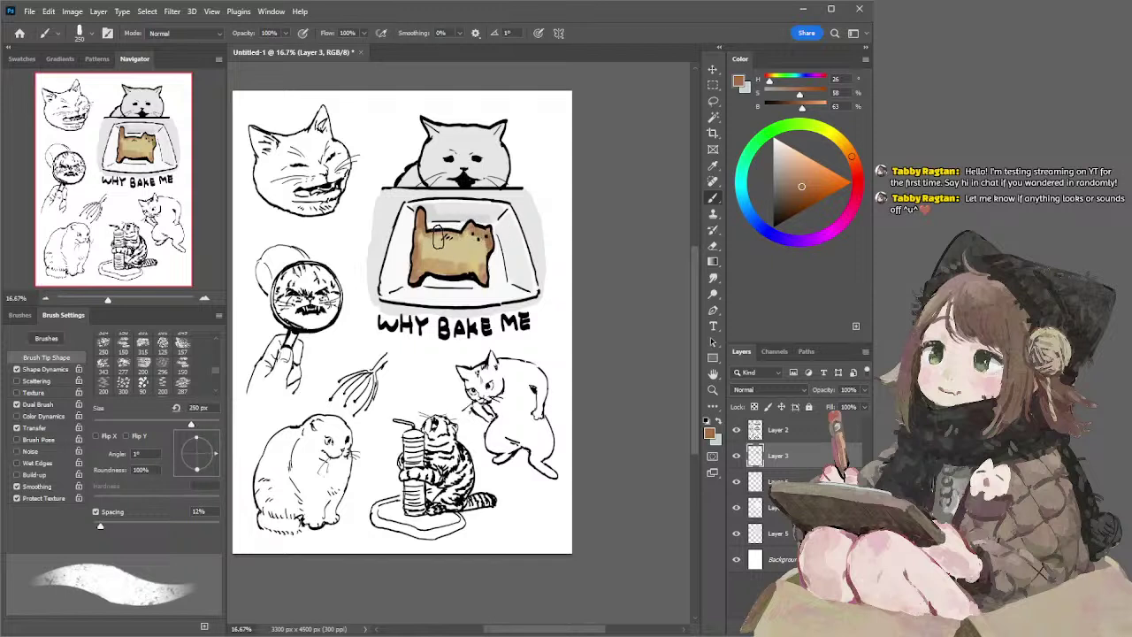
drag(422, 236, 417, 226)
key(bracketright)
key(bracketright)
mouse_move(422, 238)
mouse_down()
mouse_move(419, 265)
mouse_move(440, 266)
mouse_up()
- Blend the tray cat's body and head with golden tan (H 37, S 40, B 81) using a 300 px brush
alt+click(441, 252)
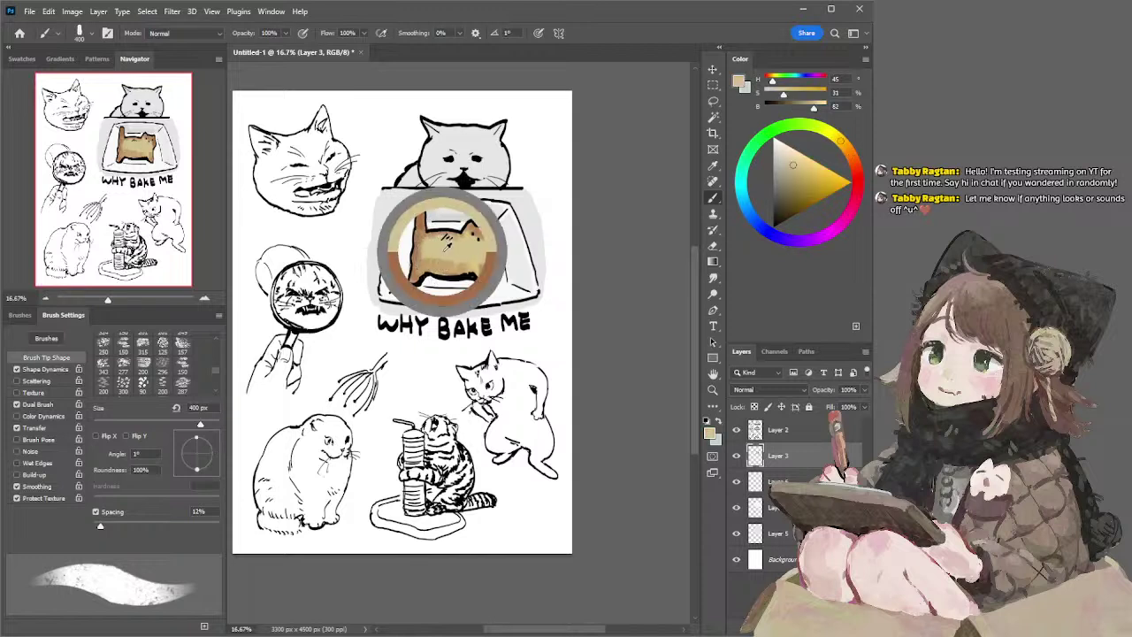
click(798, 163)
key(bracketleft)
mouse_move(433, 260)
mouse_down()
mouse_move(455, 259)
mouse_move(441, 266)
mouse_up()
alt+click(442, 262)
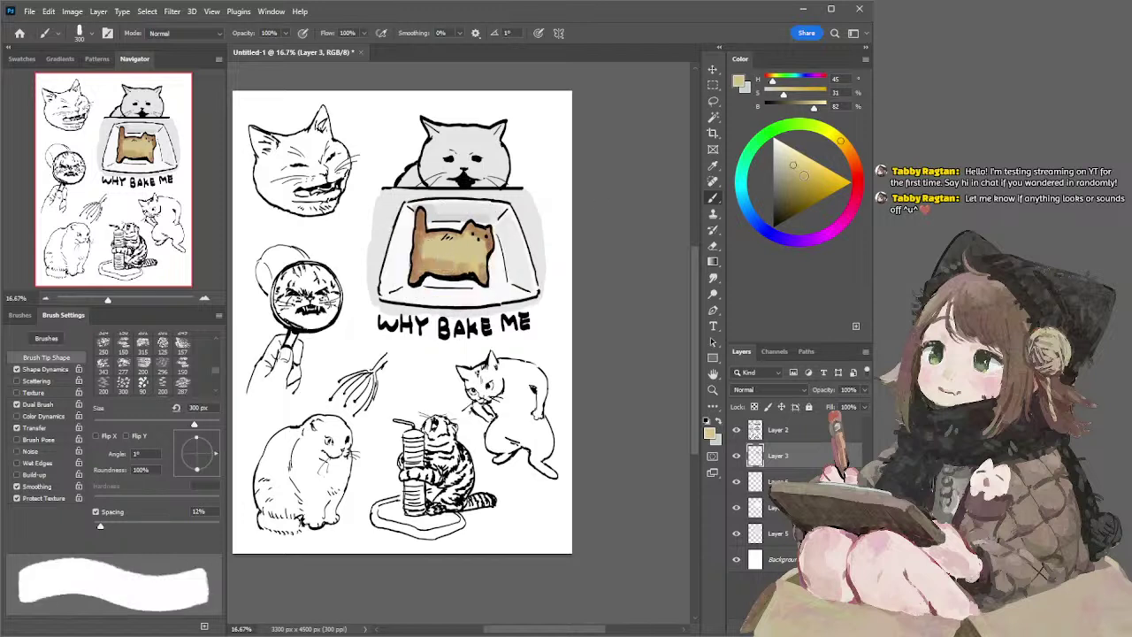
click(798, 169)
click(846, 148)
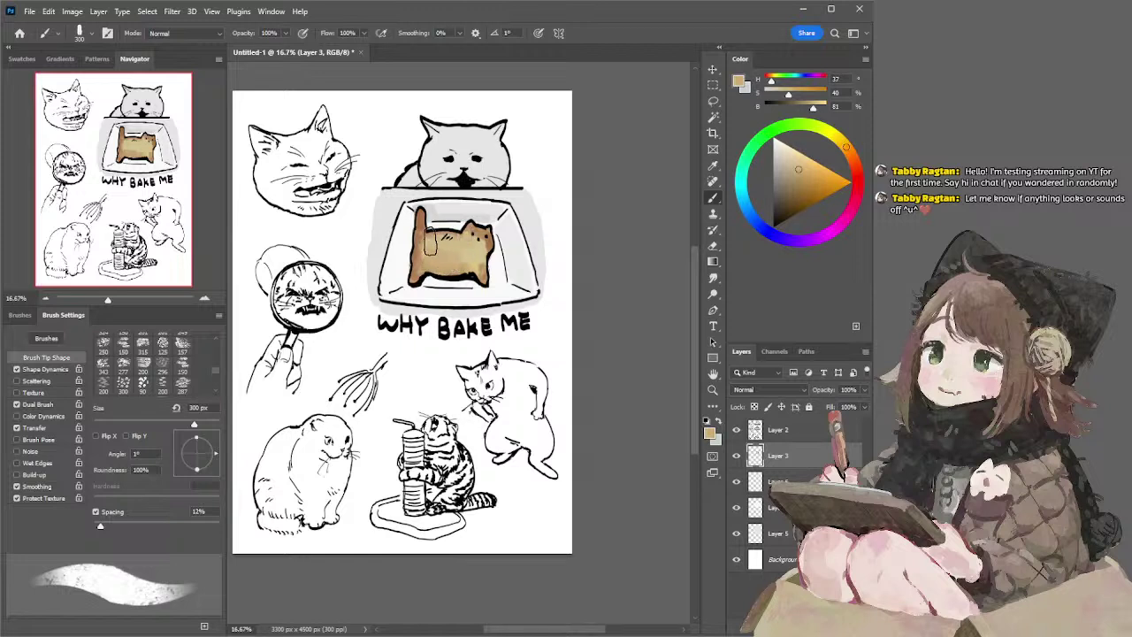
drag(464, 259, 474, 265)
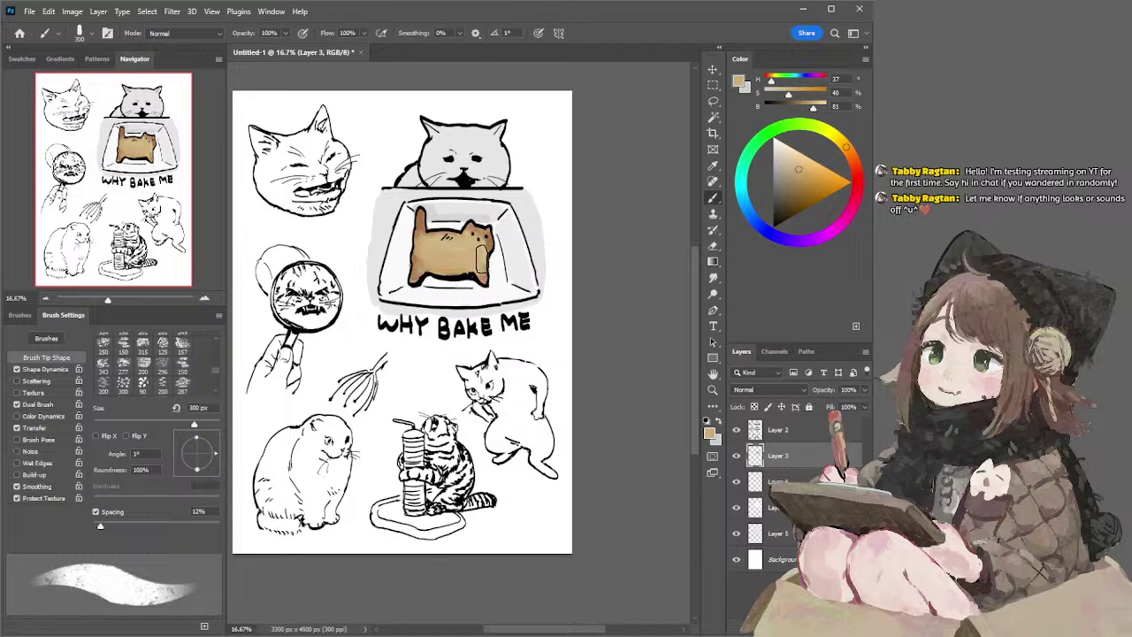
mouse_move(486, 228)
mouse_down()
mouse_move(487, 243)
mouse_move(473, 243)
mouse_up()
- Sample brown from the tray cat's ear (H 26, S 56, B 64) and darken its back with a 200 px brush
alt+click(469, 227)
key(bracketleft)
key(bracketleft)
key(bracketleft)
key(bracketleft)
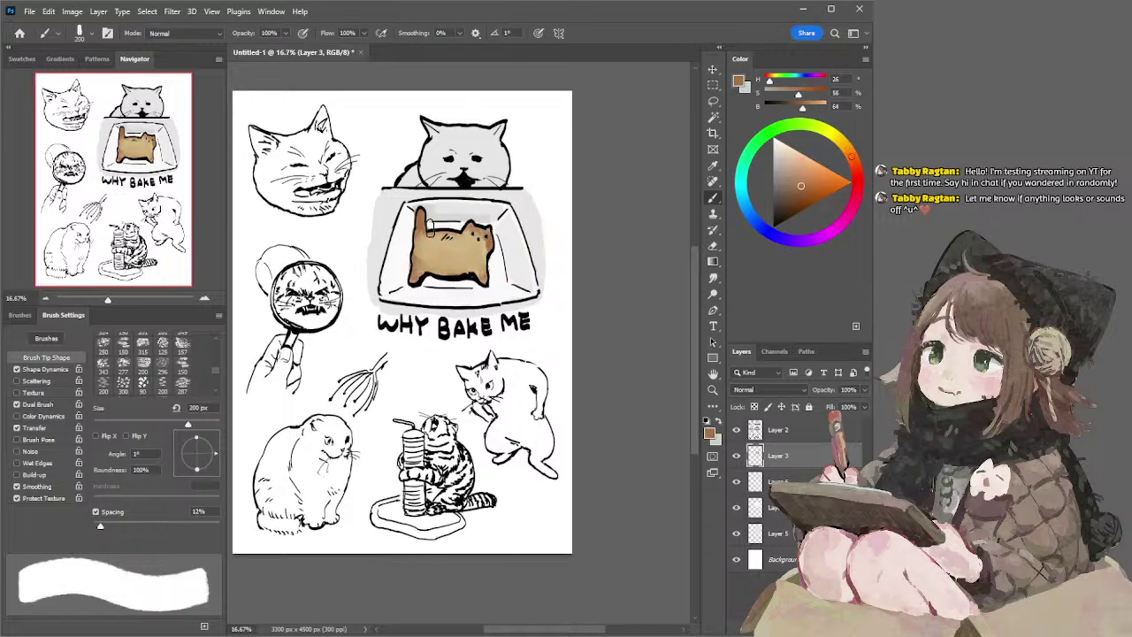
drag(427, 234, 444, 234)
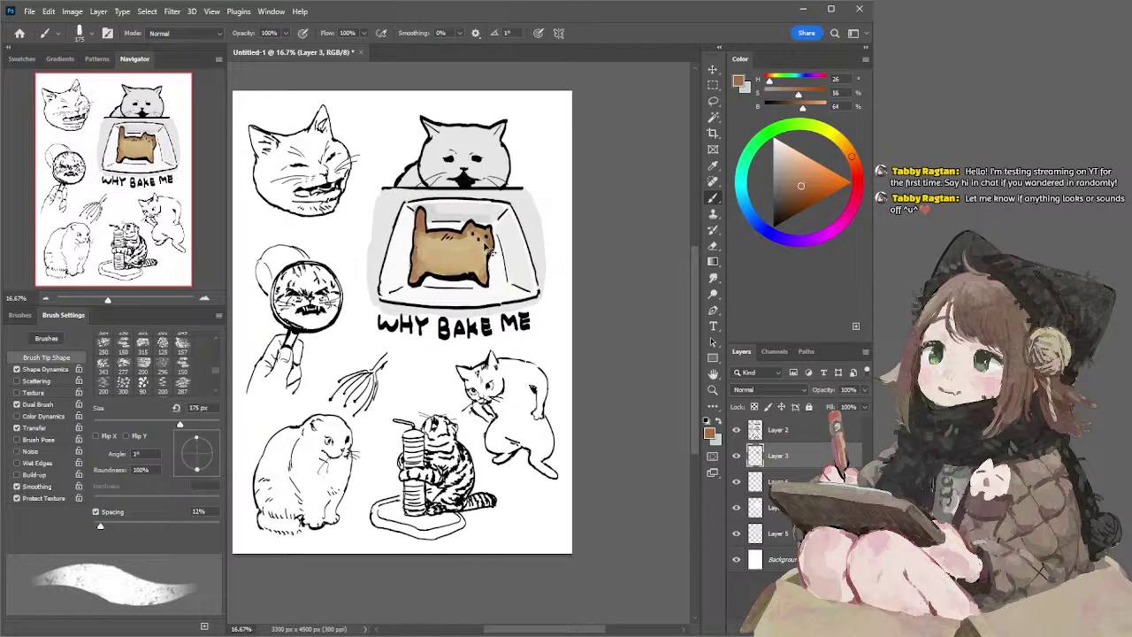
- Deepen the brown across the whole tray cat, enlarging the brush up to 500 px
key(bracketright)
key(bracketright)
key(bracketleft)
key(bracketleft)
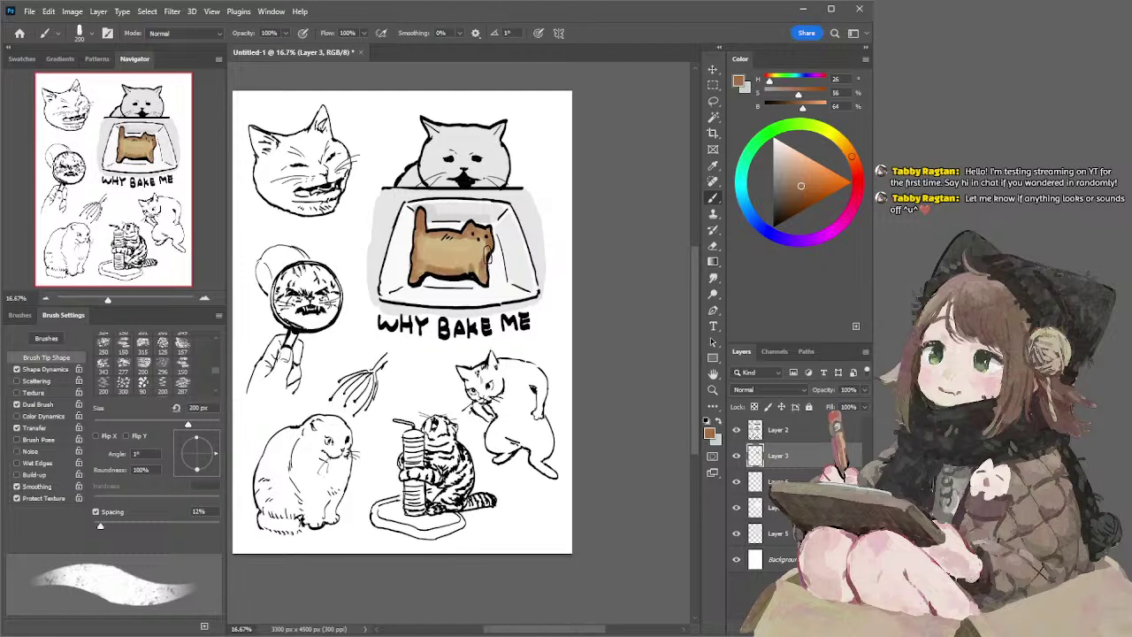
key(bracketright)
key(bracketright)
key(bracketright)
key(bracketright)
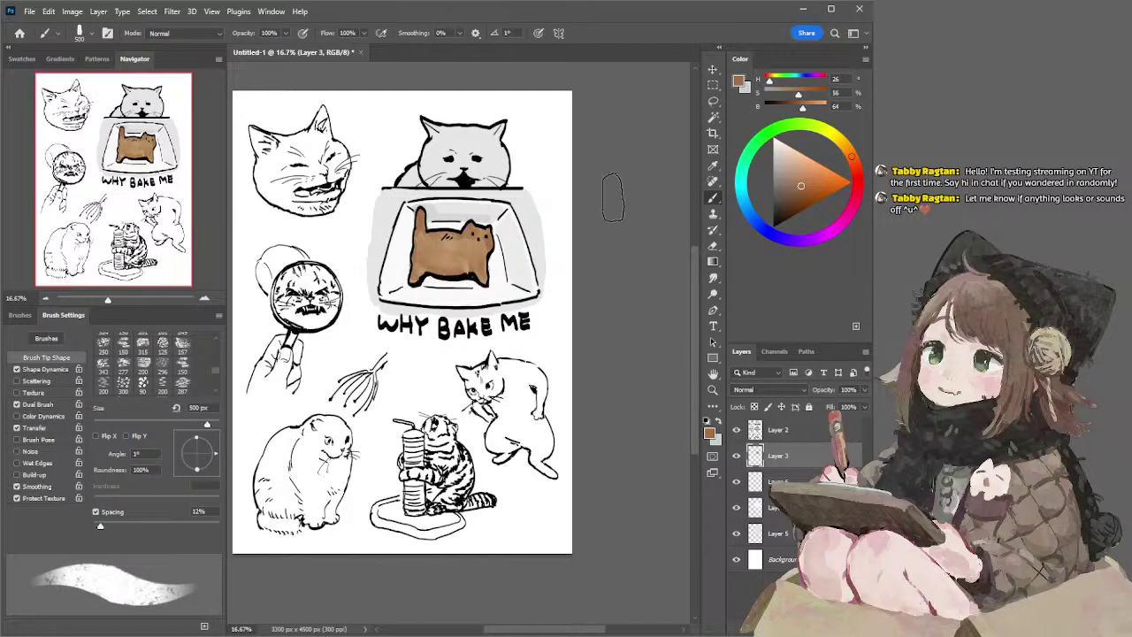
- Add a new layer above Layer 5 and clip it to Layer 5
key(l)
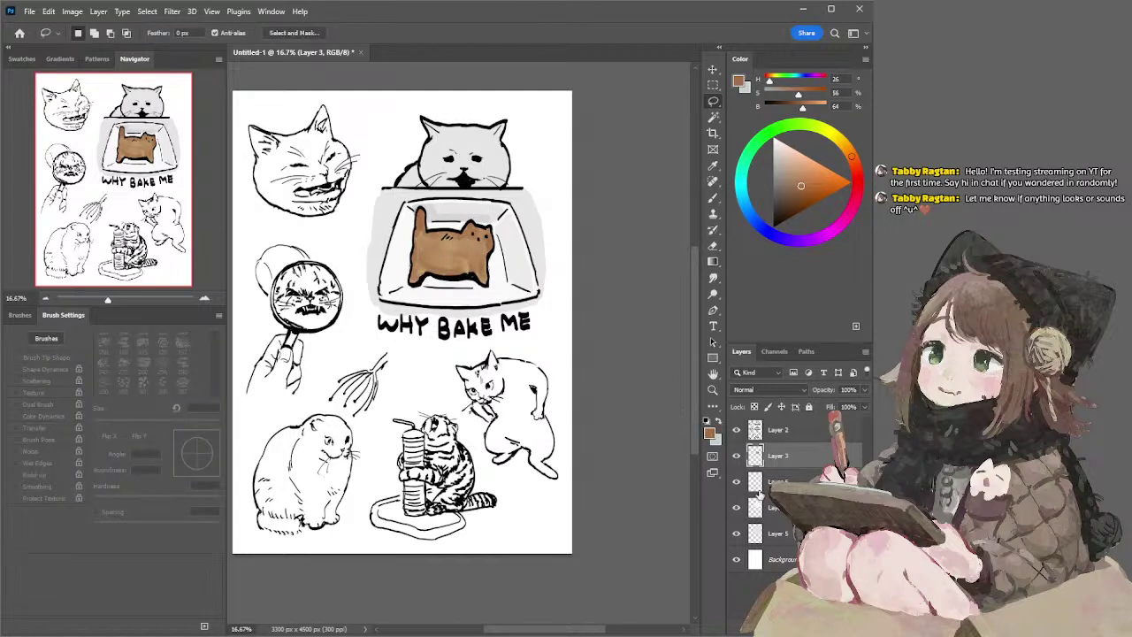
click(736, 533)
click(736, 533)
click(762, 536)
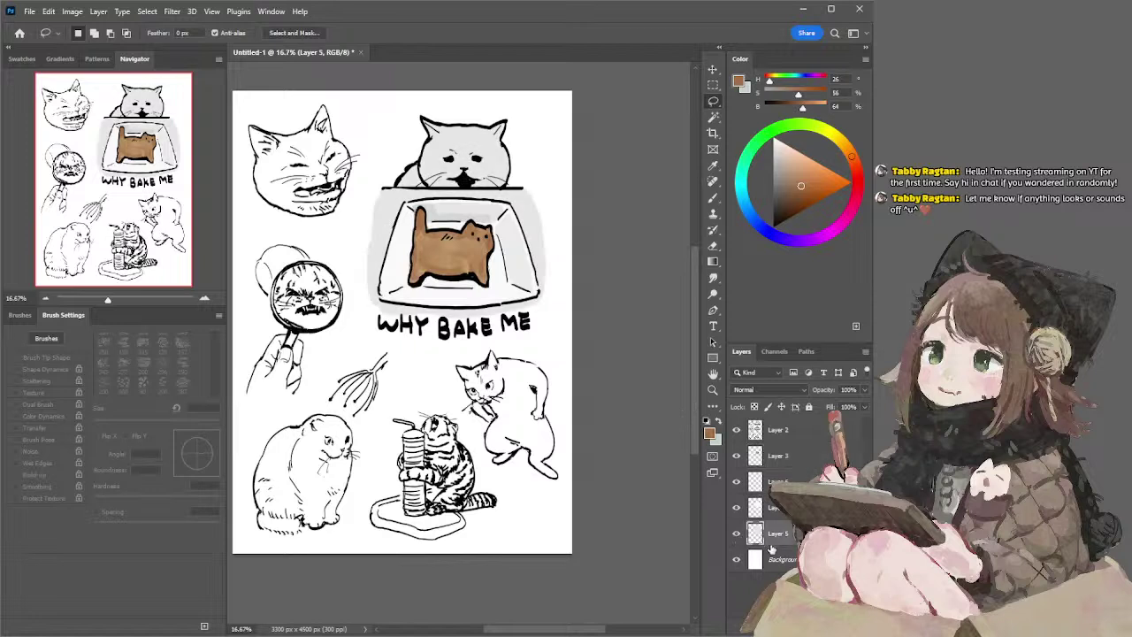
click(840, 626)
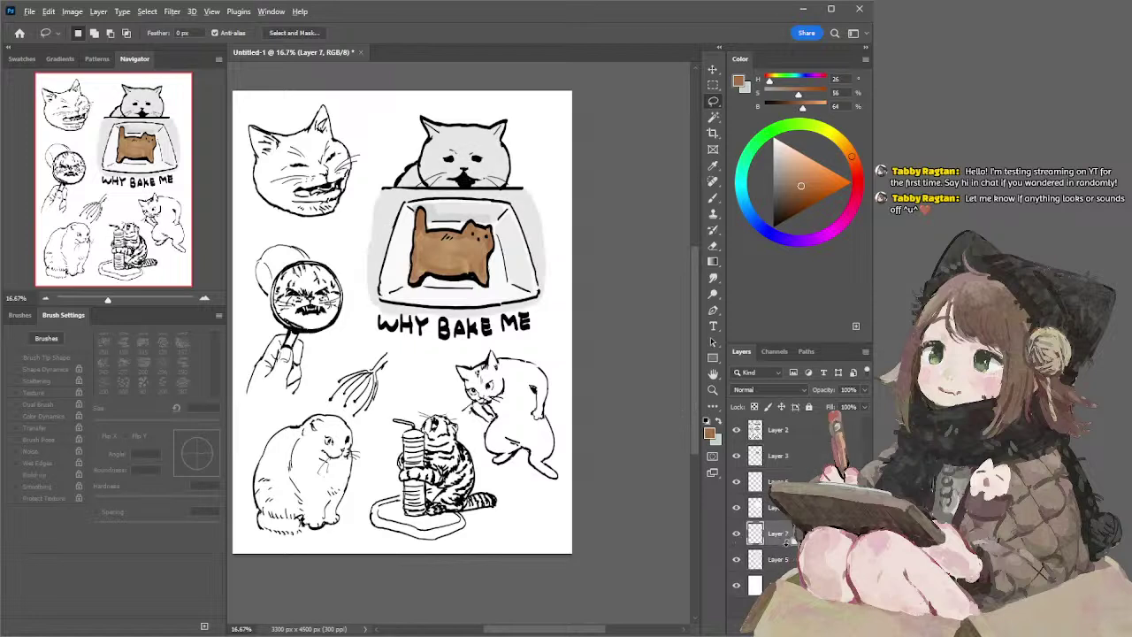
drag(786, 541, 741, 441)
- Paint the backdrop around the tray pale tan (H 36, S 23, B 84) with a 250 px brush
click(799, 157)
click(846, 146)
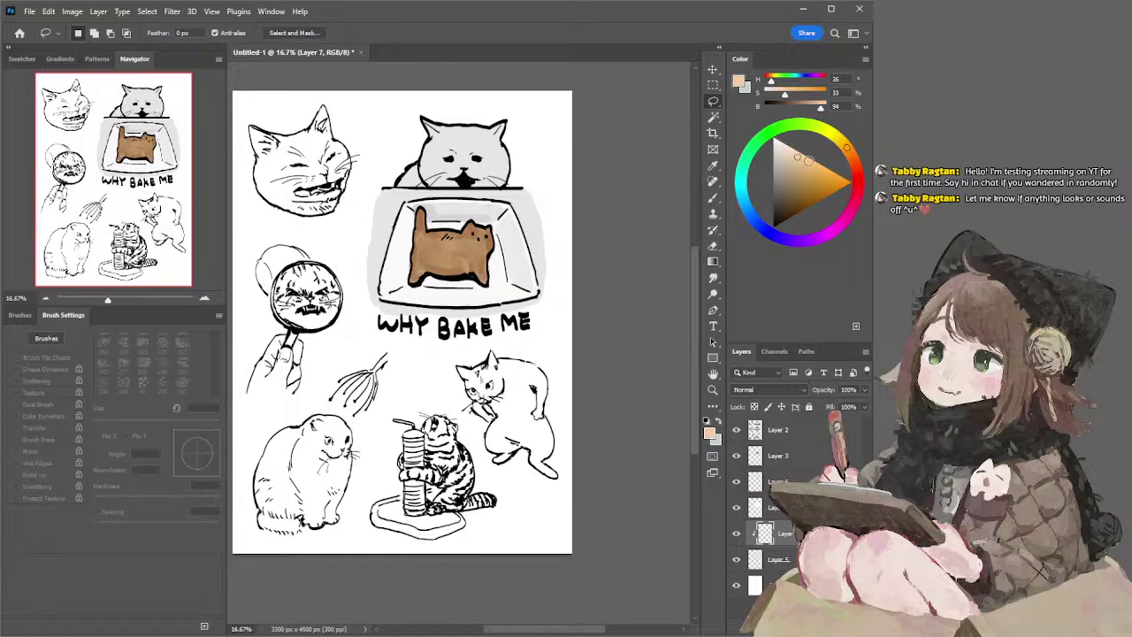
click(785, 167)
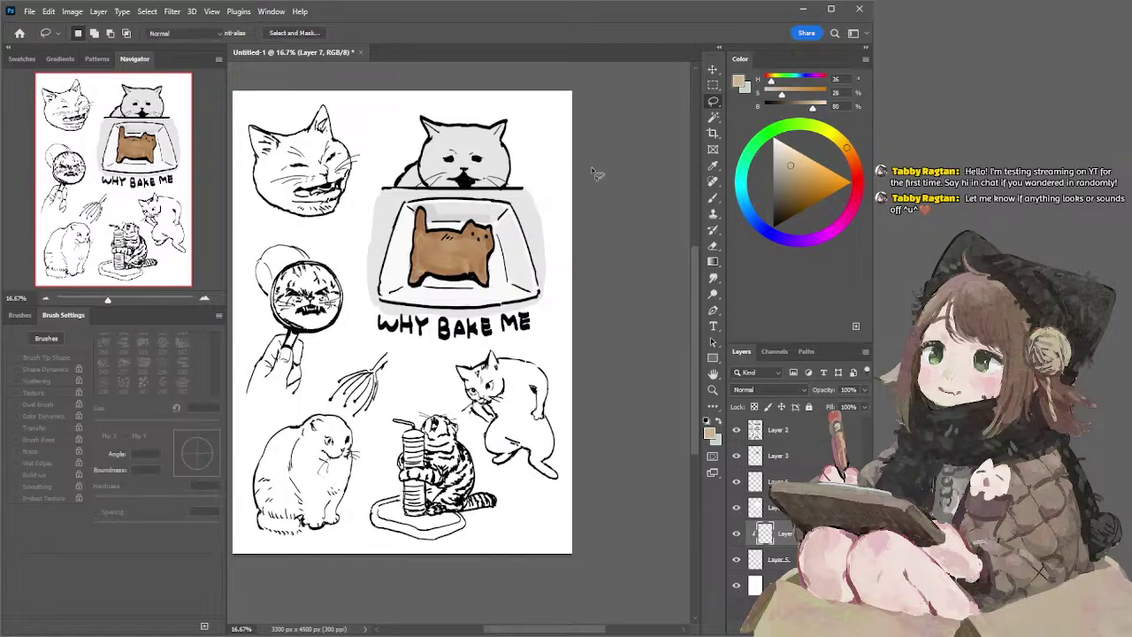
key(b)
key([)
key([)
drag(411, 198, 382, 199)
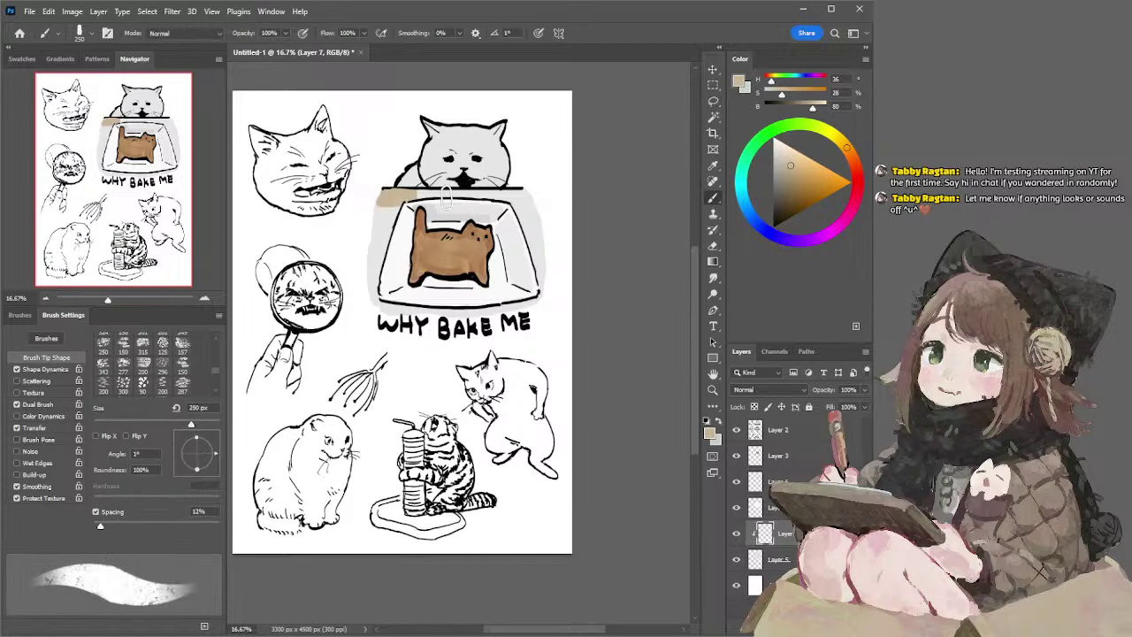
key(ctrl+z)
click(788, 160)
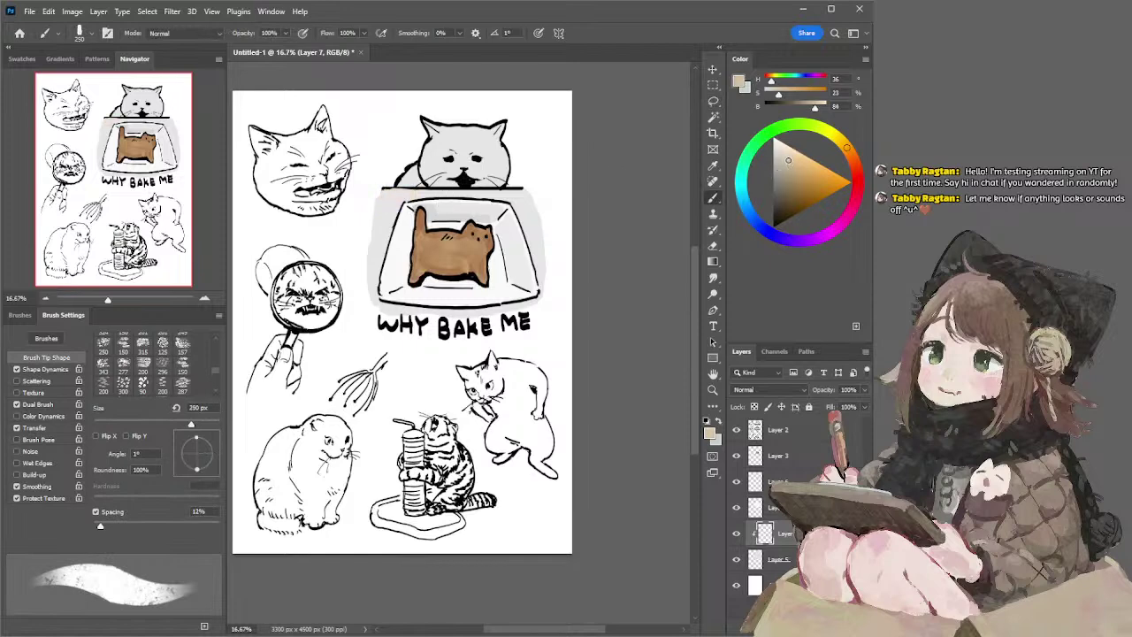
mouse_move(375, 199)
mouse_down()
mouse_move(532, 200)
mouse_move(391, 218)
mouse_move(373, 283)
mouse_move(460, 308)
mouse_move(523, 301)
mouse_move(535, 222)
mouse_move(516, 241)
mouse_up()
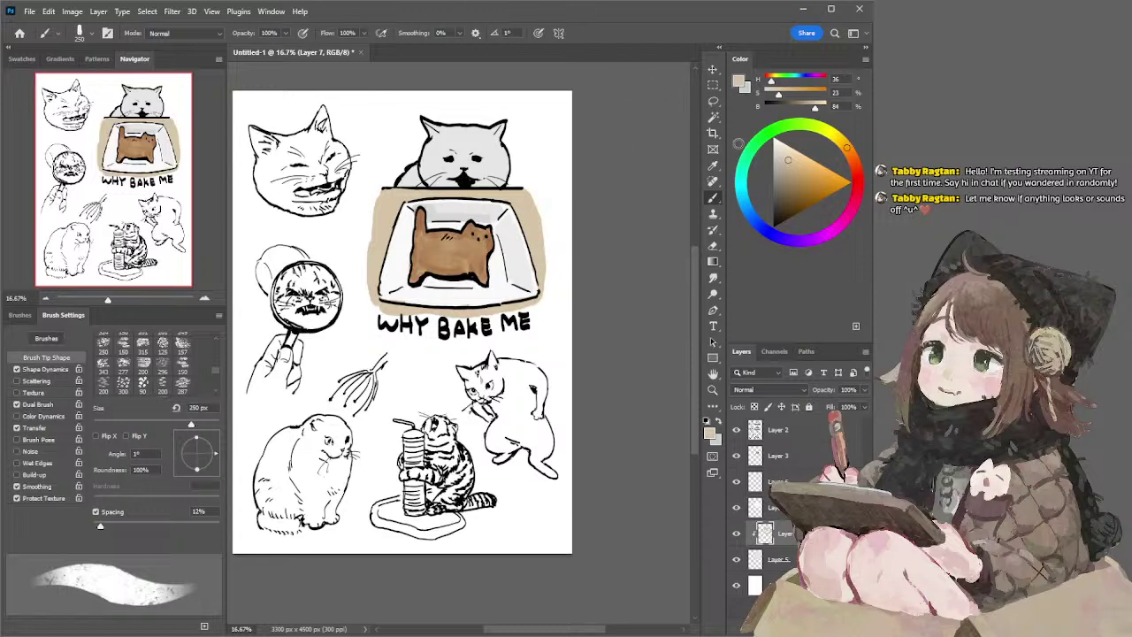
drag(844, 218, 857, 187)
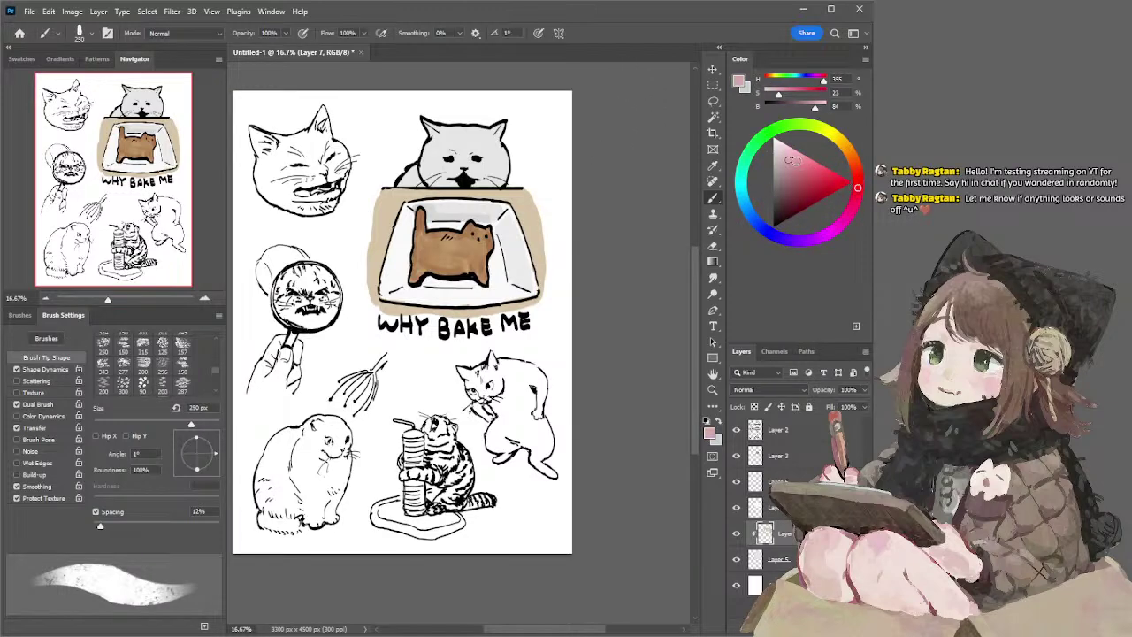
drag(790, 156, 794, 157)
key(bracketleft)
key(bracketleft)
key(bracketleft)
drag(427, 122, 433, 137)
key(ctrl+z)
drag(858, 187, 857, 179)
drag(426, 122, 433, 137)
key(ctrl+z)
- Paint the upper cat's head and body warm off-white (H 39, S 4, B 95) with a 250 px brush
click(778, 143)
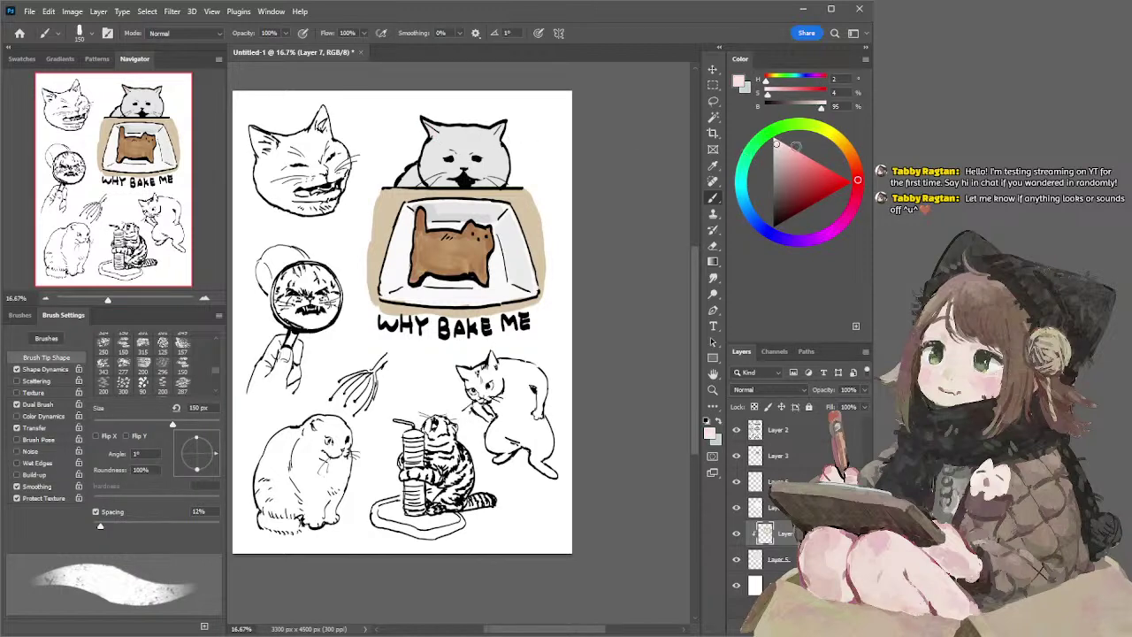
click(845, 145)
key(bracketright)
key(bracketright)
key(bracketright)
mouse_move(421, 128)
mouse_down()
mouse_move(484, 138)
mouse_move(423, 159)
mouse_move(478, 159)
mouse_up()
drag(406, 167, 405, 176)
mouse_move(495, 176)
mouse_down()
mouse_move(506, 162)
mouse_move(494, 178)
mouse_up()
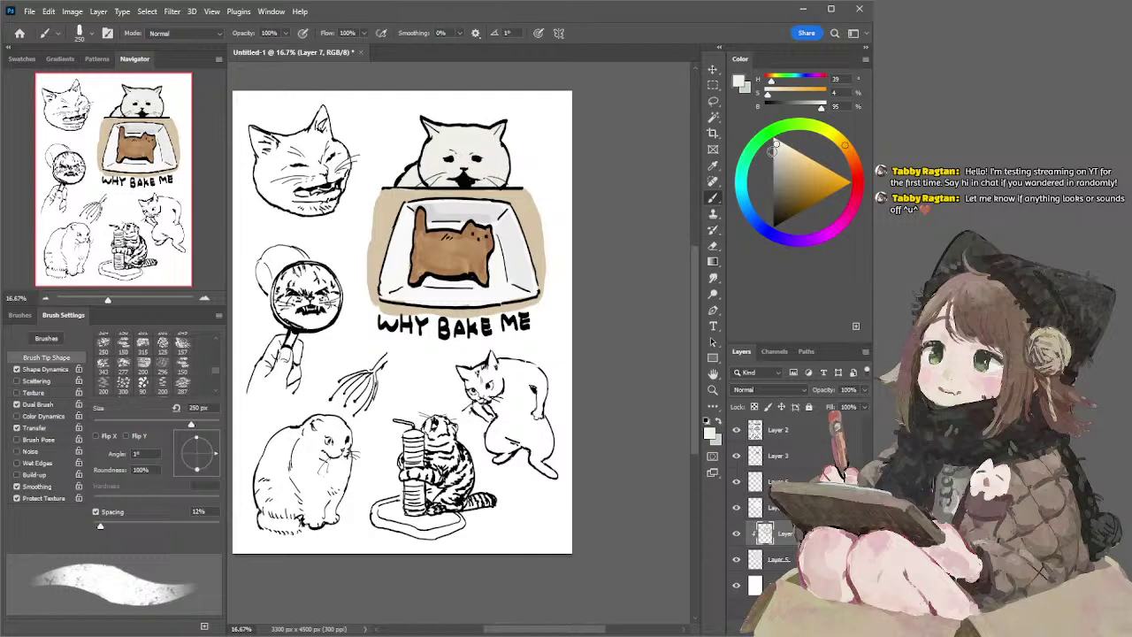
- Blend neutral light grey (S 0, B 91) over the upper cat's head using a 500 px brush
drag(775, 145, 773, 144)
mouse_move(483, 142)
mouse_down()
mouse_move(448, 124)
mouse_move(478, 141)
mouse_move(447, 162)
mouse_move(442, 193)
mouse_move(486, 185)
mouse_move(475, 162)
mouse_move(502, 155)
mouse_move(499, 164)
mouse_move(426, 159)
mouse_move(479, 127)
mouse_move(483, 149)
mouse_move(516, 163)
mouse_move(424, 194)
mouse_up()
key(ctrl+z)
key(bracketright)
key(bracketright)
key(bracketright)
mouse_move(446, 153)
mouse_down()
mouse_move(477, 149)
mouse_move(458, 152)
mouse_up()
- Add a clipped layer above Layer 7 and paint the upper cat's inner ears light pink (H 1, S 25, B 91)
key(ctrl+shift+alt+n)
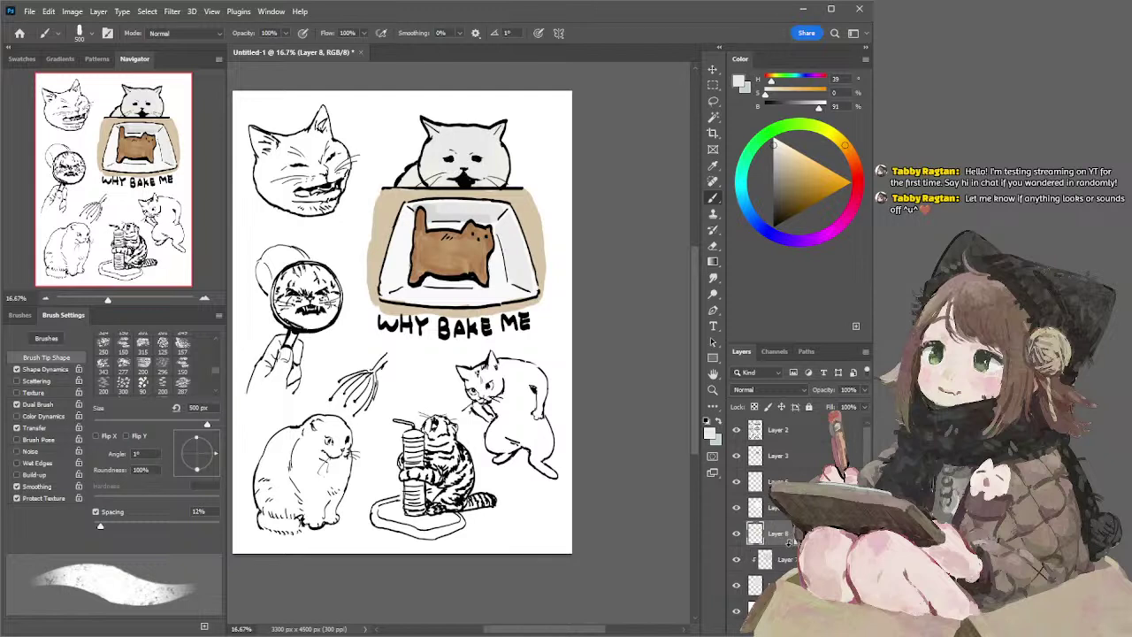
alt+click(790, 543)
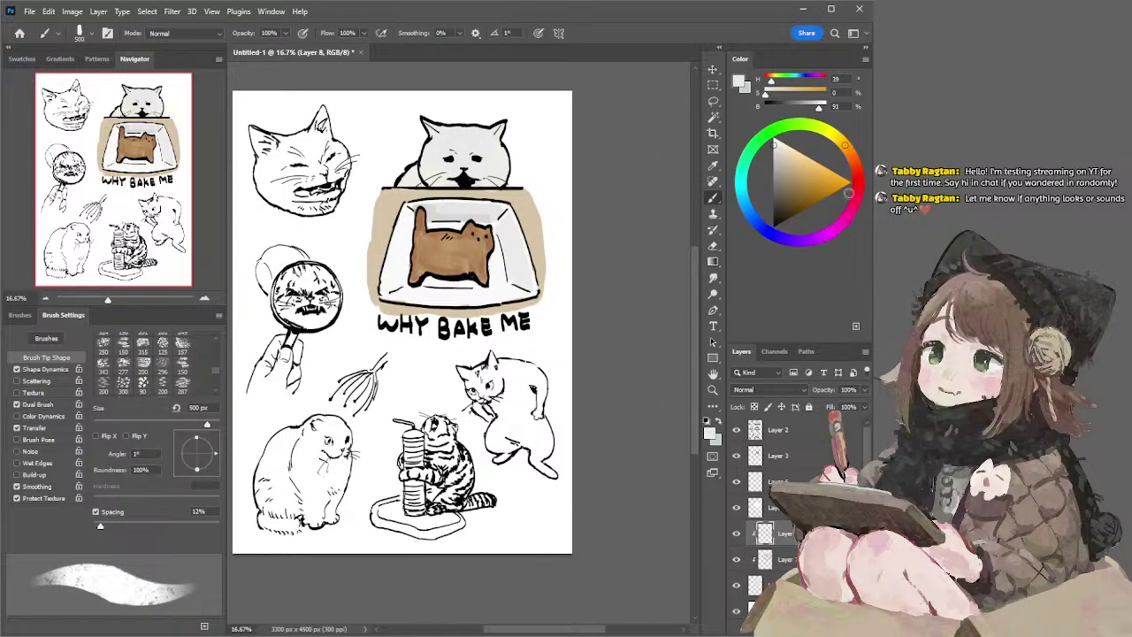
drag(856, 197, 856, 181)
click(790, 156)
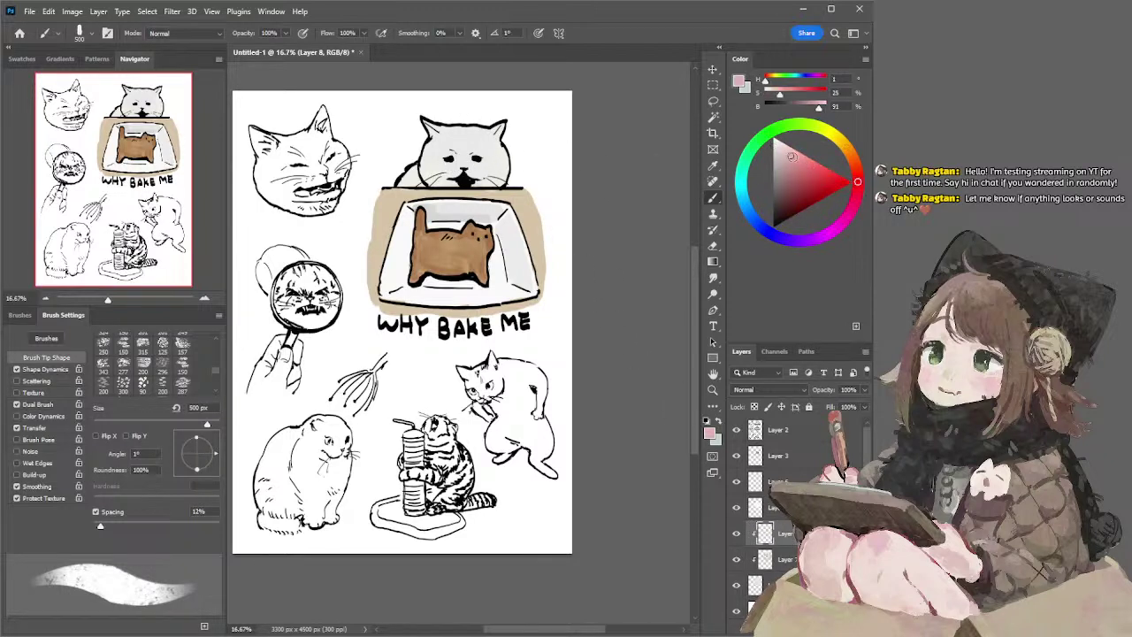
key(bracketleft)
key(bracketleft)
key(bracketleft)
key(bracketleft)
key(bracketleft)
drag(433, 132, 426, 124)
- Deepen the inner ears with dusty pink (H 353, S 35, B 75) at 150 px, undoing the last two strokes
key(bracketright)
click(858, 191)
key(bracketleft)
click(793, 171)
key(bracketright)
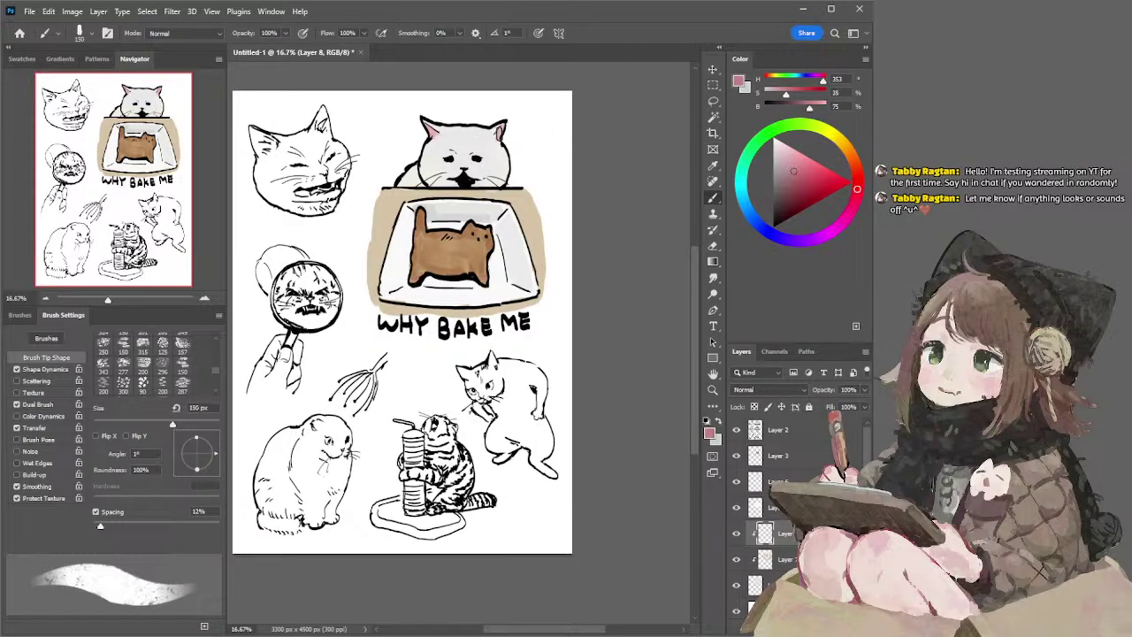
drag(506, 124, 499, 136)
key(ctrl+z)
key(ctrl+z)
- Shade the upper cat's face with mid grey (S 0, B 77) using a 200 px brush, undoing the last stroke
alt+click(522, 159)
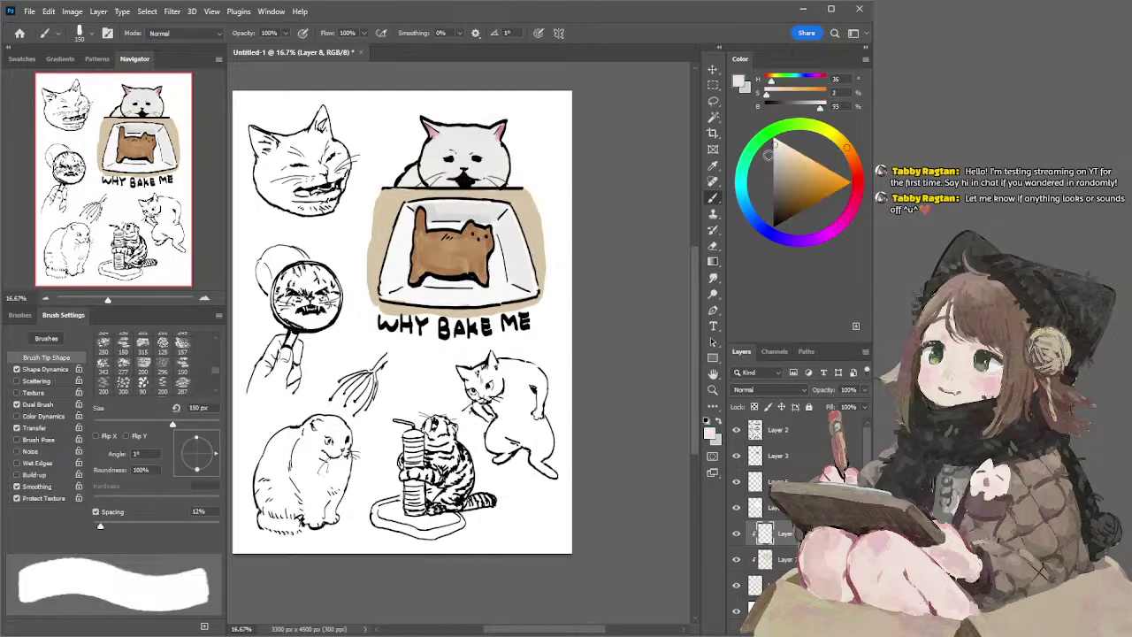
click(769, 157)
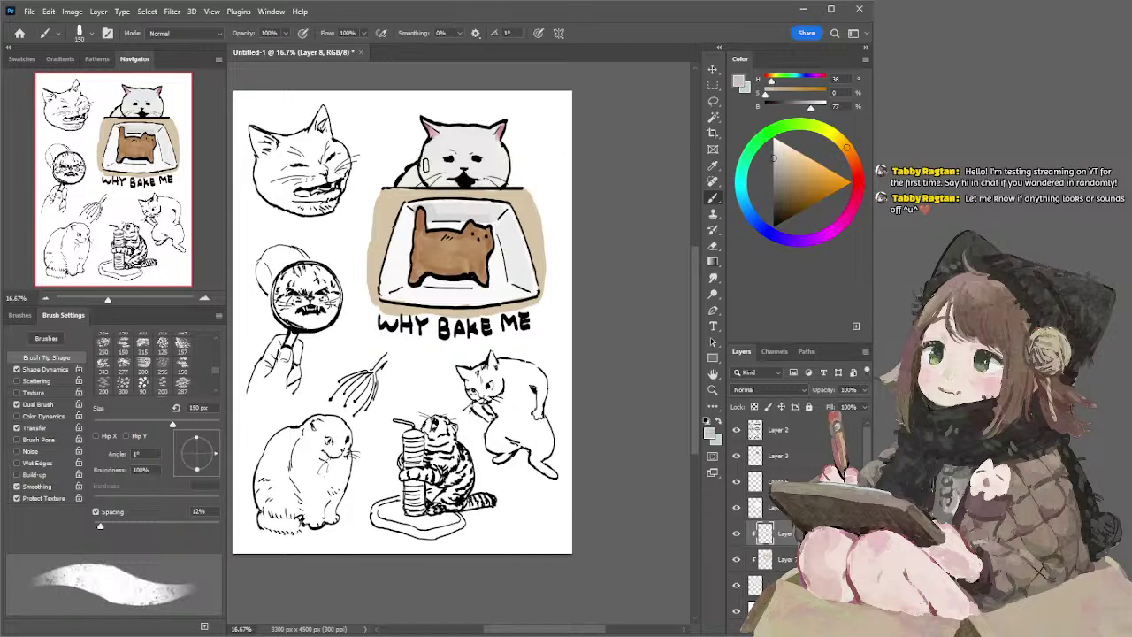
key(bracketright)
key(ctrl+z)
key(bracketright)
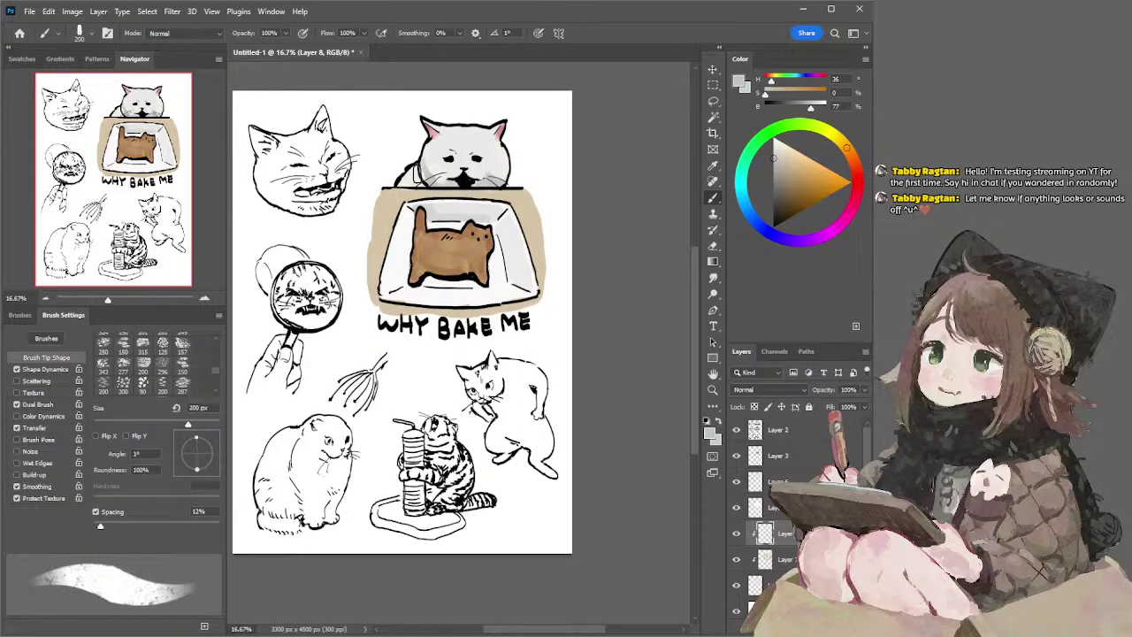
drag(468, 163, 470, 183)
key(ctrl+z)
- Merge the colour layers from Layer 3 down to Layer 5 into a single layer beneath the line art
click(738, 560)
click(737, 559)
click(767, 457)
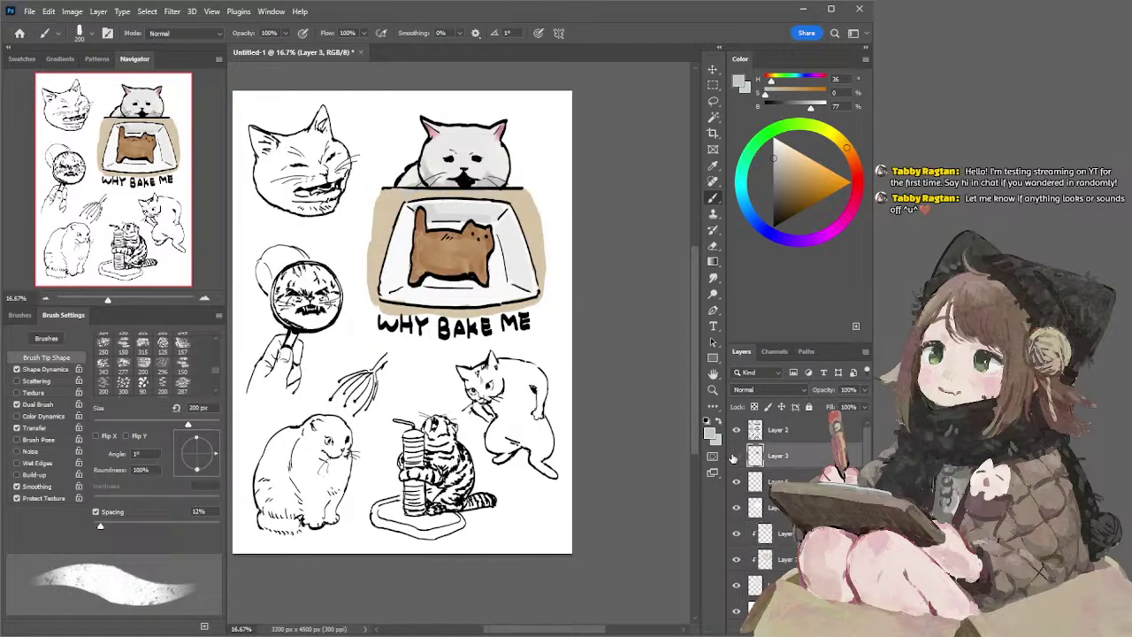
shift+click(771, 585)
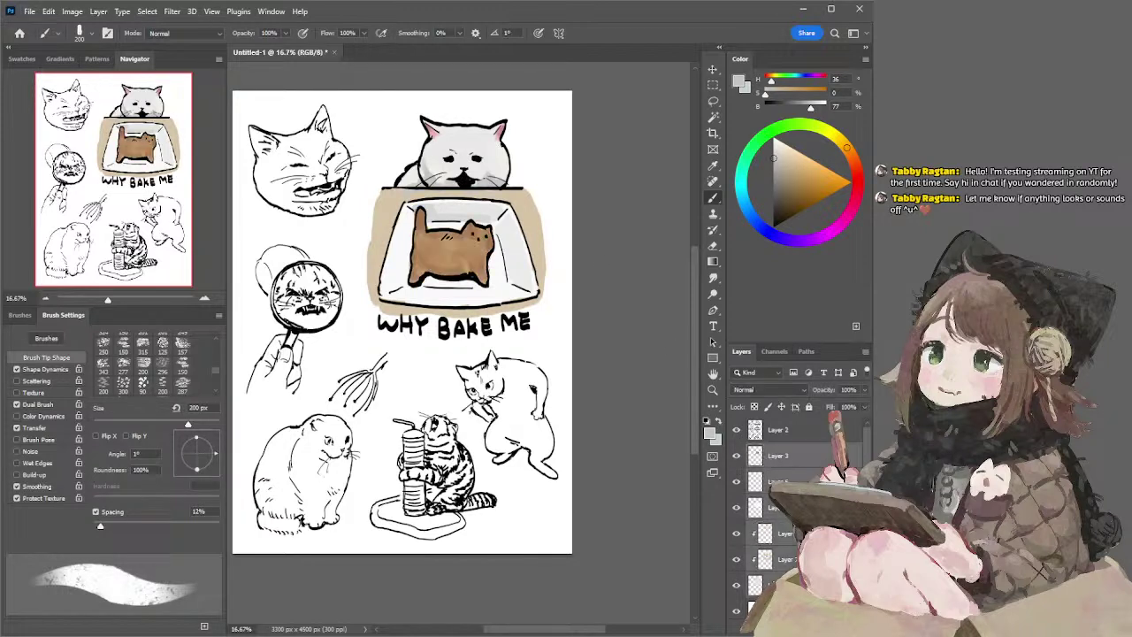
key(ctrl+e)
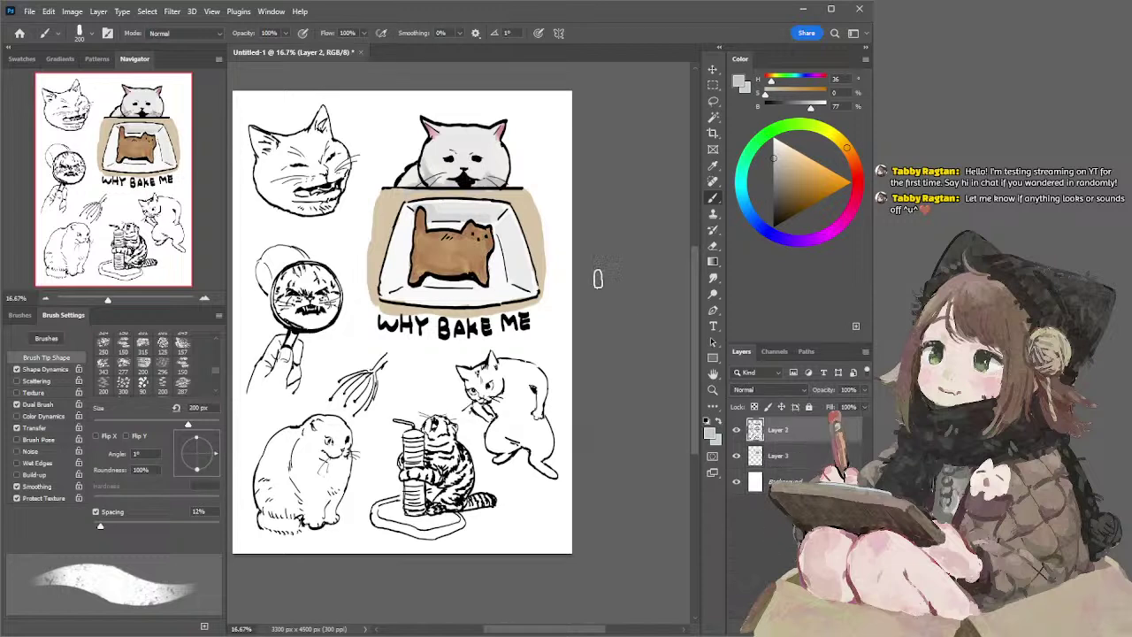
- Lasso the "WHY BAKE ME" drawing on Layer 2 and place its line art on its own new layer
key(l)
mouse_move(421, 104)
mouse_down()
mouse_move(363, 228)
mouse_move(380, 337)
mouse_move(438, 354)
mouse_move(549, 339)
mouse_move(583, 118)
mouse_move(541, 72)
mouse_up()
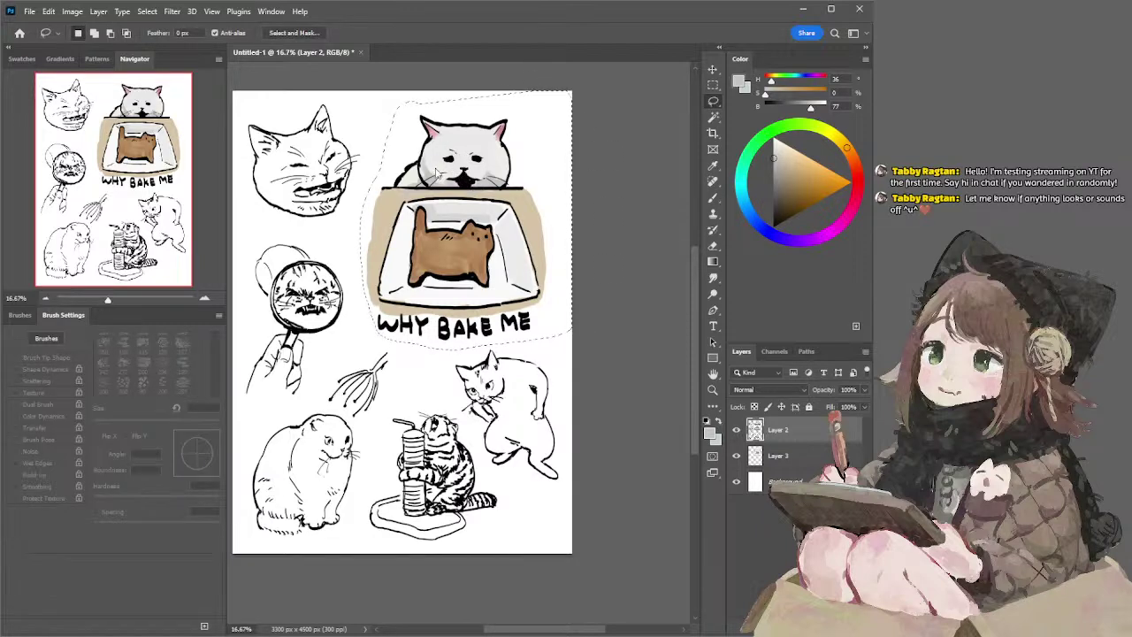
key(ctrl+j)
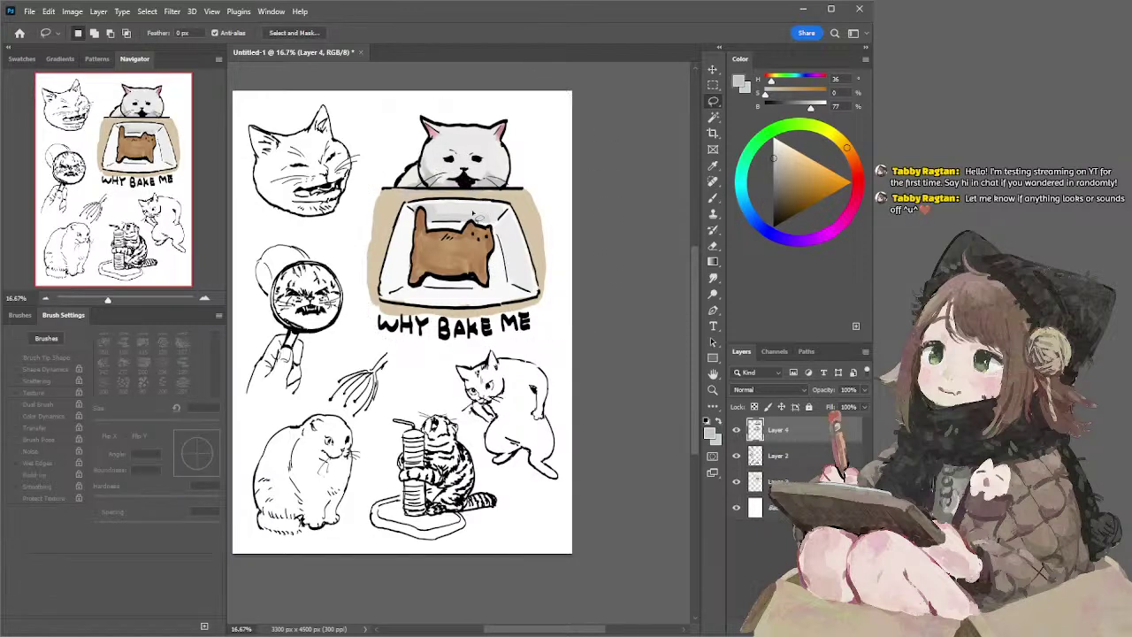
- Select the merged colour layer and sample the tan backdrop (H 37, S 23, B 84) for a 100 px brush
ctrl+click(387, 204)
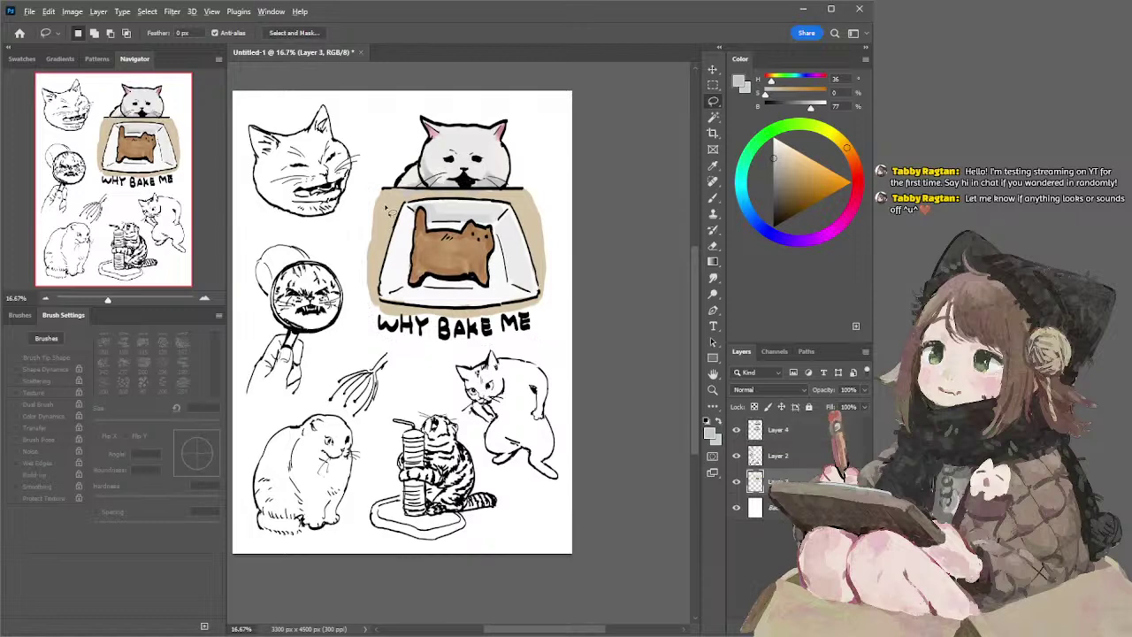
key(b)
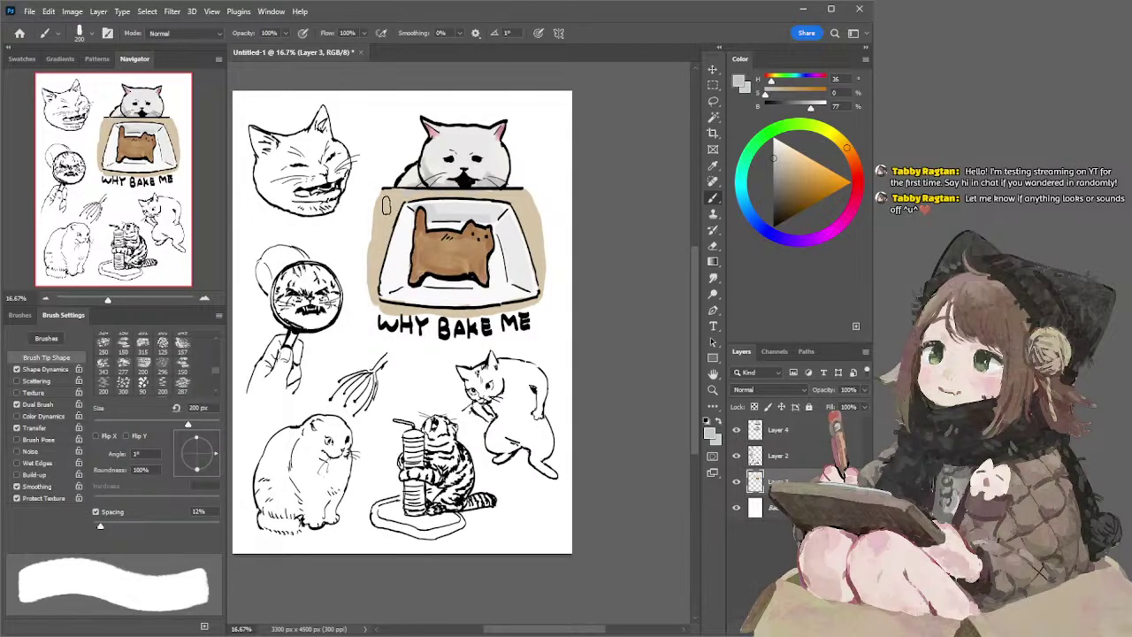
alt+click(389, 204)
key(bracketleft)
key(bracketleft)
key(bracketleft)
key(bracketleft)
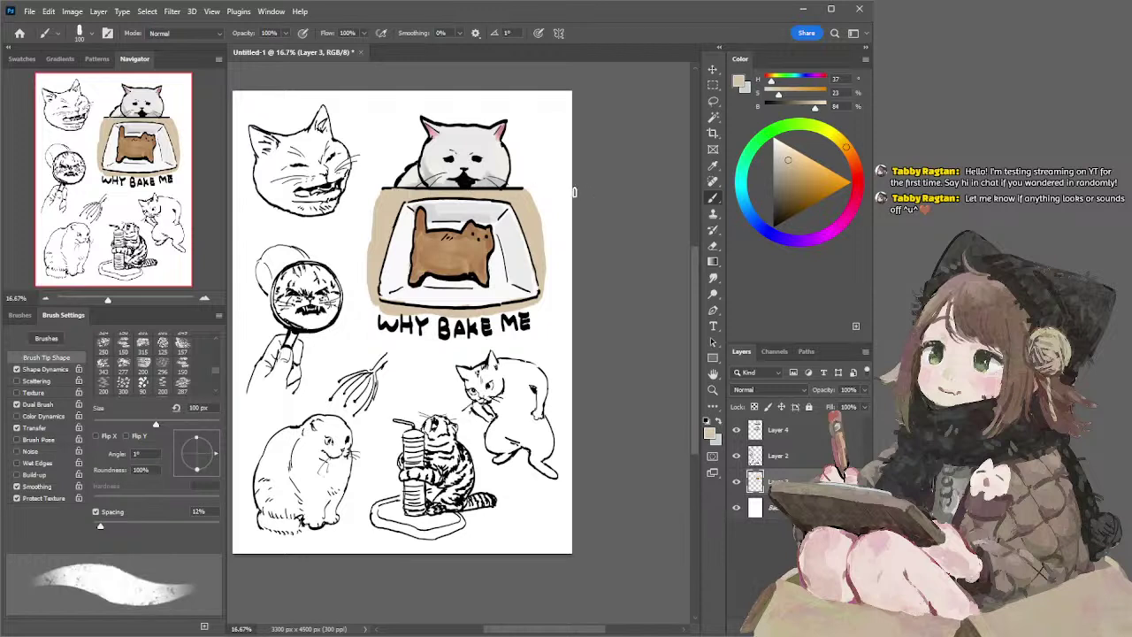
- Toggle the merged colour layer and Layer 4 off and on to check what each contains
click(736, 481)
click(737, 481)
click(736, 481)
click(737, 481)
click(736, 430)
click(737, 429)
- Add a layer clipped to Layer 4 and tint the upper cat's nose lines with ear pink (H 354, S 32, B 79)
click(764, 434)
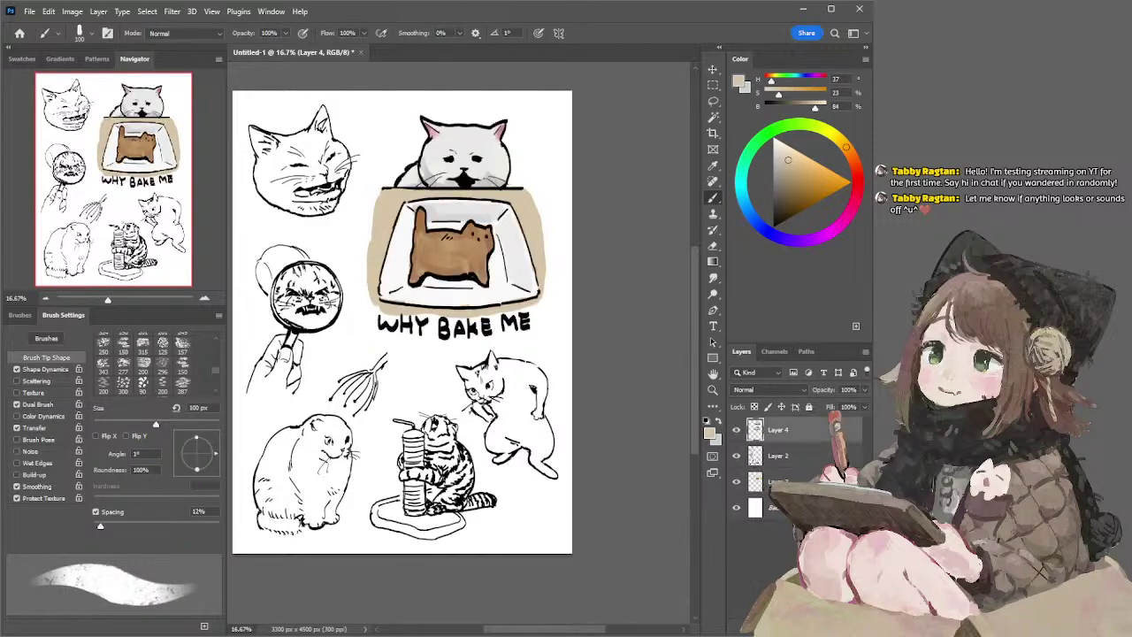
key(ctrl+shift+alt+n)
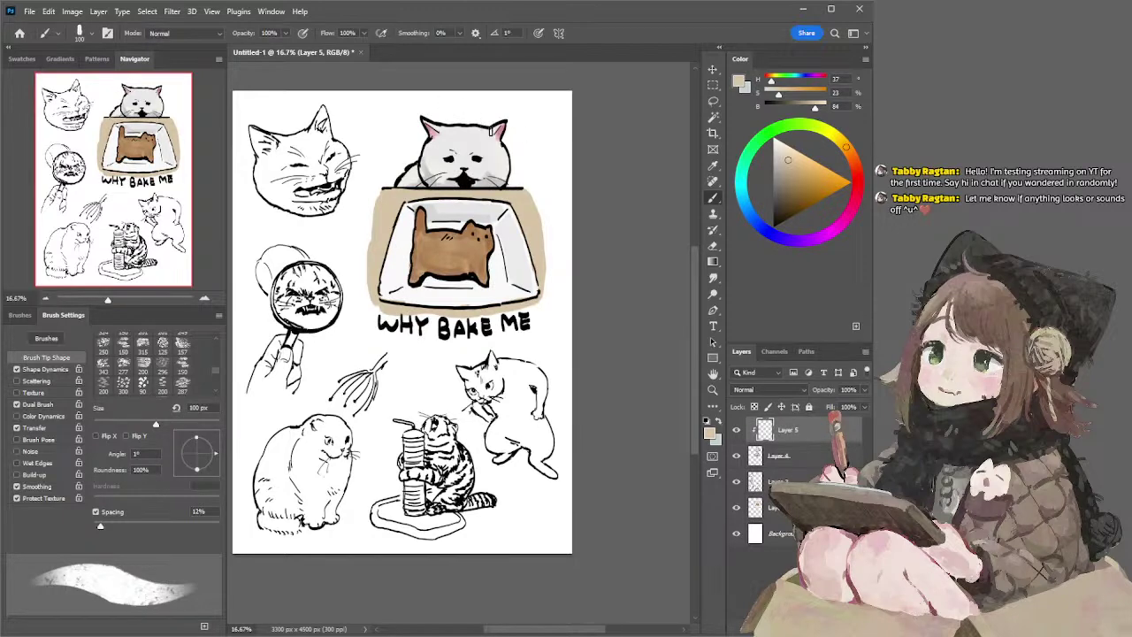
alt+click(502, 129)
key(bracketleft)
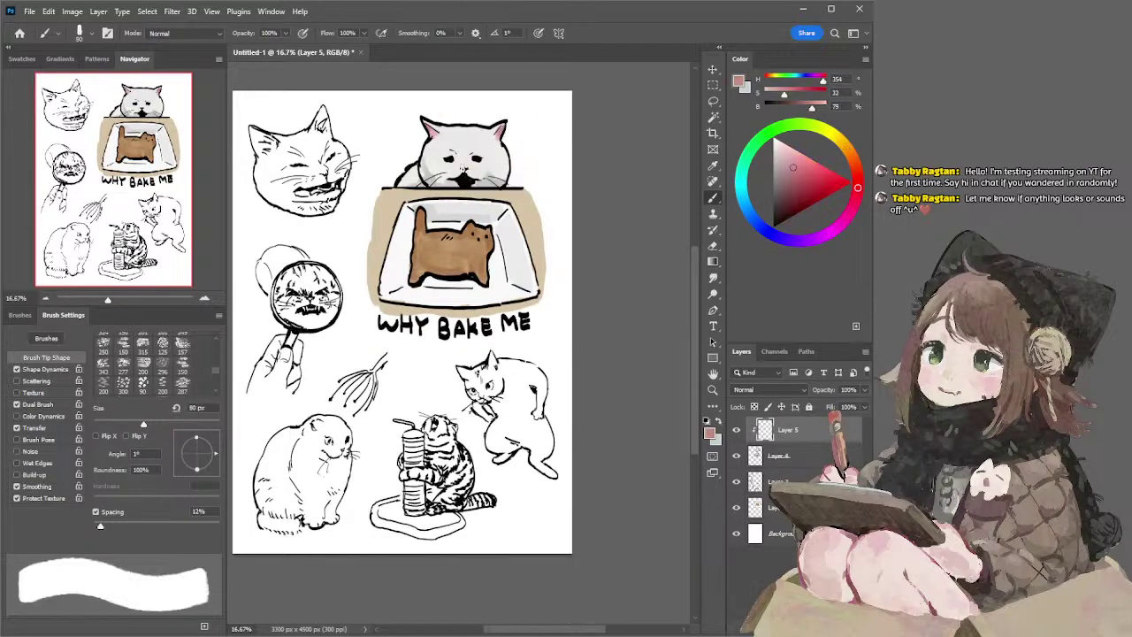
key(bracketright)
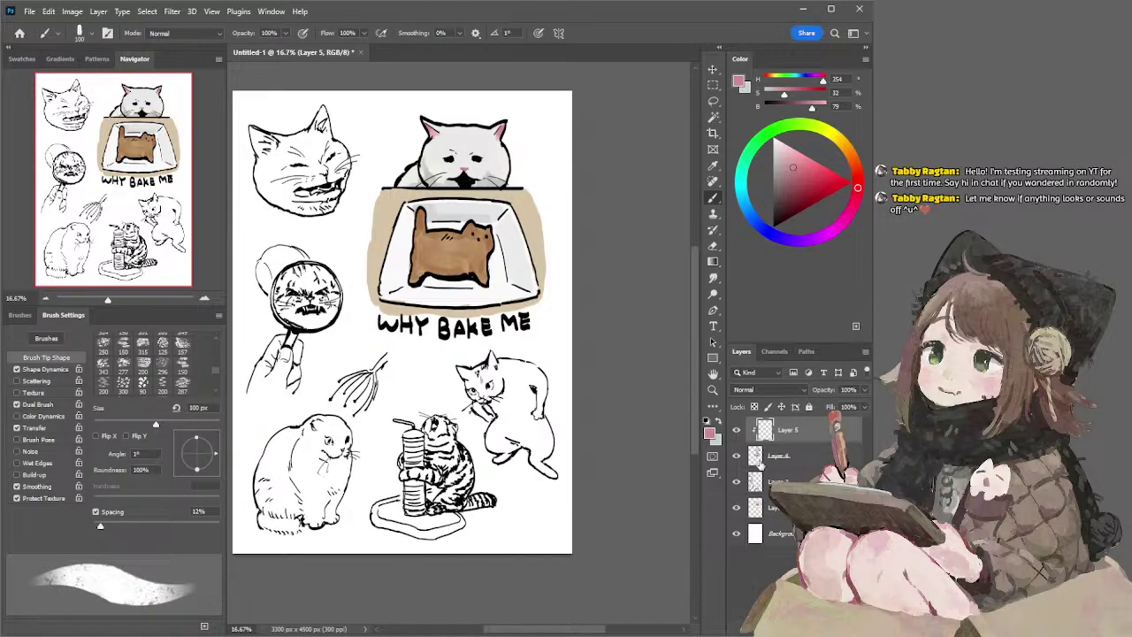
- Add another clipped layer directly above Layer 4 and choose medium grey (S 0, B 61) for the outlines
click(759, 458)
key(ctrl+shift+alt+n)
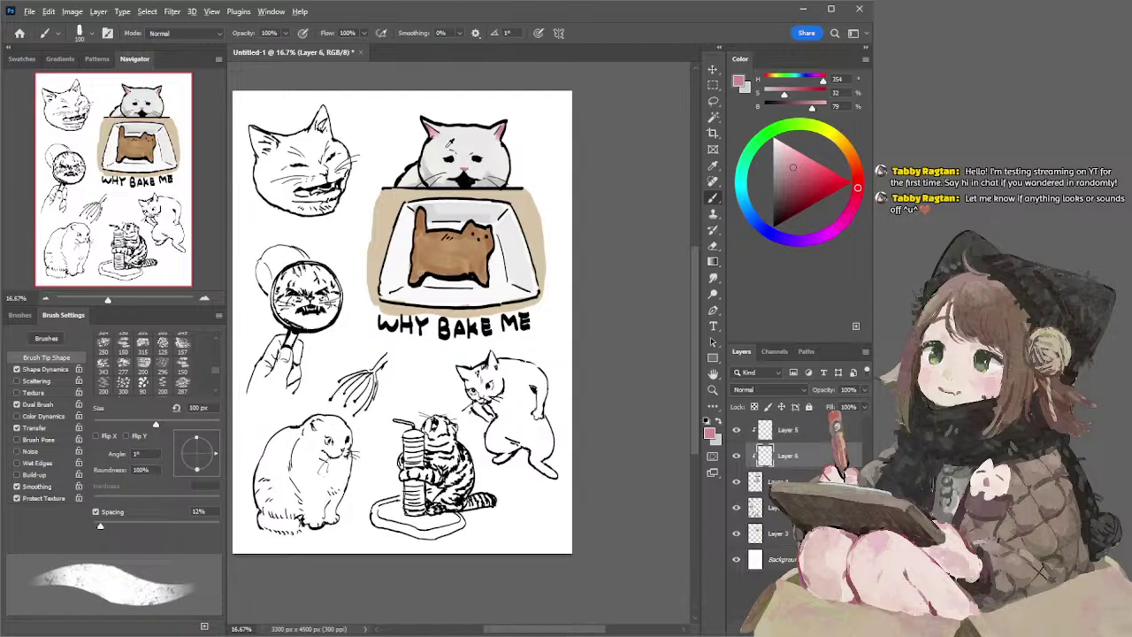
alt+click(428, 175)
click(773, 171)
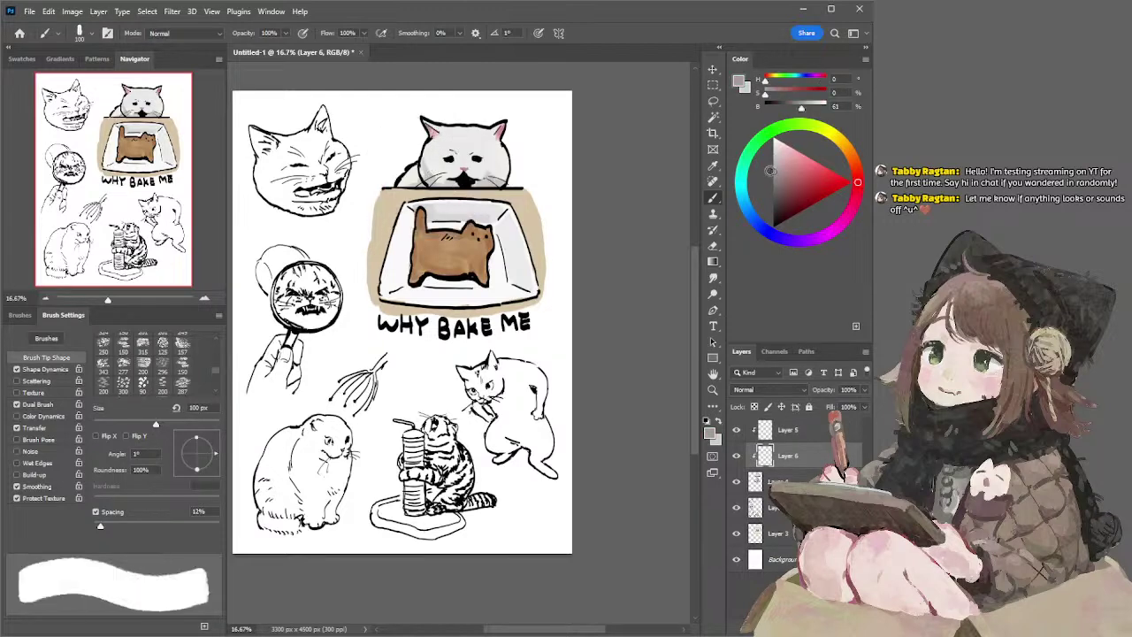
key(])
key(])
key(])
key(])
key(])
key(bracketright)
key(bracketright)
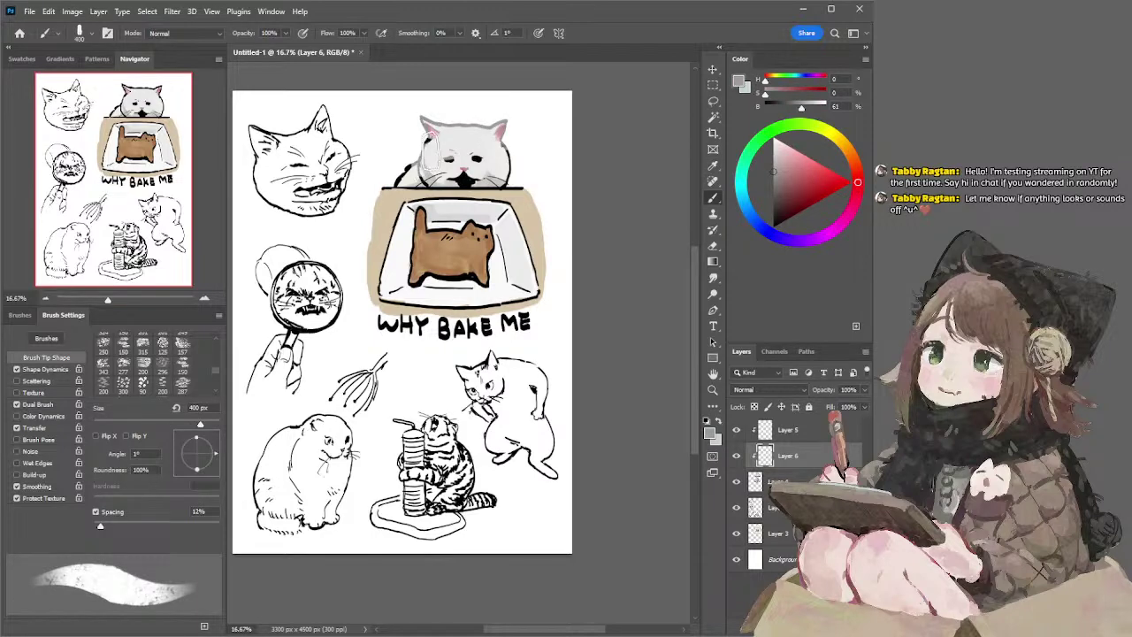
key(ctrl+z)
- Recolour the upper cat's head and body outline medium grey on Layer 6 with a 175 px brush
key(bracketleft)
key(bracketleft)
key(bracketleft)
key(bracketleft)
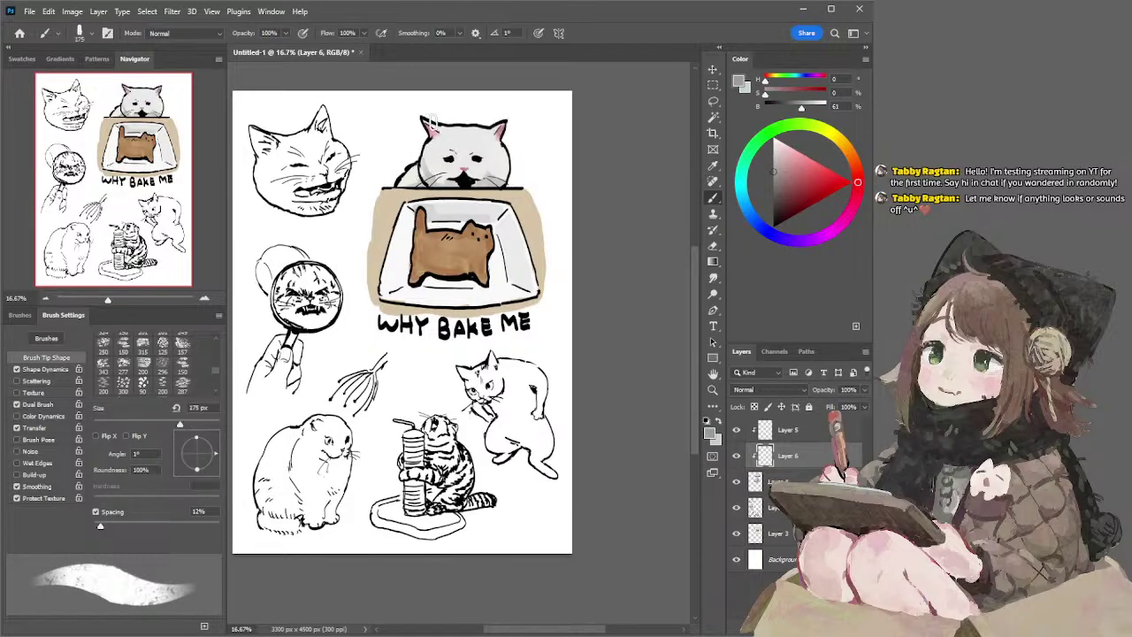
drag(458, 128, 507, 124)
mouse_move(432, 130)
mouse_down()
mouse_move(398, 183)
mouse_move(482, 171)
mouse_move(478, 147)
mouse_move(496, 127)
mouse_move(512, 167)
mouse_move(504, 184)
mouse_up()
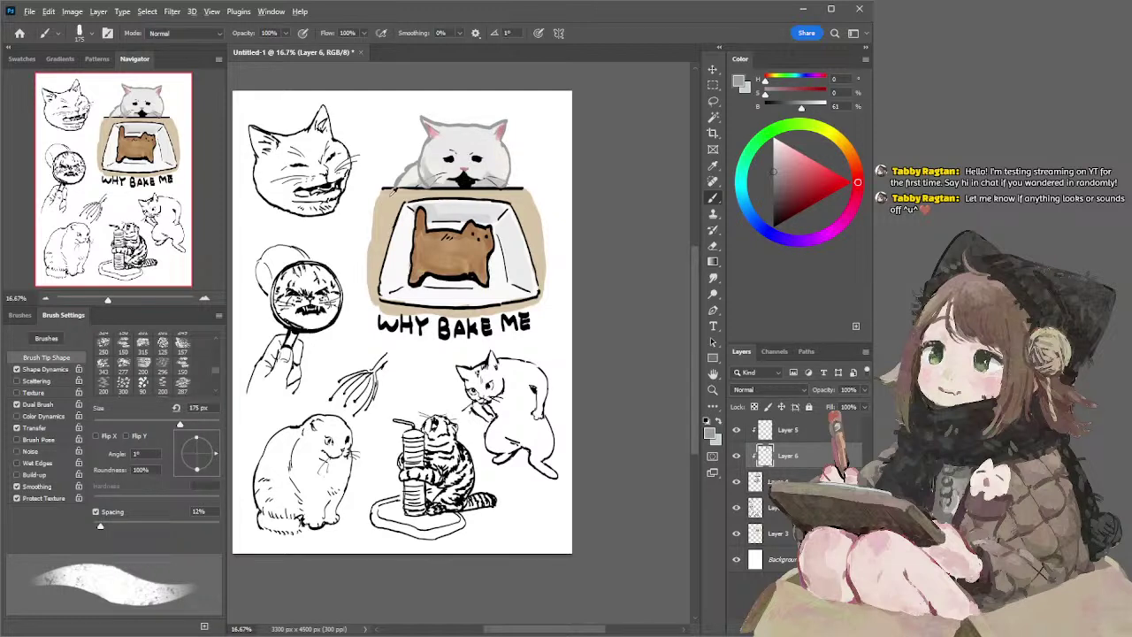
- Recolour the table edge line under the cat darker tan (H 37, S 33, B 80), reducing the brush to 90 px
alt+click(390, 197)
key(bracketleft)
click(793, 167)
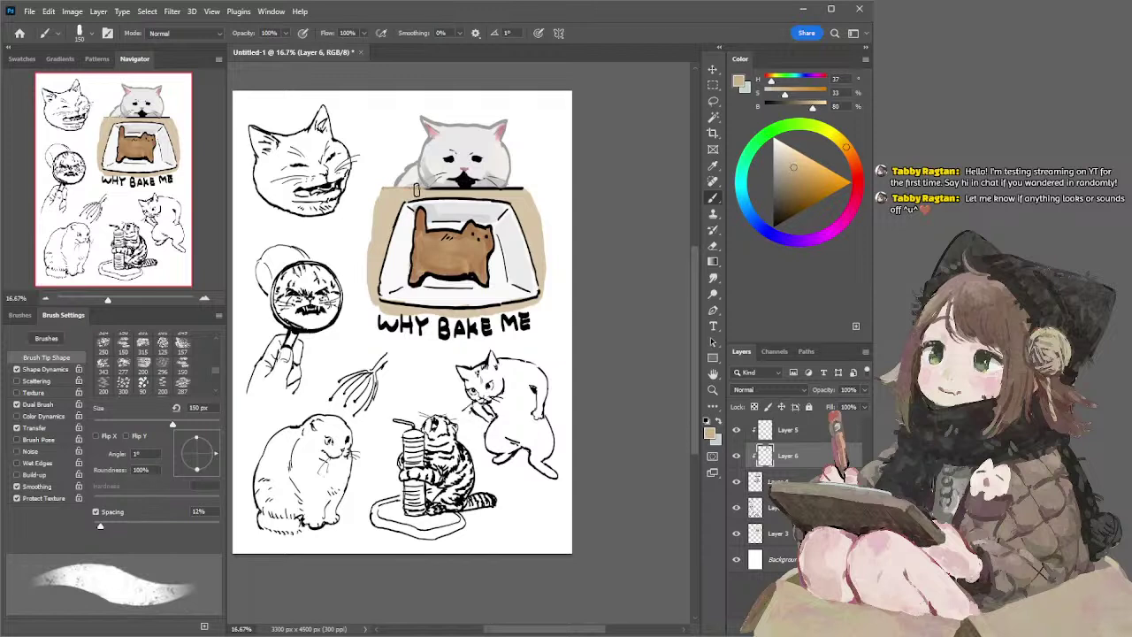
key(bracketleft)
key(bracketleft)
key(bracketleft)
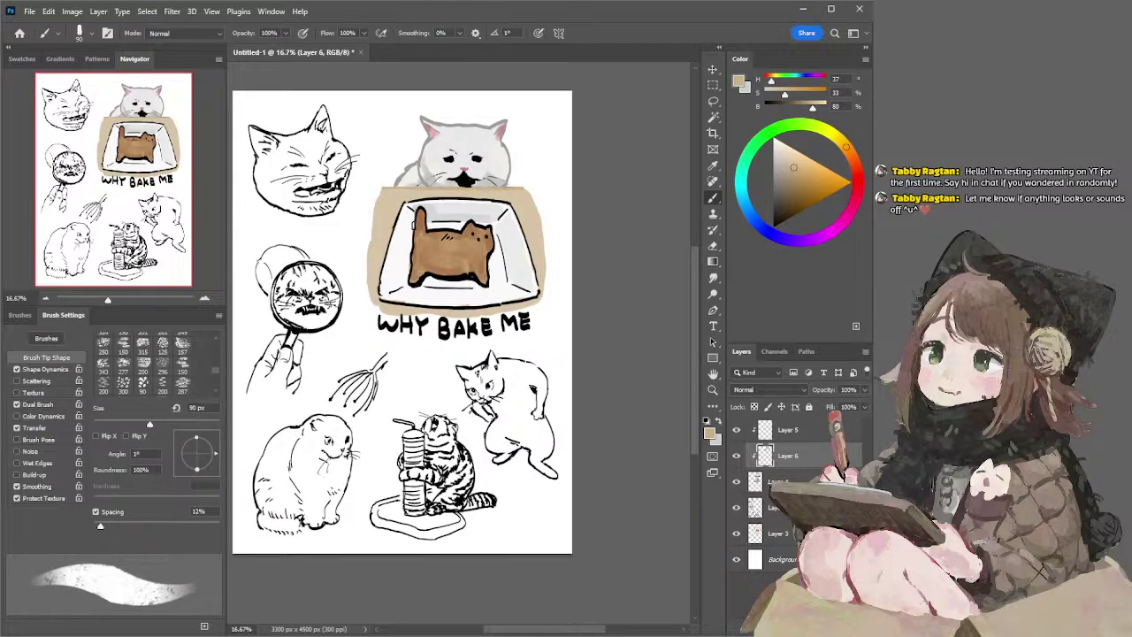
- Recolour the tray's black outlines near-white (S 0, B 98) on Layer 6 with the 90 px brush
alt+click(411, 216)
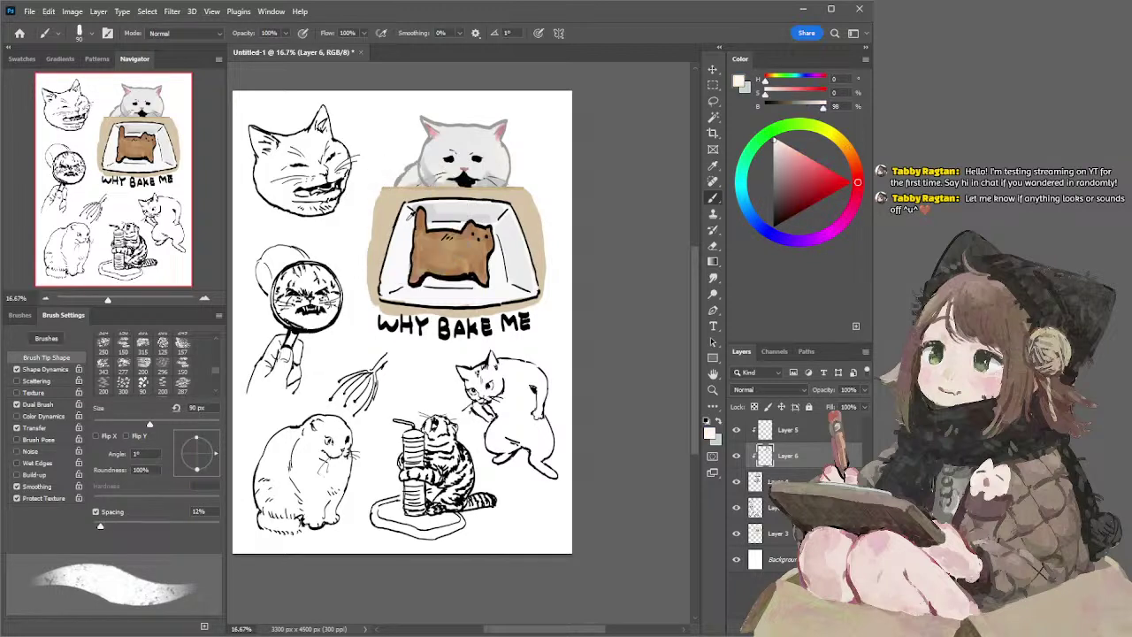
mouse_move(405, 199)
mouse_down()
mouse_move(523, 228)
mouse_move(539, 276)
mouse_move(535, 266)
mouse_move(500, 305)
mouse_move(381, 299)
mouse_move(405, 203)
mouse_up()
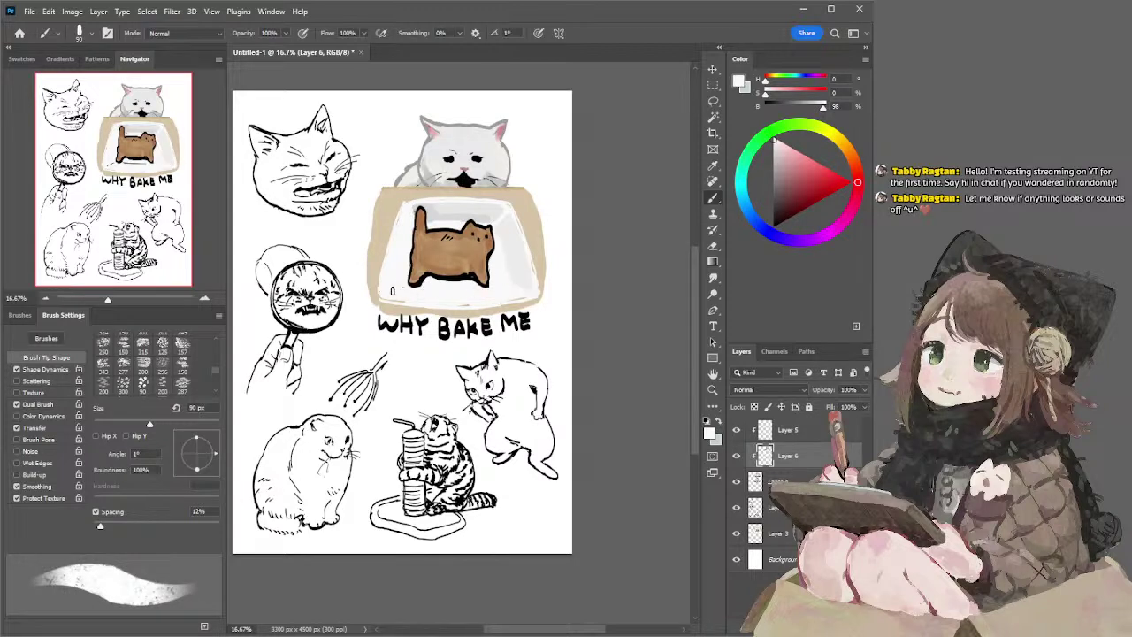
click(713, 118)
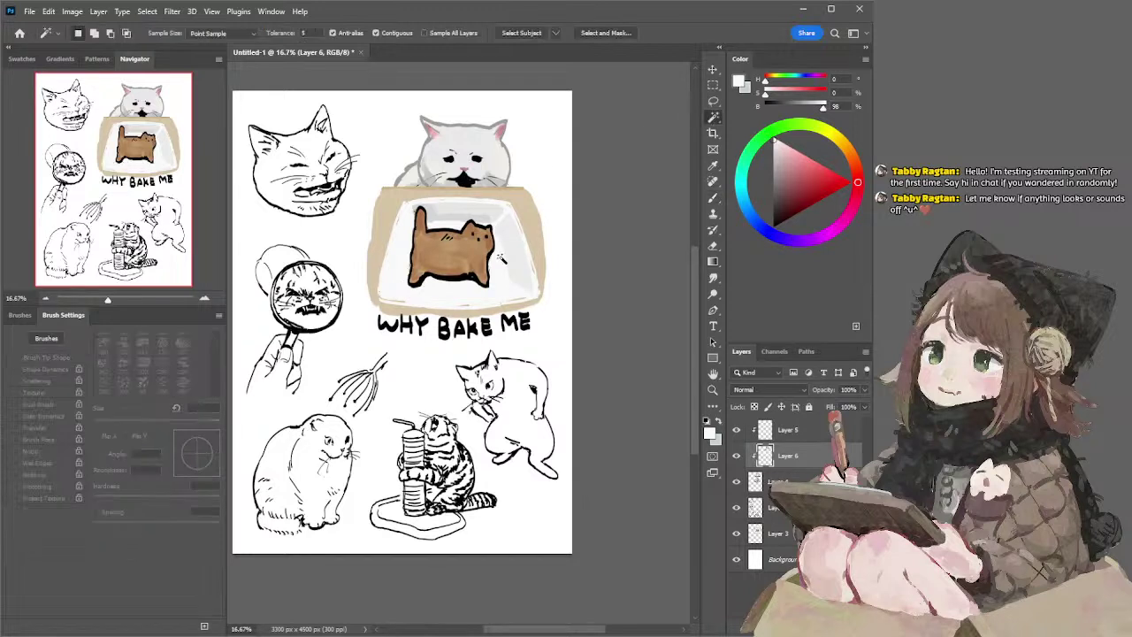
click(475, 221)
key(ctrl+u)
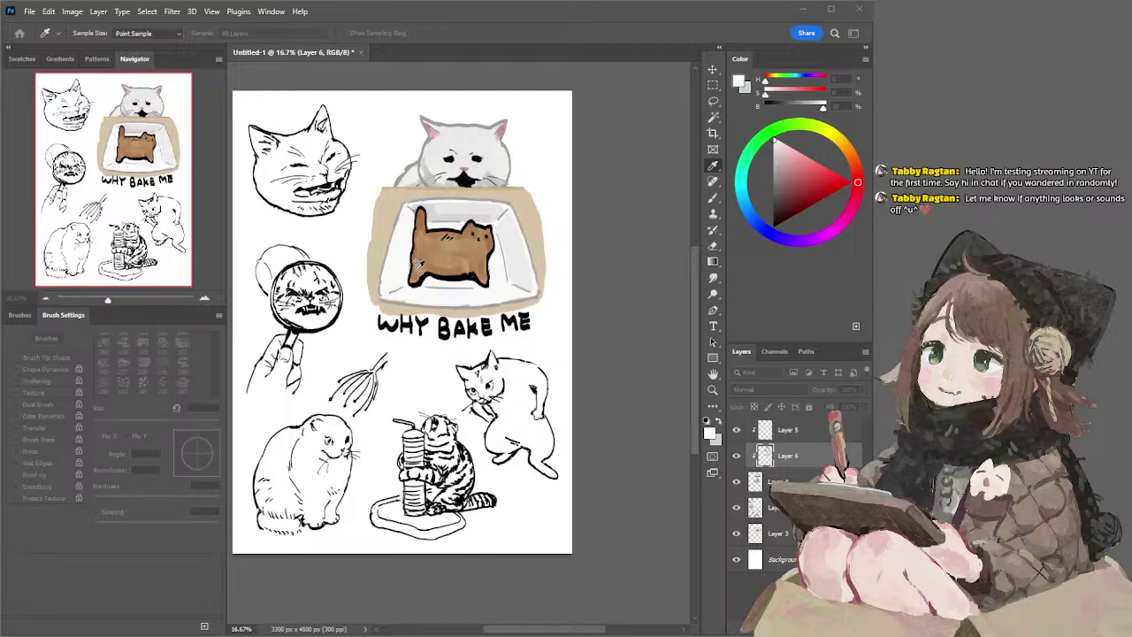
click(420, 264)
key(w)
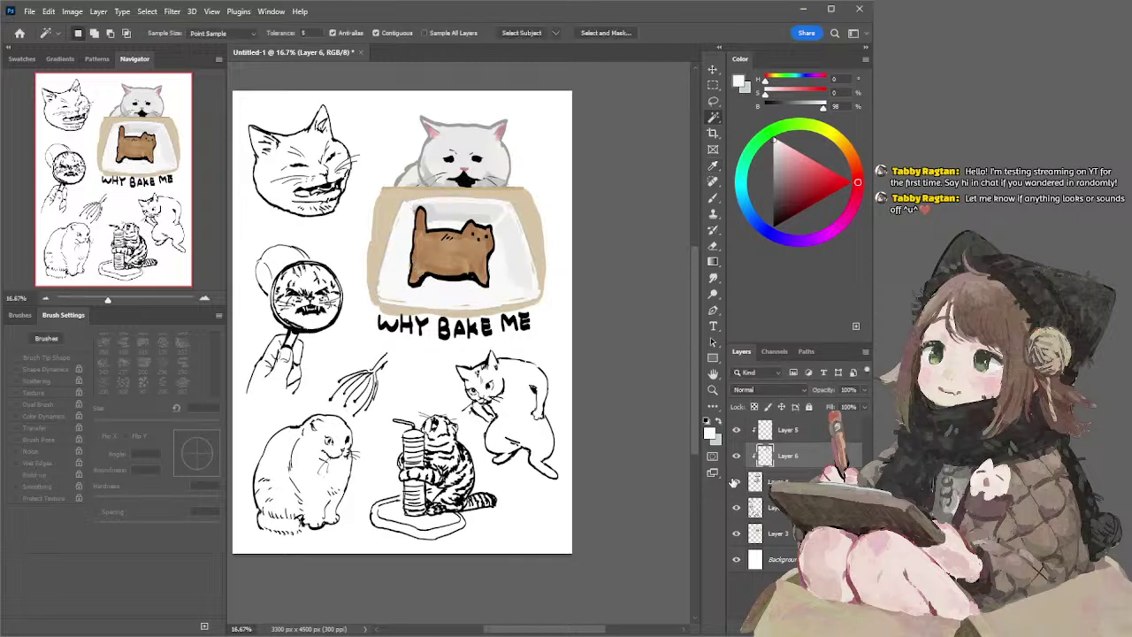
click(750, 480)
key(i)
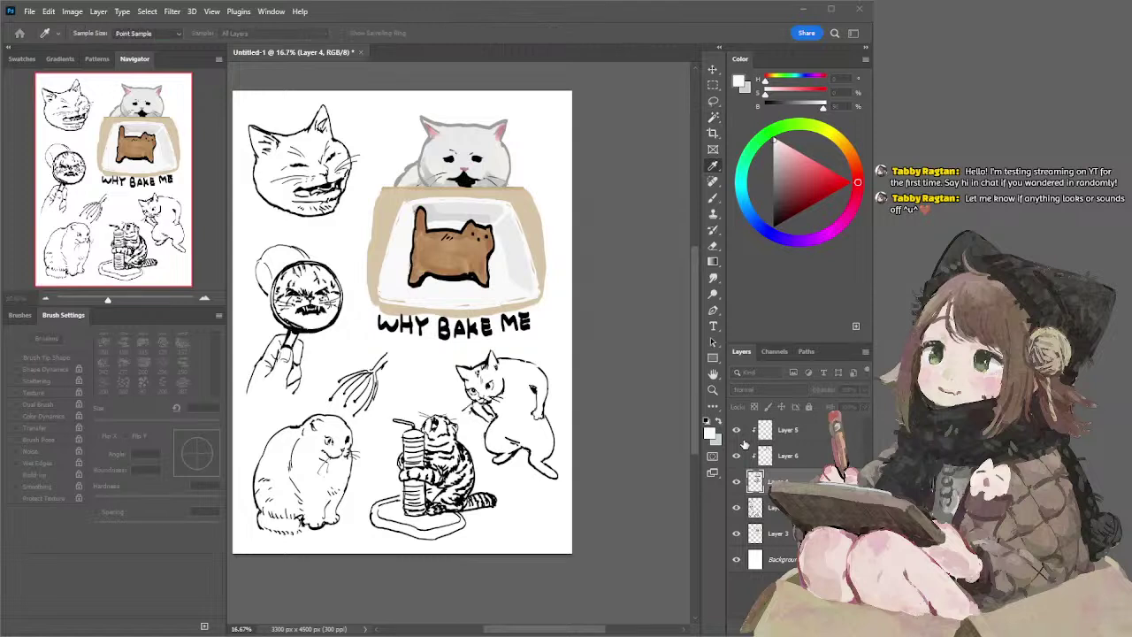
key(w)
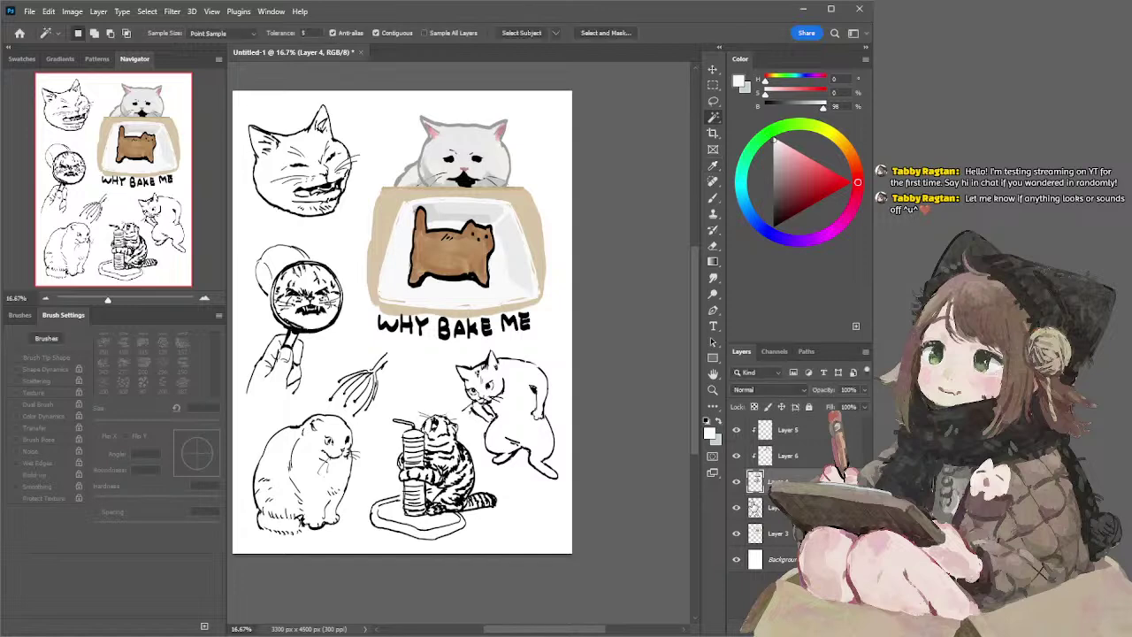
- Darken the tray's fill on Layer 3 with a Hue/Saturation adjustment
click(737, 507)
click(737, 508)
click(752, 534)
key(i)
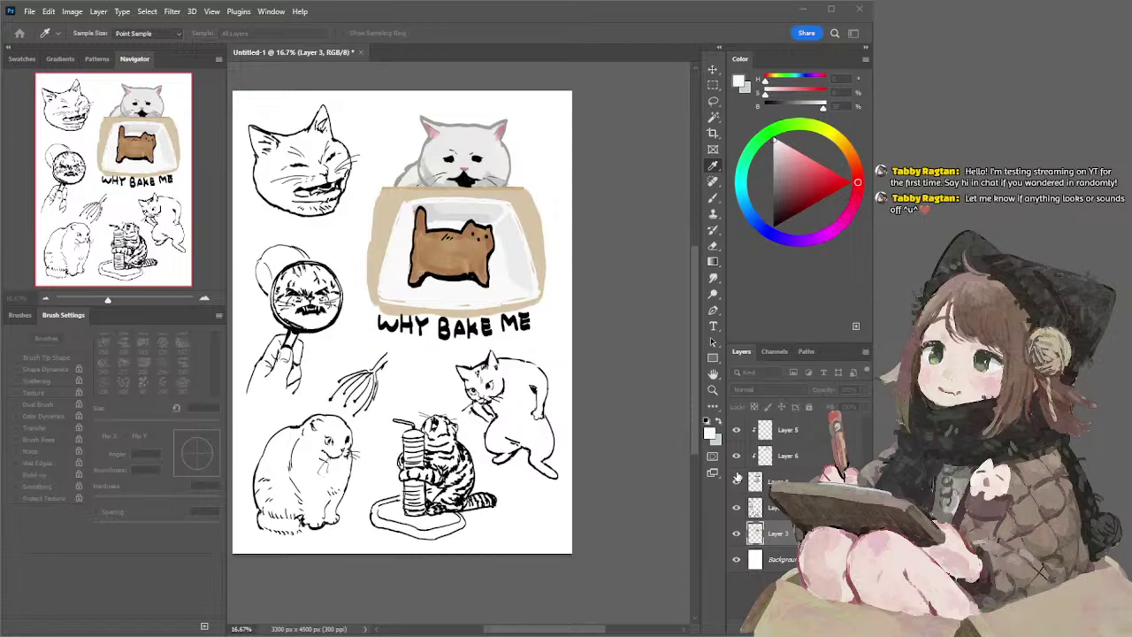
click(738, 477)
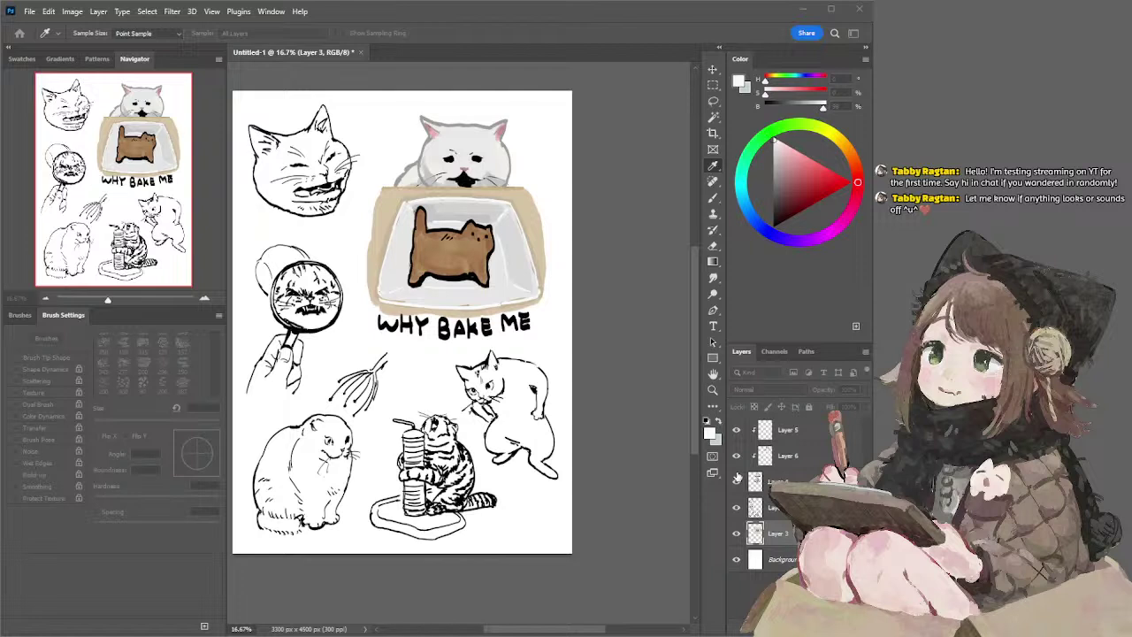
key(l)
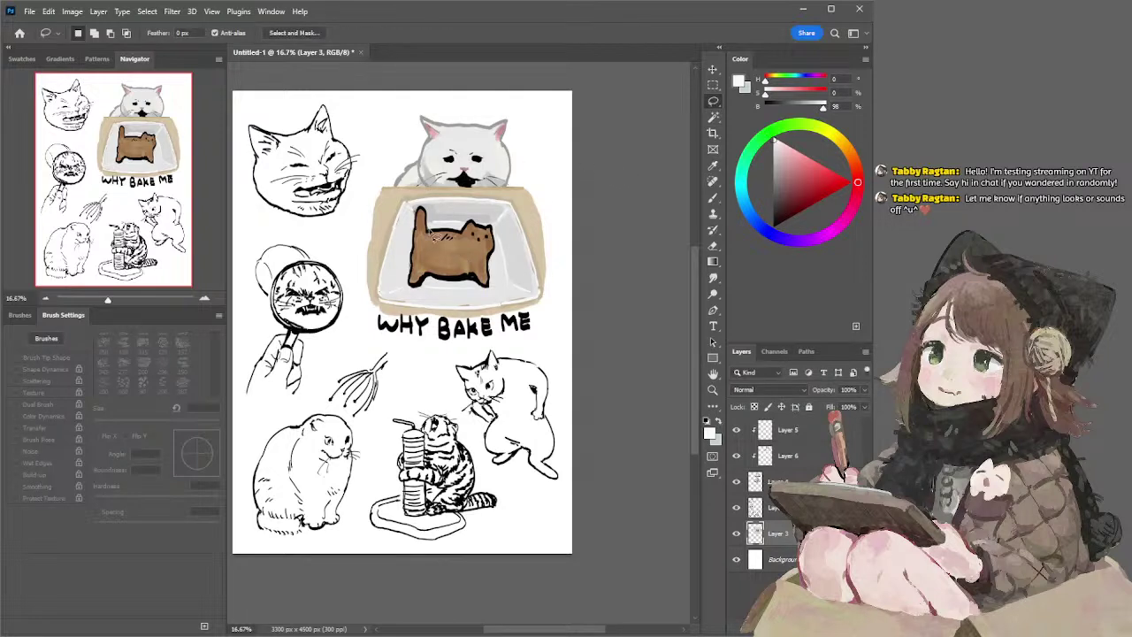
- Select the brown cat's fill on Layer 3 with Magic Wand tolerance 25 and adjust its colour with Hue/Saturation
click(714, 119)
click(470, 247)
click(304, 33)
text(25)
click(432, 241)
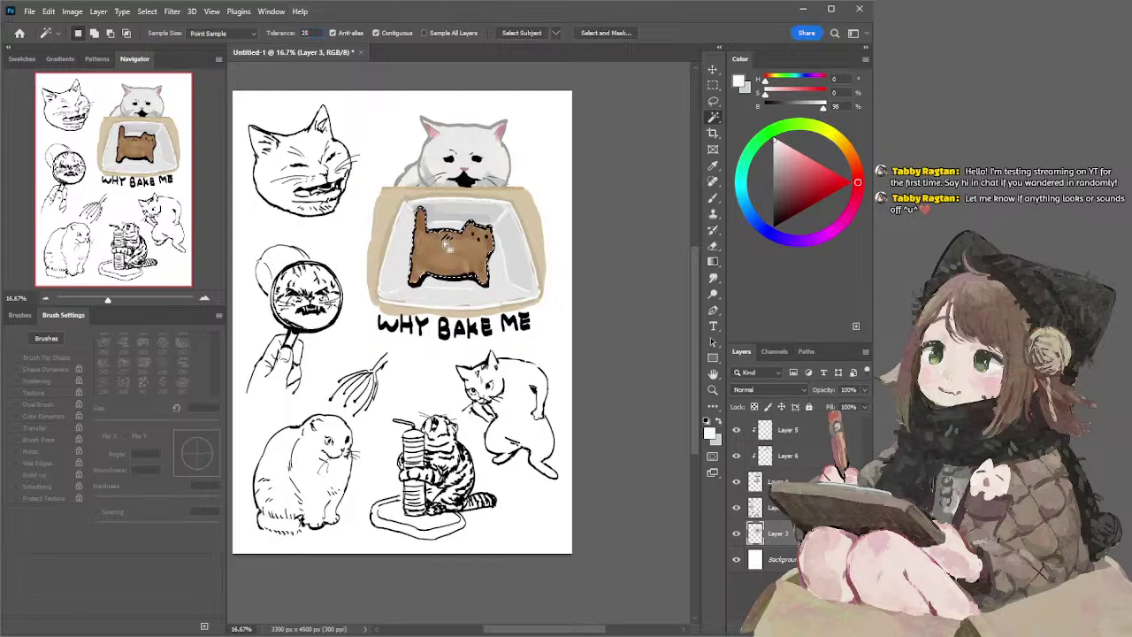
key(ctrl+d)
key(i)
drag(447, 236, 446, 235)
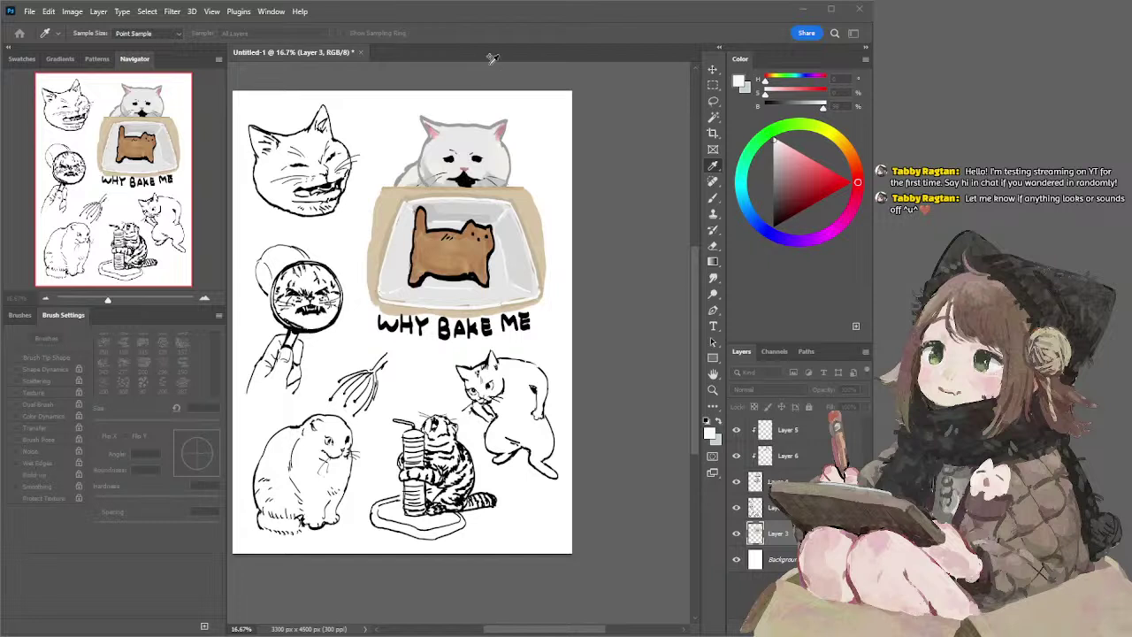
key(w)
key(l)
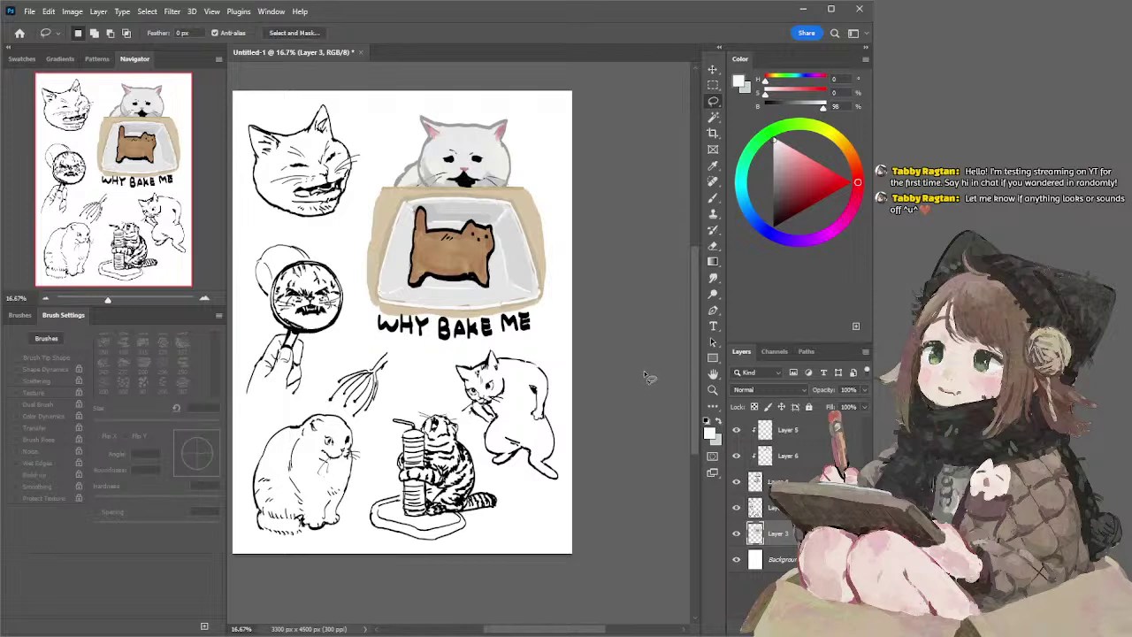
- Recolour the small cat's outline on Layer 6 in a darker shade of its brown fill with a 125 px brush
click(777, 433)
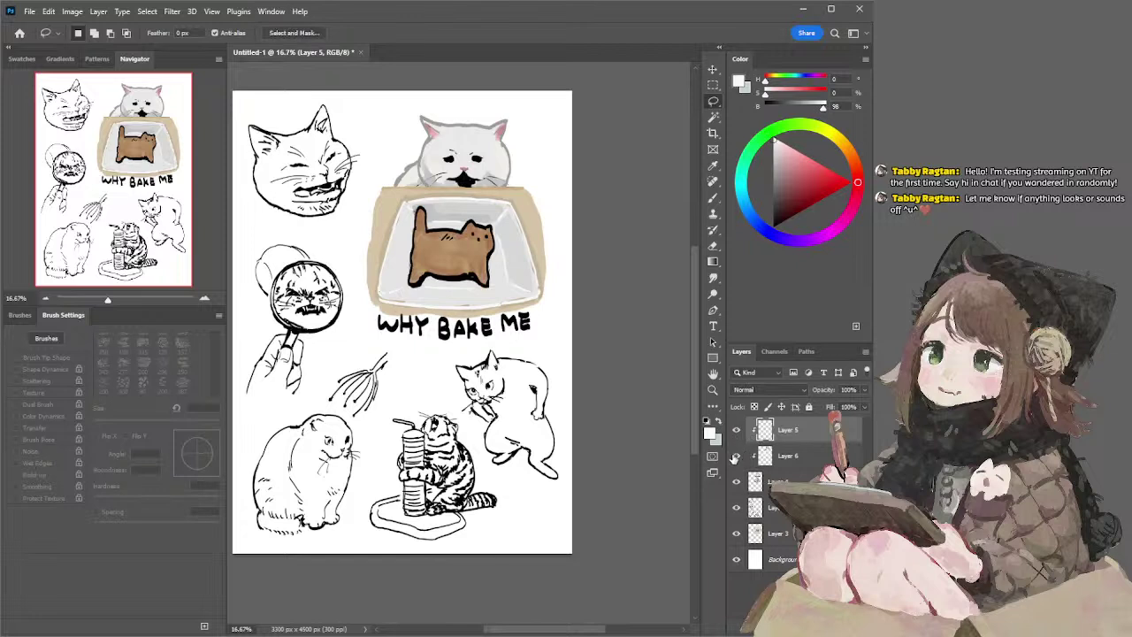
click(767, 456)
key(b)
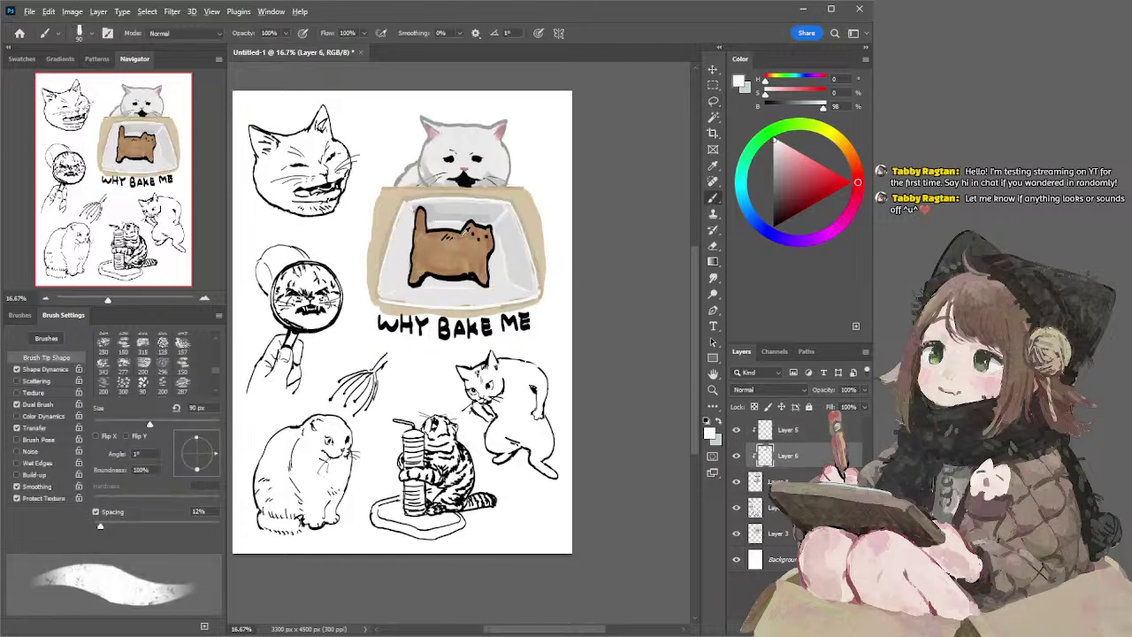
alt+click(465, 232)
click(798, 190)
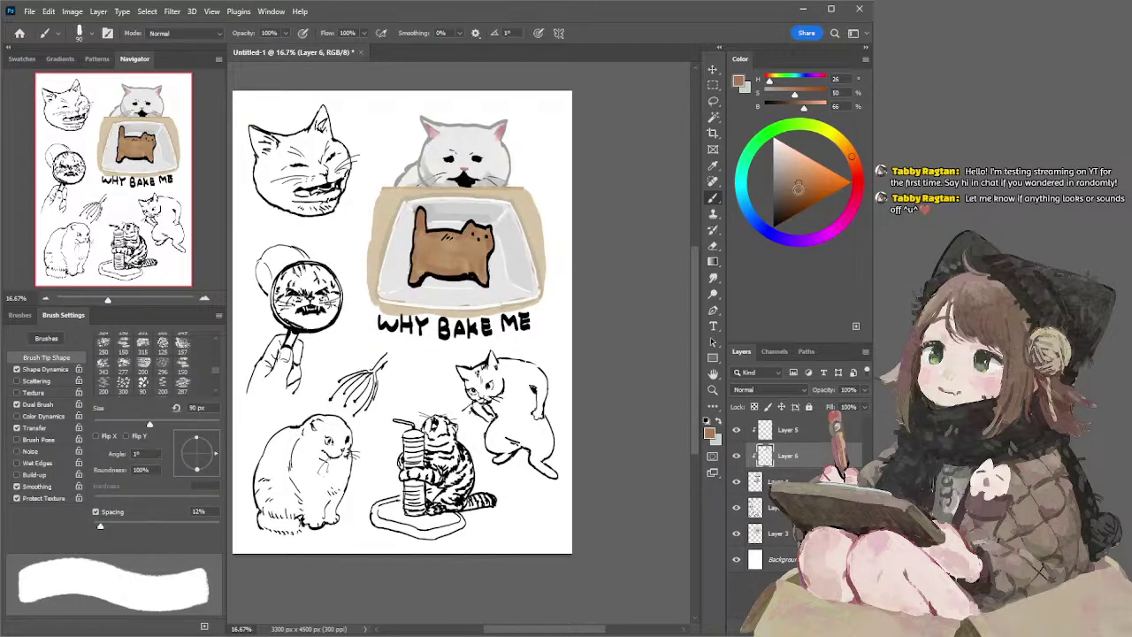
key(bracketright)
key(bracketright)
mouse_move(426, 214)
mouse_down()
mouse_move(490, 229)
mouse_move(476, 269)
mouse_move(490, 283)
mouse_move(422, 273)
mouse_move(446, 269)
mouse_move(409, 281)
mouse_move(417, 226)
mouse_move(411, 267)
mouse_move(415, 217)
mouse_up()
- Deepen parts of the small cat's outline with dark brown (H 26, S 71, B 45) and a 90 px brush
click(798, 201)
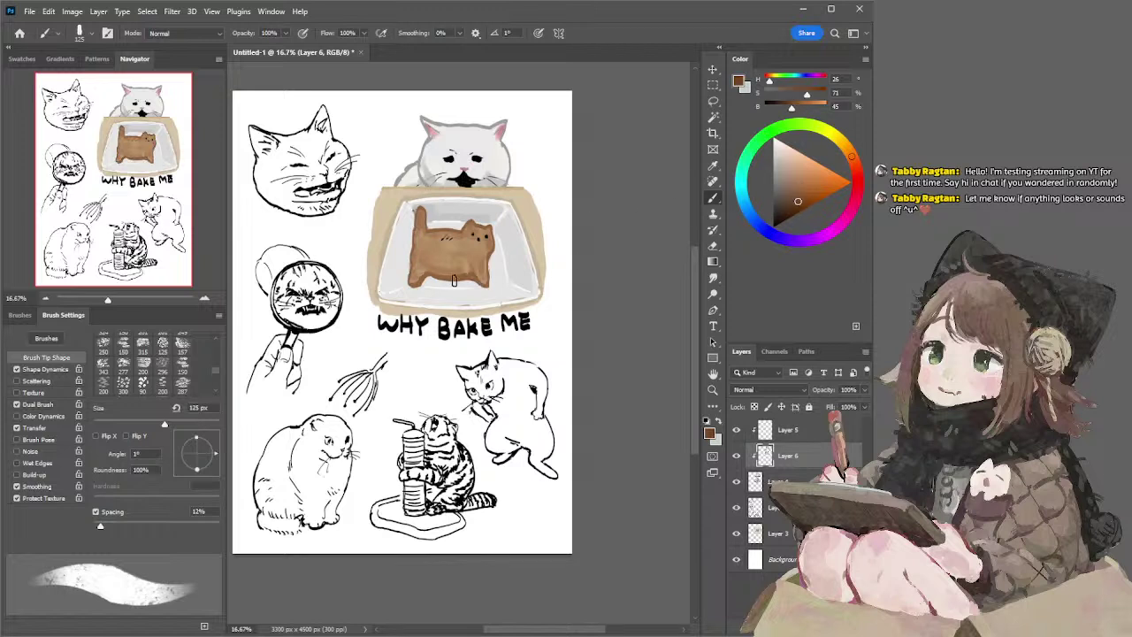
key(bracketleft)
key(bracketleft)
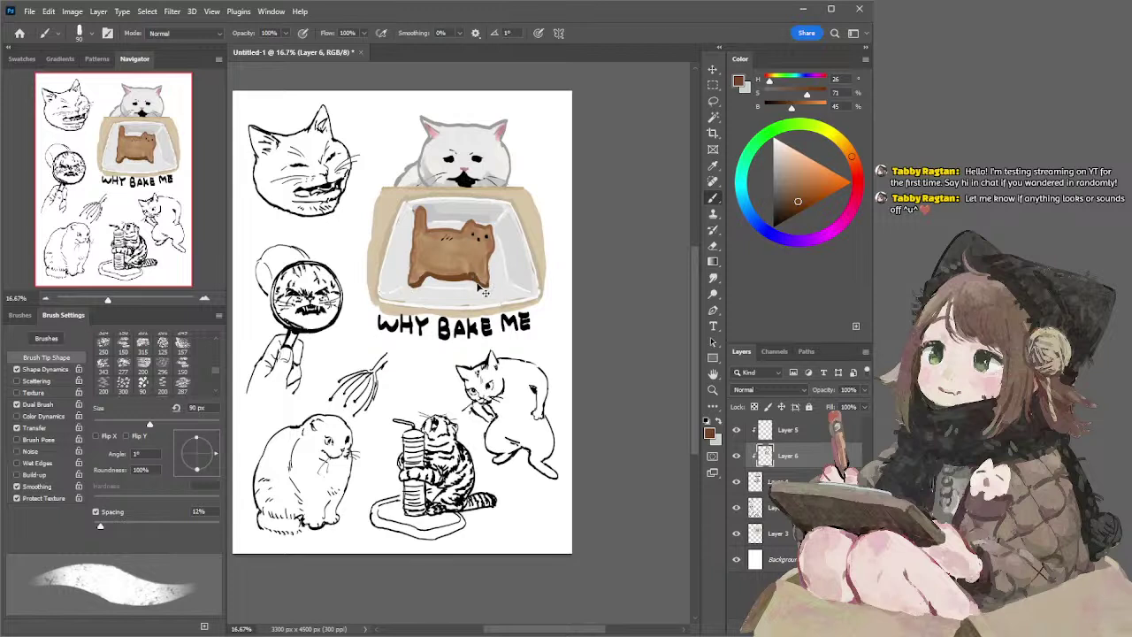
drag(420, 210, 427, 211)
- Soften the upper cat's black facial lines with dark grey (S 0, B 34), reducing the brush to 80 px
click(776, 433)
shift+click(761, 489)
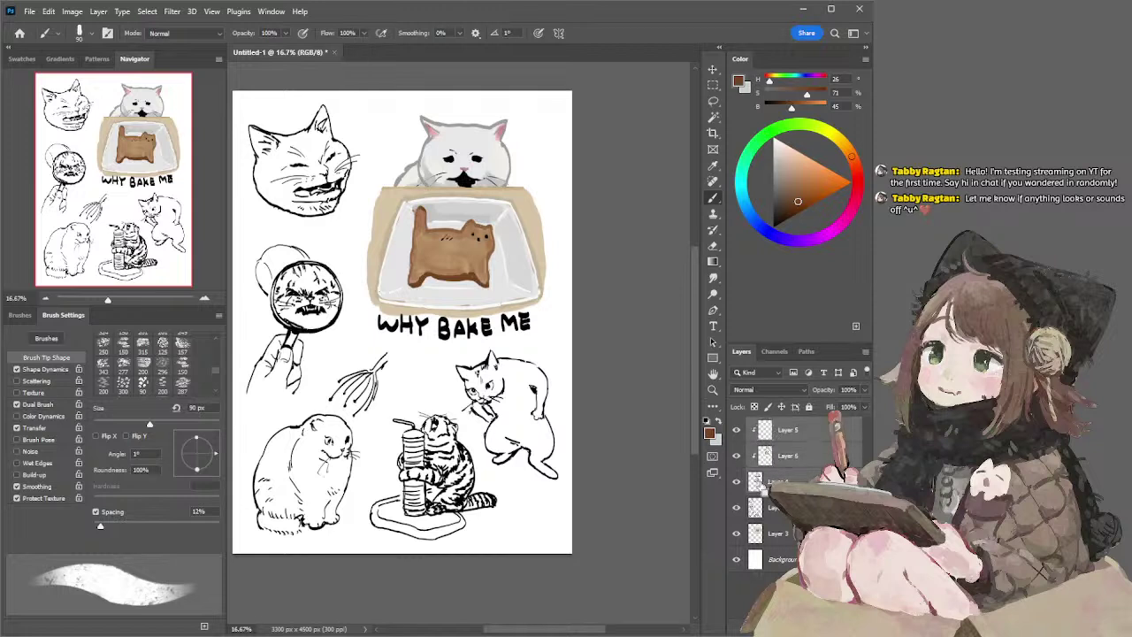
click(781, 434)
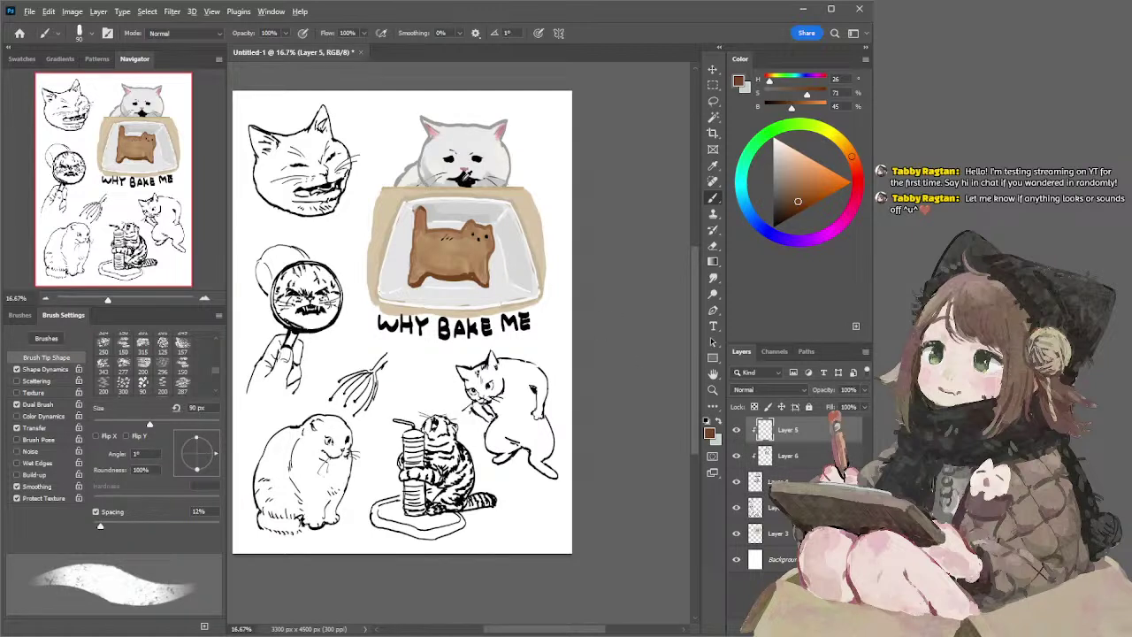
alt+click(457, 180)
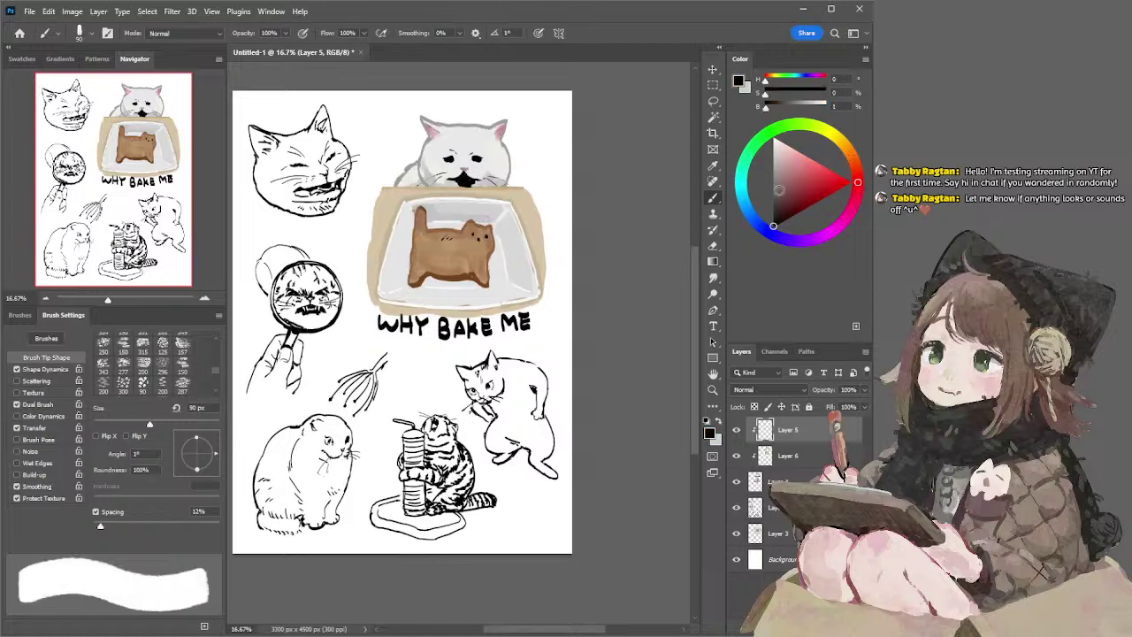
click(772, 213)
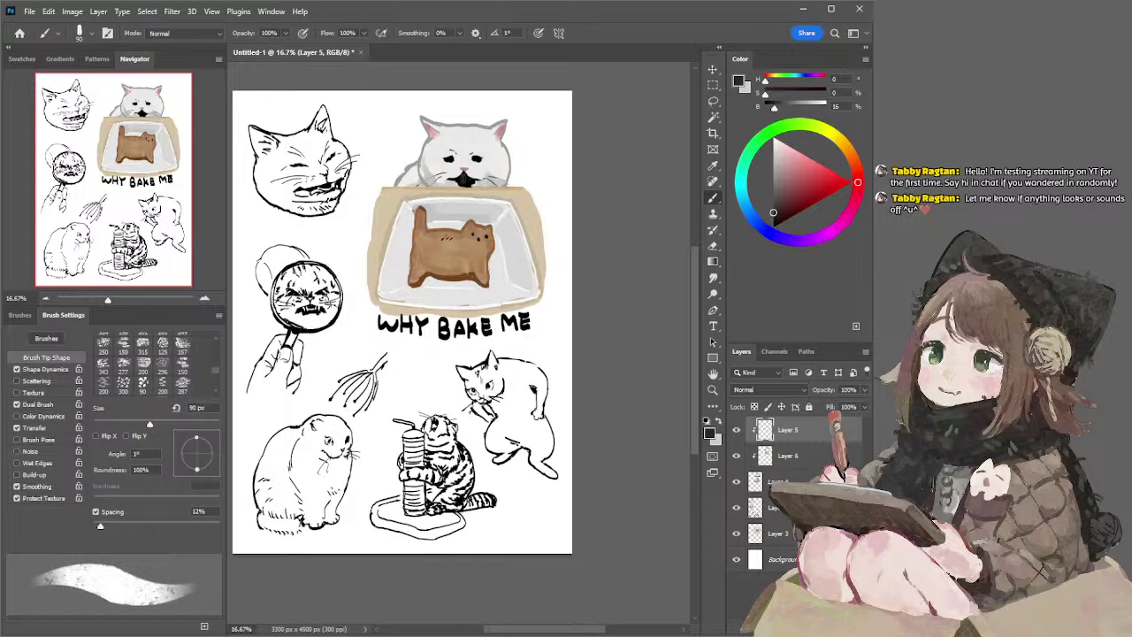
click(772, 196)
key(bracketleft)
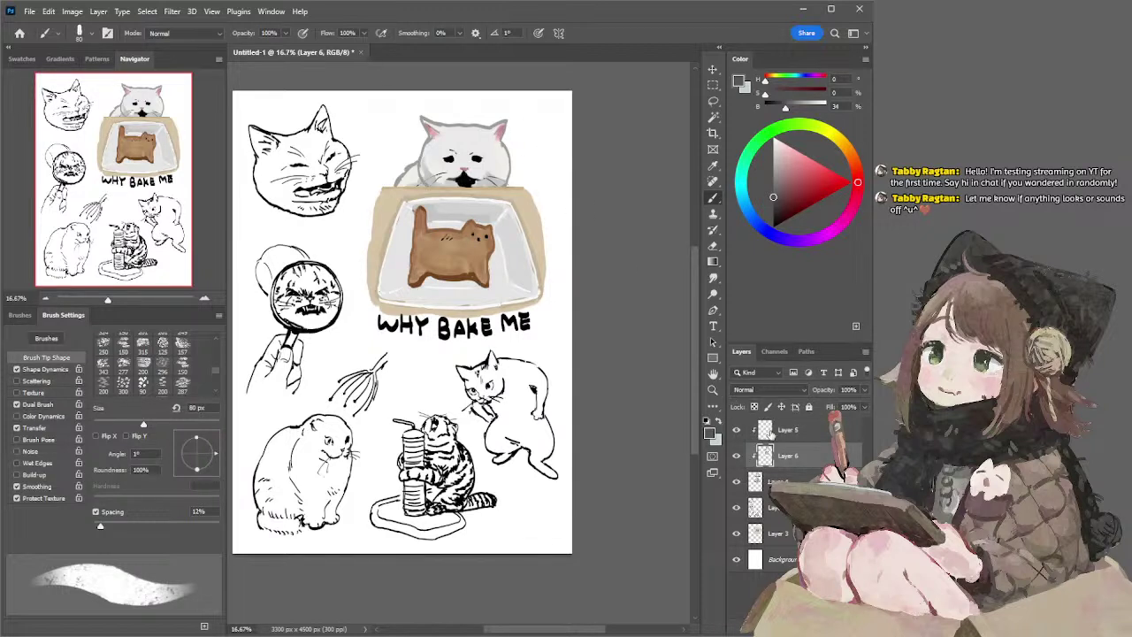
- Tint the upper cat's ear lines pink (H 357, S 41, B 81) on Layer 5 and sample the outline grey (B 61)
alt+click(506, 122)
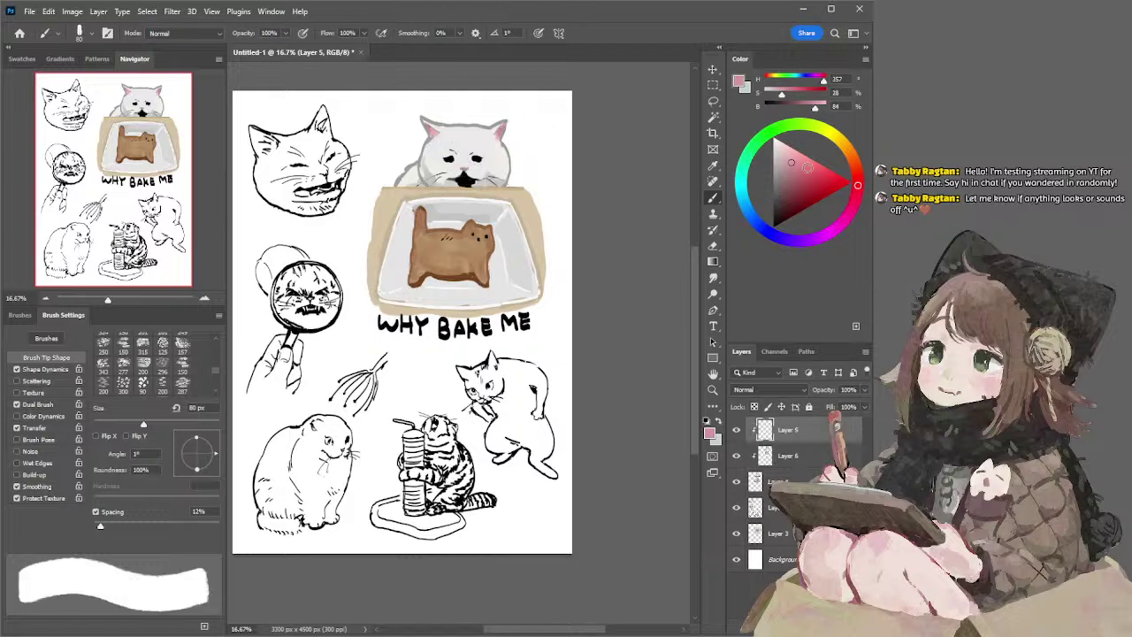
alt+click(504, 132)
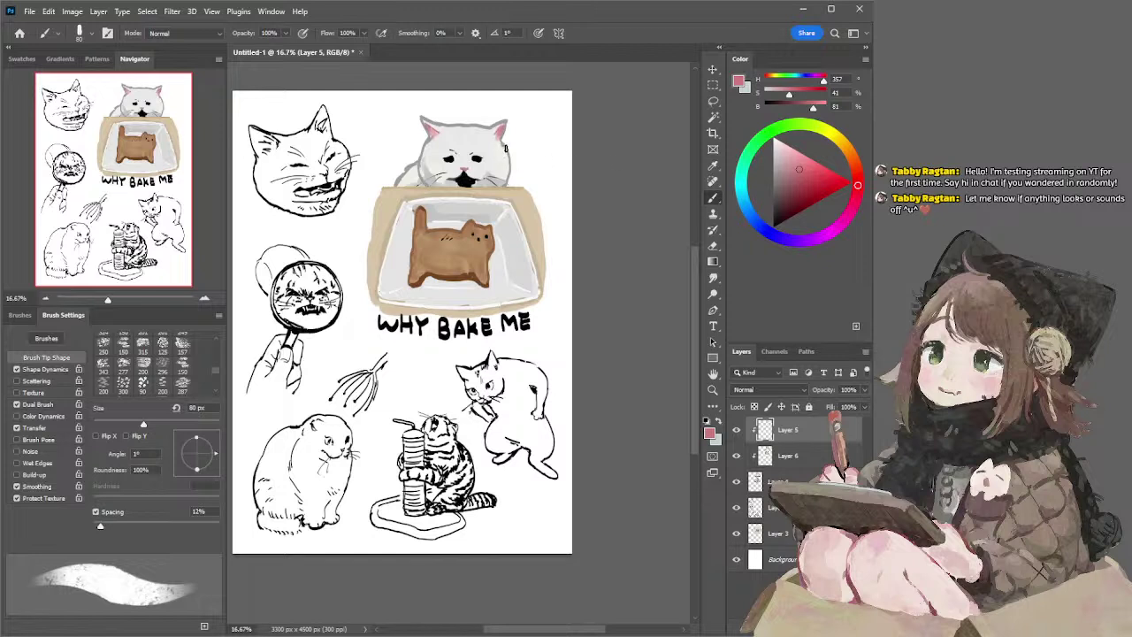
alt+click(500, 153)
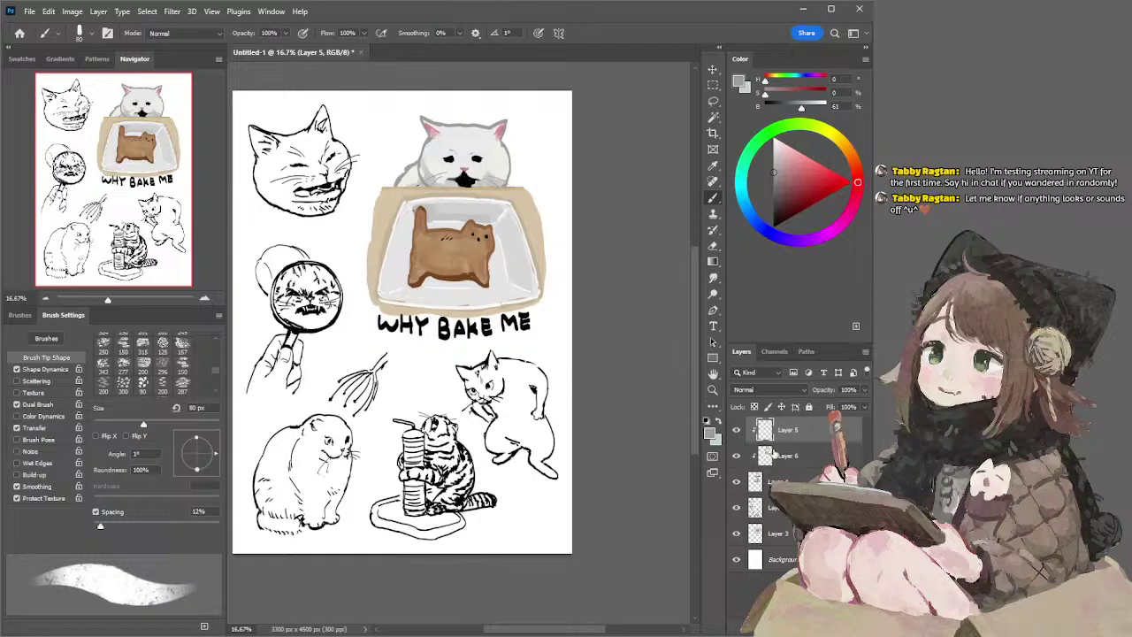
- Shade the upper cat's lower face on Layer 3 with sampled greys, ending with a 125 px brush
key(bracketright)
key(bracketright)
key(bracketright)
key(bracketright)
key(bracketleft)
key(bracketleft)
key(bracketleft)
key(bracketright)
key(bracketright)
key(bracketright)
key(bracketright)
click(748, 537)
alt+click(484, 181)
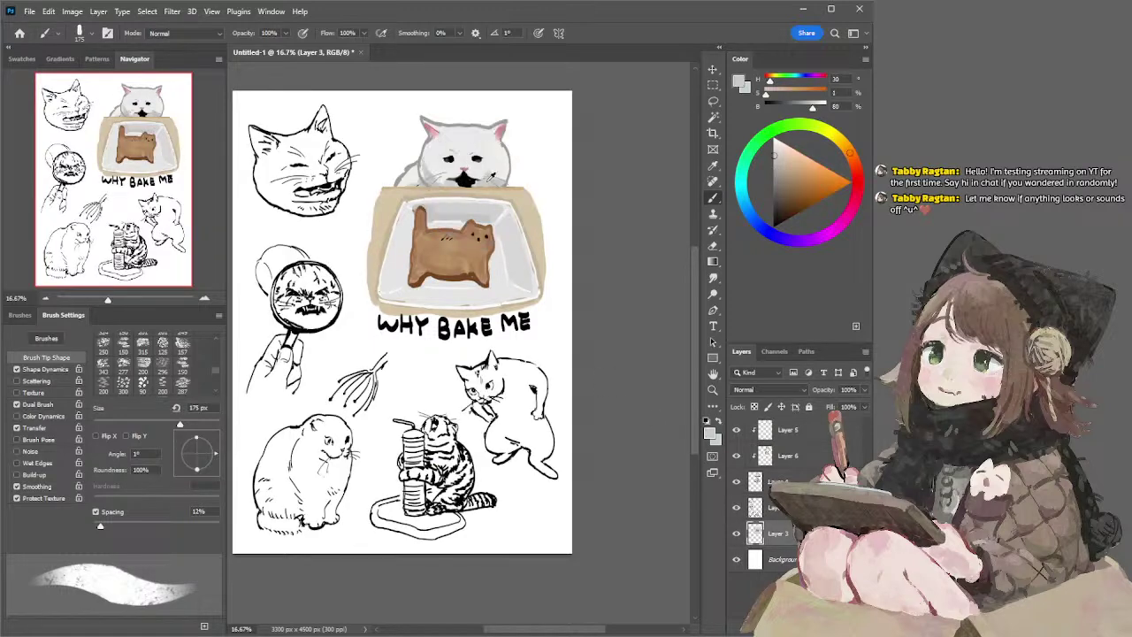
key(bracketleft)
key(bracketleft)
key(bracketleft)
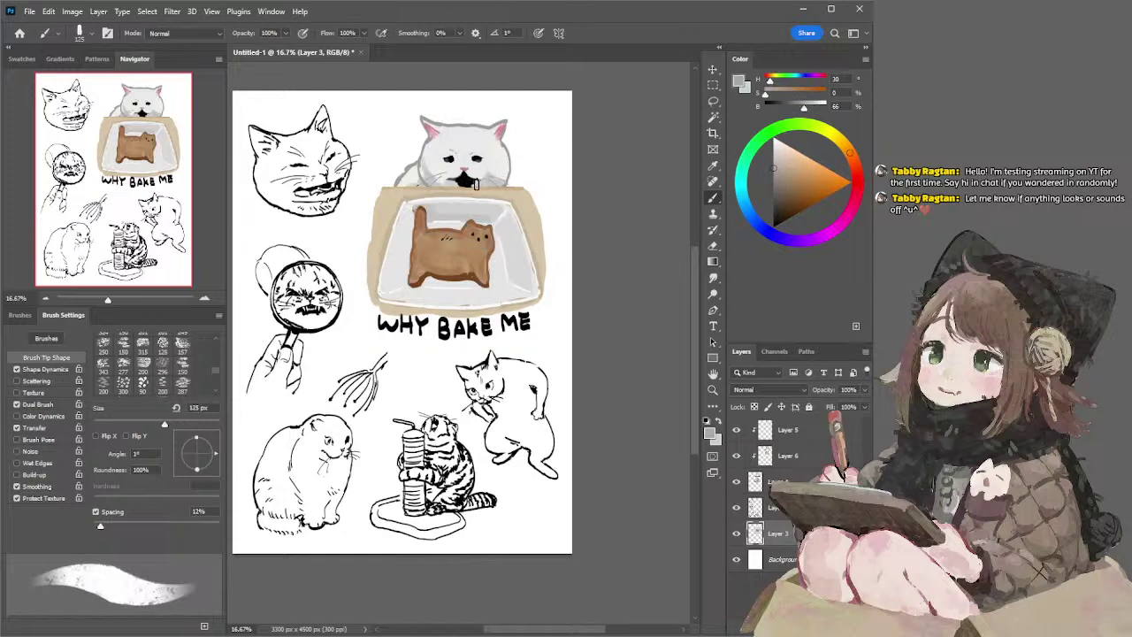
- Refine the upper cat's shading with darker grey (B 55) near the mouth and light grey (B 91) on the forehead, using a 50 px brush
alt+click(486, 187)
key(bracketleft)
key(bracketleft)
key(bracketleft)
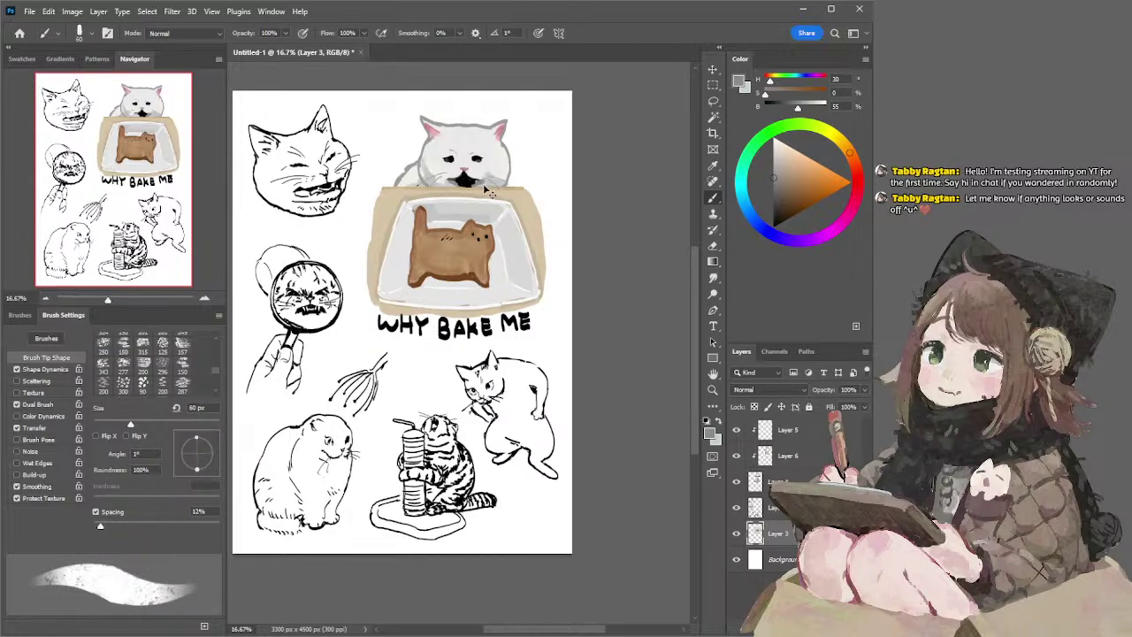
key(bracketleft)
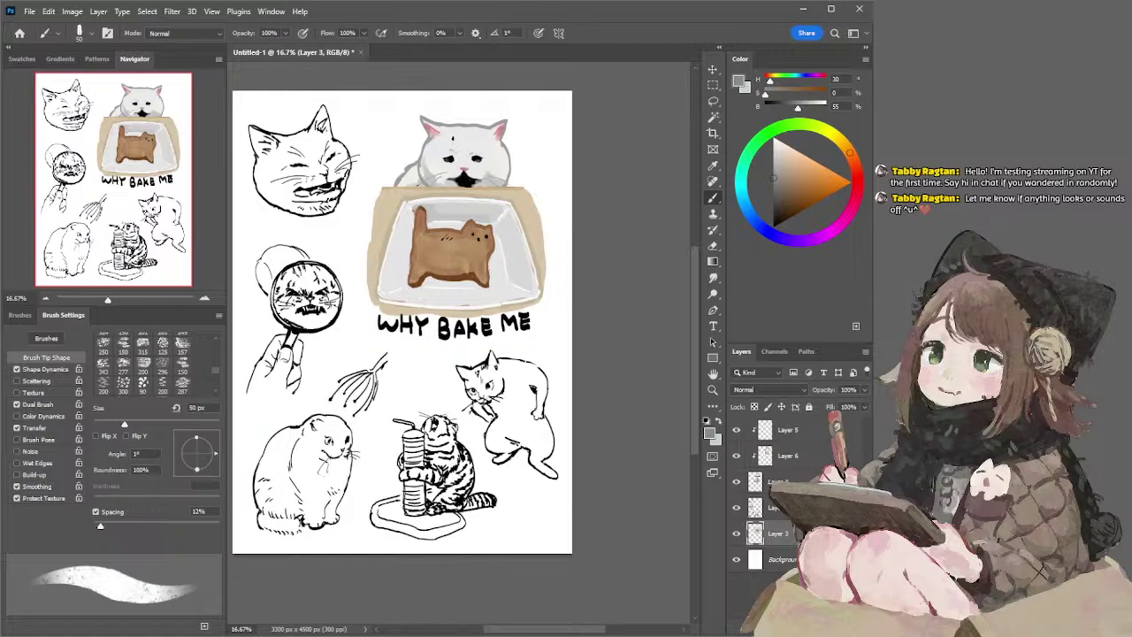
alt+click(457, 134)
drag(448, 143, 441, 133)
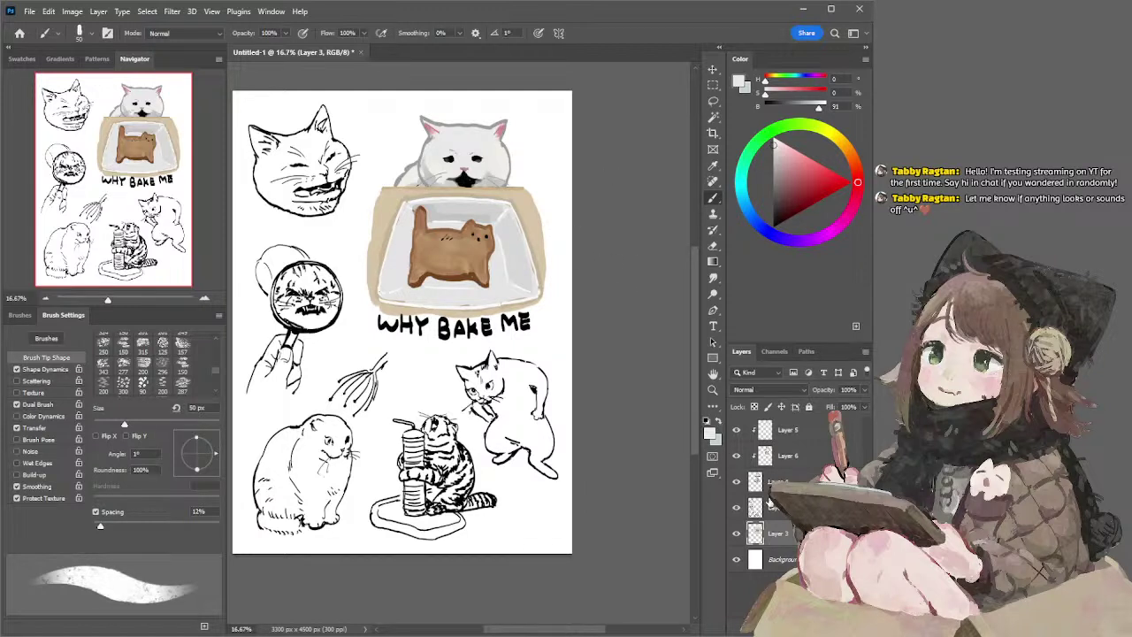
- Move Layer 2 below Layer 3 and merge all the "WHY BAKE ME" layers from Layer 3 to Layer 5
click(768, 431)
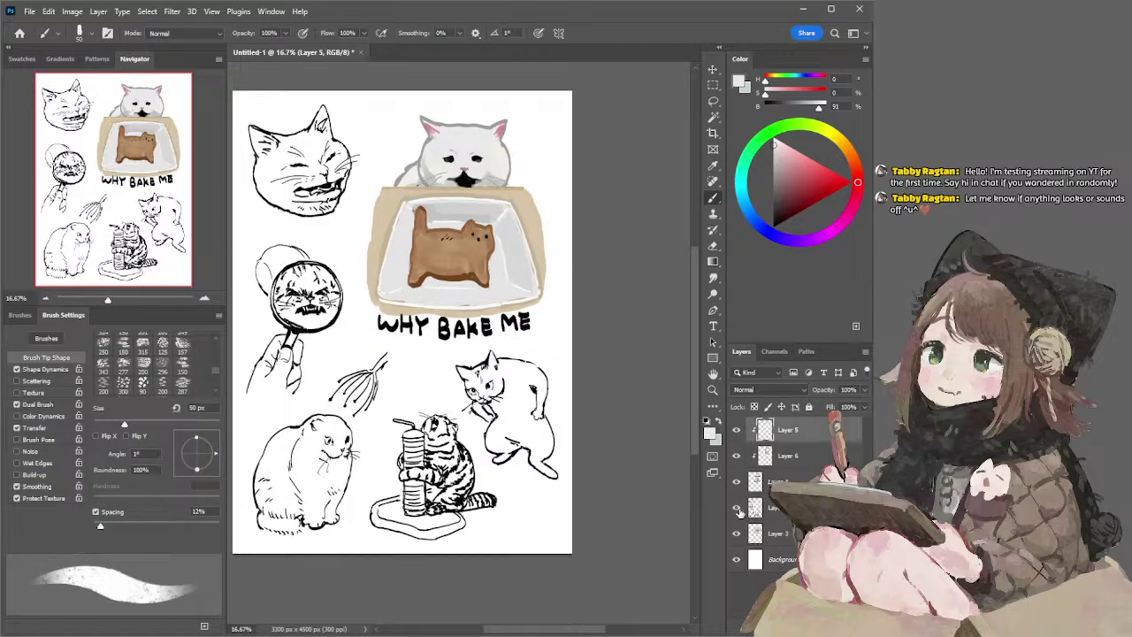
click(736, 508)
click(737, 508)
mouse_move(763, 511)
mouse_down()
mouse_move(766, 539)
mouse_move(752, 547)
mouse_up()
click(768, 509)
shift+click(782, 430)
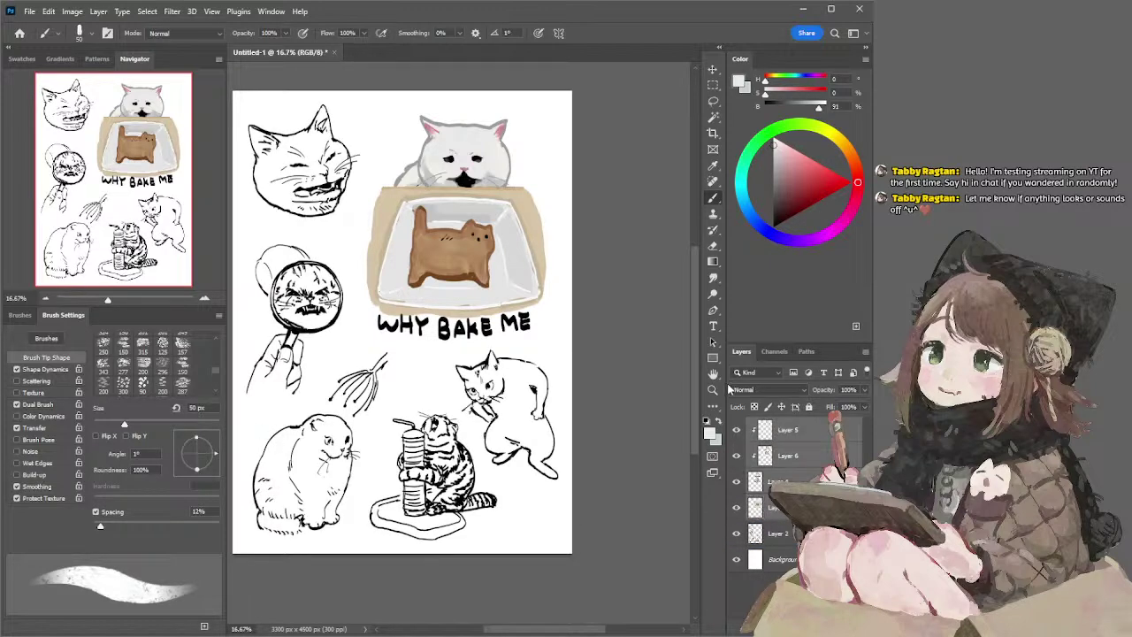
key(ctrl+e)
- Paint over the upper cat's forehead beside its left ear on Layer 5 with sampled light grey (B 91), using a brush of about 80 px
alt+click(452, 136)
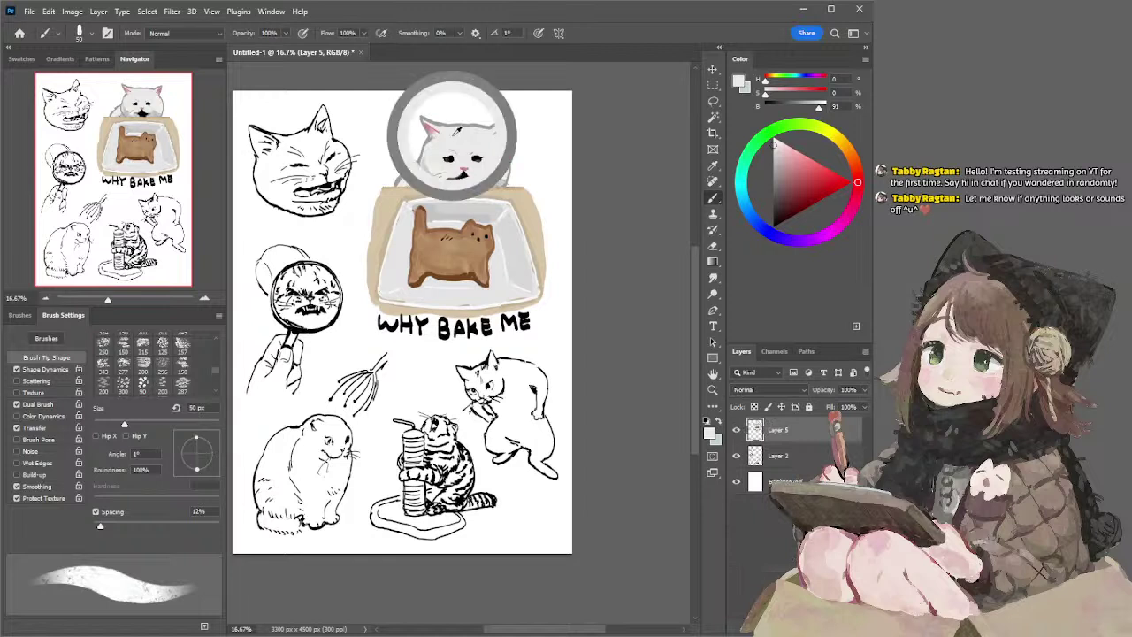
key(])
key(])
key(])
key([)
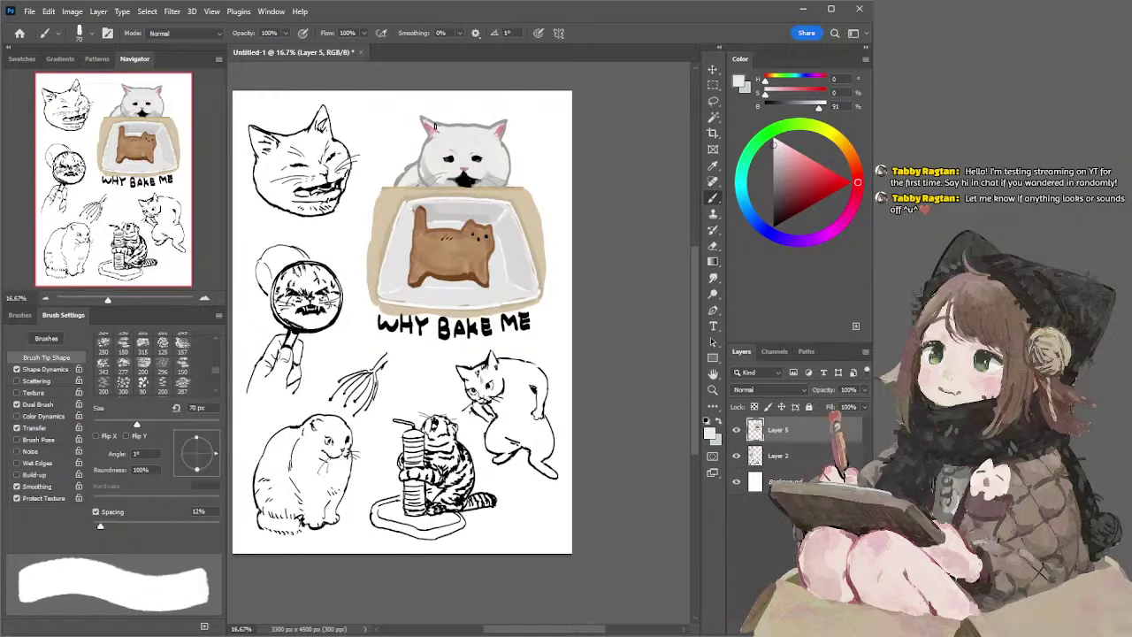
drag(457, 130, 455, 139)
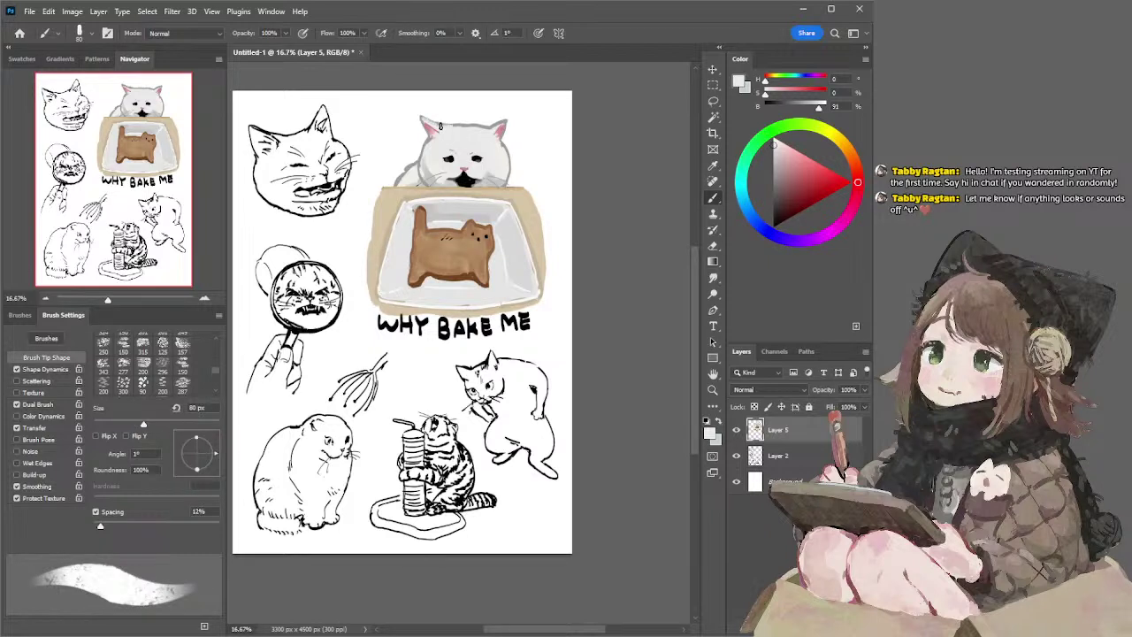
- Touch up the insides of both of the upper cat's ears with sampled darker pink (B 79) and lighter pink (B 91), using a 70 px brush
key(bracketright)
key(bracketleft)
key(bracketleft)
alt+click(433, 118)
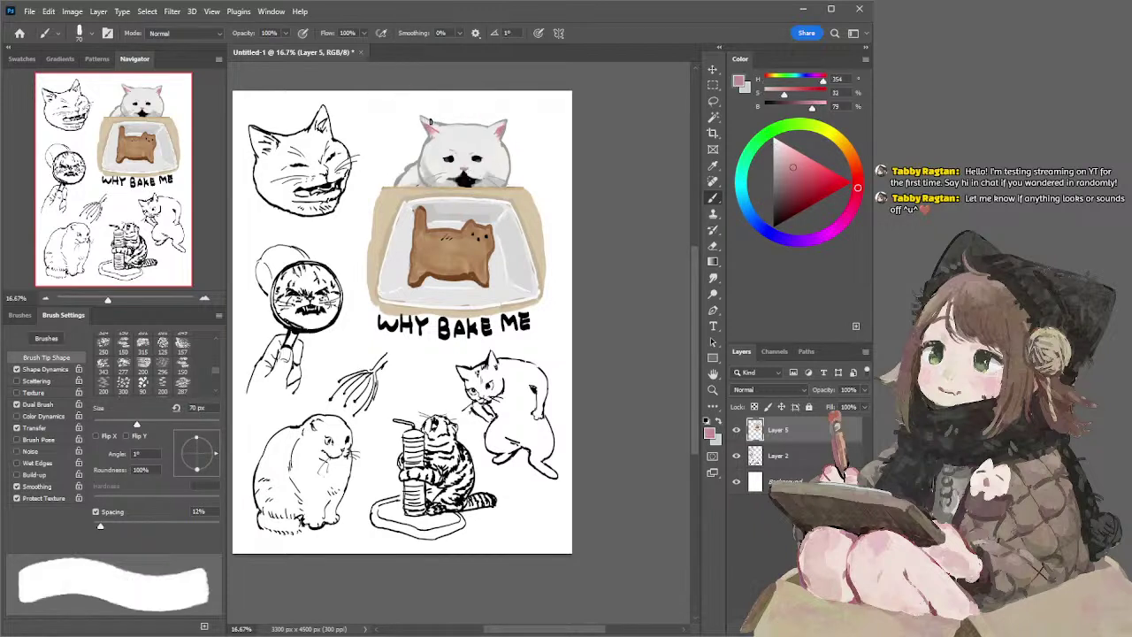
drag(421, 118, 432, 127)
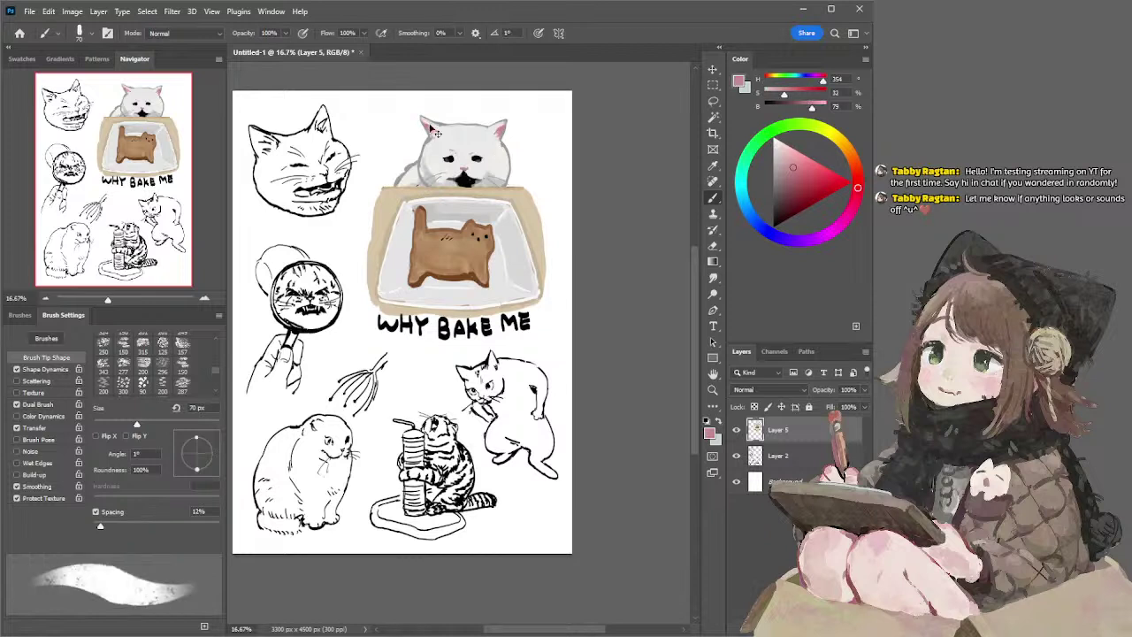
alt+click(430, 118)
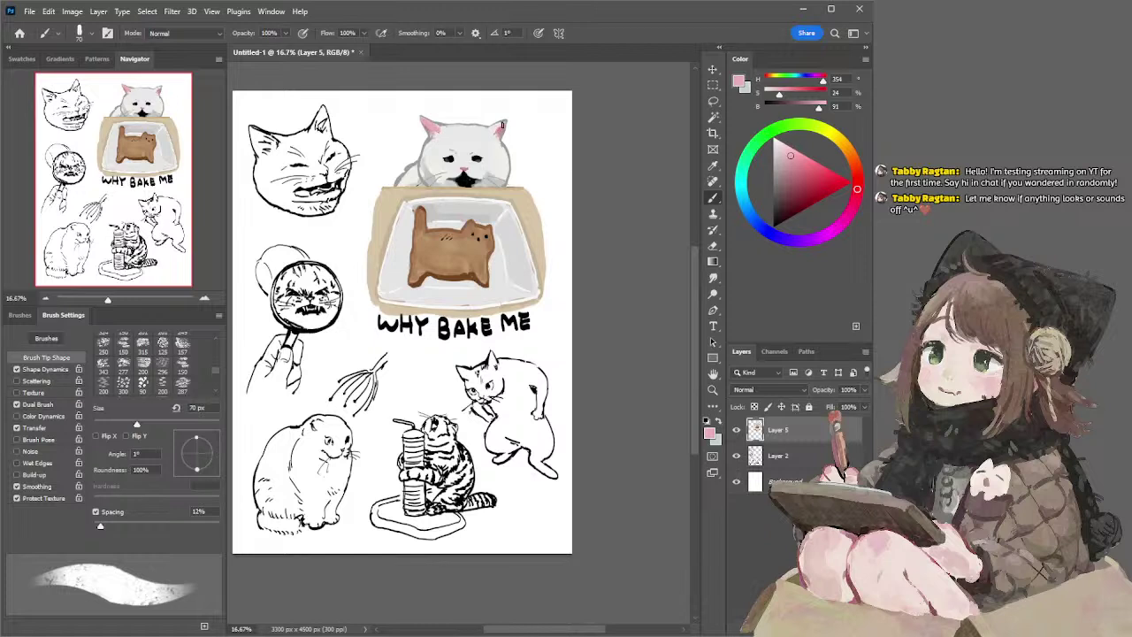
drag(502, 125, 492, 130)
- Refine the base of the upper cat's left ear with sampled outline grey (B 61) and pink (S 27, B 89)
alt+click(434, 142)
alt+click(430, 137)
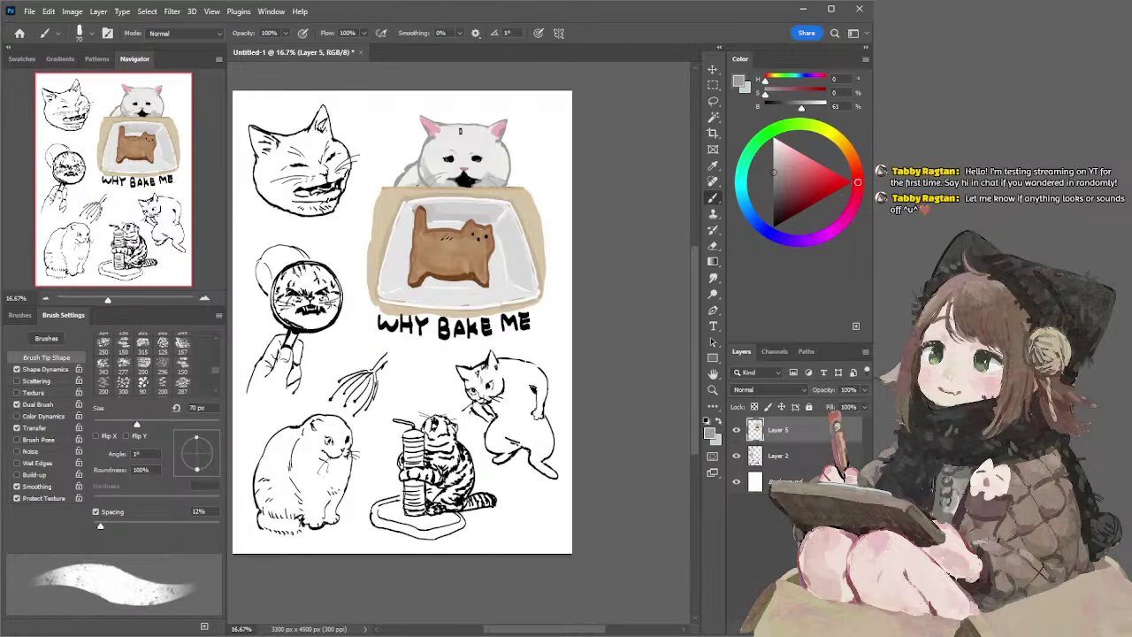
alt+click(432, 123)
click(792, 158)
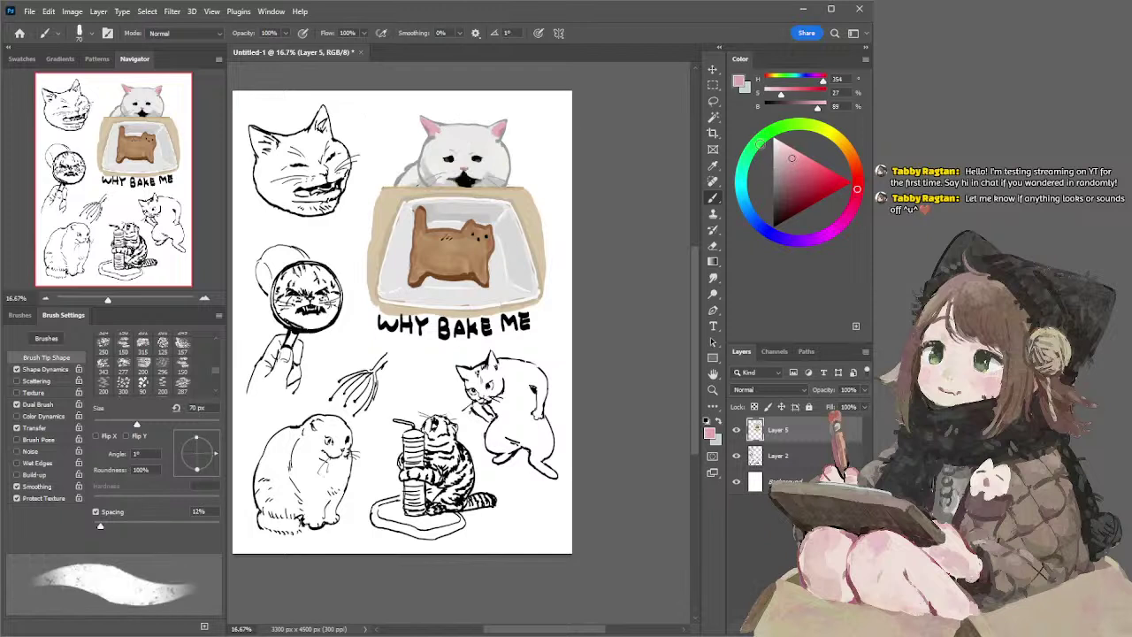
drag(441, 129, 445, 134)
- Blend the upper cat's brow and head edges with sampled greys (B 61, 80 and 91), enlarging the brush to 90 px
alt+click(433, 136)
key(bracketright)
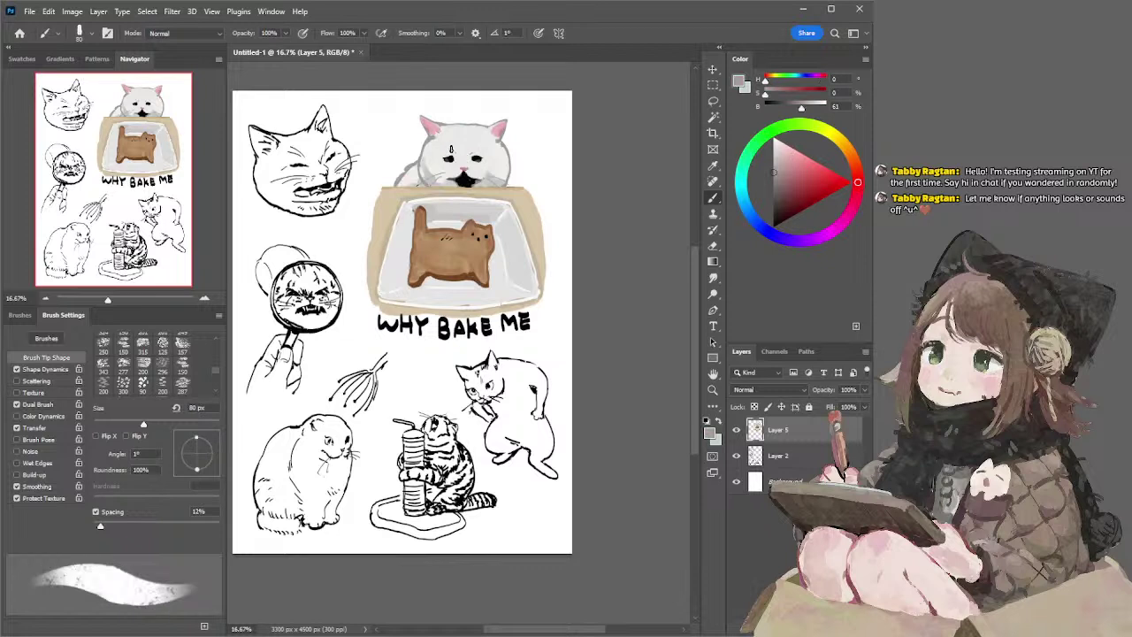
alt+click(456, 150)
alt+click(429, 149)
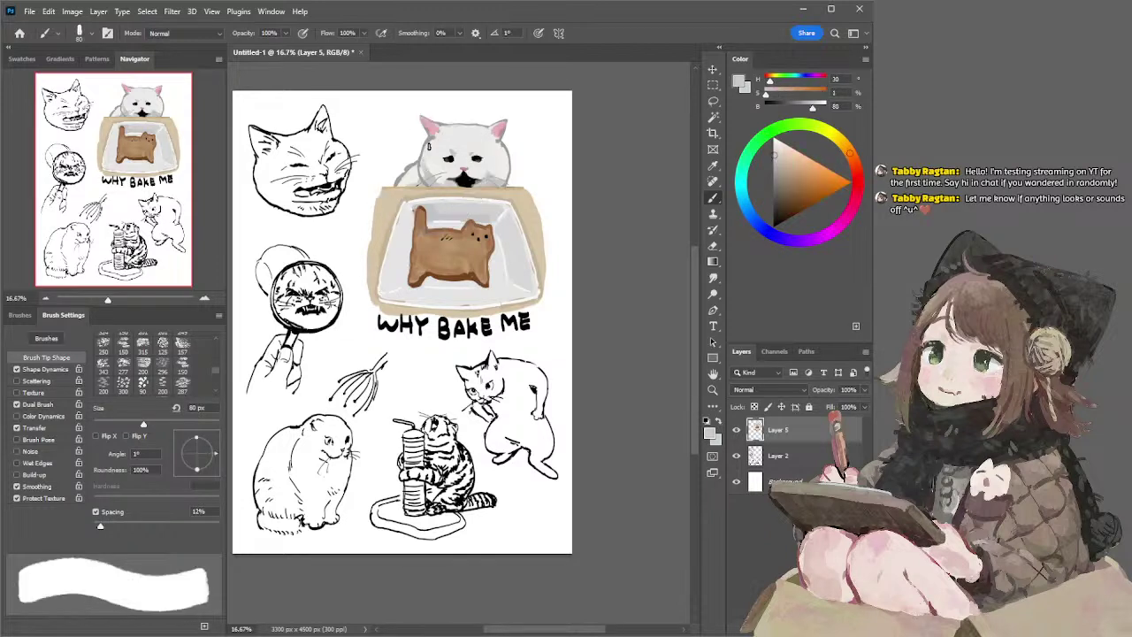
key(bracketleft)
key(bracketleft)
key(bracketright)
key(bracketright)
key(bracketright)
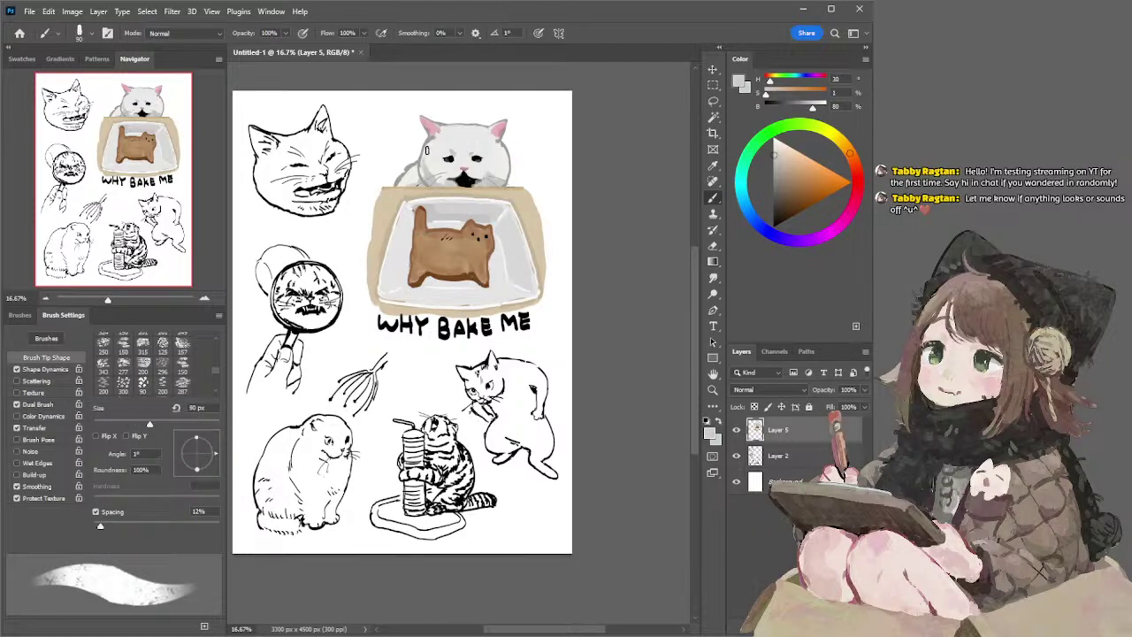
alt+click(433, 141)
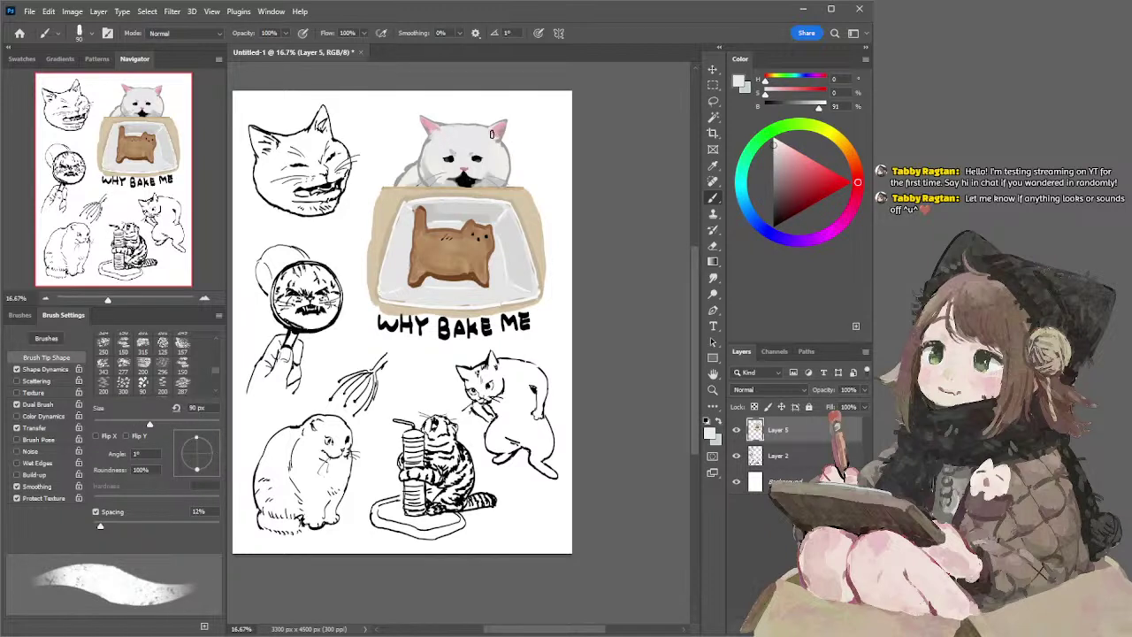
- Repaint the upper cat's left eye in sampled near-black (B 1) with a 35 px brush
key(bracketleft)
key(bracketleft)
key(bracketleft)
key(bracketleft)
key(bracketleft)
key(bracketleft)
key(bracketleft)
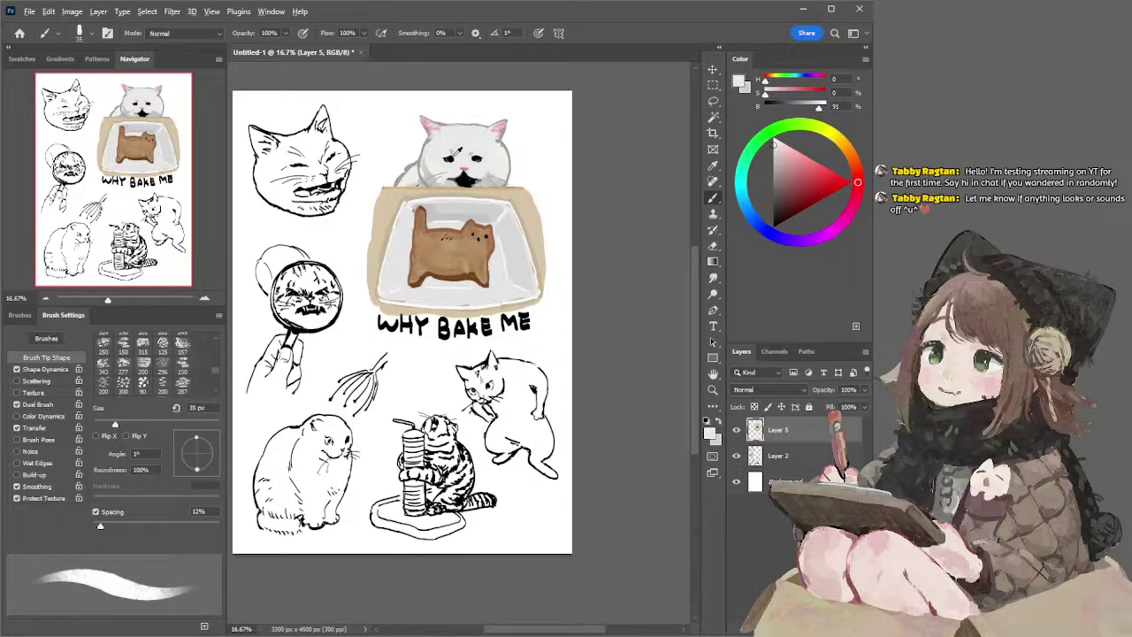
alt+click(450, 158)
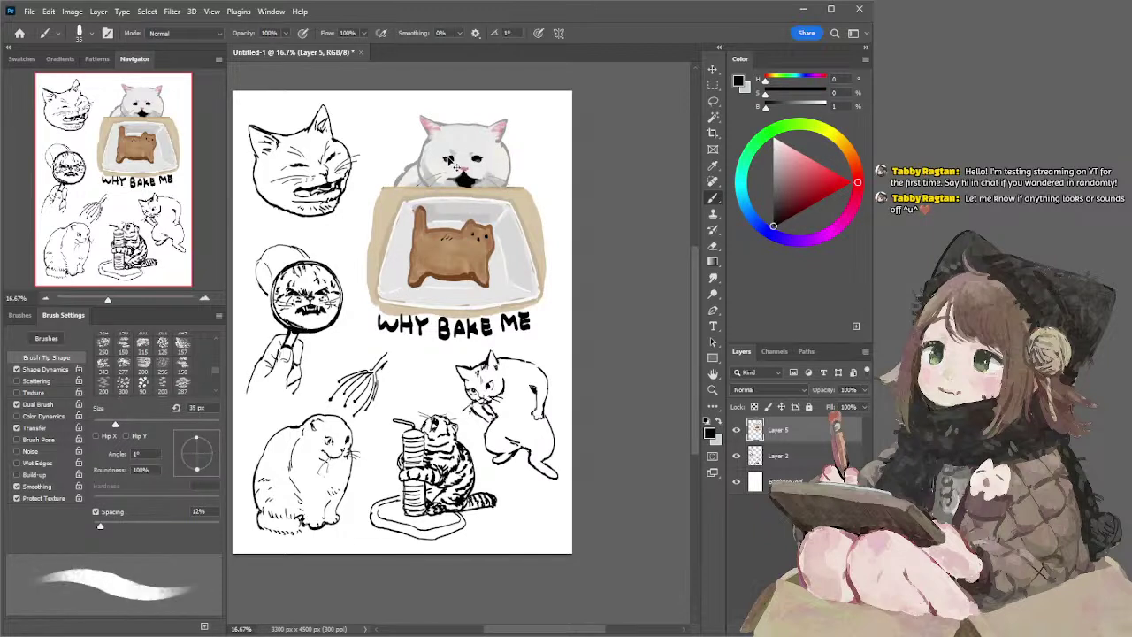
drag(446, 158, 455, 160)
- Add light grey (B 91) highlights to both of the upper cat's eyes with a 20 px brush
alt+click(465, 138)
key(bracketleft)
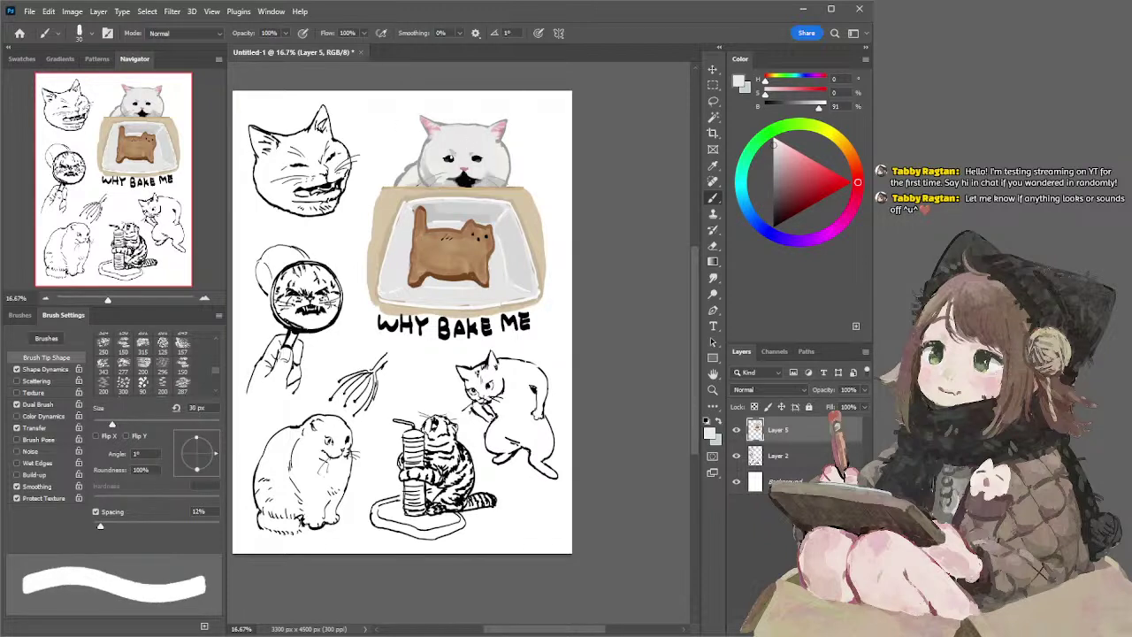
key(bracketleft)
key(bracketleft)
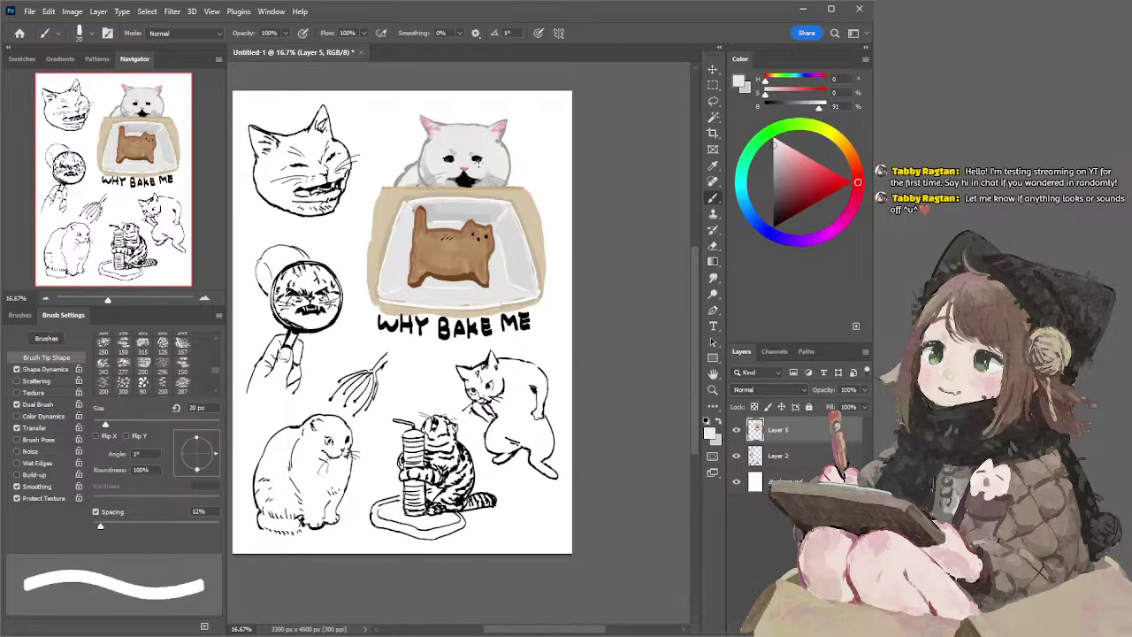
click(475, 160)
click(449, 158)
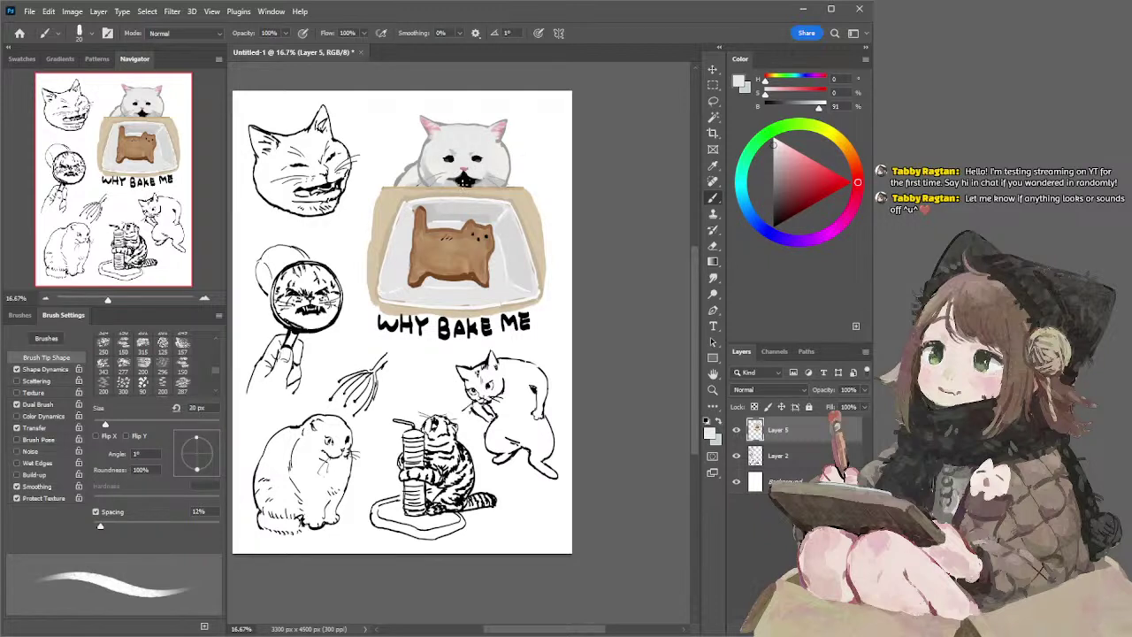
- Touch up the upper cat's mouth and muzzle with near-black, grey (B 55) and sampled off-whites (B 92 and 94), ending with a 30 px brush
key(d)
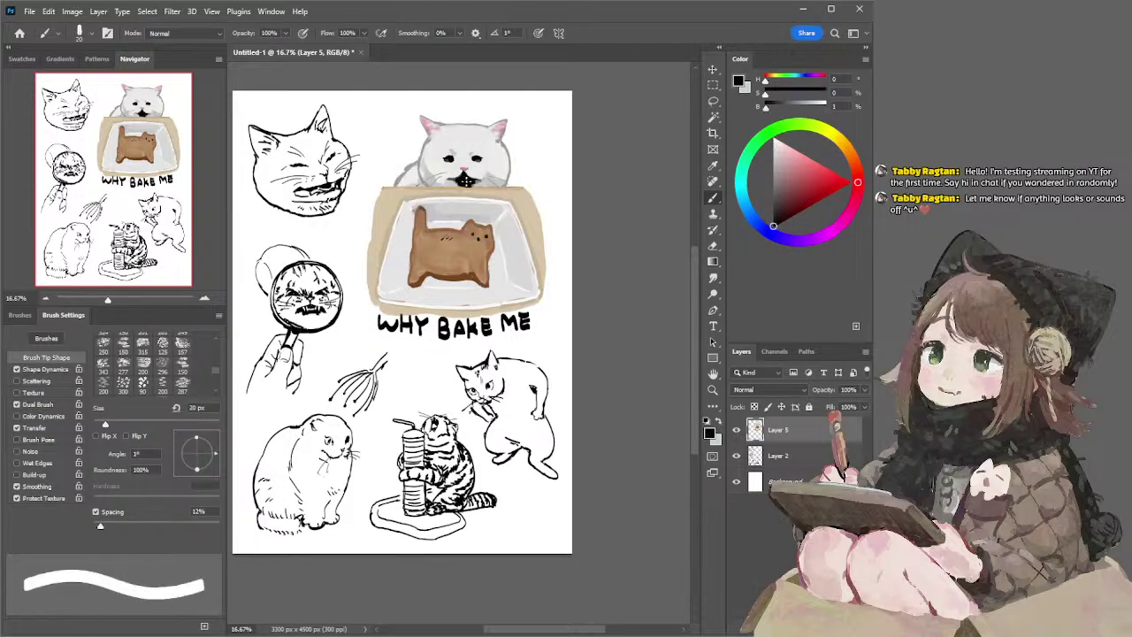
alt+click(465, 181)
key(bracketright)
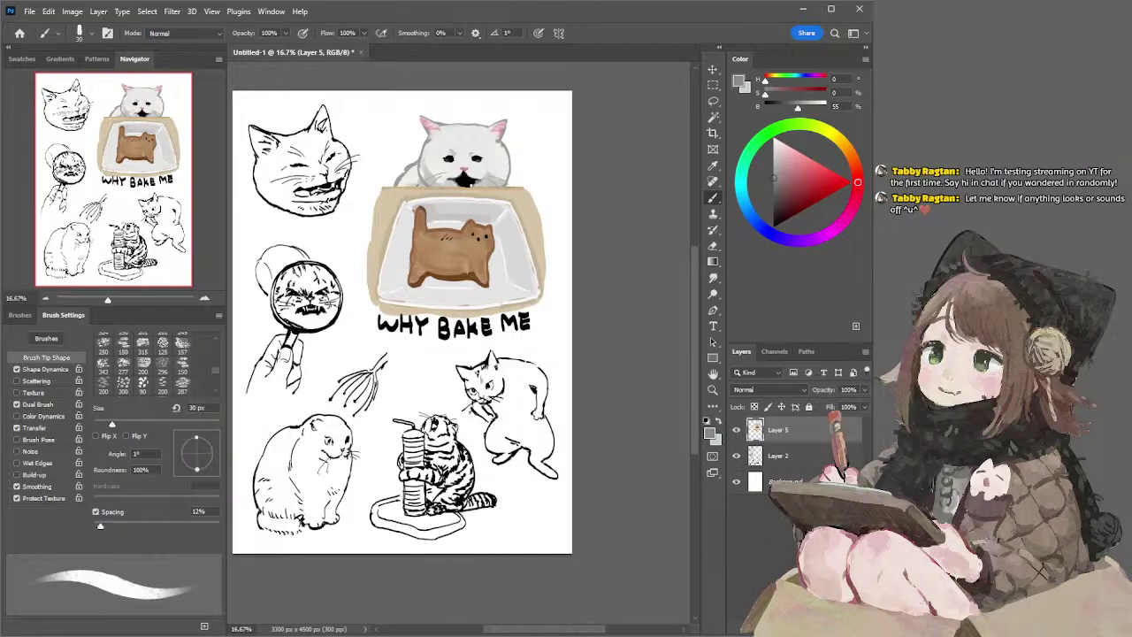
alt+click(480, 166)
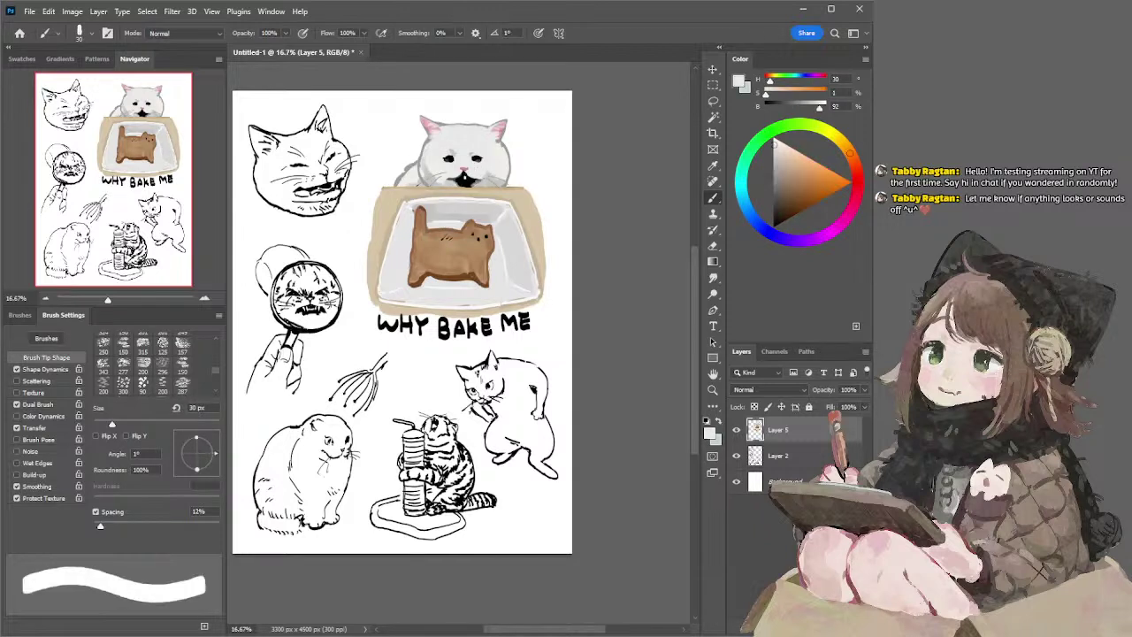
alt+click(455, 172)
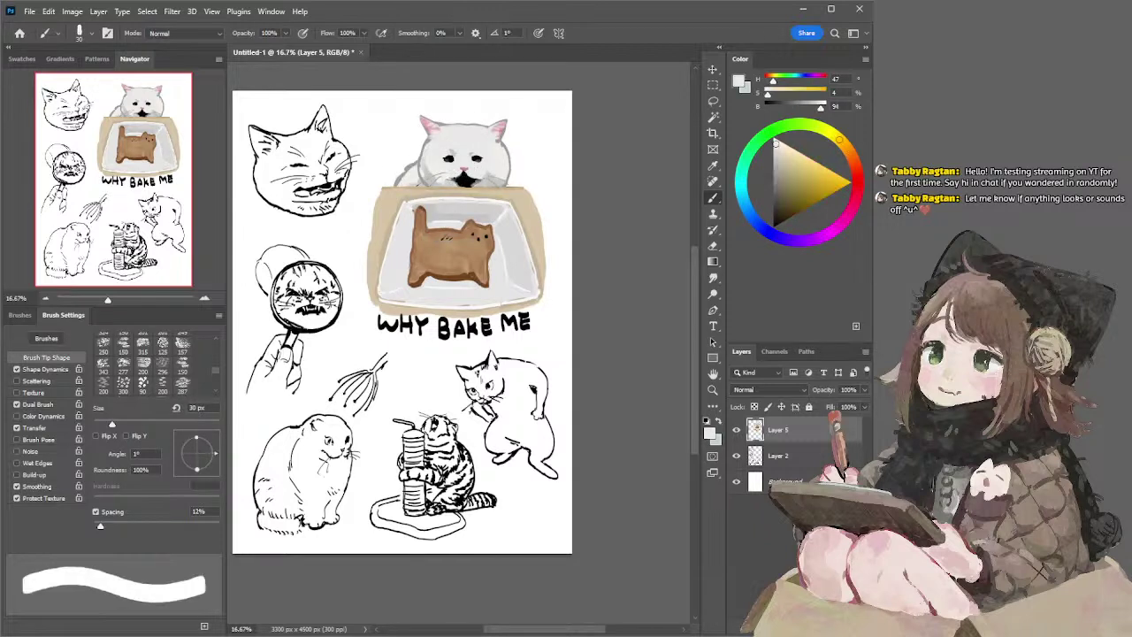
drag(450, 177, 448, 184)
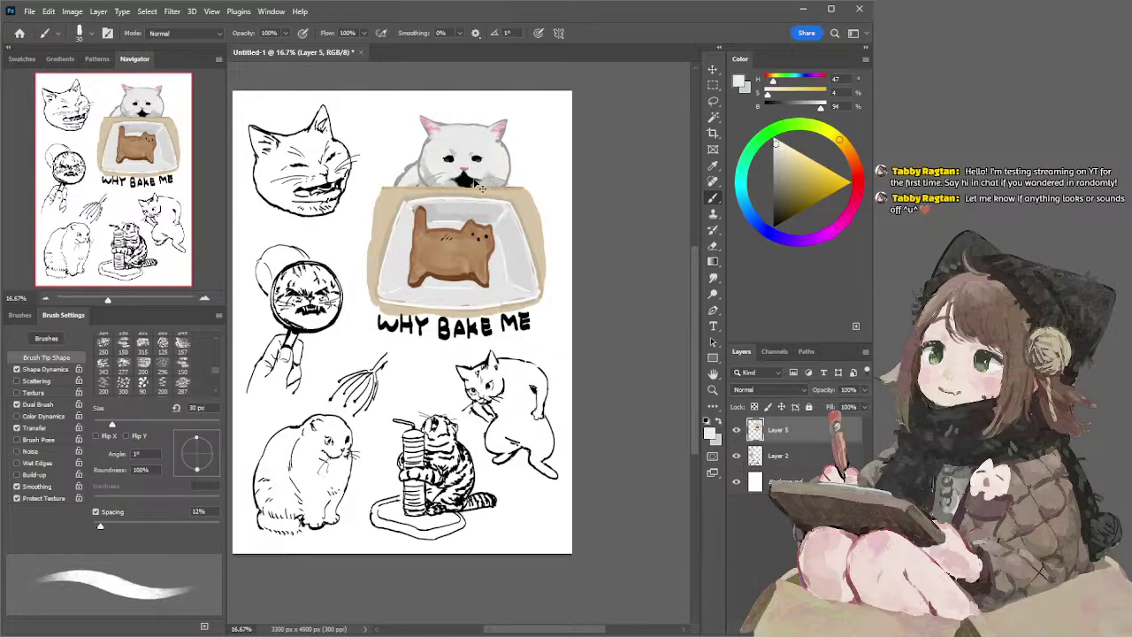
alt+click(448, 182)
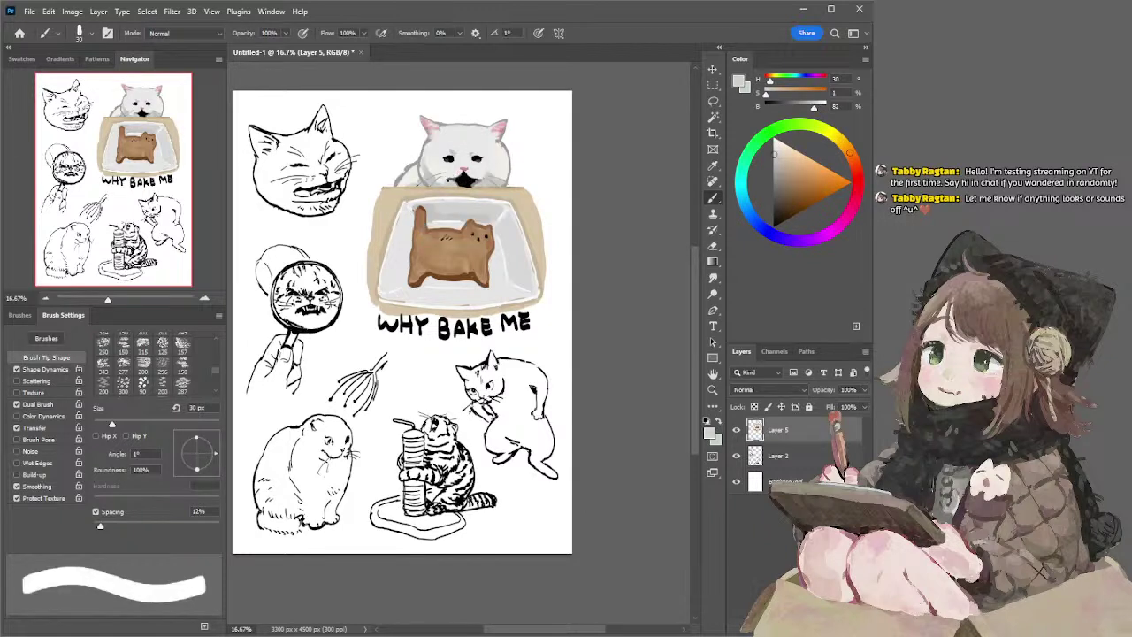
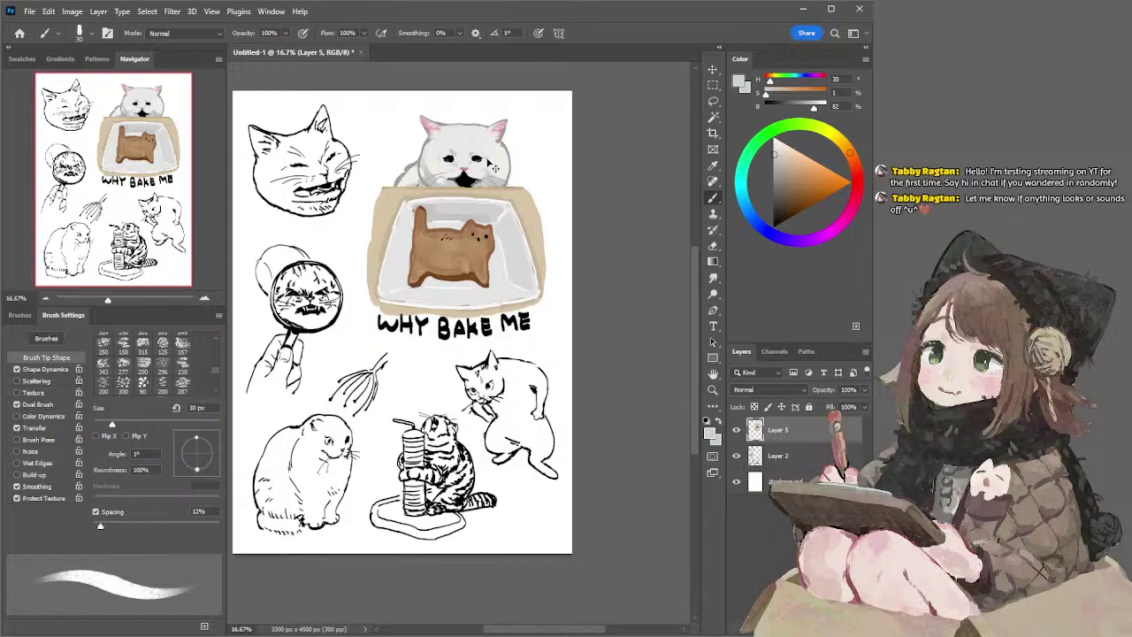
- Retouch the upper cat's eye and ear details with sampled near-black, pinks (B 89 and 76) and light grey (B 91) at 30 px
alt+click(450, 156)
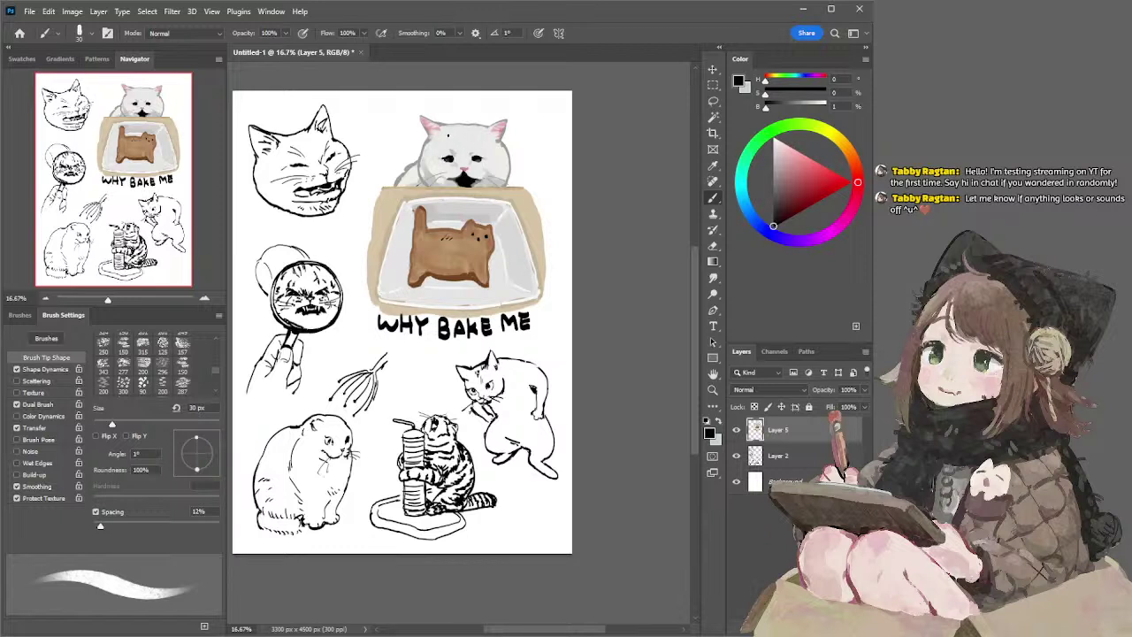
alt+click(429, 121)
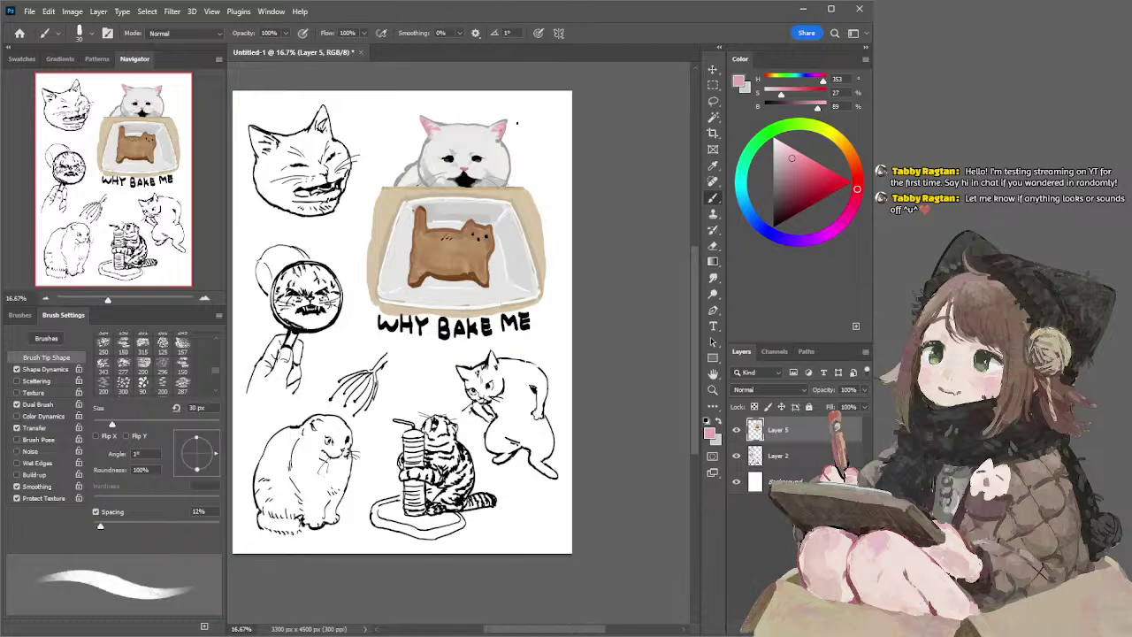
alt+click(504, 125)
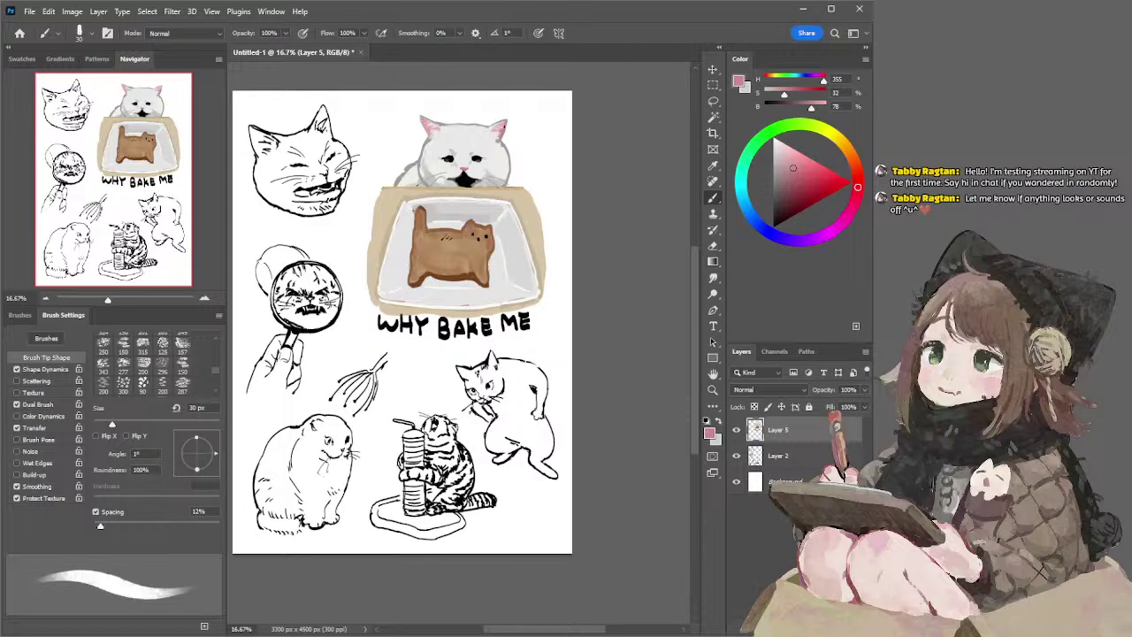
alt+click(440, 116)
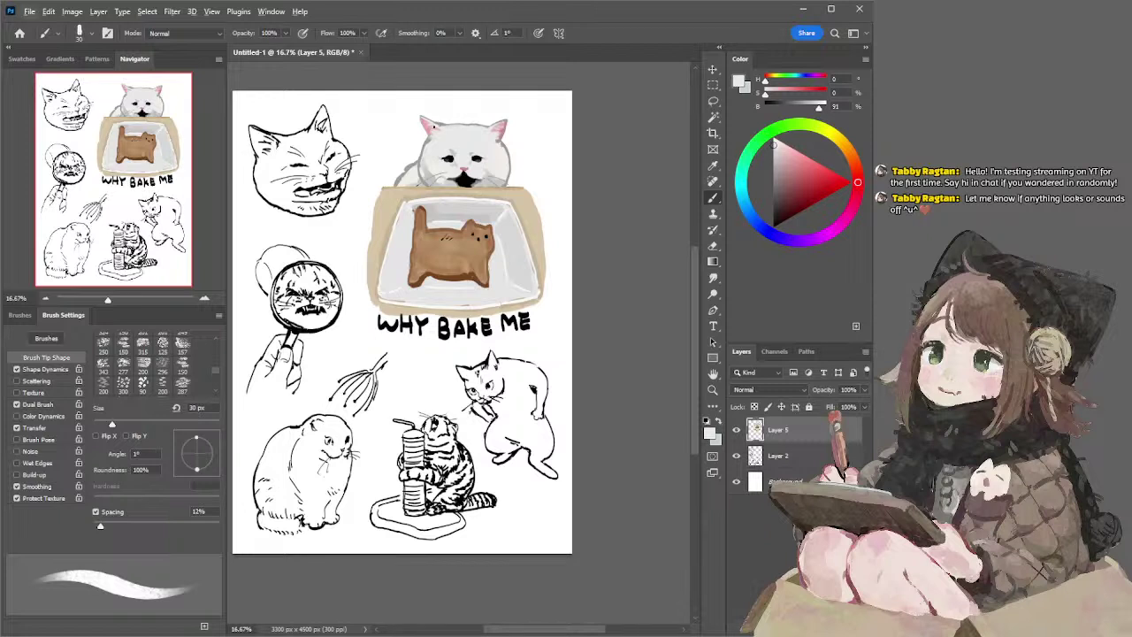
- Switch to the Lasso tool for a freehand selection on Layer 5
click(712, 100)
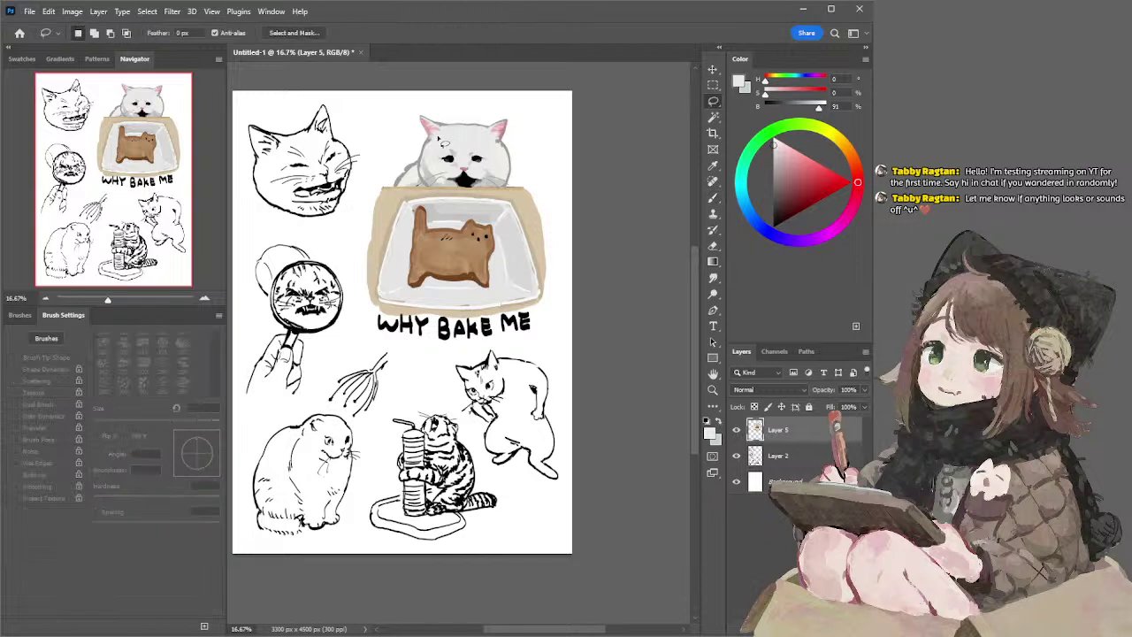
- Retouch the white cat's ears and the left edge of its head with sampled pinks and light grey, using a 35–40 px brush
mouse_move(445, 141)
mouse_down()
mouse_move(421, 120)
mouse_move(433, 111)
mouse_move(447, 140)
mouse_up()
key(e)
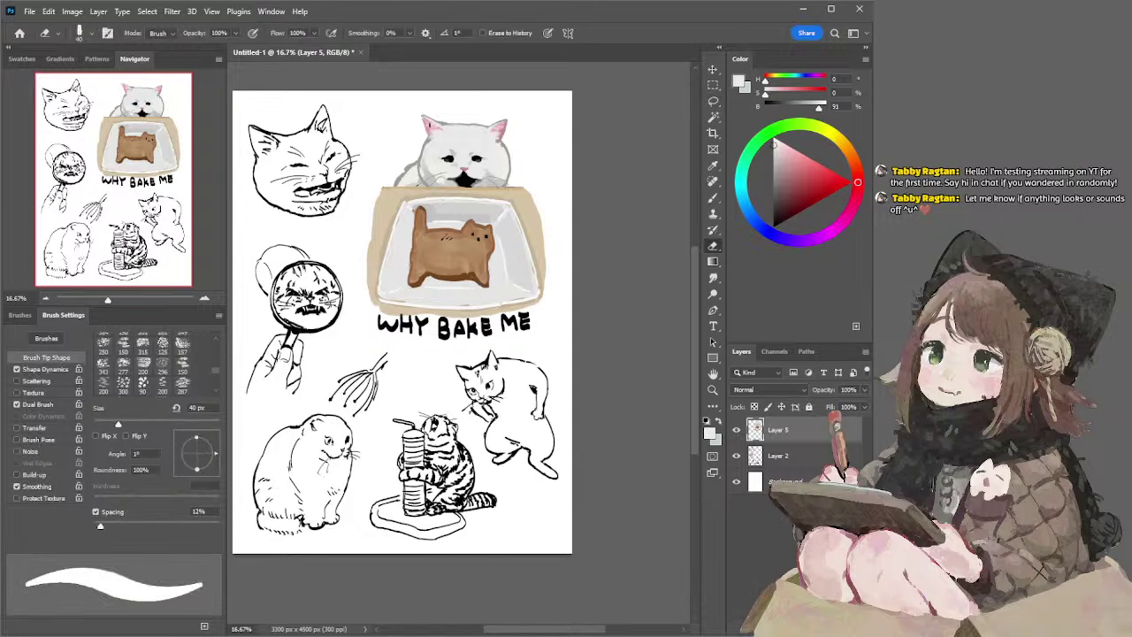
key(b)
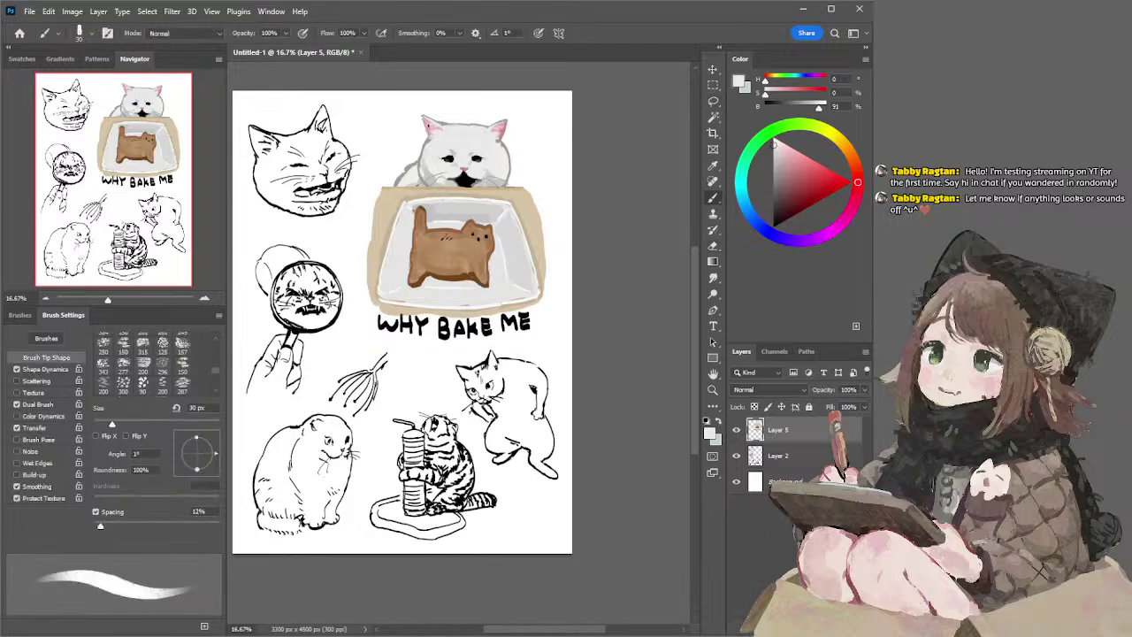
alt+click(433, 123)
key(bracketright)
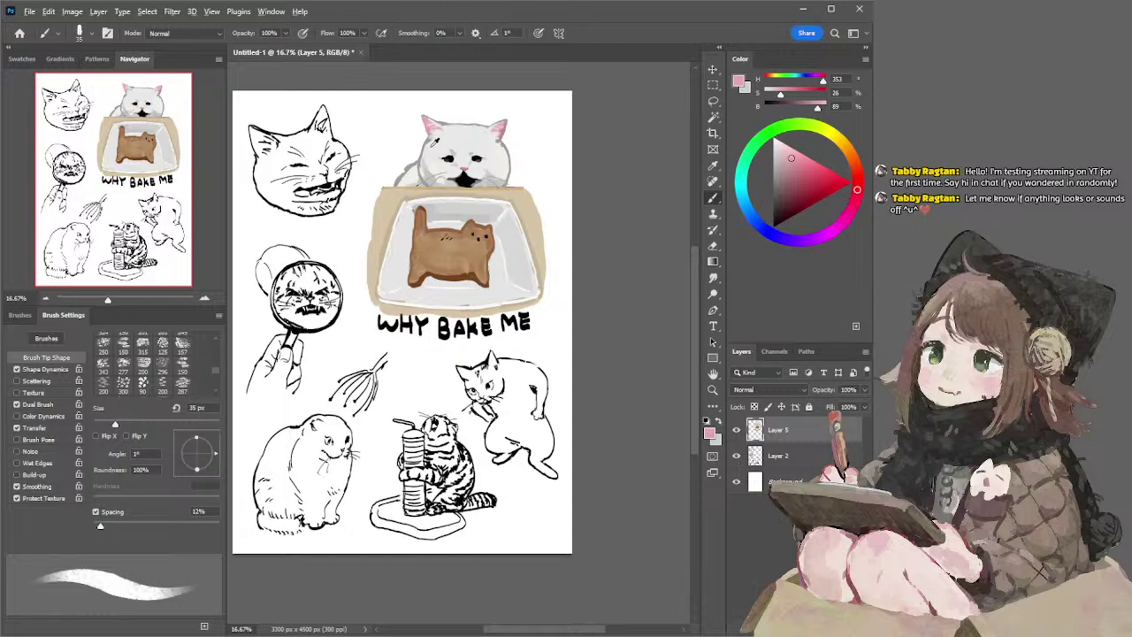
alt+click(435, 143)
key(bracketright)
drag(426, 144, 421, 158)
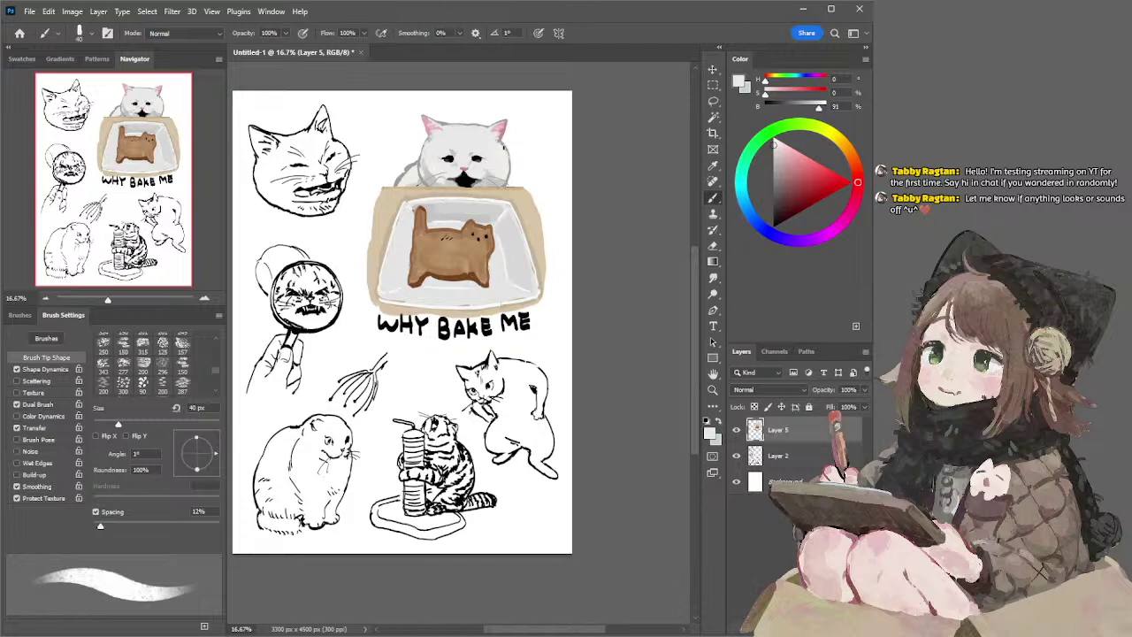
alt+click(506, 133)
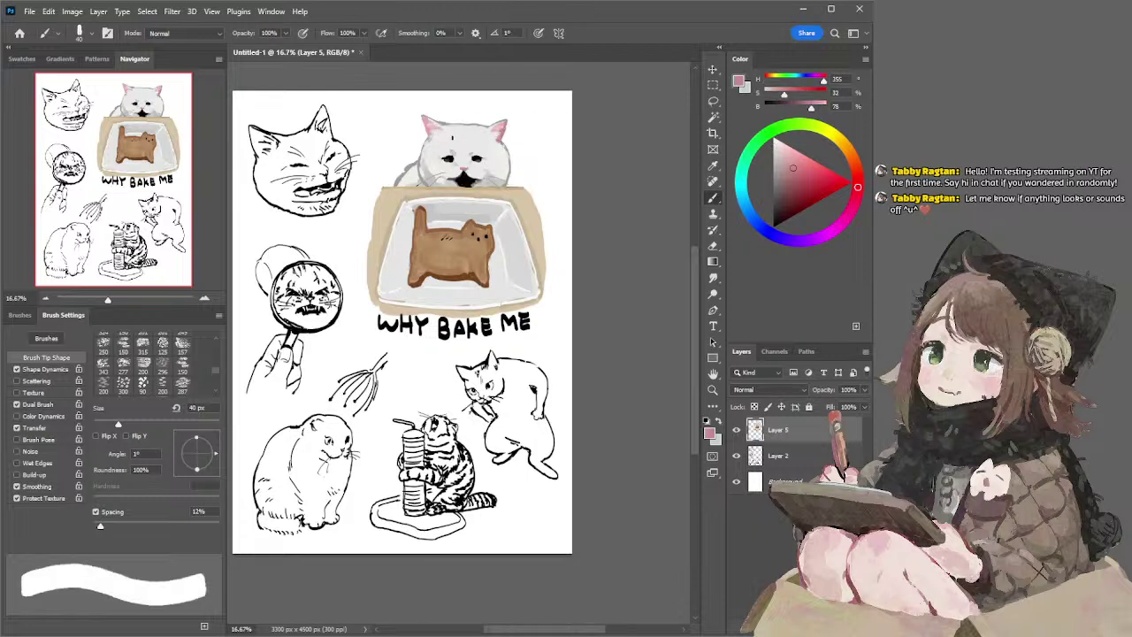
alt+click(495, 128)
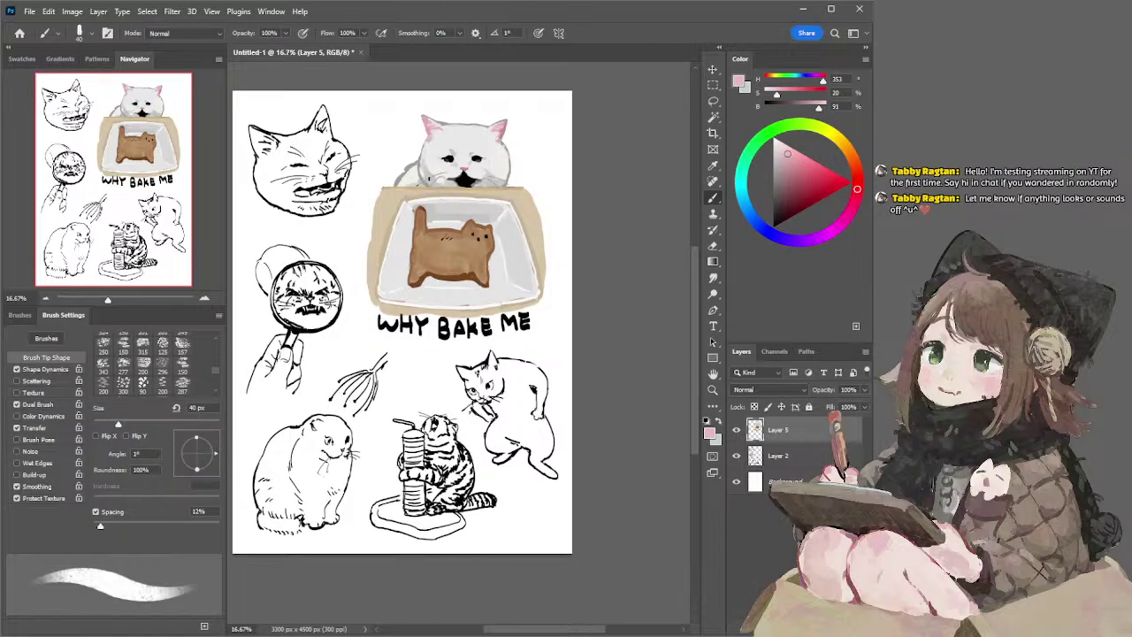
- Lasso the top of the white cat's head with both ears, squash it slightly downward, and deselect
key(l)
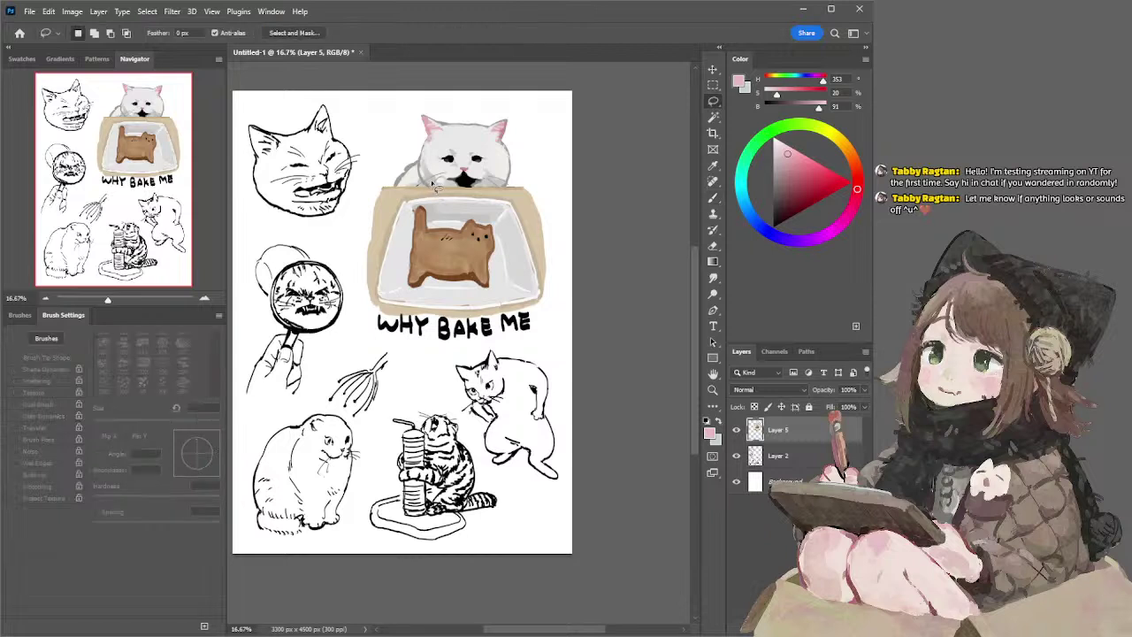
mouse_move(422, 152)
mouse_down()
mouse_move(437, 92)
mouse_move(521, 117)
mouse_move(486, 148)
mouse_up()
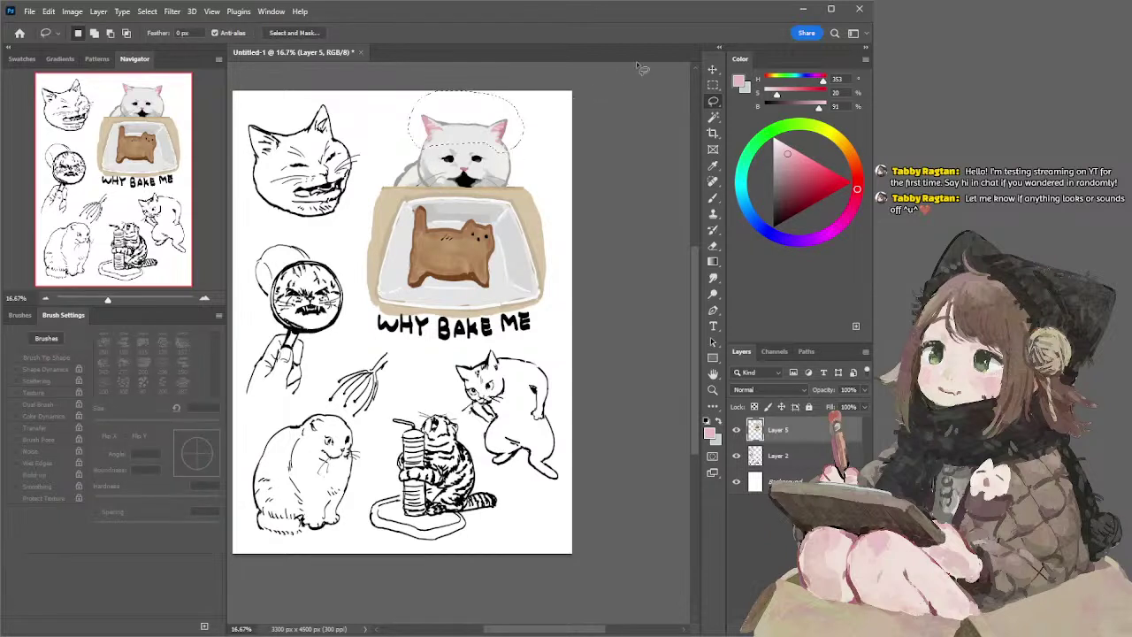
click(712, 69)
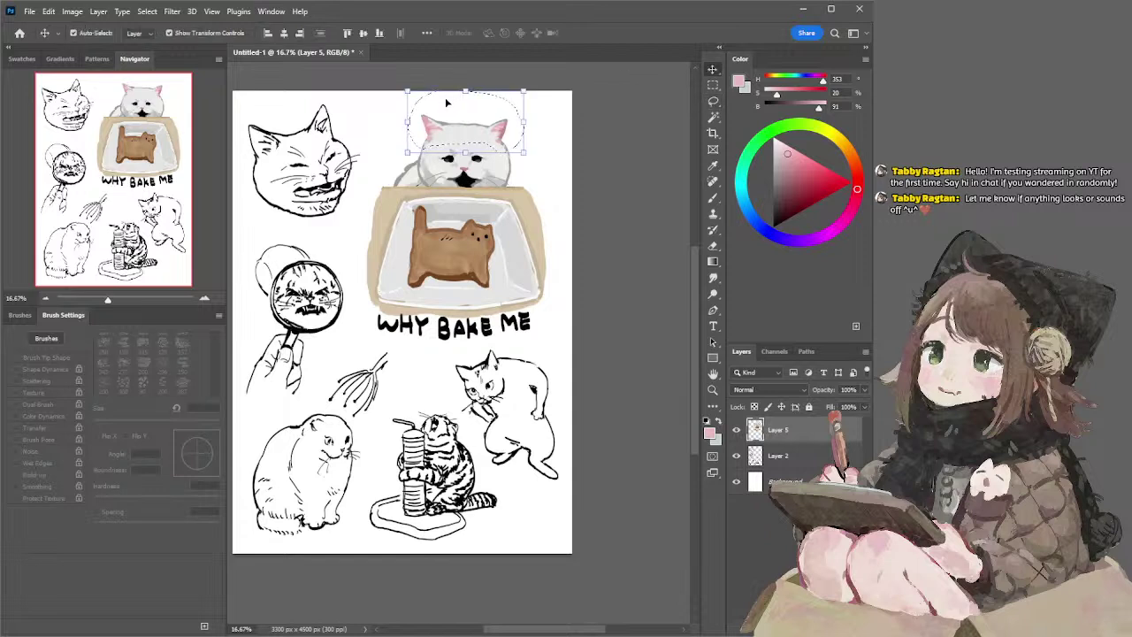
drag(467, 90, 470, 97)
key(Return)
key(ctrl+d)
key(l)
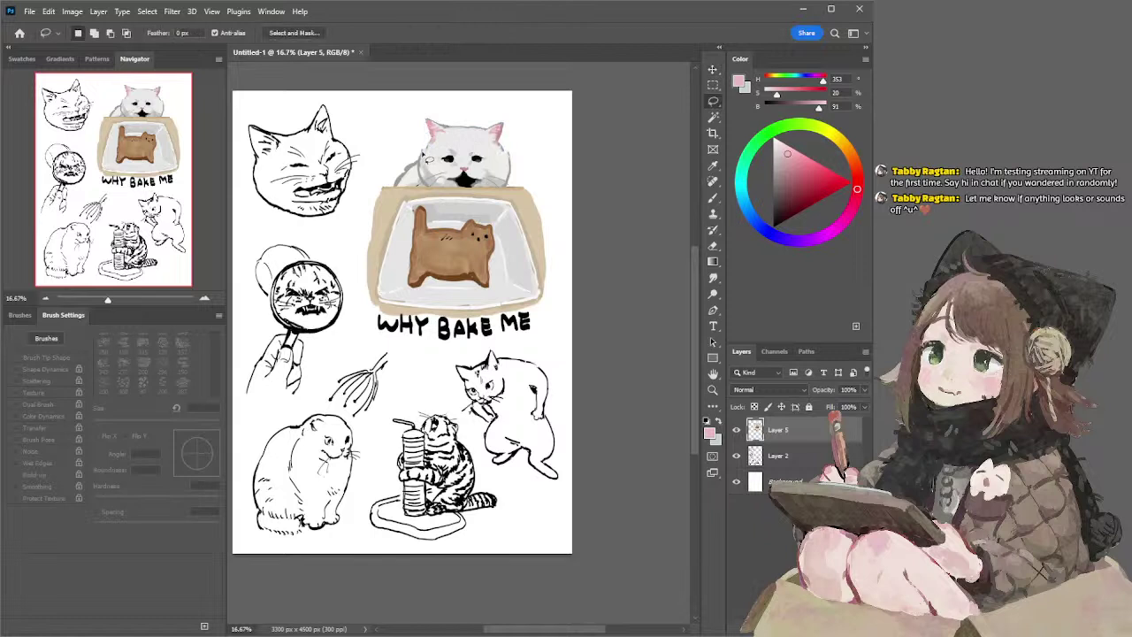
- Clean up the white cat's head contour and redraw its left edge with sampled light and mid greys at 40 px
key(b)
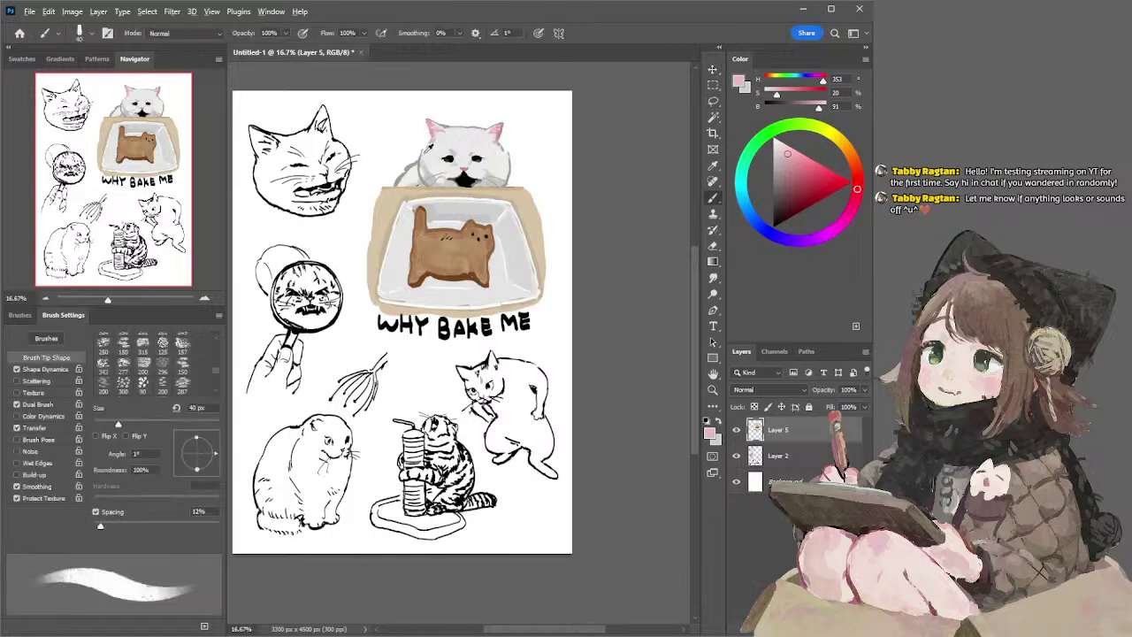
alt+click(428, 148)
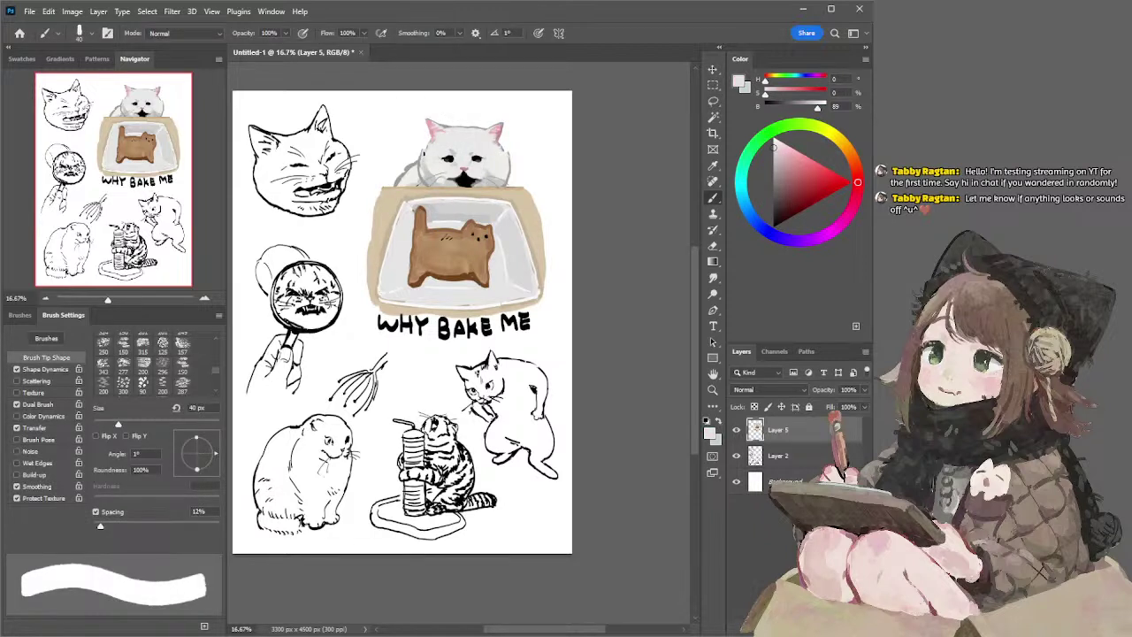
key(e)
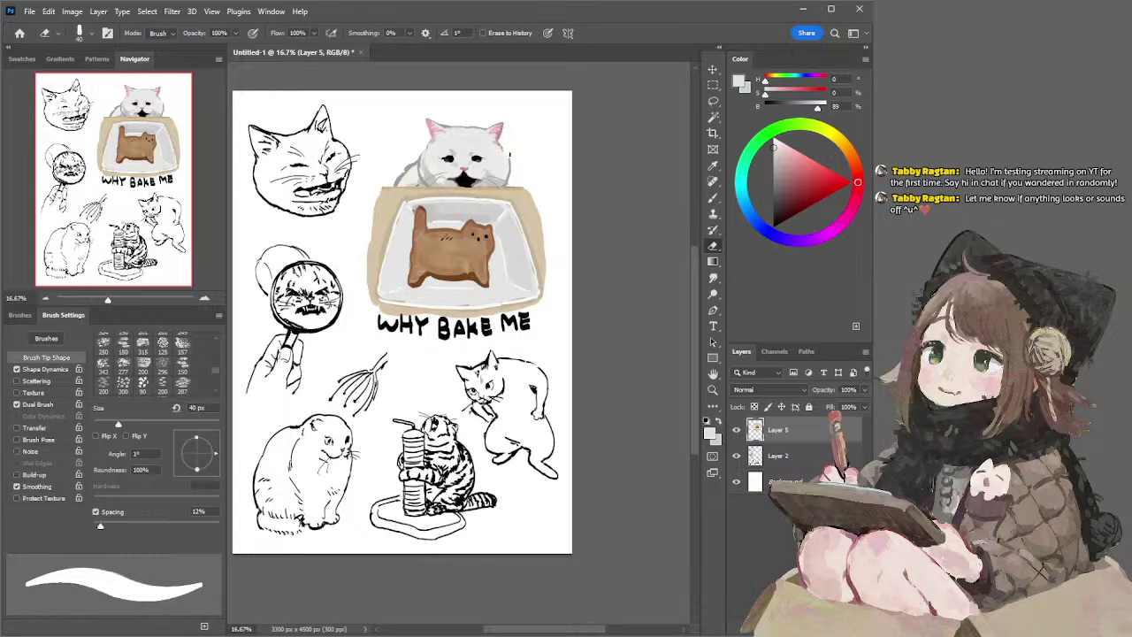
key(b)
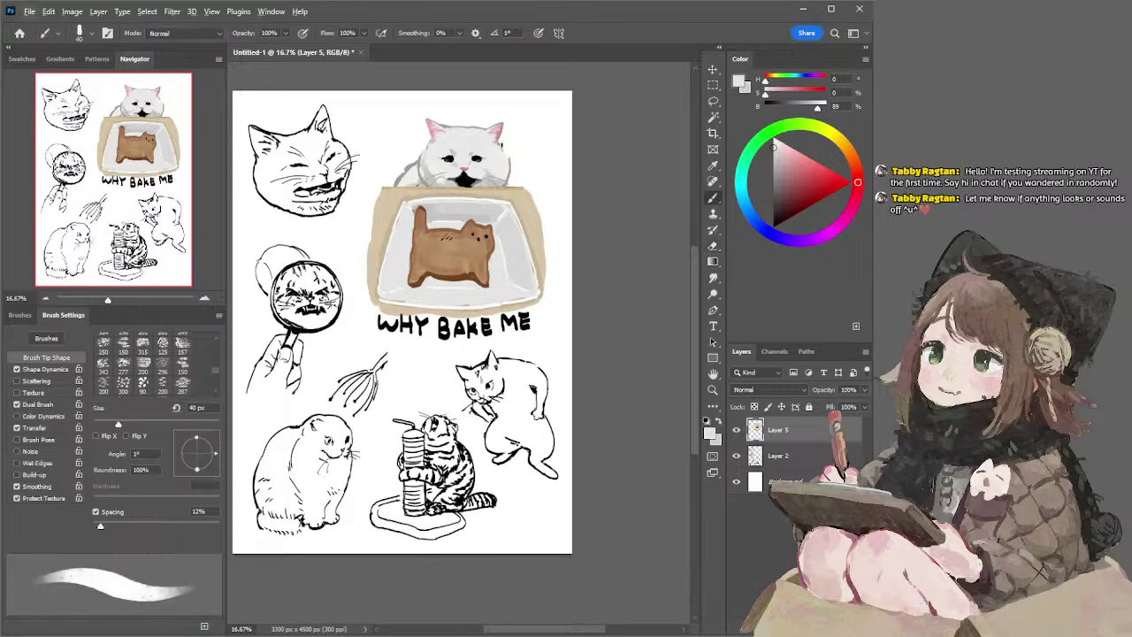
alt+click(500, 143)
drag(423, 152, 429, 144)
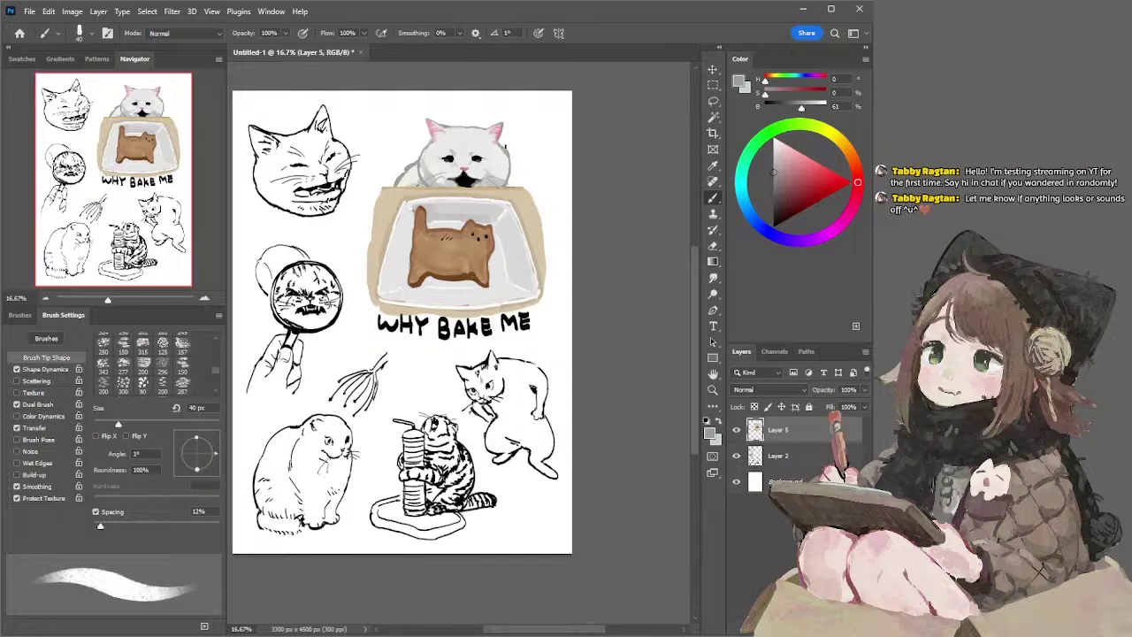
- Shade the white cat's right ear with sampled dusky pink and erase the excess along its right cheek
alt+click(500, 131)
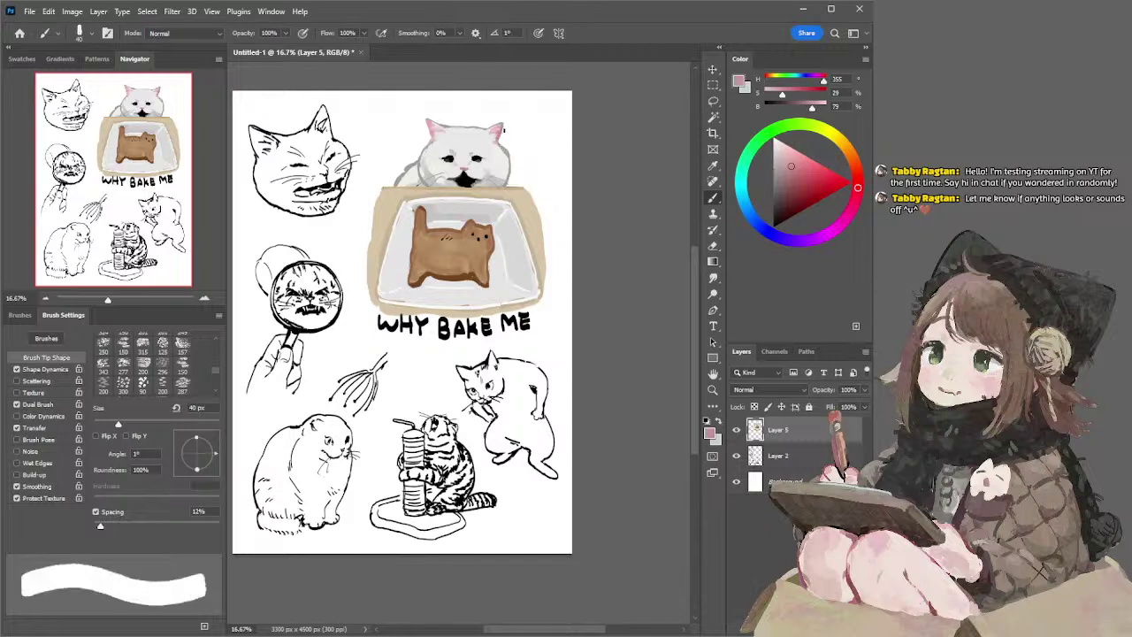
drag(500, 131, 501, 141)
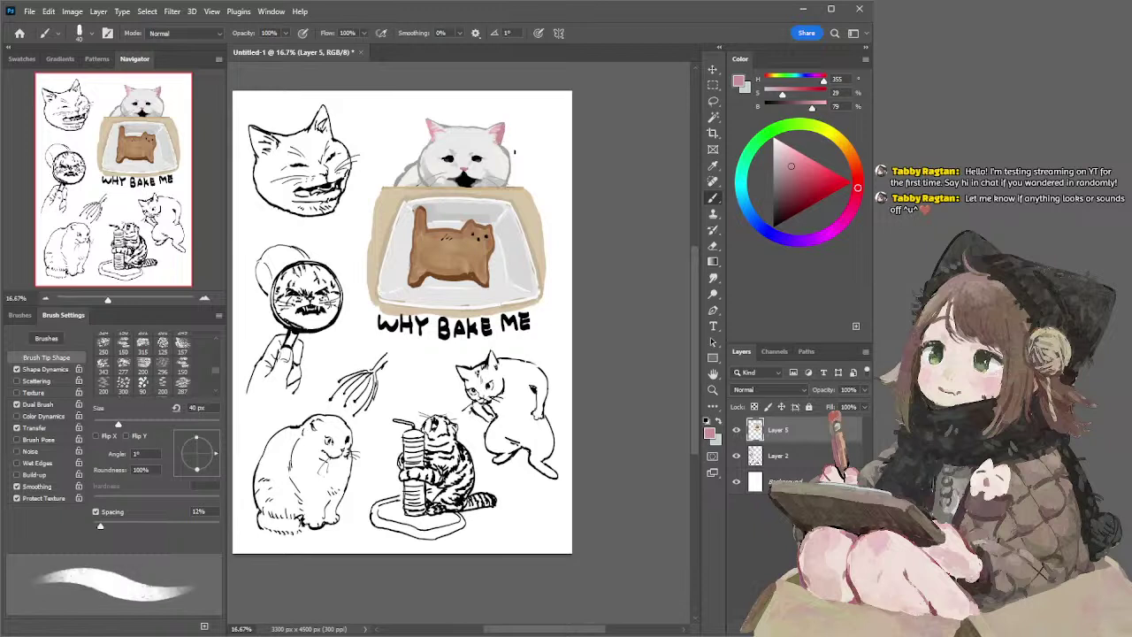
key(e)
drag(510, 156, 508, 175)
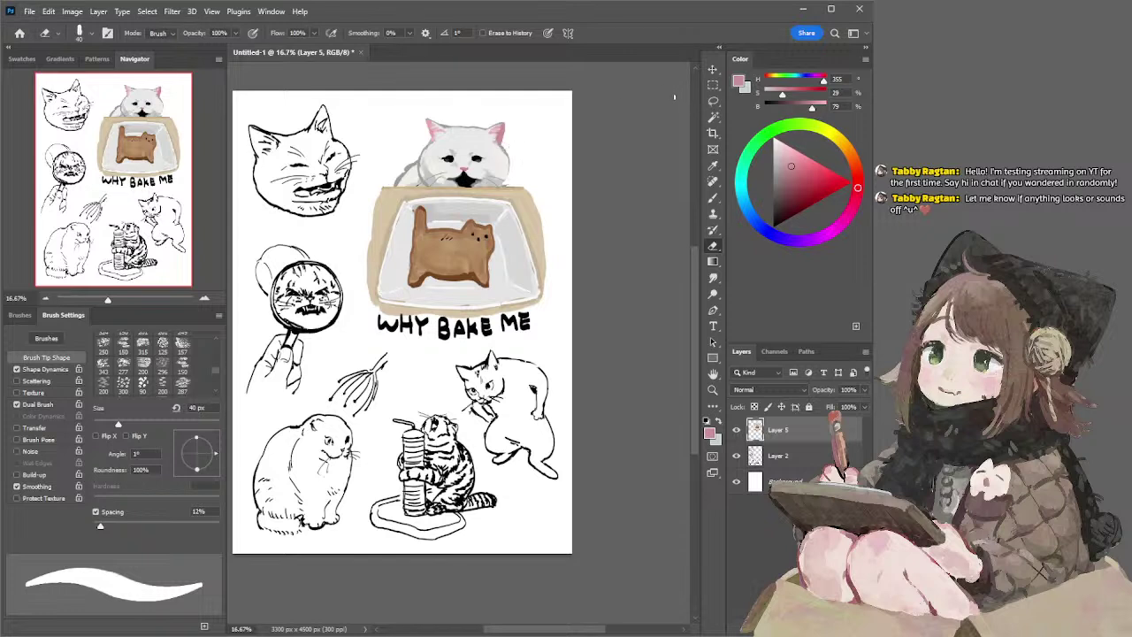
- Redraw the outline of the white cat's right cheek with a sampled mid grey at 40 px
key(b)
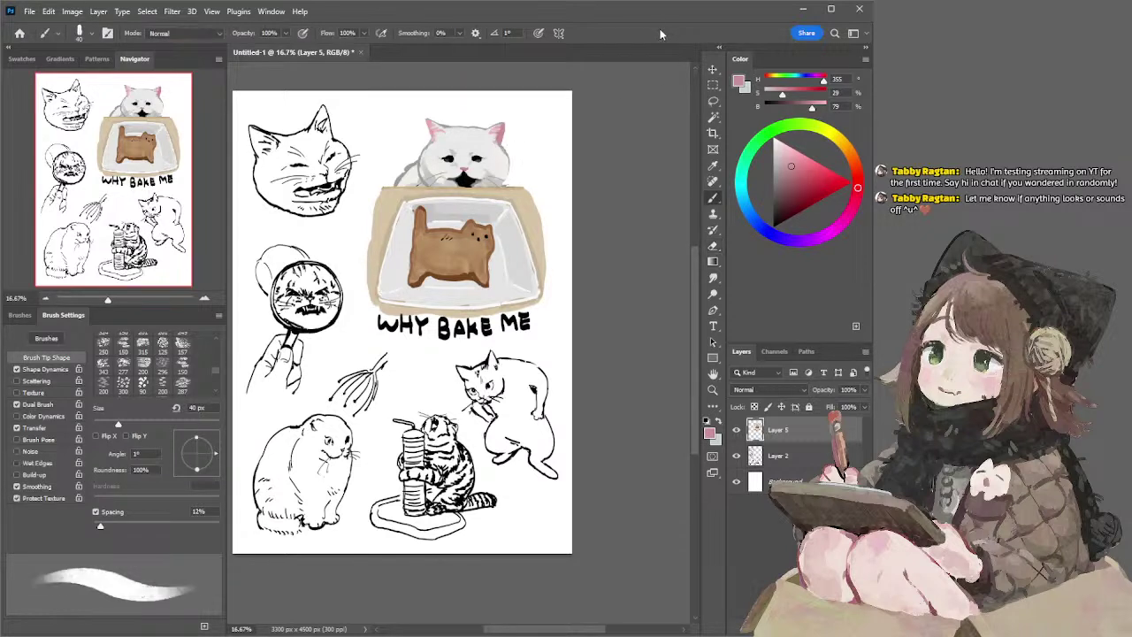
alt+click(509, 145)
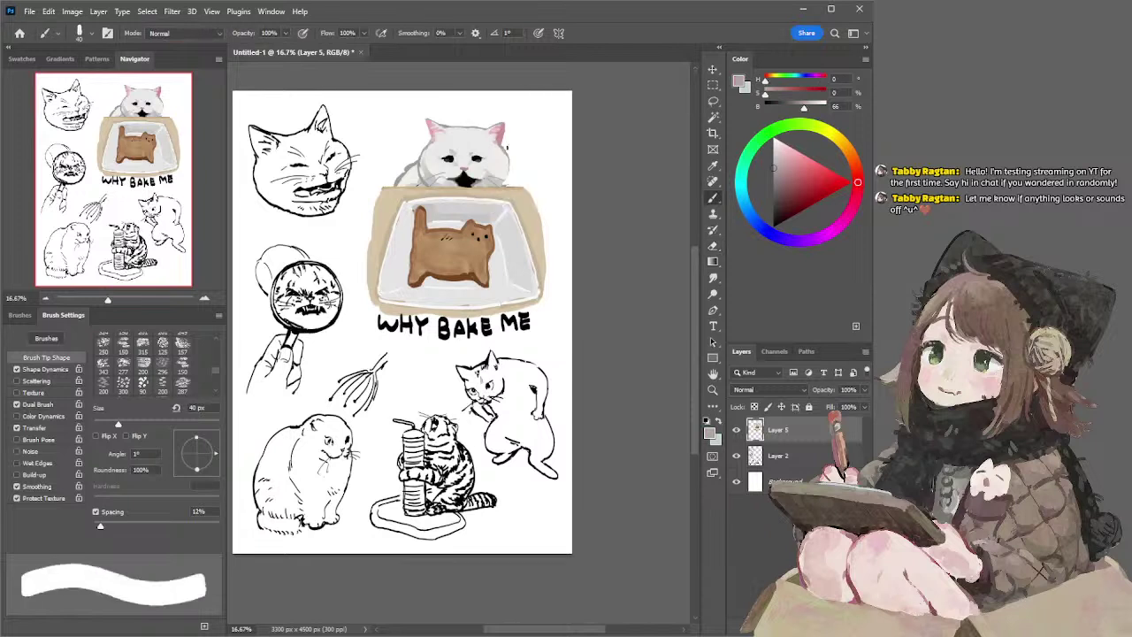
drag(509, 170, 507, 181)
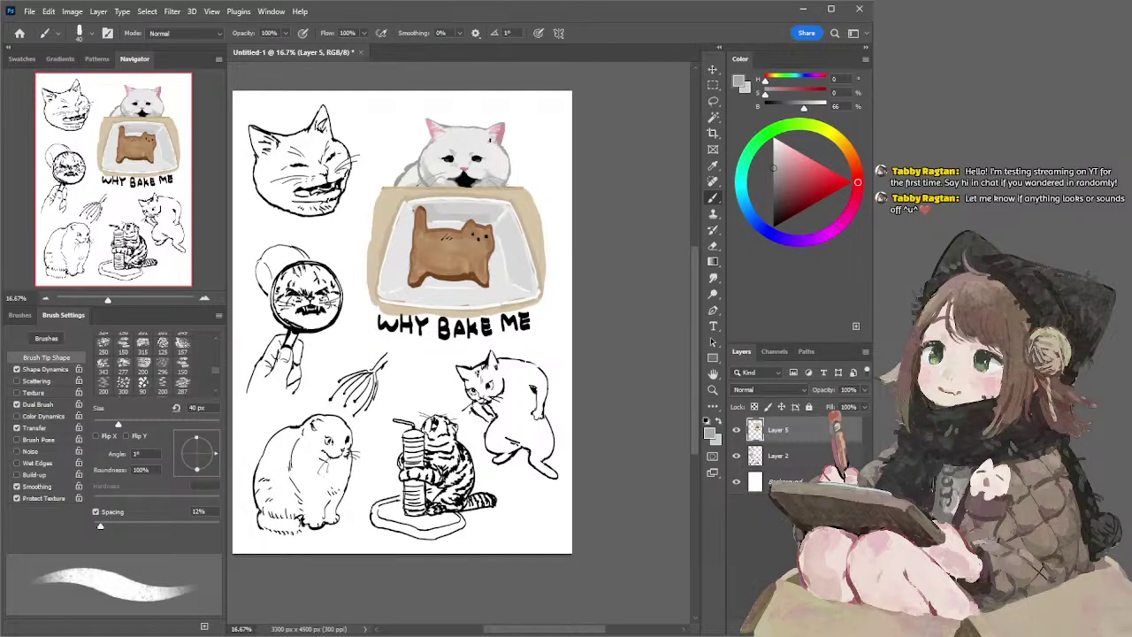
- Refine the inner ears of the white cat with pinks sampled from both ears
alt+click(507, 130)
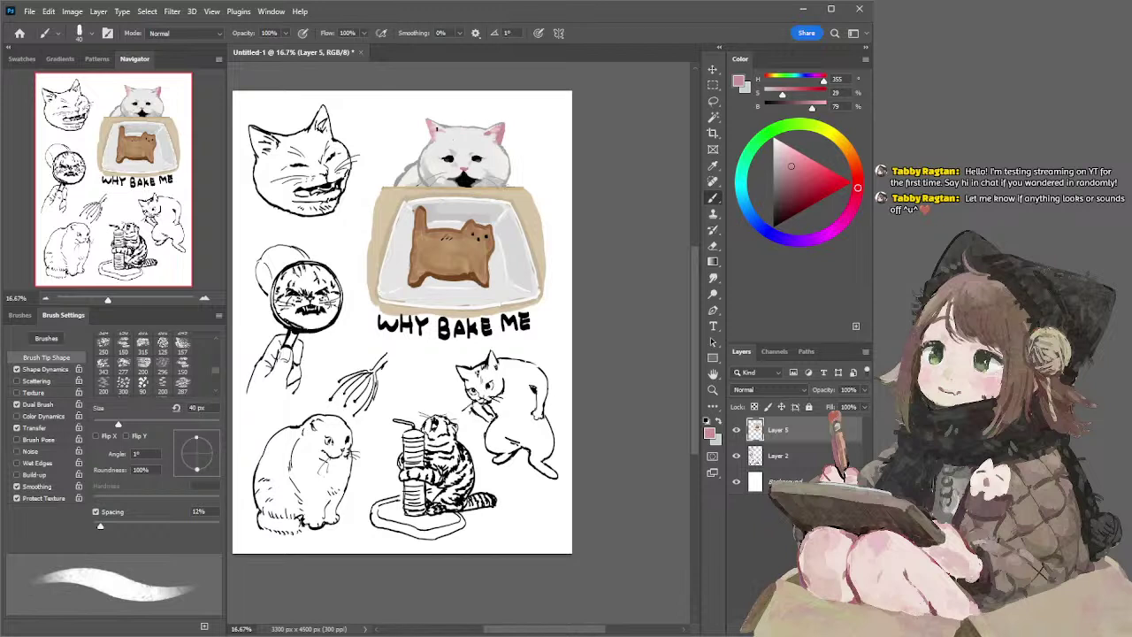
alt+click(434, 120)
drag(497, 135, 501, 134)
- Shade the white cat's face and head with sampled light greys, enlarging the brush gradually to 125 px
alt+click(495, 177)
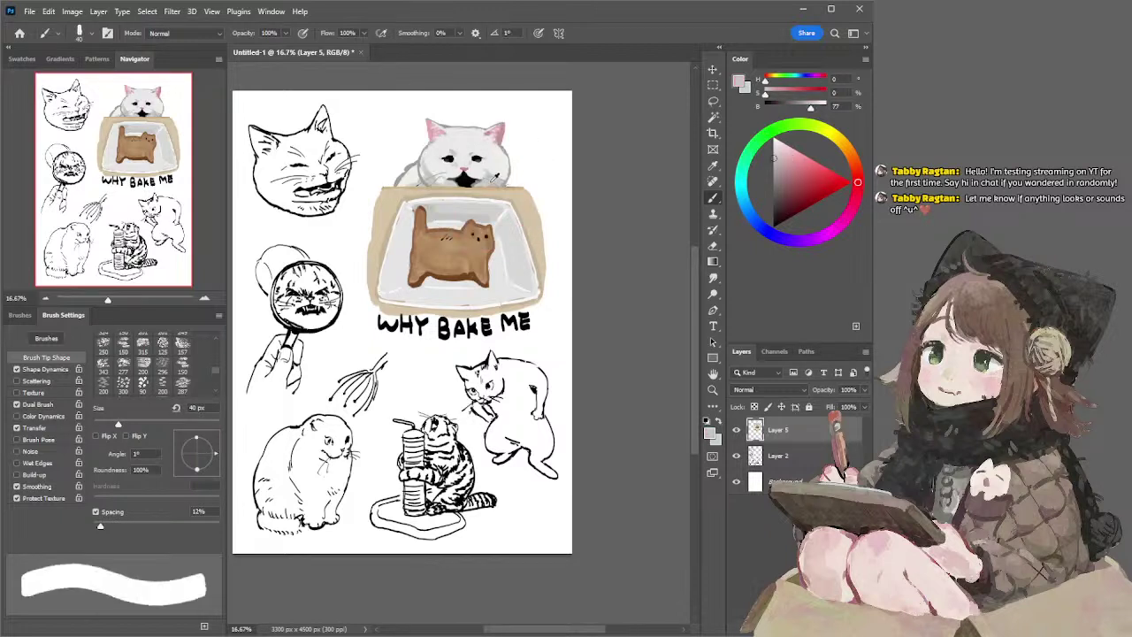
key(bracketright)
key(bracketright)
key(bracketright)
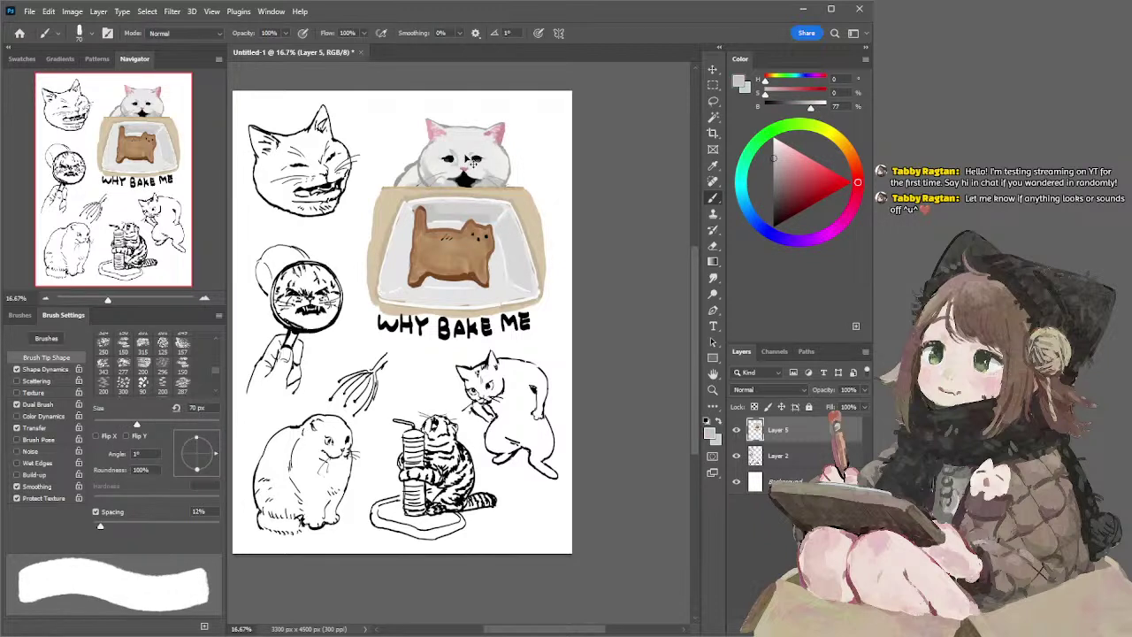
key(bracketright)
key(bracketright)
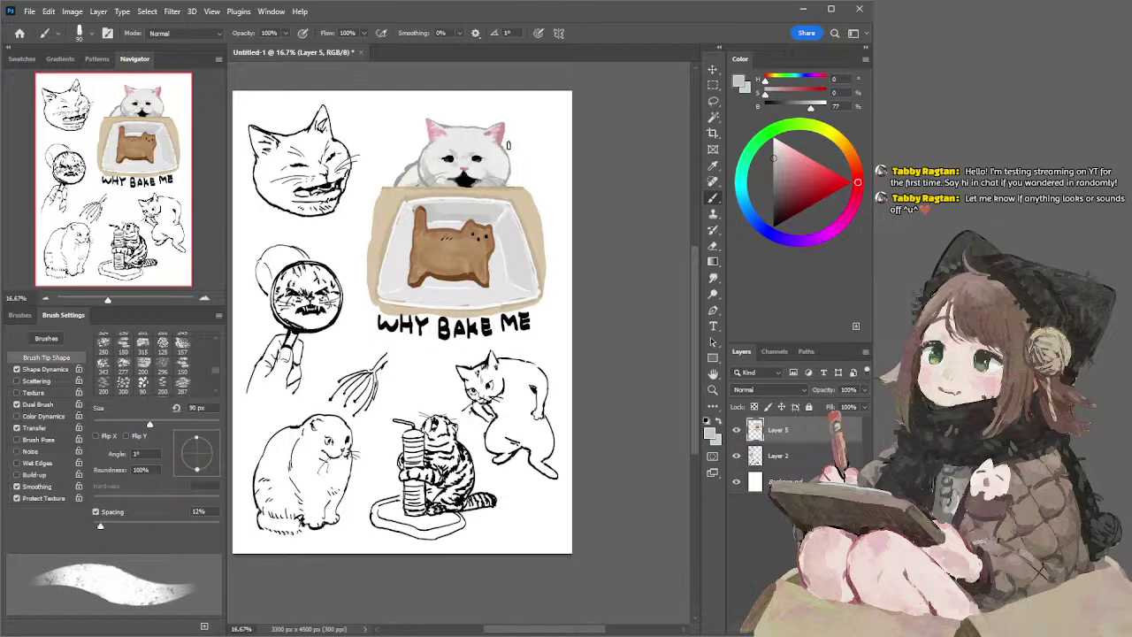
key(bracketright)
key(bracketleft)
key(bracketleft)
key(bracketright)
key(bracketright)
key(bracketright)
alt+click(442, 161)
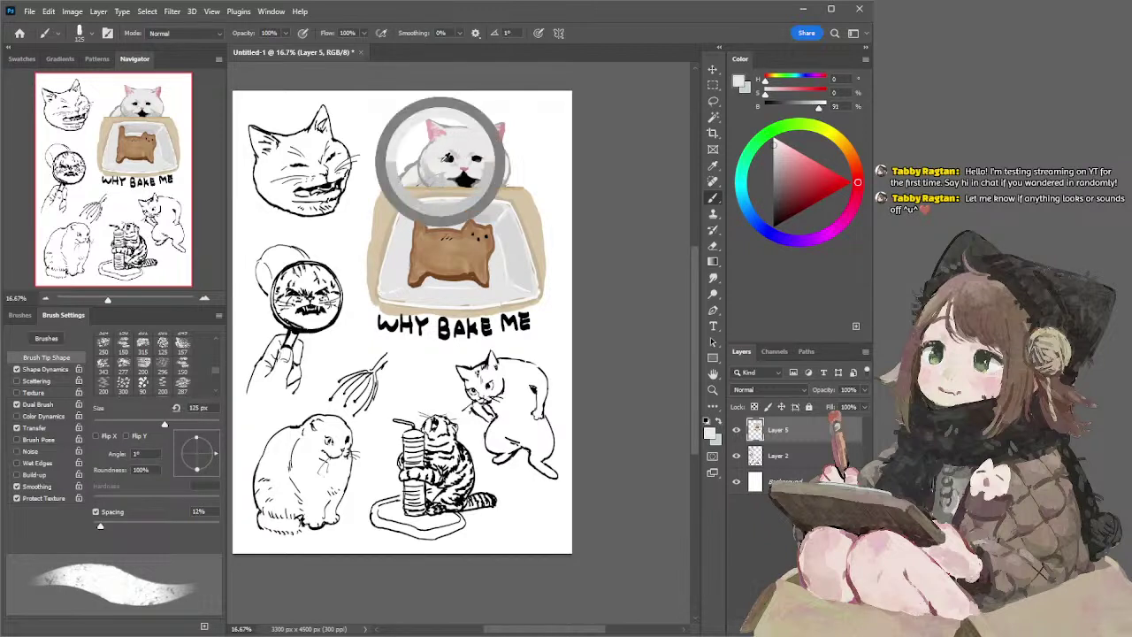
- Refine the white cat's eyes with sampled black, reducing the brush to 35 px
alt+click(448, 157)
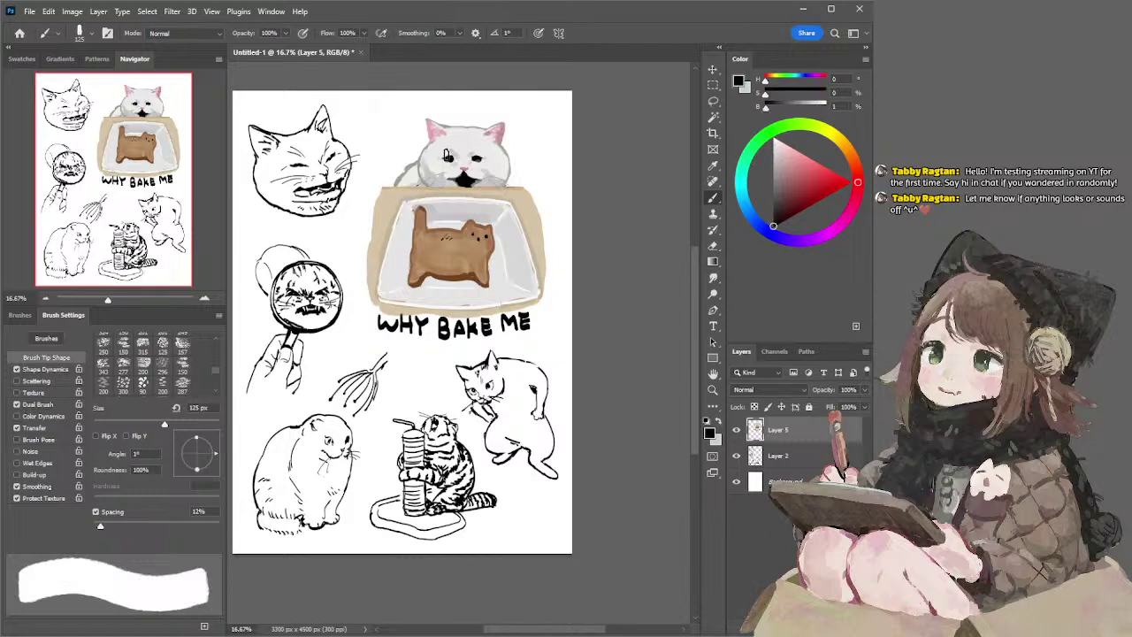
key(bracketleft)
key(bracketleft)
key(bracketleft)
key(bracketleft)
key(bracketleft)
key(bracketleft)
key(bracketleft)
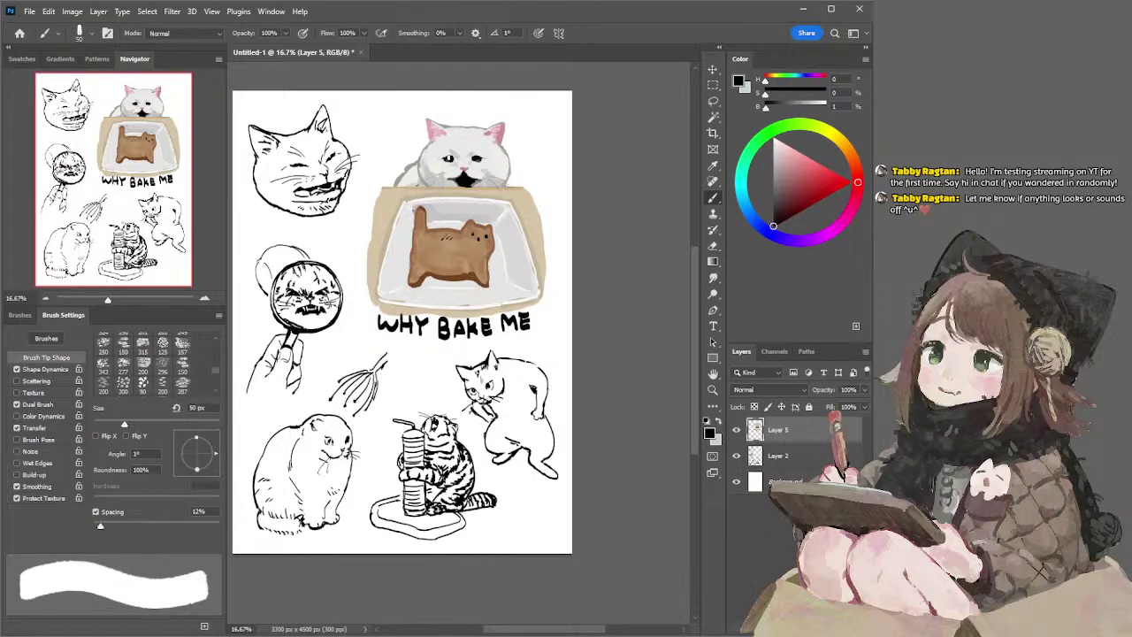
key(bracketleft)
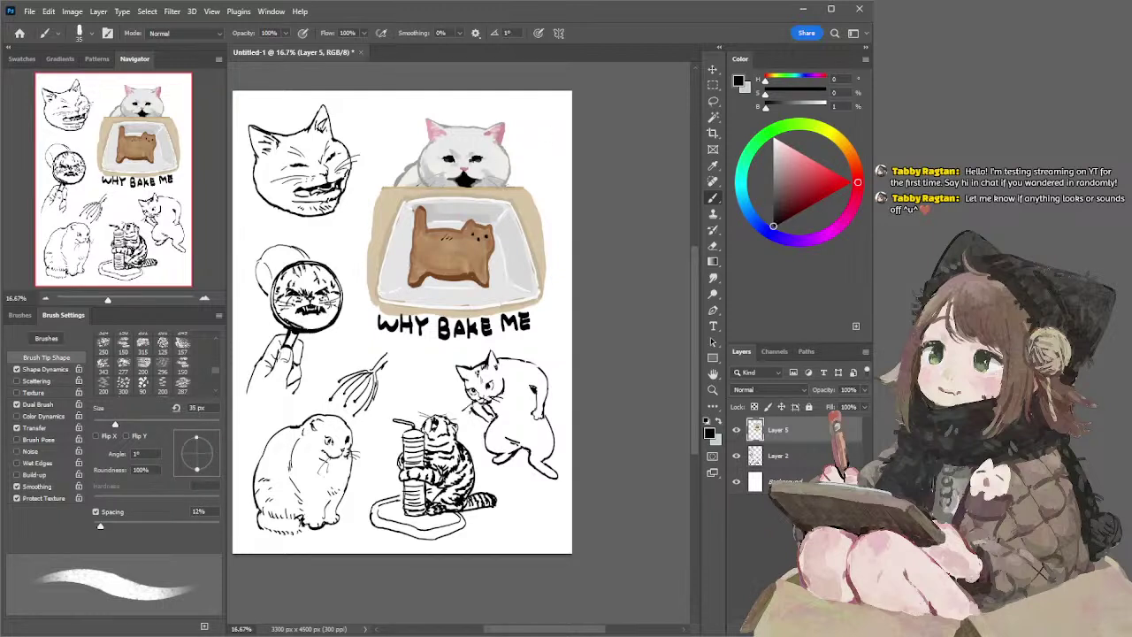
- Retouch around the white cat's eyes and mouth with sampled off-white and light grey, adding a grey stroke beside the chin
alt+click(477, 156)
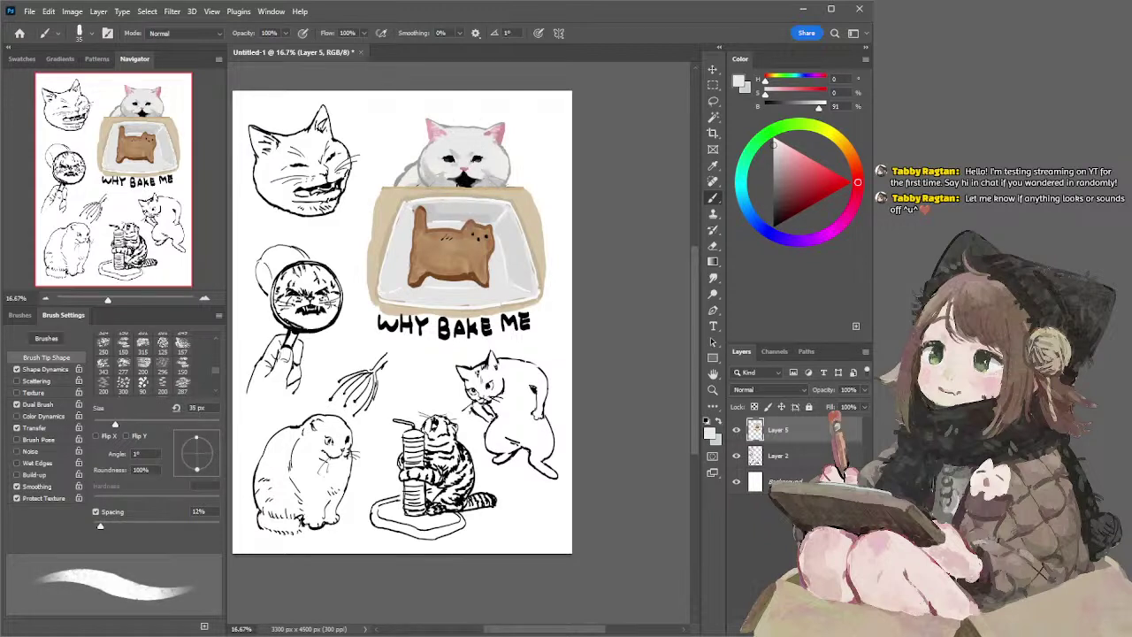
alt+click(449, 178)
alt+click(458, 175)
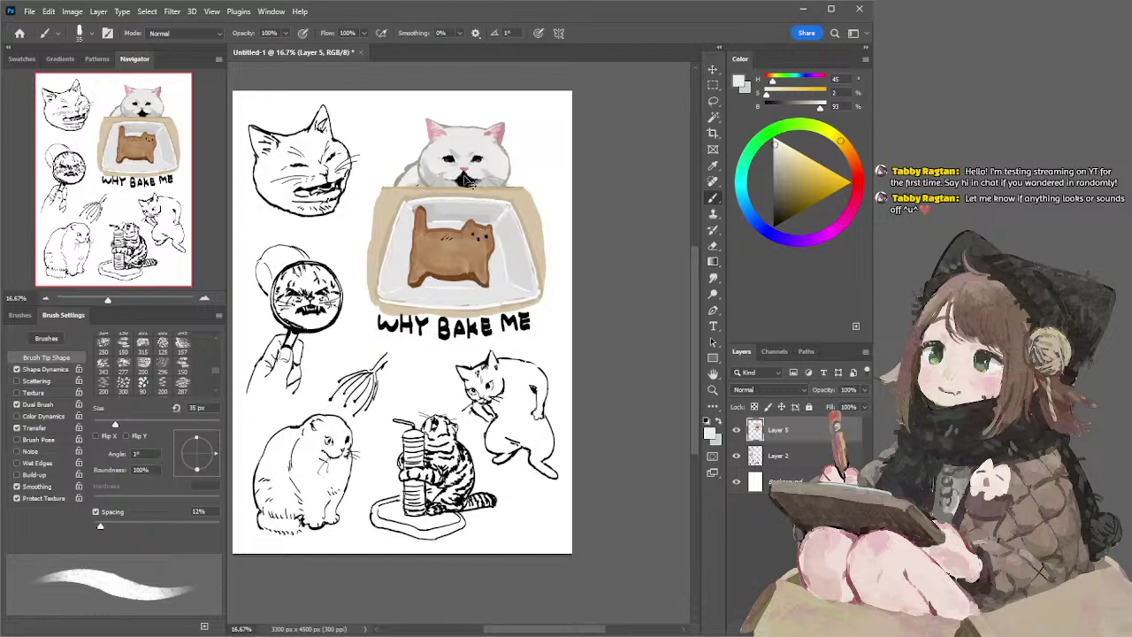
alt+click(451, 178)
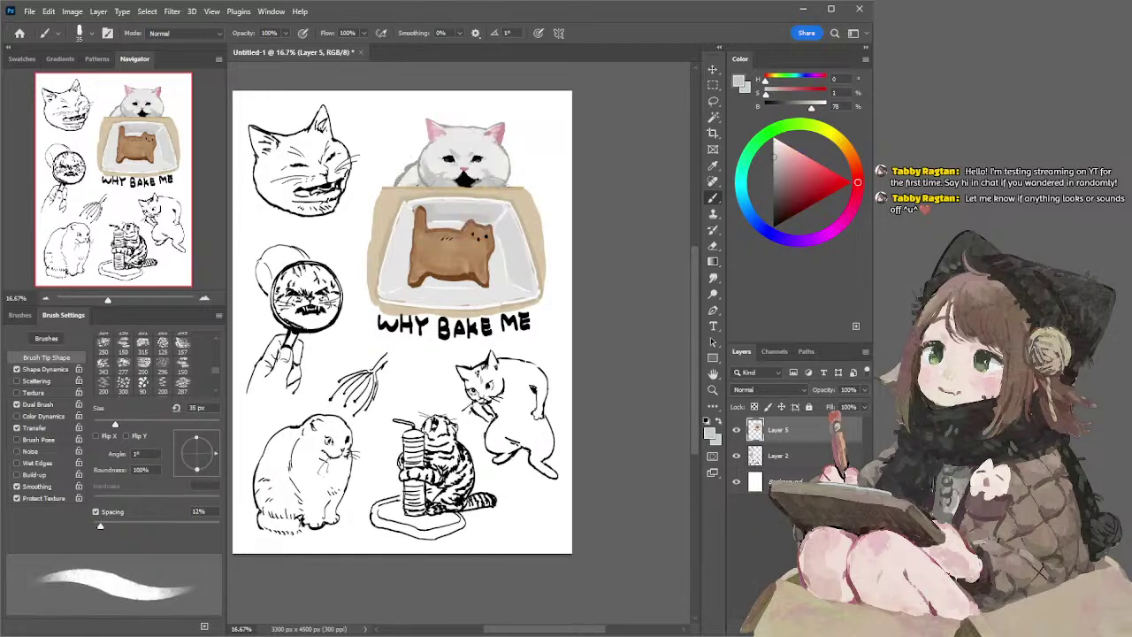
drag(474, 178, 494, 186)
- Soften the white cat's lower face and cheek with sampled light grey, enlarging the brush to 70 px
alt+click(484, 184)
key(bracketright)
key(bracketright)
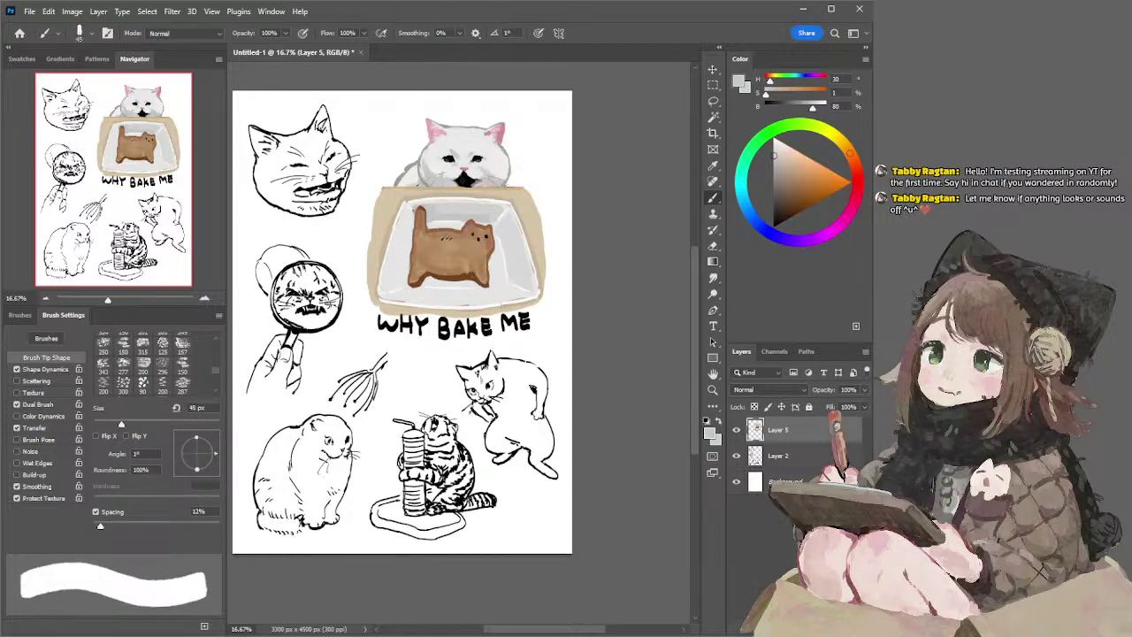
key(bracketright)
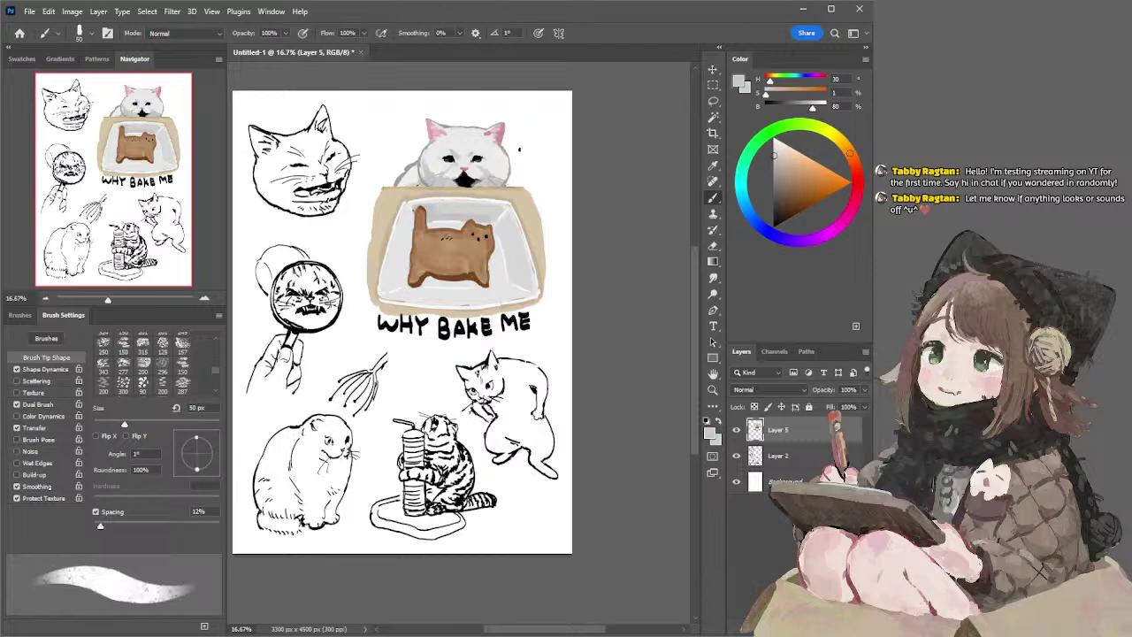
click(454, 172)
key(bracketright)
key(bracketright)
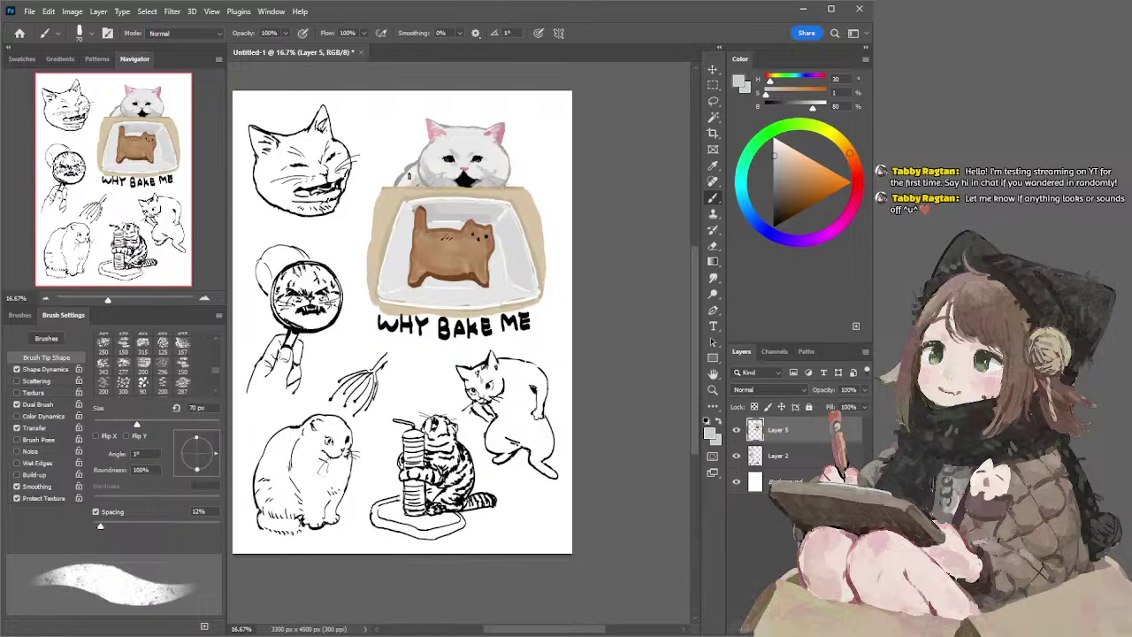
- Fill the white cat's body beside its head with sampled off-white, and lasso around the eye on that side
alt+click(409, 175)
drag(409, 170, 406, 180)
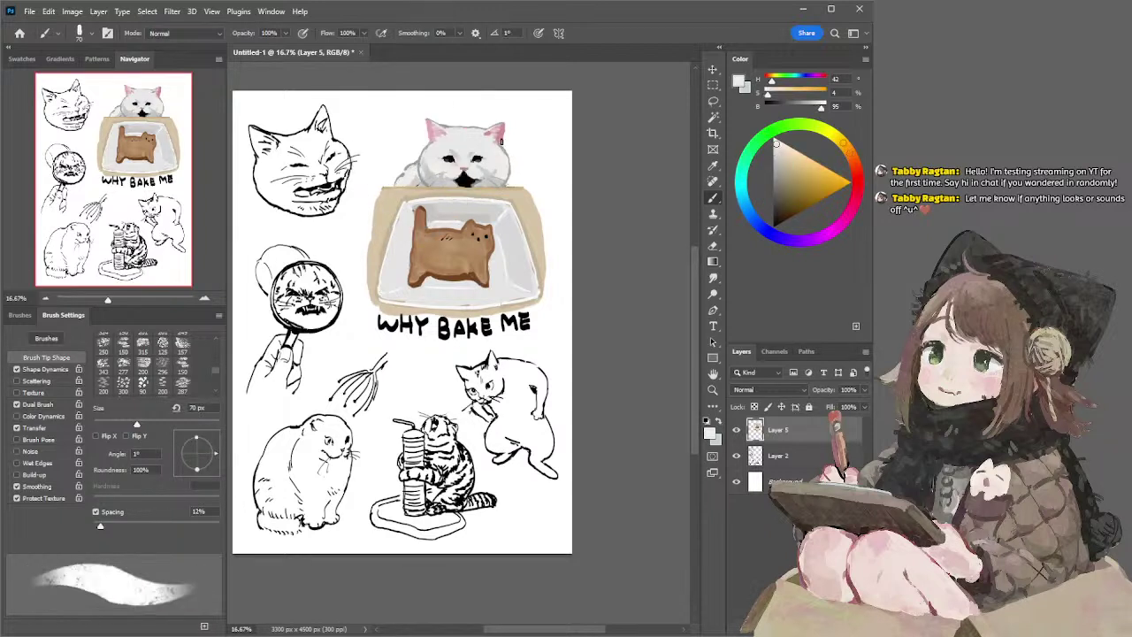
key(l)
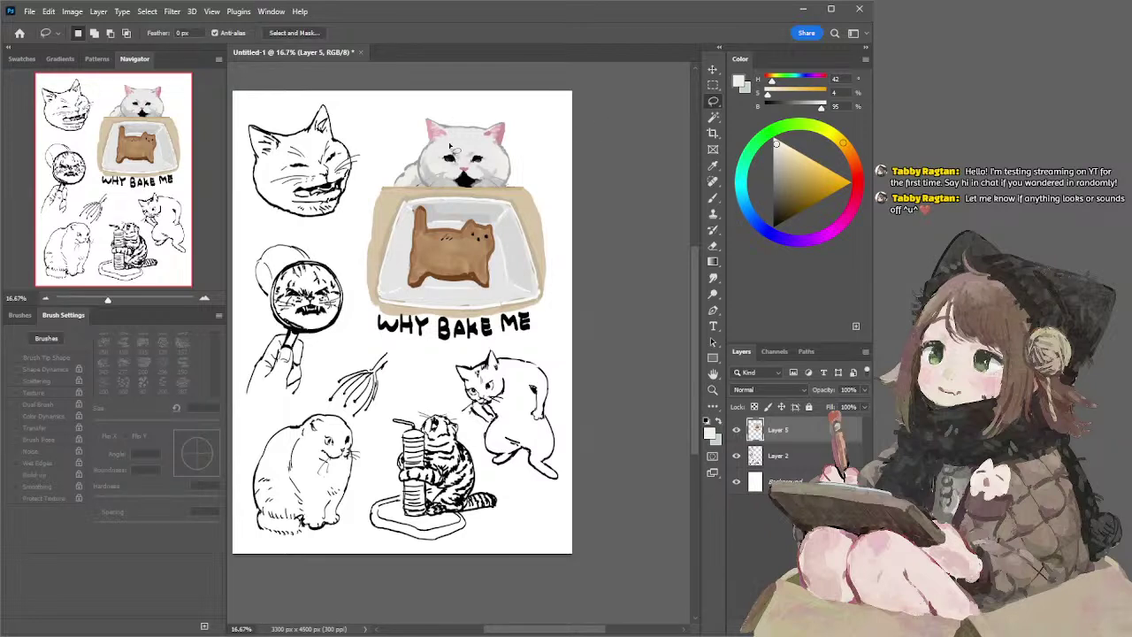
mouse_move(449, 160)
mouse_down()
mouse_move(483, 167)
mouse_move(451, 157)
mouse_up()
key(b)
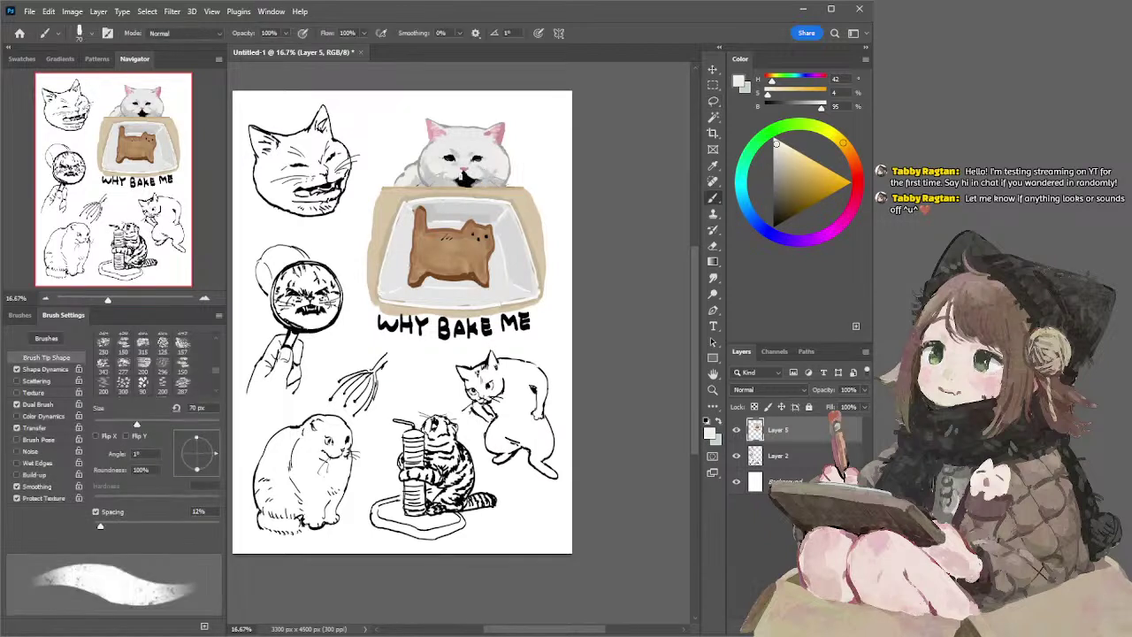
- Lighten the white cat's cheek and muzzle with off-white sampled near the nose, using a 60 px brush
alt+click(466, 166)
key(bracketright)
key(bracketright)
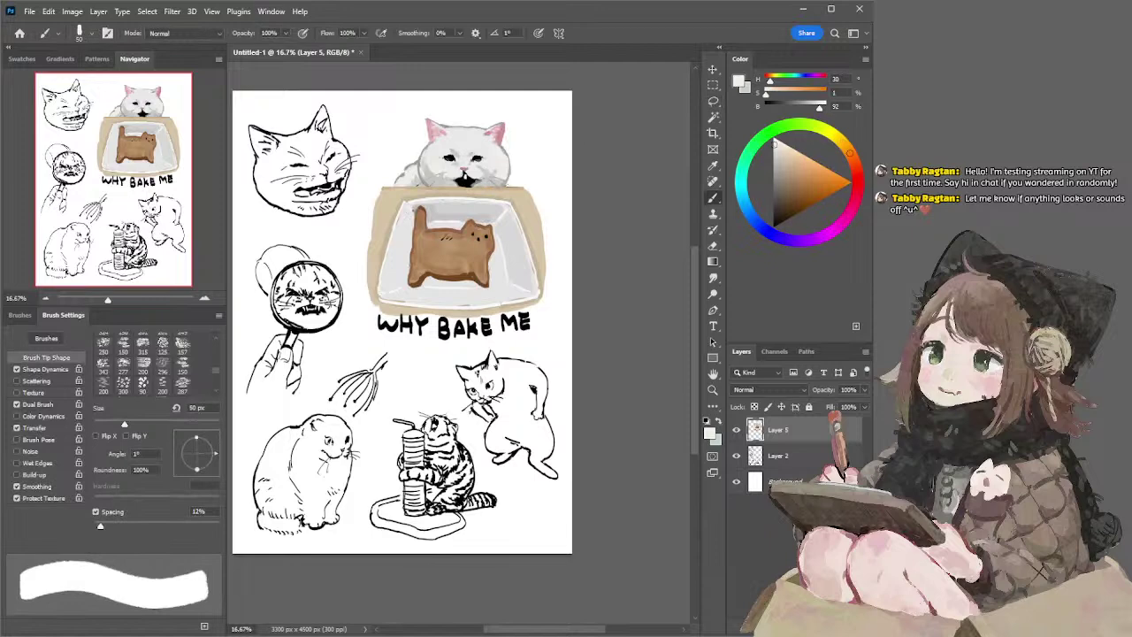
key(bracketright)
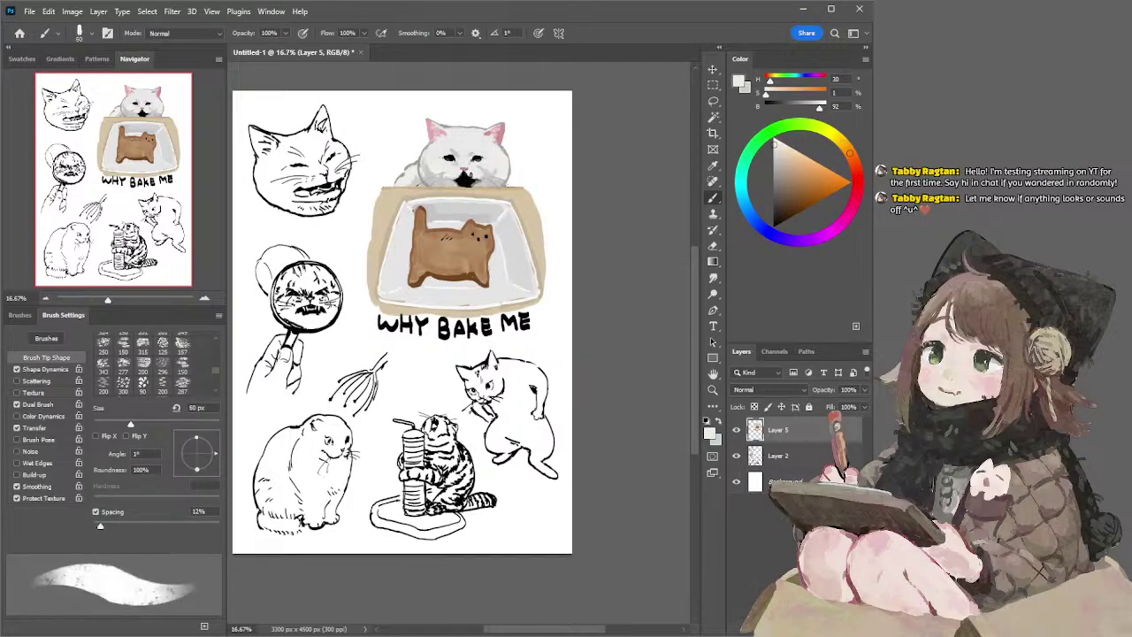
drag(492, 162, 491, 167)
key(bracketright)
key(bracketleft)
drag(476, 161, 475, 168)
key(l)
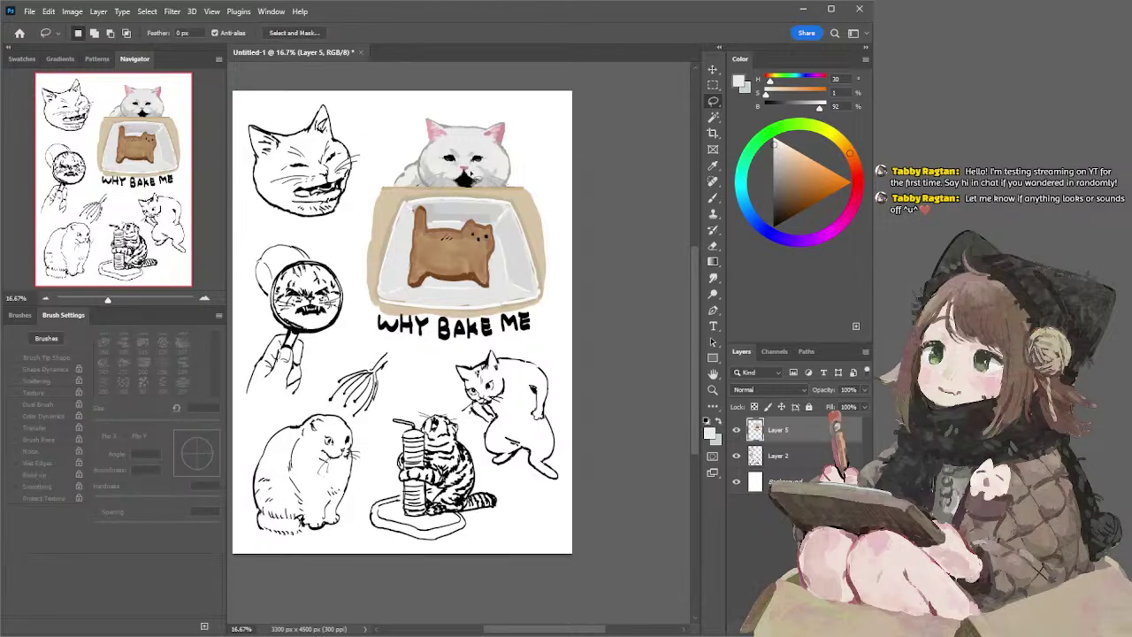
key(b)
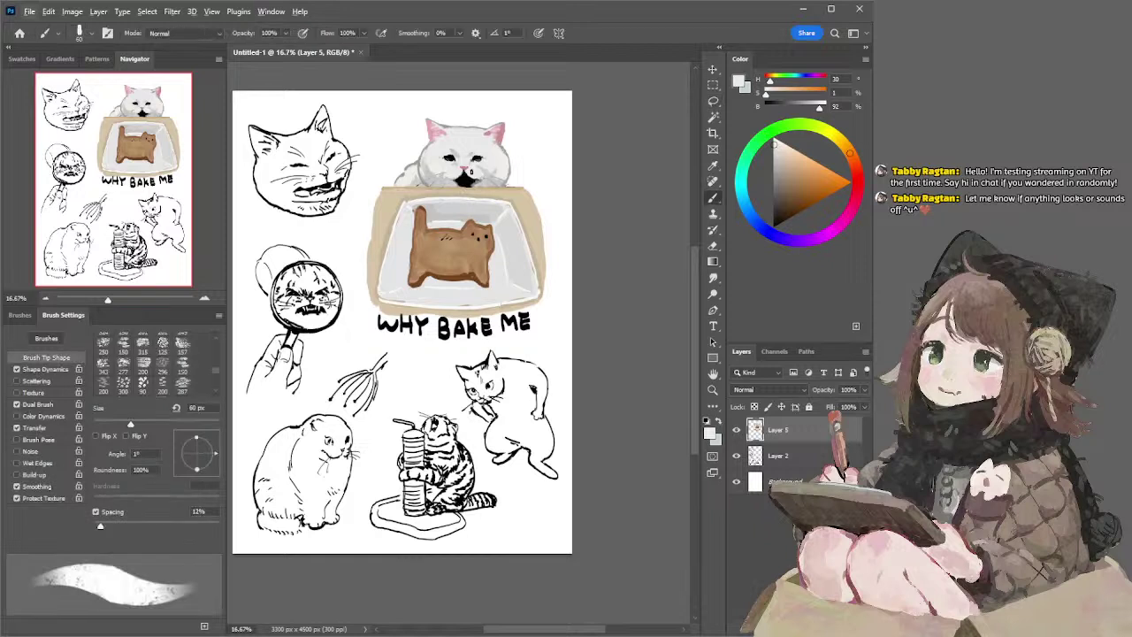
- Sample the tan of the cardboard box's upper edge for retouching, and set the brush to 80 px
key(bracketright)
key(bracketright)
key(bracketright)
key(bracketright)
key(bracketright)
key(bracketright)
key(bracketright)
key(bracketright)
alt+click(394, 196)
key(bracketleft)
key(bracketleft)
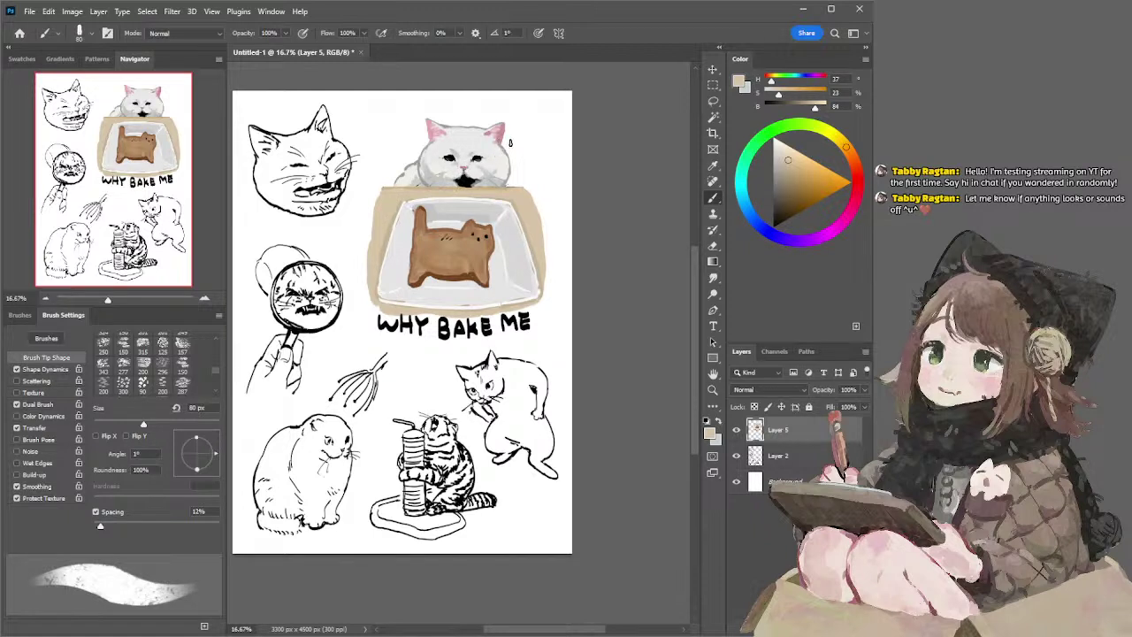
- Detail the white cat with a darkened version of its ear pink at 50 px, and sample off-white from its cheek
alt+click(507, 130)
key(bracketleft)
key(bracketleft)
key(bracketleft)
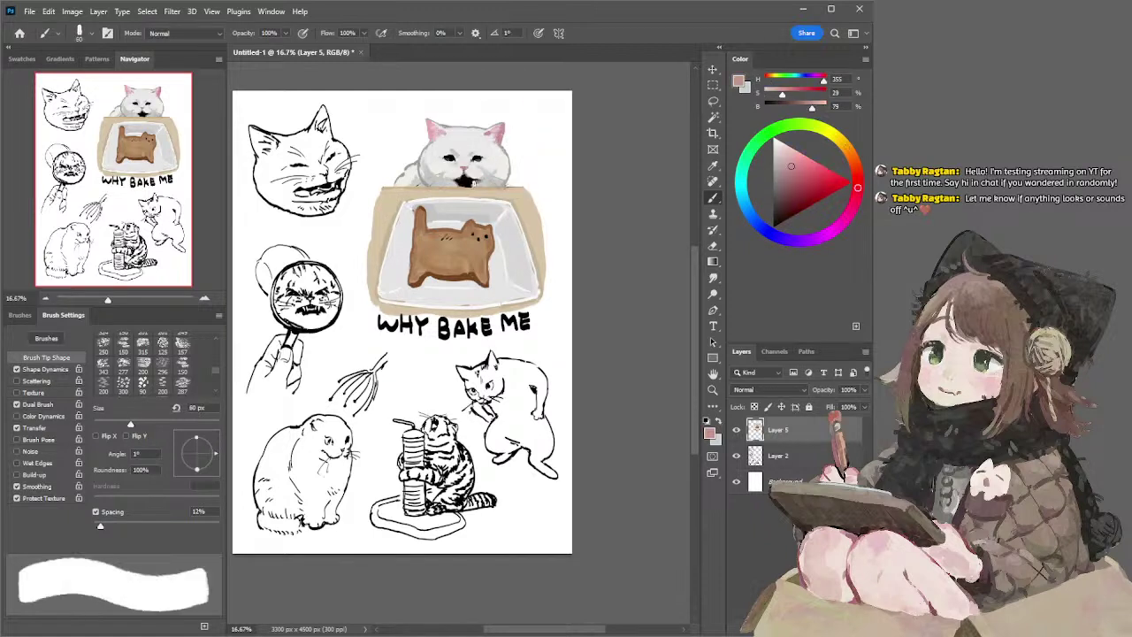
key(ctrl+z)
click(786, 181)
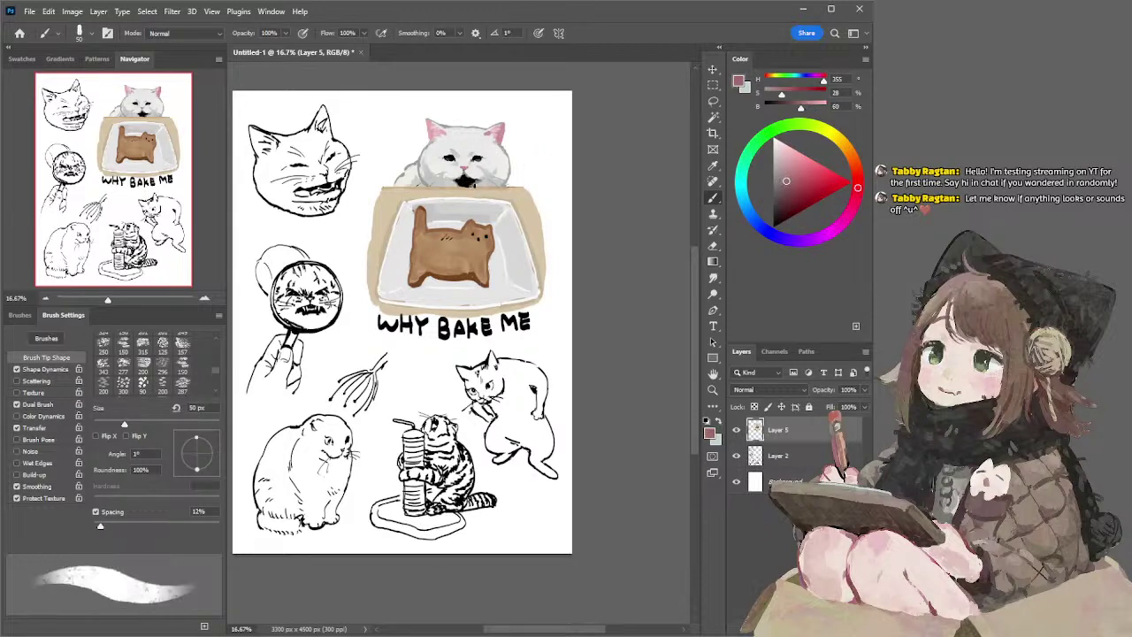
alt+click(497, 160)
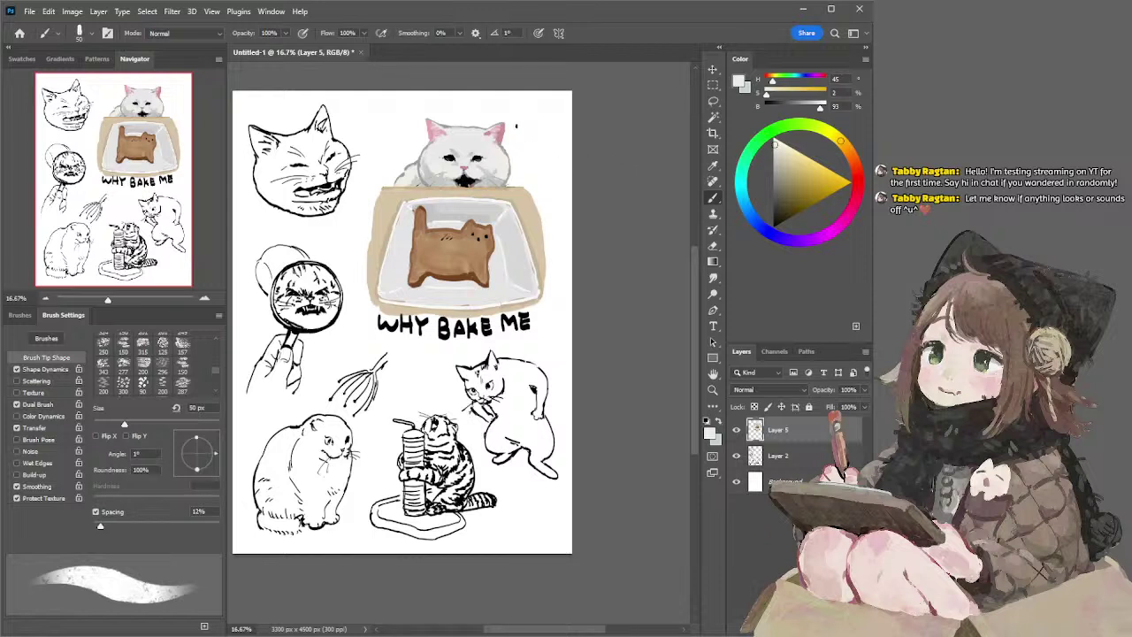
key(l)
mouse_move(448, 117)
mouse_down()
mouse_move(427, 172)
mouse_move(446, 130)
mouse_move(438, 112)
mouse_move(456, 131)
mouse_move(440, 166)
mouse_move(452, 116)
mouse_move(436, 190)
mouse_move(424, 188)
mouse_move(443, 108)
mouse_up()
key(ctrl+d)
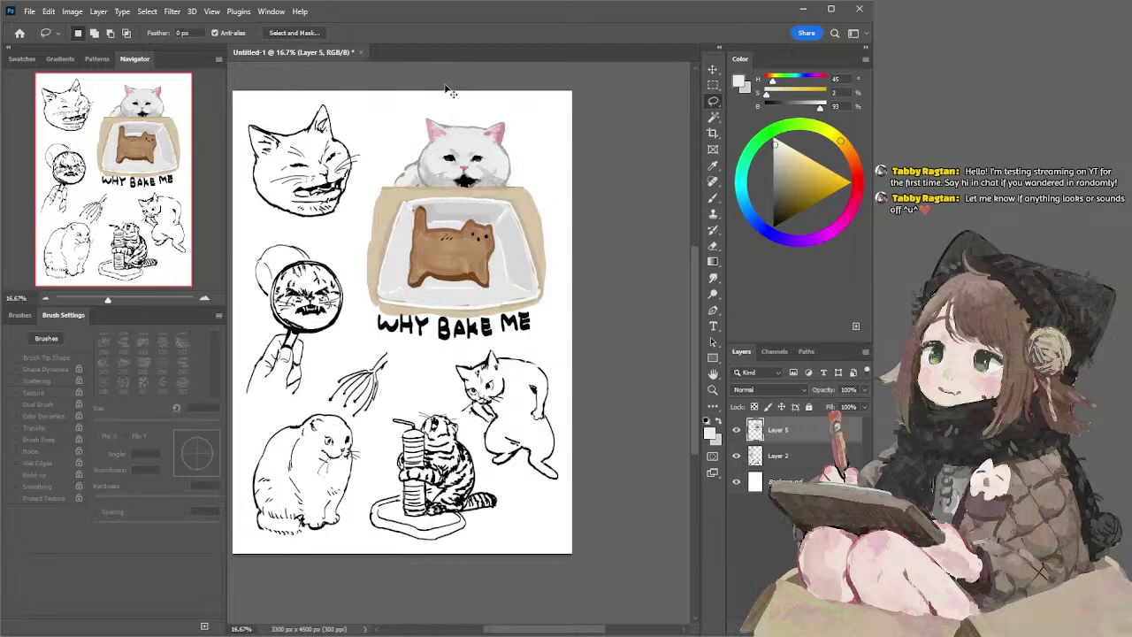
key(ctrl+shift+d)
key(ctrl+d)
mouse_move(505, 106)
mouse_down()
mouse_move(488, 139)
mouse_move(507, 191)
mouse_move(531, 130)
mouse_move(524, 104)
mouse_up()
key(ctrl+d)
- Clean up the outer edges of the white cat's ear and head on both sides with a 40 px eraser
key(e)
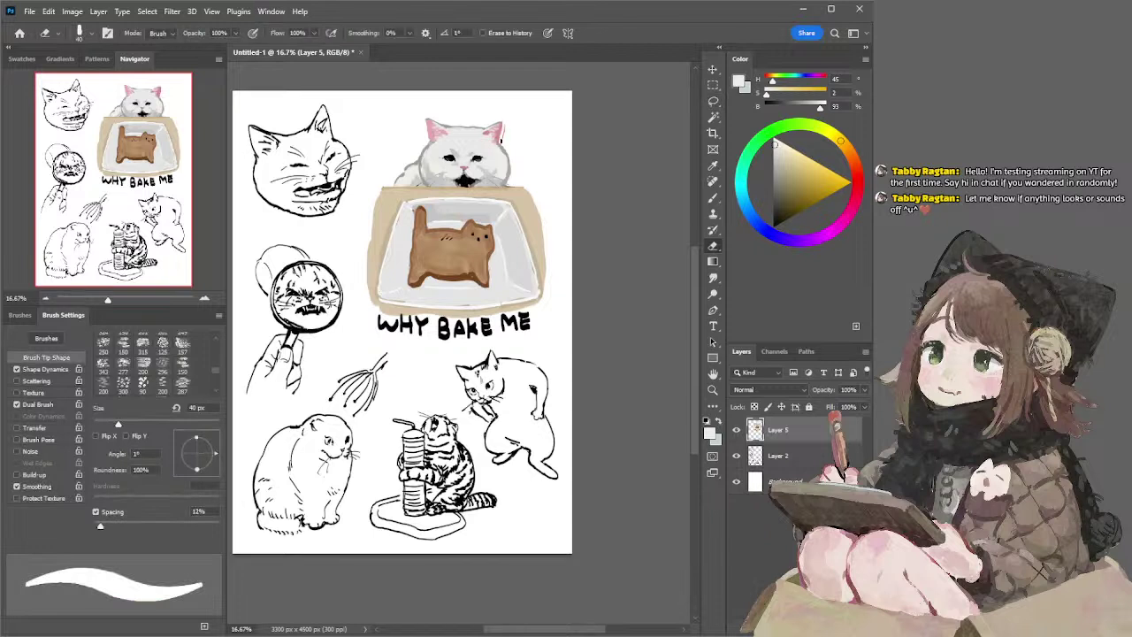
mouse_move(499, 145)
mouse_down()
mouse_move(506, 156)
mouse_move(504, 128)
mouse_up()
drag(425, 140, 424, 154)
key(b)
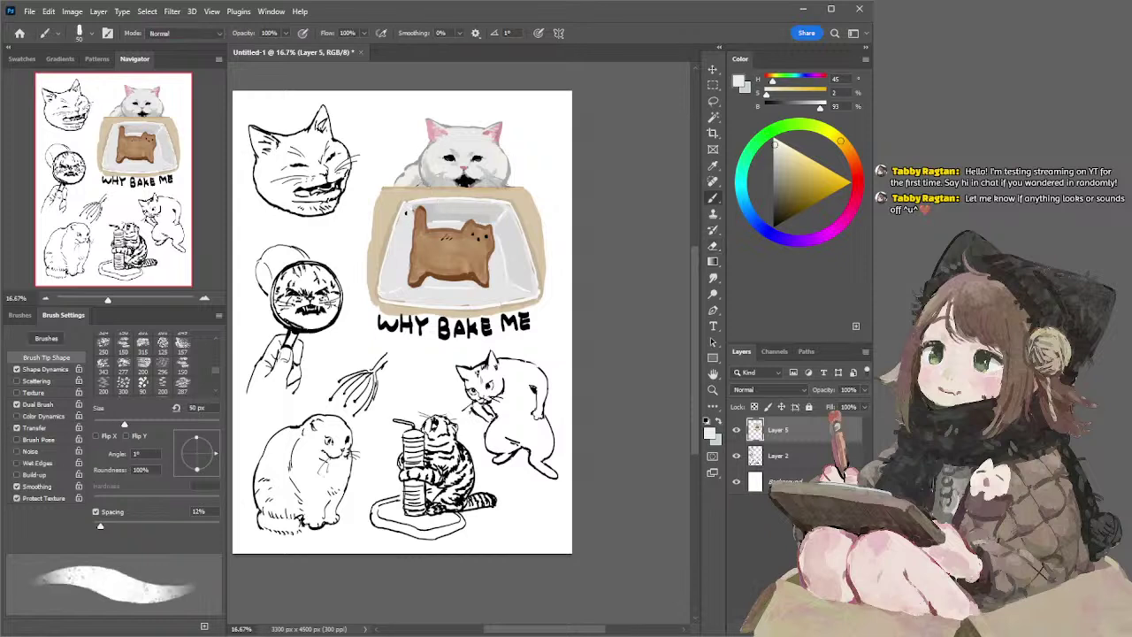
alt+click(409, 209)
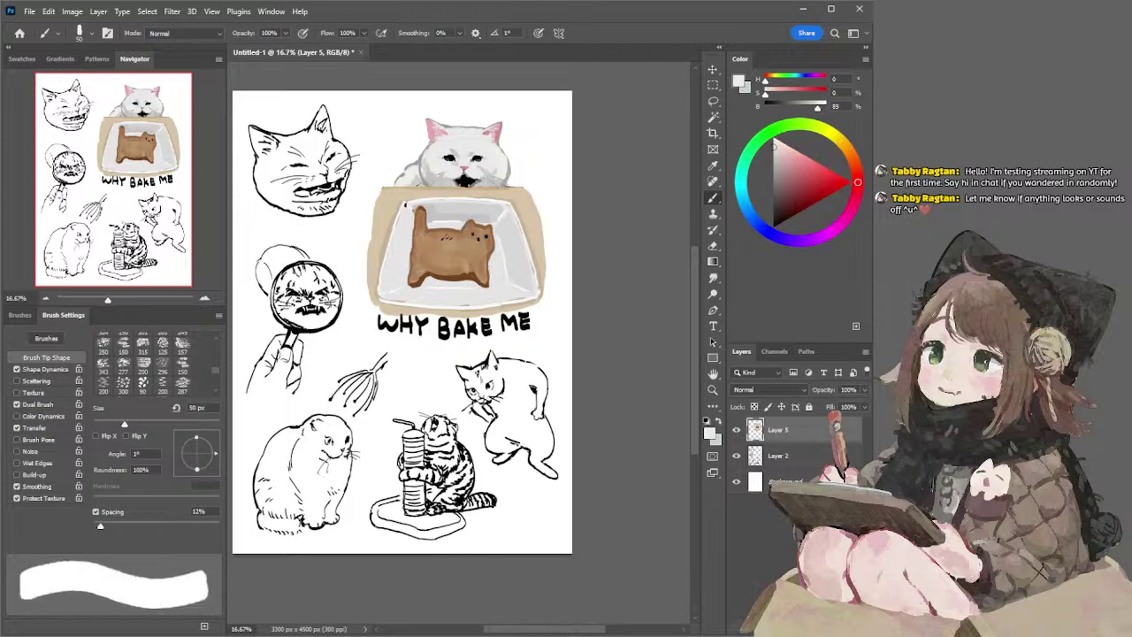
alt+click(407, 202)
key(bracketright)
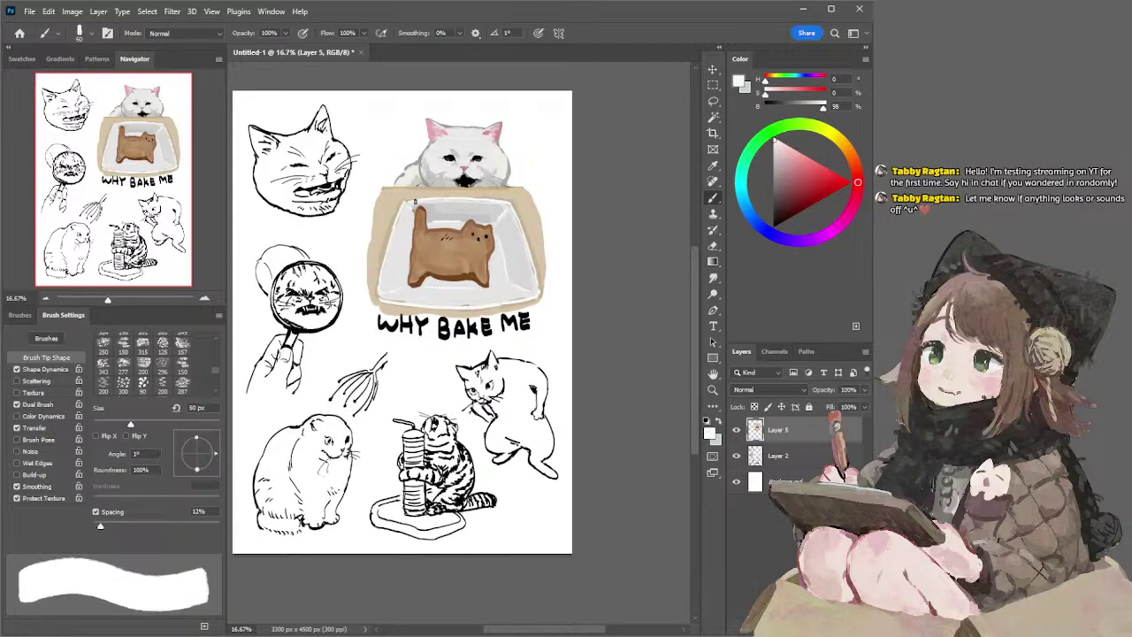
drag(412, 202, 505, 201)
key(ctrl+z)
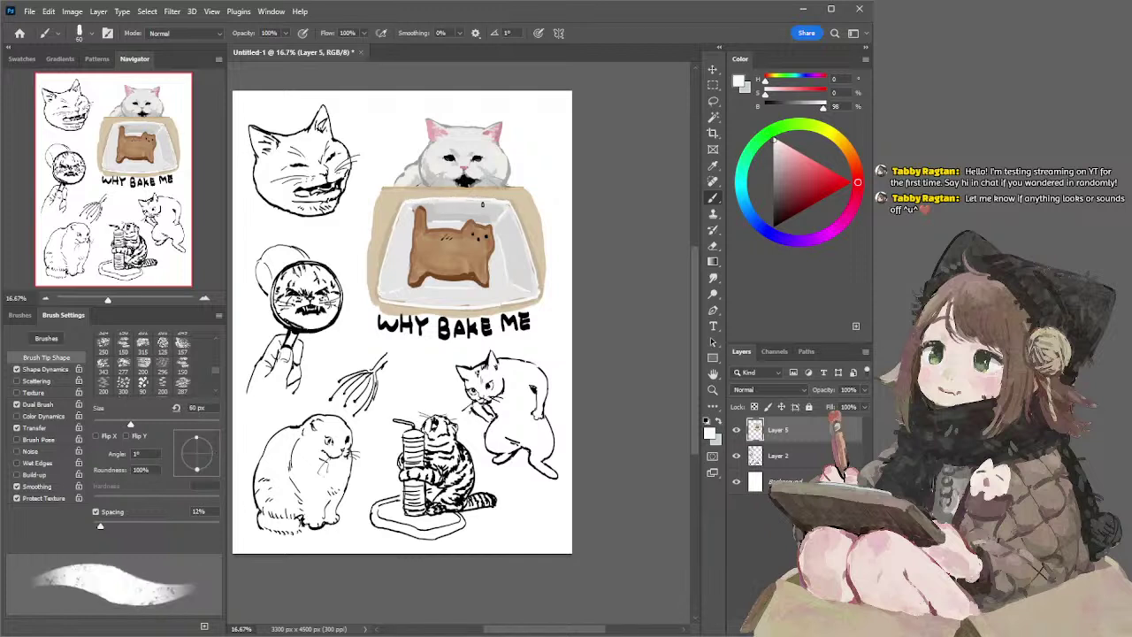
- Paint near-white highlights along the tray's upper rim and both side rims with a 45 px brush
alt+click(444, 208)
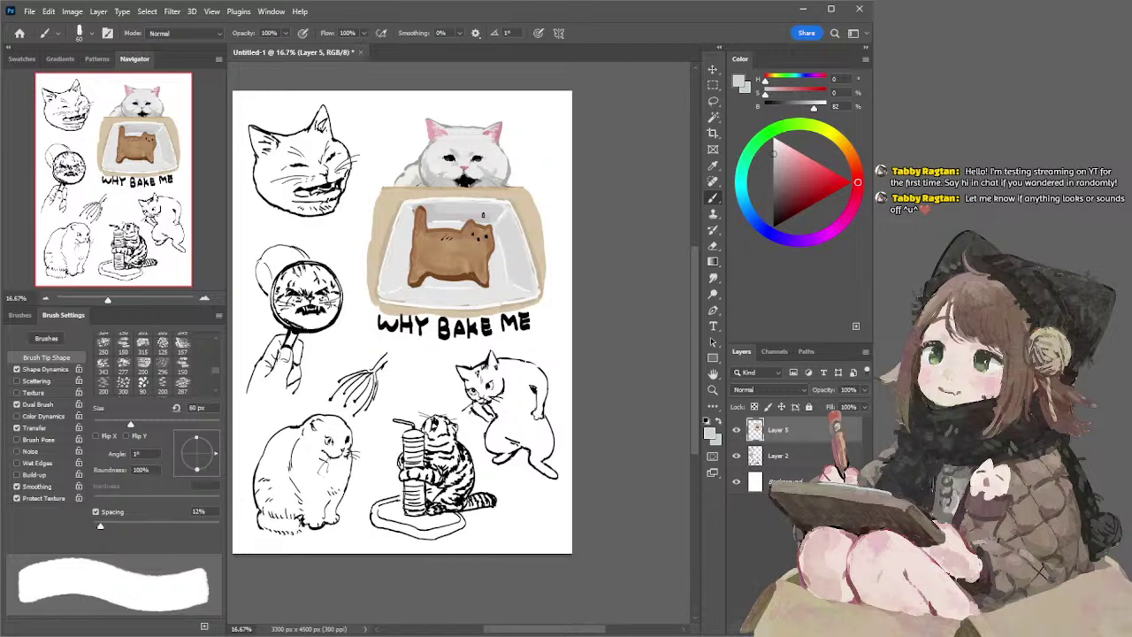
alt+click(413, 202)
key(bracketleft)
key(bracketleft)
drag(424, 202, 490, 201)
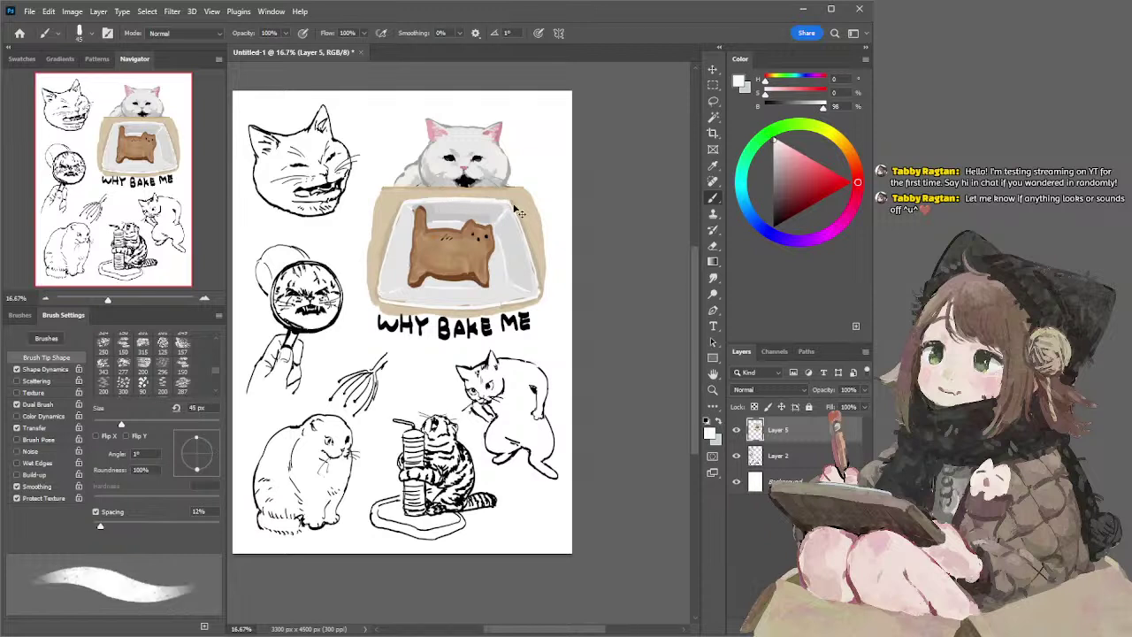
mouse_move(522, 236)
mouse_down()
mouse_move(518, 218)
mouse_move(537, 282)
mouse_up()
drag(398, 216, 397, 226)
- Smooth the tray's lower area with light grey sampled near its corner, enlarging the brush to 70 px
key(bracketright)
key(bracketright)
key(bracketright)
key(bracketright)
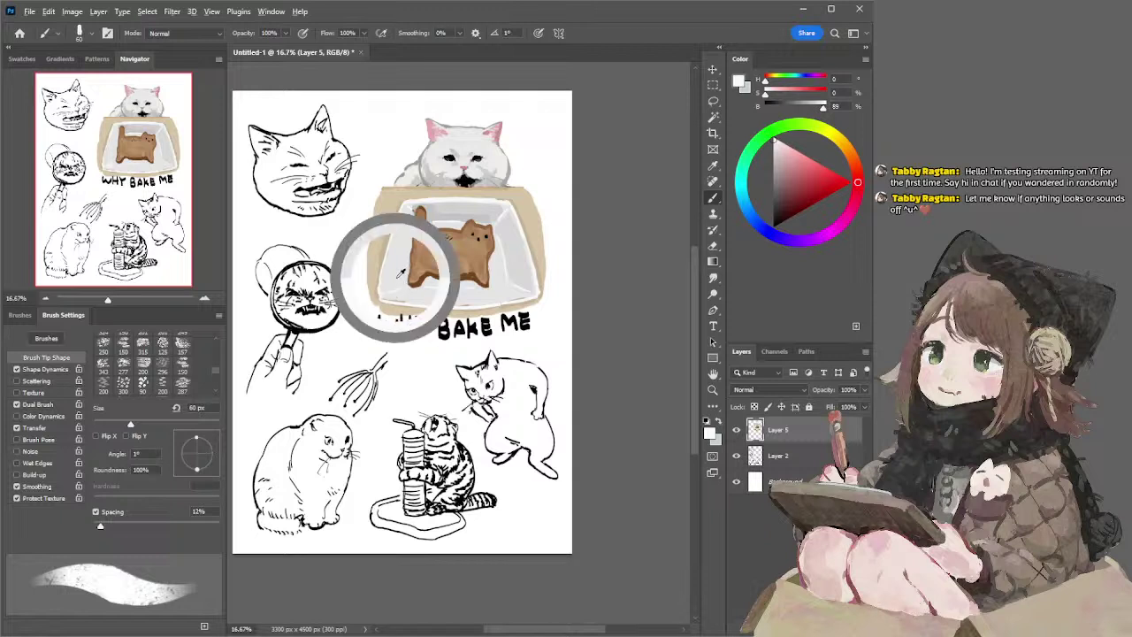
alt+click(395, 289)
key(bracketright)
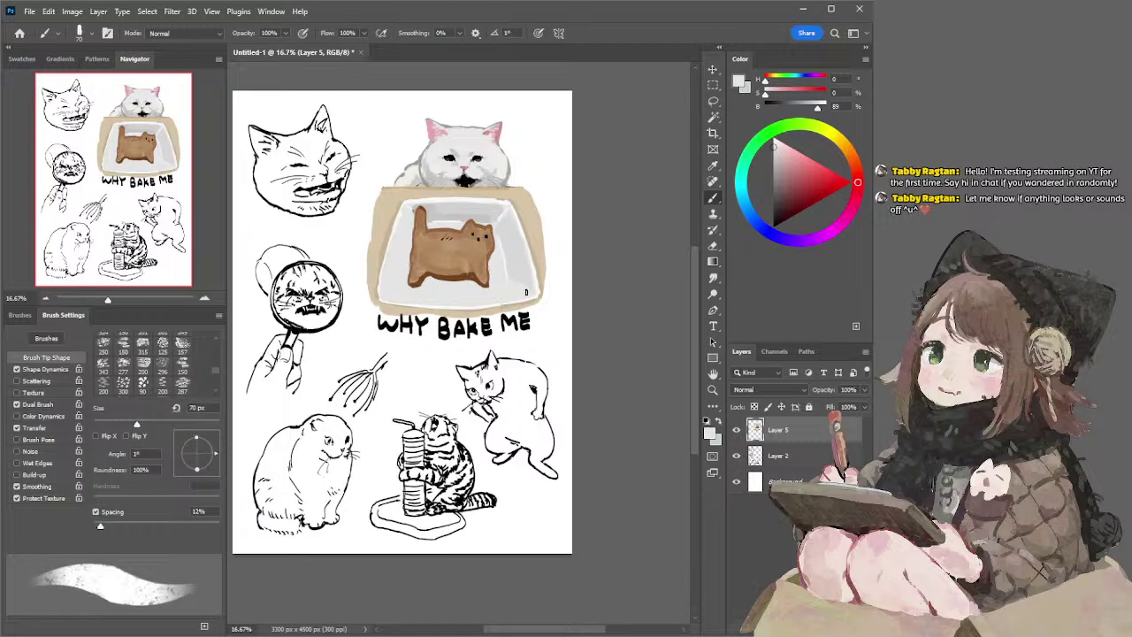
- Shade the tray's inner walls with light grey sampled beside the brown cat's head, enlarging the brush to 200 px
alt+click(512, 240)
key(bracketright)
key(bracketright)
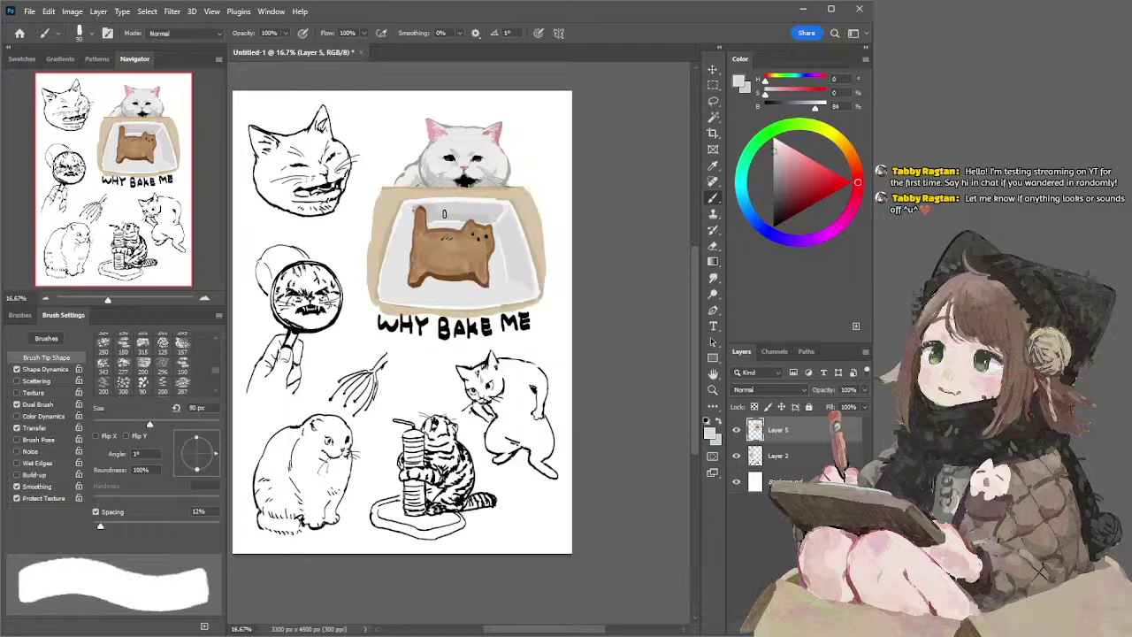
key(bracketright)
key(bracketright)
key(bracketright)
key(bracketright)
key(bracketright)
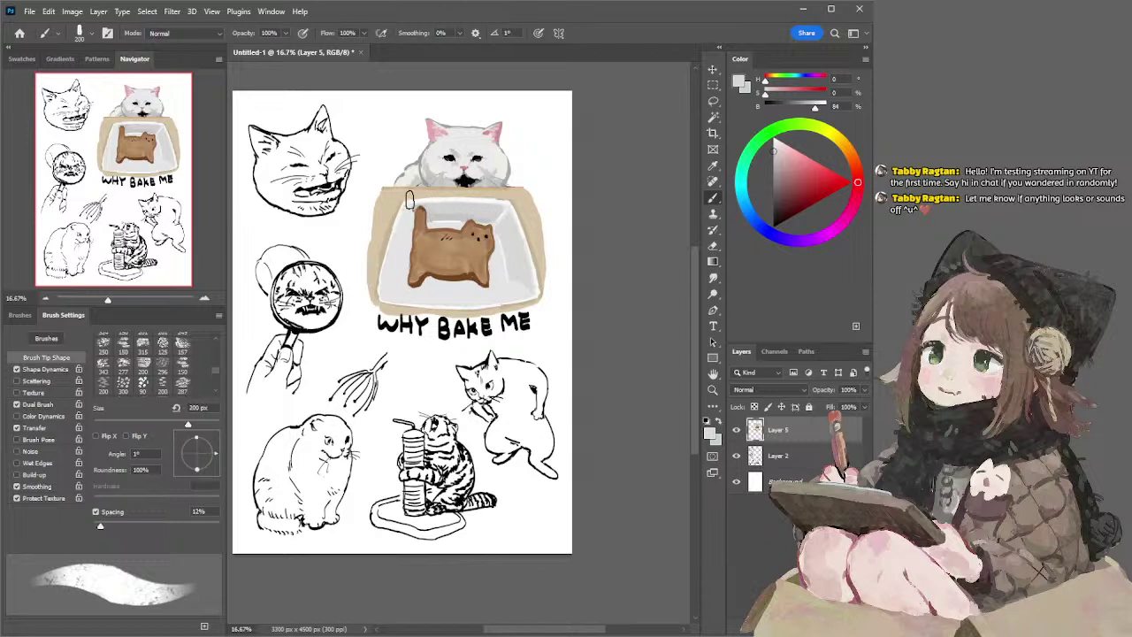
- Deepen the tray's back wall with darker grey sampled beside the brown cat's tail, reducing the brush to 90 px
alt+click(429, 215)
key(bracketleft)
key(bracketleft)
key(bracketleft)
key(bracketleft)
key(bracketleft)
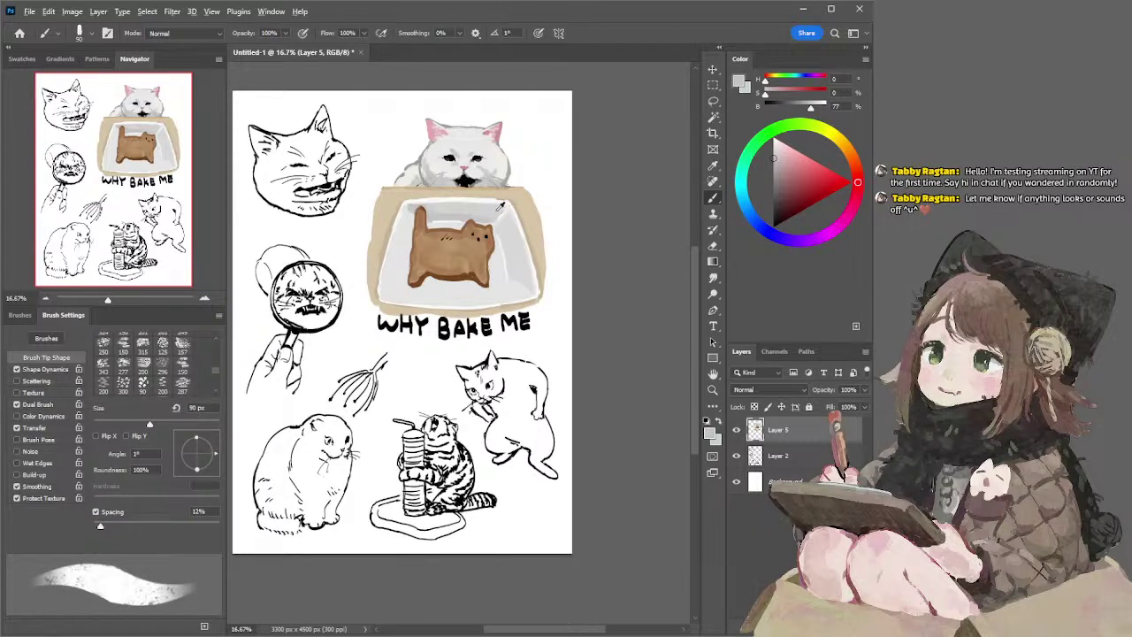
- Blend the tray's inner wall beside the brown cat's head with greys sampled there, using a 100 px brush
alt+click(493, 209)
key(bracketright)
alt+click(511, 219)
drag(510, 219, 499, 223)
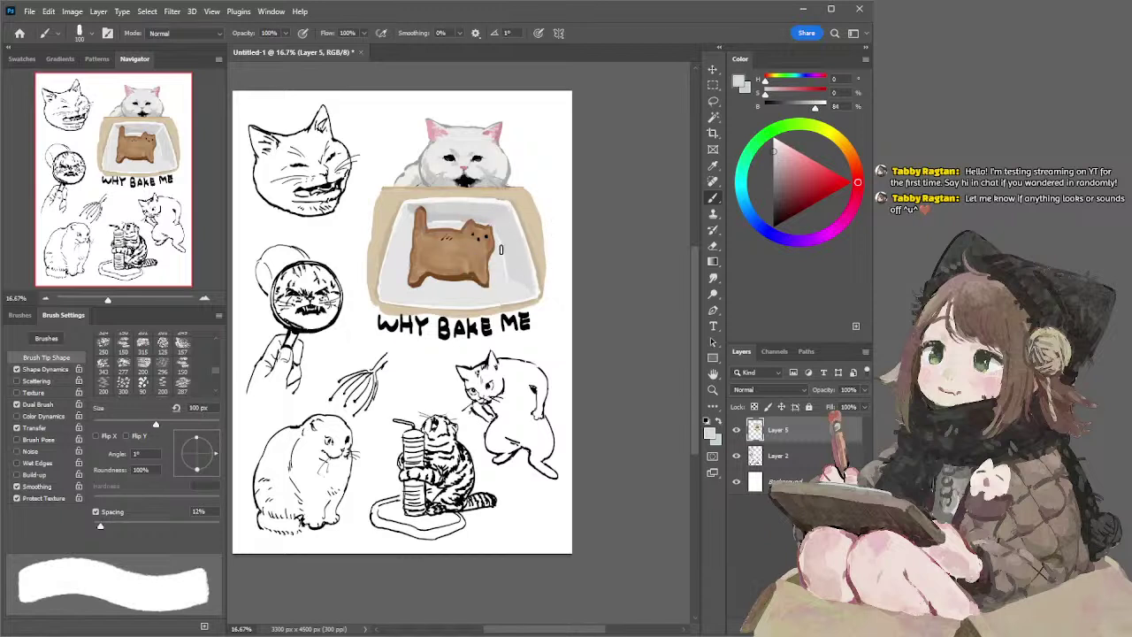
key(period)
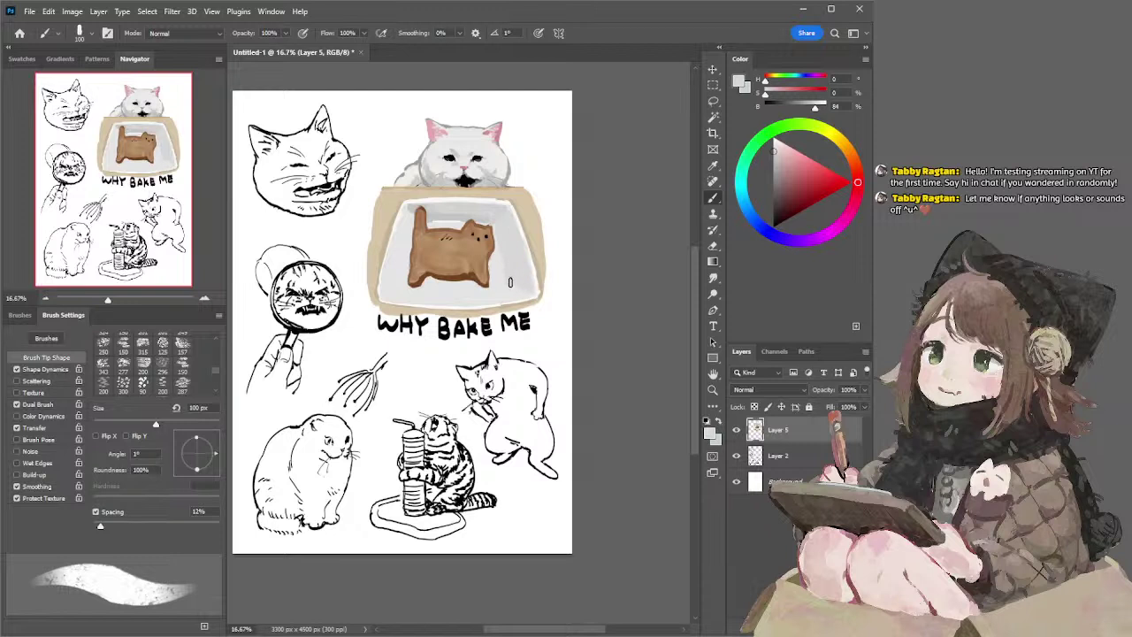
- Add near-white highlights to the tray's rim and floor below the brown cat, reducing the brush to 35 px
alt+click(454, 193)
key(bracketleft)
key(bracketleft)
key(bracketleft)
key(bracketleft)
key(bracketleft)
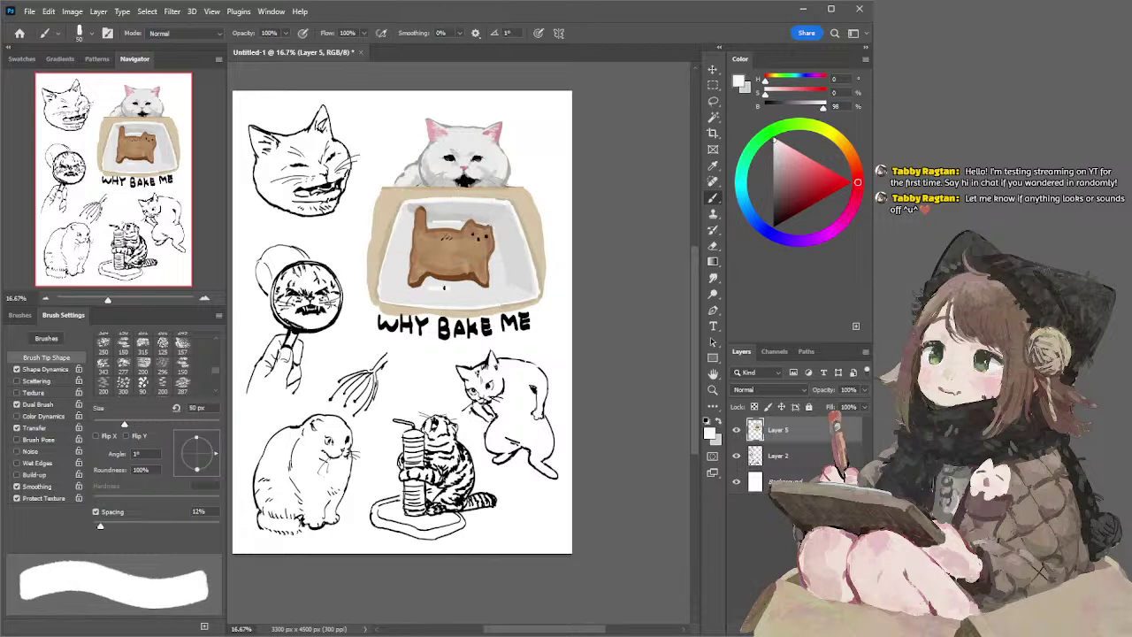
key(bracketleft)
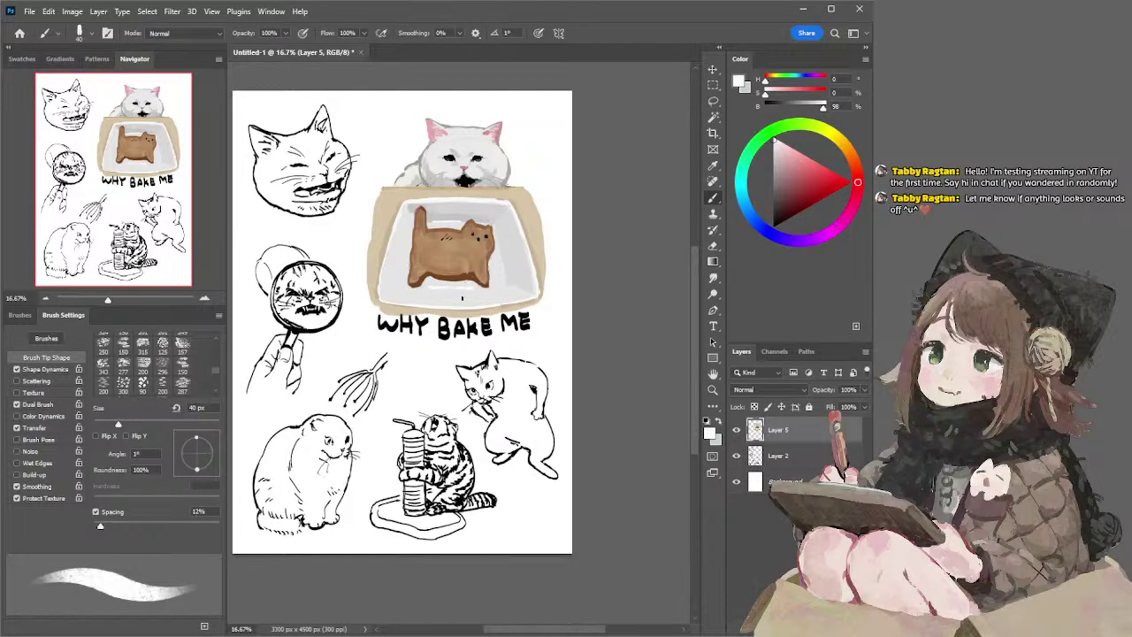
key(bracketleft)
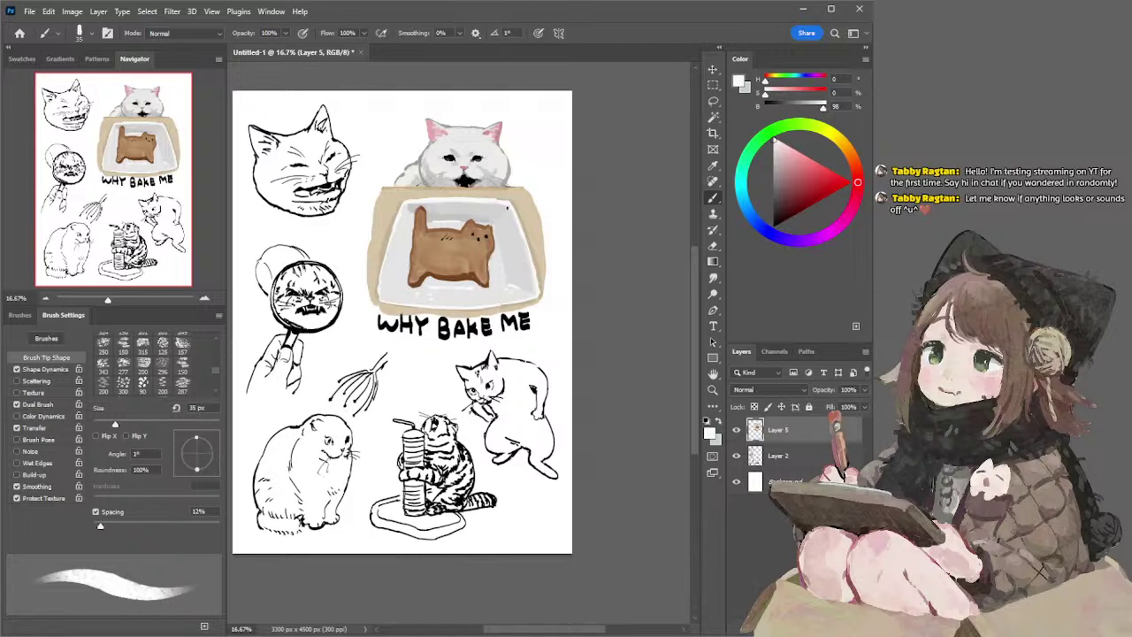
- Retouch the tray with light grey sampled beside the brown cat's chest, using a 40 px brush
alt+click(495, 251)
key(])
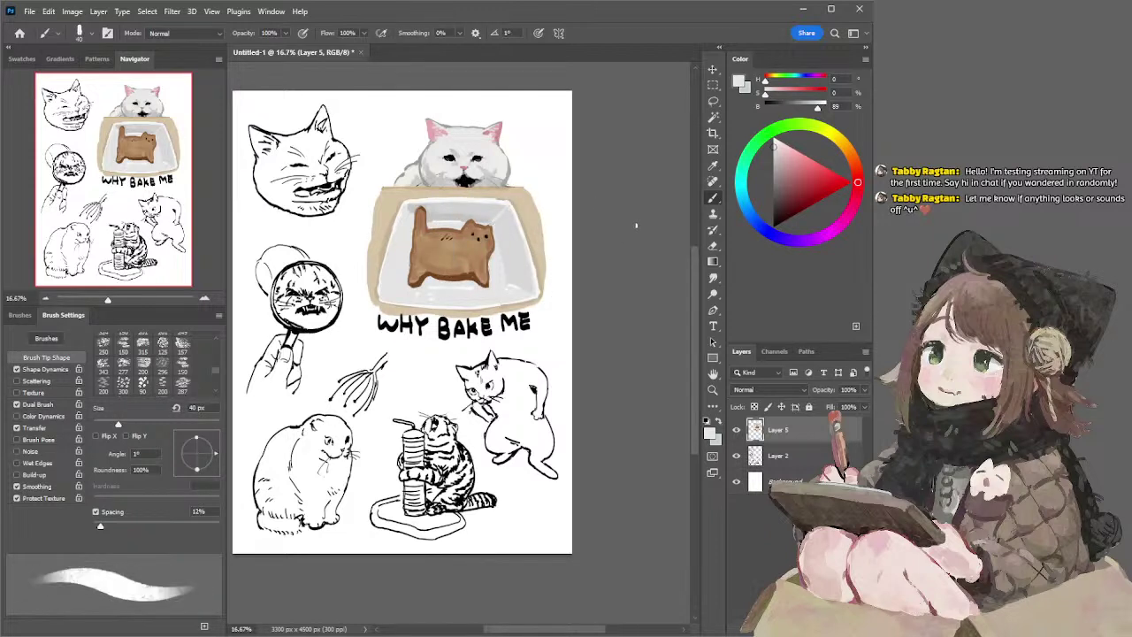
key(l)
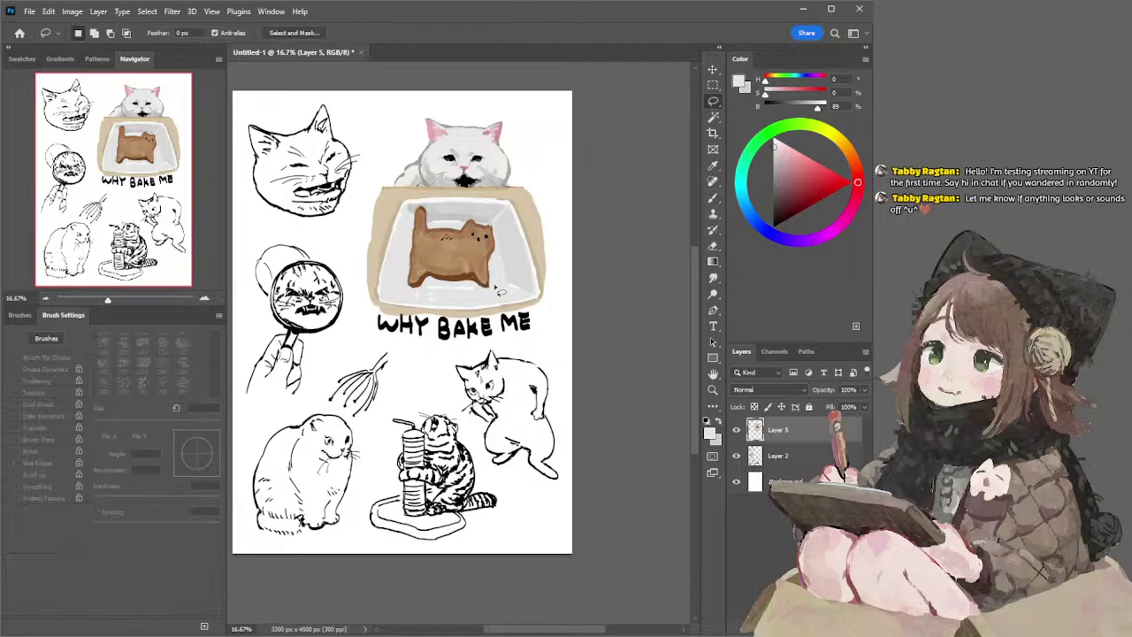
key(b)
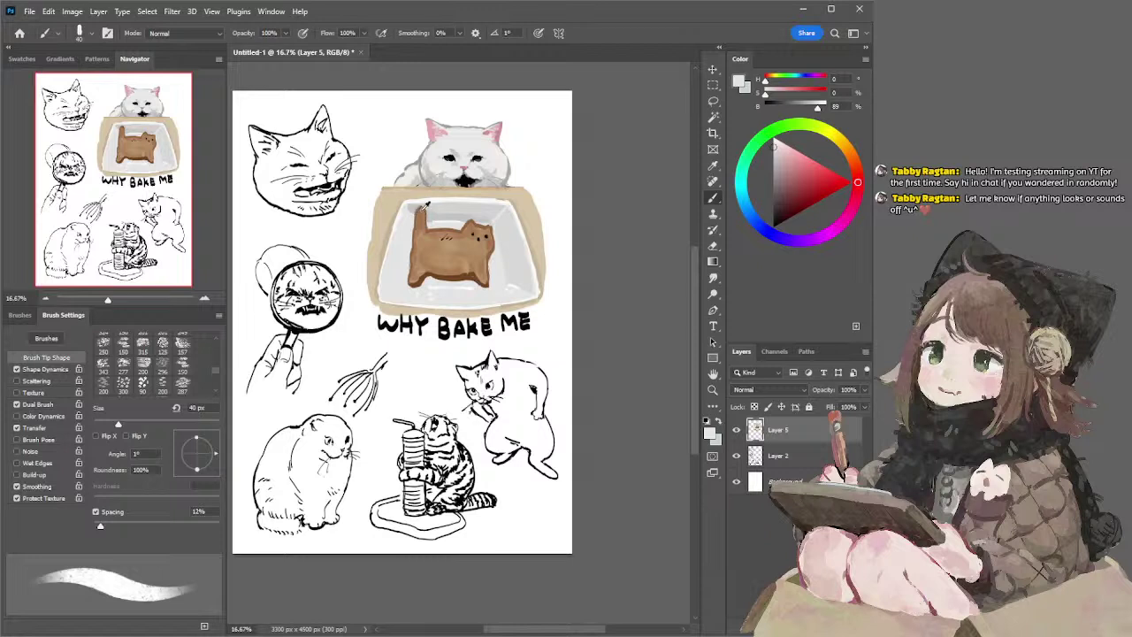
- Refine the edges of the brown cat's tail with greys and brown sampled around it, using the 40 px brush
alt+click(414, 212)
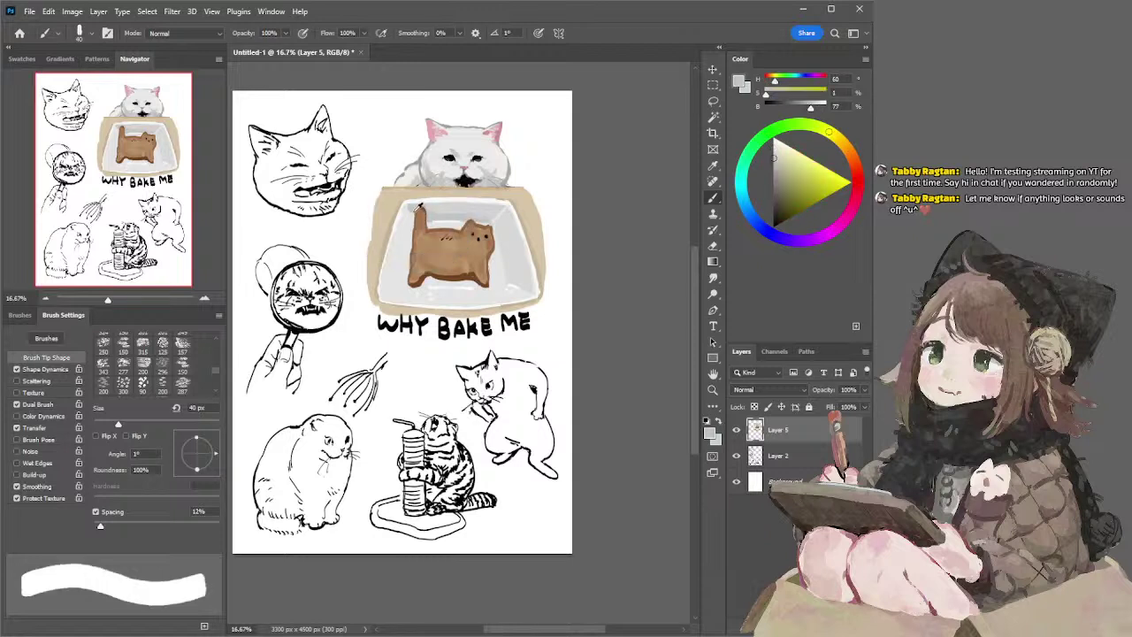
alt+click(415, 221)
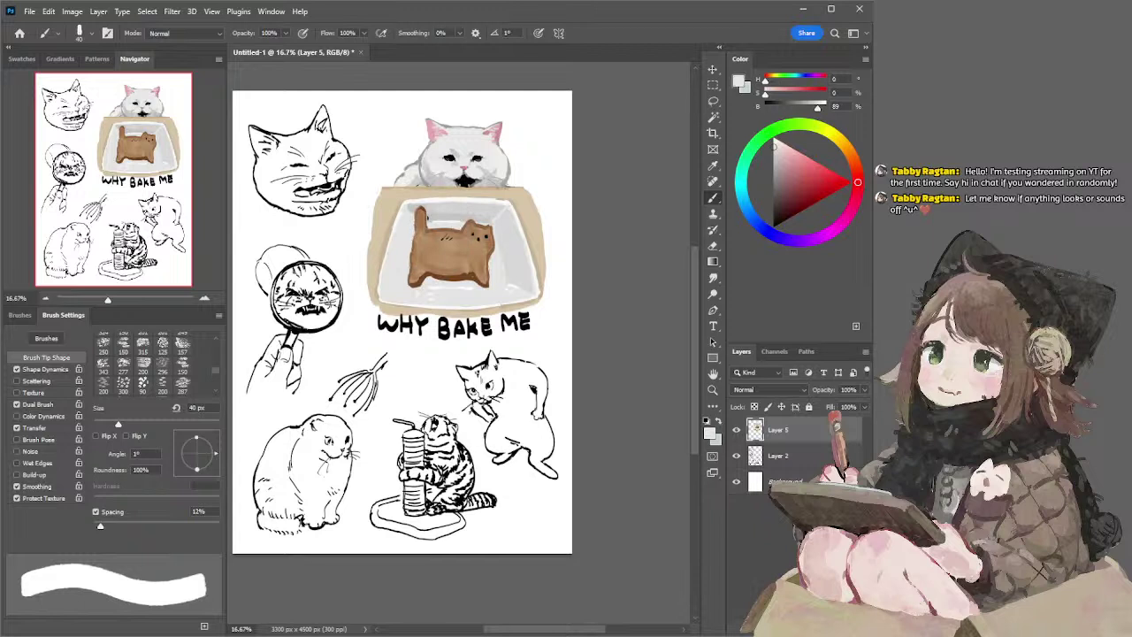
alt+click(428, 210)
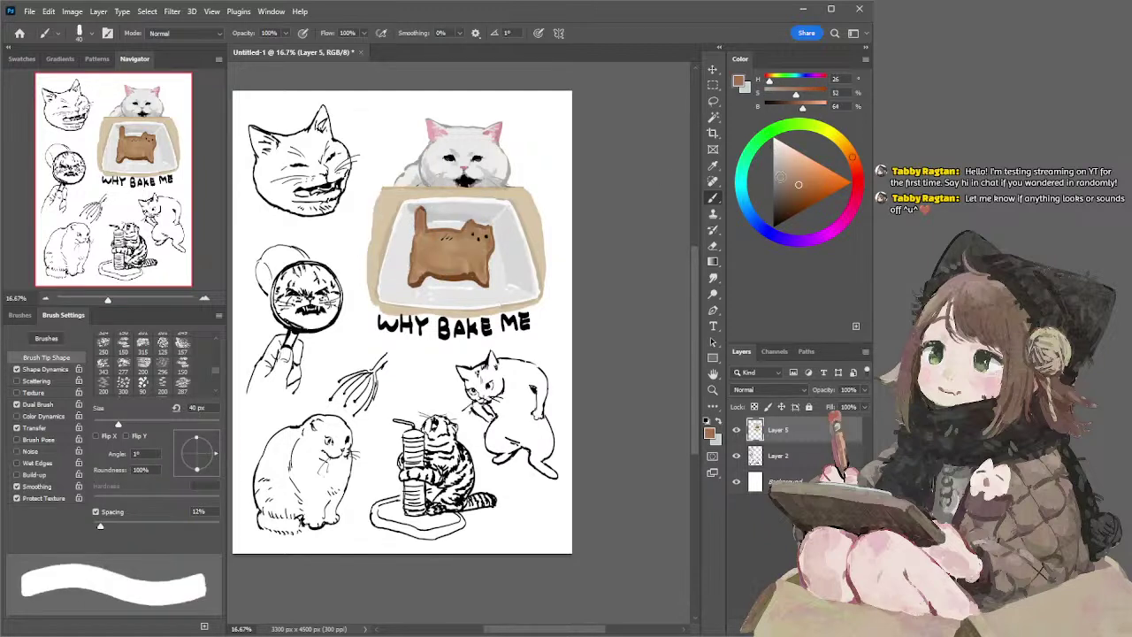
- Paint the brown cat's tail with a lighter orange-brown and a redder brown of hue 20, enlarging the brush to 60 px
click(808, 180)
key(])
key(bracketright)
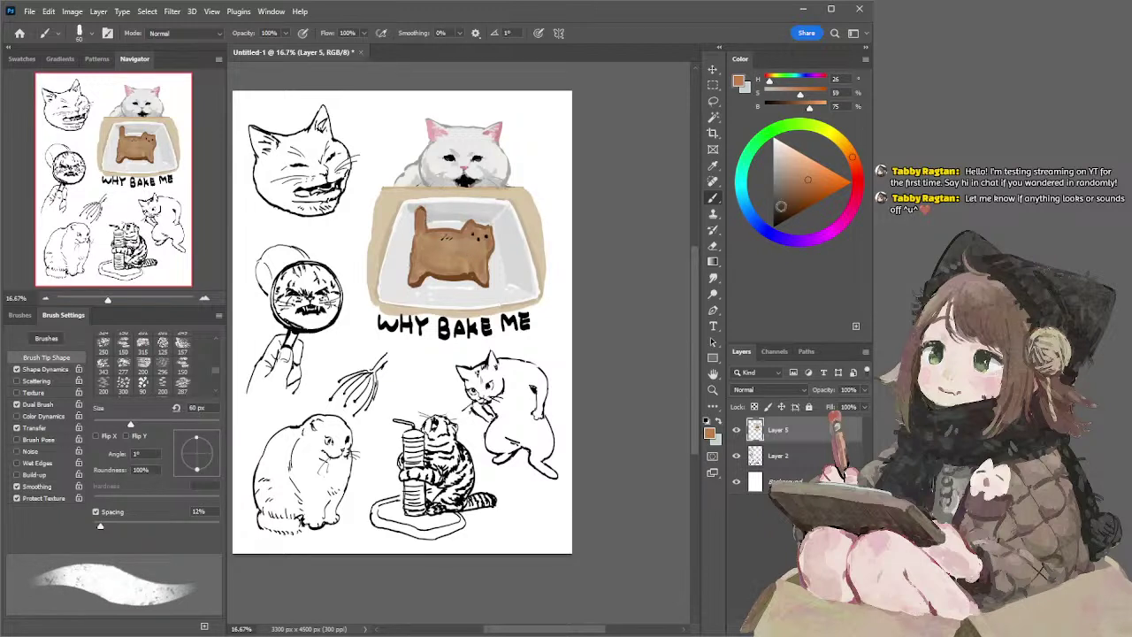
click(853, 162)
click(804, 187)
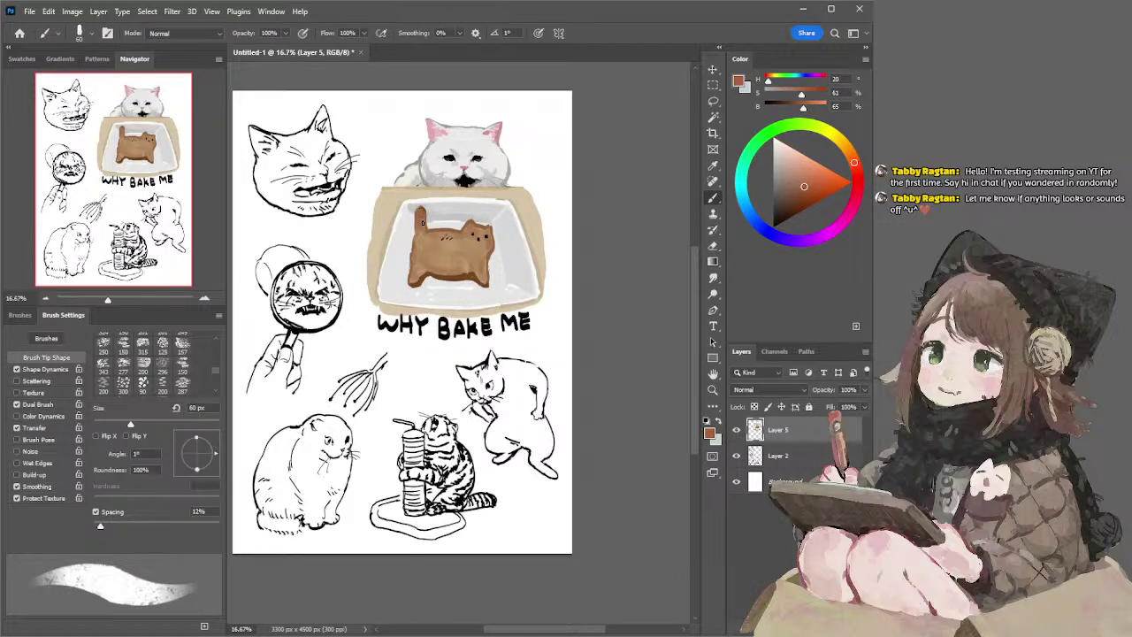
click(797, 188)
- Trim both sides of the brown cat's tail with grey sampled from the tray wall above it
alt+click(418, 202)
drag(419, 207, 415, 222)
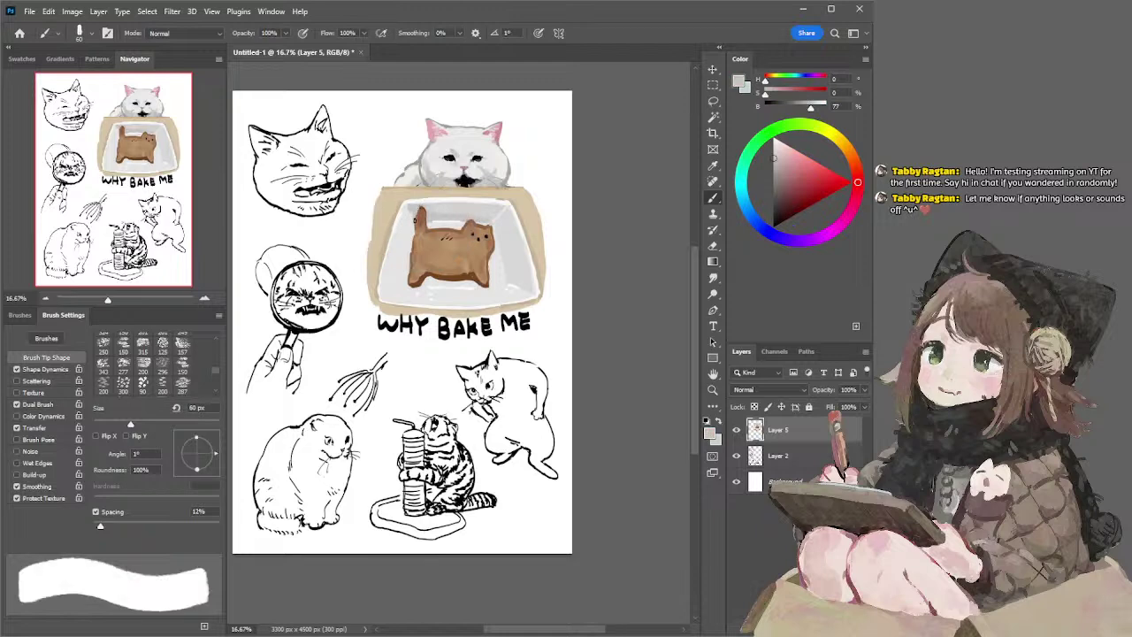
drag(422, 207, 429, 209)
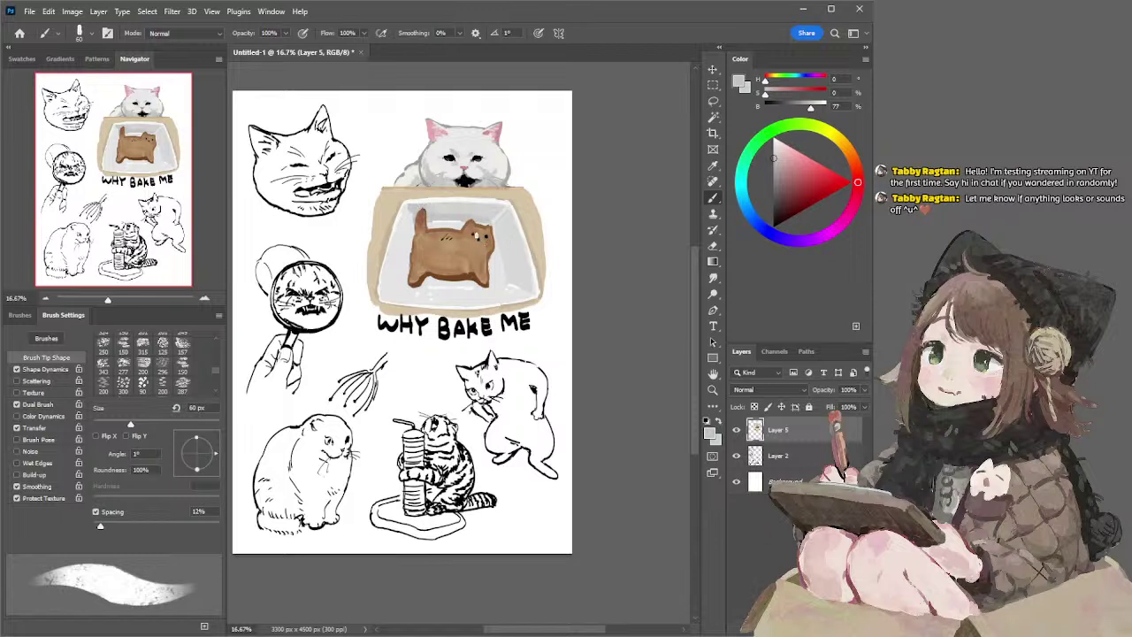
key(l)
key(ctrl+d)
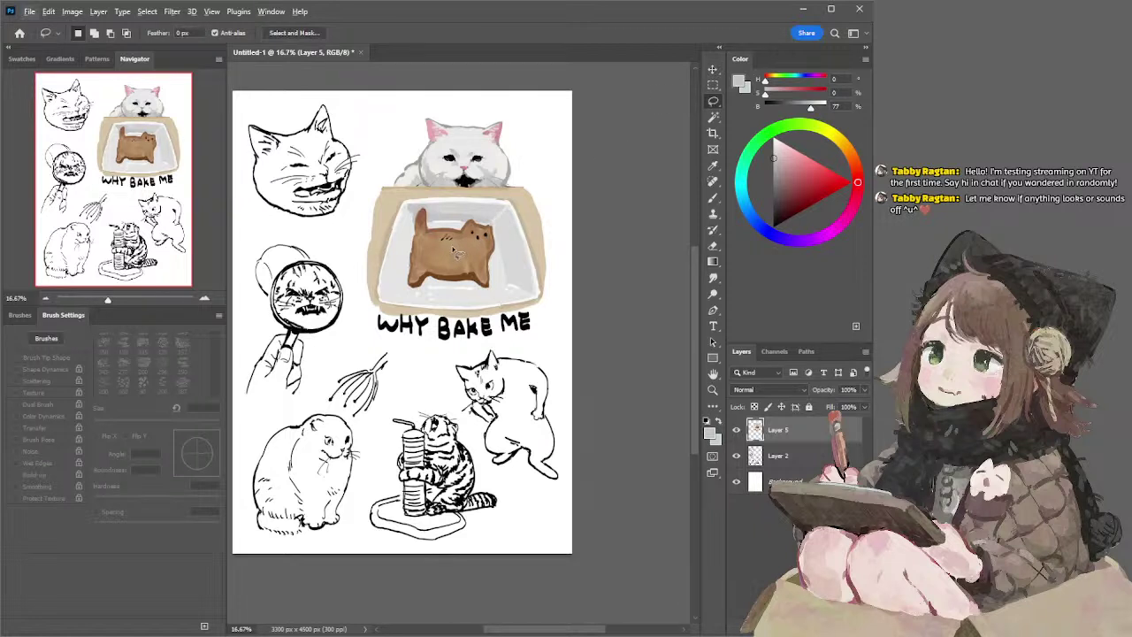
key(b)
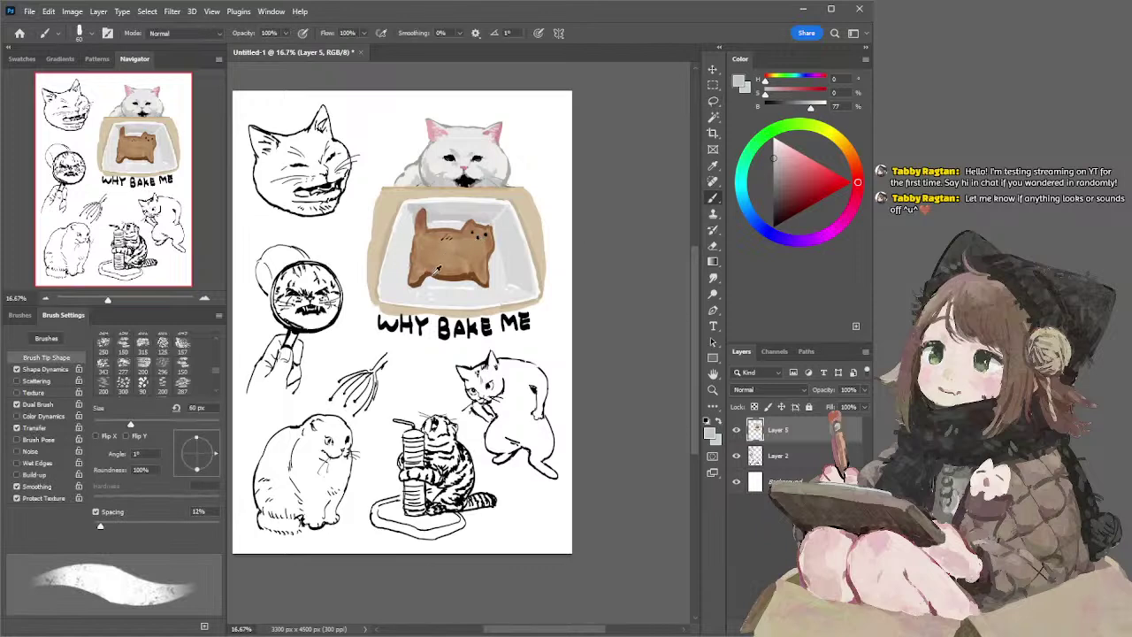
- Clean up the underside of the brown cat's belly with light grey and dark brown sampled there, using the 60 px brush
alt+click(432, 275)
alt+click(431, 281)
drag(432, 282, 453, 280)
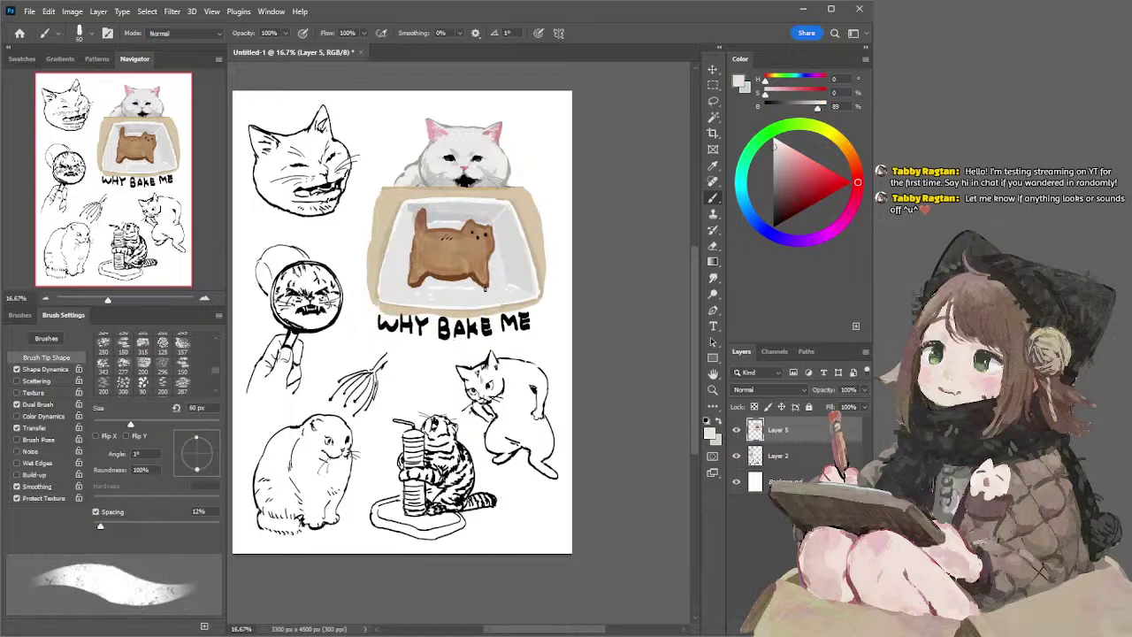
alt+click(452, 276)
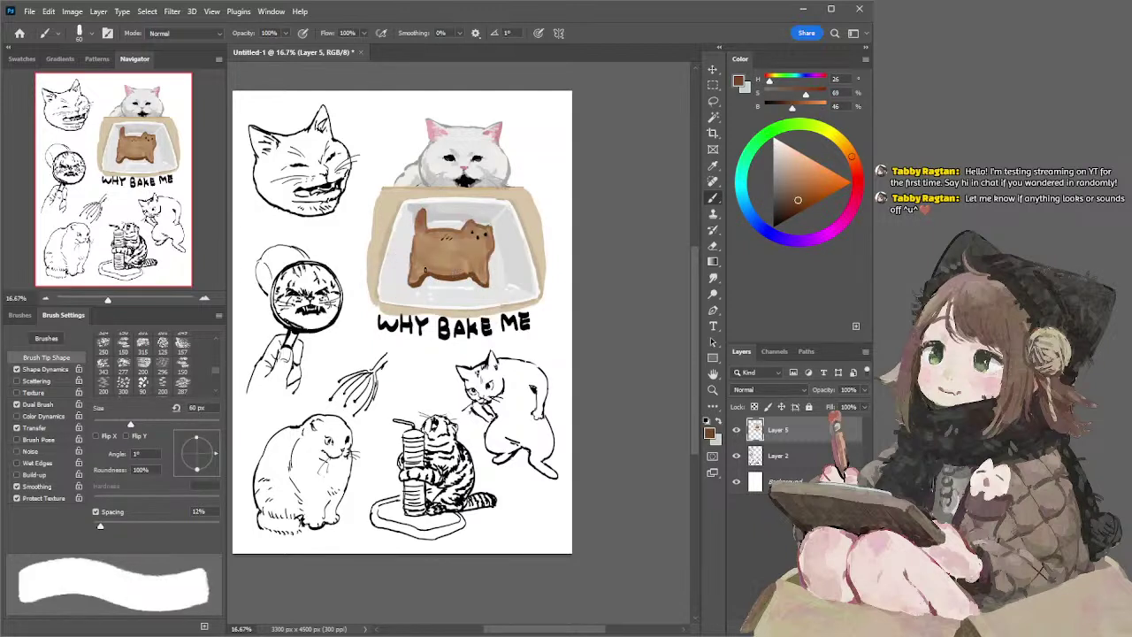
- Repaint the brown cat's paws and legs with tan and browns sampled from its belly, chest and tail
alt+click(423, 270)
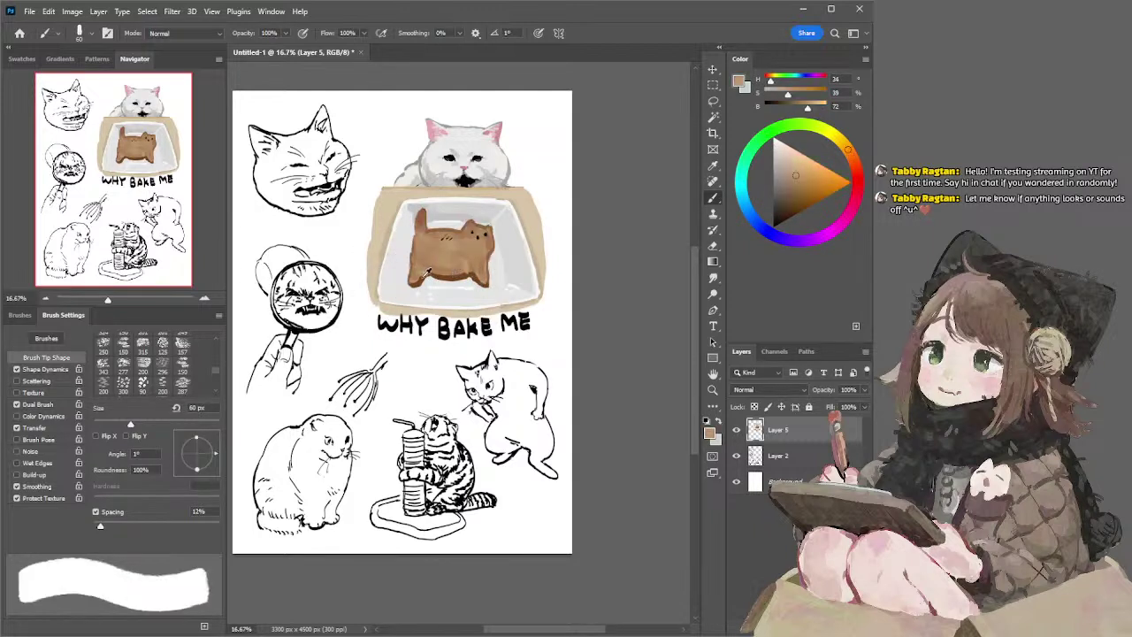
drag(481, 276, 483, 279)
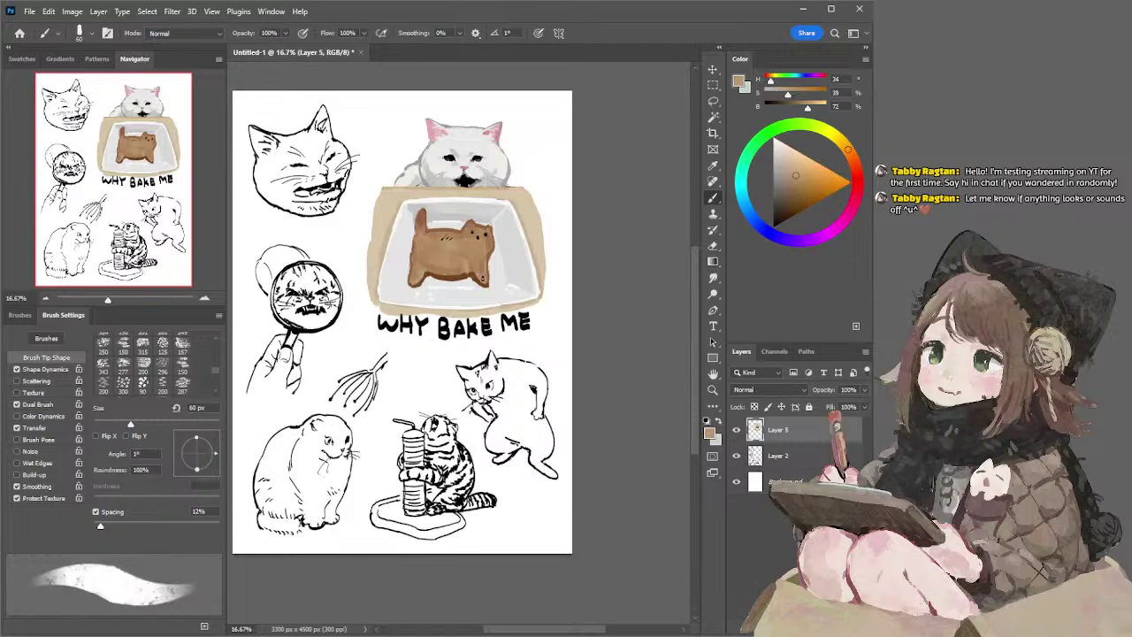
alt+click(462, 264)
drag(488, 274, 484, 280)
alt+click(487, 264)
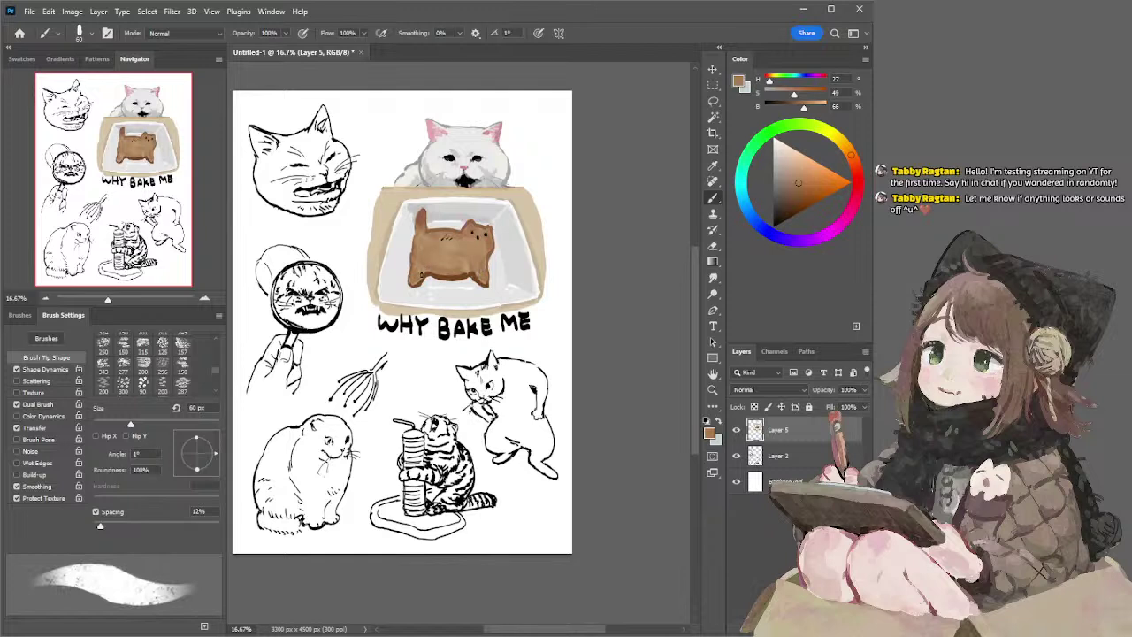
alt+click(420, 217)
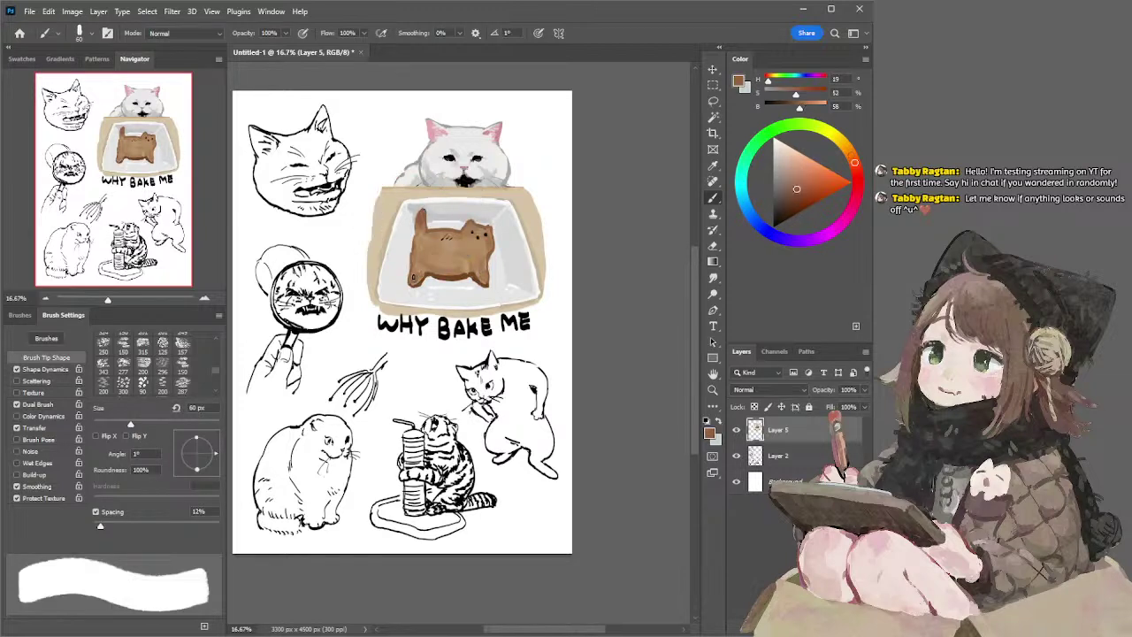
drag(482, 280, 484, 281)
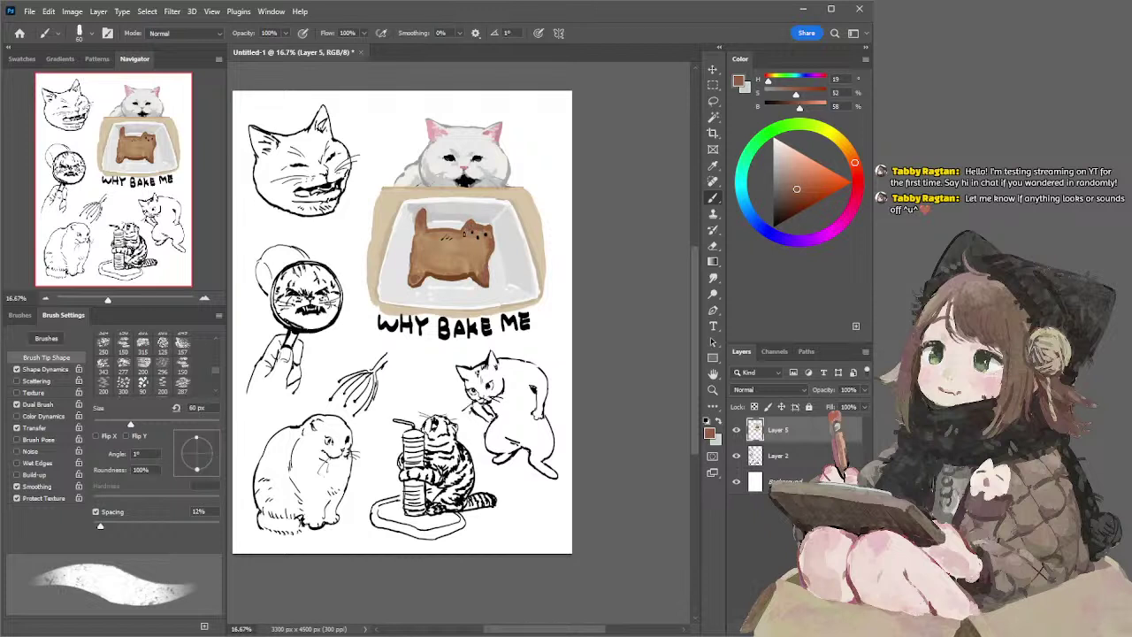
- Tint the brown cat's tail and outer edges with a reddish brown of hue 14, enlarging the brush to 400 px
click(856, 168)
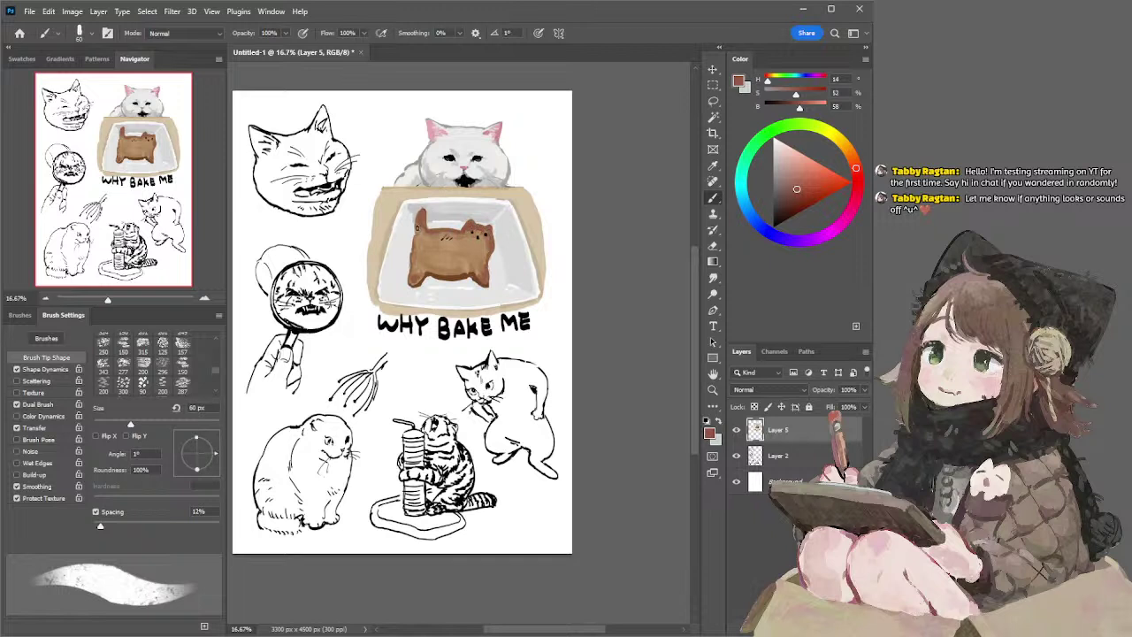
key(bracketright)
key(bracketright)
key(bracketright)
key(bracketright)
key(bracketright)
drag(417, 224, 412, 265)
key(ctrl+z)
key(bracketright)
key(bracketright)
key(bracketright)
key(bracketright)
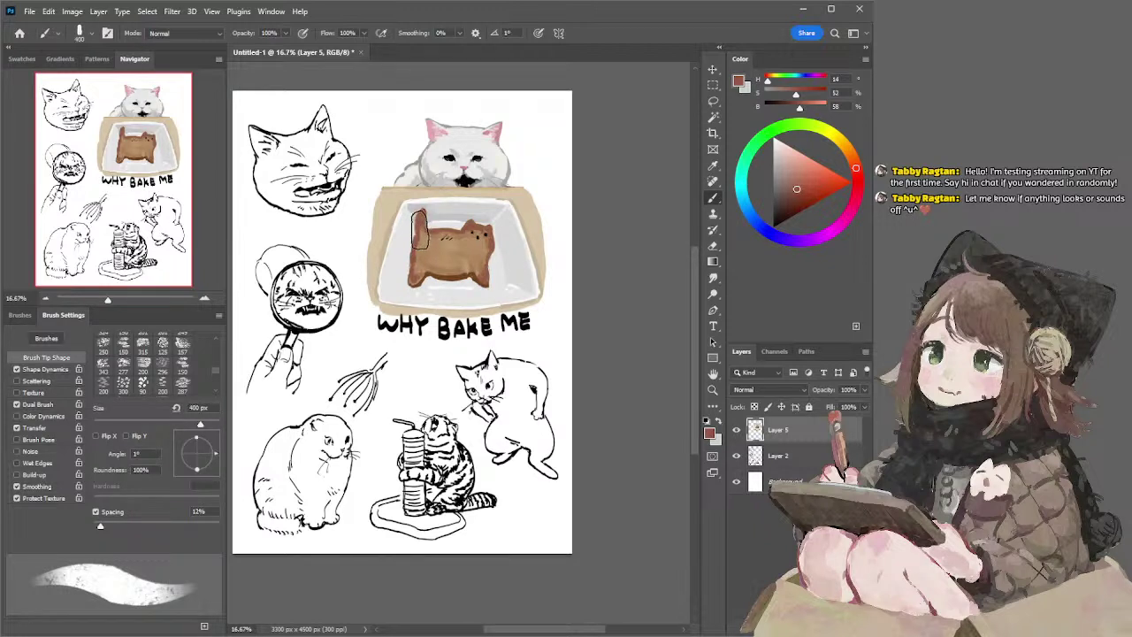
key(bracketright)
key(bracketright)
- Warm the middle of the brown cat's body with golden brown of hue 35, saturation 55 and brightness 76, using a 400 px brush
alt+click(456, 253)
click(806, 177)
mouse_move(454, 245)
mouse_down()
mouse_move(463, 253)
mouse_move(425, 256)
mouse_move(464, 244)
mouse_up()
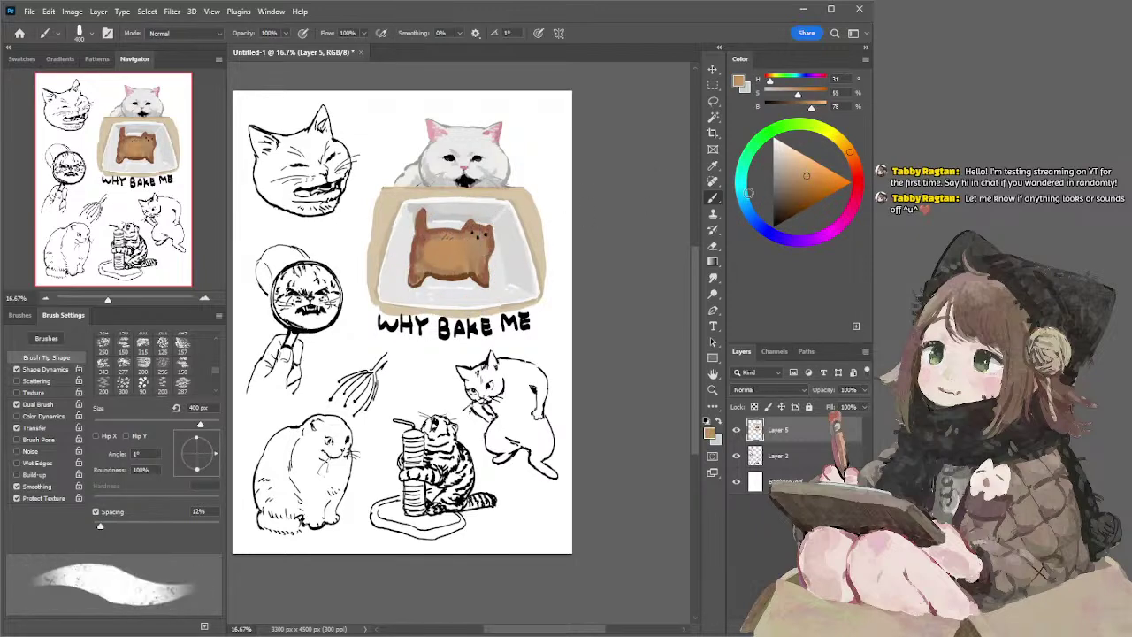
drag(850, 155, 848, 148)
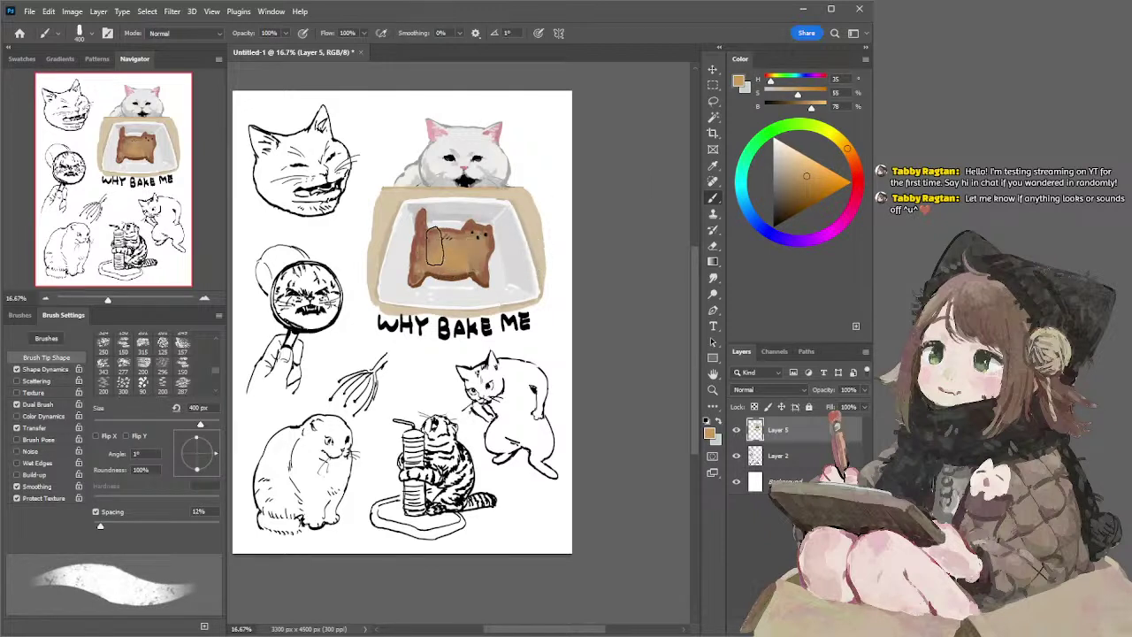
key(bracketright)
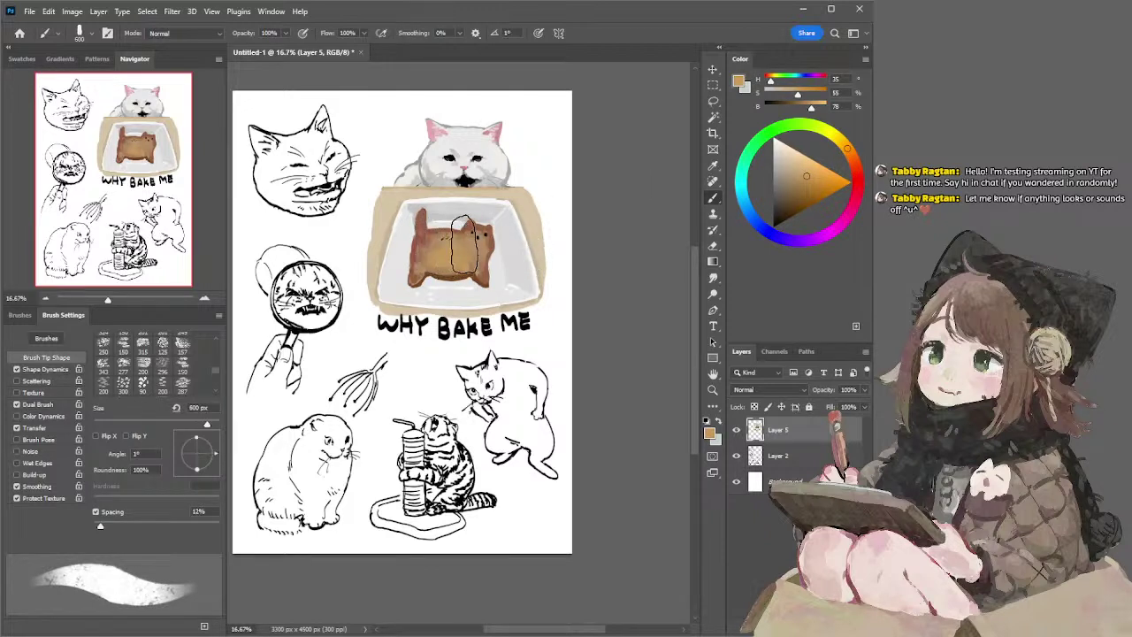
key(bracketleft)
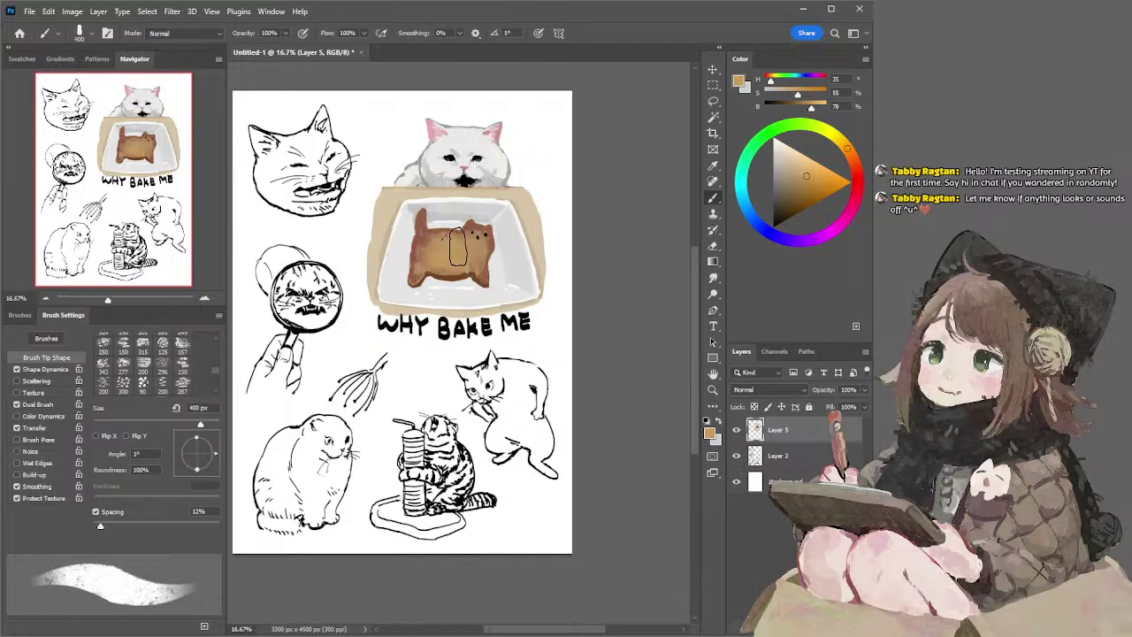
mouse_move(459, 245)
mouse_down()
mouse_move(478, 242)
mouse_move(482, 258)
mouse_move(421, 267)
mouse_up()
key(bracketleft)
key(bracketleft)
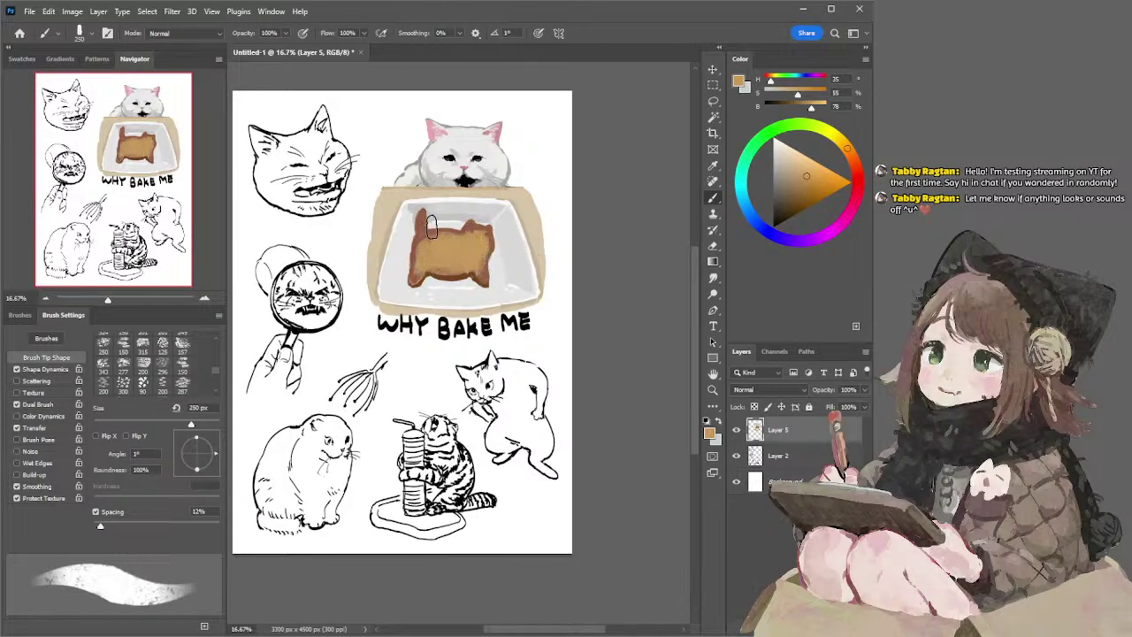
alt+click(424, 230)
key(bracketleft)
key(bracketright)
key(bracketright)
key(bracketright)
key(bracketright)
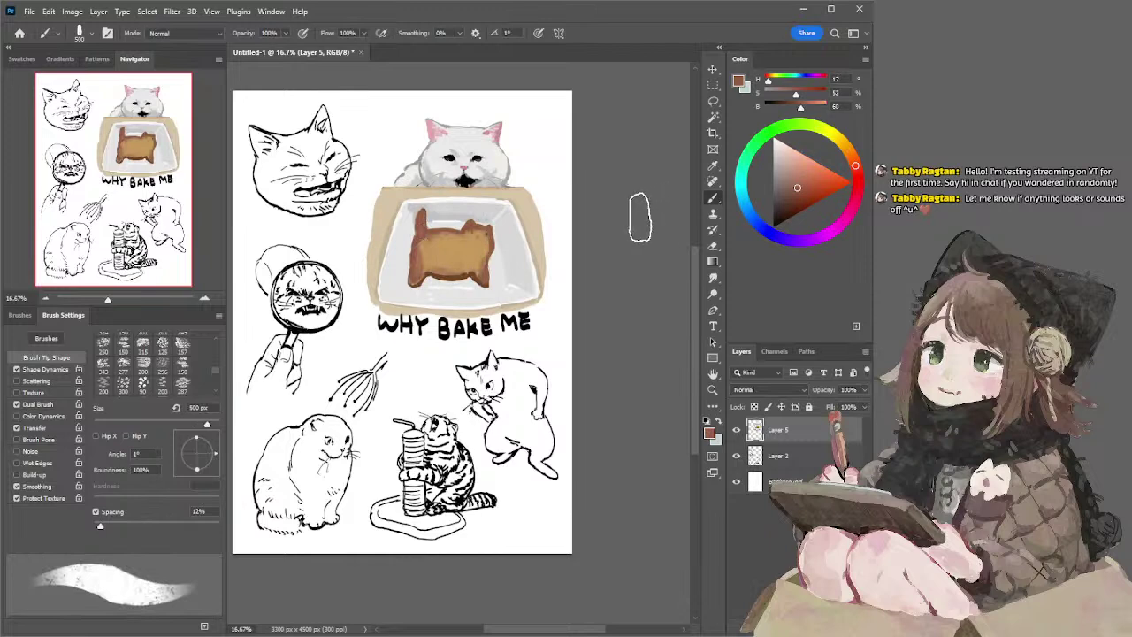
key(ctrl+z)
key(ctrl+z)
key(ctrl+z)
key(ctrl+z)
key(ctrl+z)
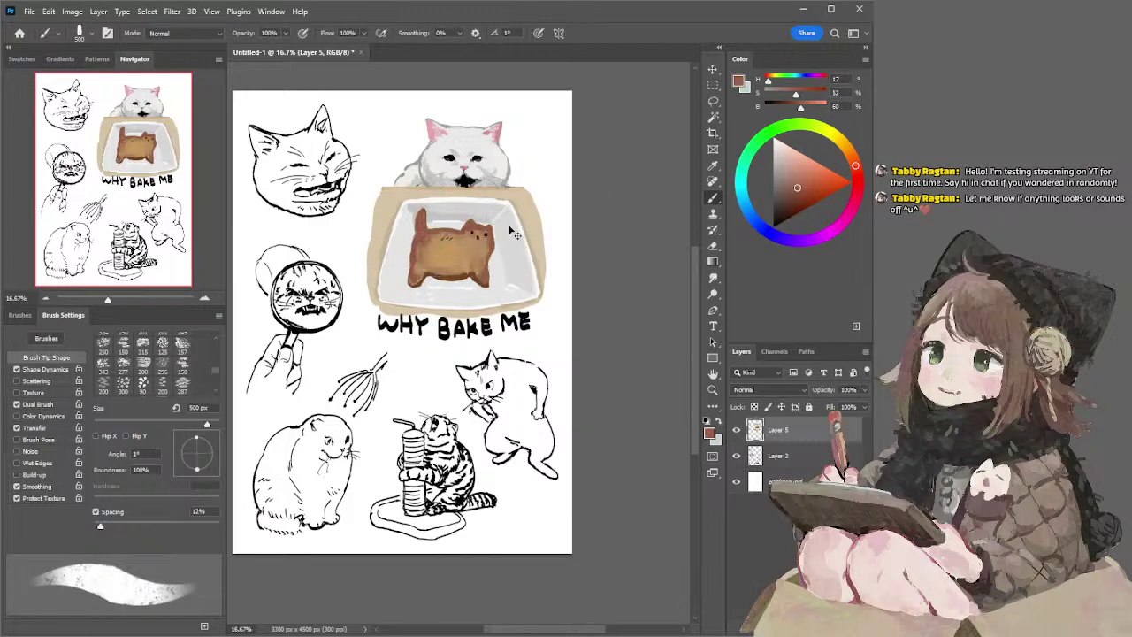
- Paint over the stripes on the brown cat's back with tan and golden brown sampled from its body, reducing the brush to 125 px
drag(472, 270, 464, 254)
alt+click(452, 239)
key(bracketleft)
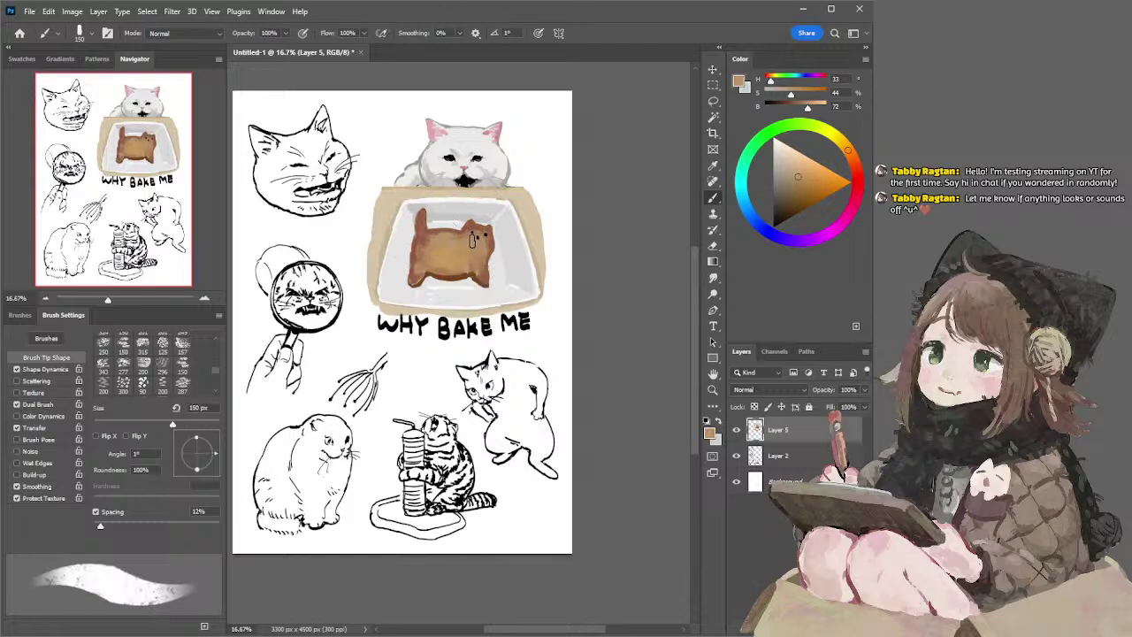
alt+click(450, 256)
key(bracketleft)
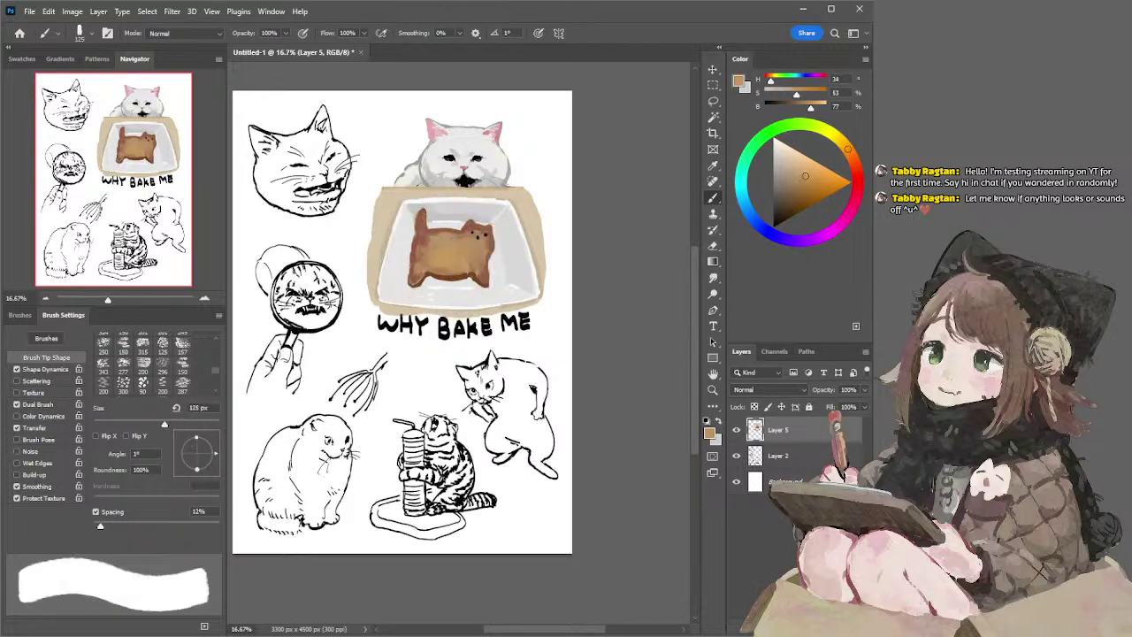
- Create a new layer above Layer 5, turn off the brush's Transfer option and reduce the brush to 90 px
key(ctrl+shift+alt+n)
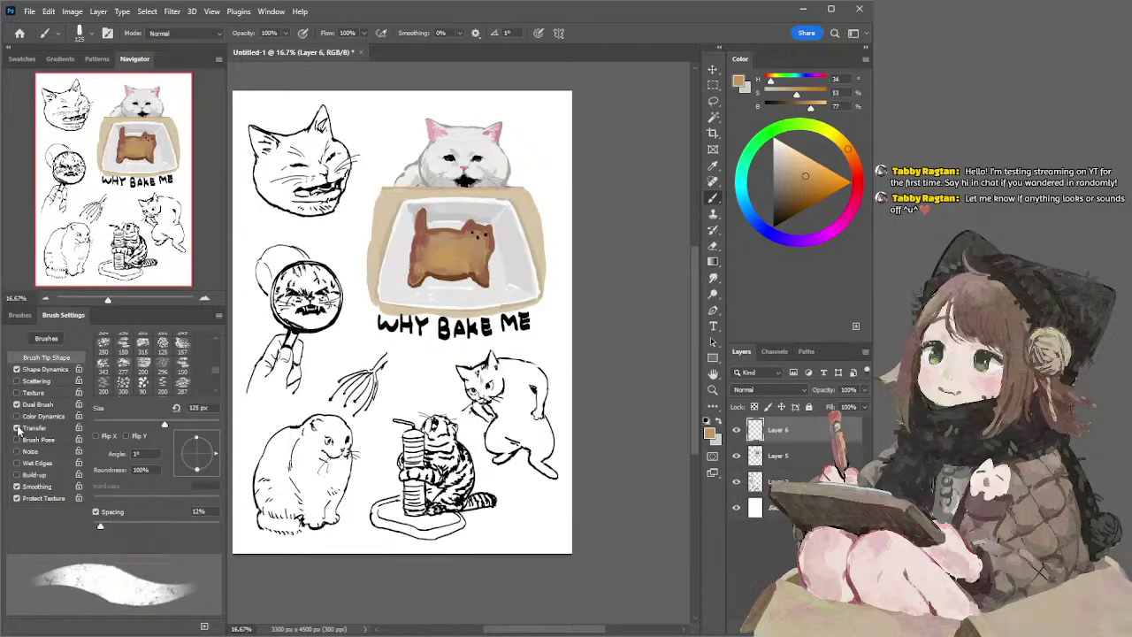
click(16, 428)
key(bracketleft)
key(bracketleft)
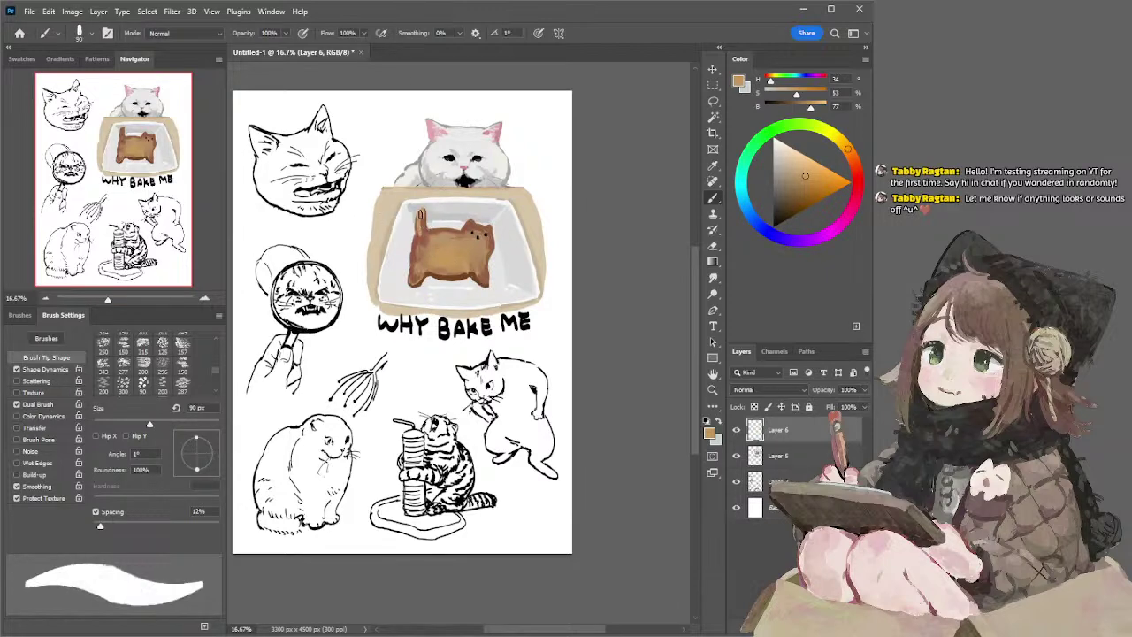
- Fill the brown cat's tail, head and body with flat golden brown on the new layer, using an 80 to 90 px brush
key(ctrl+z)
drag(422, 212, 424, 233)
key(ctrl+z)
key(ctrl+z)
click(474, 232)
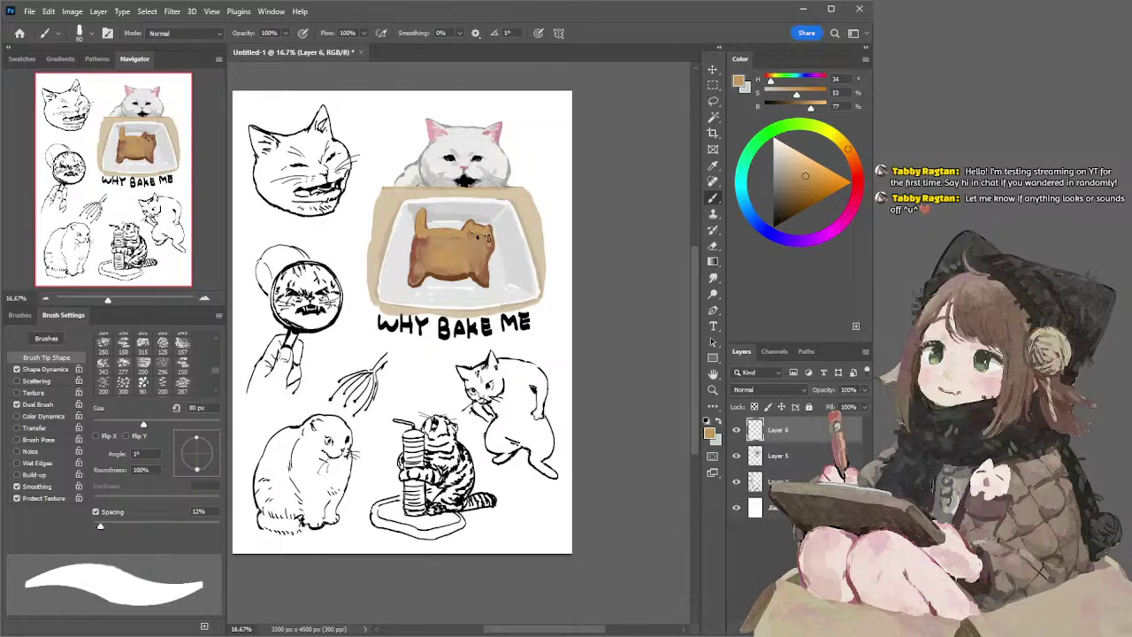
key(bracketright)
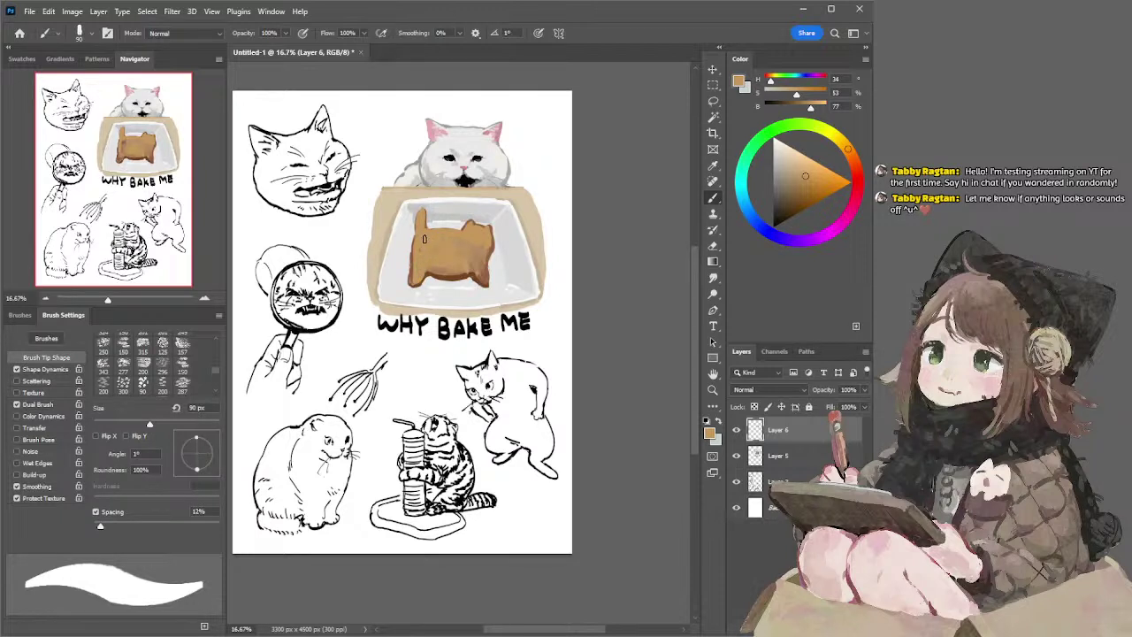
drag(429, 266, 475, 261)
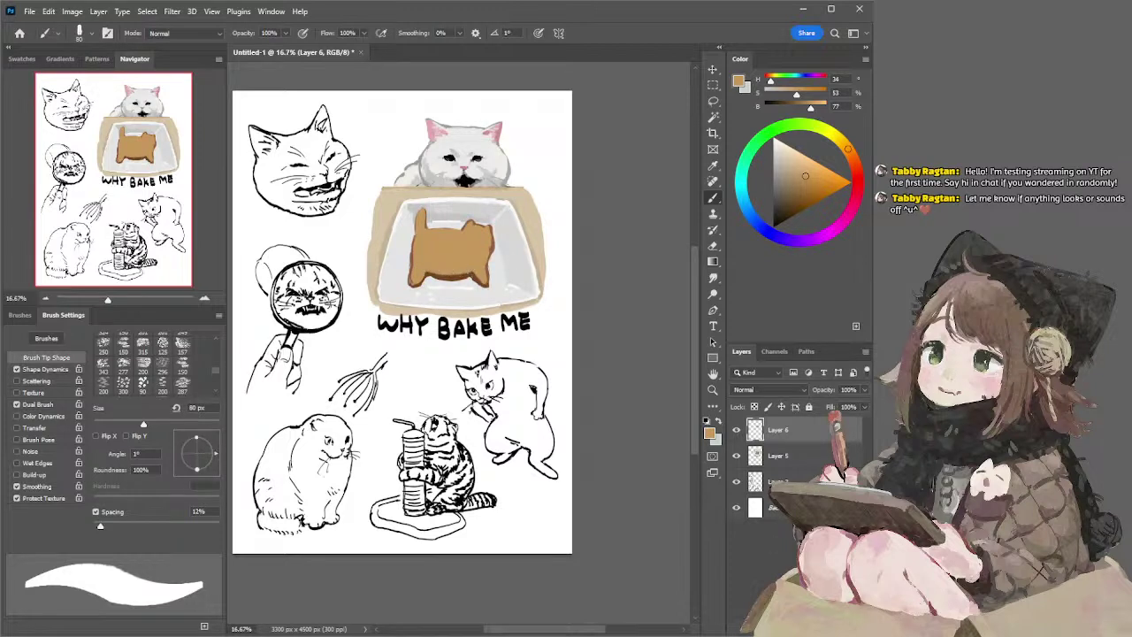
- Add another new layer clipped to the flat cat layer and choose a soft round brush with 0% hardness
click(841, 626)
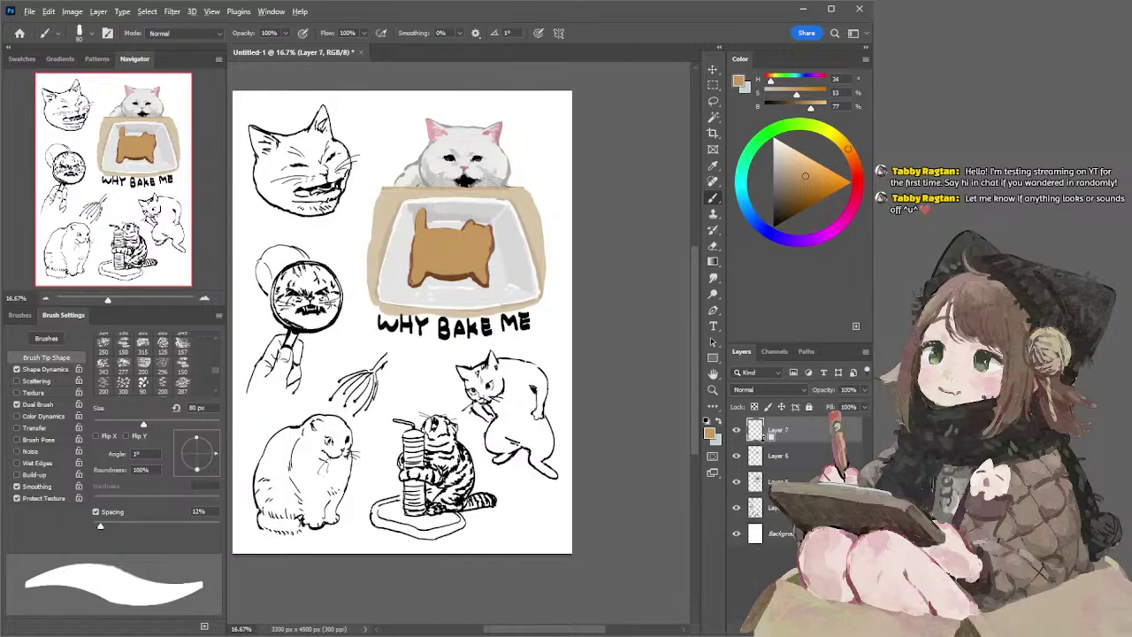
alt+click(765, 442)
click(91, 33)
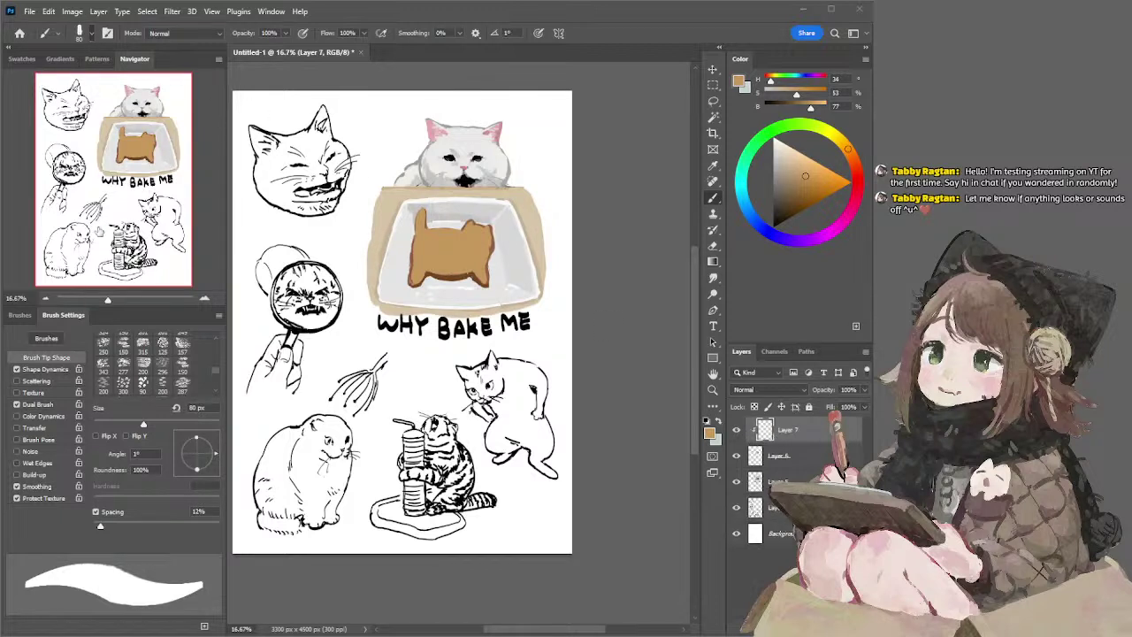
click(99, 314)
click(678, 130)
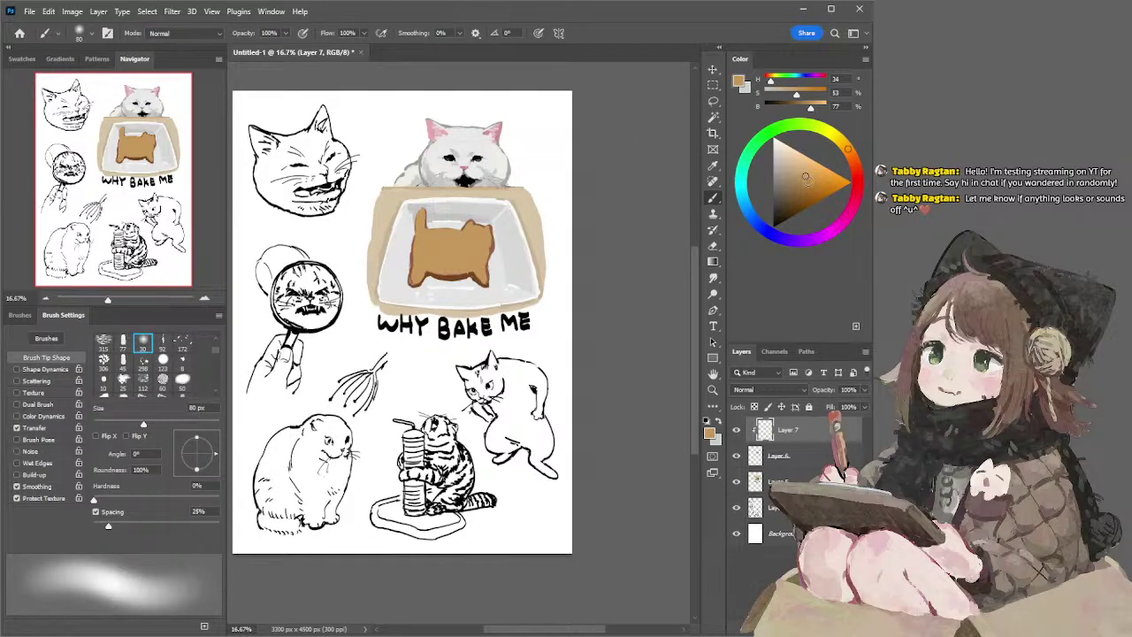
- Pick a reddish brown with hue 23, saturation 60 and brightness 64, and enlarge the soft brush to 500 px
click(803, 186)
click(854, 159)
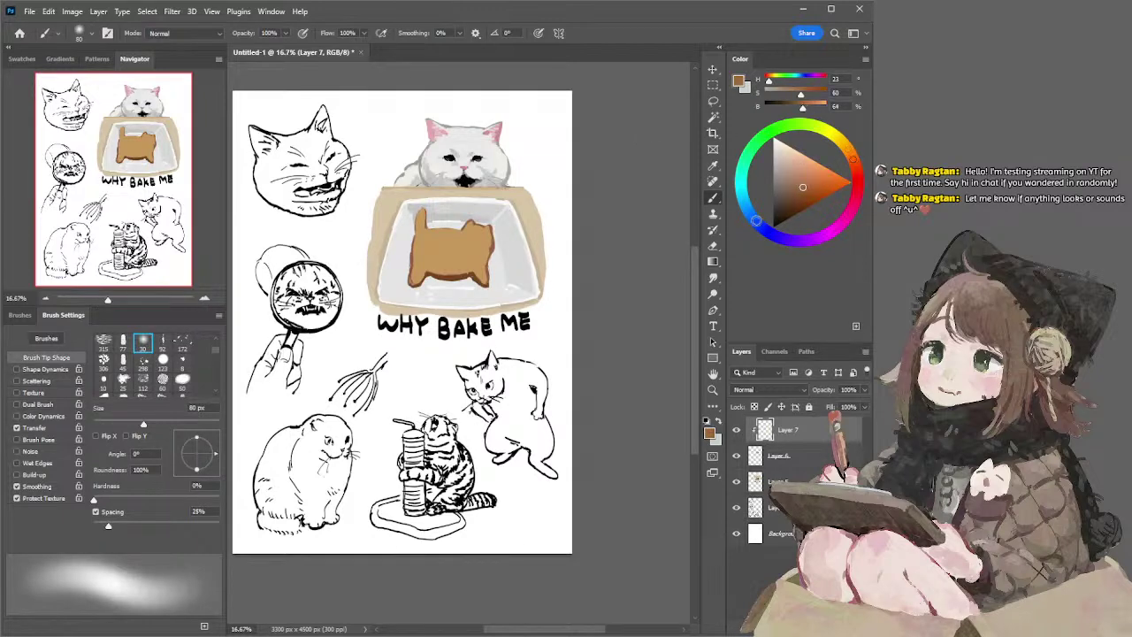
key(bracketright)
key(bracketright)
key(bracketright)
key(bracketright)
key(bracketright)
key(bracketright)
key(bracketright)
key(bracketright)
key(bracketright)
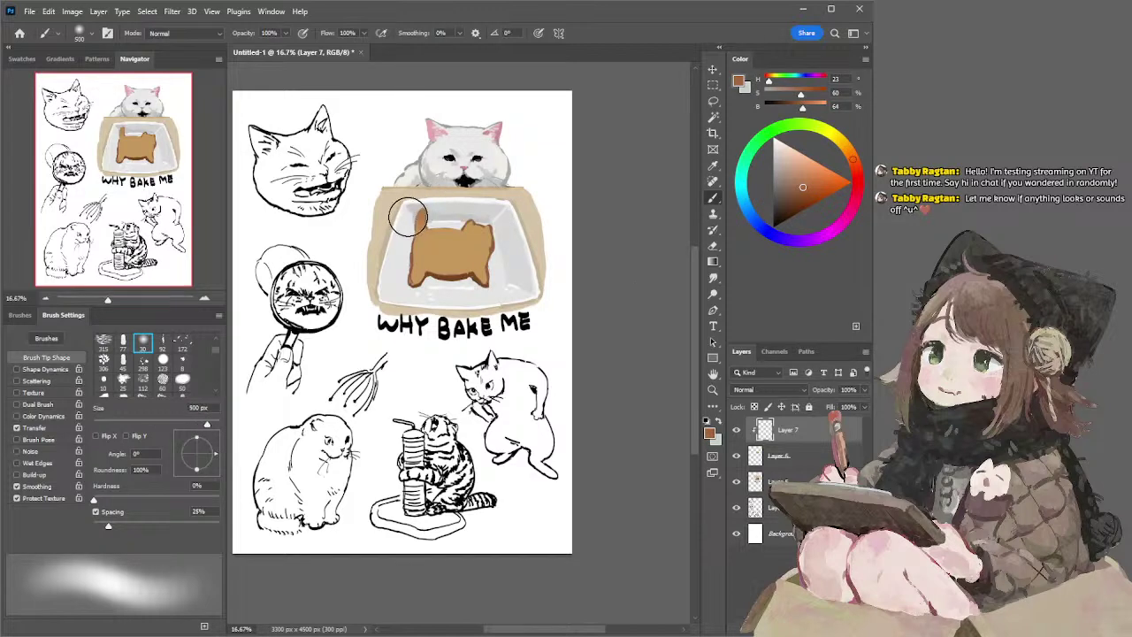
- Try shading the brown cat's outline with the soft reddish brown brush, reducing it from 500 to 175 px
key(bracketleft)
key(bracketright)
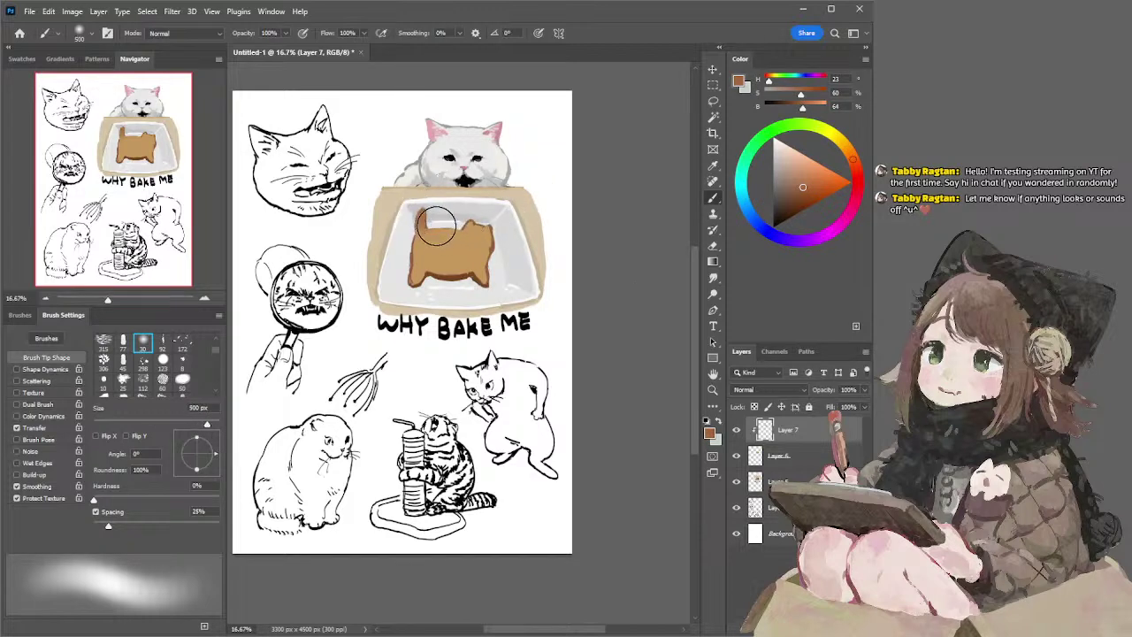
key(bracketleft)
key(bracketleft)
key(bracketleft)
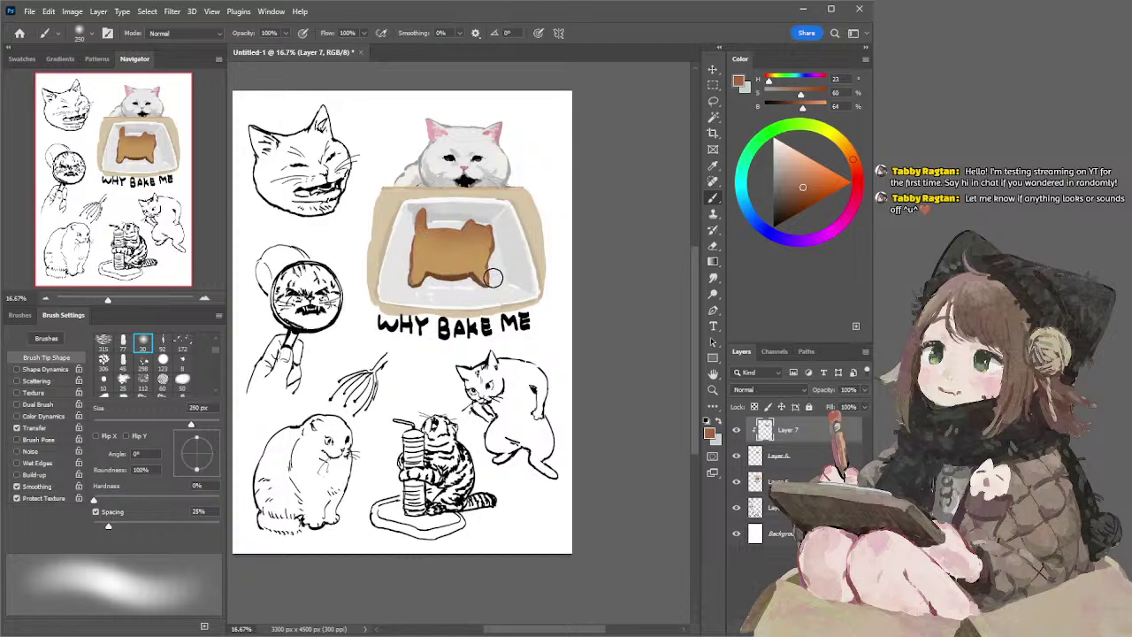
key(bracketleft)
key(bracketleft)
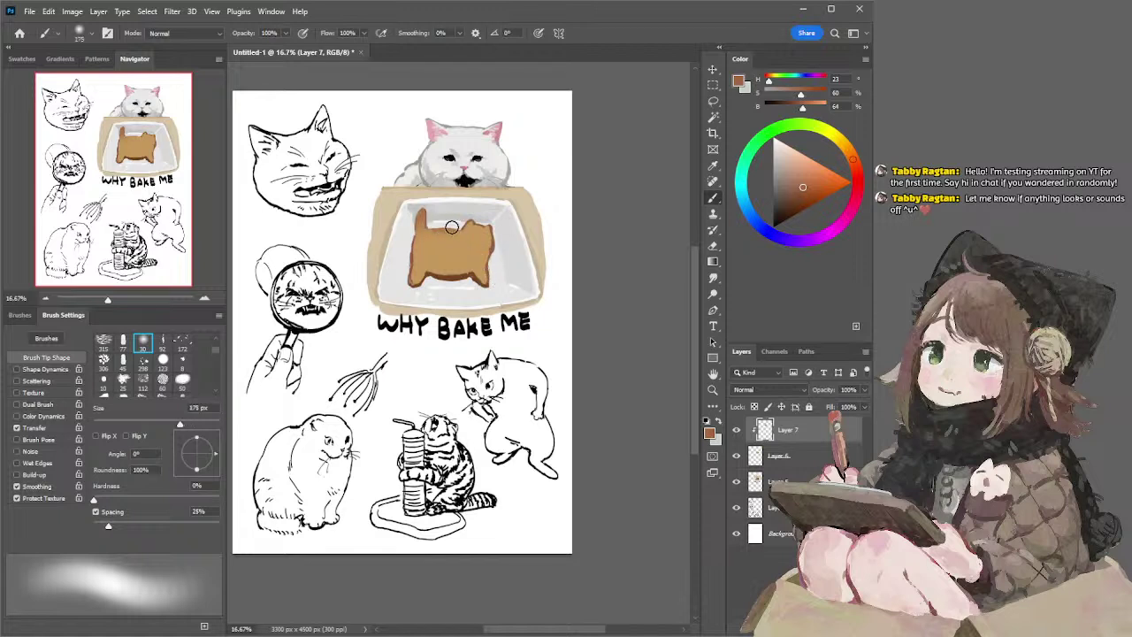
- Shade the brown cat's tail, back, chest and feet along the outline with reddish brown, using a soft 250 to 300 px brush
key(bracketright)
key(bracketright)
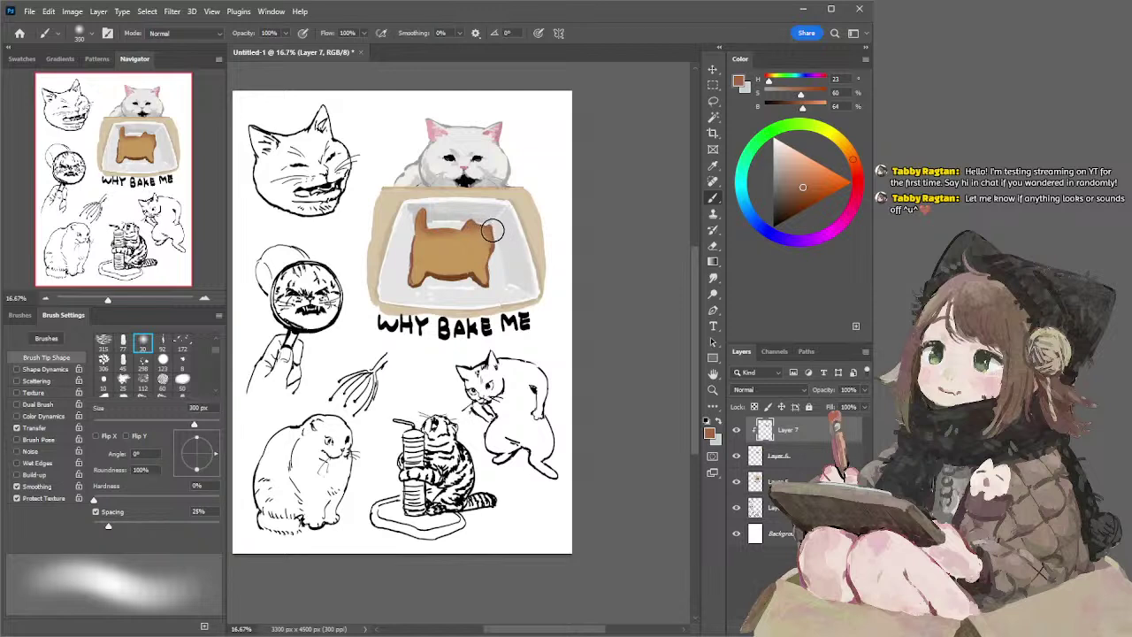
drag(497, 232, 490, 266)
key(ctrl+z)
key(bracketleft)
key(bracketleft)
key(bracketleft)
key(bracketleft)
key(bracketright)
key(bracketright)
key(bracketright)
key(bracketright)
key(bracketright)
key(bracketright)
mouse_move(489, 279)
mouse_down()
mouse_move(421, 288)
mouse_move(450, 290)
mouse_move(427, 280)
mouse_move(403, 241)
mouse_move(405, 284)
mouse_up()
key(bracketleft)
key(bracketleft)
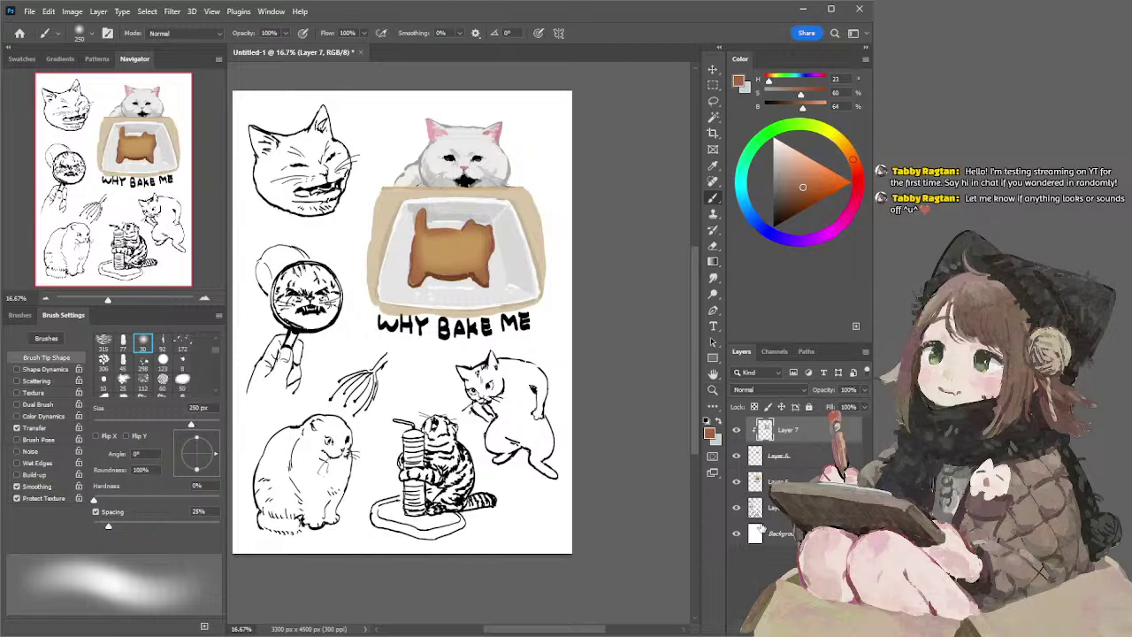
- Deepen the cat's edges with a darker brown of saturation 69 and brightness 54, using a soft 250 px brush reduced to 175 px
click(800, 196)
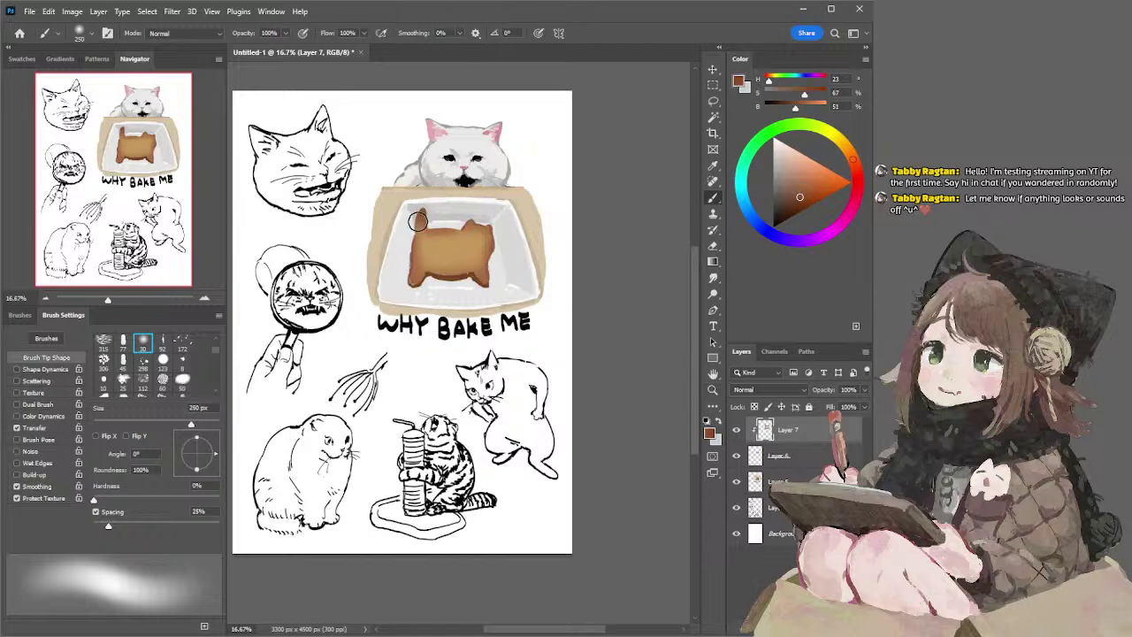
click(802, 195)
key(bracketright)
key(bracketright)
key(bracketleft)
key(bracketleft)
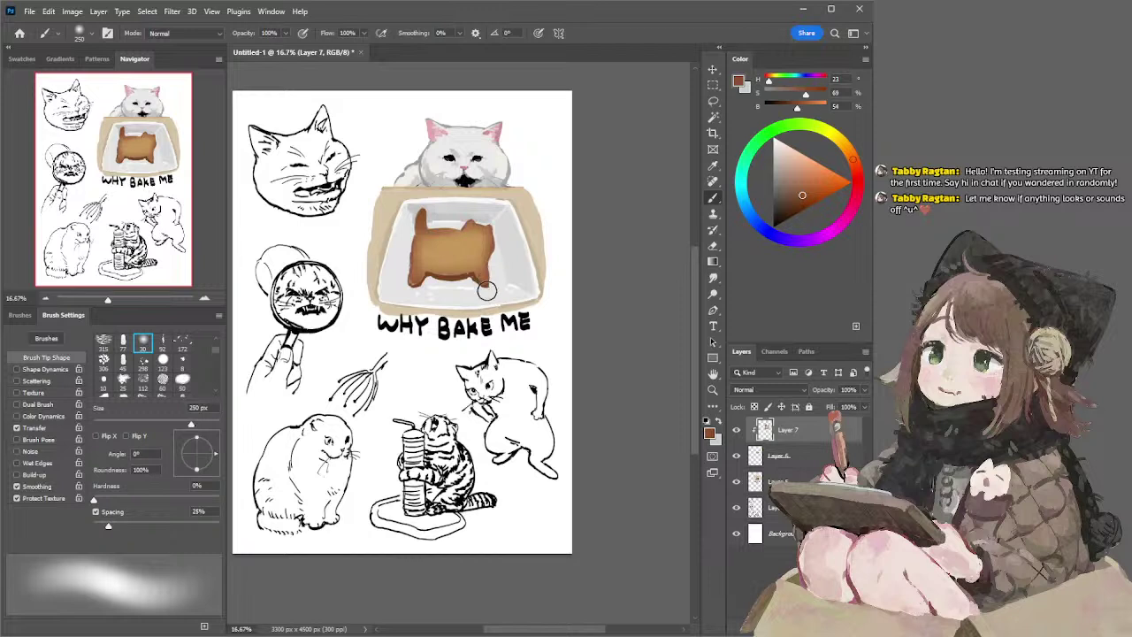
key(bracketleft)
key(bracketleft)
- Create a new layer above the shading, pick a dark brown with brightness 39 and choose a textured flat brush
key(ctrl+shift+alt+n)
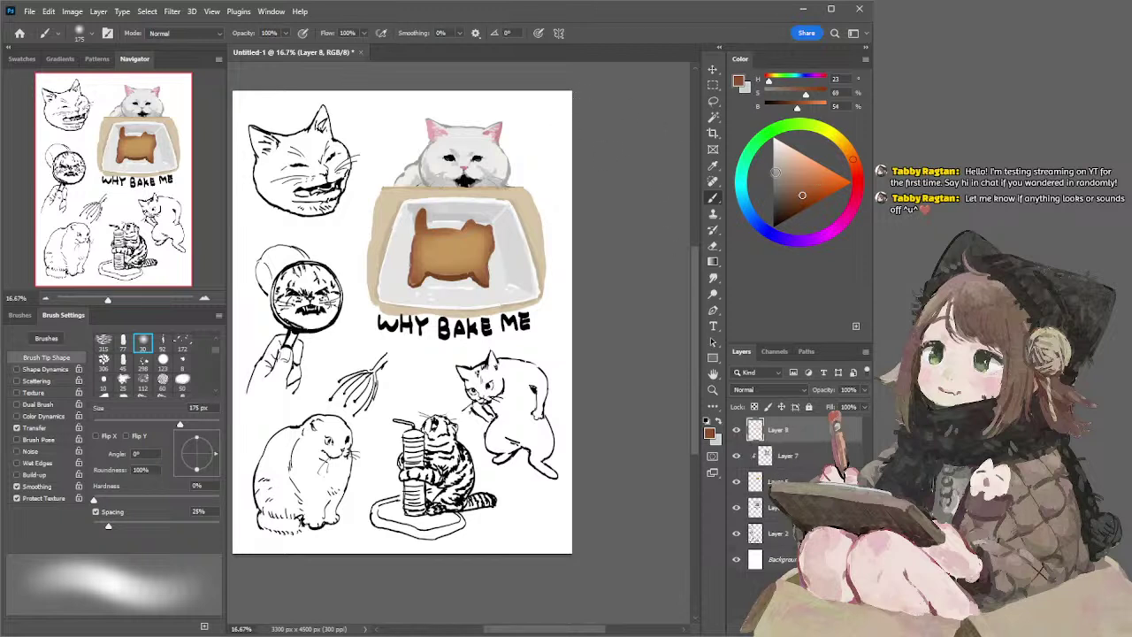
click(789, 200)
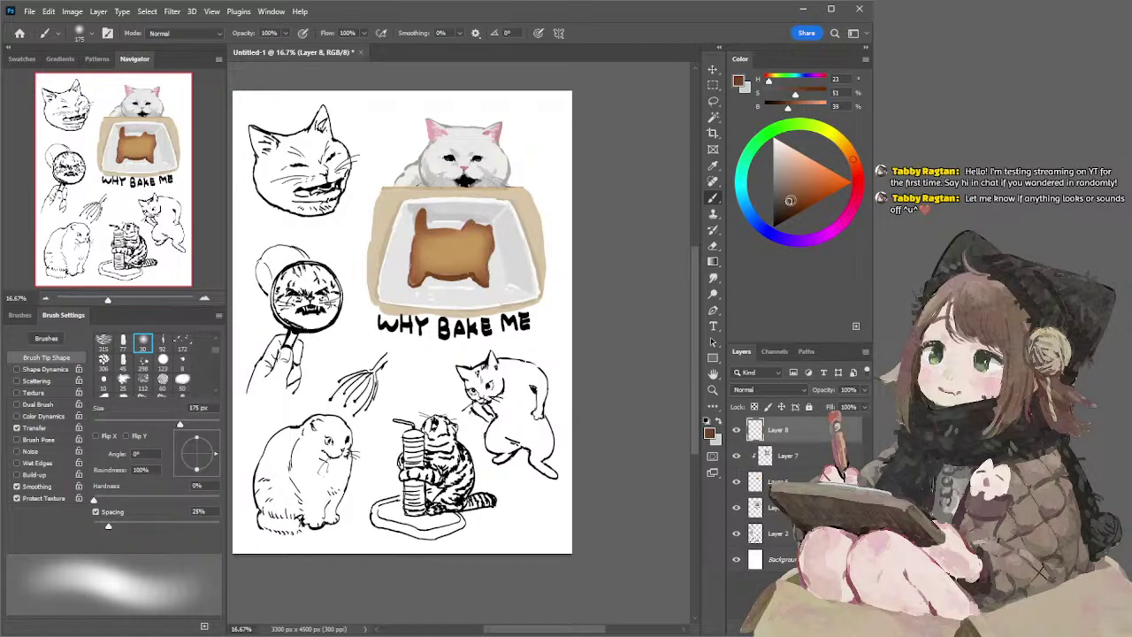
click(93, 33)
click(88, 217)
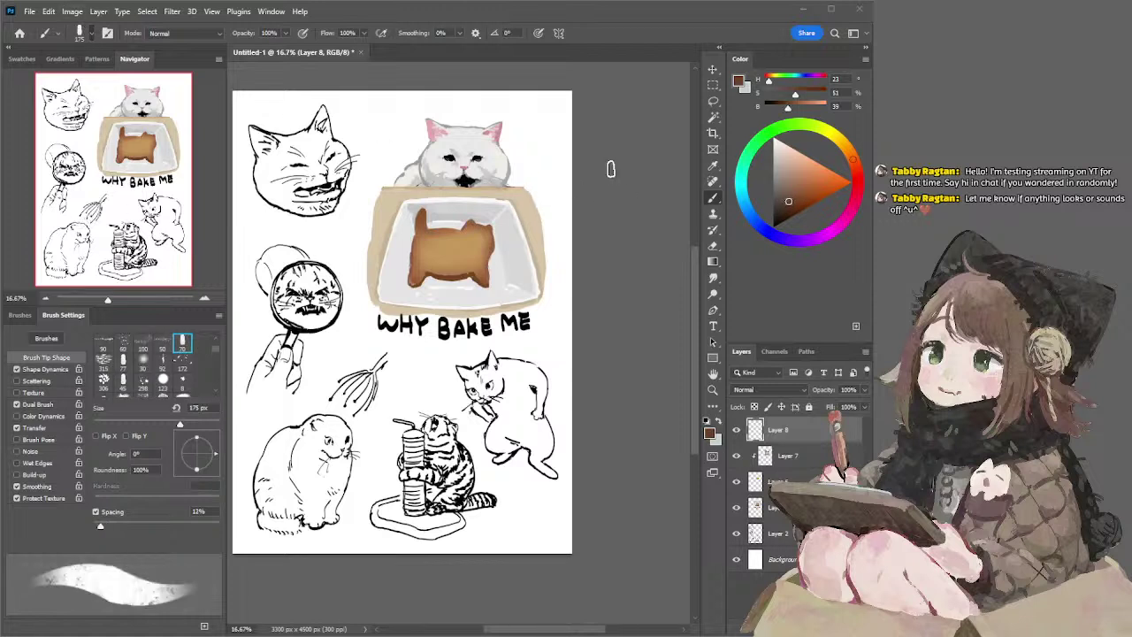
- Draw the brown cat's small facial features in dark brown with the brush reduced to 40 px
key(bracketleft)
key(bracketleft)
key(bracketleft)
key(bracketleft)
key(bracketleft)
key(bracketleft)
key(bracketleft)
key(bracketleft)
key(bracketleft)
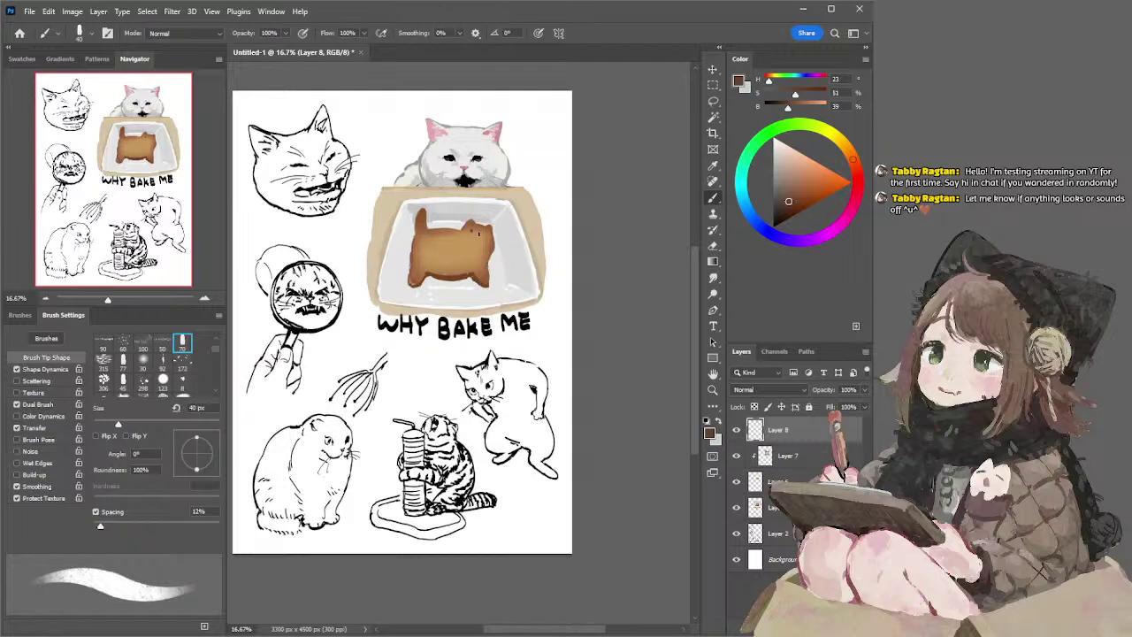
click(790, 204)
- Clip the face layer to the cat, add another clipped layer beneath it and choose the 284 px spatter brush
alt+click(785, 442)
key(ctrl+shift+alt+n)
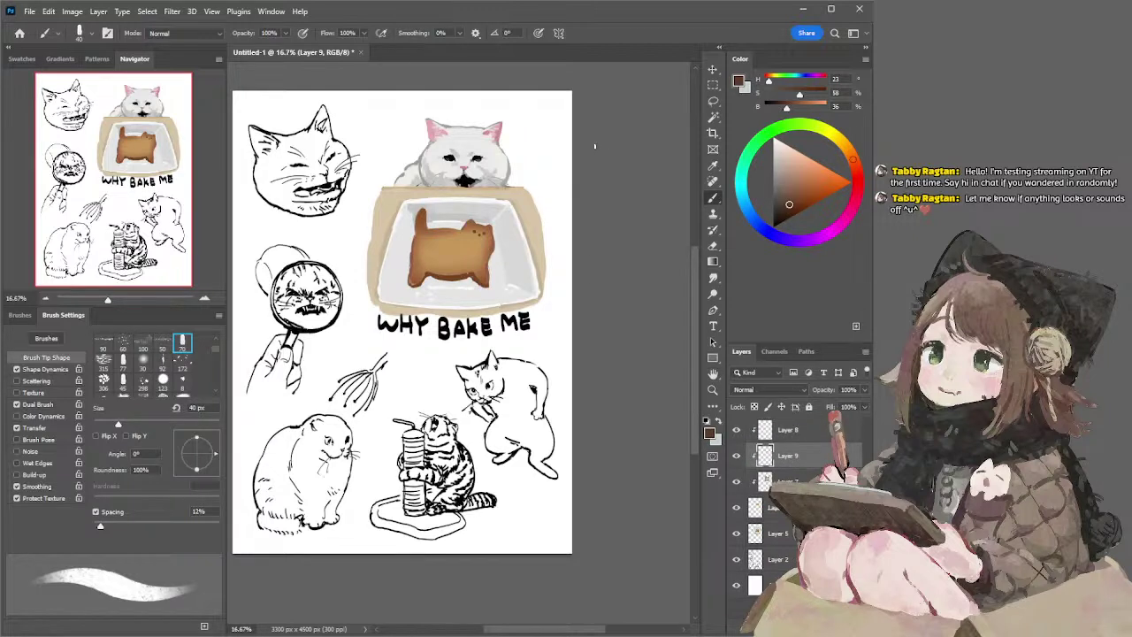
click(88, 31)
scroll(144, 372, down, 2)
click(123, 382)
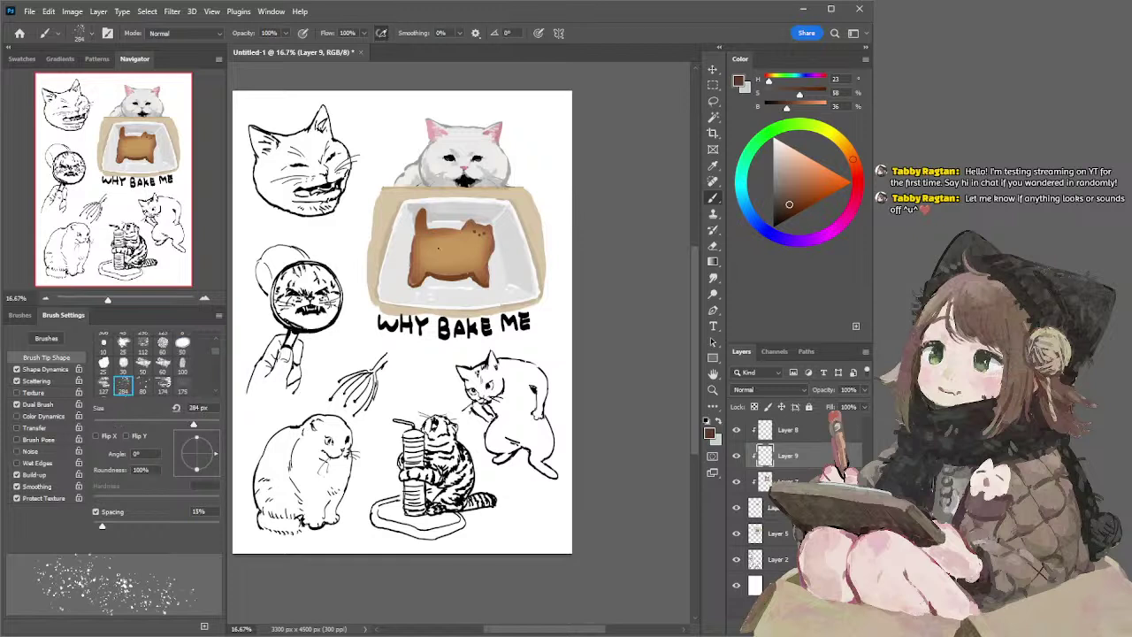
- Sample the reddish brown from the cat's edge and set the new layer to Multiply at 43% opacity
alt+click(430, 214)
click(766, 391)
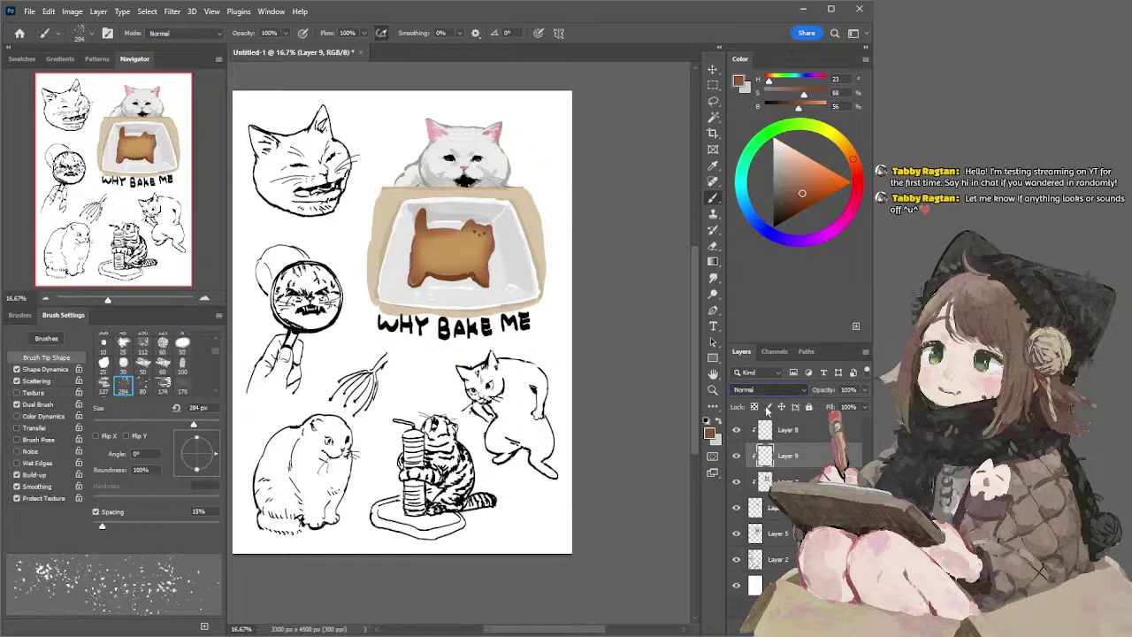
click(752, 428)
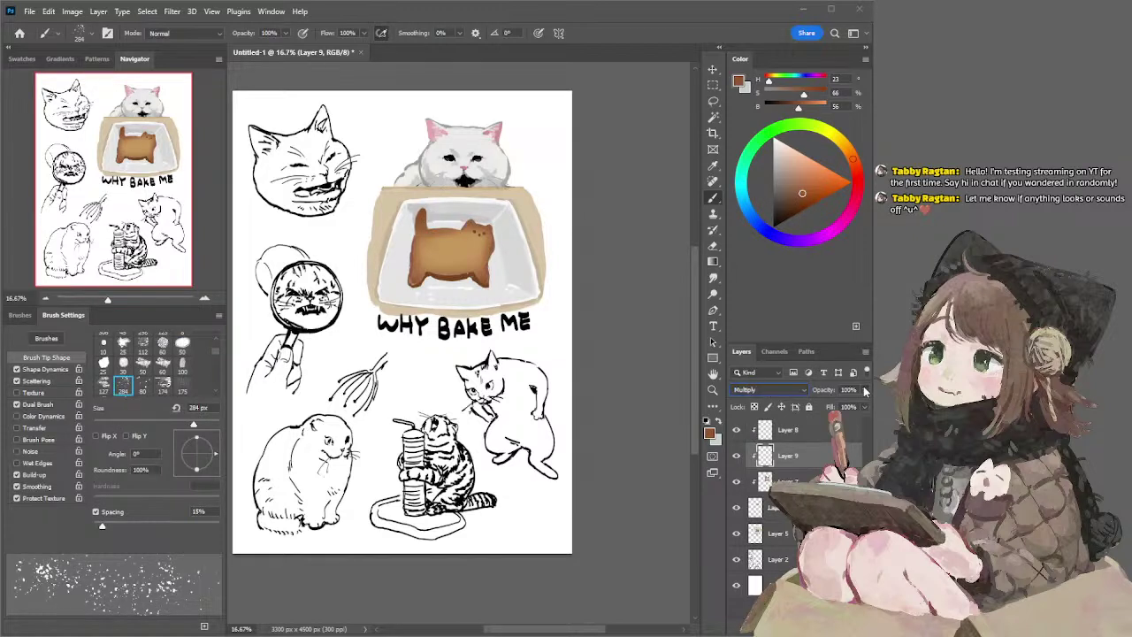
drag(825, 390, 791, 390)
- Scatter fine reddish brown speckles over the cat's body with the spatter brush at 700 px
key(])
key(])
key(])
key(])
key(])
key(])
key(])
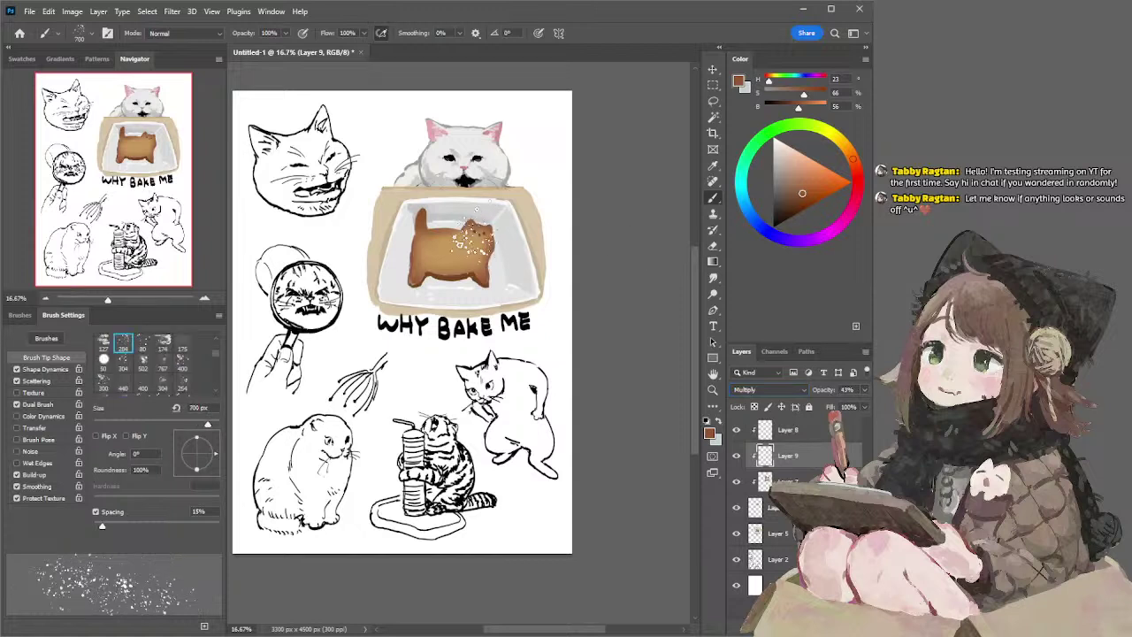
click(453, 253)
key(ctrl+z)
key([)
key([)
click(428, 255)
click(464, 241)
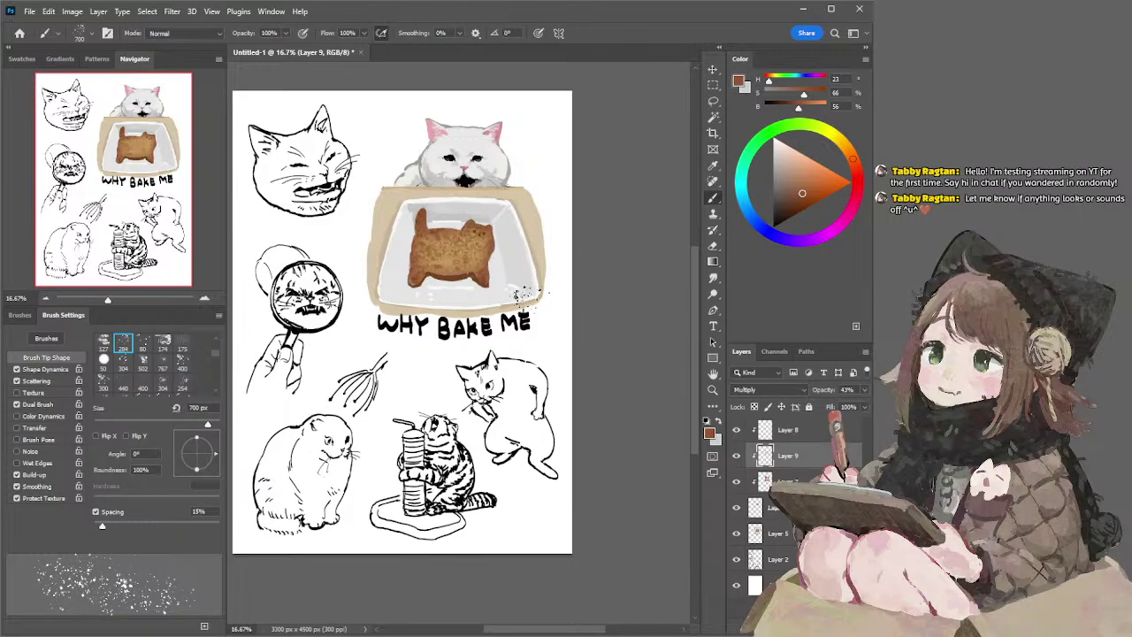
- Soften the speckles across the cat's body with the Eraser, turning on its Transfer option and enlarging it to 900 px
key(e)
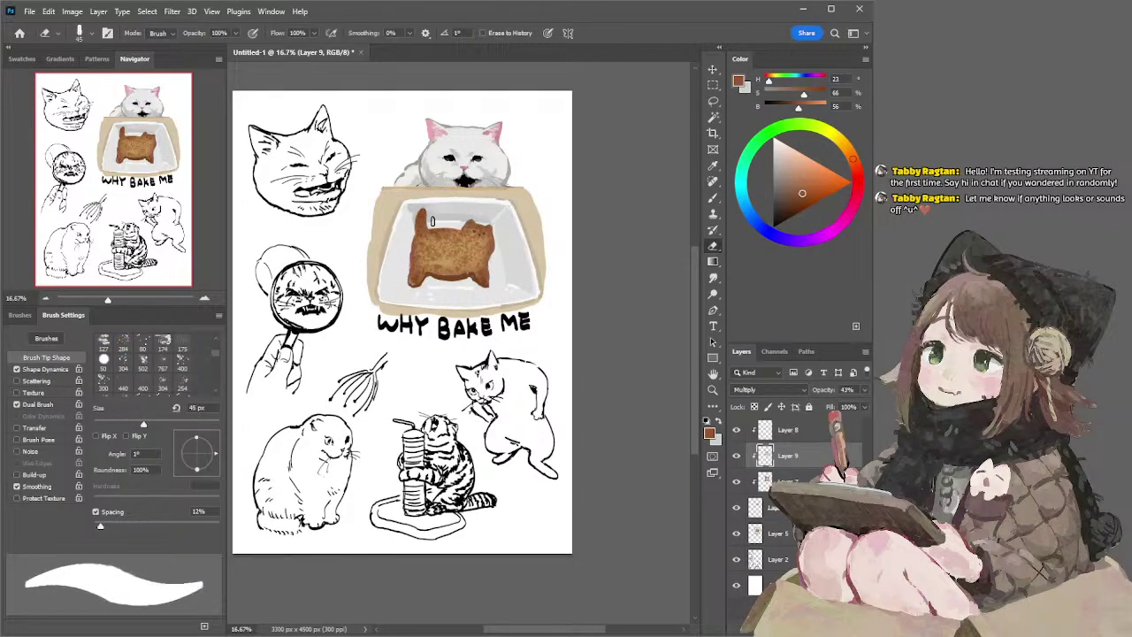
key(])
key(])
drag(435, 234, 453, 255)
key(ctrl+z)
click(34, 428)
key(bracketright)
key(bracketright)
mouse_move(451, 237)
mouse_down()
mouse_move(437, 254)
mouse_move(456, 258)
mouse_move(467, 234)
mouse_move(500, 237)
mouse_up()
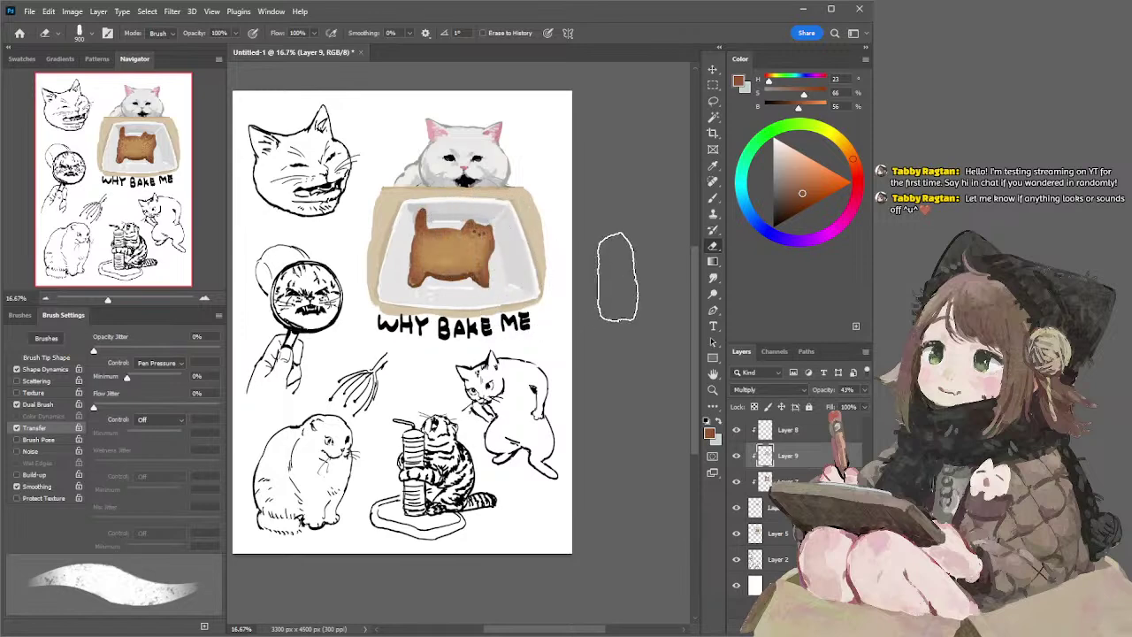
- Add a new clipped layer in Multiply mode and stamp larger speckles on the cat with the spatter brush enlarged to 1400 px
key(b)
drag(441, 221, 442, 249)
key(ctrl+z)
key(ctrl+z)
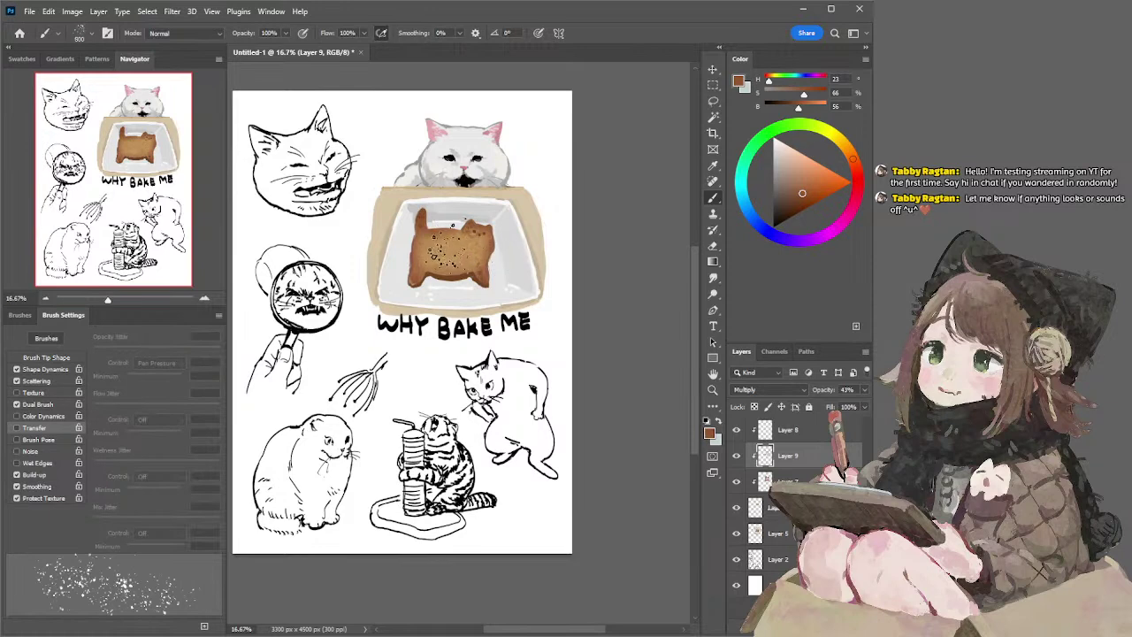
key(bracketright)
key(bracketright)
key(bracketright)
key(bracketright)
click(841, 627)
click(762, 389)
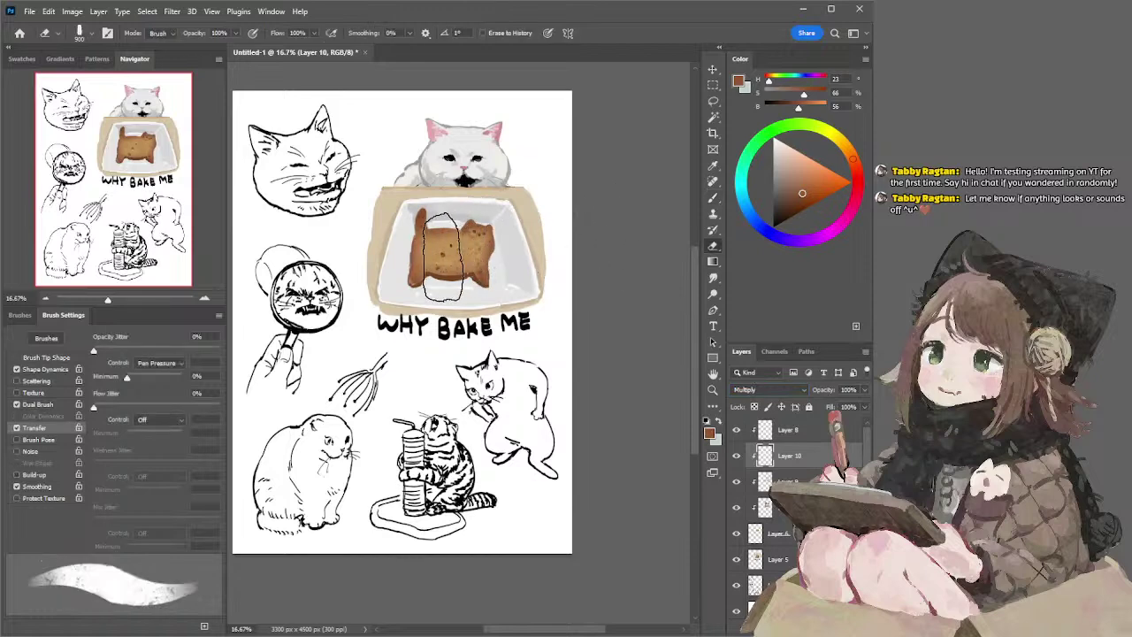
- Touch up the large speckles on the cat's upper body with the Lasso and Eraser tools
key(l)
drag(462, 242, 457, 242)
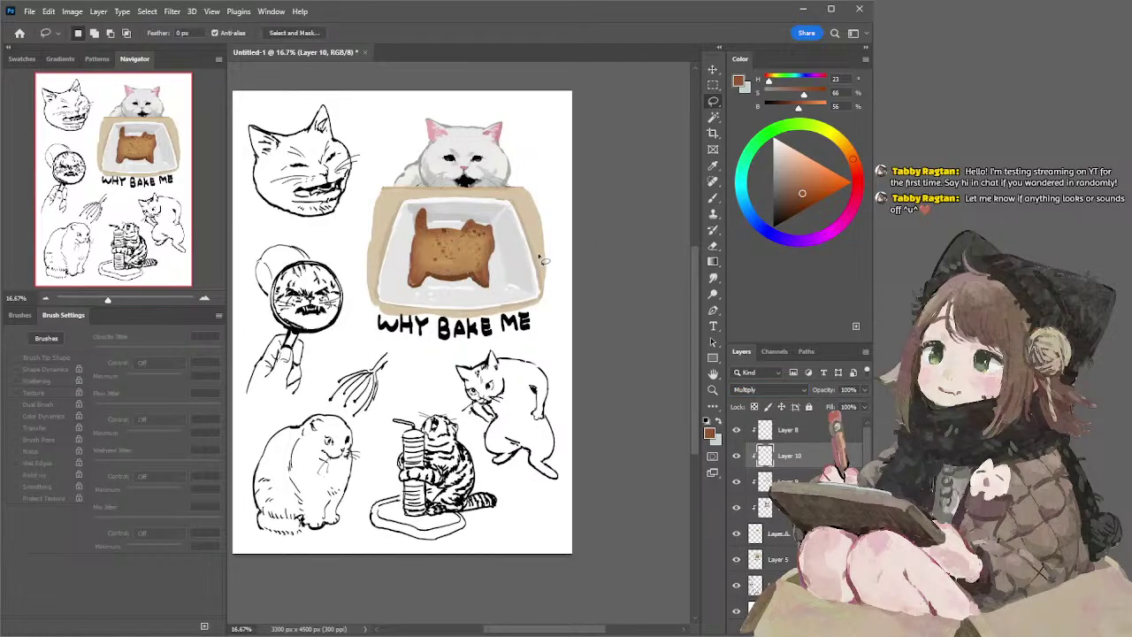
key(e)
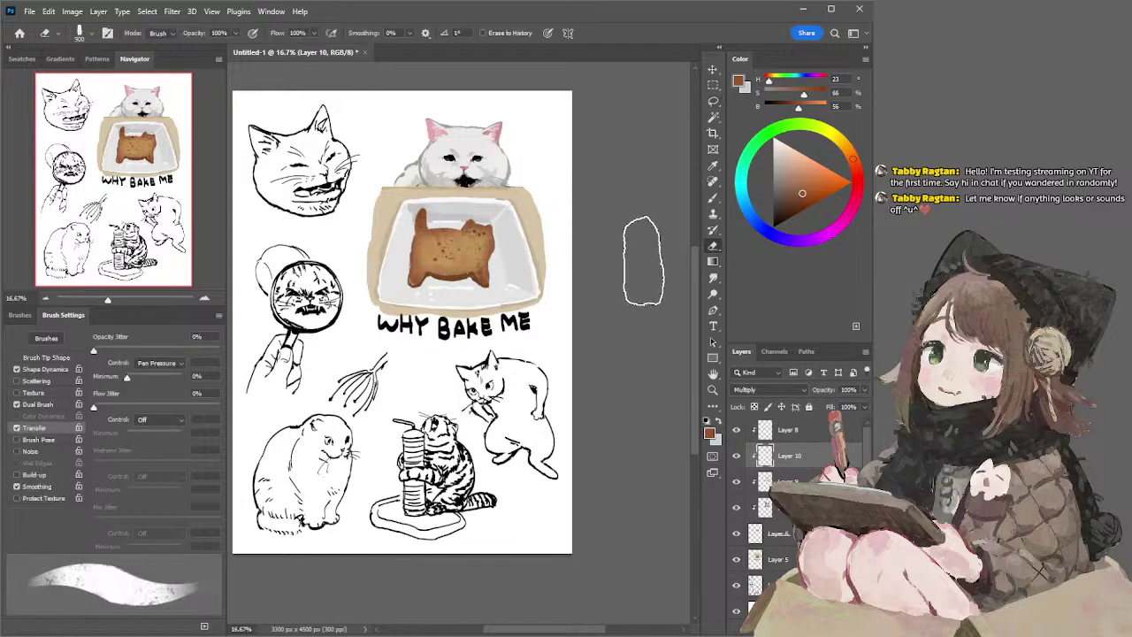
key(l)
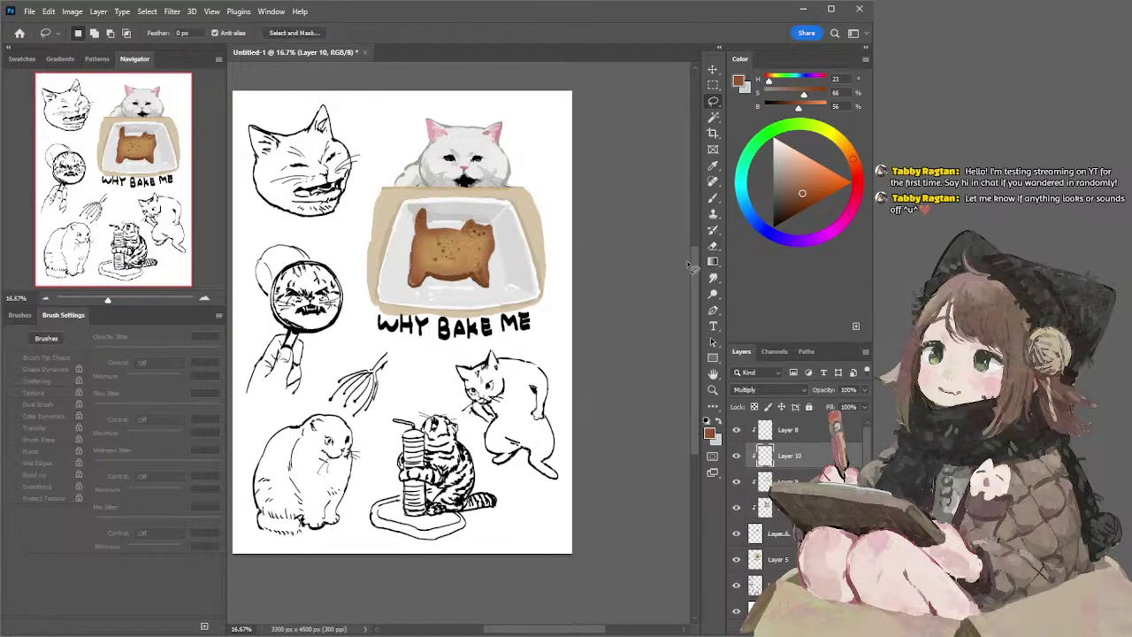
- Merge all the brown cat's layers, from the face layer down to the flat base colour, into one layer
click(771, 433)
shift+click(766, 533)
key(ctrl+e)
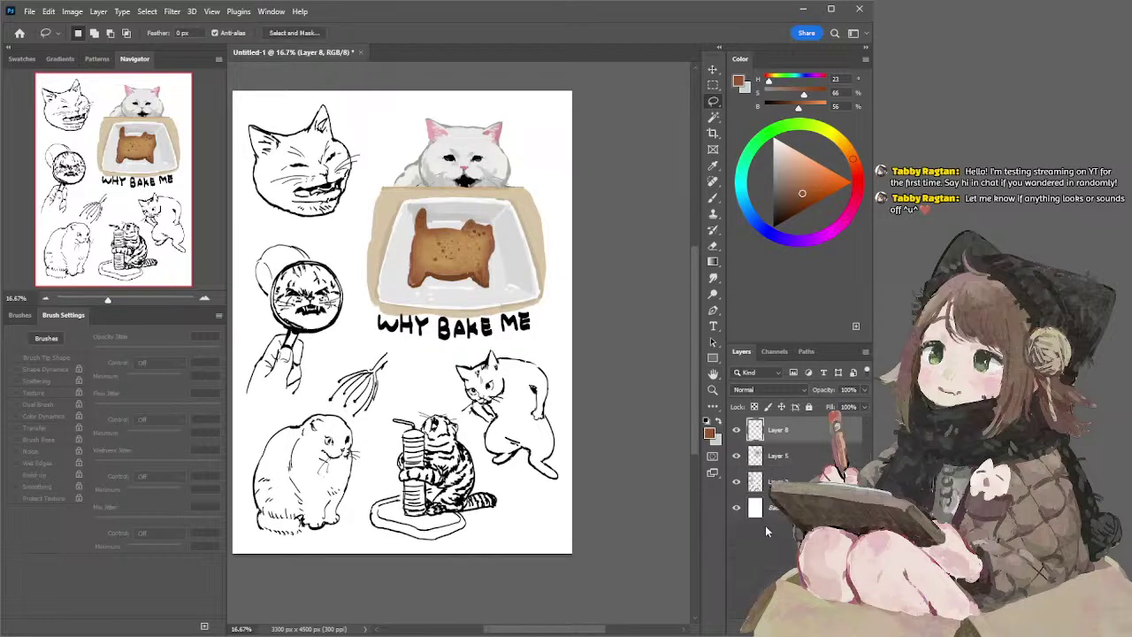
- Create a new layer above Layer 5 and clip it to Layer 5
click(760, 458)
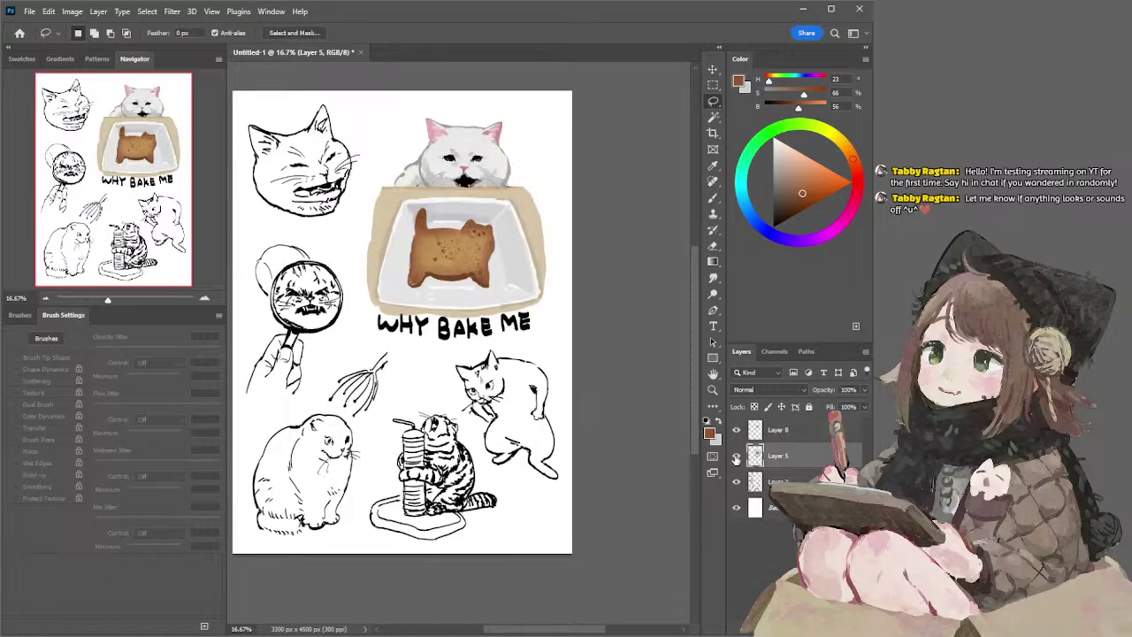
click(837, 625)
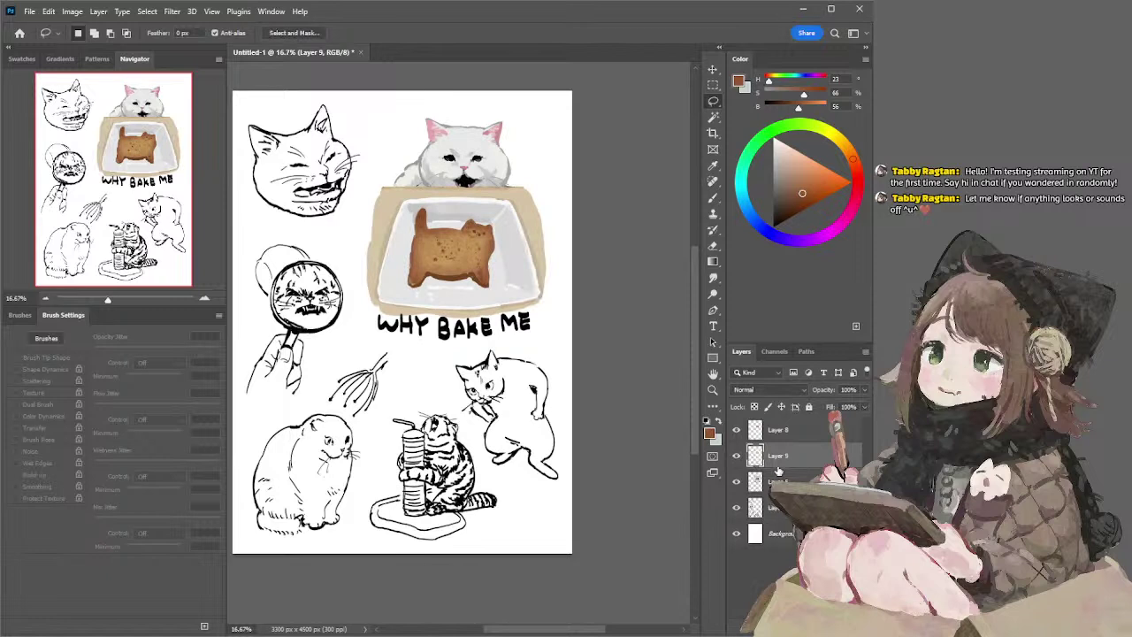
alt+click(775, 467)
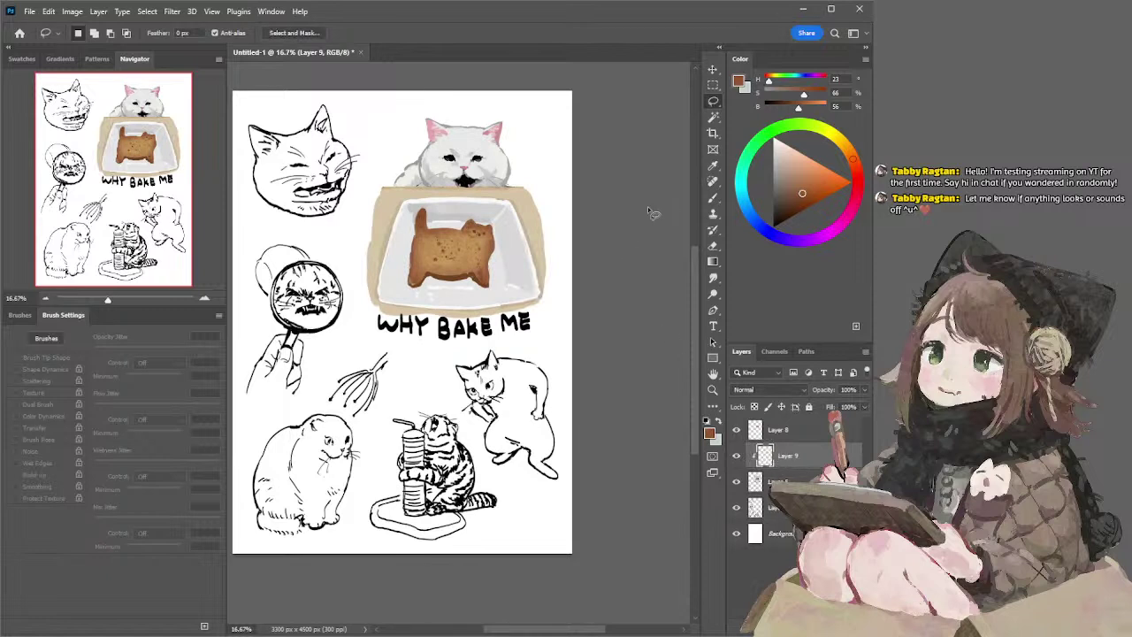
- Switch to a textured 175 px brush with Transfer on, sample the box's tan and darken it to saturation 27, brightness 74
key(b)
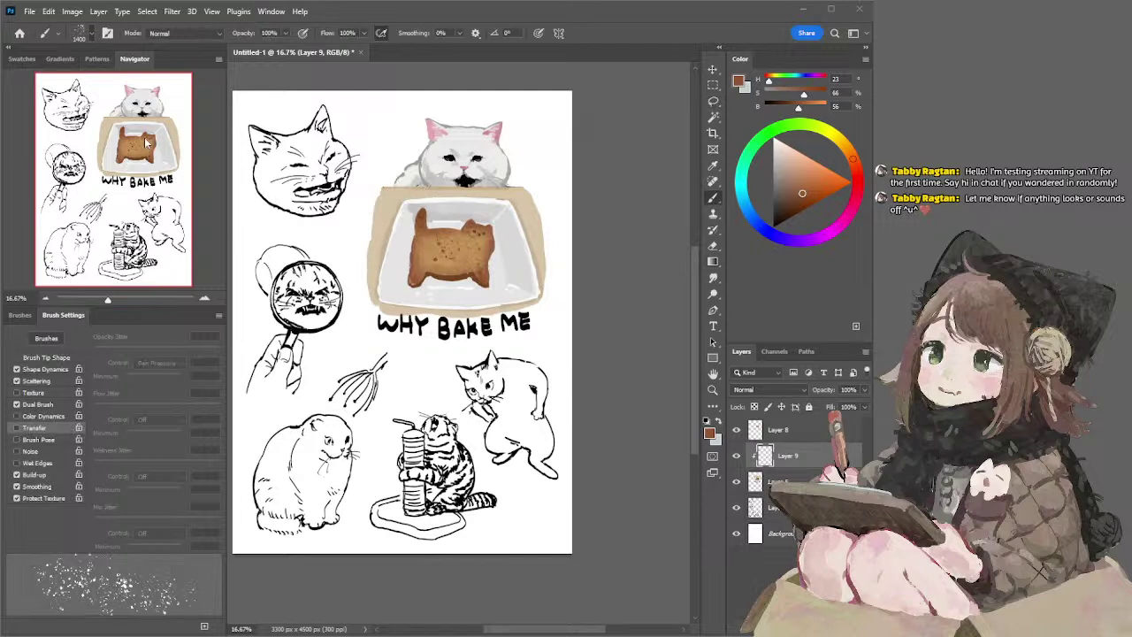
click(16, 427)
key(bracketleft)
key(bracketleft)
key(bracketleft)
key(bracketleft)
key(bracketleft)
key(bracketleft)
key(bracketleft)
key(bracketleft)
key(bracketleft)
key(bracketleft)
key(bracketleft)
key(bracketleft)
key(bracketleft)
key(bracketleft)
alt+click(392, 201)
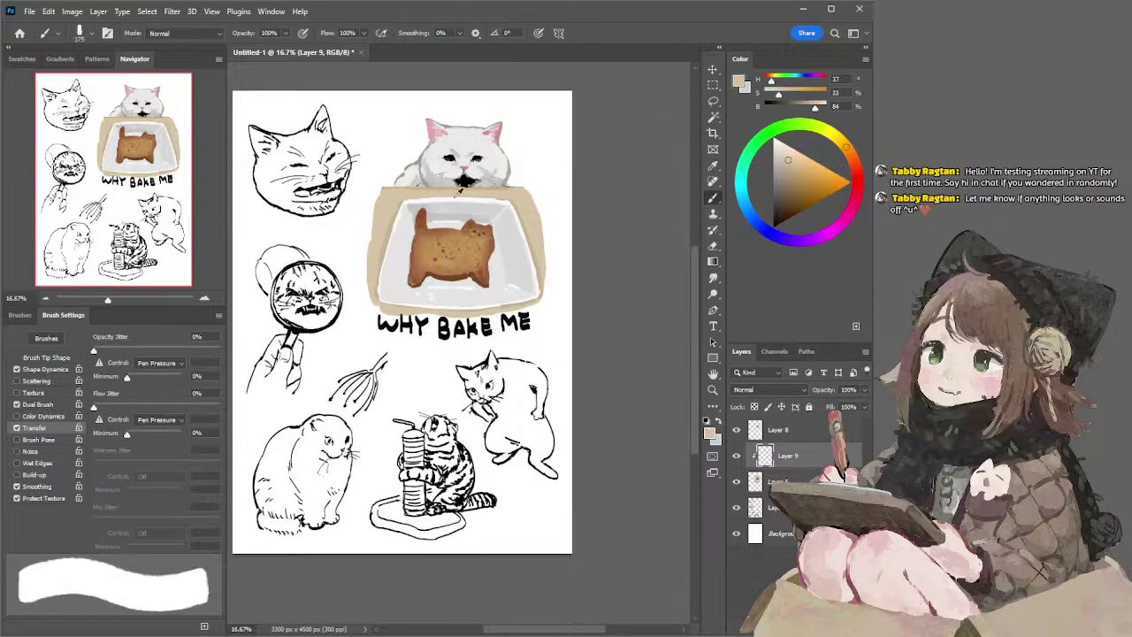
click(789, 168)
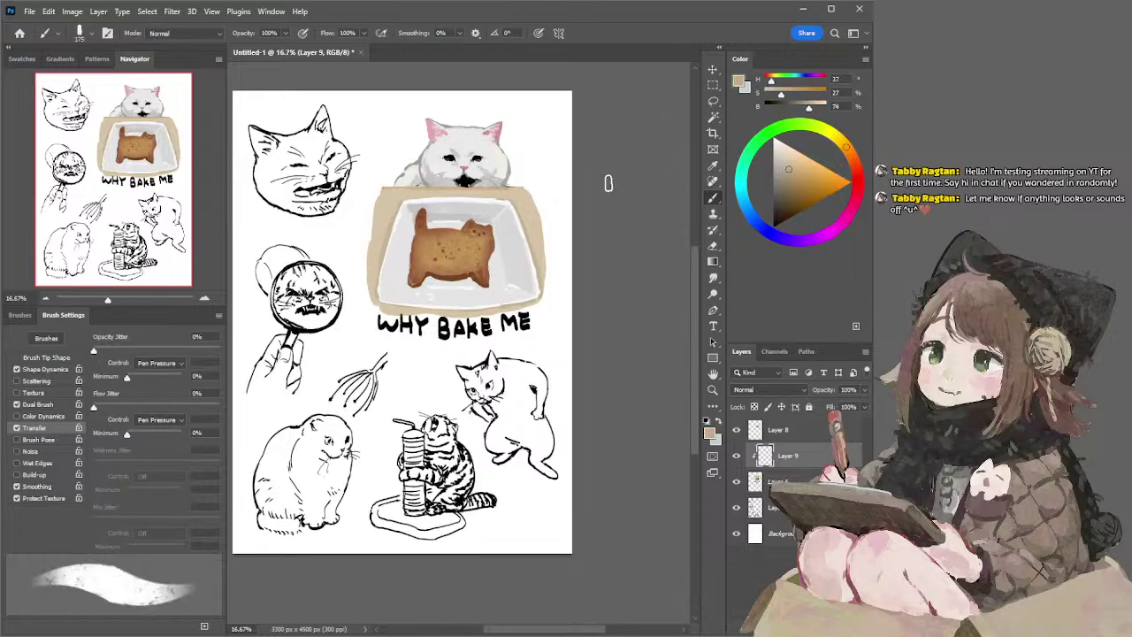
- Try shading the upper edge of the cardboard box with darker tan strokes, and undo them
key(bracketleft)
key(bracketleft)
key(bracketleft)
key(bracketleft)
mouse_move(394, 196)
mouse_down()
mouse_move(538, 195)
mouse_move(409, 197)
mouse_move(478, 199)
mouse_up()
key(bracketright)
key(bracketright)
key(bracketright)
key(bracketright)
key(bracketright)
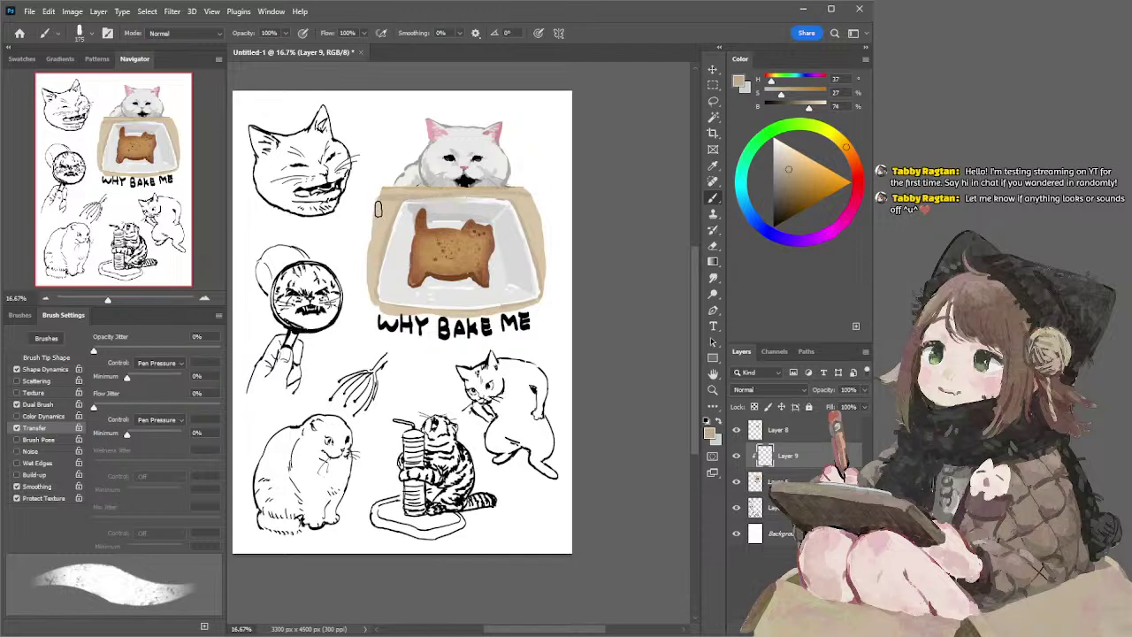
key(ctrl+z)
key(ctrl+z)
key(ctrl+z)
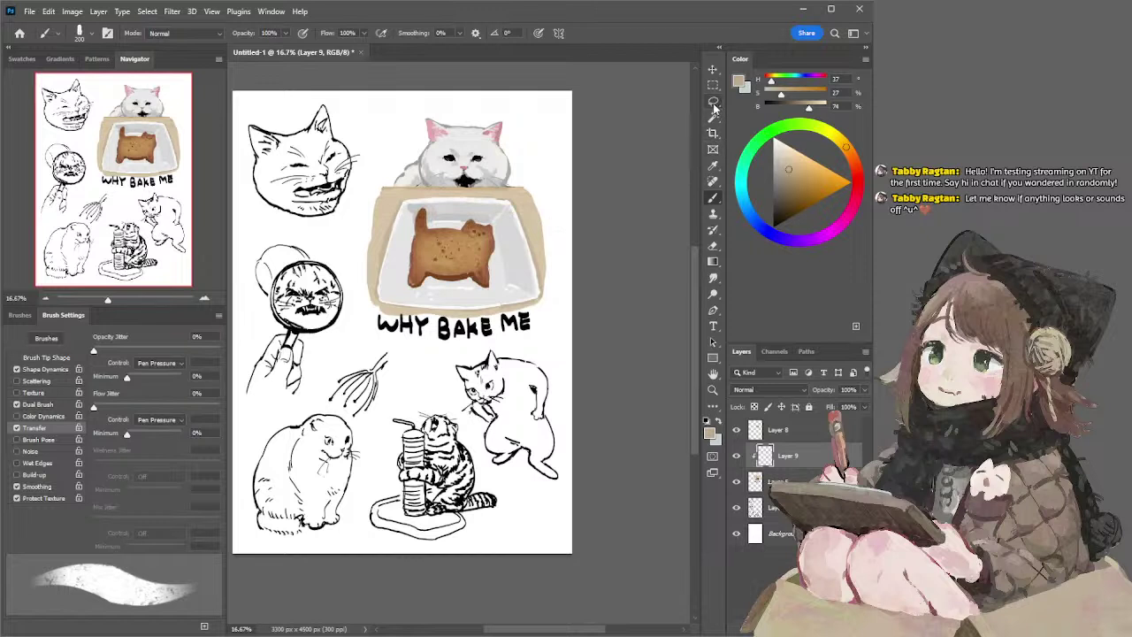
click(713, 117)
click(519, 198)
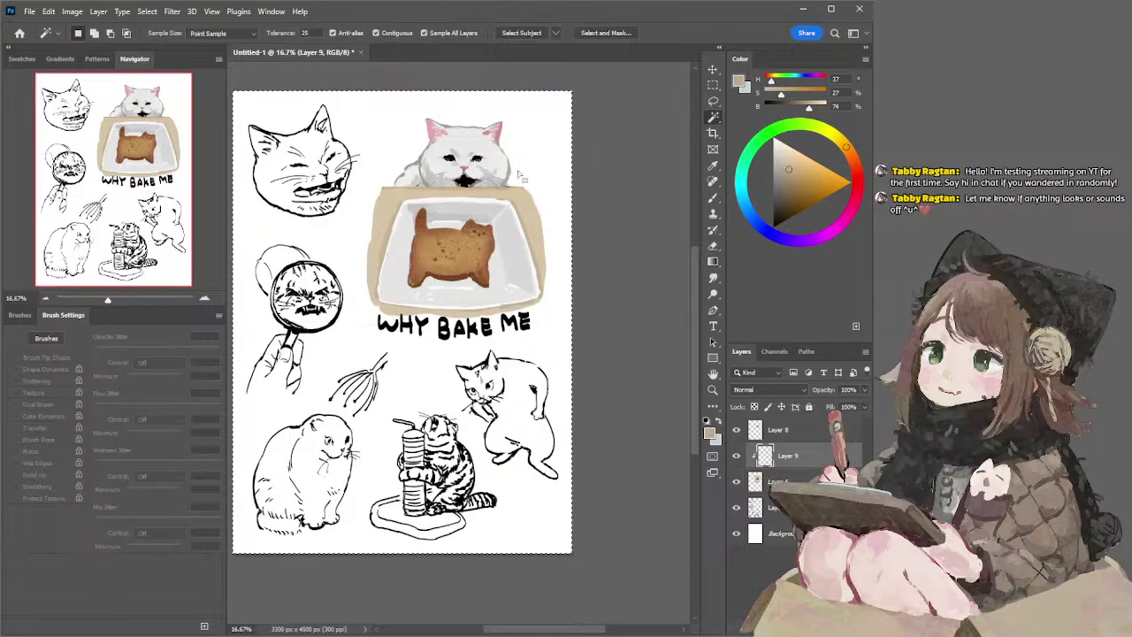
click(534, 214)
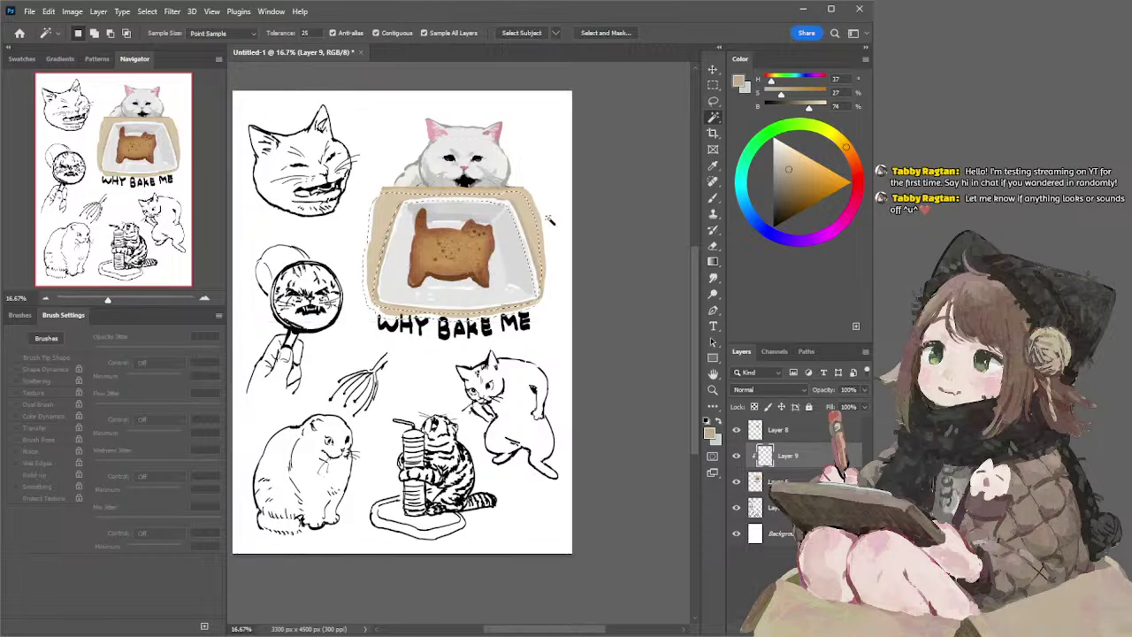
key(ctrl+d)
key(b)
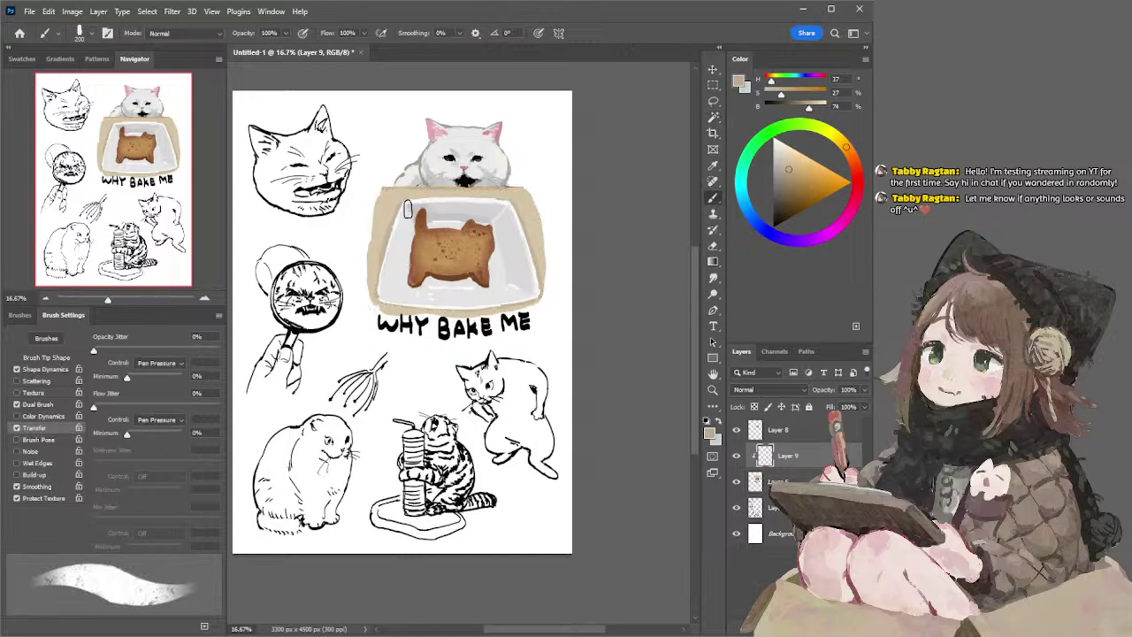
key(bracketleft)
drag(418, 206, 536, 208)
key(ctrl+z)
- Lower the Magic Wand tolerance and select the box's tan frame, ready for painting with the Brush
click(712, 117)
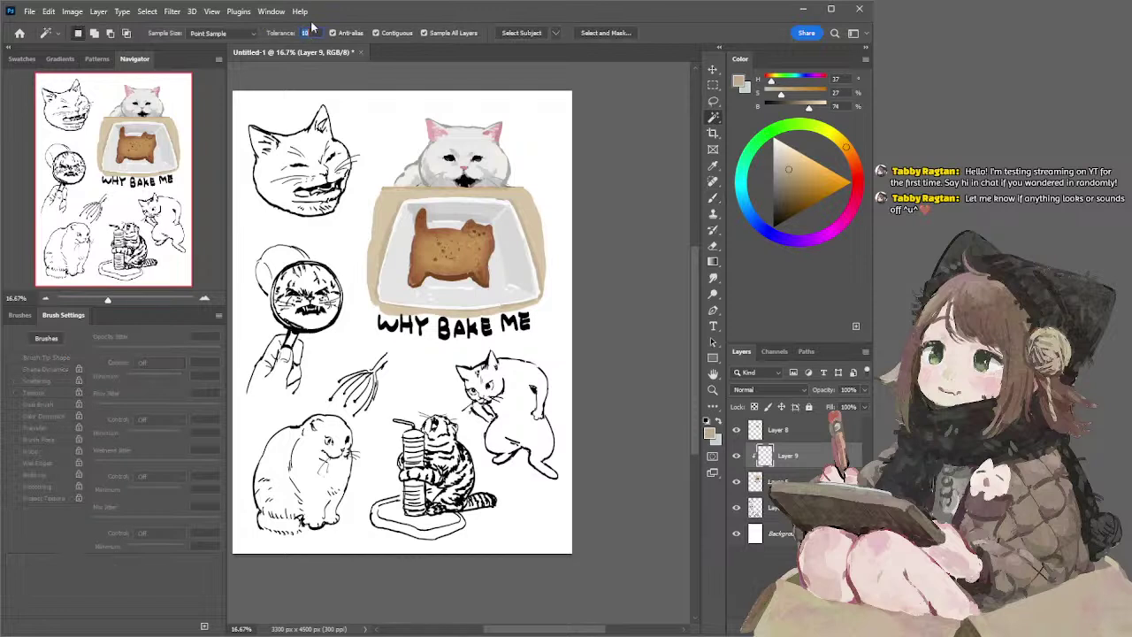
click(536, 217)
key(b)
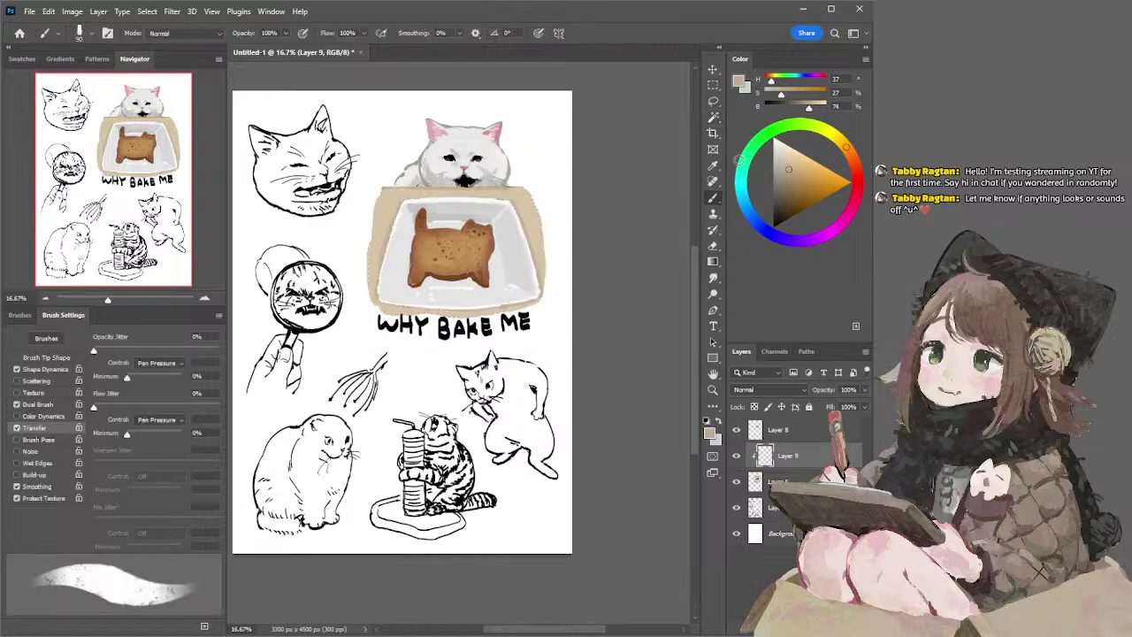
- Try darker tan strokes at saturation 33, brightness 63 along the frame's upper edge
click(789, 180)
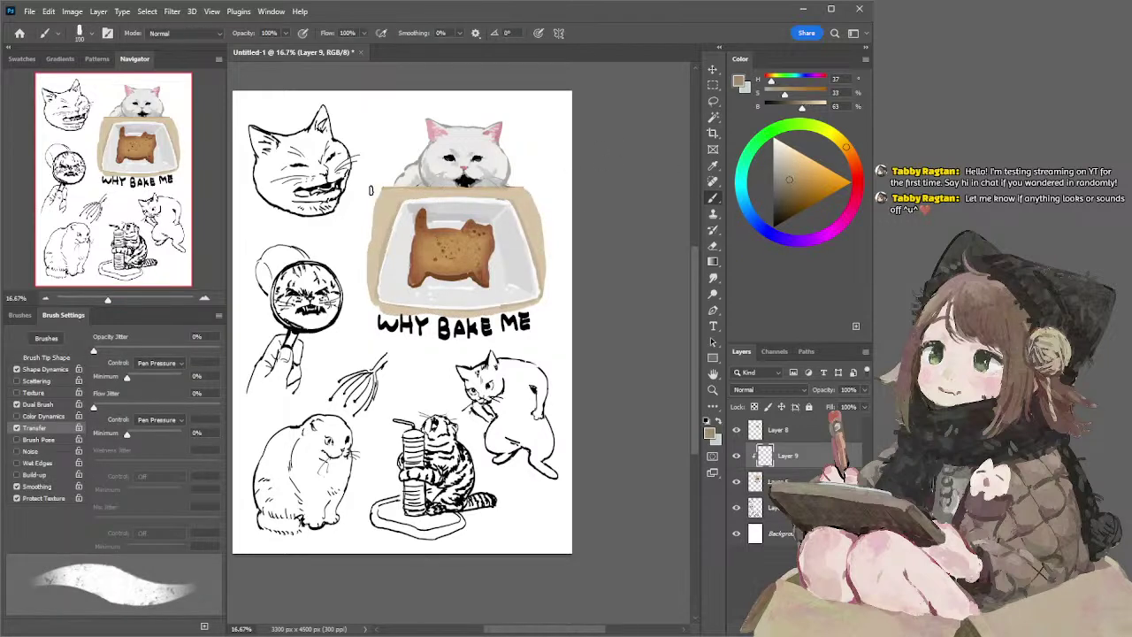
drag(375, 191, 566, 191)
drag(389, 190, 542, 196)
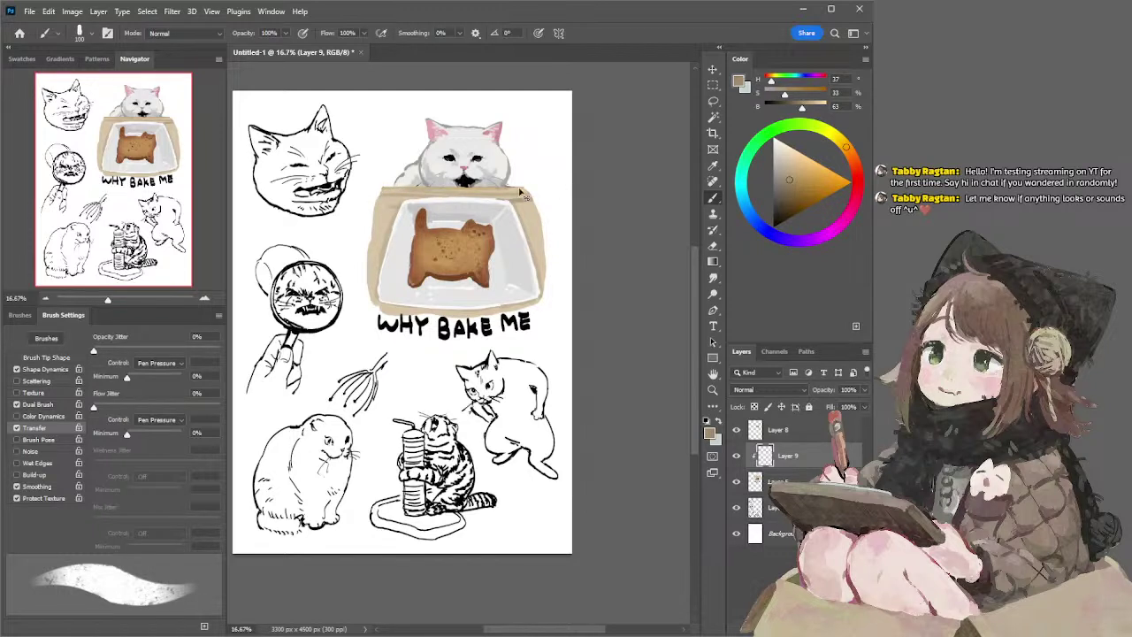
- Set Layer 9 to Multiply and change the brush colour to an orange tan of hue 30, saturation 54, brightness 79
scroll(756, 390, down, 6)
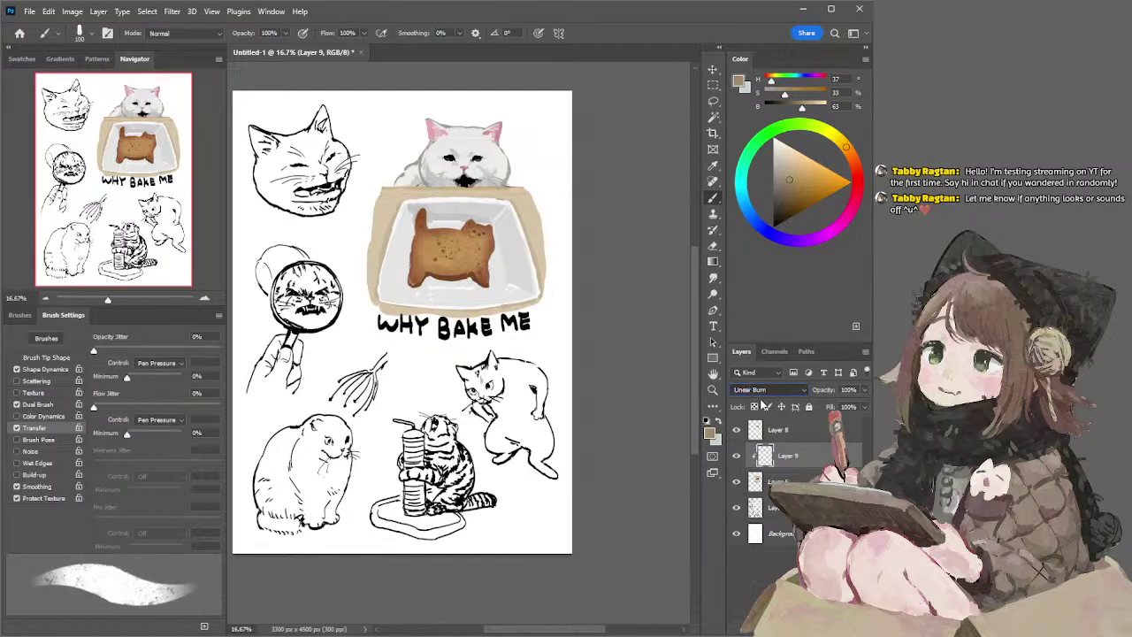
click(752, 374)
drag(847, 144, 850, 154)
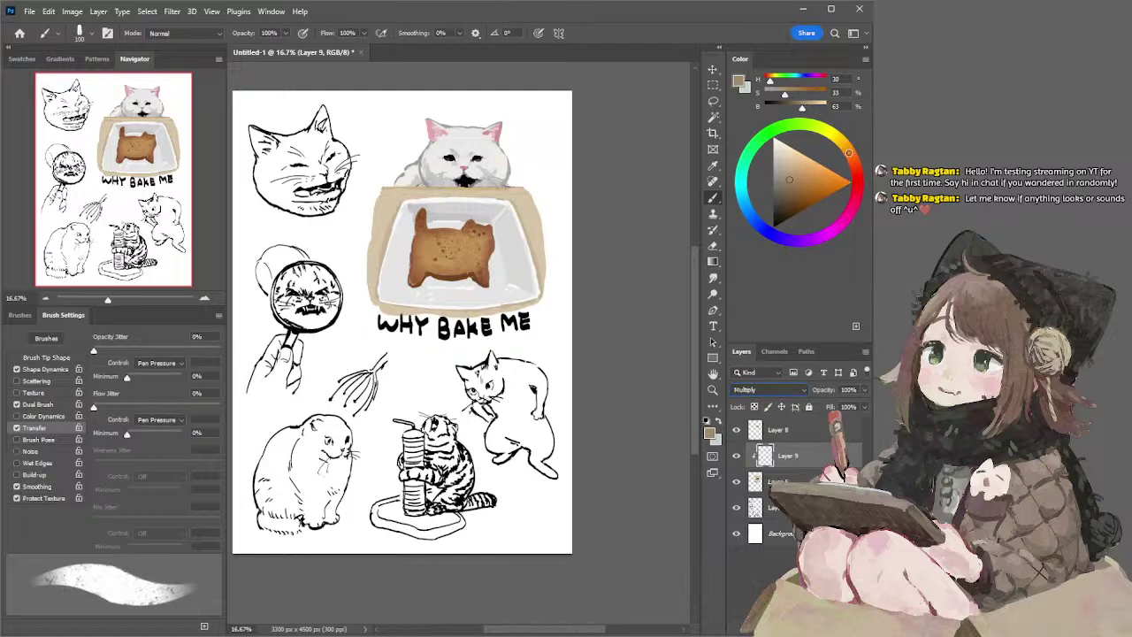
drag(384, 189, 540, 193)
key(ctrl+z)
click(808, 176)
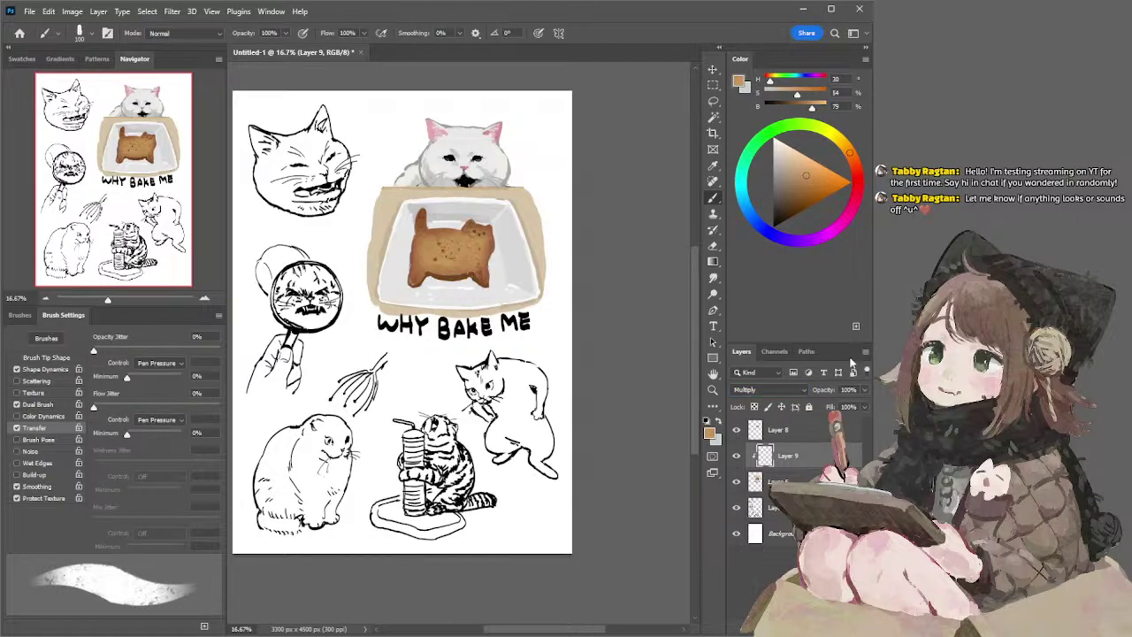
- Paint horizontal wood-grain streaks across the upper part and sides of the frame, and lower Layer 9's opacity to 48%
key(bracketright)
key(bracketright)
key(bracketright)
drag(533, 195, 363, 201)
drag(538, 203, 361, 195)
mouse_move(542, 214)
mouse_down()
mouse_move(343, 217)
mouse_move(601, 222)
mouse_move(352, 231)
mouse_move(355, 250)
mouse_up()
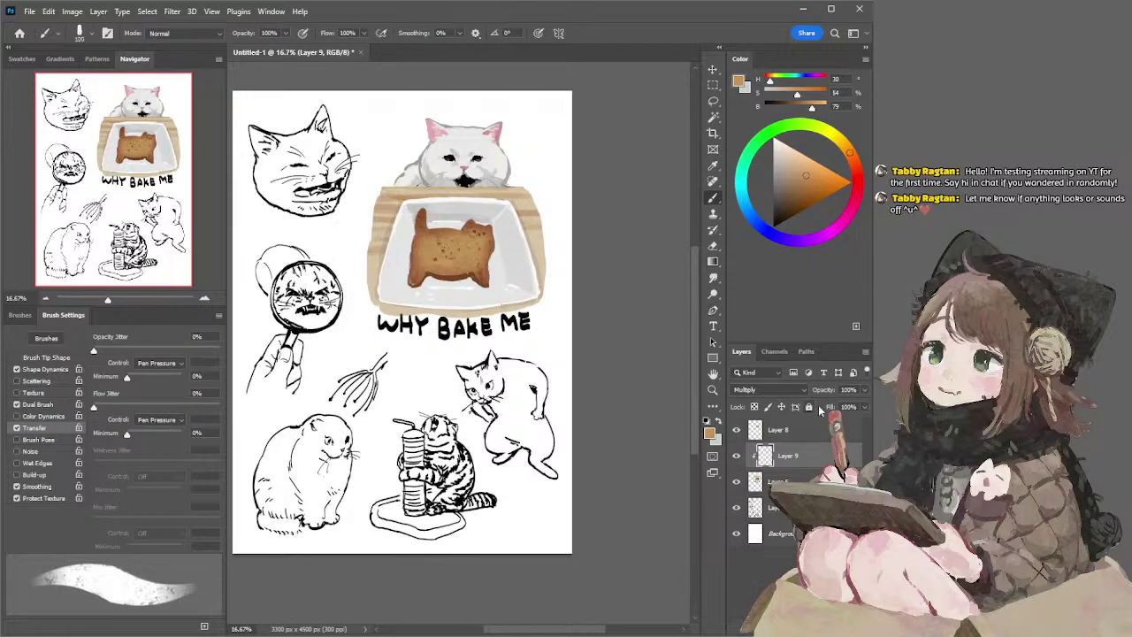
drag(824, 390, 793, 385)
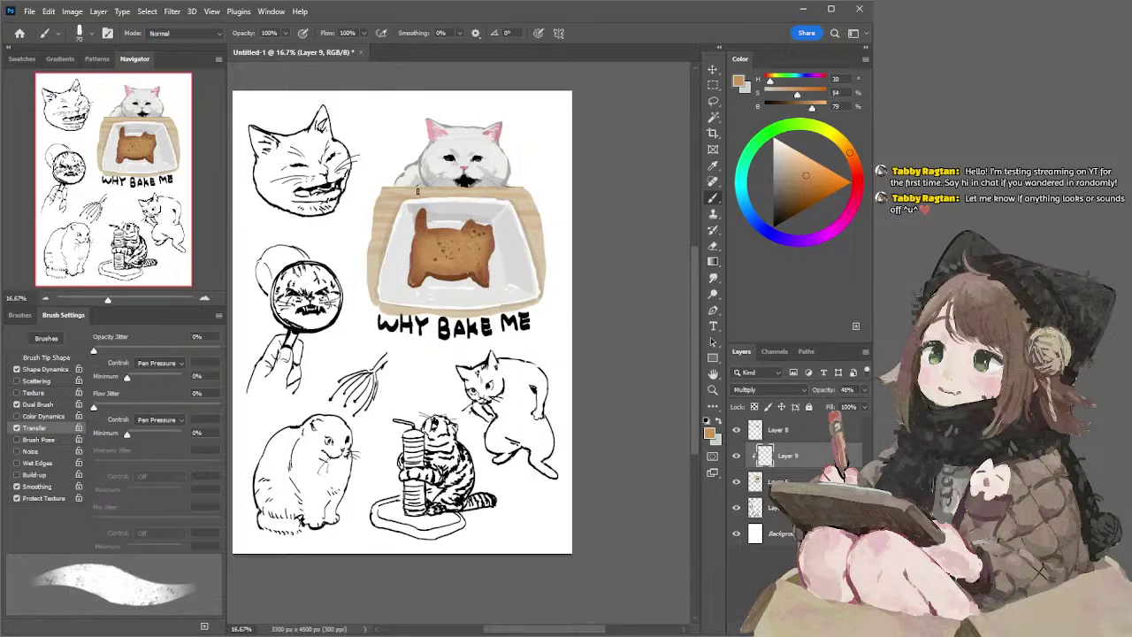
- Add finer wood-grain lines along the frame's upper part and sides, reducing the brush to 35 px
key(bracketleft)
key(bracketleft)
drag(457, 189, 514, 188)
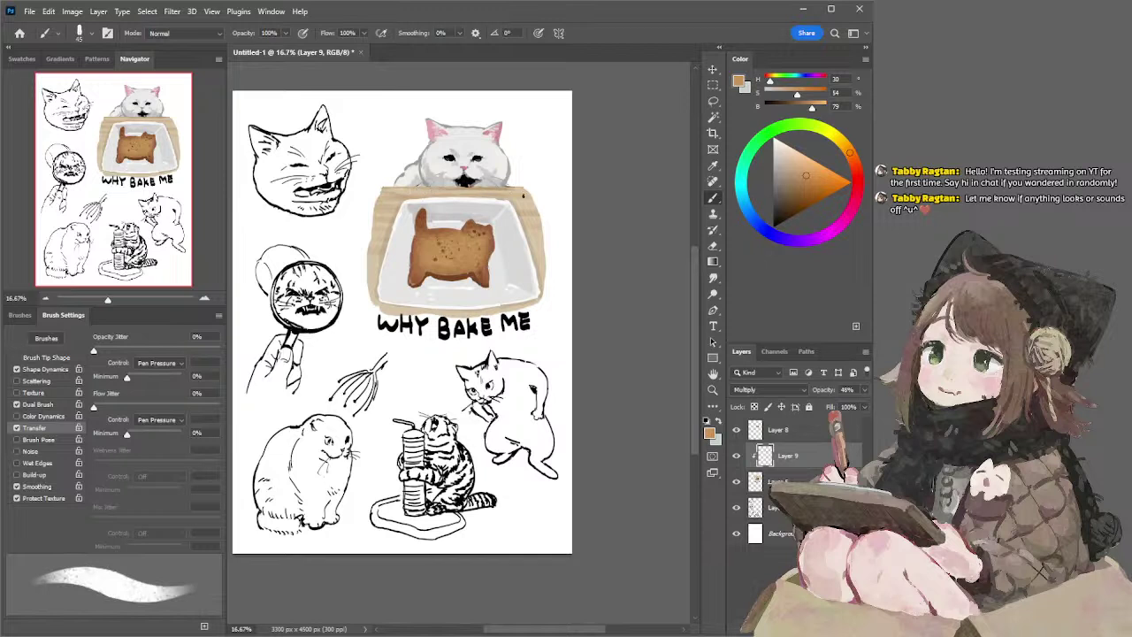
key(bracketleft)
key(bracketleft)
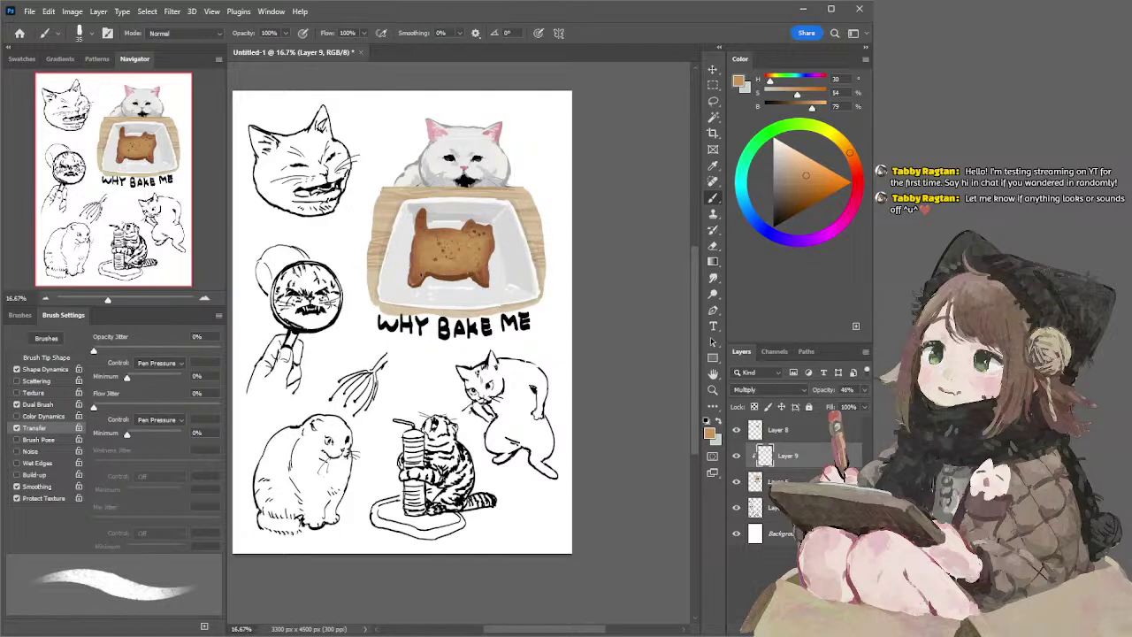
- Paint wood-grain lines along the frame's lower edge with a 50 px brush
key(])
key(])
key(])
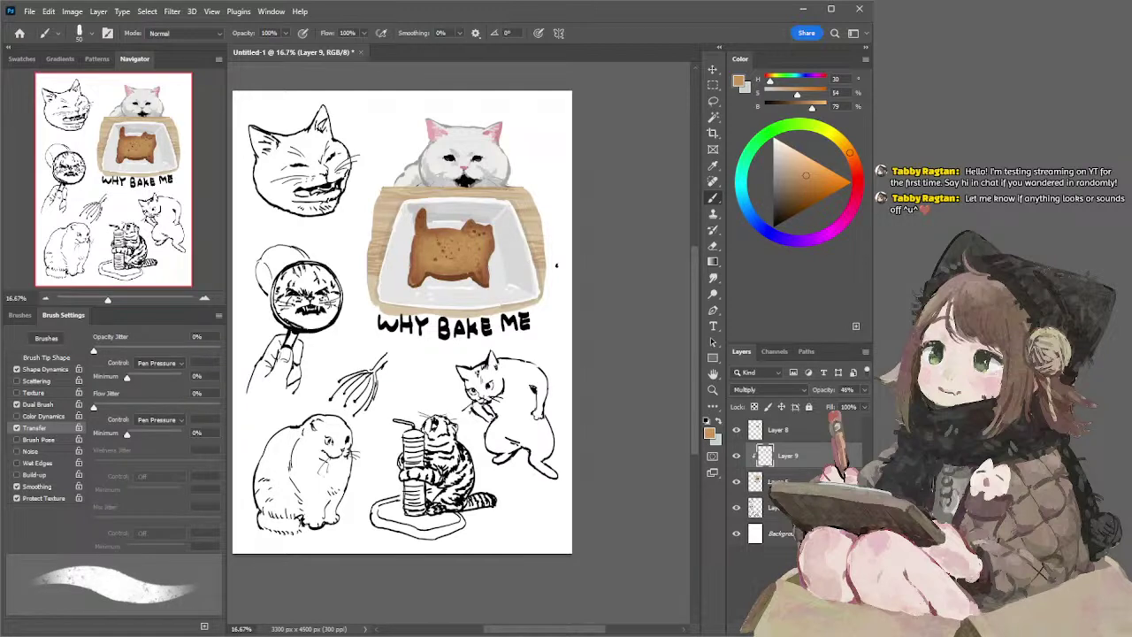
drag(378, 306, 528, 307)
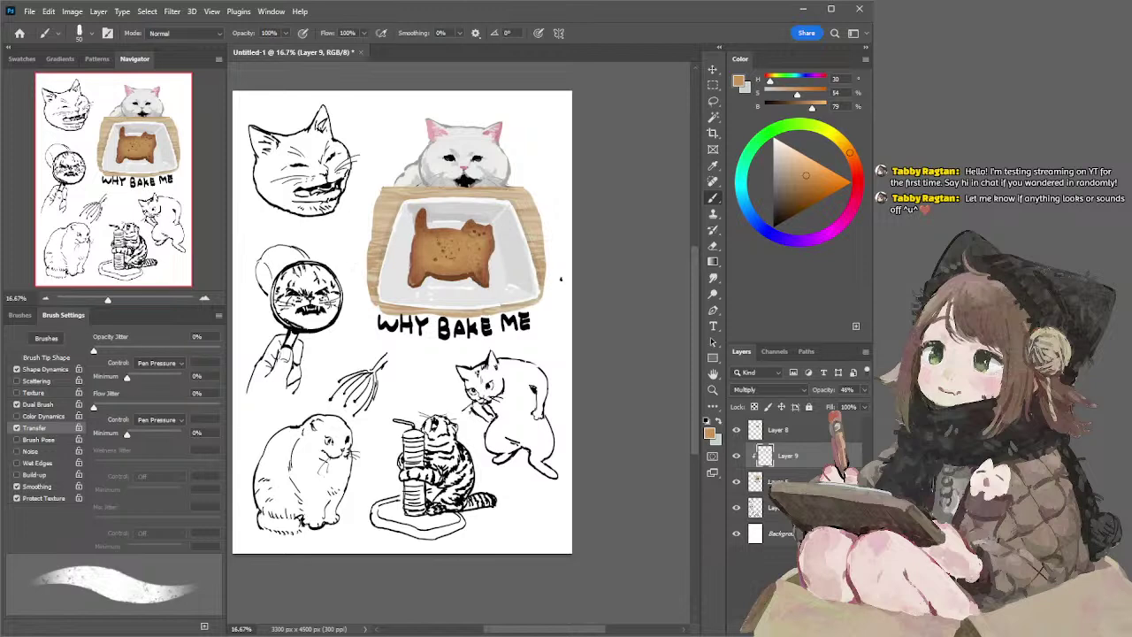
key(])
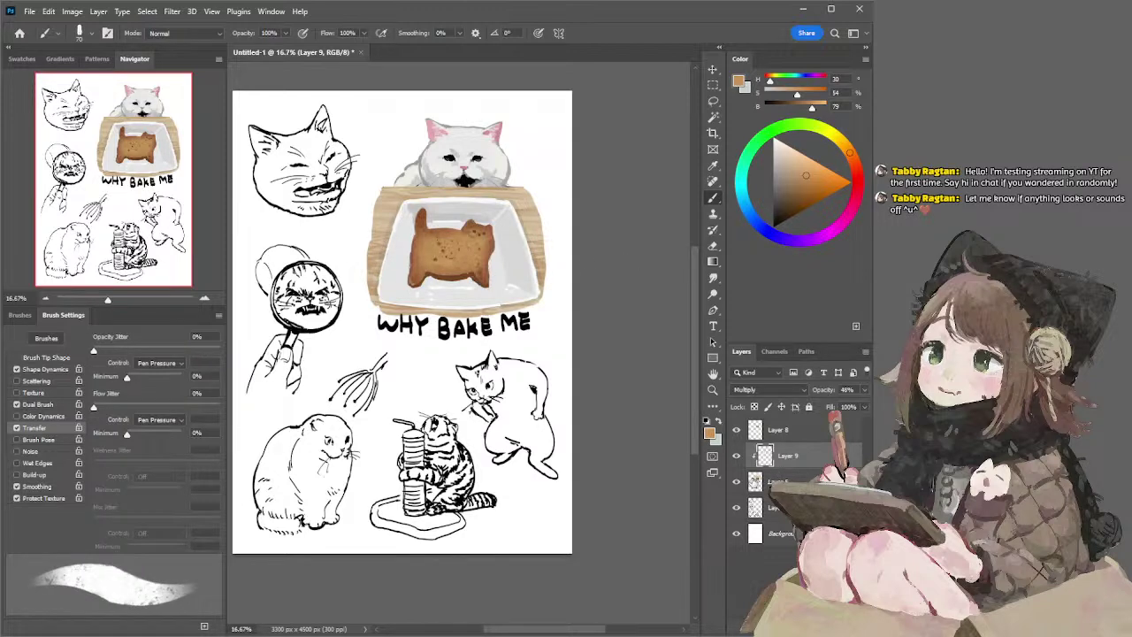
- Create a new layer above Layer 9, clip it to the box, and set it to Multiply at 49% opacity
click(737, 431)
click(737, 430)
click(753, 432)
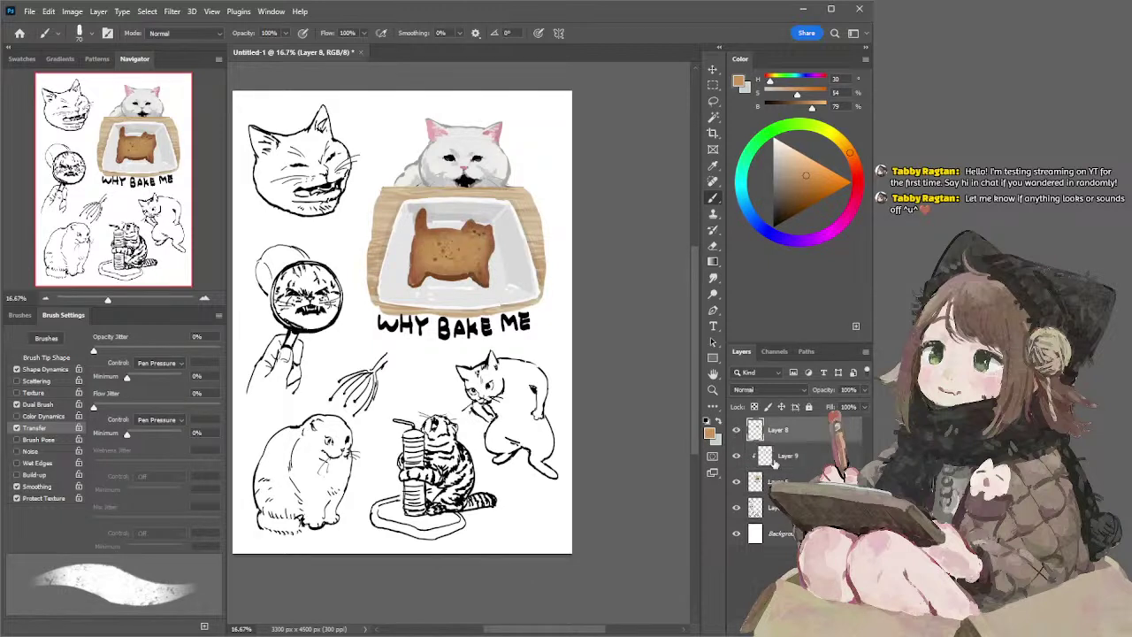
click(763, 459)
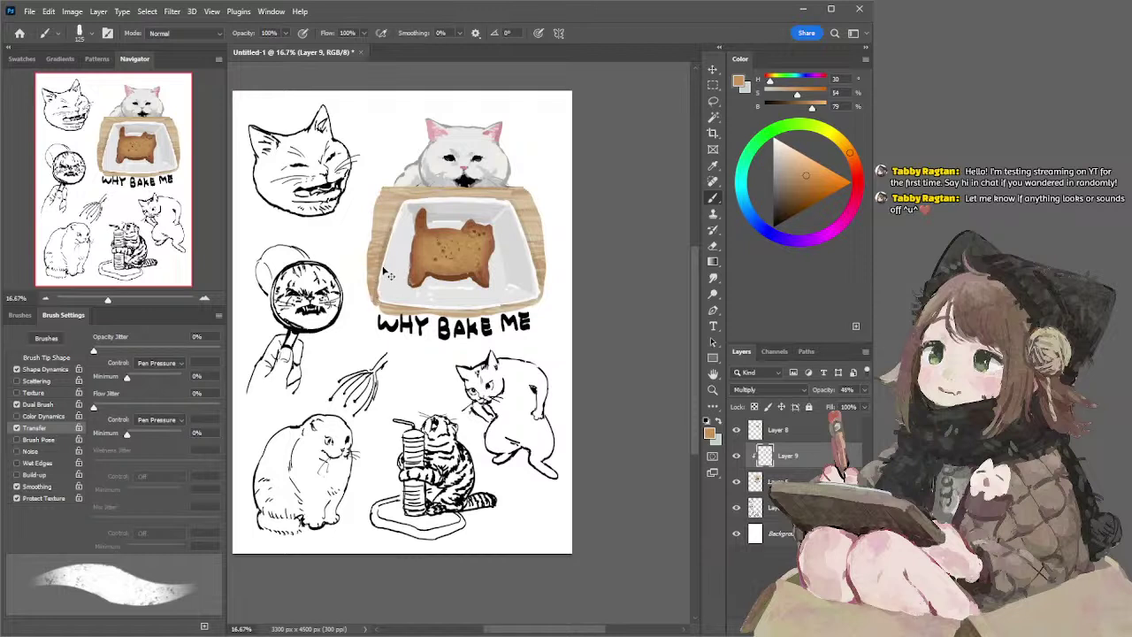
key(ctrl+shift+alt+n)
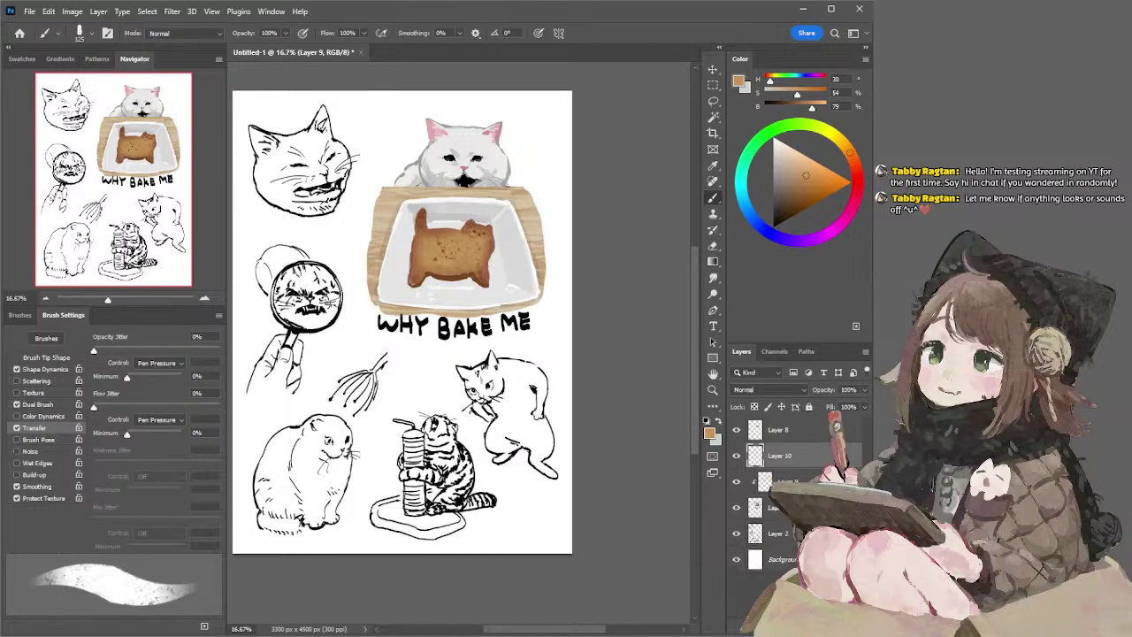
click(767, 388)
click(751, 376)
drag(865, 392, 837, 403)
- Shade both sides of the wooden frame around the tray in brown, saturation 42, brightness 60, with a 175 px brush
click(792, 184)
drag(393, 219, 376, 297)
key(ctrl+z)
key(bracketright)
key(bracketright)
drag(393, 220, 370, 287)
mouse_move(389, 250)
mouse_down()
mouse_move(381, 305)
mouse_move(534, 300)
mouse_move(544, 257)
mouse_move(521, 226)
mouse_move(536, 280)
mouse_up()
key(ctrl+z)
drag(517, 219, 539, 295)
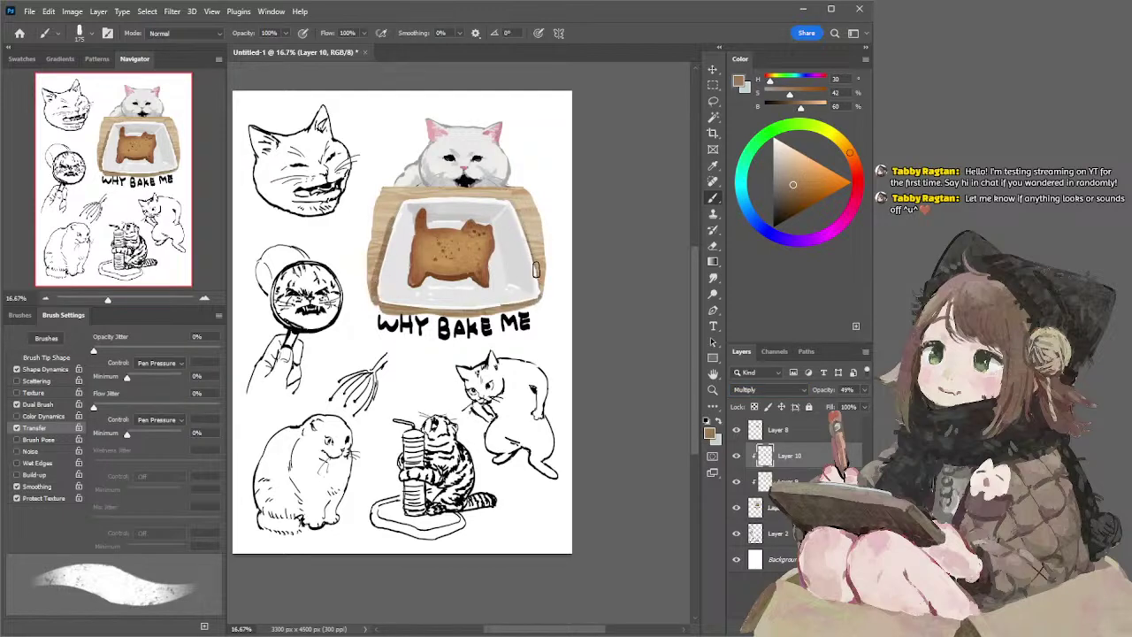
key(e)
key(bracketleft)
key(bracketleft)
key(bracketleft)
key(bracketleft)
key(bracketleft)
key(bracketleft)
key(bracketleft)
key(bracketleft)
key(bracketleft)
key(bracketleft)
- Merge Layer 8, the two clipped frame-shading layers and the box layer into one layer
key(l)
key(ctrl+e)
key(ctrl+e)
key(ctrl+e)
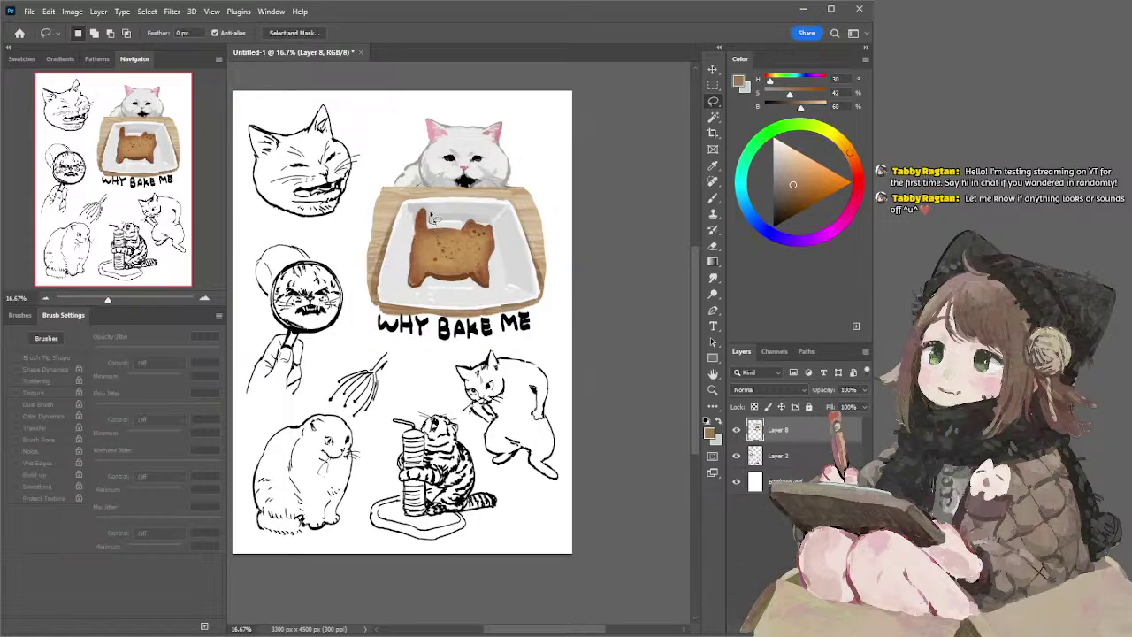
- Lasso the brown cat in the tray, shift it slightly right, scale it to about 95% and deselect
mouse_move(424, 210)
mouse_down()
mouse_move(407, 297)
mouse_move(496, 289)
mouse_move(494, 223)
mouse_move(471, 216)
mouse_move(459, 234)
mouse_move(427, 213)
mouse_up()
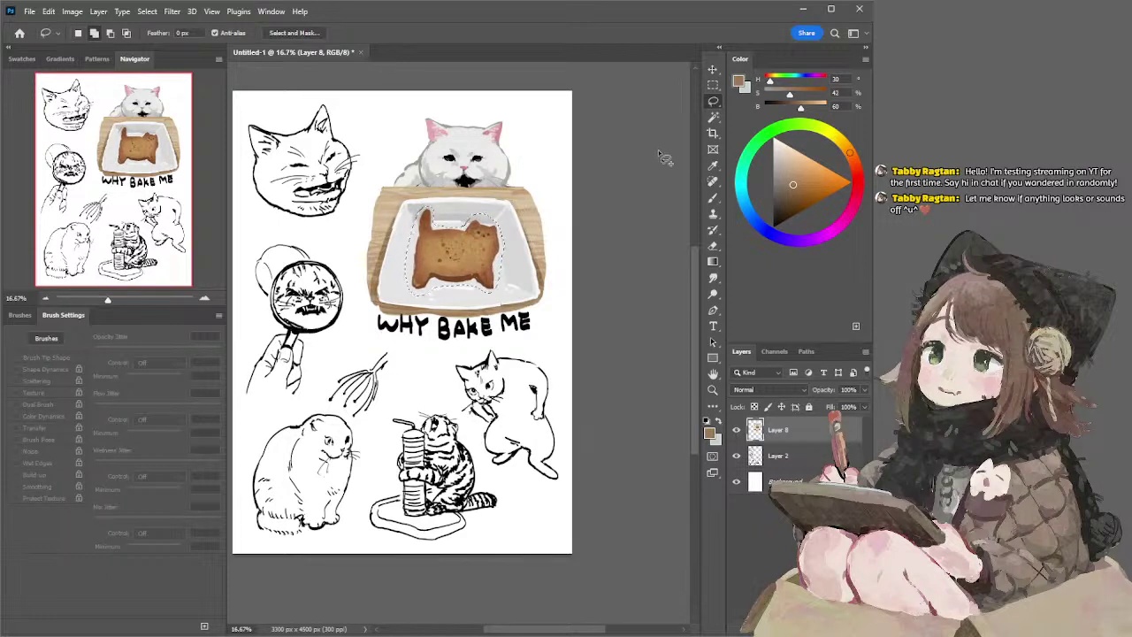
click(713, 69)
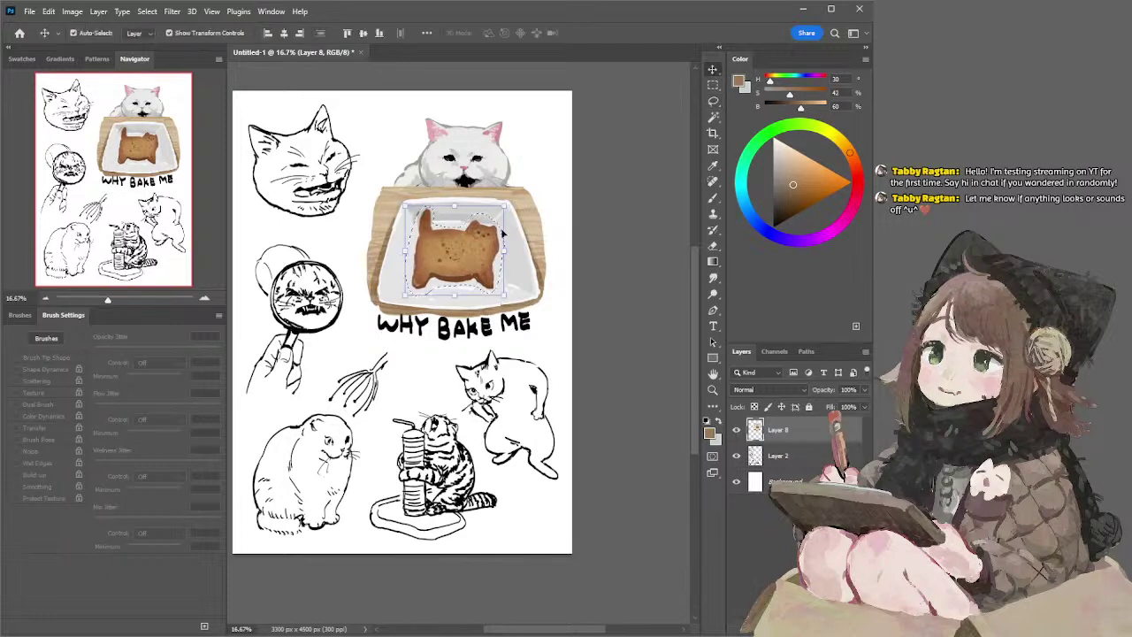
drag(507, 203, 500, 210)
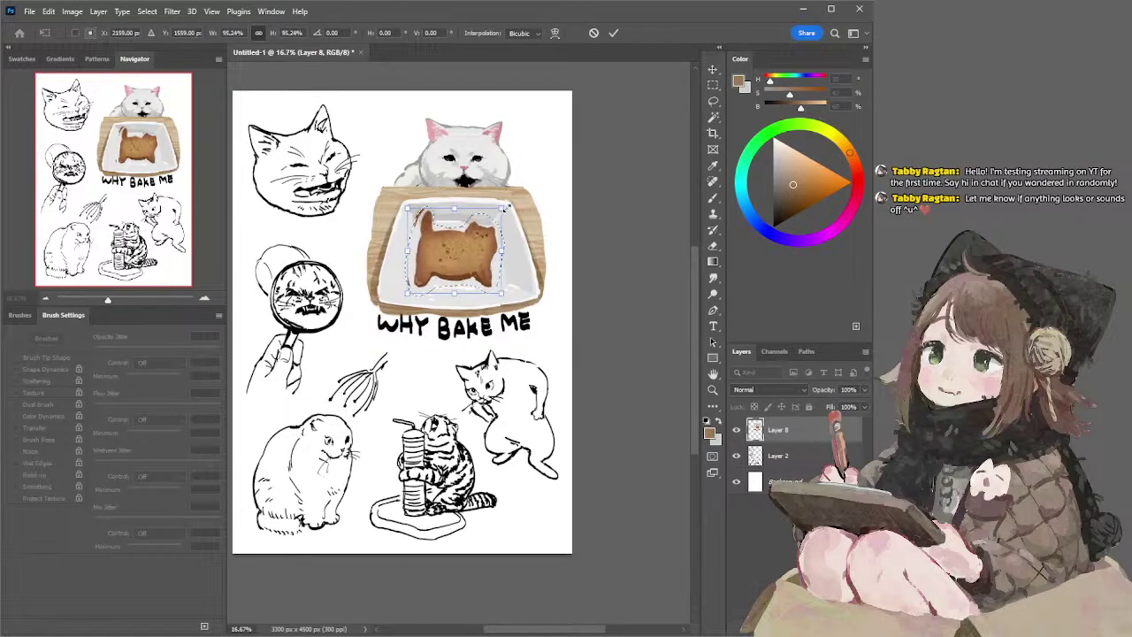
key(Return)
key(ctrl+d)
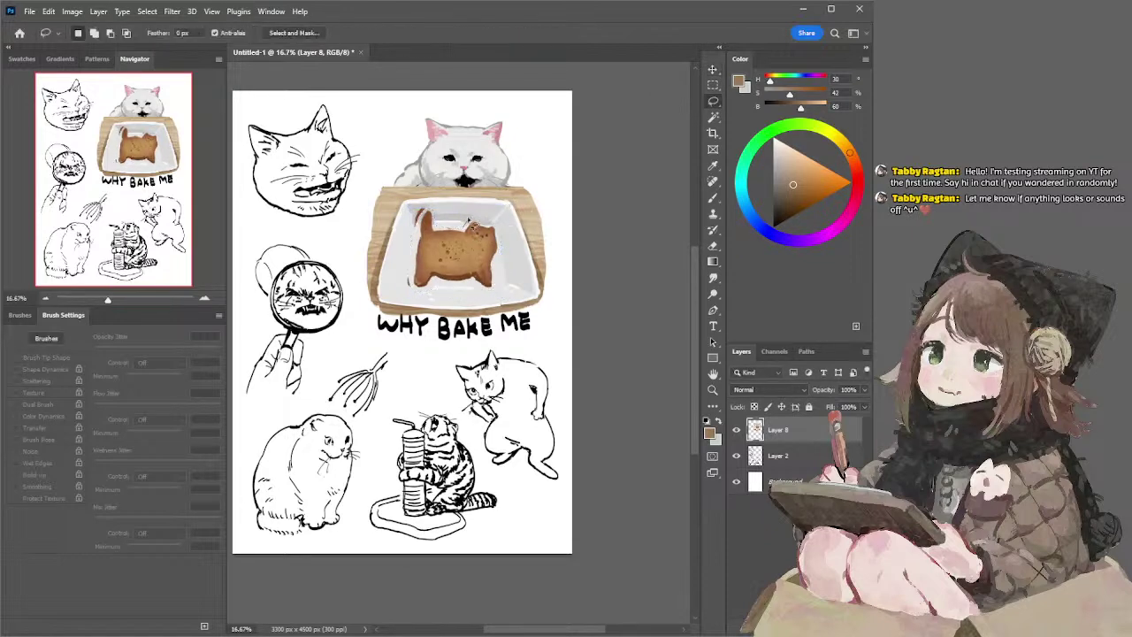
- Sample the tray's grey and paint over the old tail remnants beside the brown cat's tail
key(b)
alt+click(442, 206)
key(bracketleft)
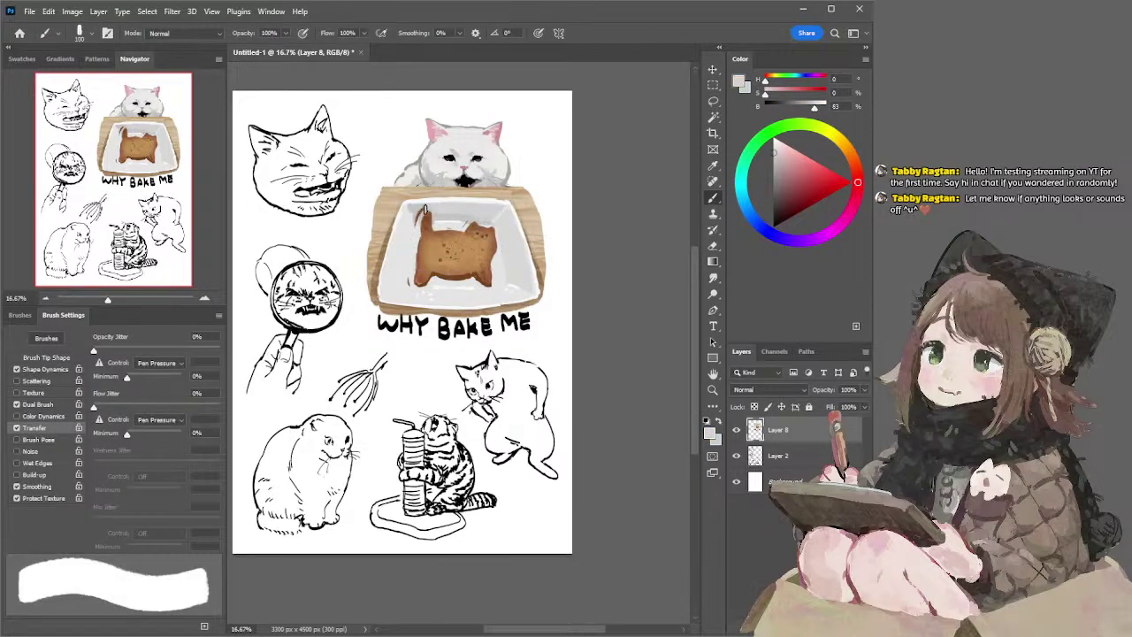
alt+click(418, 207)
key(bracketleft)
drag(424, 218, 422, 210)
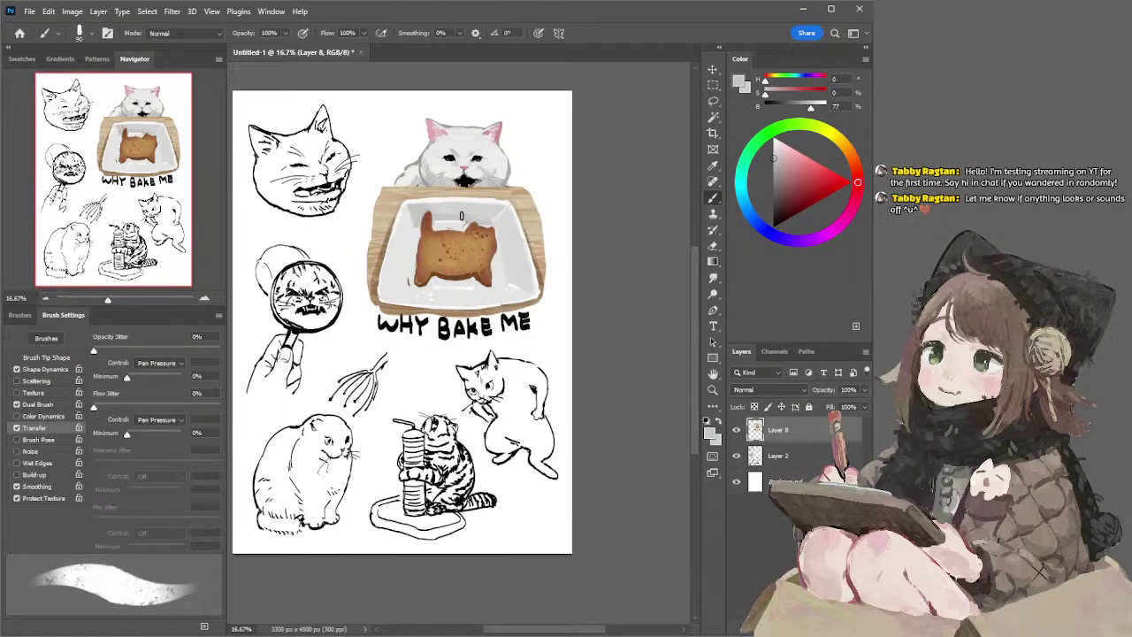
- Touch up the tray around the brown cat's back and head with sampled greys of brightness 89 and 77
alt+click(449, 226)
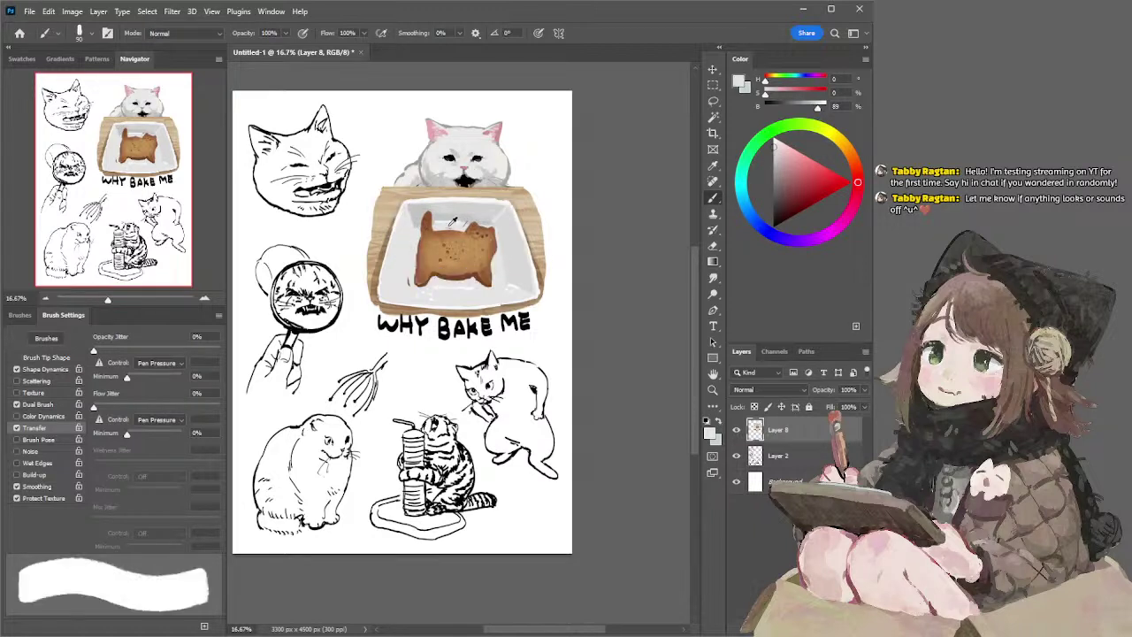
key(period)
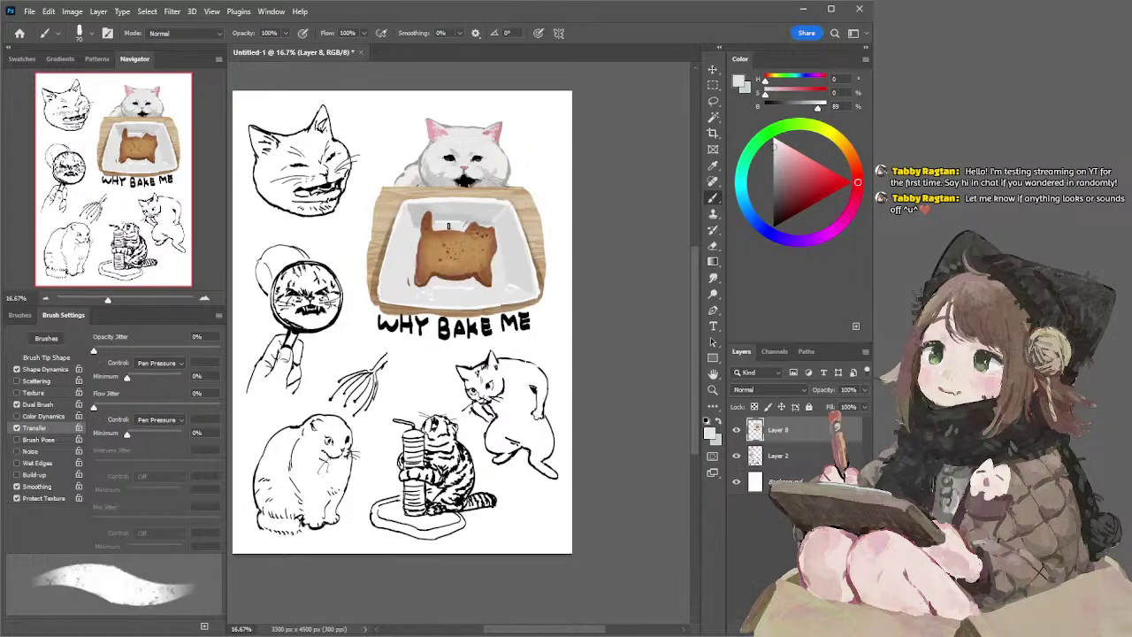
key(period)
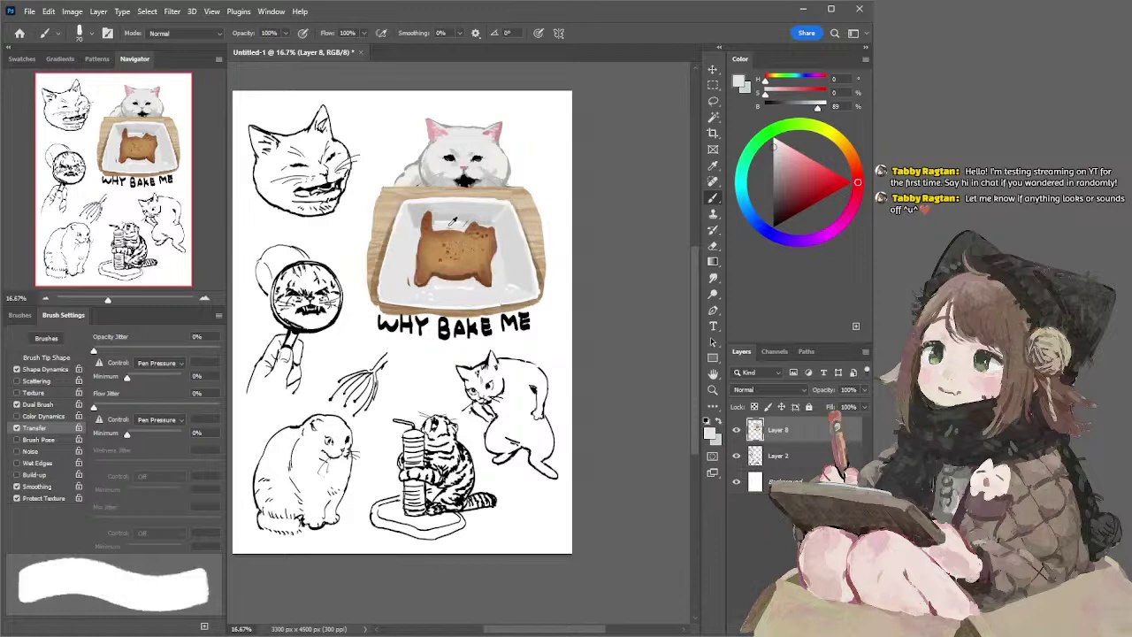
key(period)
alt+click(473, 212)
key(period)
key(period)
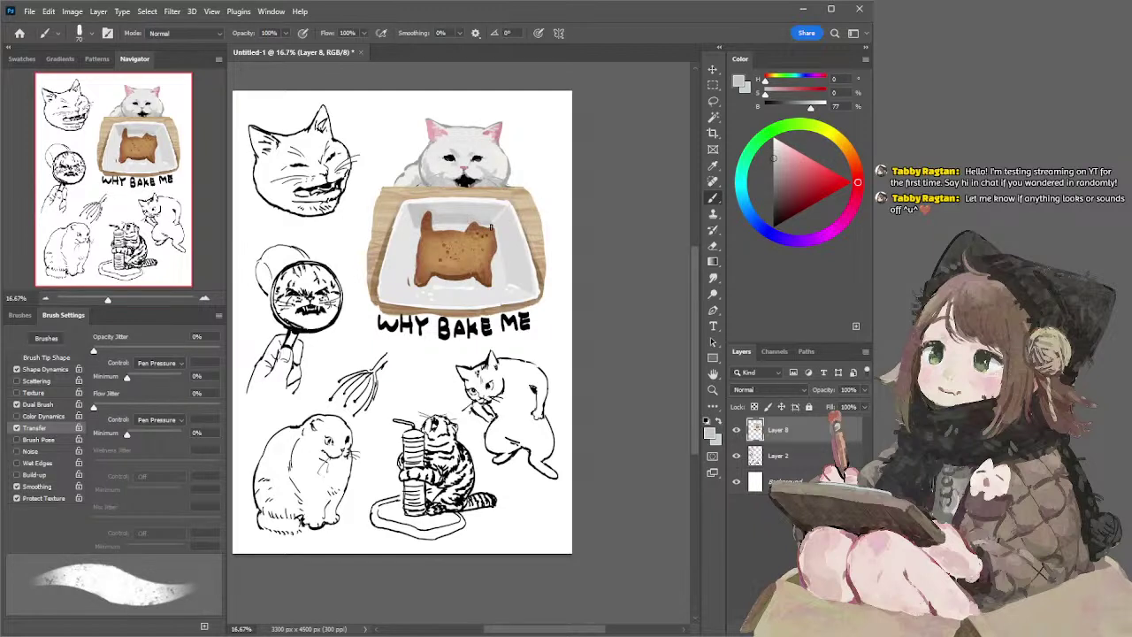
- Cover the leftover marks on the tray at the cat's tail side and repaint the grey beside its head, using sampled greys
alt+click(410, 216)
alt+click(405, 239)
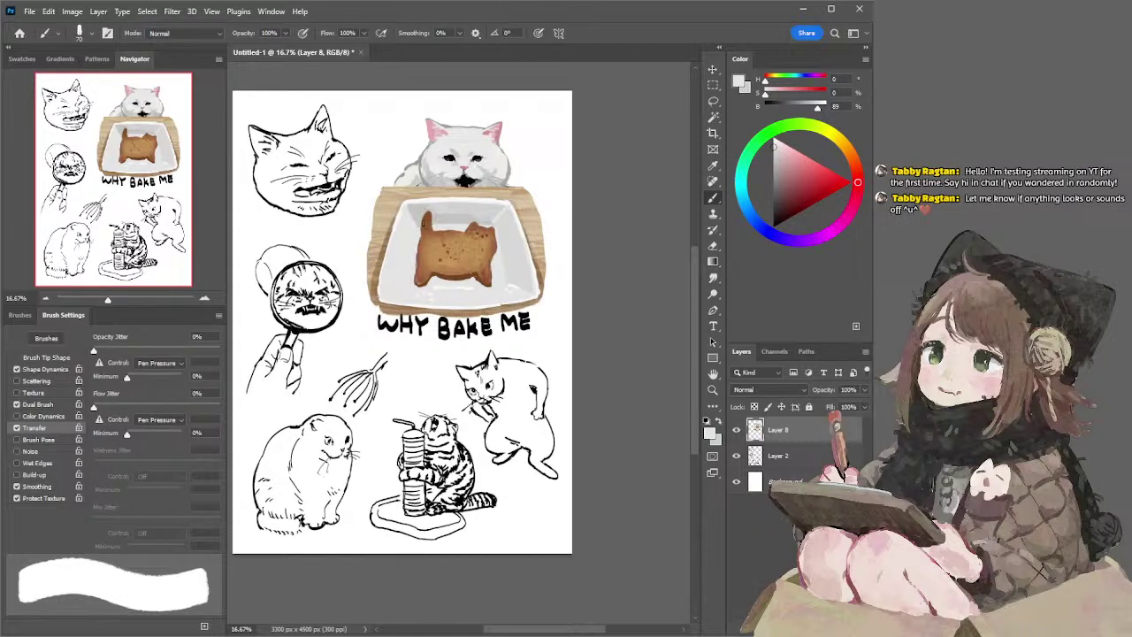
alt+click(418, 230)
key(])
drag(501, 232, 506, 264)
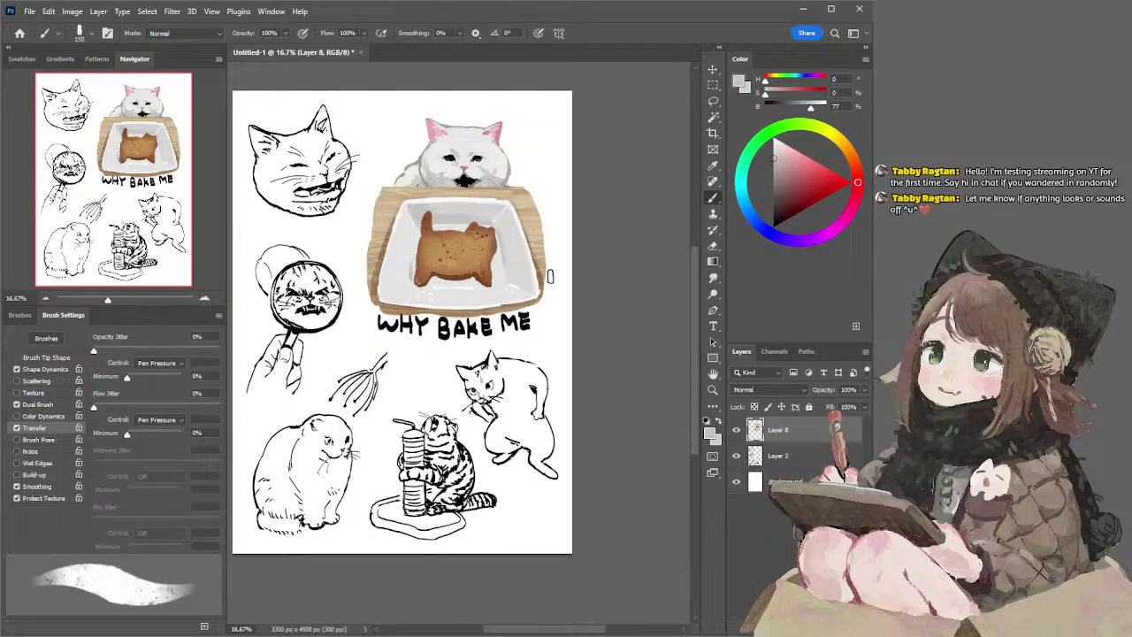
- Smudge the grey of the tray's back wall above the brown cat using a larger Smudge tip
key(r)
key(bracketright)
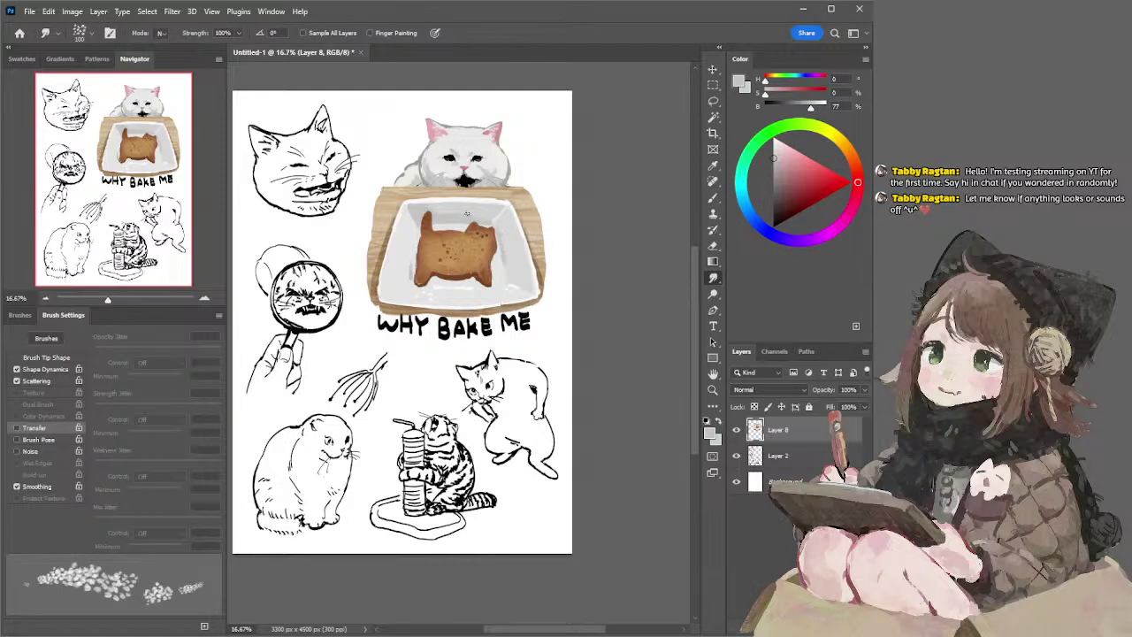
key(bracketright)
key(bracketright)
key(b)
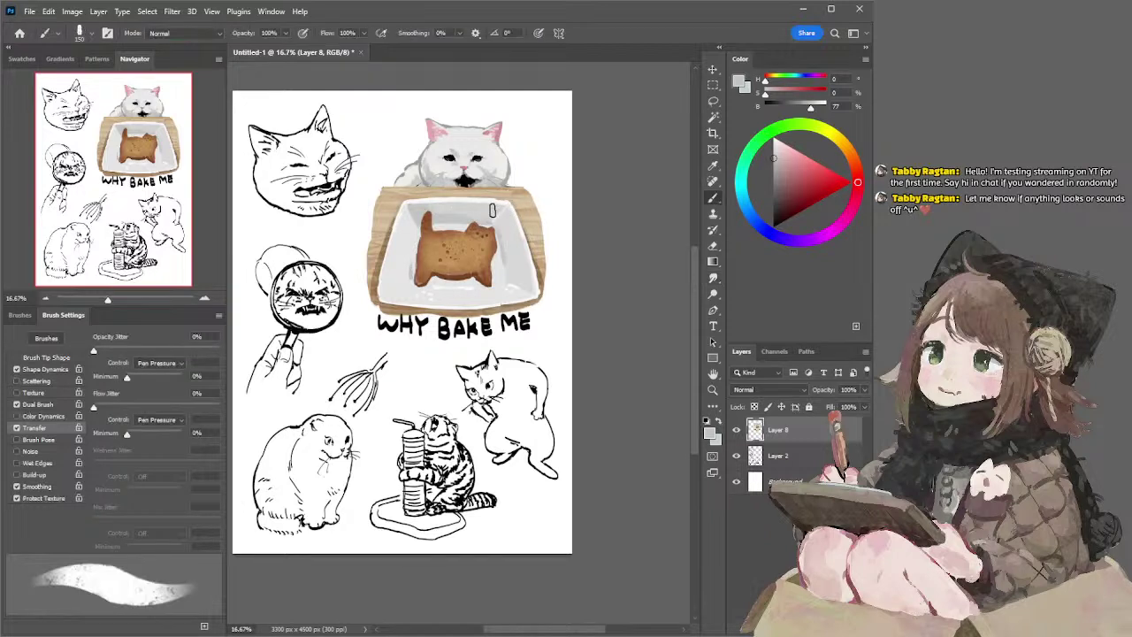
- Repaint the tray's back wall around the brown cat's head and tail with sampled greys of brightness 84 and 77
alt+click(497, 205)
key(bracketright)
key(bracketright)
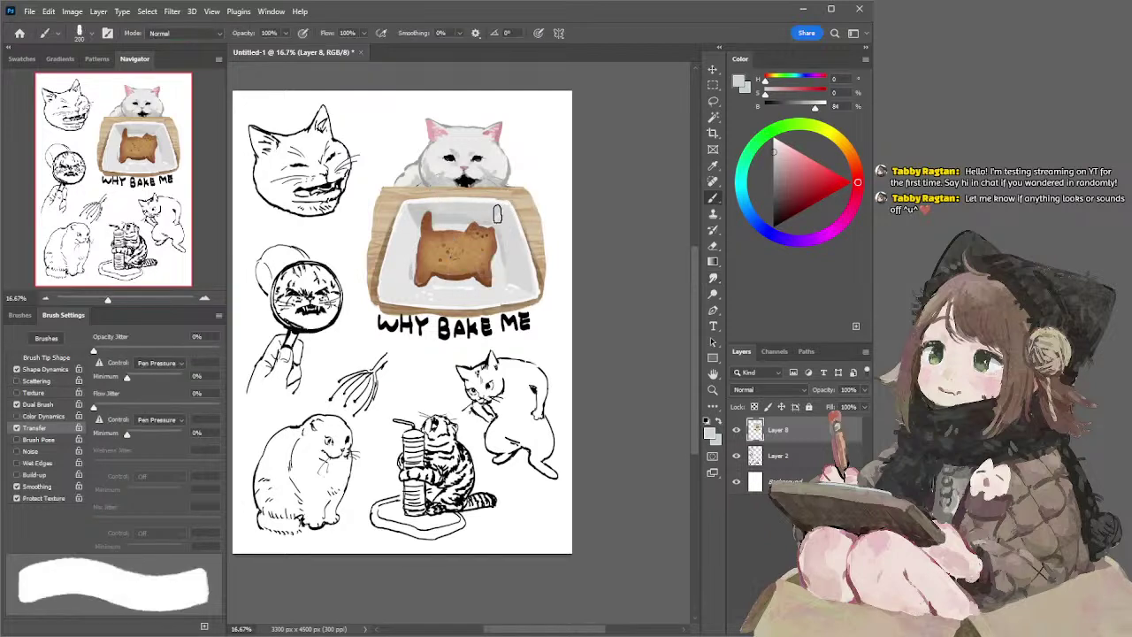
drag(516, 206, 495, 218)
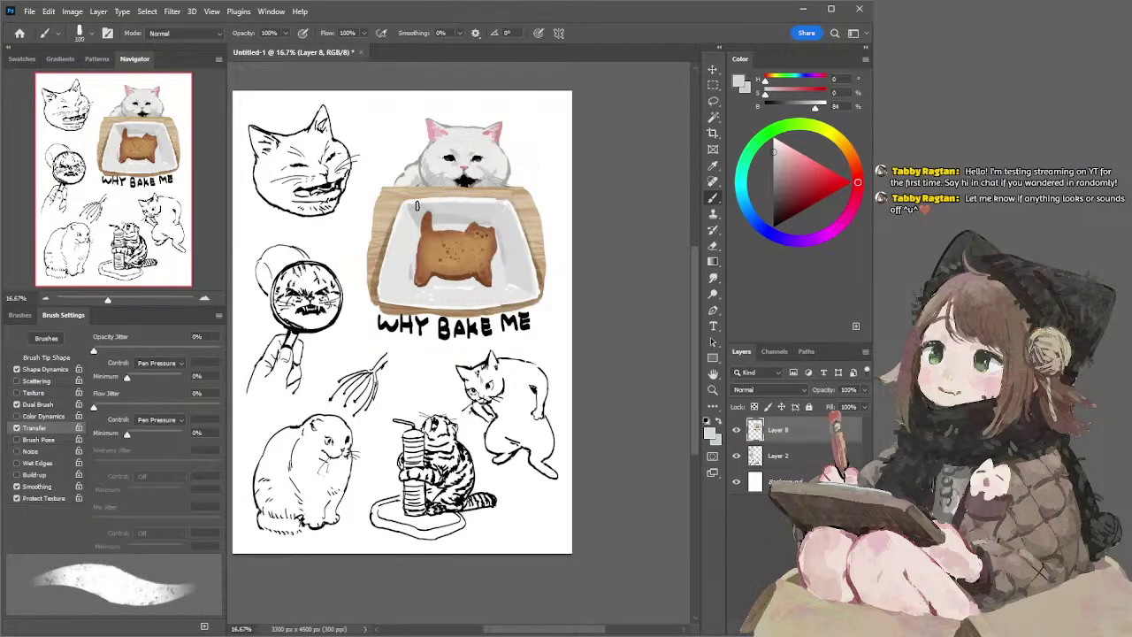
key(bracketleft)
alt+click(419, 201)
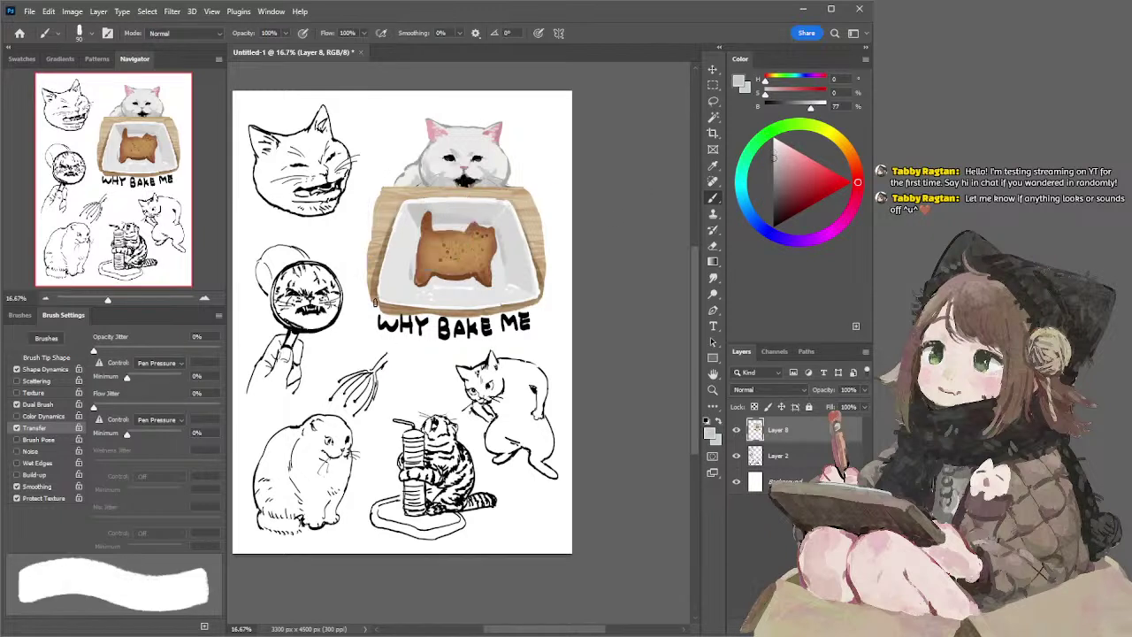
alt+click(388, 302)
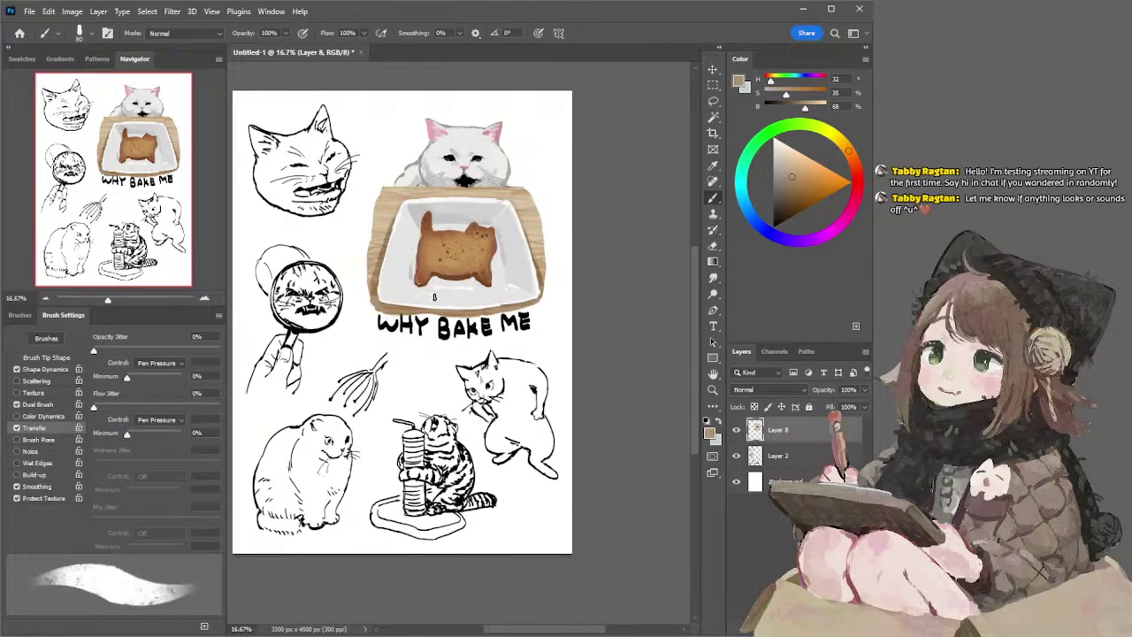
drag(520, 307, 542, 304)
key(ctrl+z)
key(ctrl+z)
- Paint a darker edge along the bottom of the wooden frame with a brown sampled from the wood (H 29, S 49, B 56)
alt+click(539, 277)
drag(499, 309, 534, 302)
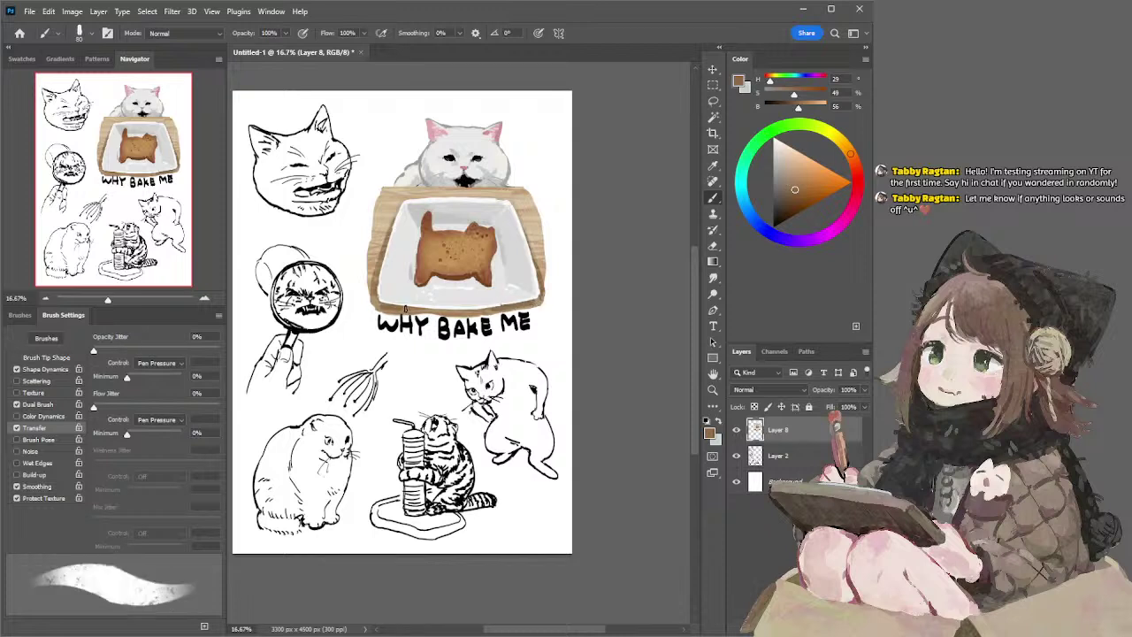
drag(373, 302, 501, 310)
drag(424, 310, 503, 317)
key(ctrl+z)
key(ctrl+z)
key(ctrl+z)
drag(426, 309, 473, 311)
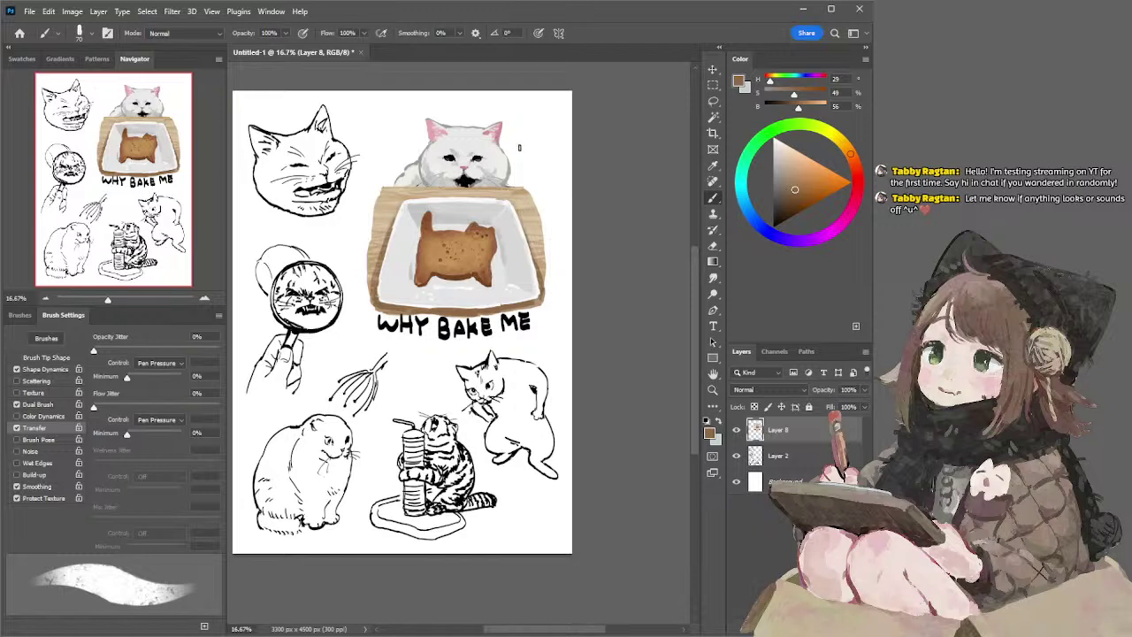
- Touch up the white cat's forehead with sampled light grey, and its mouth with a sampled pinkish grey (H 355, S 22, B 58)
alt+click(468, 142)
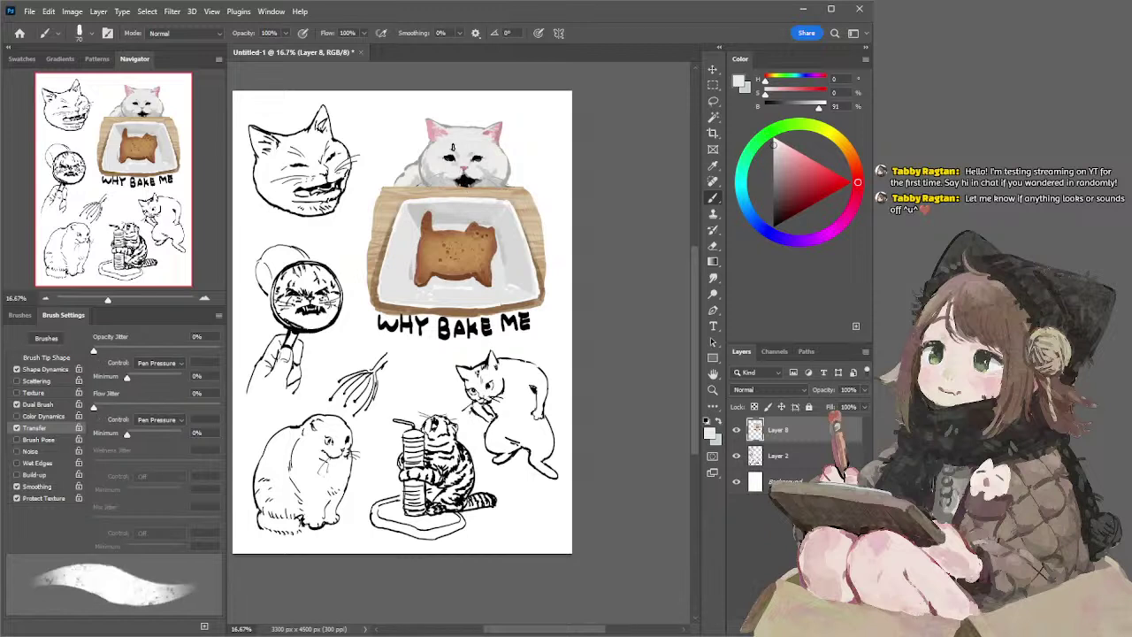
alt+click(603, 150)
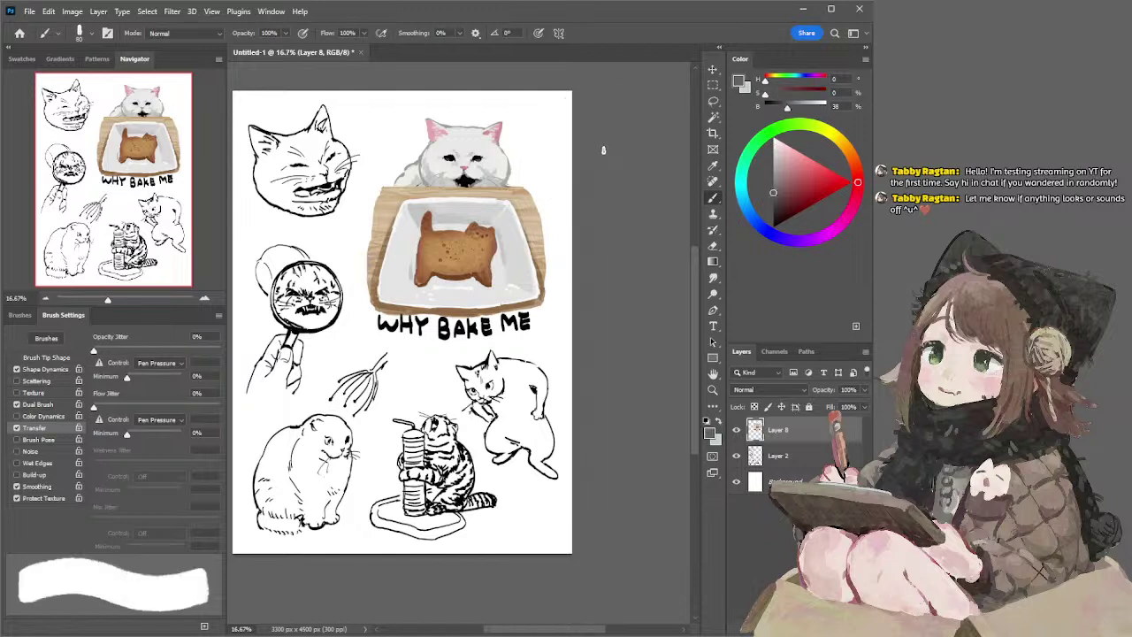
alt+click(478, 180)
alt+click(474, 182)
drag(477, 181, 475, 185)
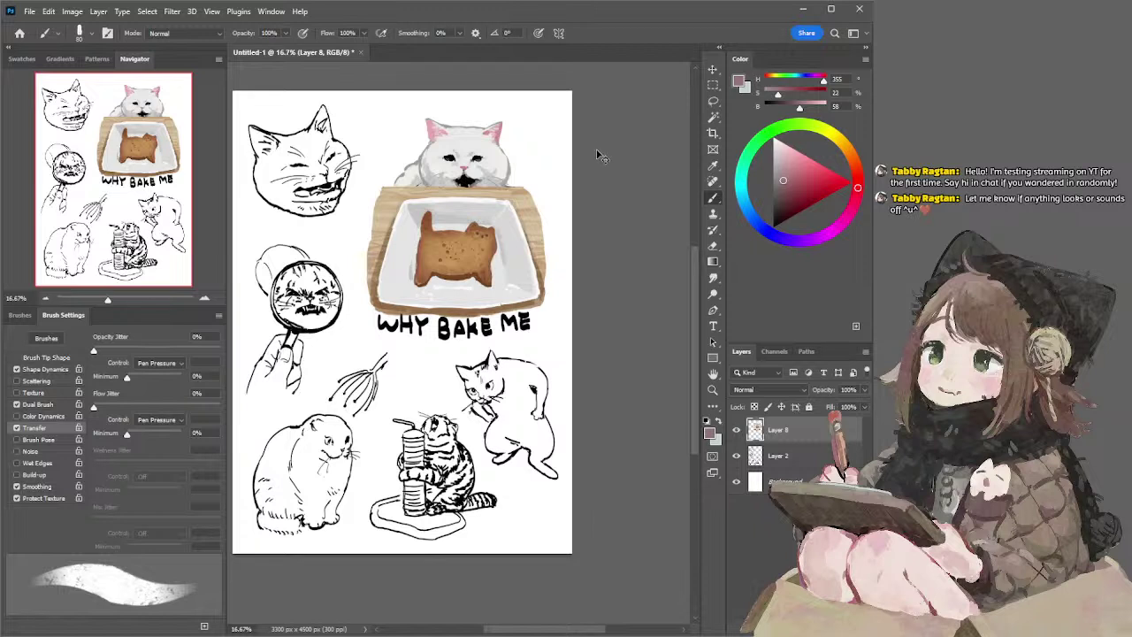
- Sample the tray's light grey of brightness 89 and paint over the tray beside the brown cat's hind leg
key(l)
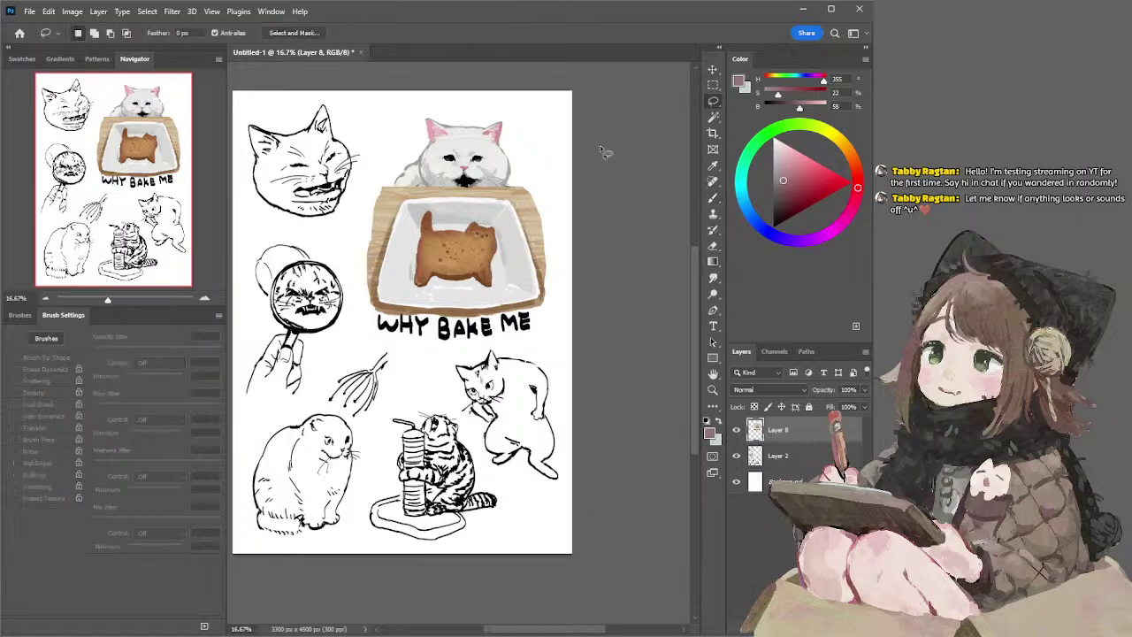
key(b)
alt+click(411, 263)
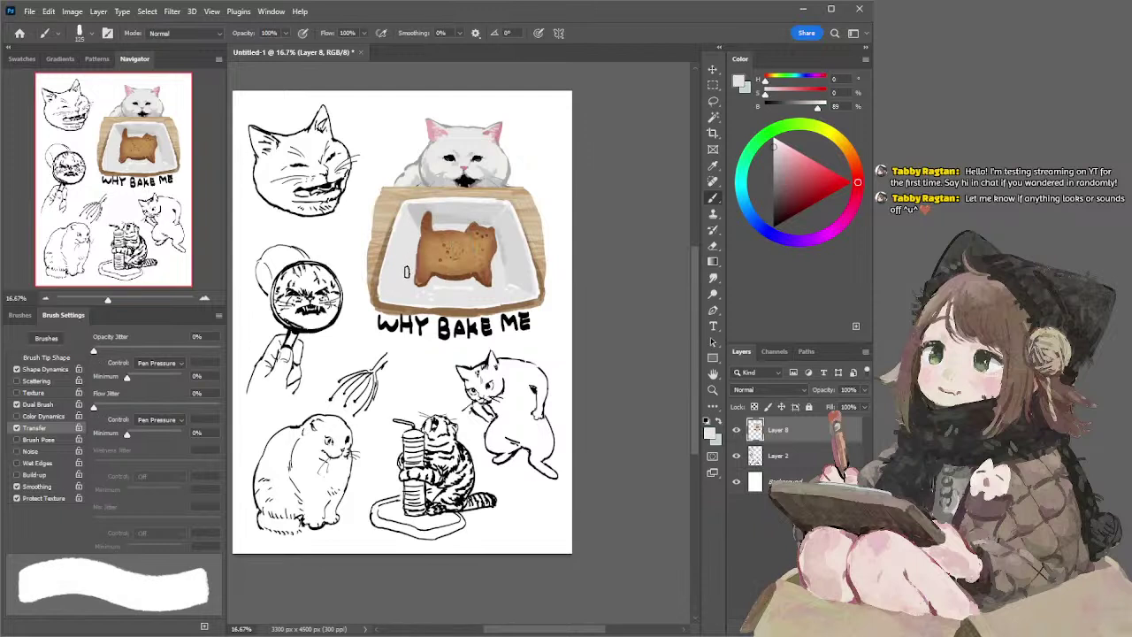
key(bracketright)
- Paint highlights along the tray's lower part and corners with a sampled near-white of brightness 98, varying the brush size
alt+click(437, 282)
key(bracketleft)
key(bracketleft)
key(bracketleft)
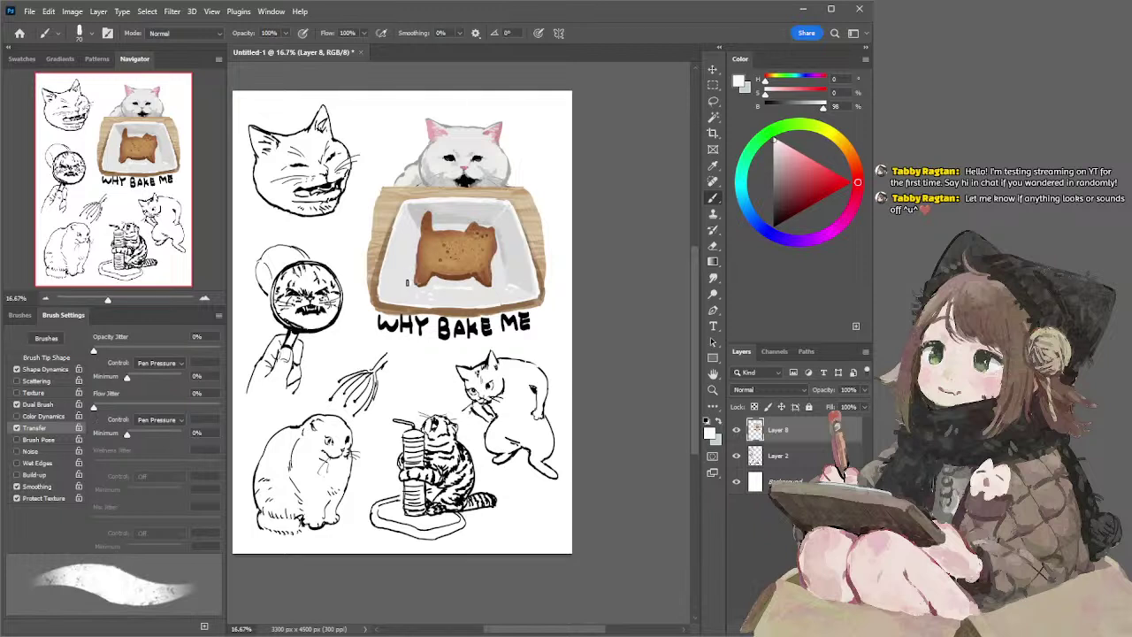
key(bracketleft)
key(bracketleft)
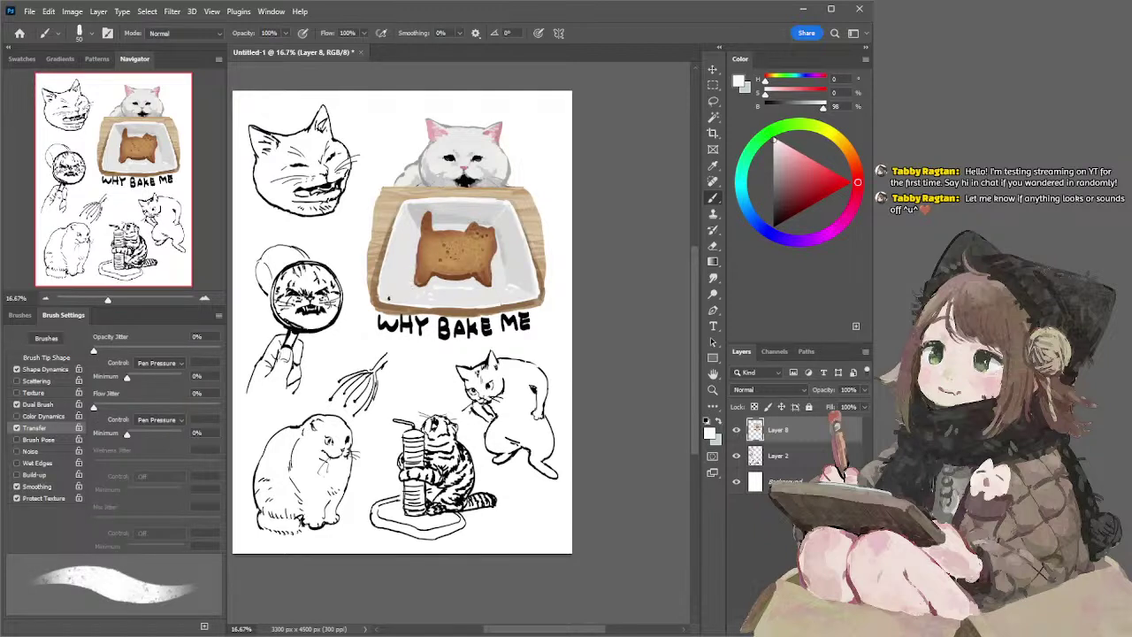
key(bracketright)
key(bracketright)
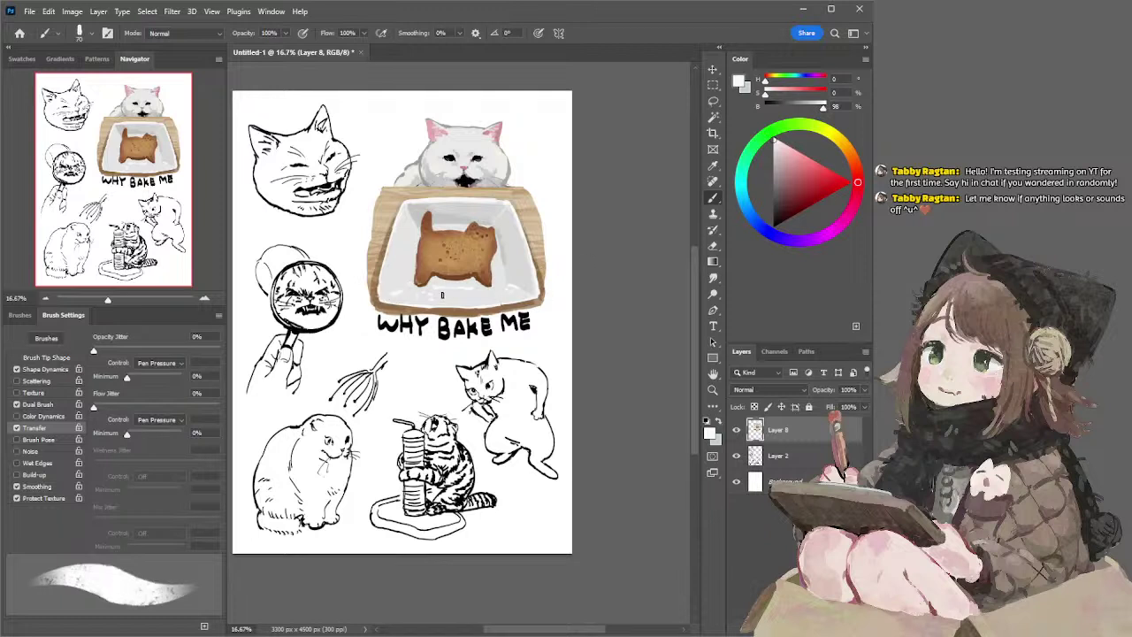
key(bracketleft)
key(bracketleft)
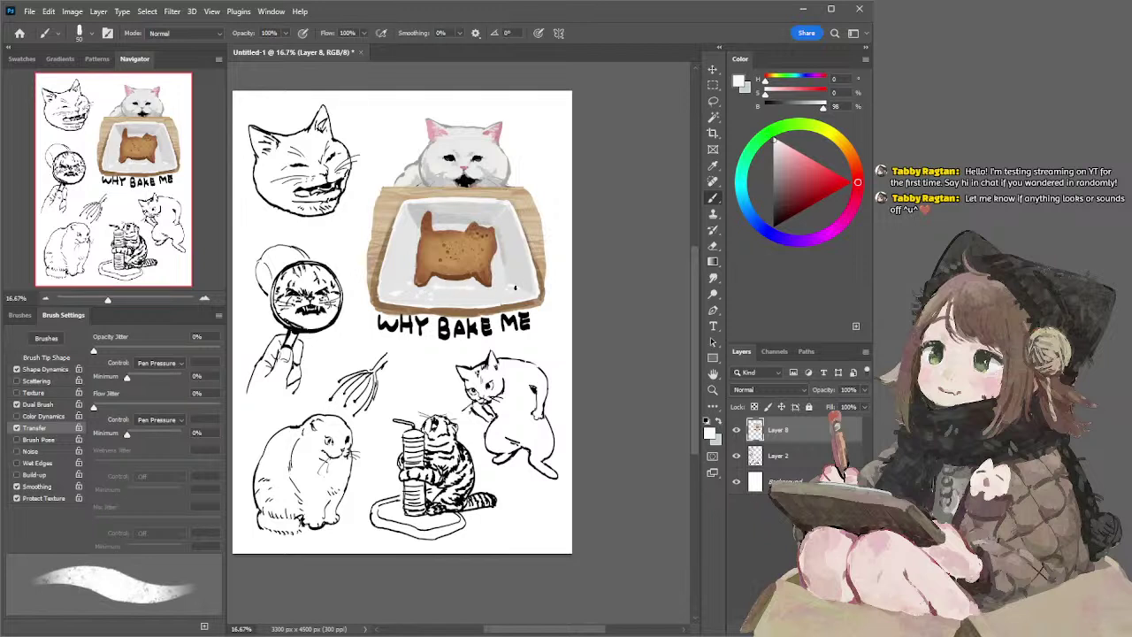
key(bracketright)
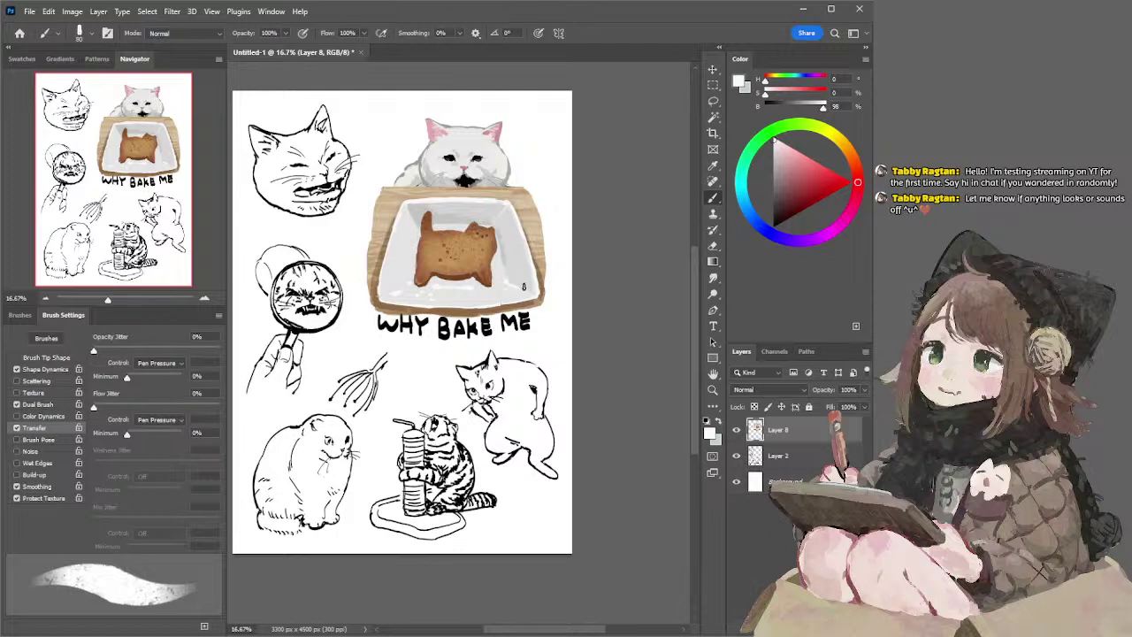
- Refine the white fur on the big cat's forehead and head with sampled light tones, finishing with brightness 94
alt+click(507, 152)
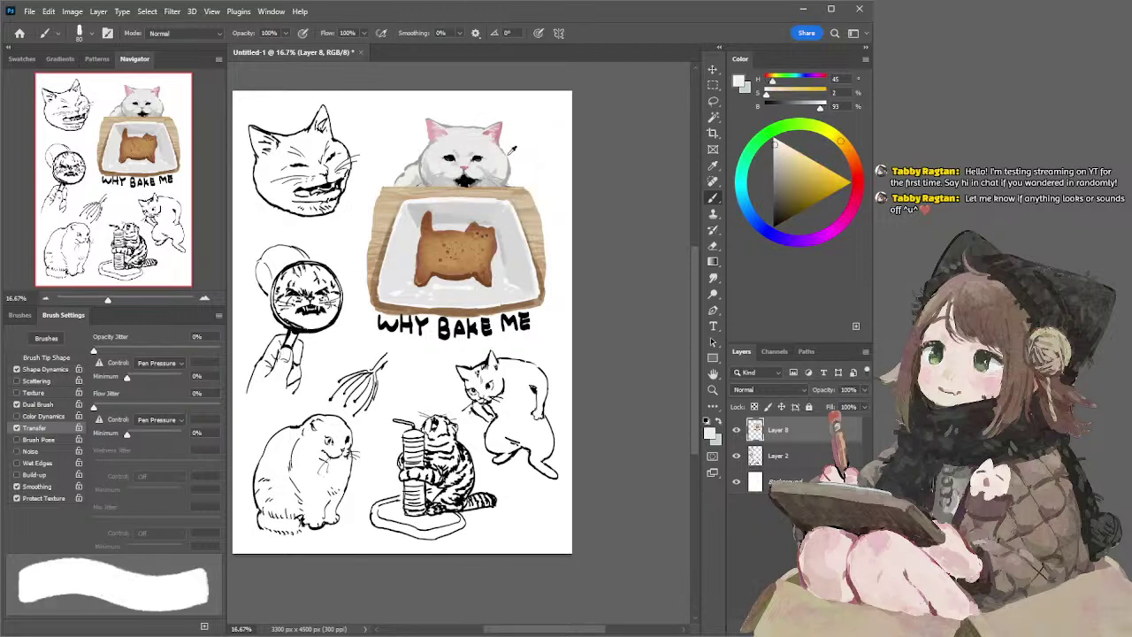
alt+click(467, 138)
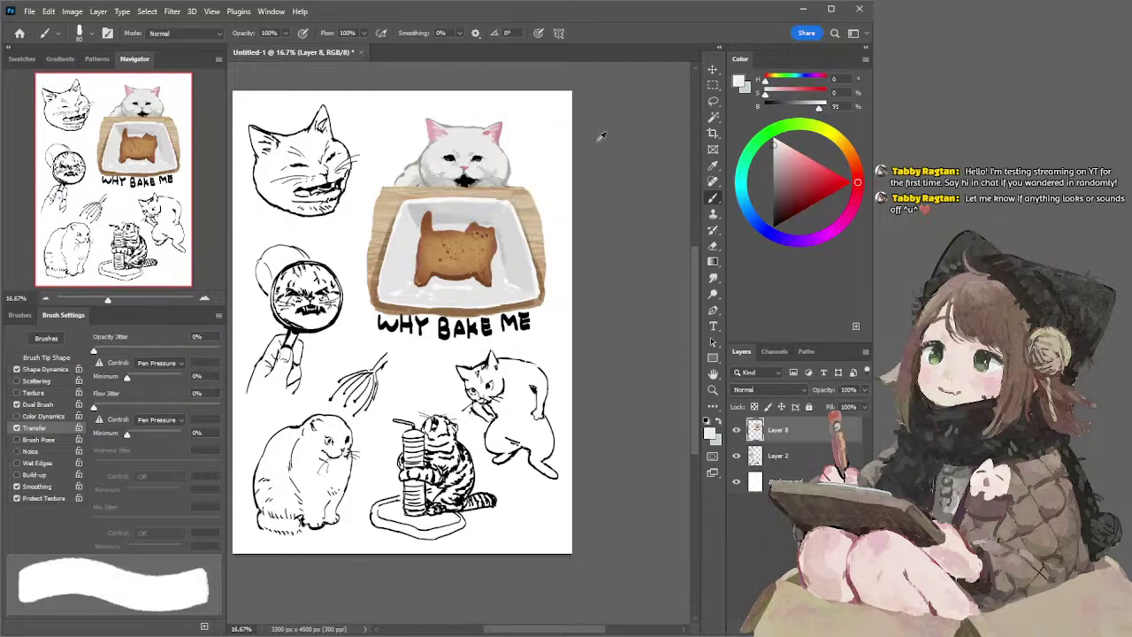
alt+click(468, 135)
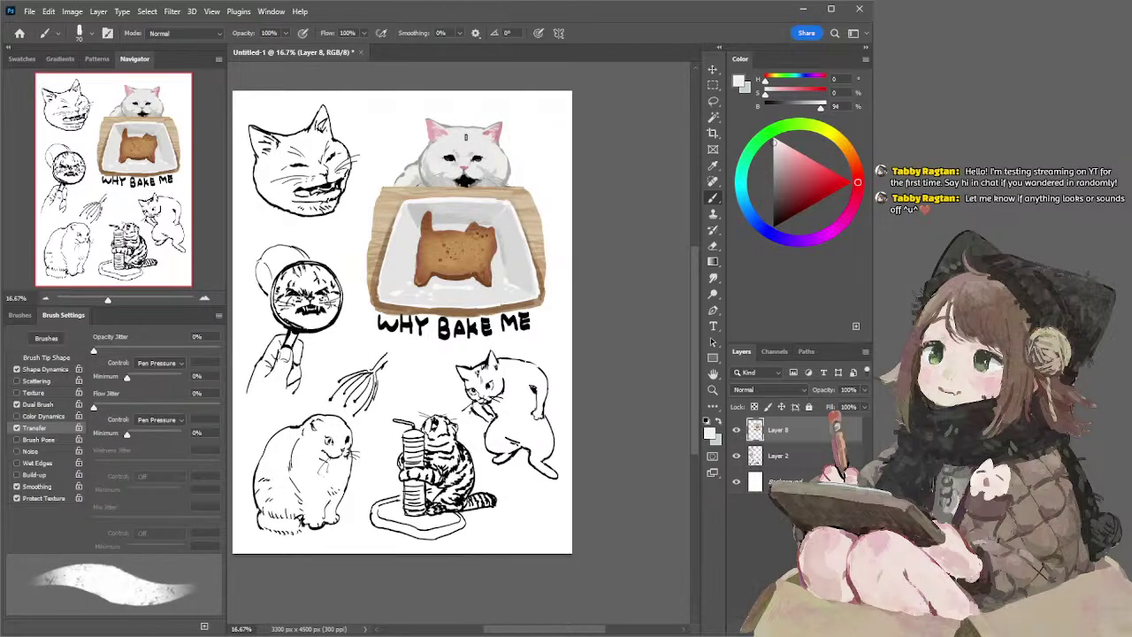
key(bracketright)
key(bracketright)
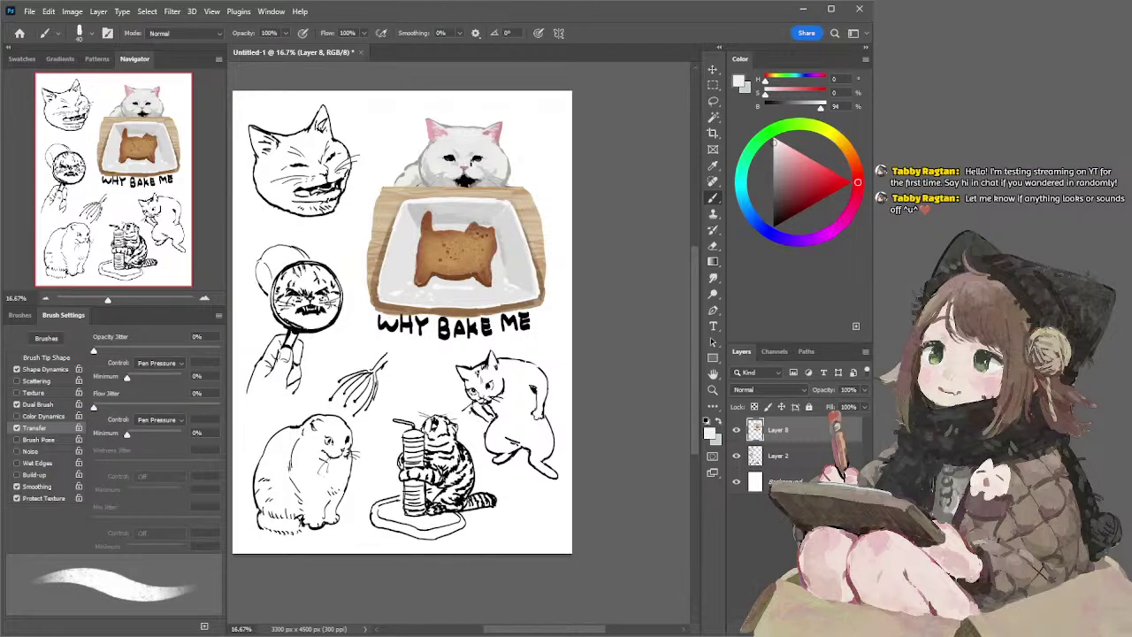
key(bracketright)
key(bracketright)
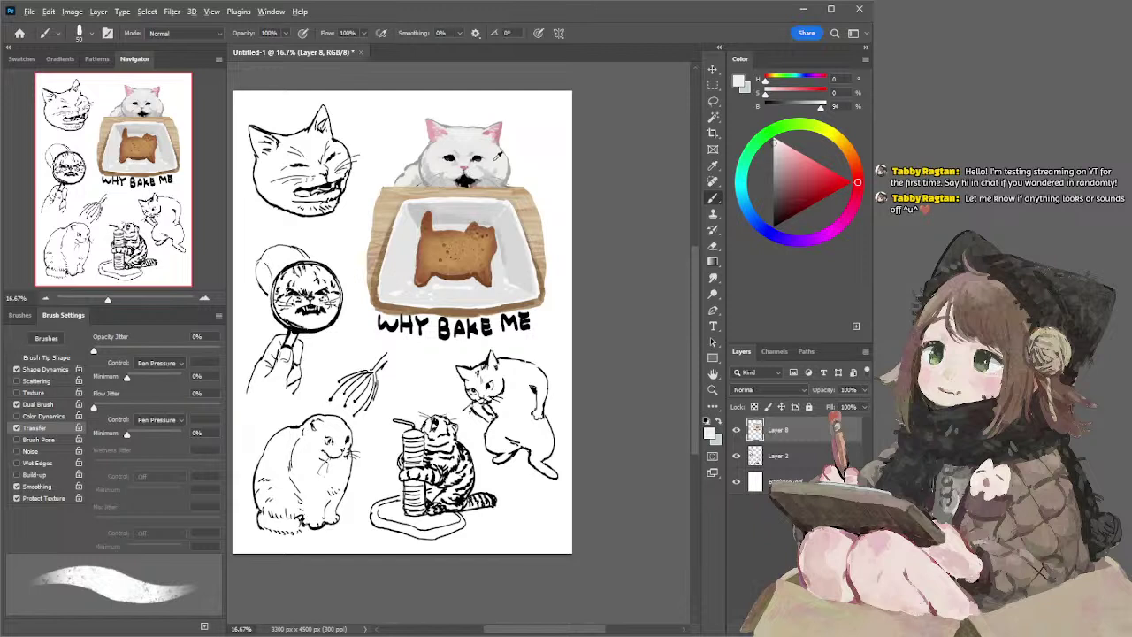
- Add fine fur strokes to the white cat's face with a sampled off-white (H 45, S 2, B 93) and a size 10 brush
alt+click(492, 160)
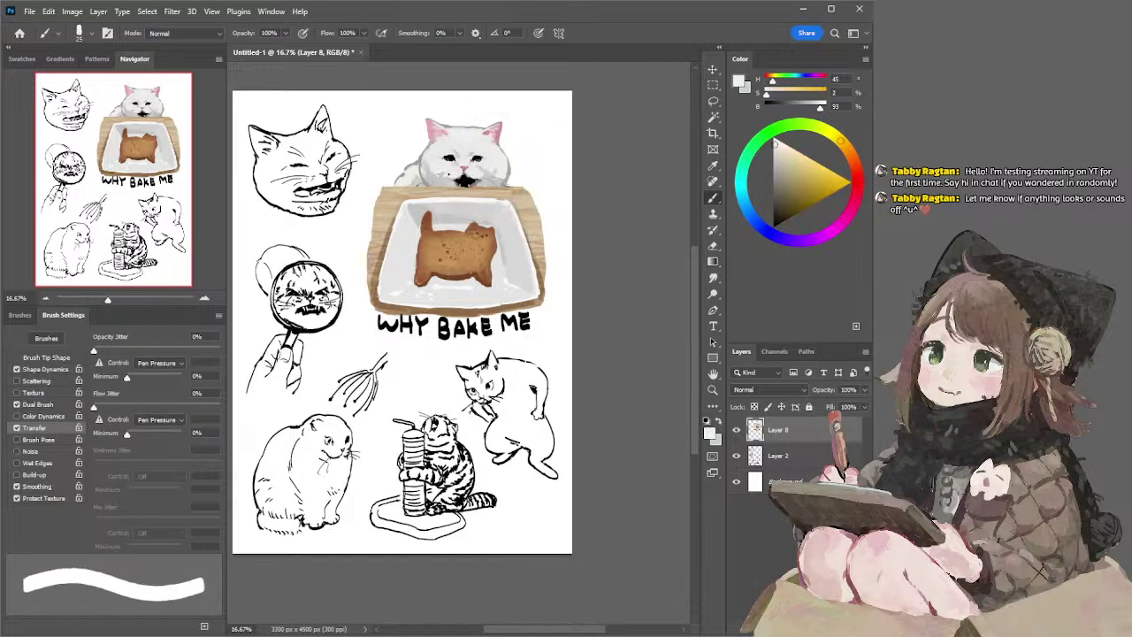
key(bracketleft)
key(bracketleft)
key(bracketleft)
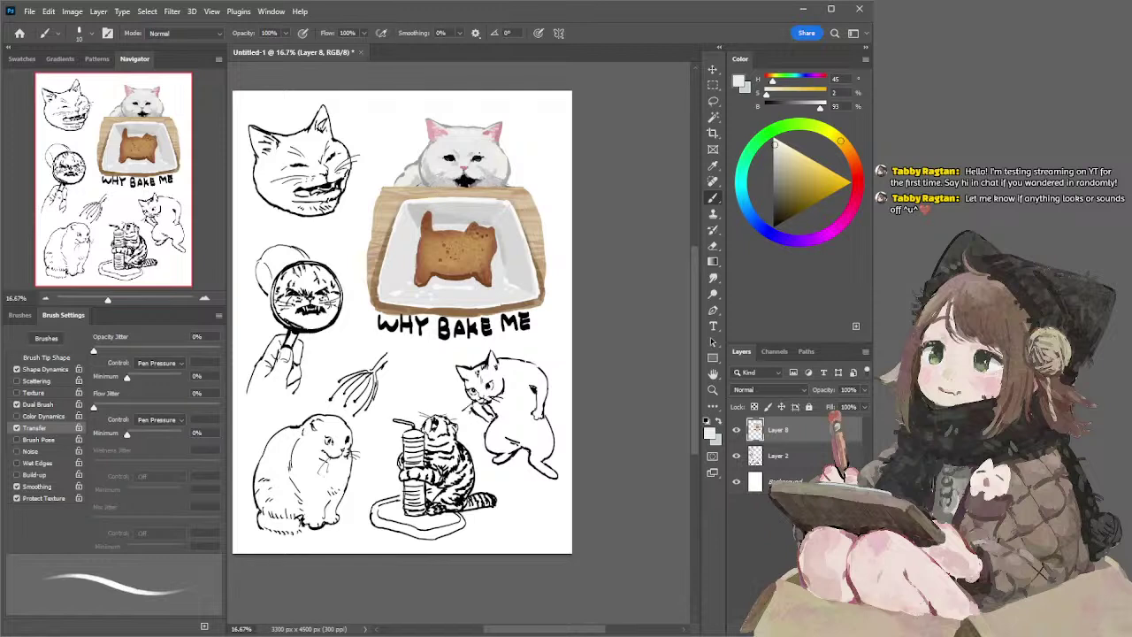
- Draw fine grey fur lines on the white cat's forehead and muzzle, using sampled greys of brightness 77 and 61
alt+click(442, 184)
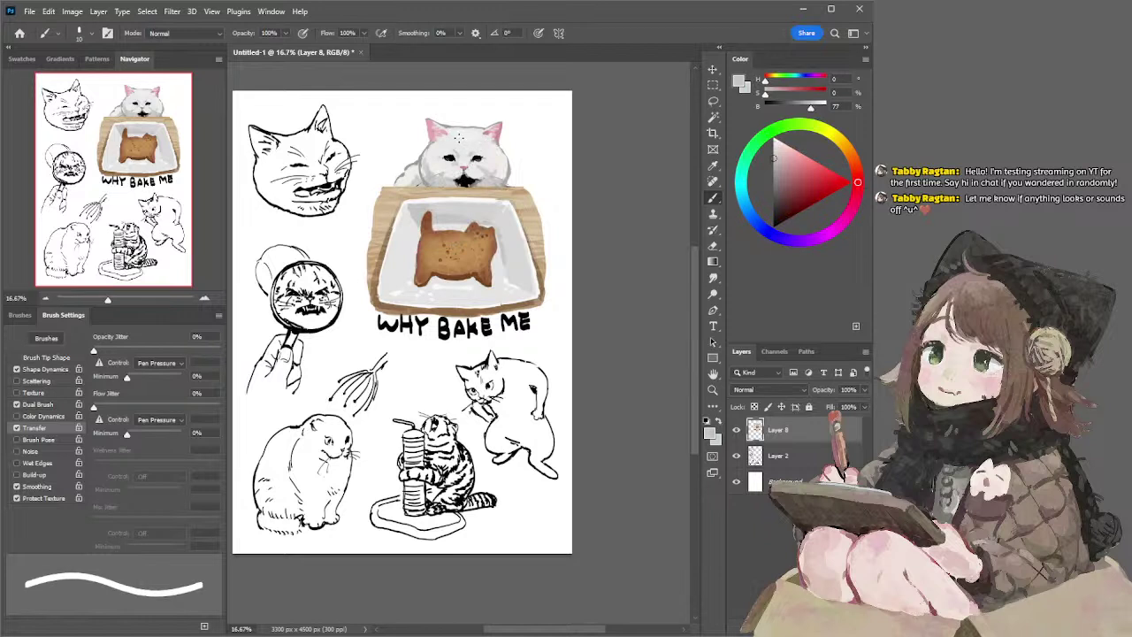
click(449, 139)
click(453, 145)
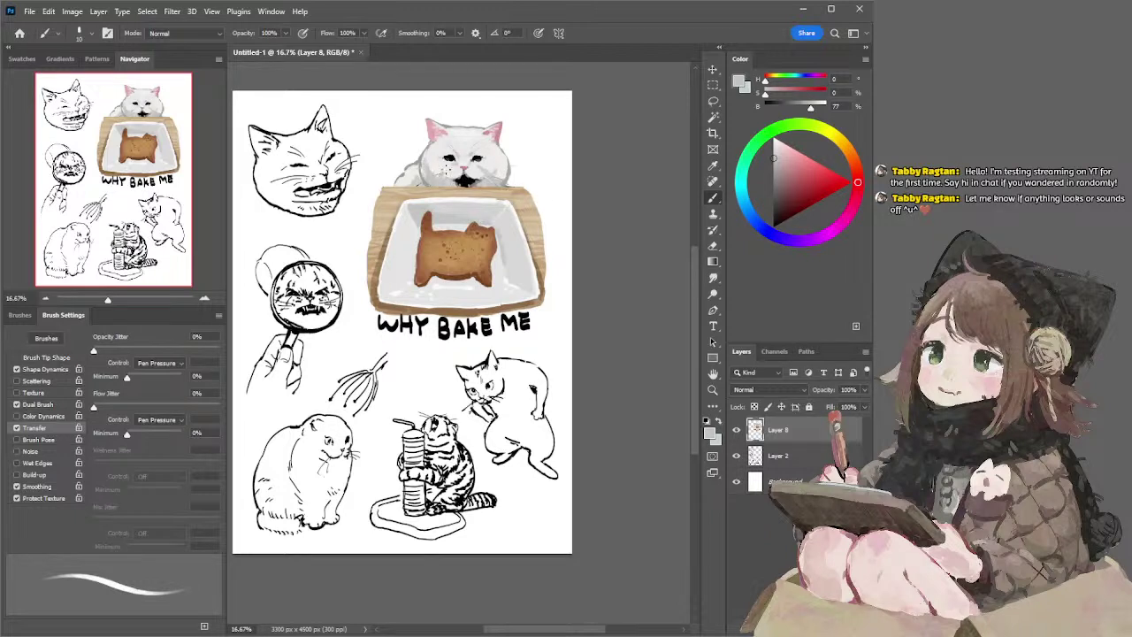
key(bracketright)
key(bracketright)
key(bracketright)
key(bracketright)
key(bracketright)
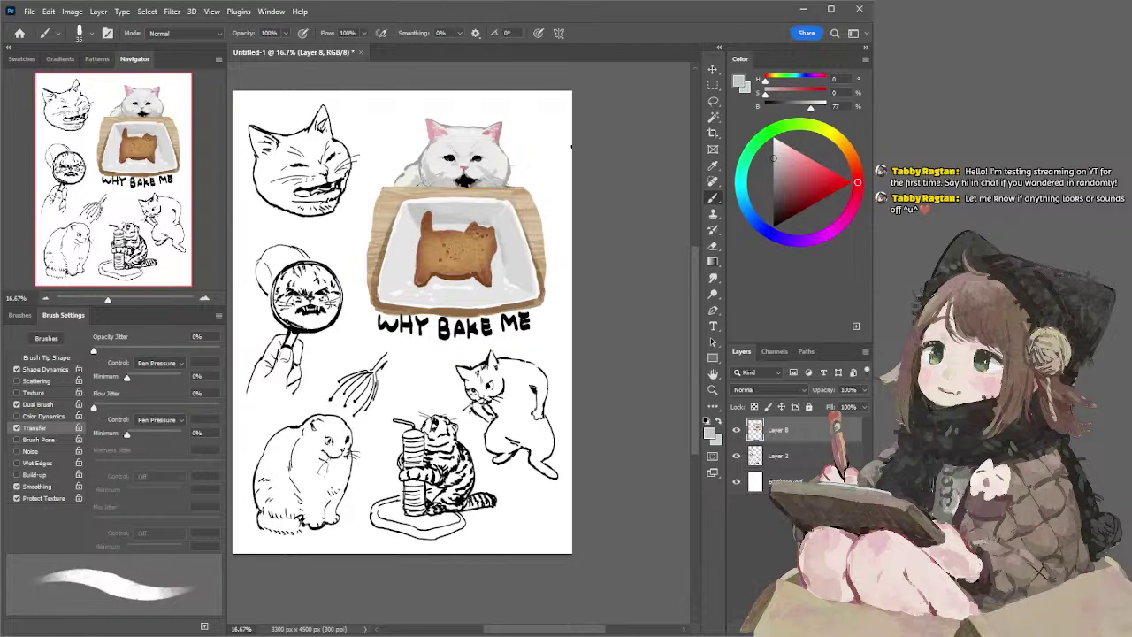
alt+click(422, 181)
- Erase the stray paint outside the wooden frame's upper-left edge with an enlarged eraser
key(e)
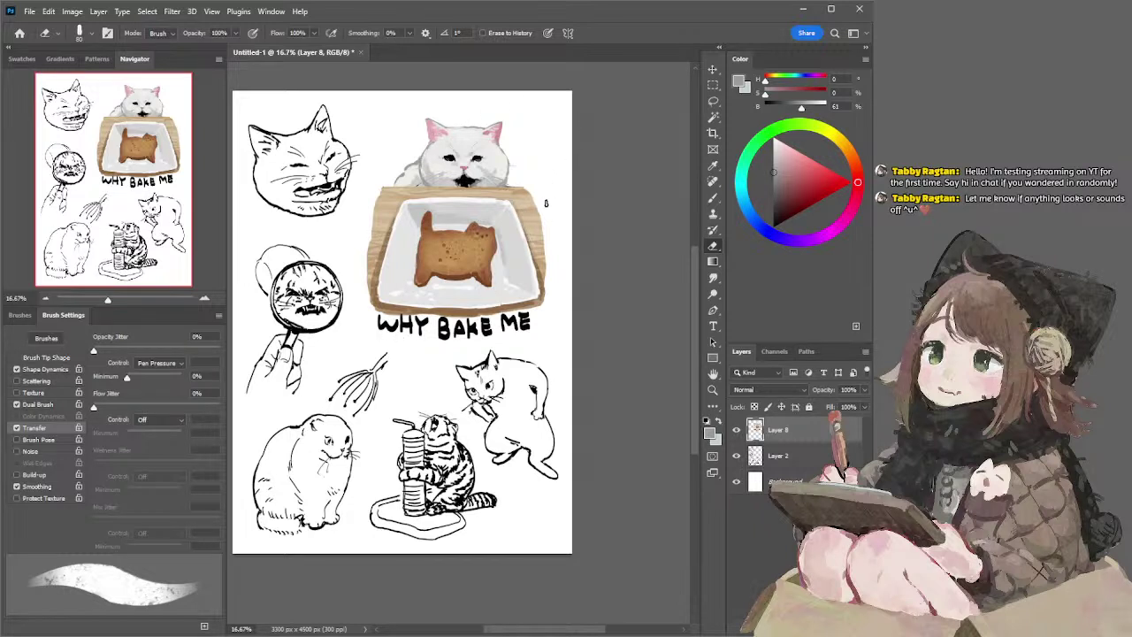
key(])
key(])
key(])
key(])
key(])
drag(382, 186, 367, 242)
- Add small muted red accents (H 354, S 46, B 59) to the white cat's face with a size 25 brush
key(b)
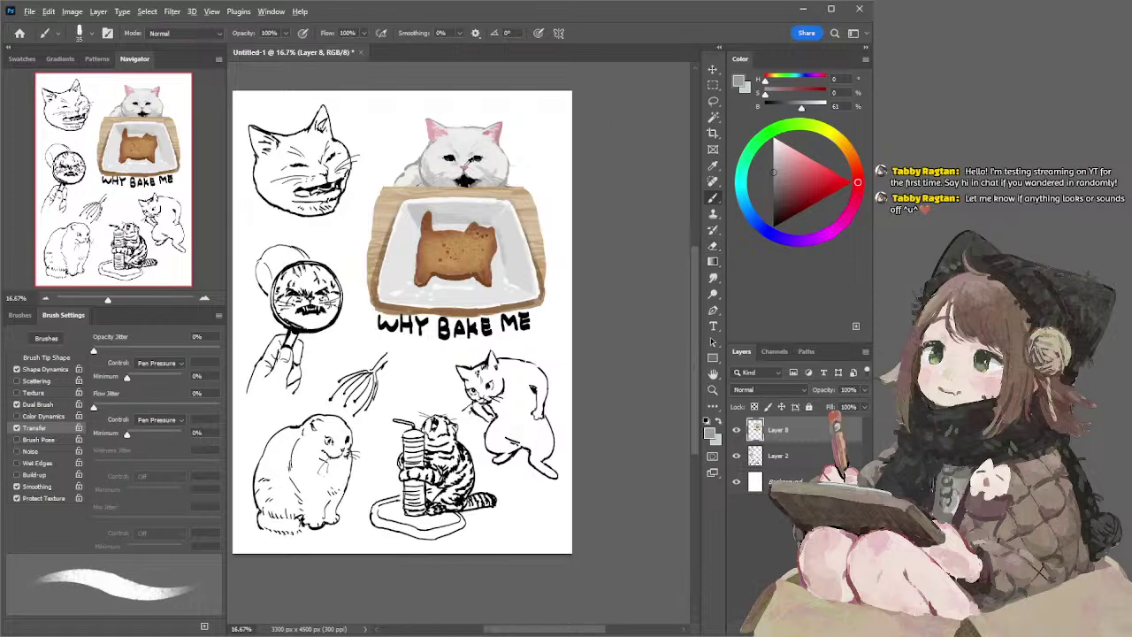
click(794, 187)
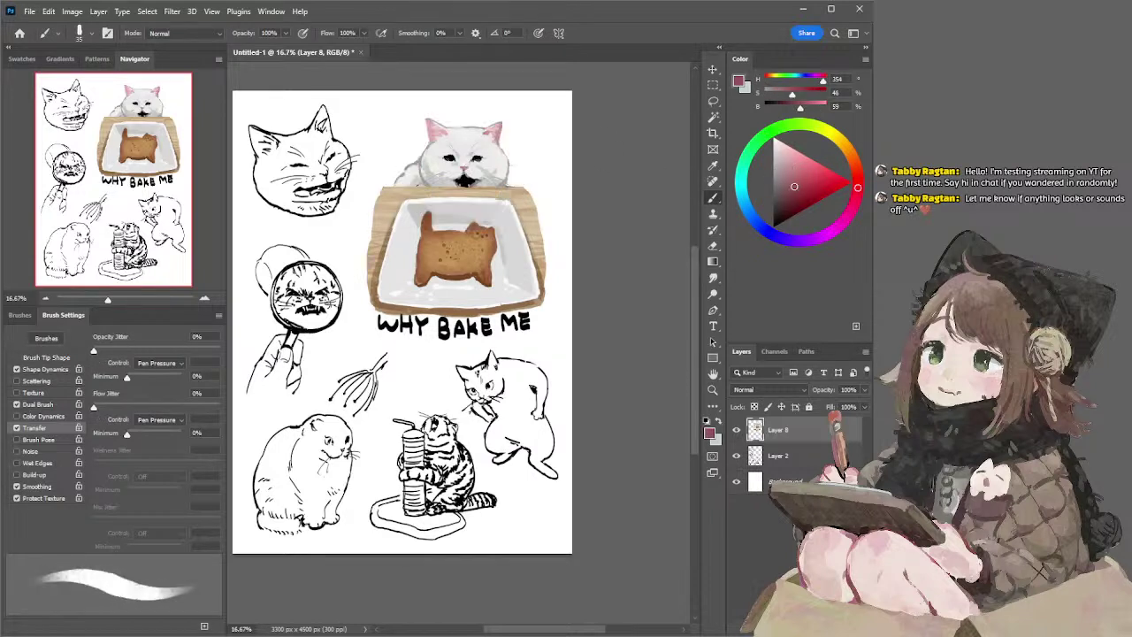
key(bracketleft)
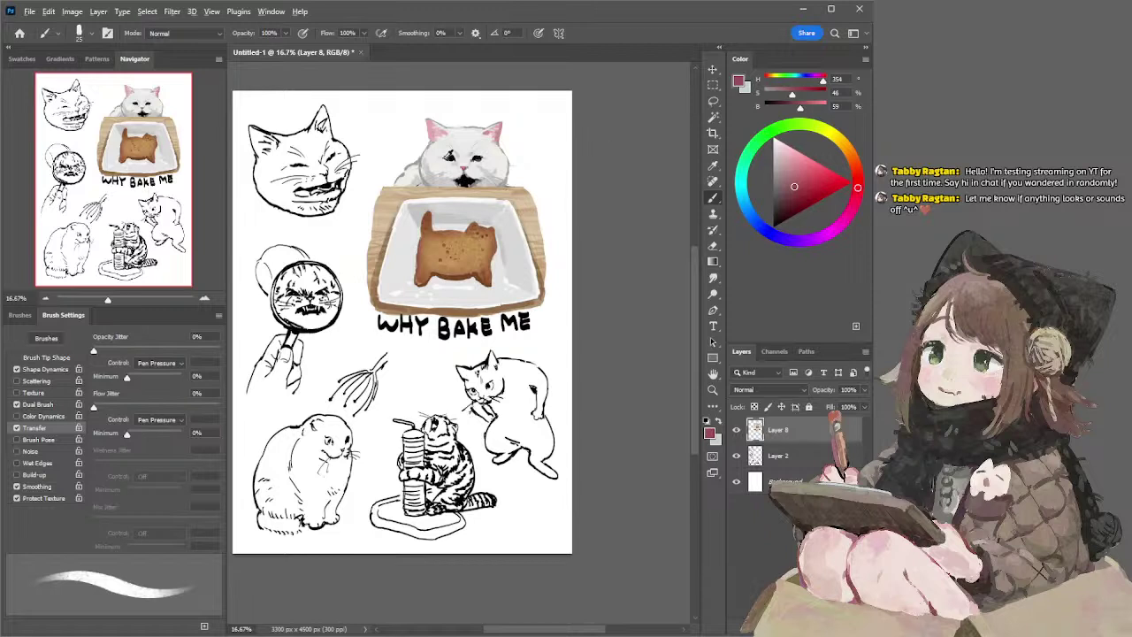
- Set the colour to white at brightness 100 and dab highlights around the white cat's eyes with a larger brush
alt+click(450, 152)
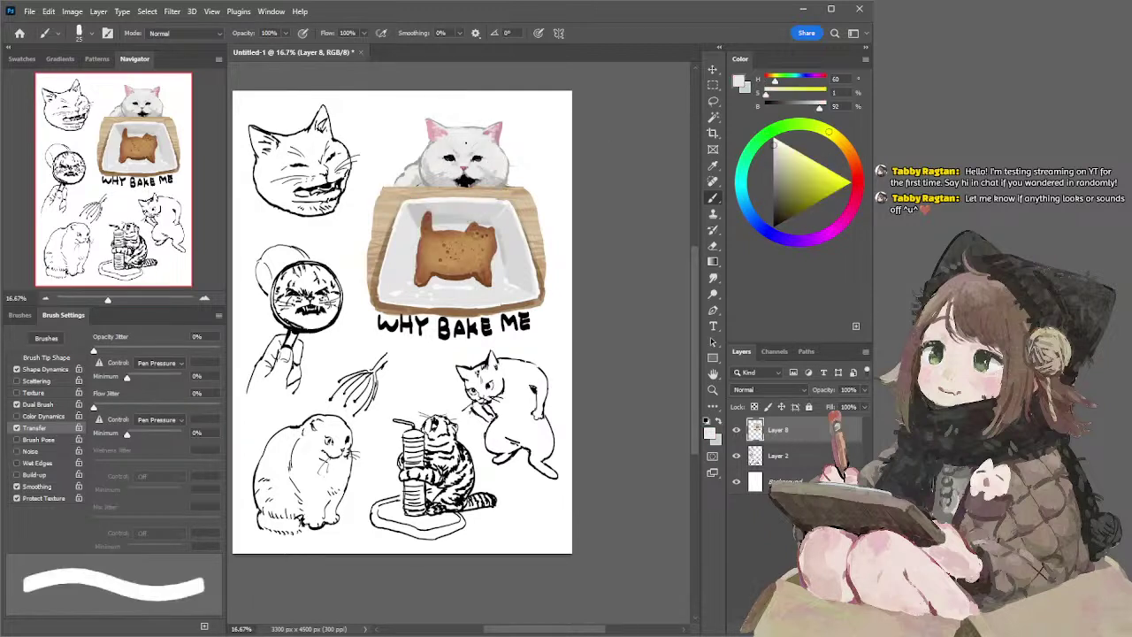
drag(775, 147, 753, 112)
key(bracketright)
key(bracketright)
key(bracketright)
key(bracketright)
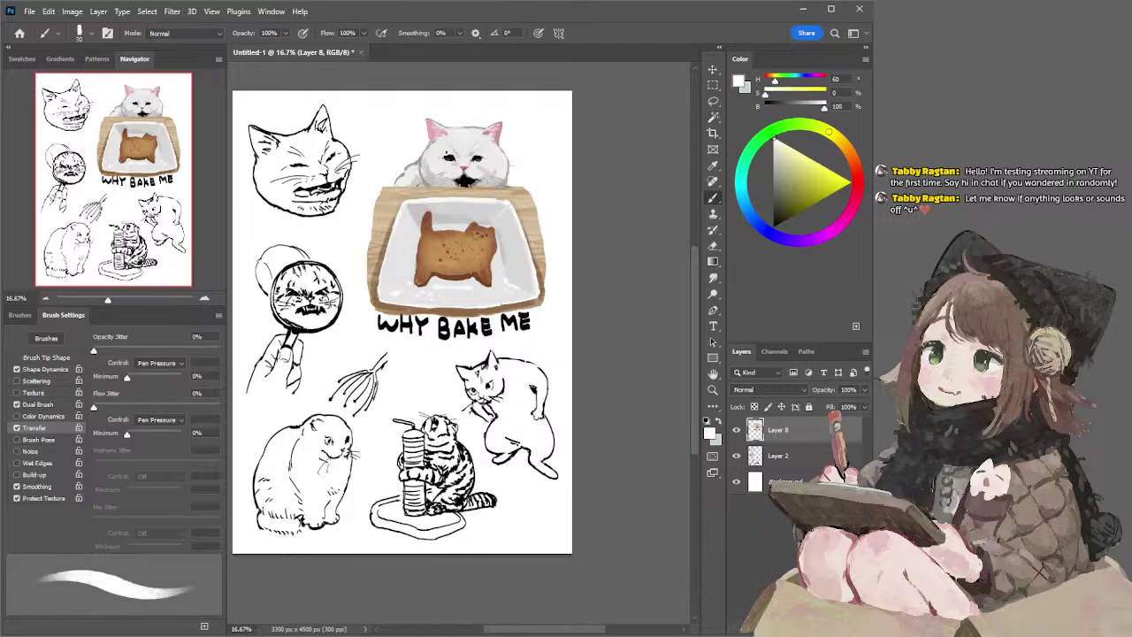
click(445, 157)
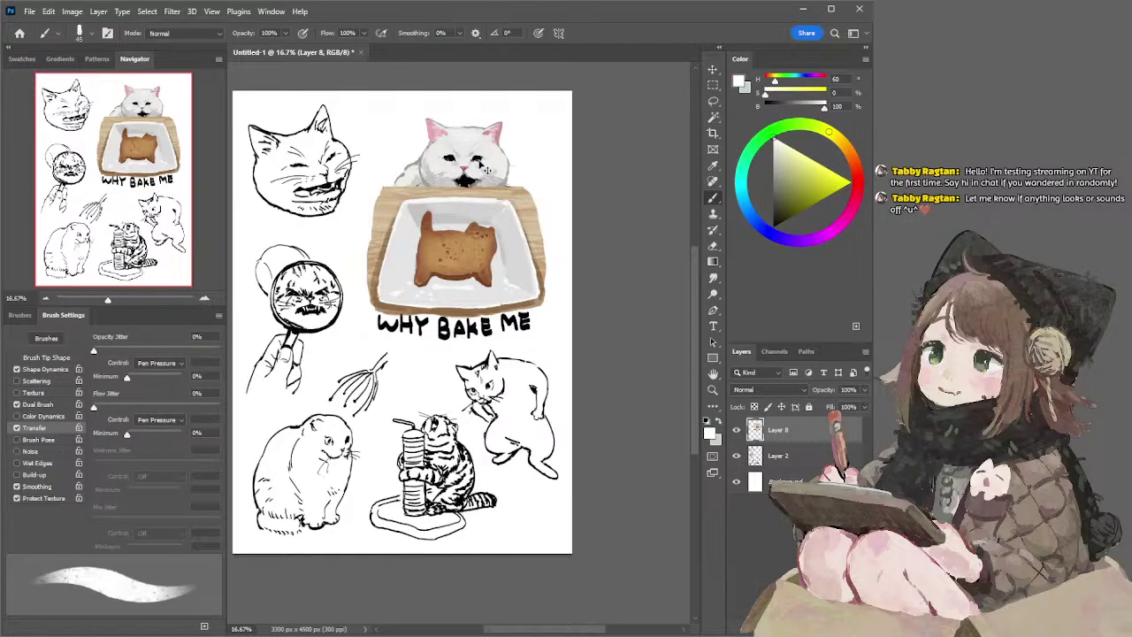
- Soften the white cat's face around the eye with a size 60 brush and a sampled off-white of brightness 92
key(bracketright)
key(bracketright)
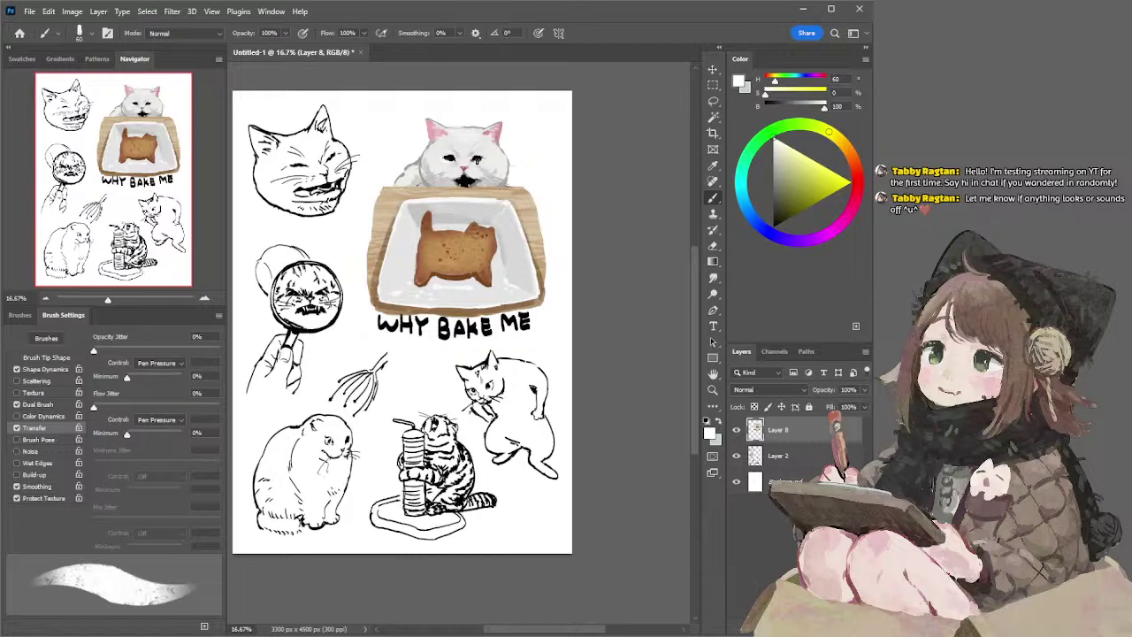
alt+click(486, 159)
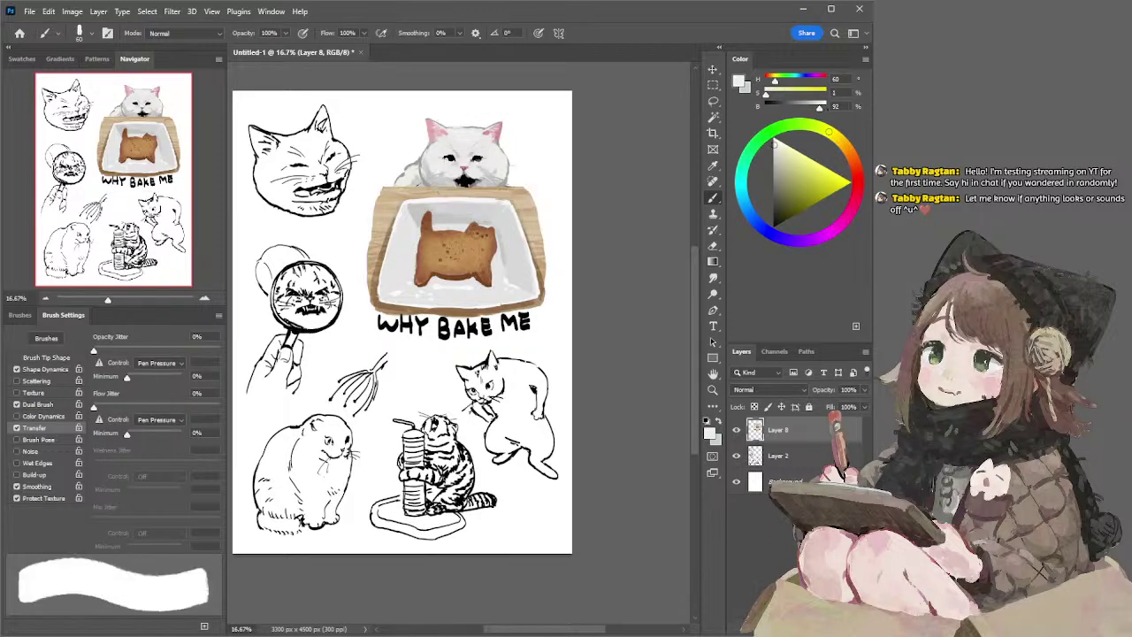
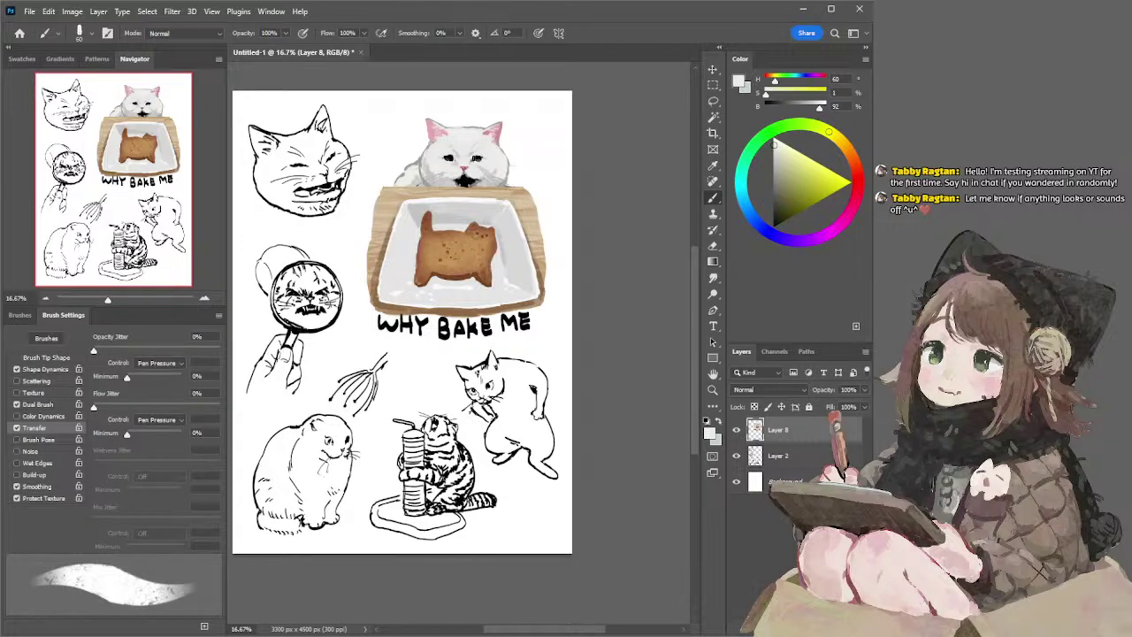
drag(478, 161, 477, 158)
- Blend the cat-shaped cookie's body, head and hind leg with sampled browns of brightness 70, 57 and 58, enlarging the brush to 100
alt+click(472, 241)
alt+click(461, 236)
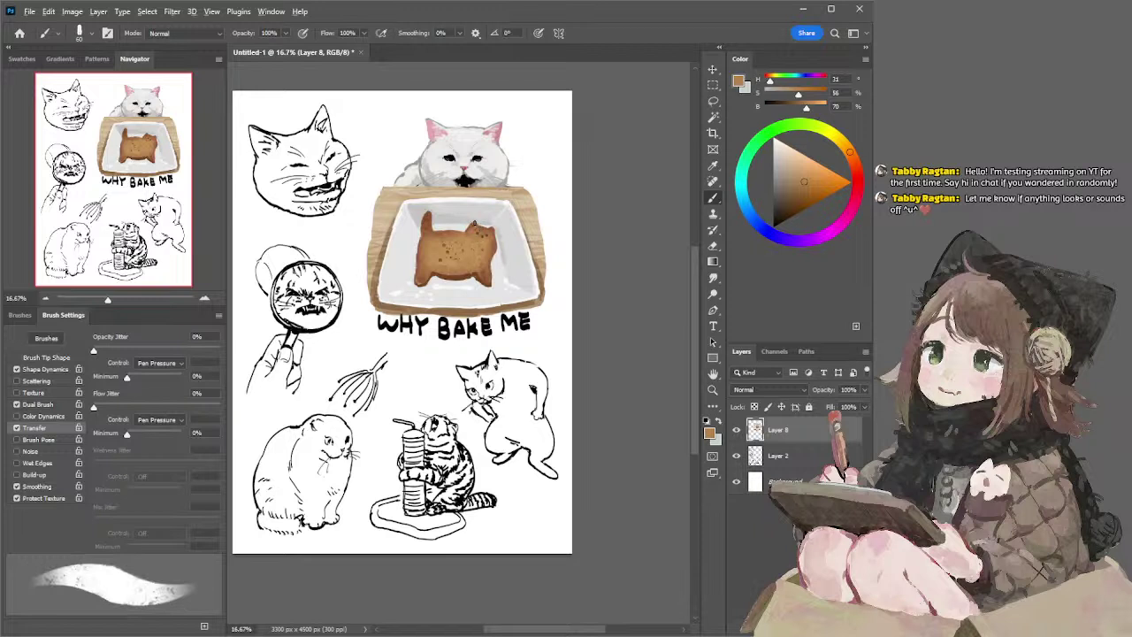
alt+click(475, 225)
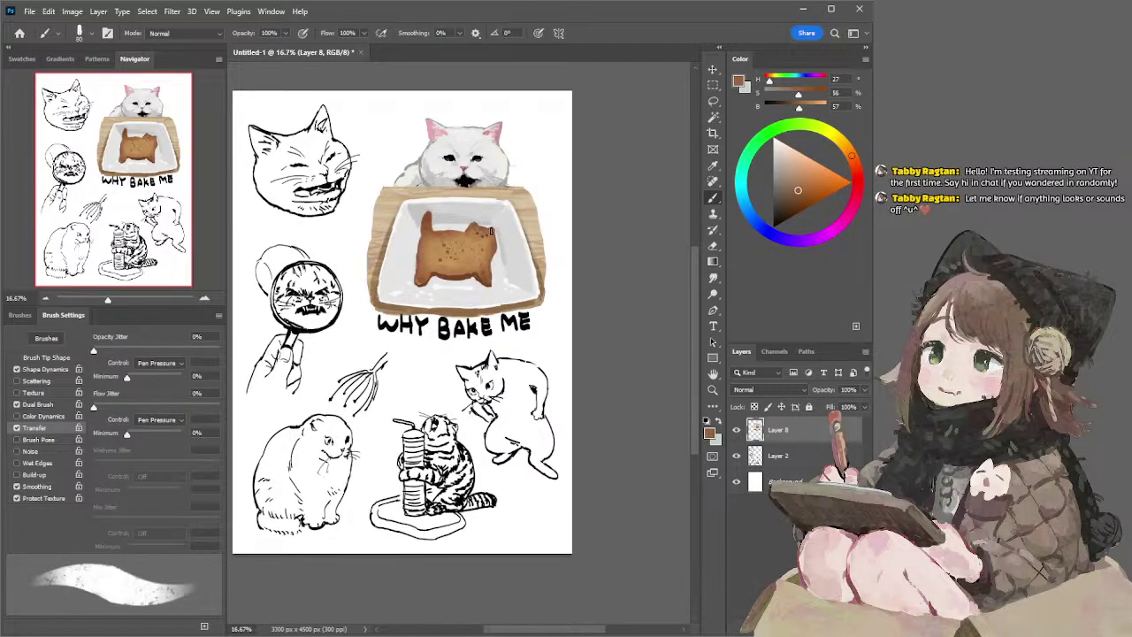
alt+click(474, 233)
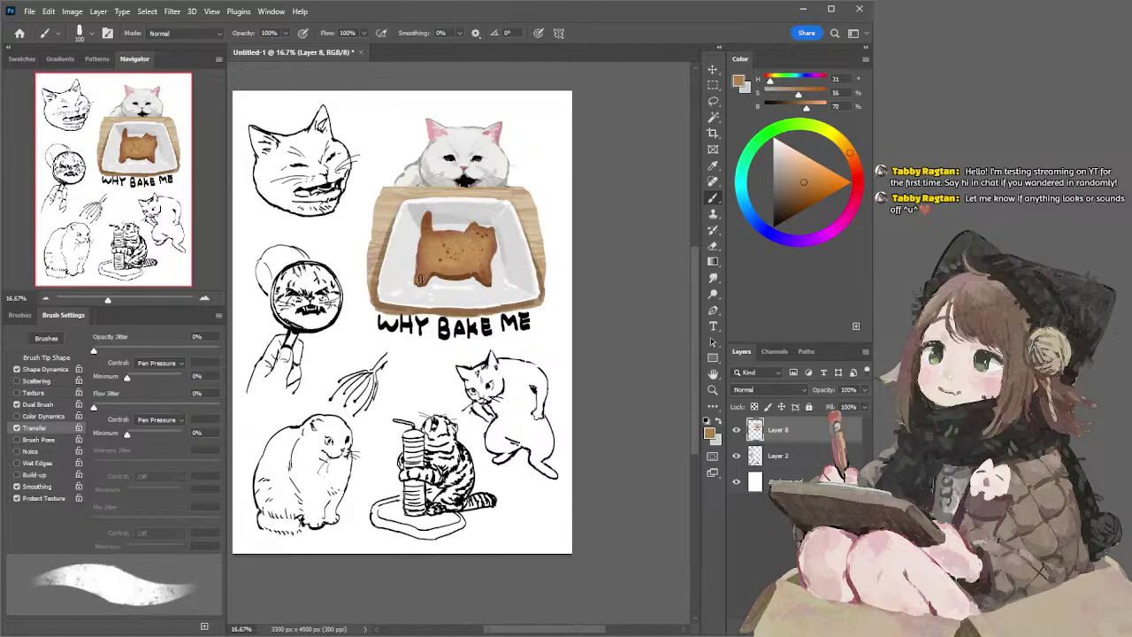
alt+click(423, 276)
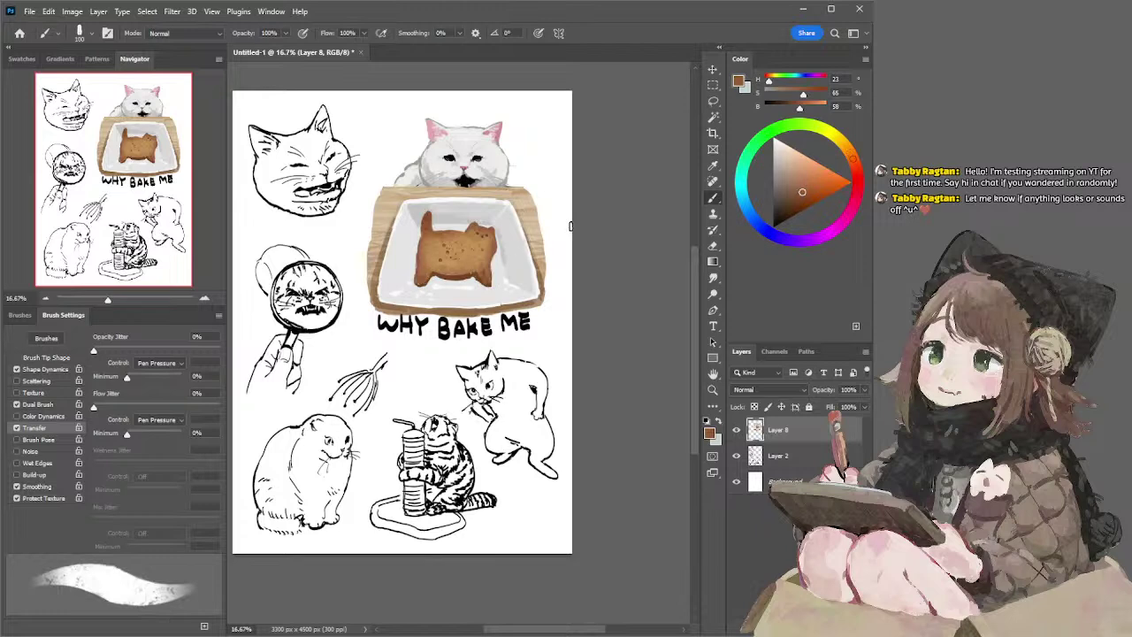
- Refine the cookie's belly edge between the legs with sampled tray grey (B 89) and dark brown (H 26, S 73, B 45)
alt+click(478, 277)
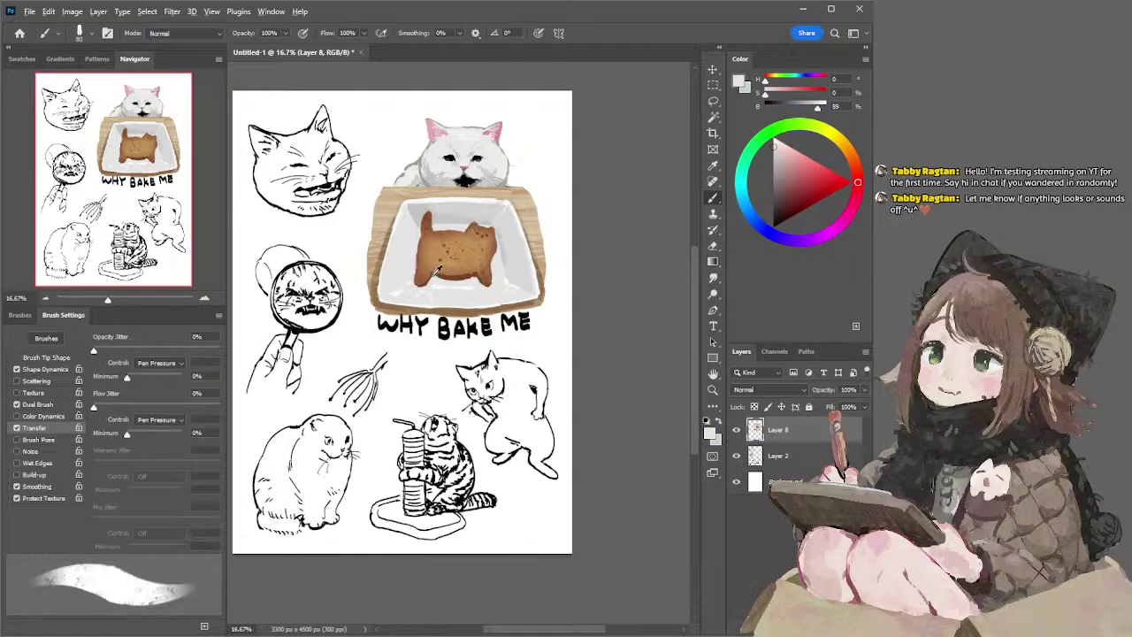
alt+click(433, 273)
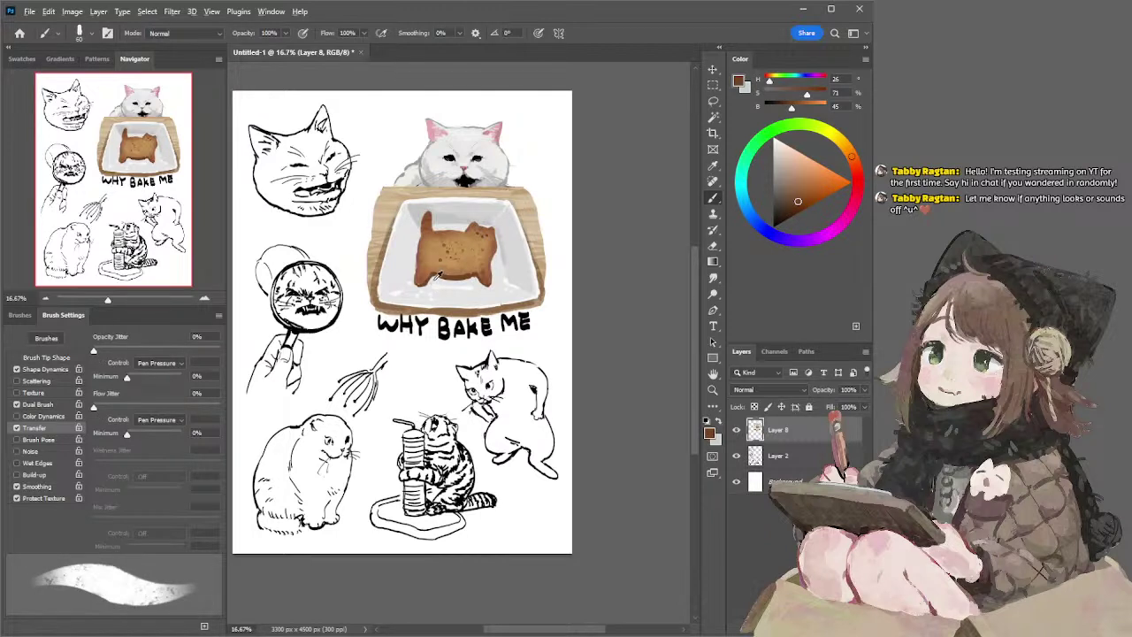
alt+click(435, 274)
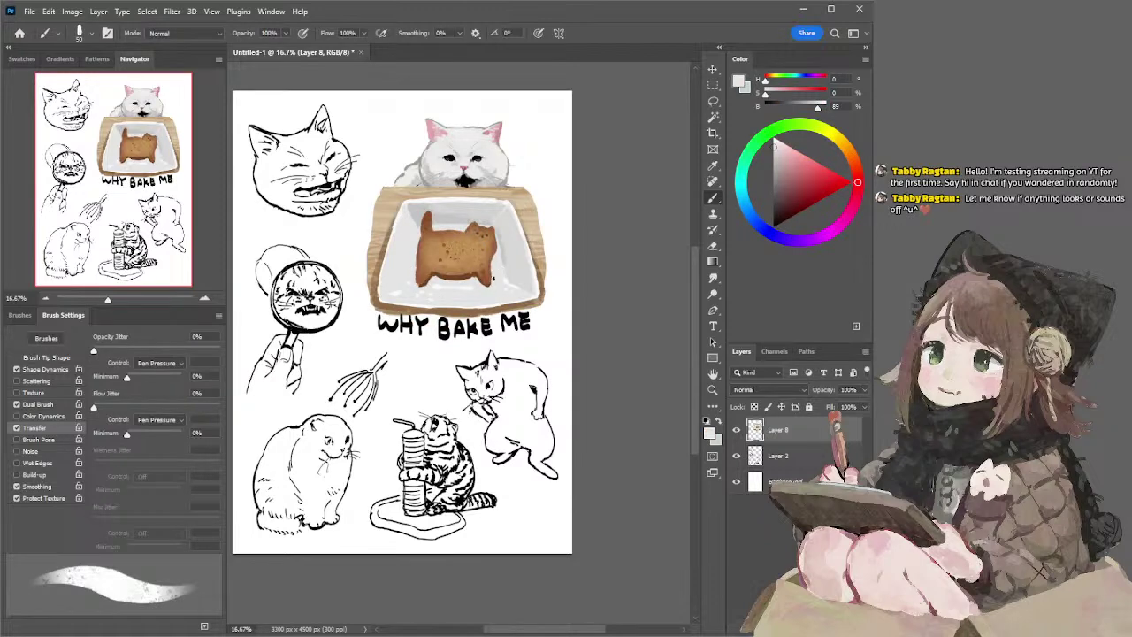
- Deepen the shading on the cookie's feet and underside with sampled browns, ending on dark brown H 26, S 63, B 28 at brush size 25
alt+click(447, 252)
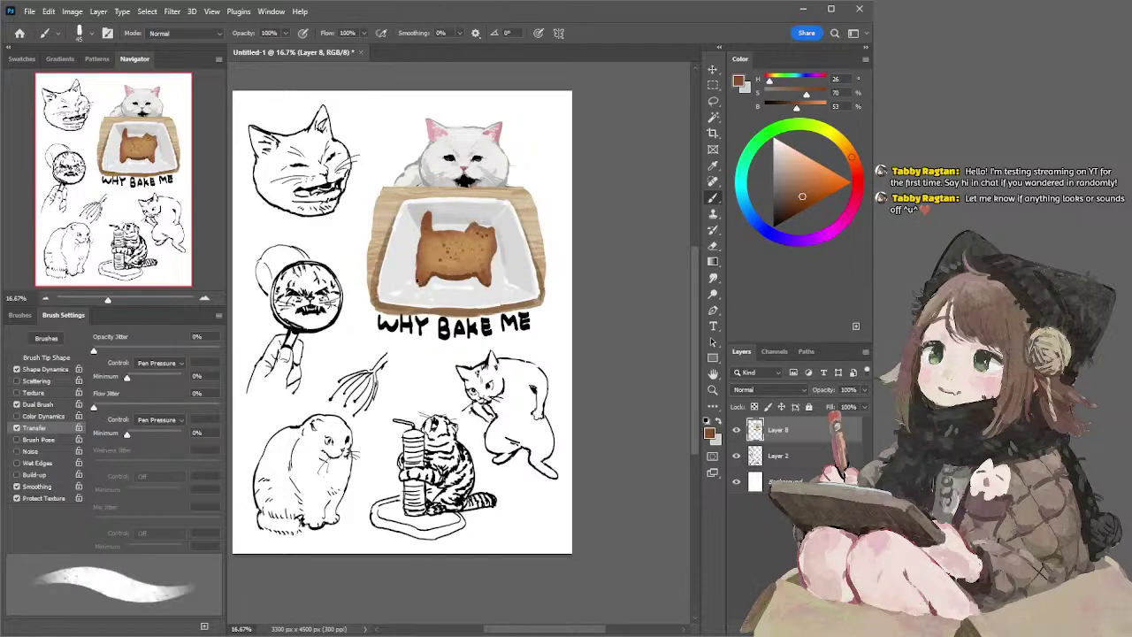
alt+click(422, 285)
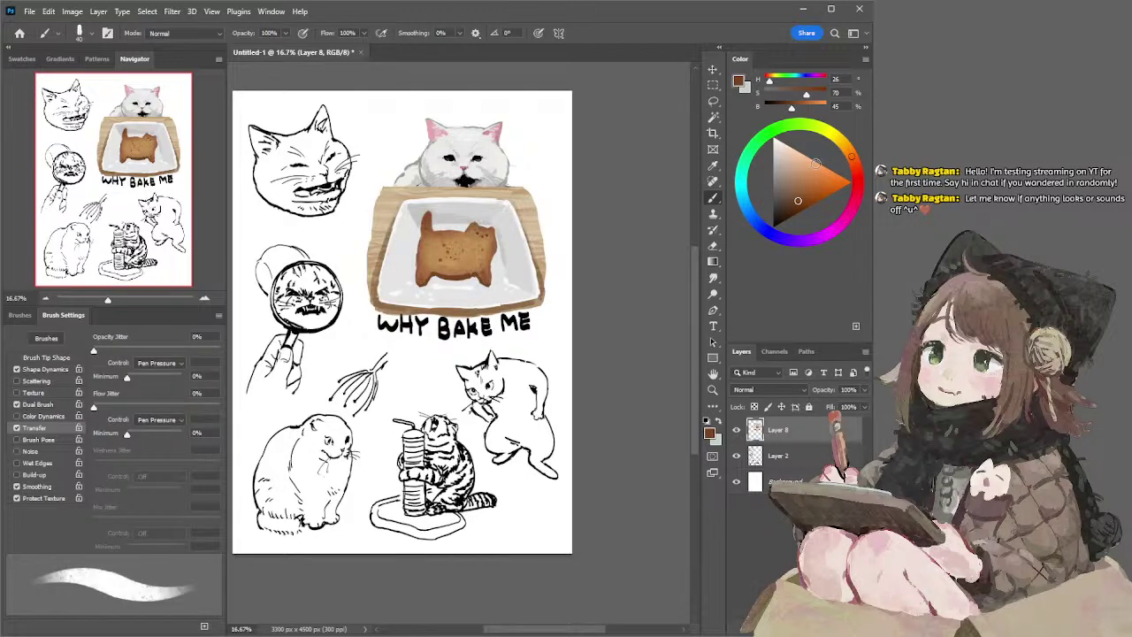
click(790, 206)
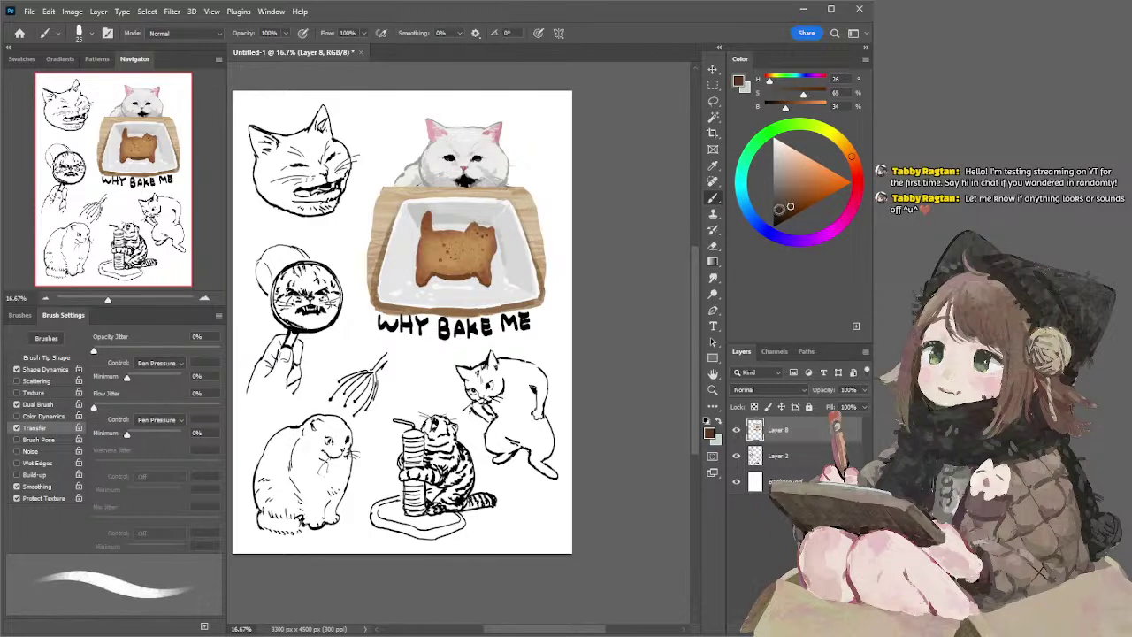
click(787, 207)
click(787, 209)
click(47, 298)
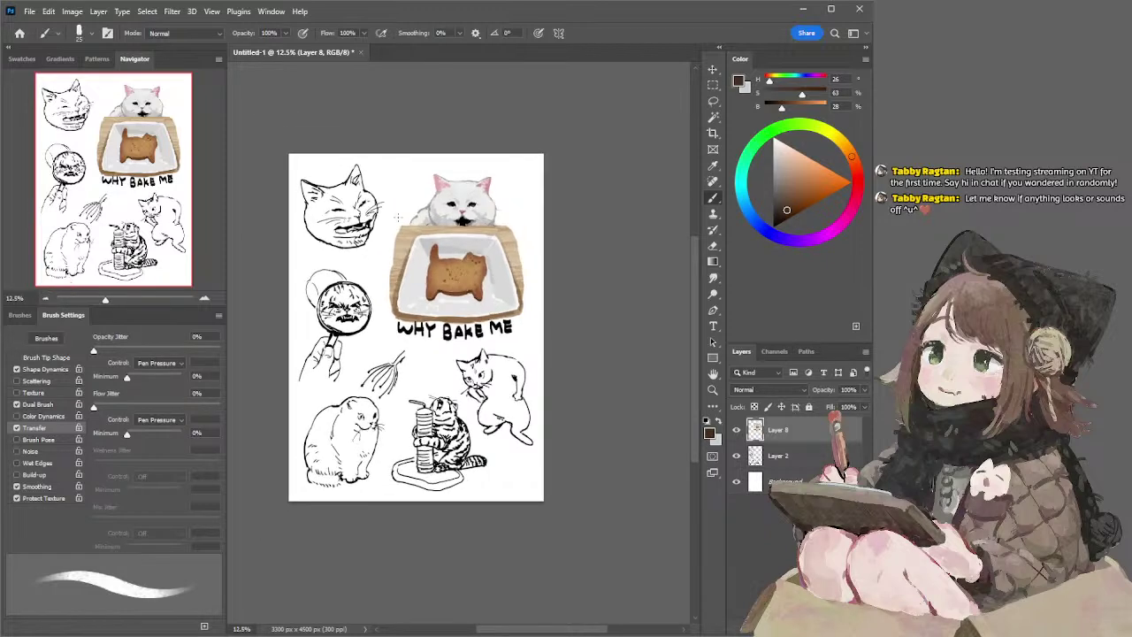
key(l)
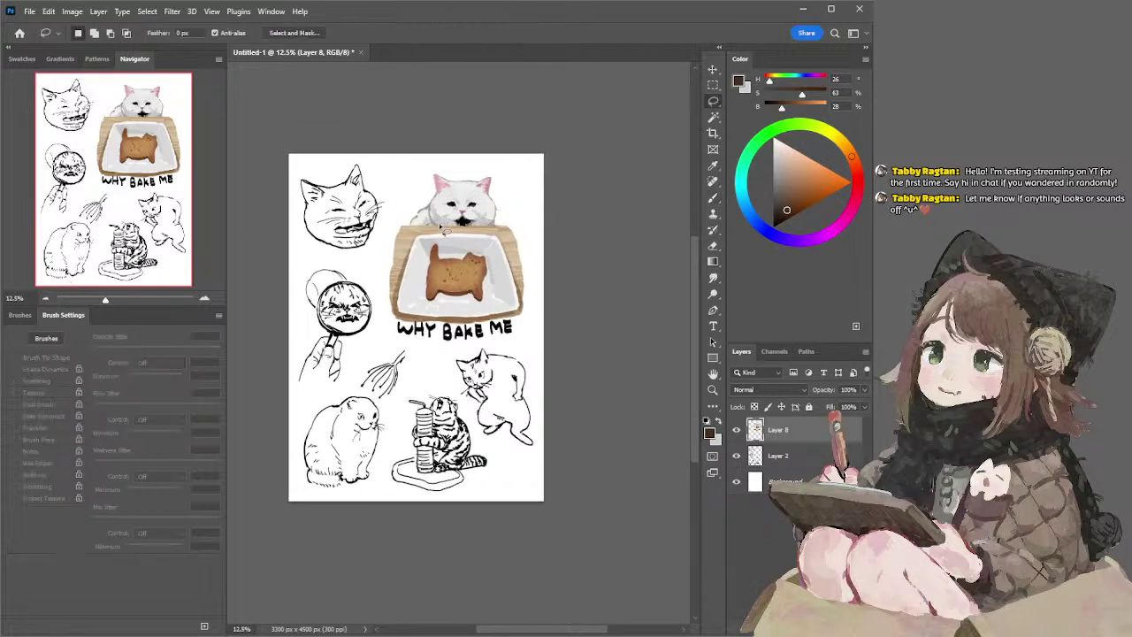
mouse_move(434, 227)
mouse_down()
mouse_move(425, 196)
mouse_move(461, 159)
mouse_move(514, 184)
mouse_move(506, 219)
mouse_move(487, 237)
mouse_move(492, 203)
mouse_move(440, 214)
mouse_up()
drag(452, 206, 452, 207)
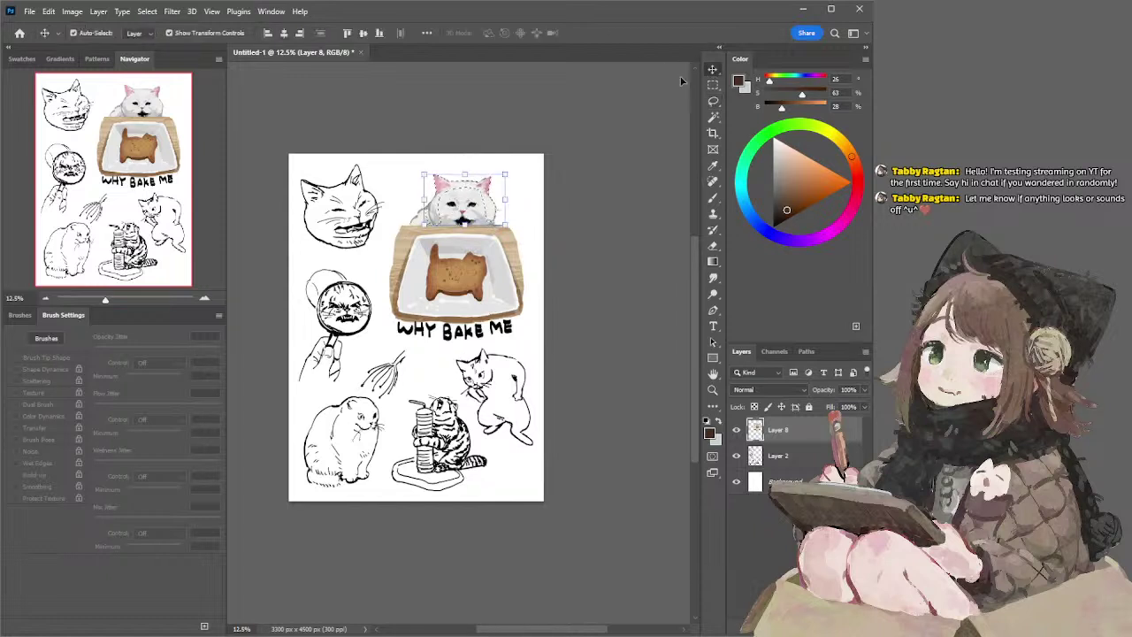
key(ctrl+t)
drag(462, 175, 463, 177)
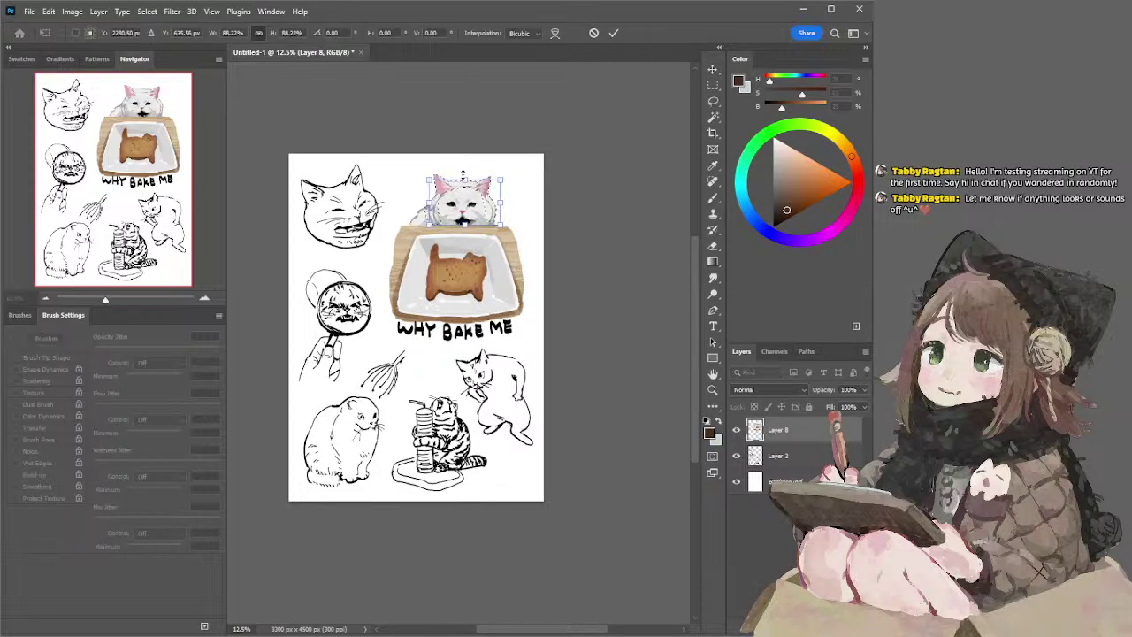
key(Return)
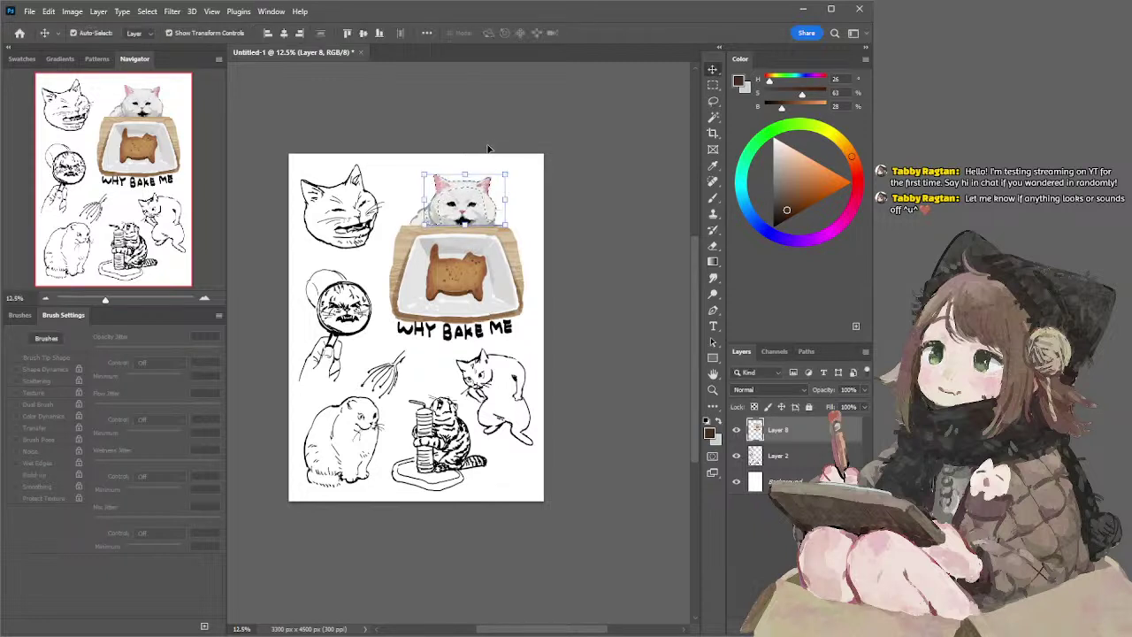
click(713, 100)
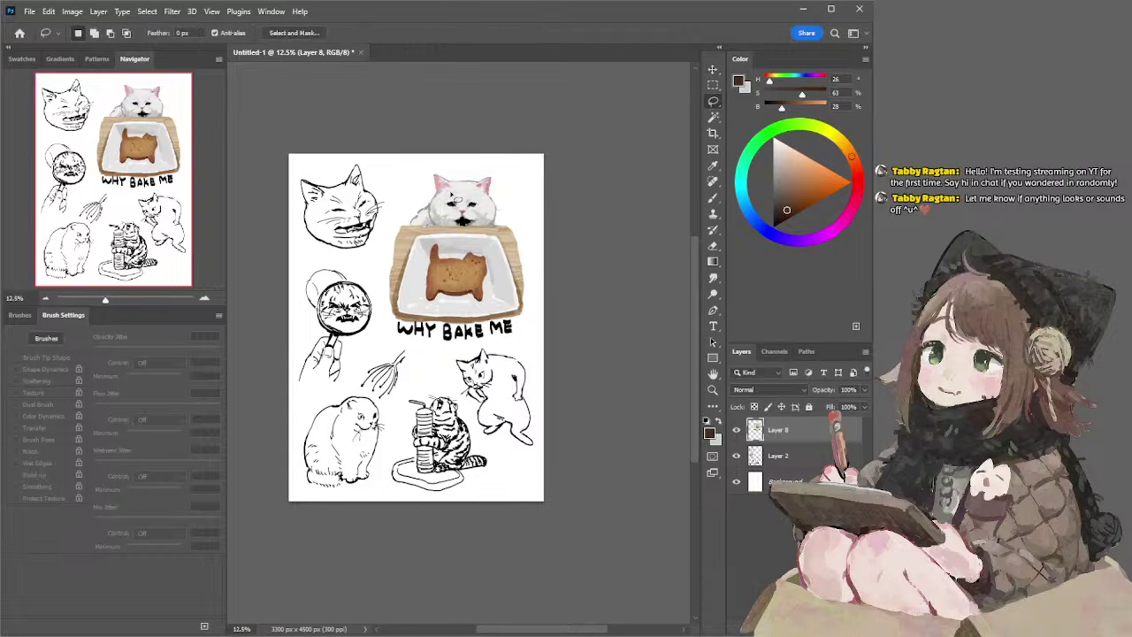
drag(467, 189, 465, 188)
key(ctrl+t)
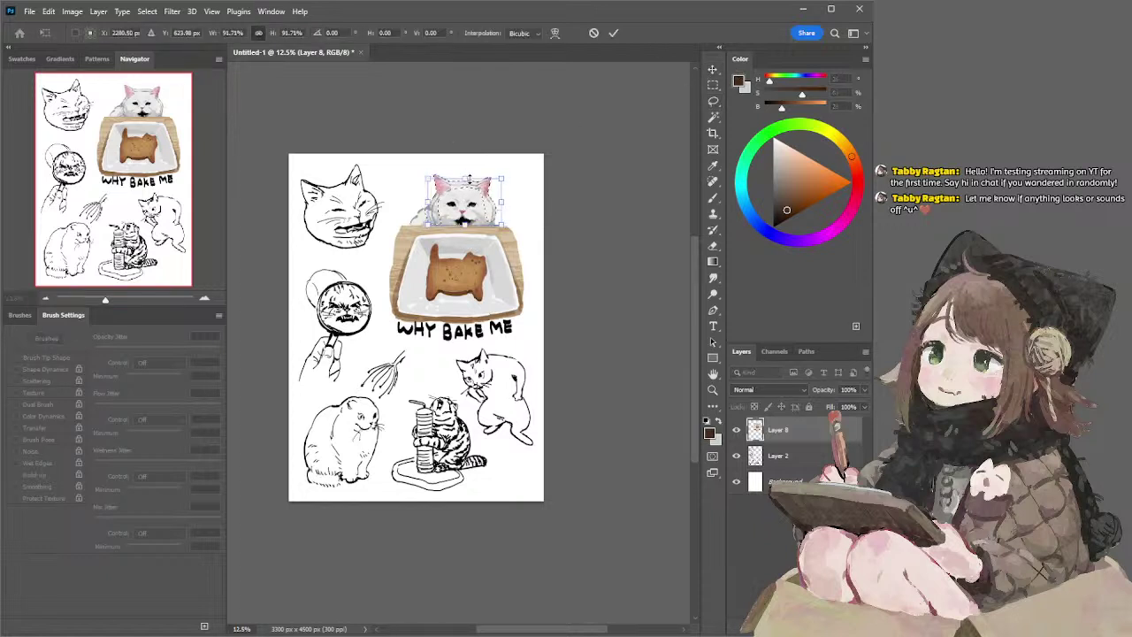
key(Escape)
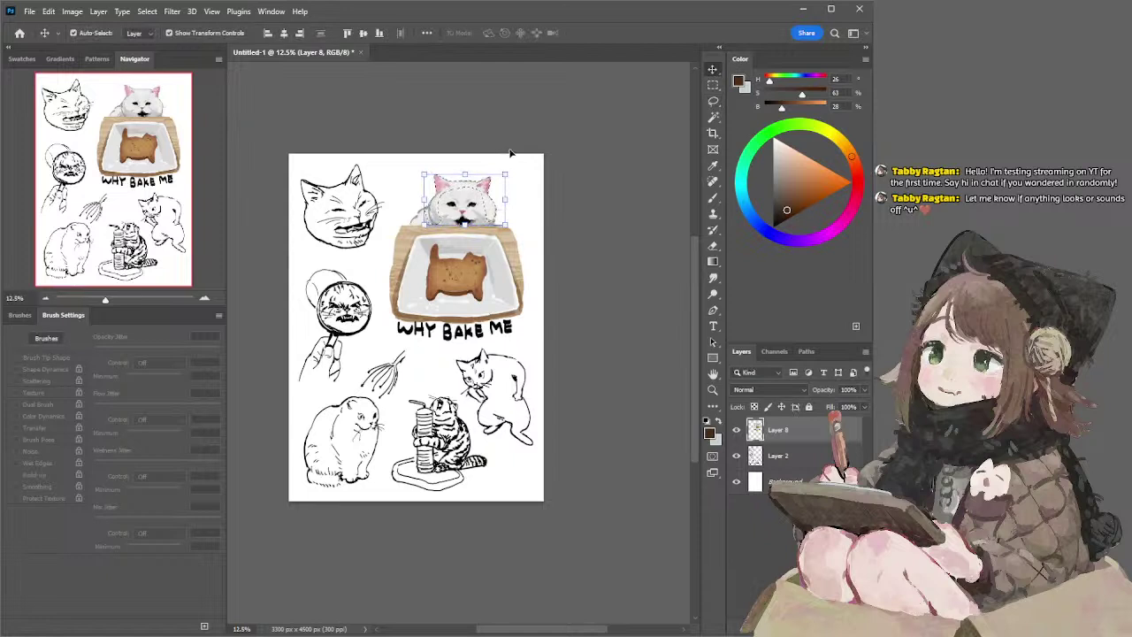
key(ctrl+t)
drag(470, 177, 474, 182)
key(Escape)
- Lasso the white cat's head, transform it to 95.20% width and 96.90% height with a -1.50 horizontal skew, and lasso its nose area
click(712, 100)
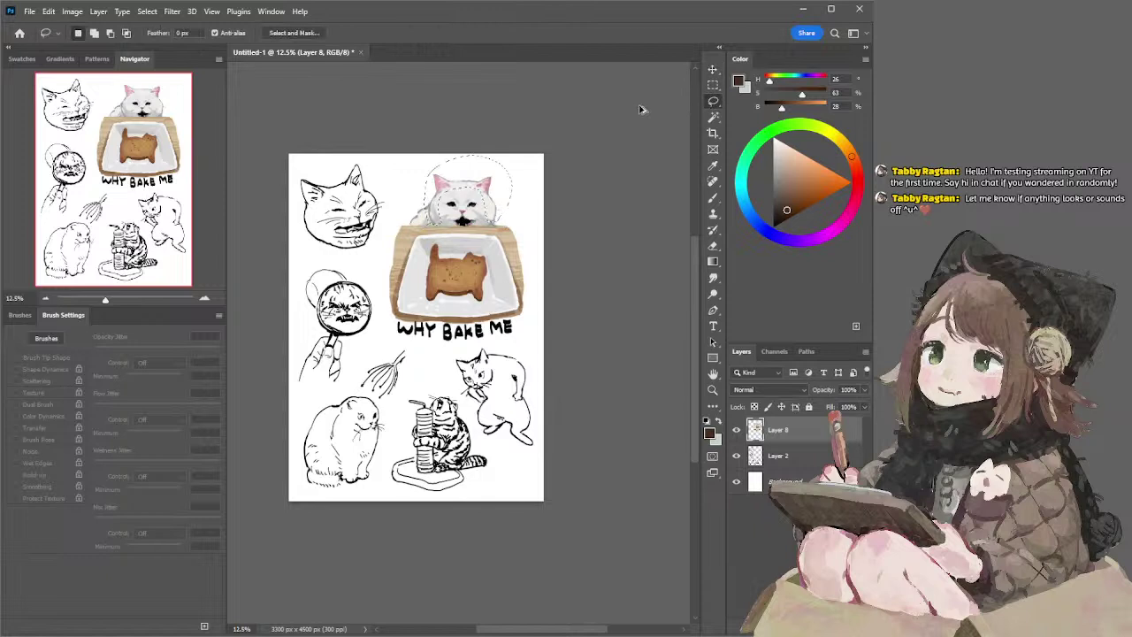
click(713, 71)
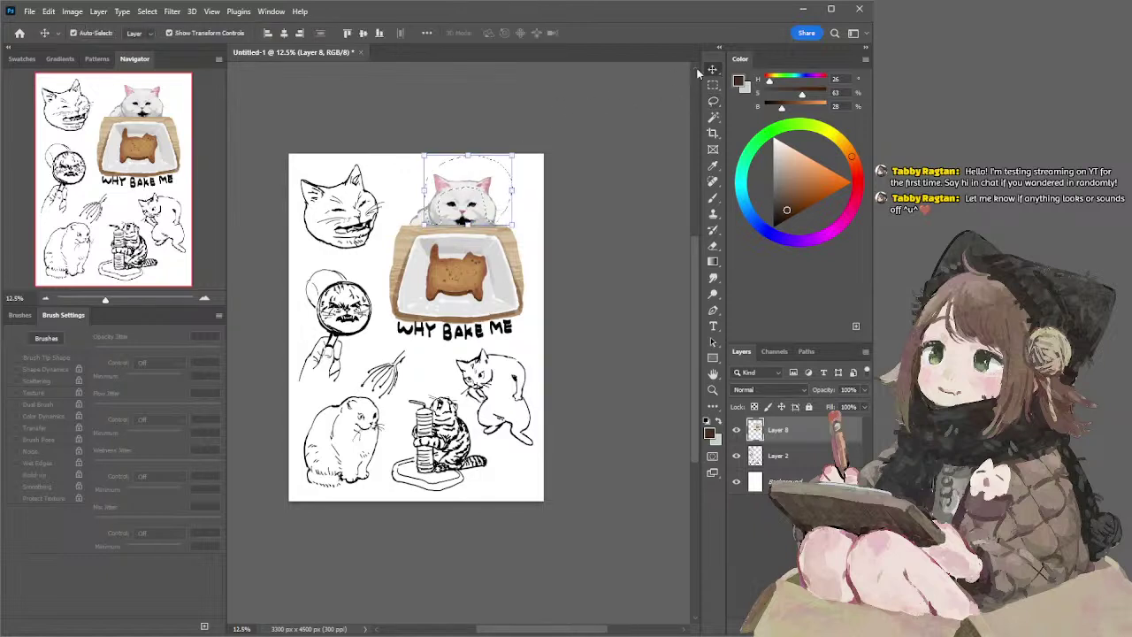
drag(468, 155, 473, 152)
click(199, 299)
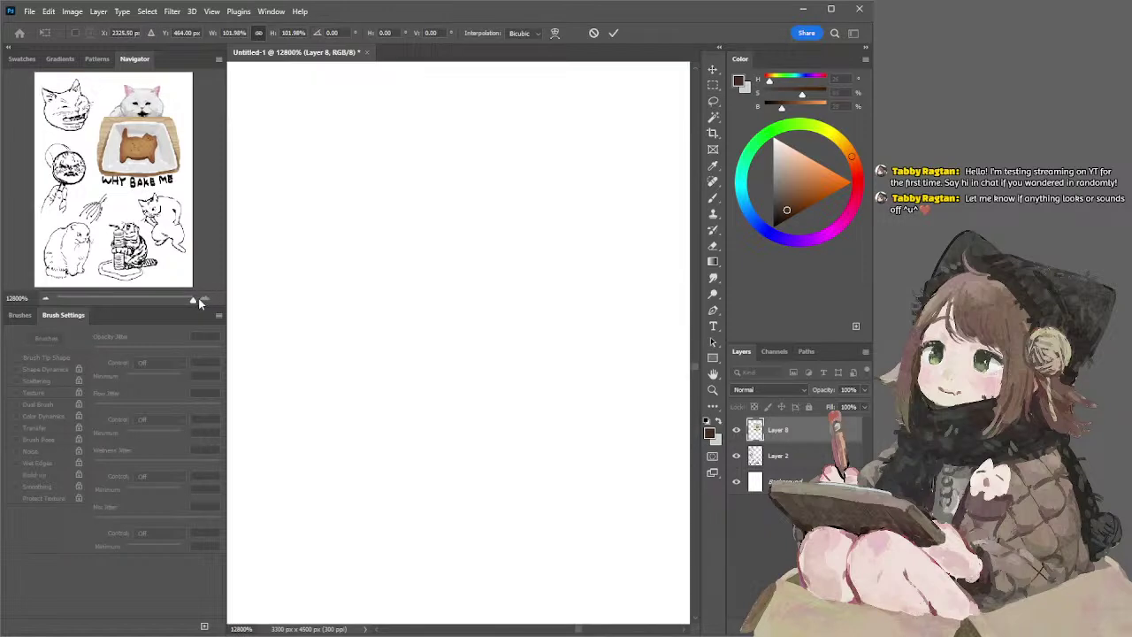
click(119, 298)
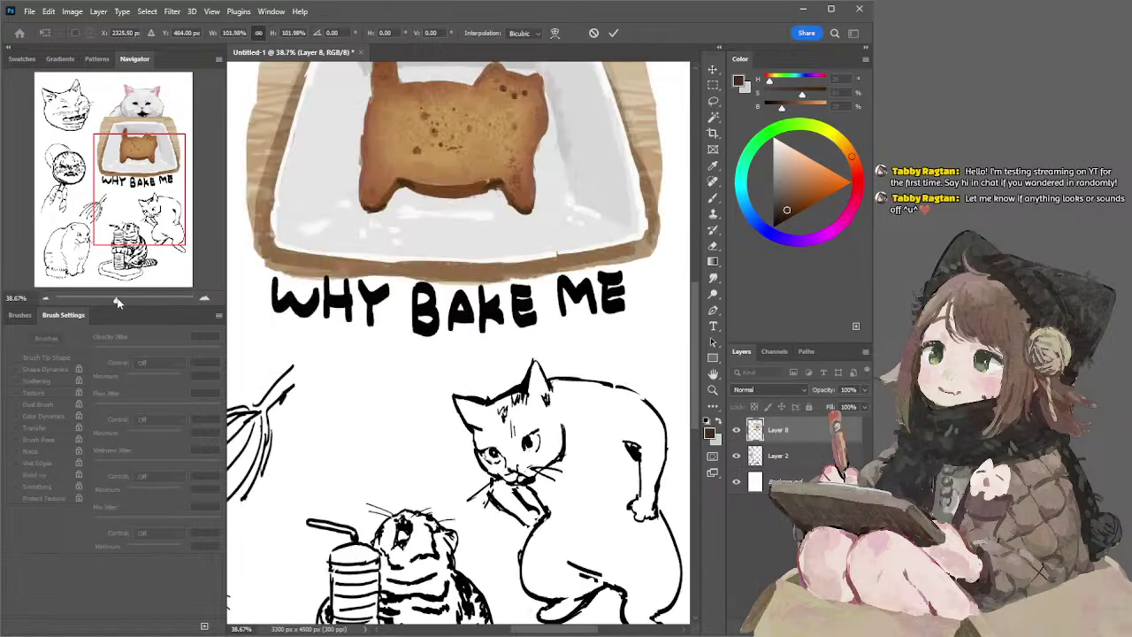
click(111, 298)
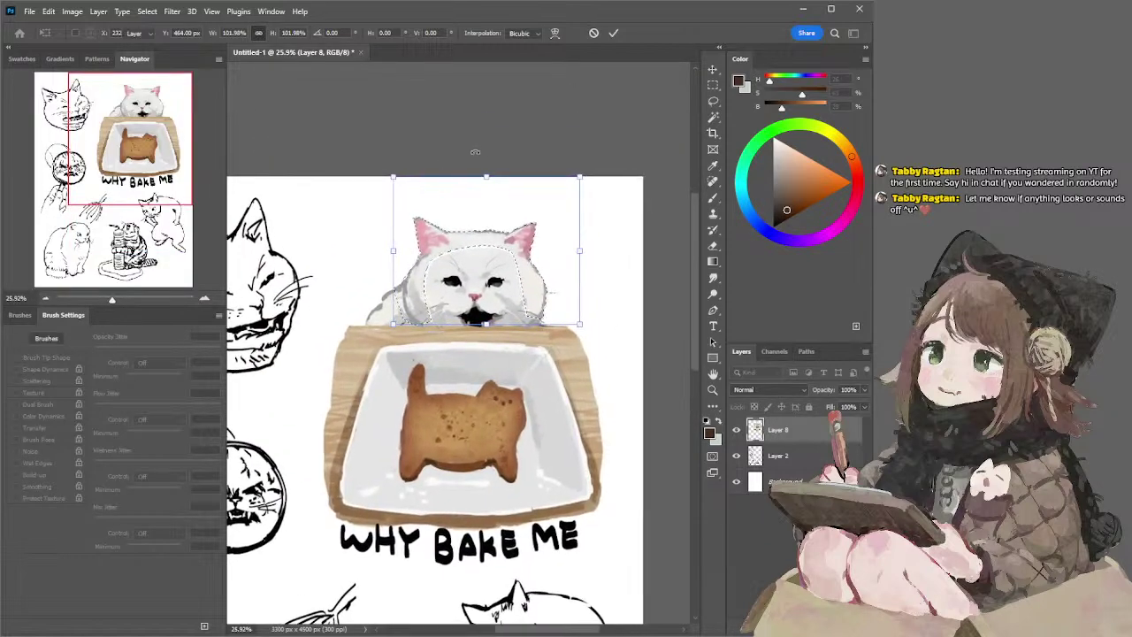
key(Return)
drag(481, 174, 508, 180)
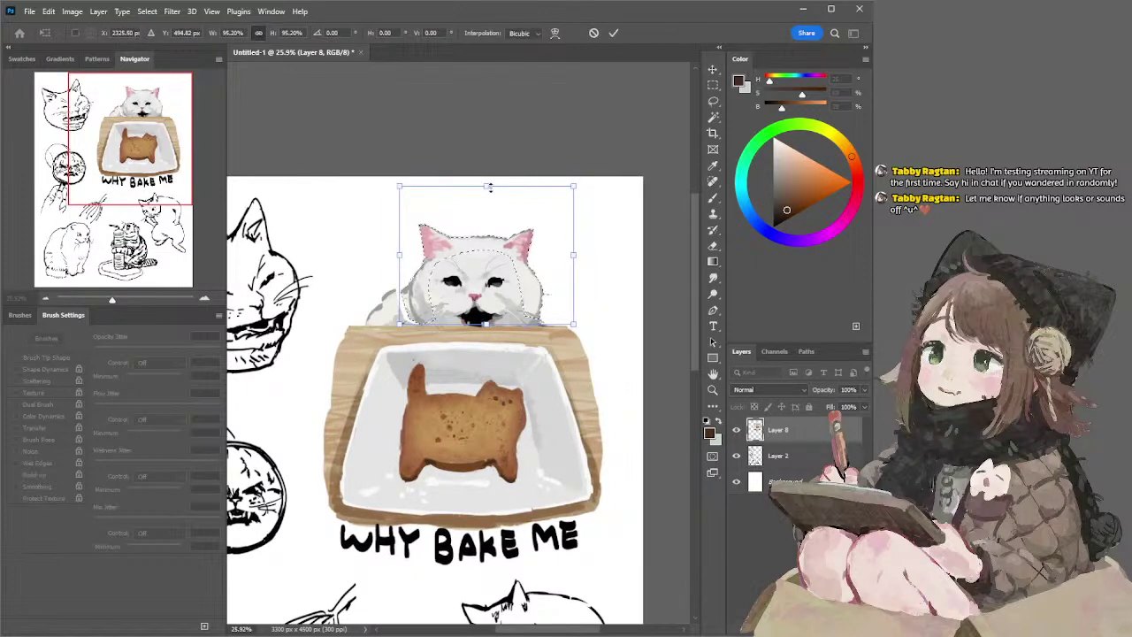
drag(486, 187, 499, 169)
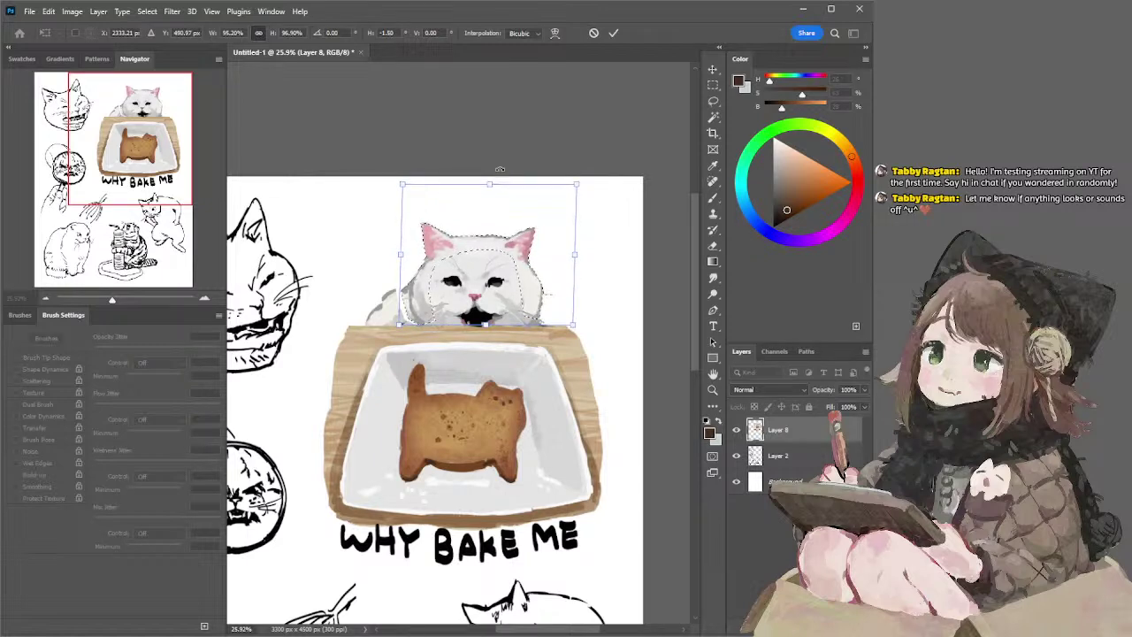
key(l)
mouse_move(475, 289)
mouse_down()
mouse_move(451, 305)
mouse_move(457, 329)
mouse_move(502, 331)
mouse_move(515, 316)
mouse_move(477, 288)
mouse_up()
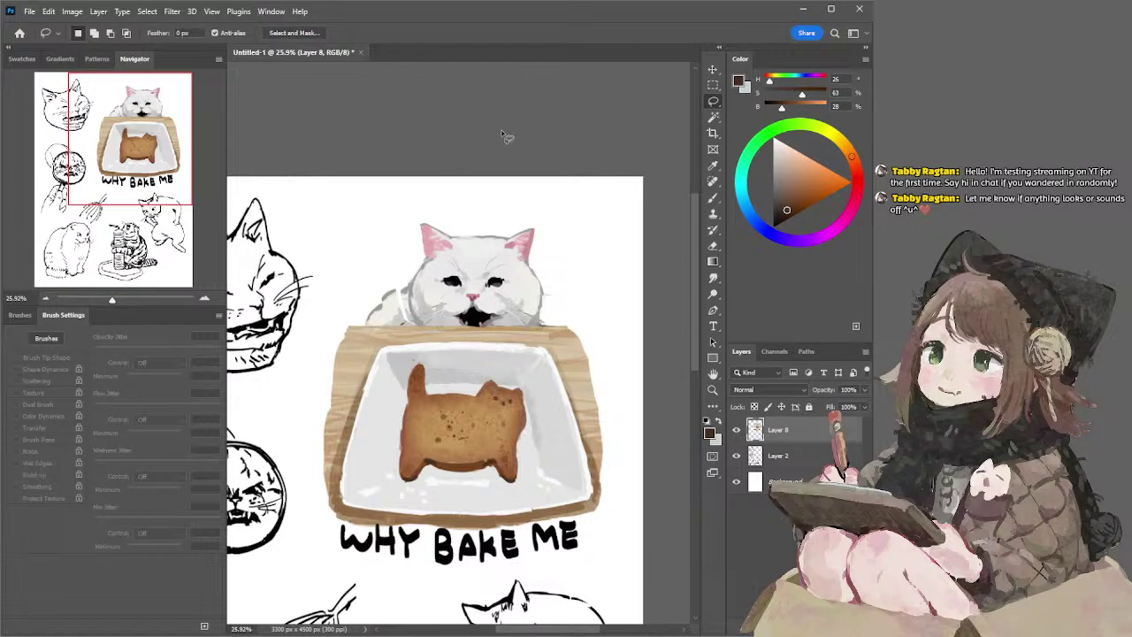
- Repaint the white cat's body behind its head with a size 40 brush, using sampled off-white (B 95) and greys of brightness 61 and 80
key(b)
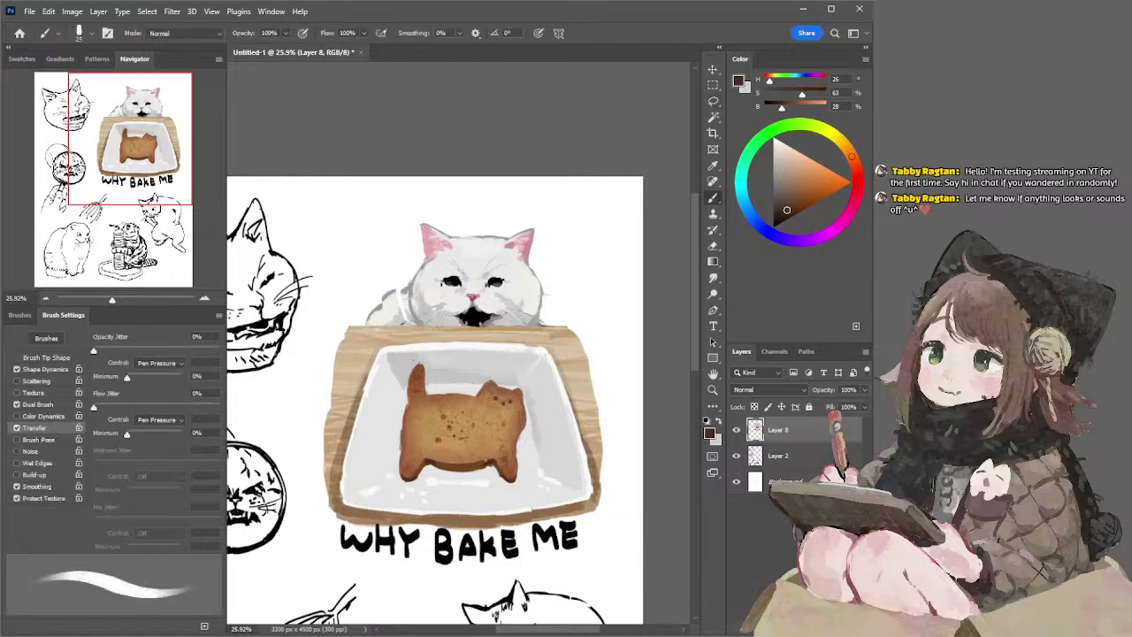
alt+click(394, 302)
key(bracketright)
key(bracketright)
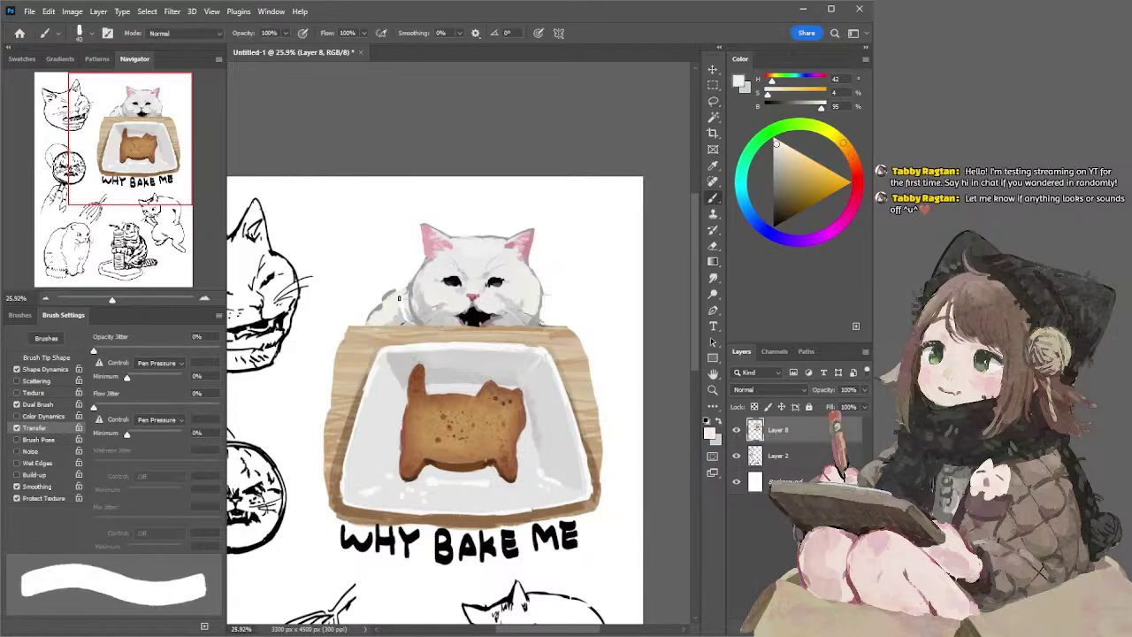
alt+click(396, 288)
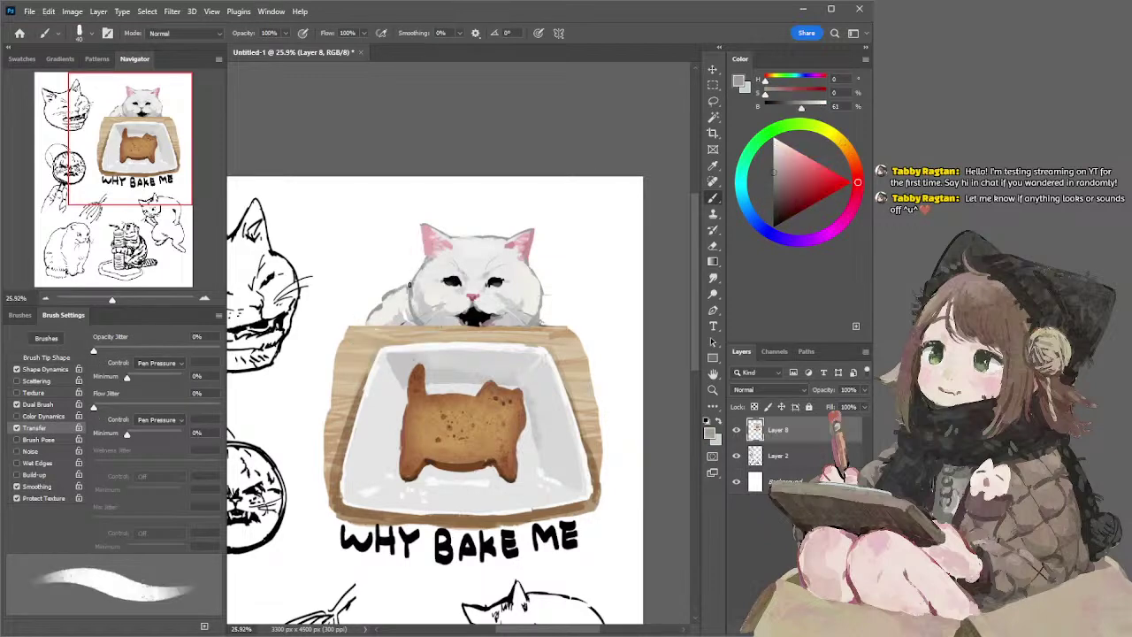
alt+click(398, 314)
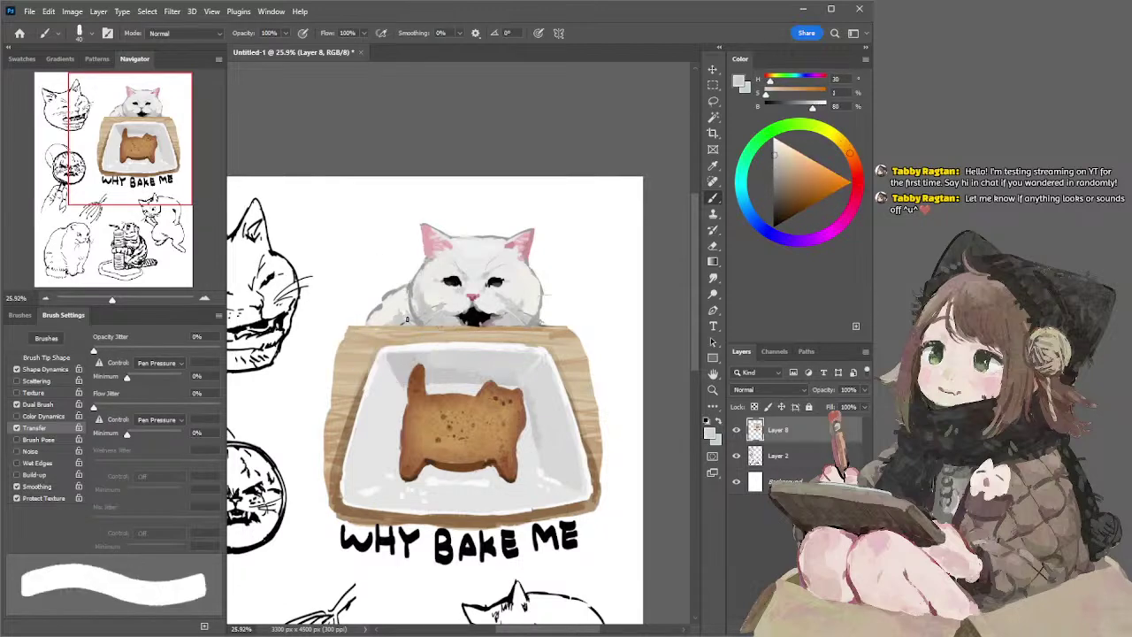
alt+click(397, 311)
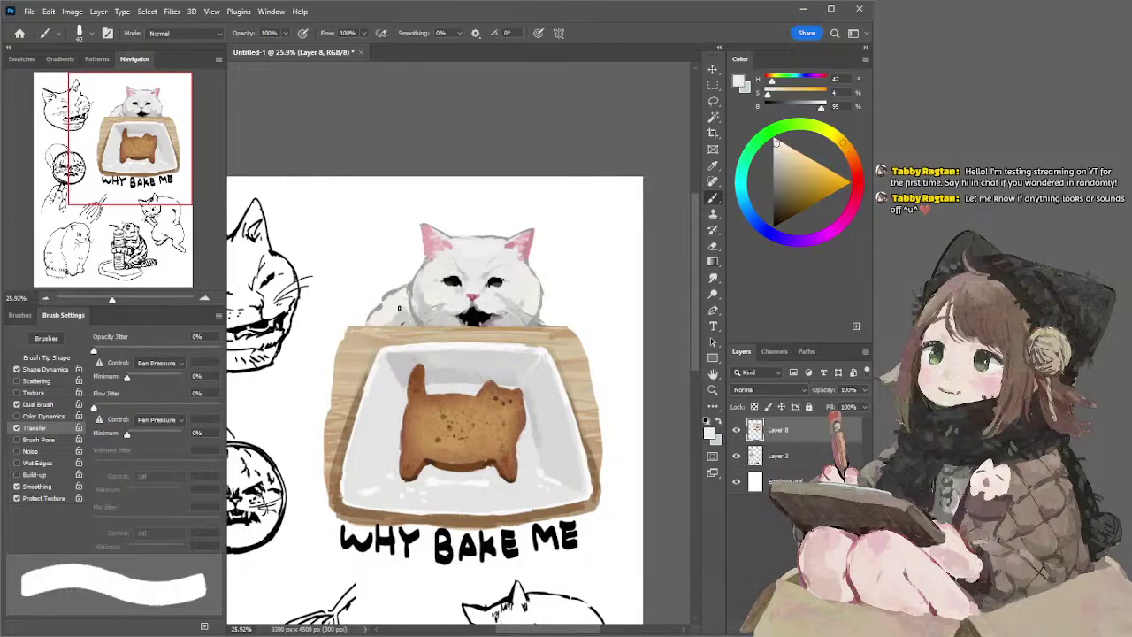
- Touch up the white cat's head and body edges with a size 175 eraser and sampled light grey (H 30, S 1, B 80)
drag(510, 243, 449, 161)
drag(493, 196, 518, 190)
key(e)
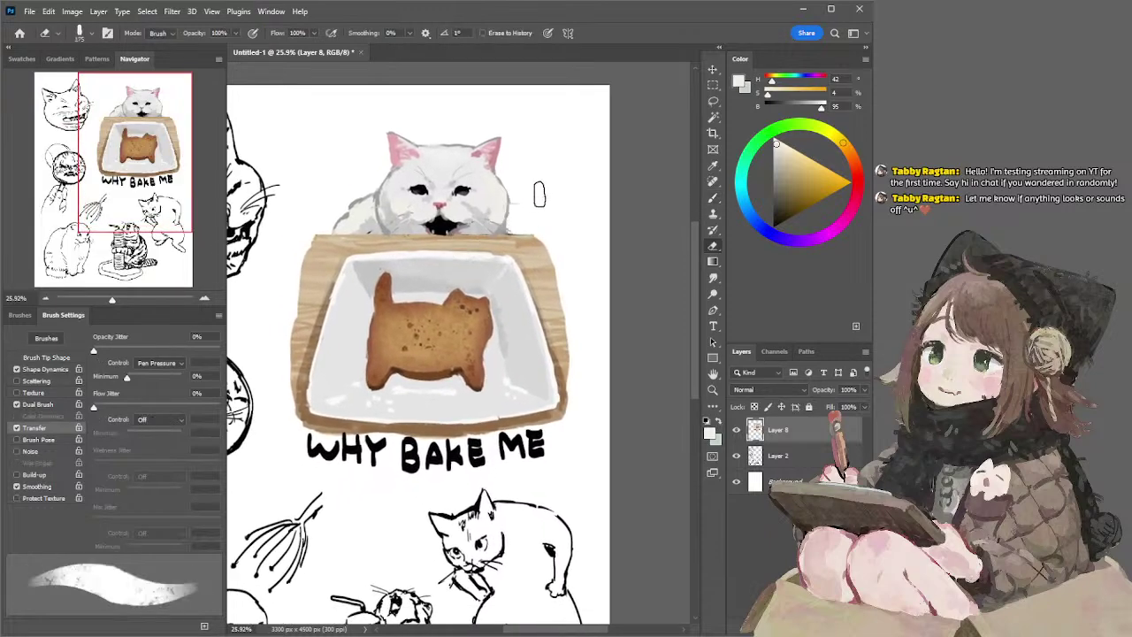
mouse_move(506, 251)
mouse_down()
mouse_move(512, 233)
mouse_move(506, 246)
mouse_up()
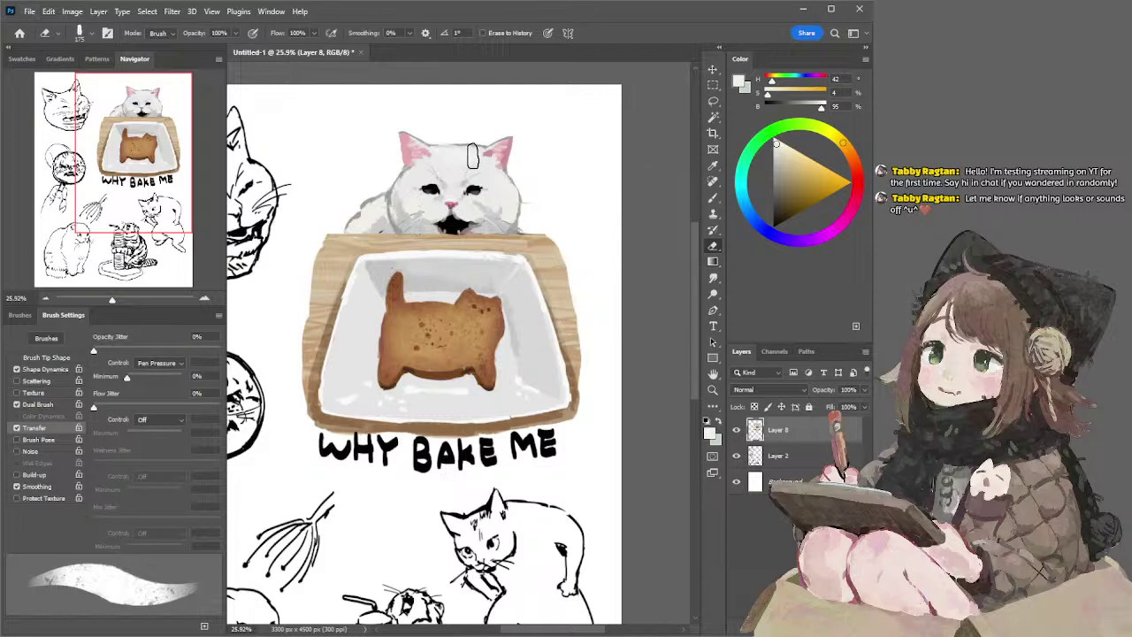
key(b)
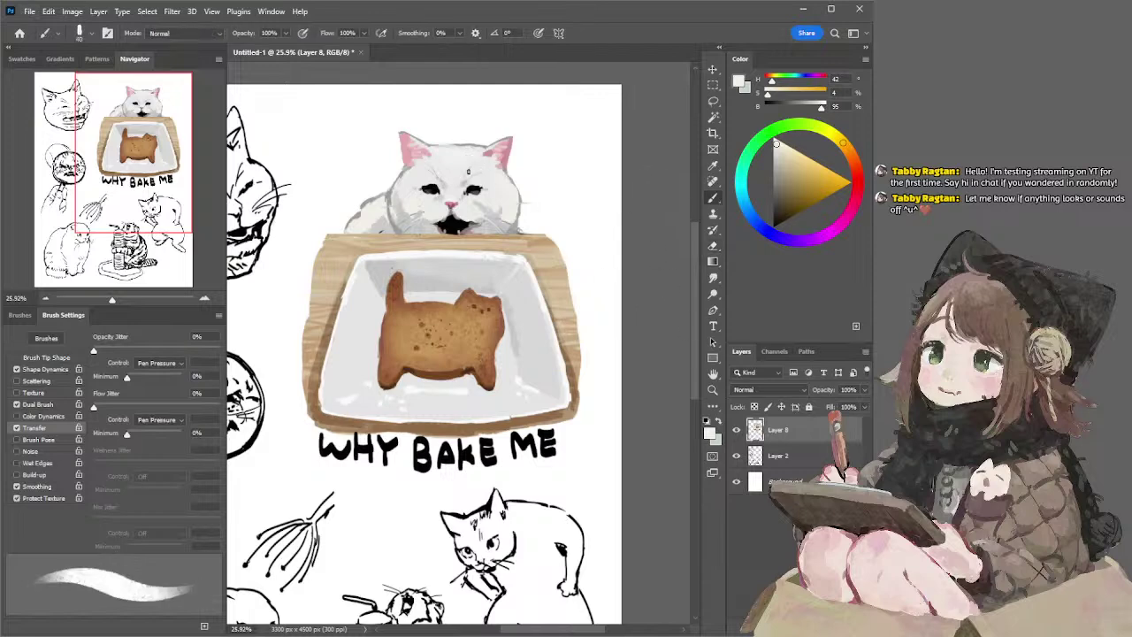
alt+click(384, 225)
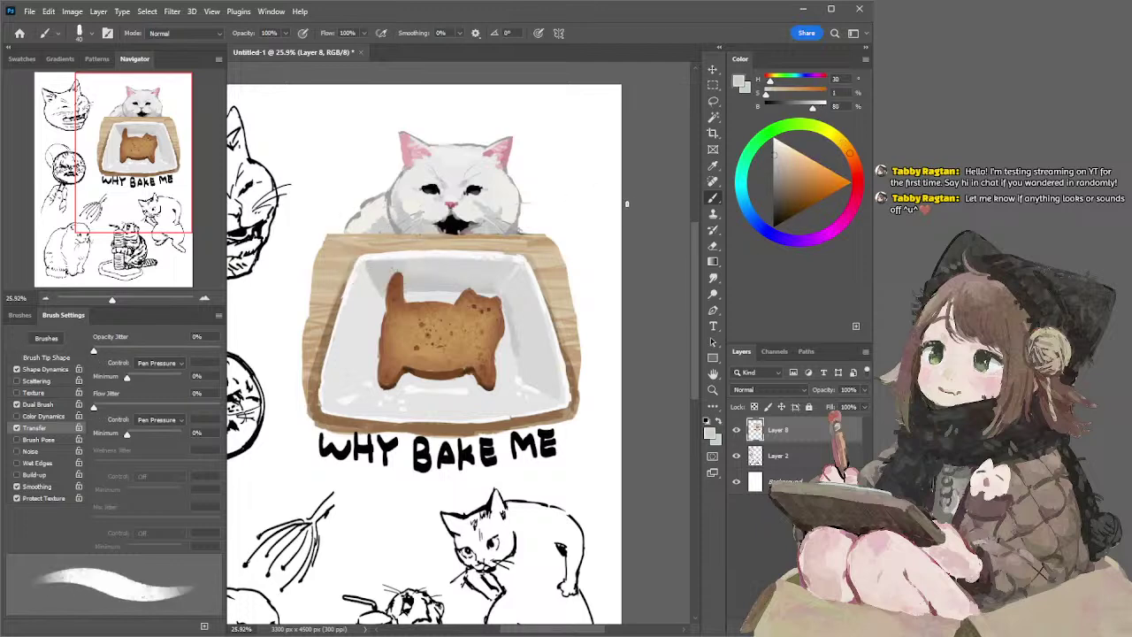
drag(628, 204, 615, 169)
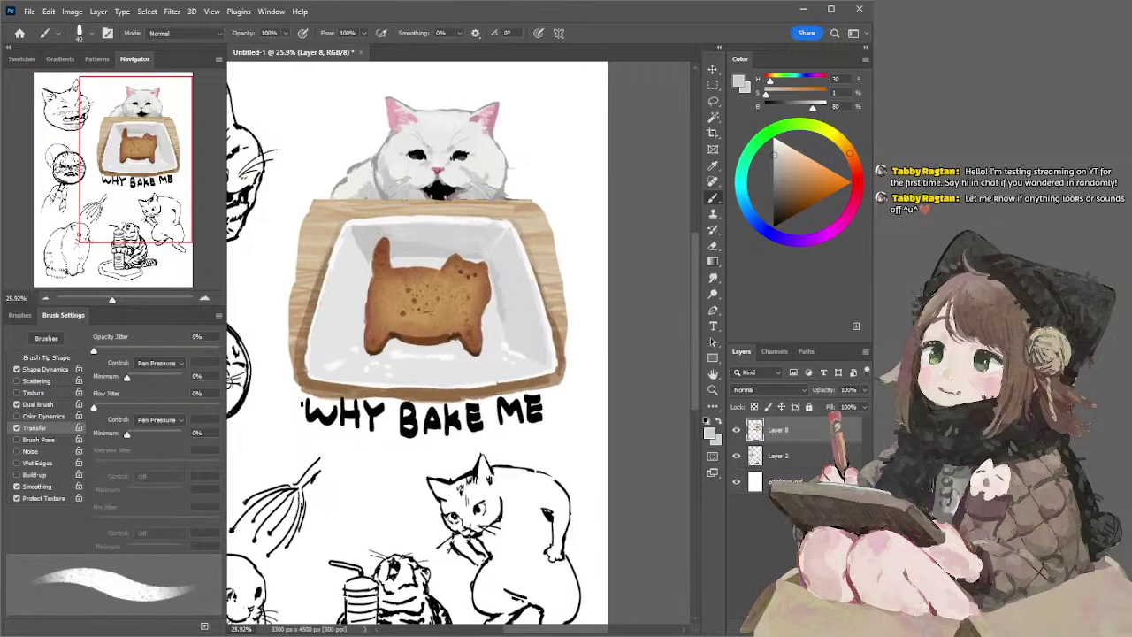
- Lasso the "WHY BAKE ME" lettering below the board, delete it and clear the selection
key(l)
mouse_move(311, 398)
mouse_down()
mouse_move(347, 447)
mouse_move(428, 451)
mouse_move(563, 420)
mouse_move(555, 395)
mouse_move(404, 413)
mouse_move(313, 398)
mouse_up()
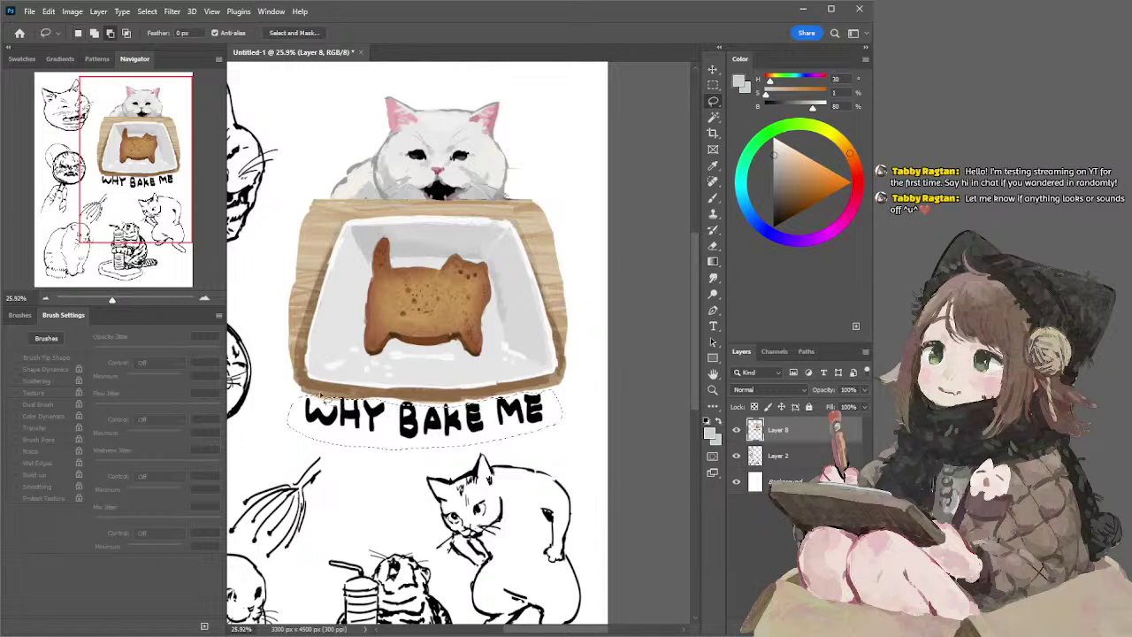
mouse_move(515, 414)
mouse_down()
mouse_move(509, 429)
mouse_move(306, 399)
mouse_move(330, 454)
mouse_move(447, 464)
mouse_move(544, 442)
mouse_move(559, 404)
mouse_up()
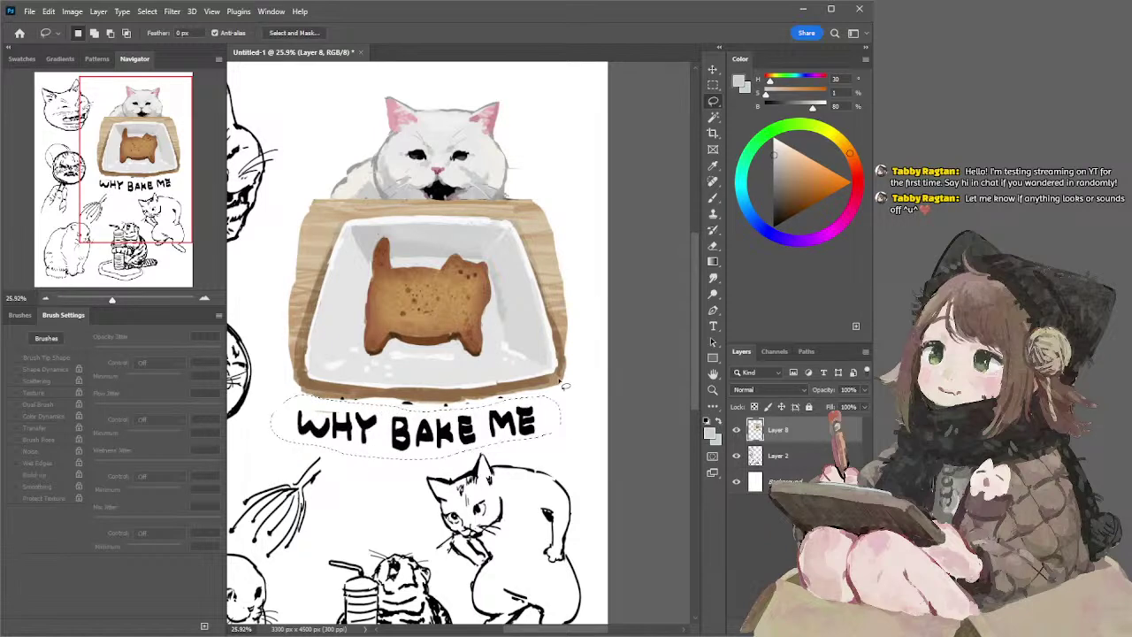
key(Delete)
key(ctrl+d)
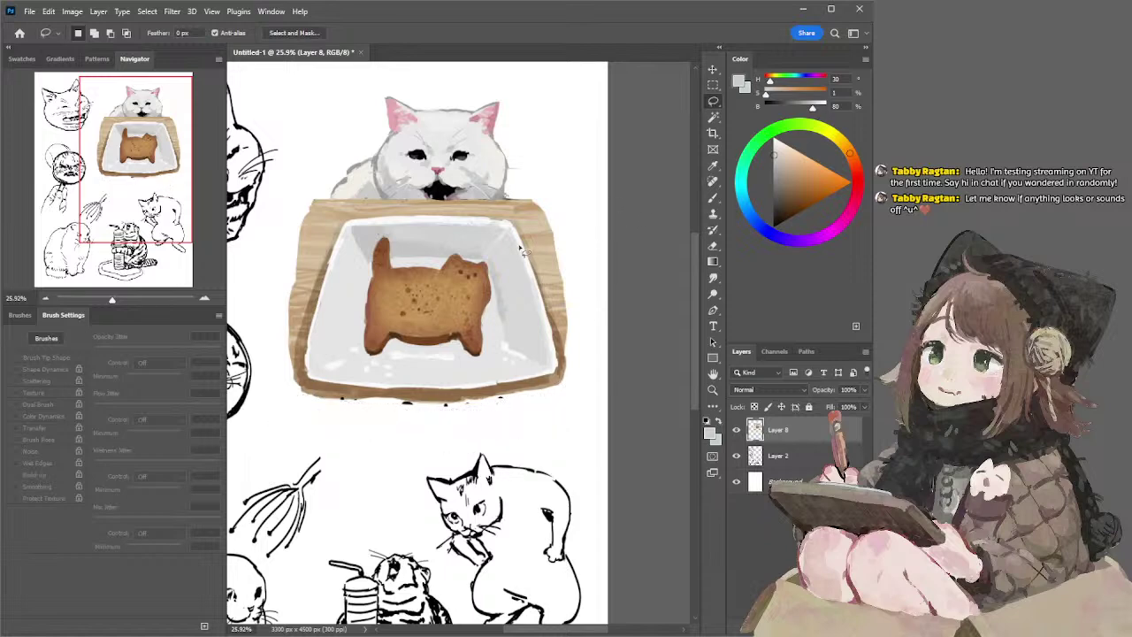
- Erase the leftover black lettering specks along the cutting board's bottom edge with a size 125 eraser
key(e)
drag(312, 402, 513, 405)
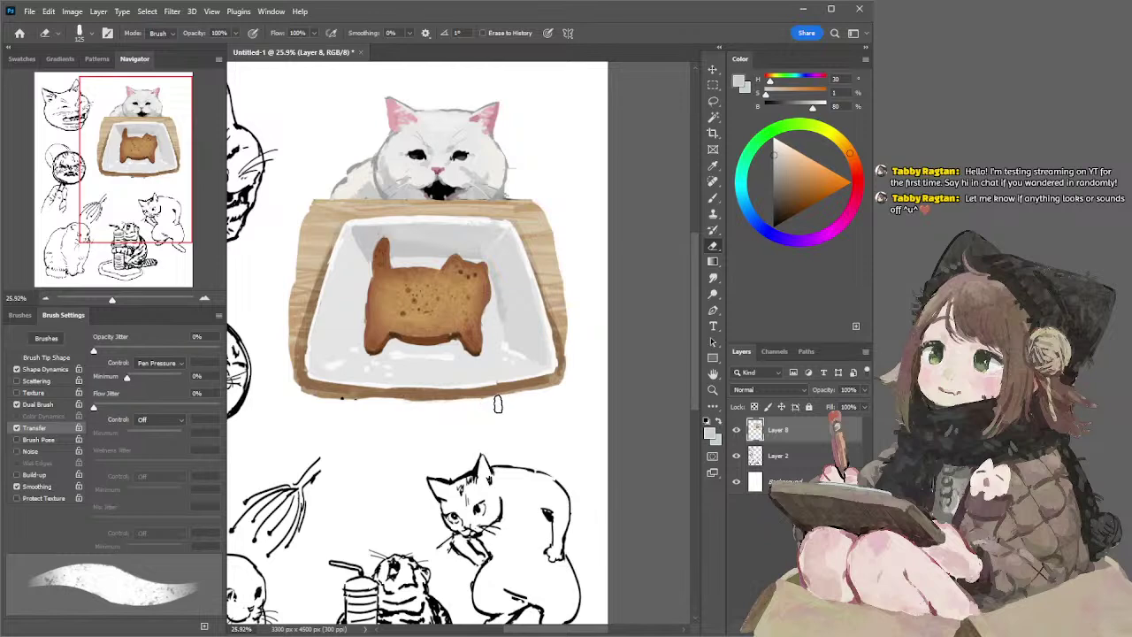
mouse_move(336, 406)
mouse_down()
mouse_move(354, 405)
mouse_move(313, 401)
mouse_up()
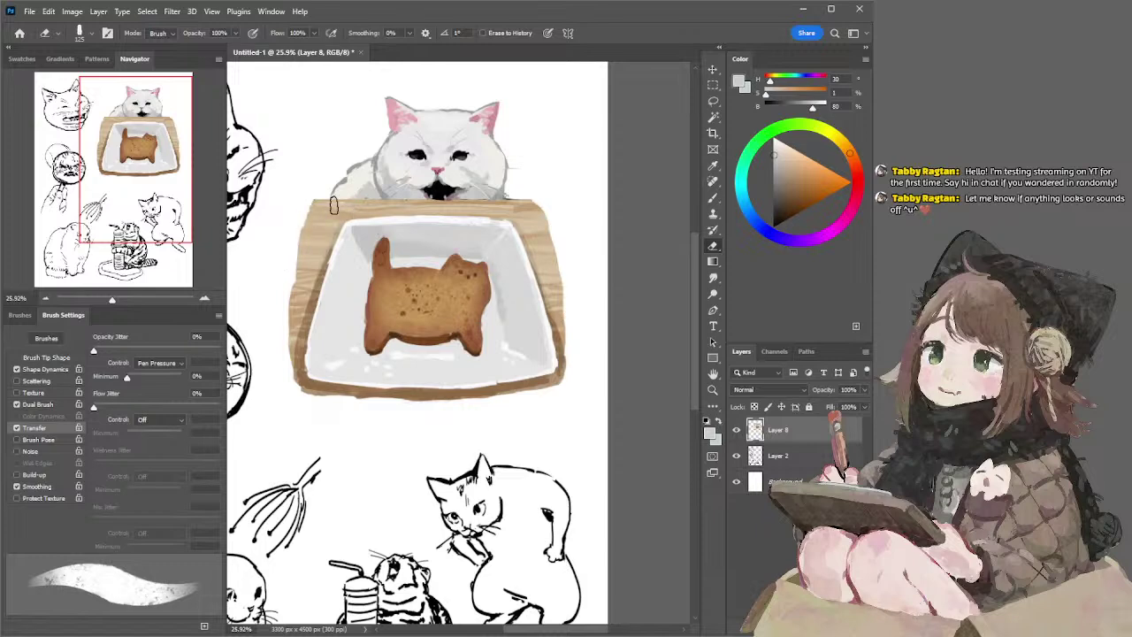
- Reduce the eraser to size 70 and clean up the white cat's right edge just above the board
drag(529, 158, 530, 172)
key(bracketleft)
key(bracketleft)
key(bracketleft)
key(bracketleft)
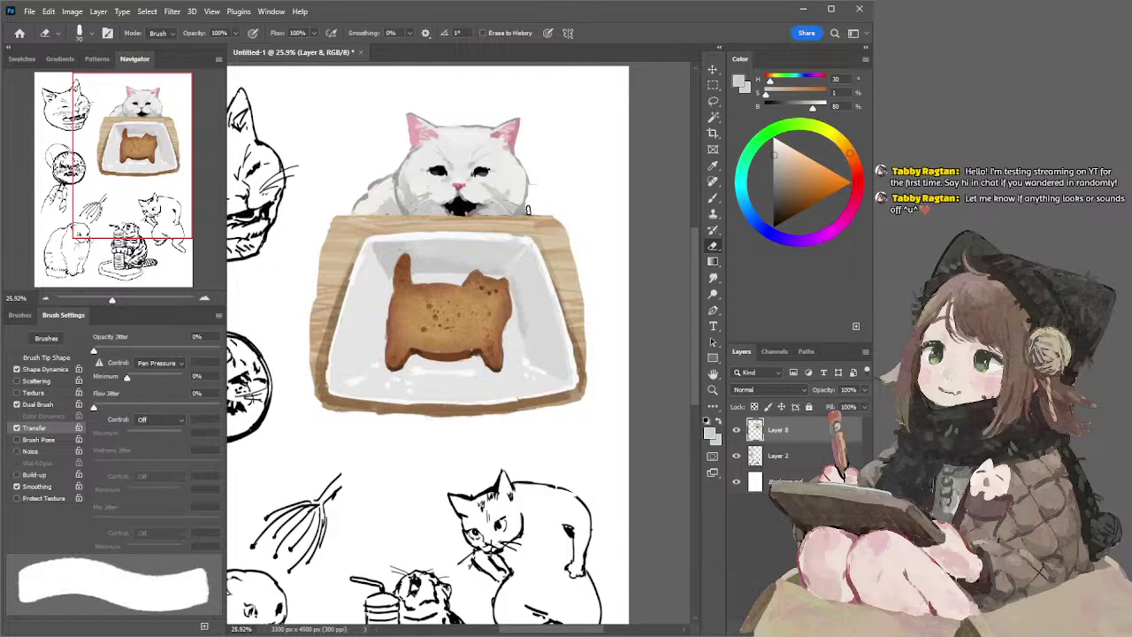
key(bracketleft)
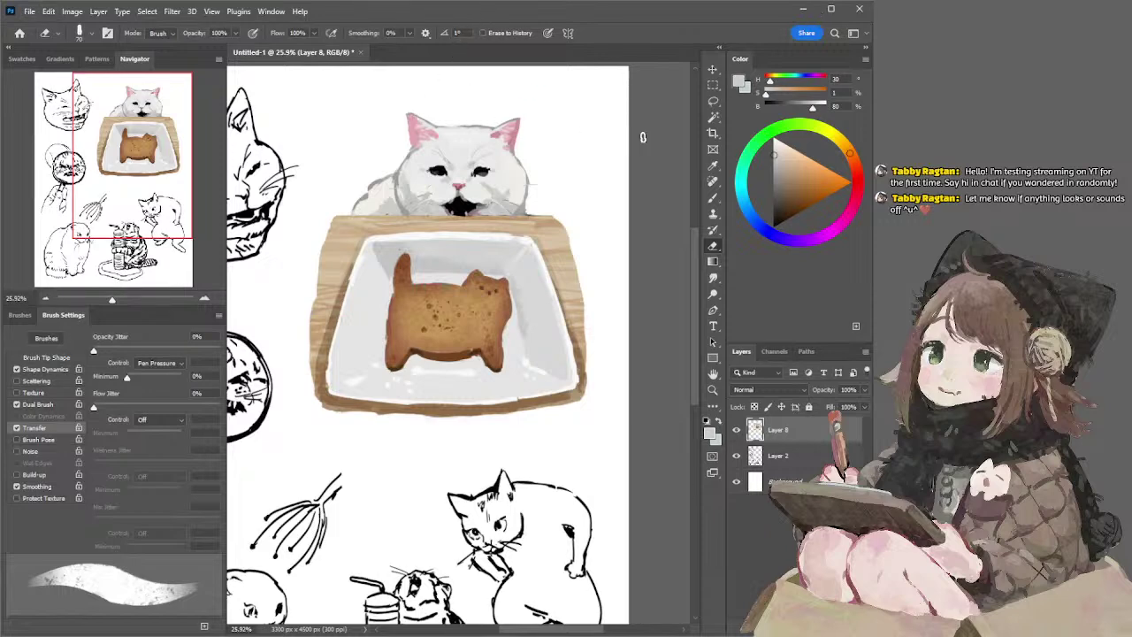
- Touch up the white cat's left ear with sampled pink (H 353, S 26, B 89) and off-white (B 91)
key(b)
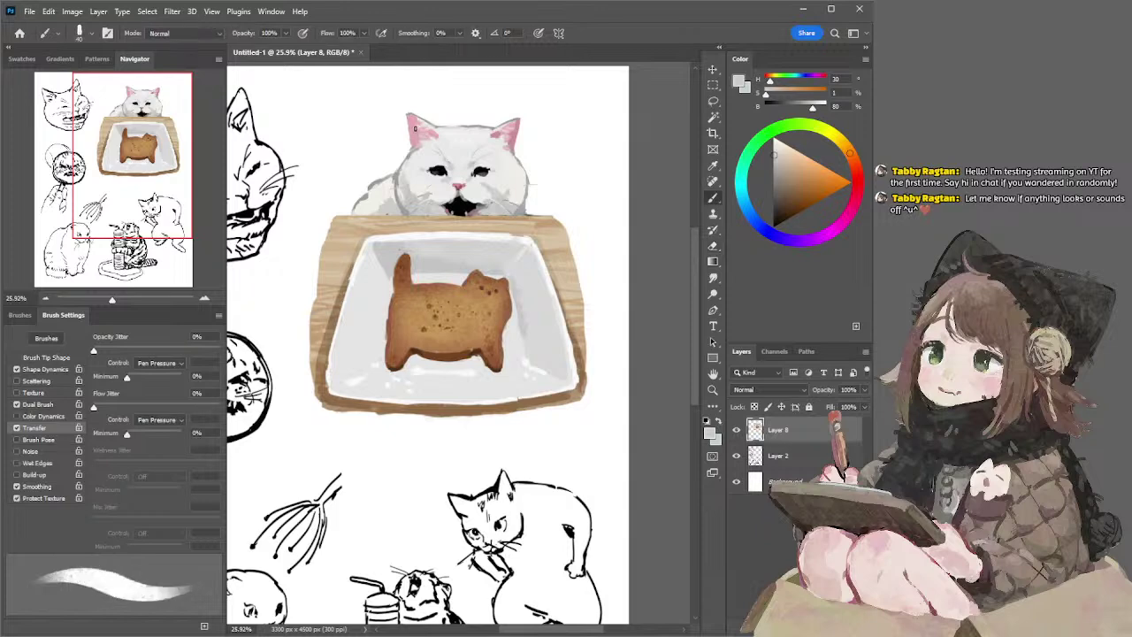
alt+click(417, 123)
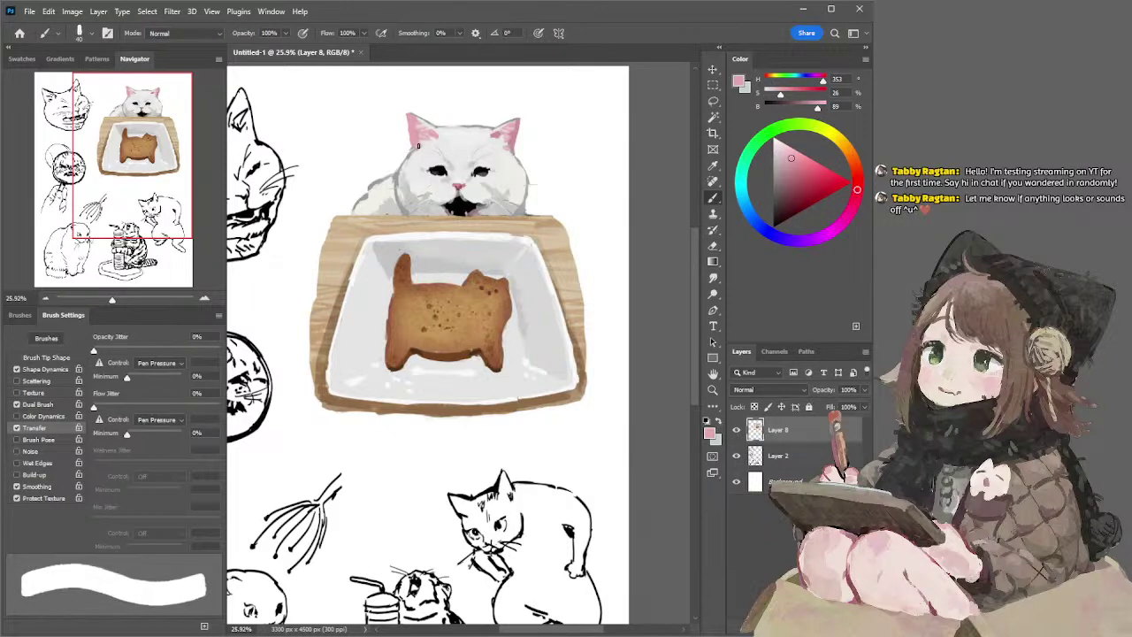
alt+click(414, 137)
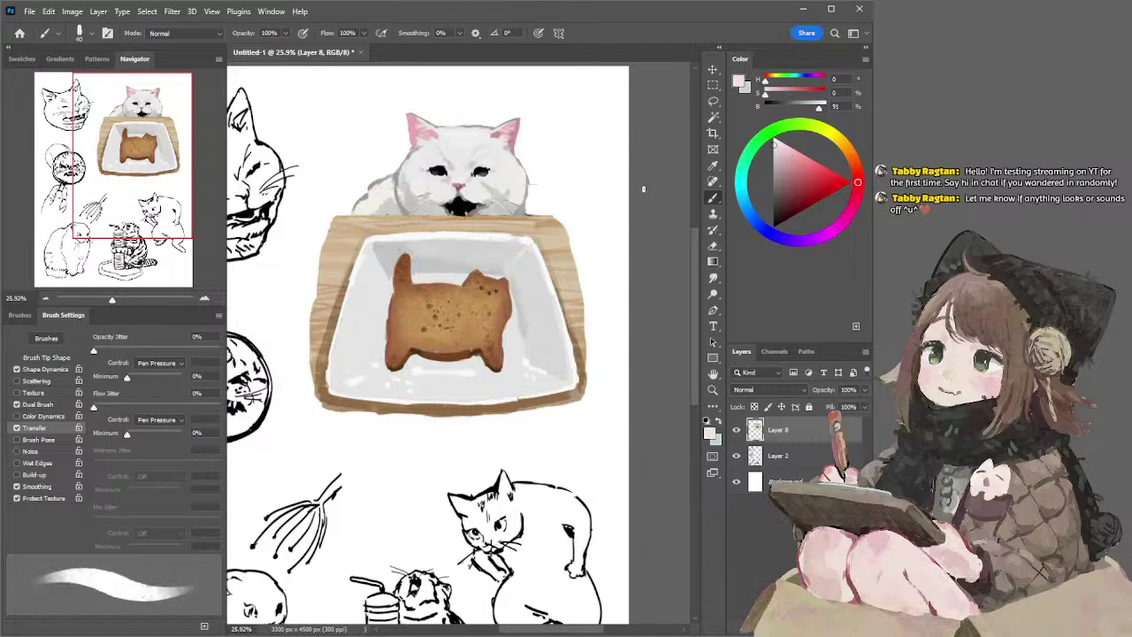
- Refine the white cat's lower edges along the board with sampled light grey (B 80) and warm off-white (H 42, S 4, B 95)
drag(647, 181, 639, 148)
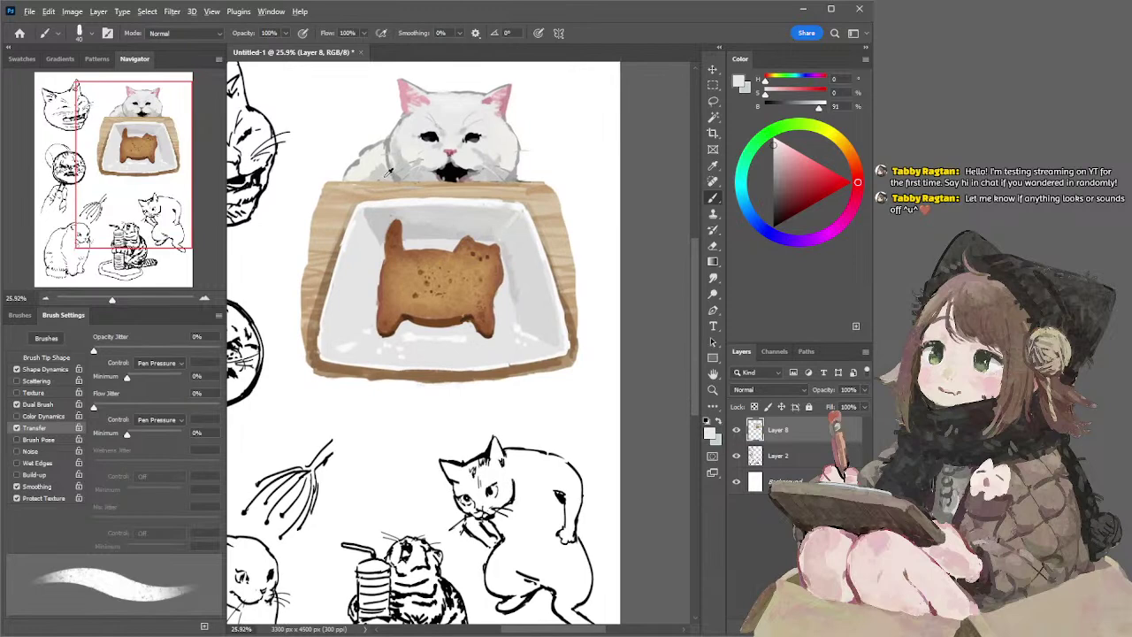
alt+click(377, 180)
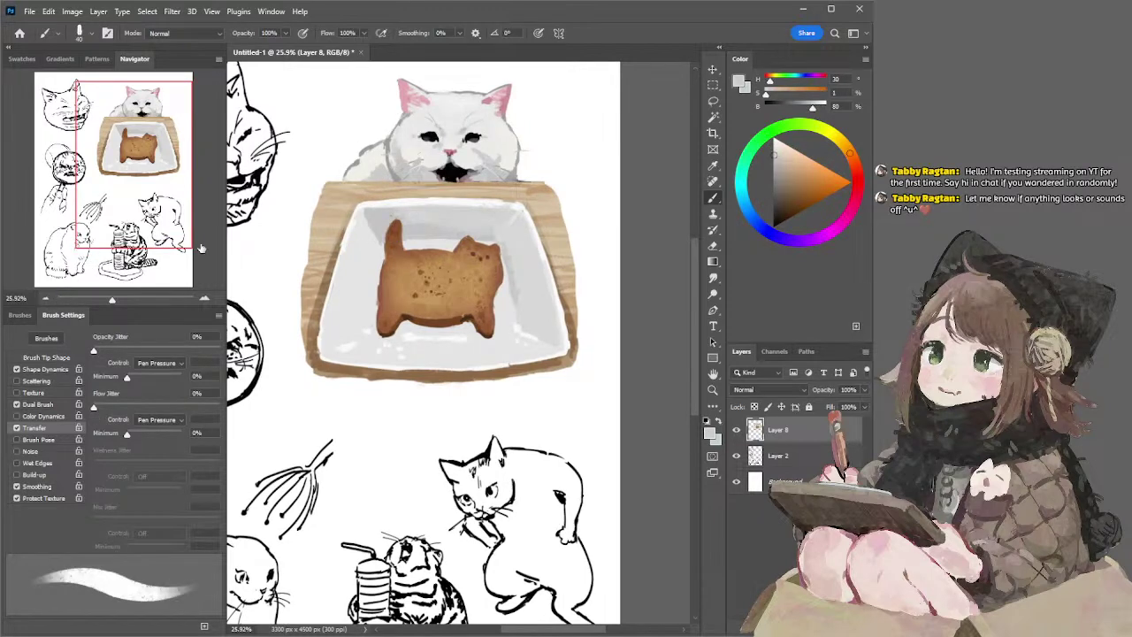
alt+click(512, 176)
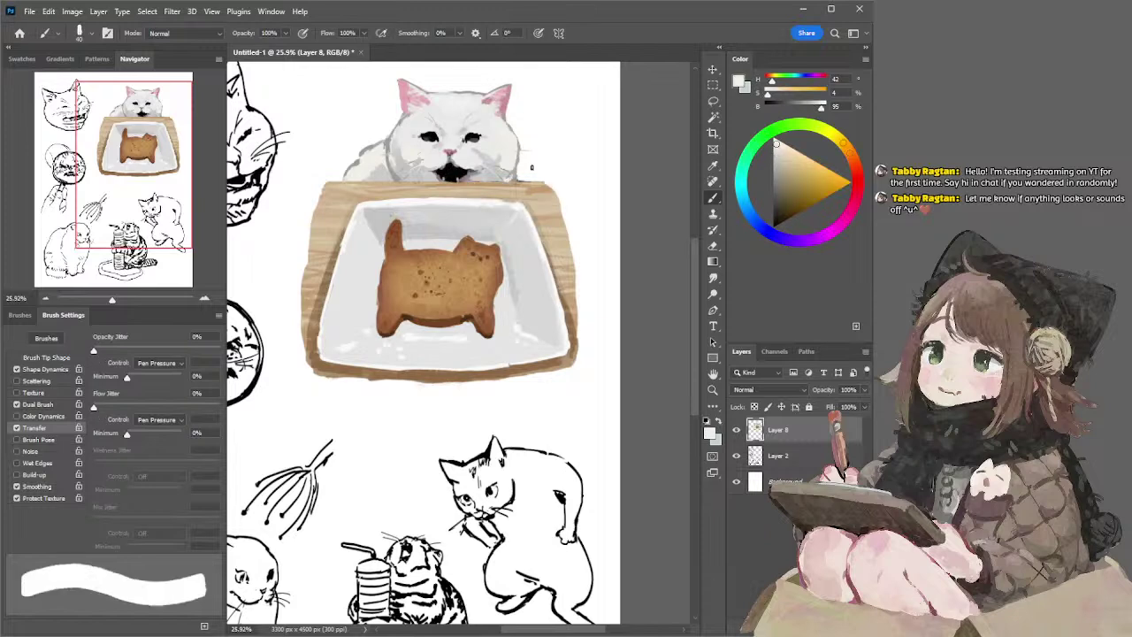
drag(515, 177, 507, 179)
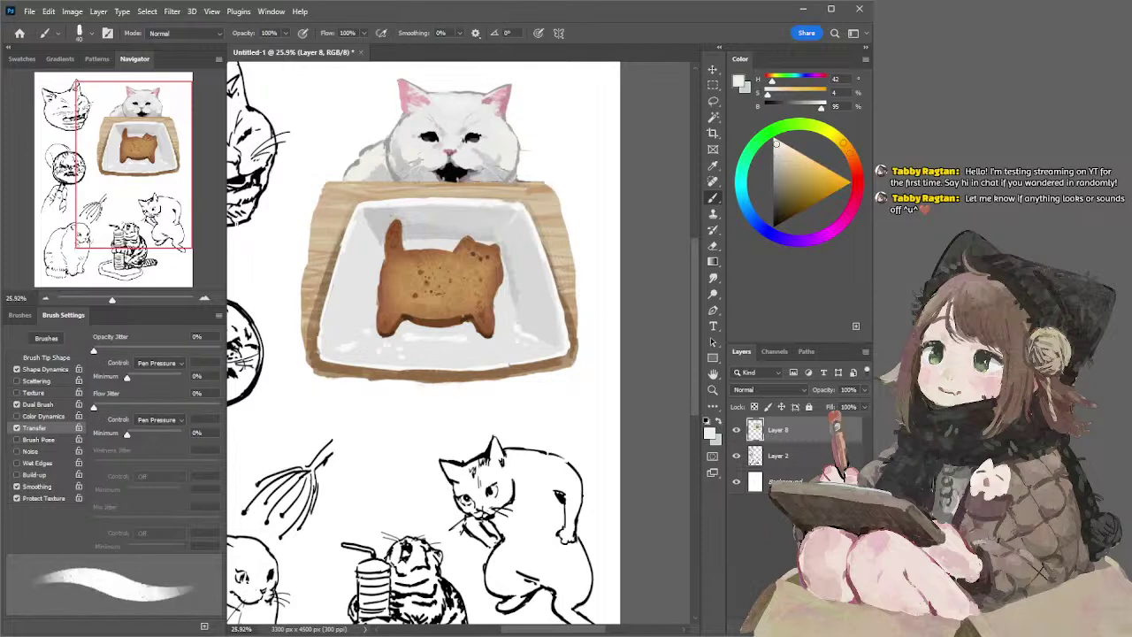
click(45, 299)
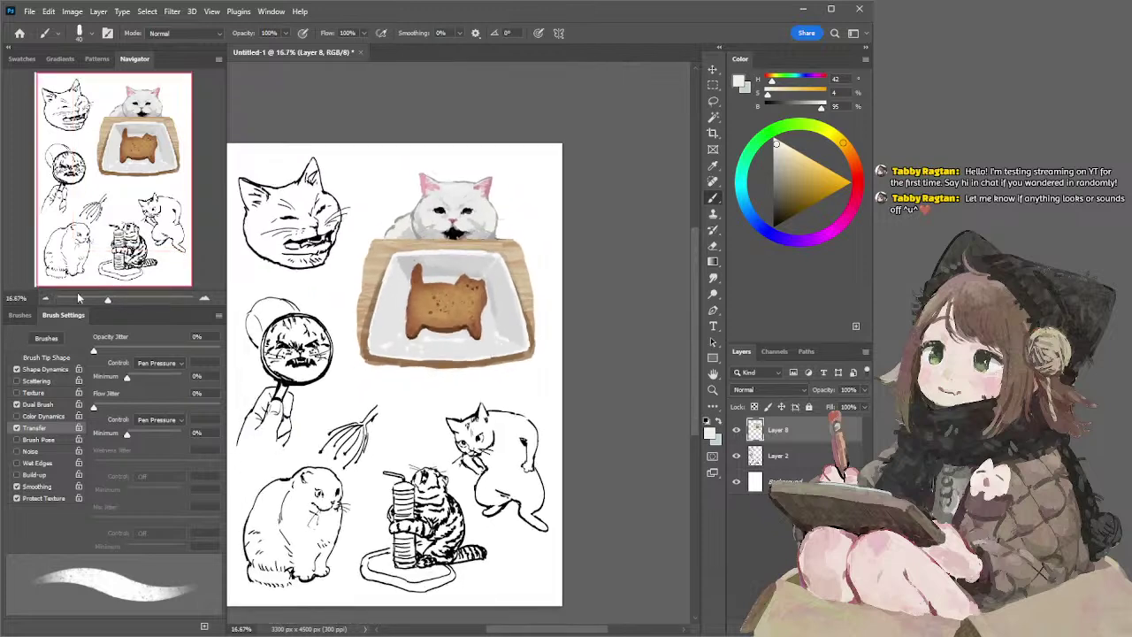
alt+click(500, 235)
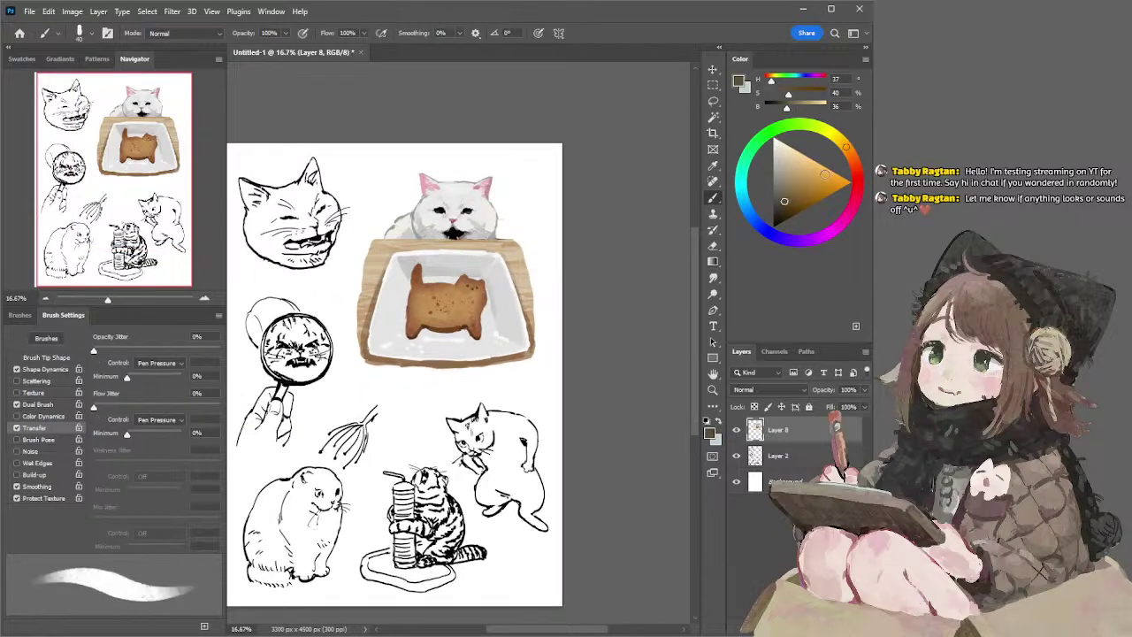
click(849, 152)
key([)
drag(373, 239, 449, 238)
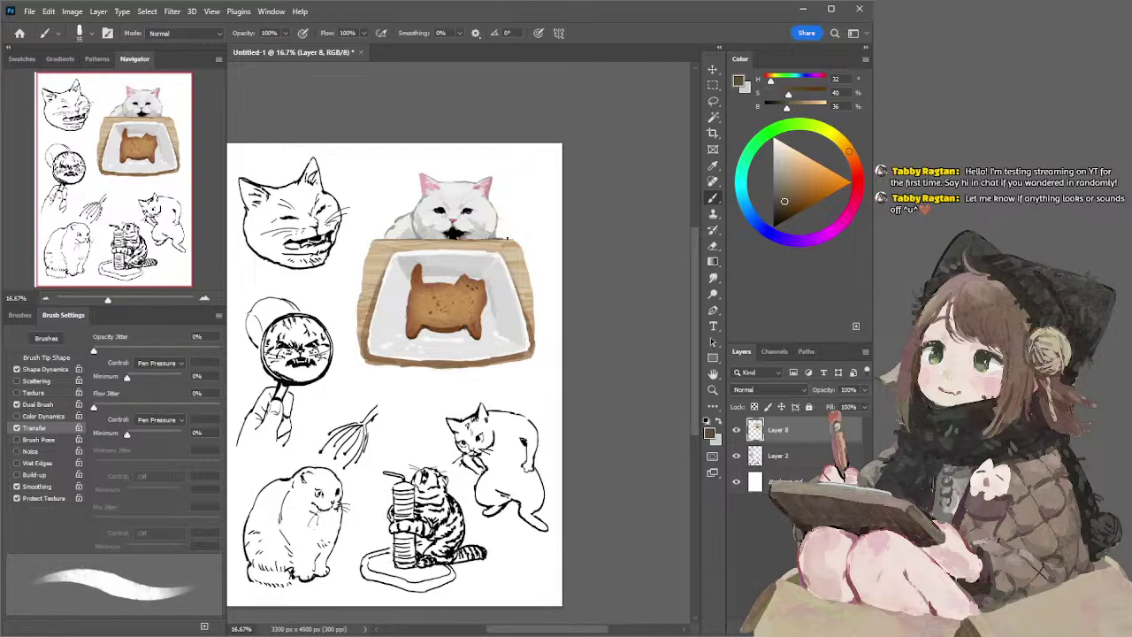
key(ctrl+z)
- Paint a brown line (H 32, S 49, B 61) along the cutting board's top edge with a size 40 brush
alt+click(533, 314)
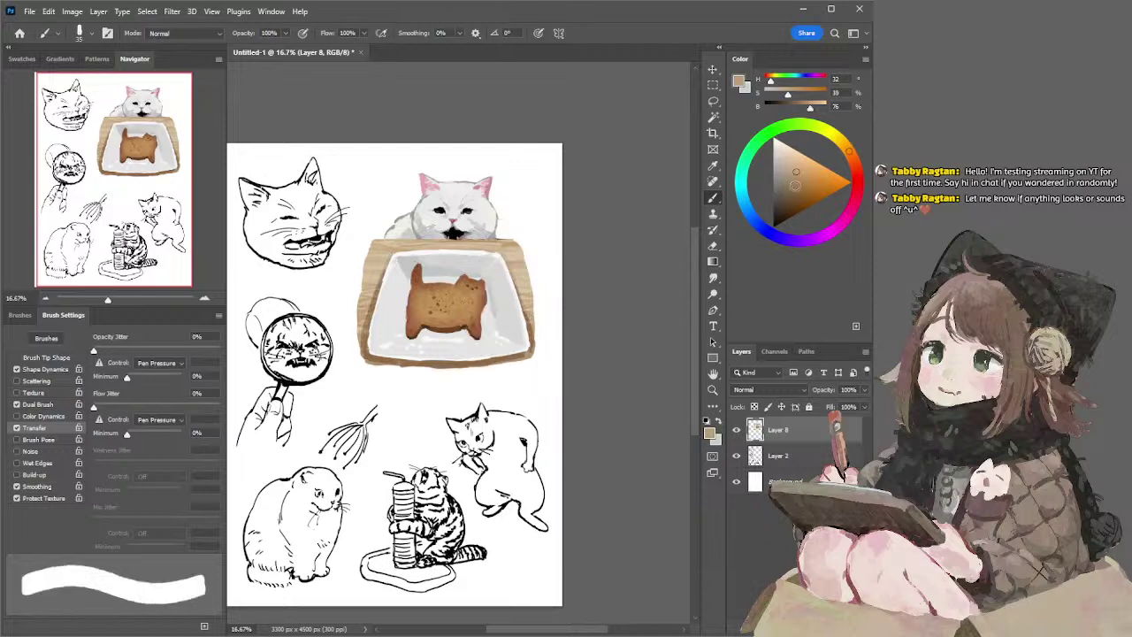
key(bracketright)
key(bracketright)
drag(375, 239, 418, 240)
key(ctrl+z)
key(ctrl+z)
key(ctrl+z)
key(ctrl+z)
drag(517, 239, 442, 239)
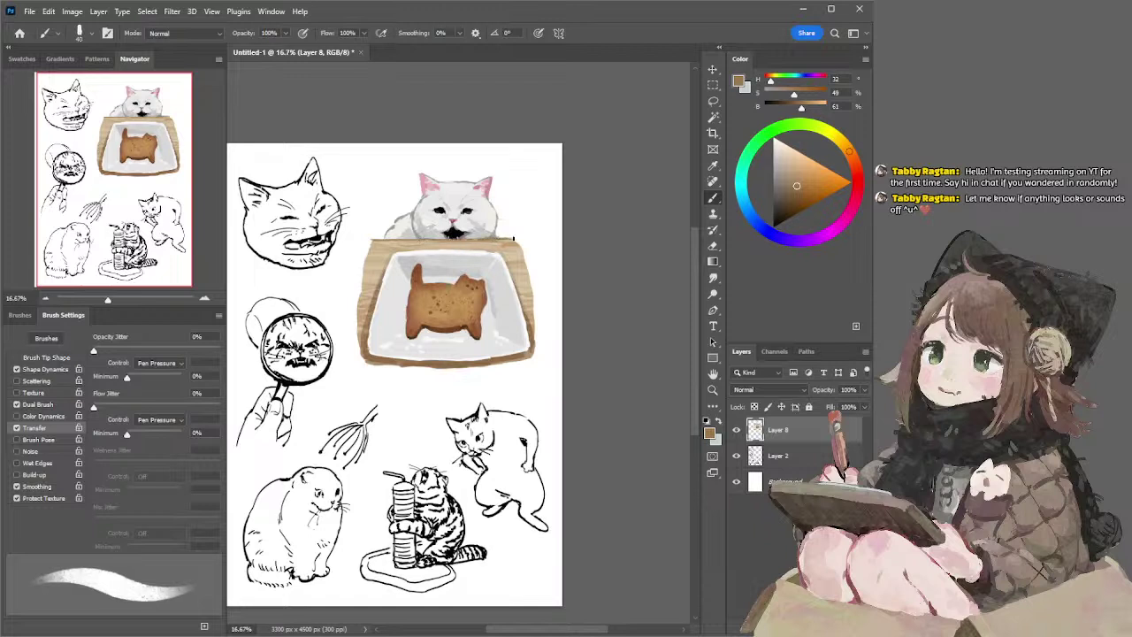
drag(511, 238, 486, 239)
- Place the church-painting-1207018 texture over the cat and cookie illustration and clip it to Layer 8
mouse_move(398, 262)
mouse_down()
mouse_move(557, 299)
mouse_move(569, 377)
mouse_up()
drag(411, 367, 474, 277)
key(Return)
key(b)
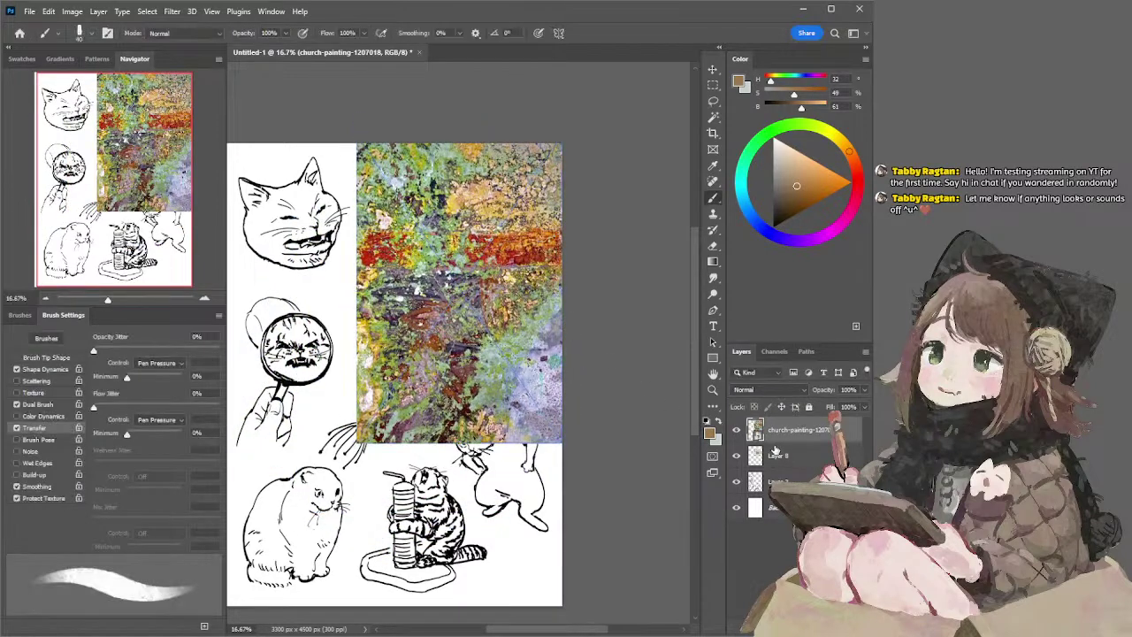
alt+click(788, 440)
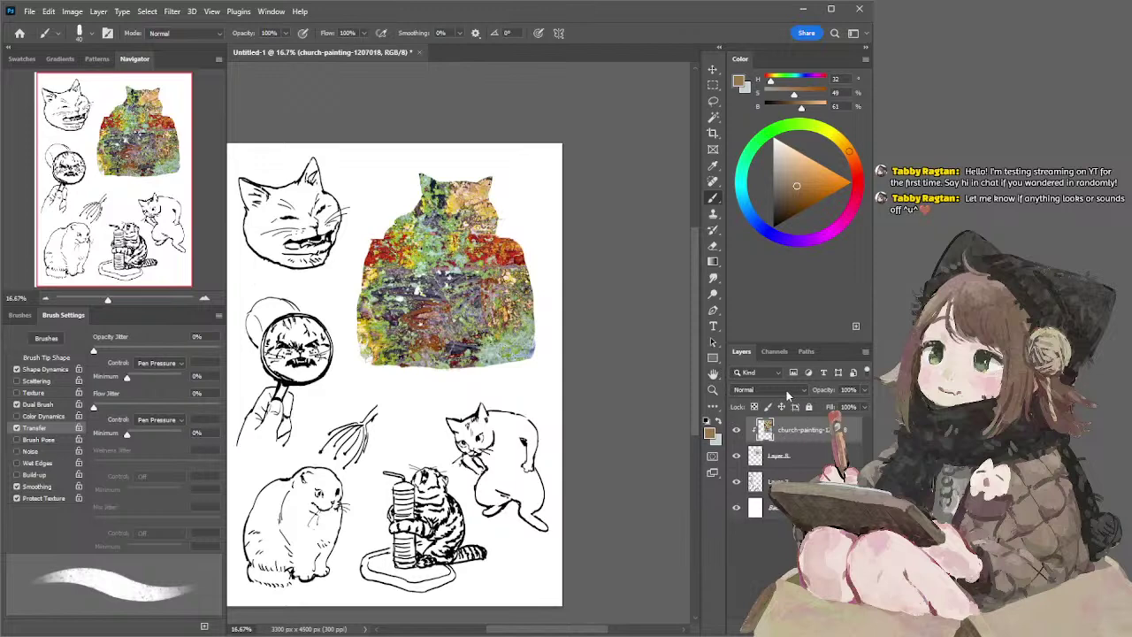
- Set the clipped texture layer's blend mode to Soft Light and its opacity to 40%
scroll(791, 388, down, 13)
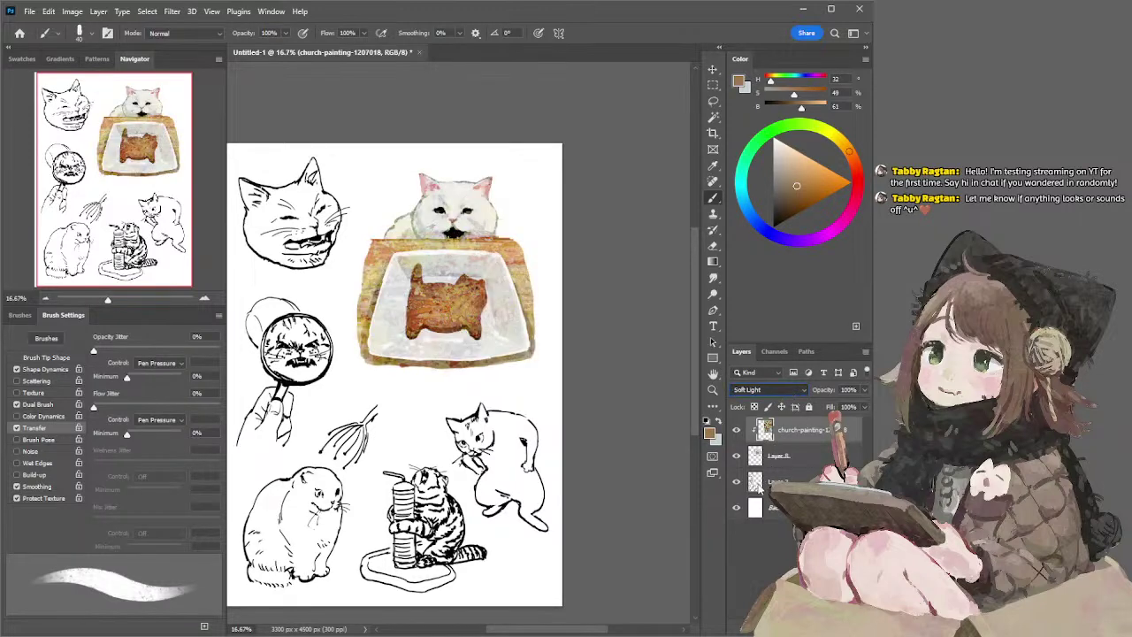
drag(864, 390, 824, 406)
drag(826, 404, 830, 404)
click(203, 298)
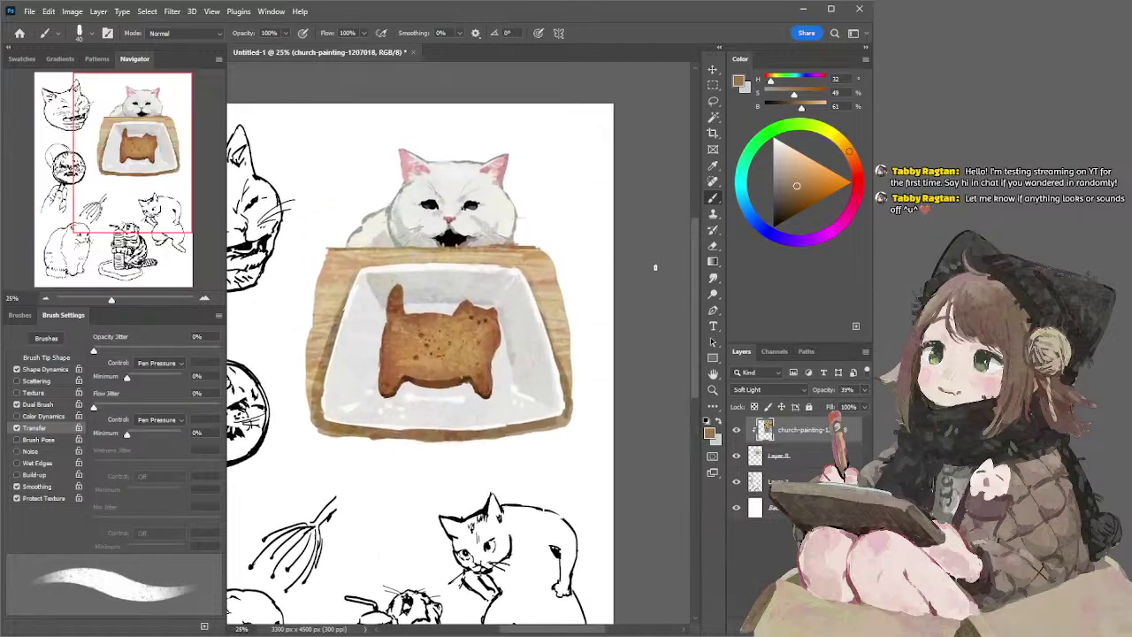
click(864, 391)
drag(830, 405, 832, 407)
drag(583, 260, 564, 263)
drag(639, 286, 642, 300)
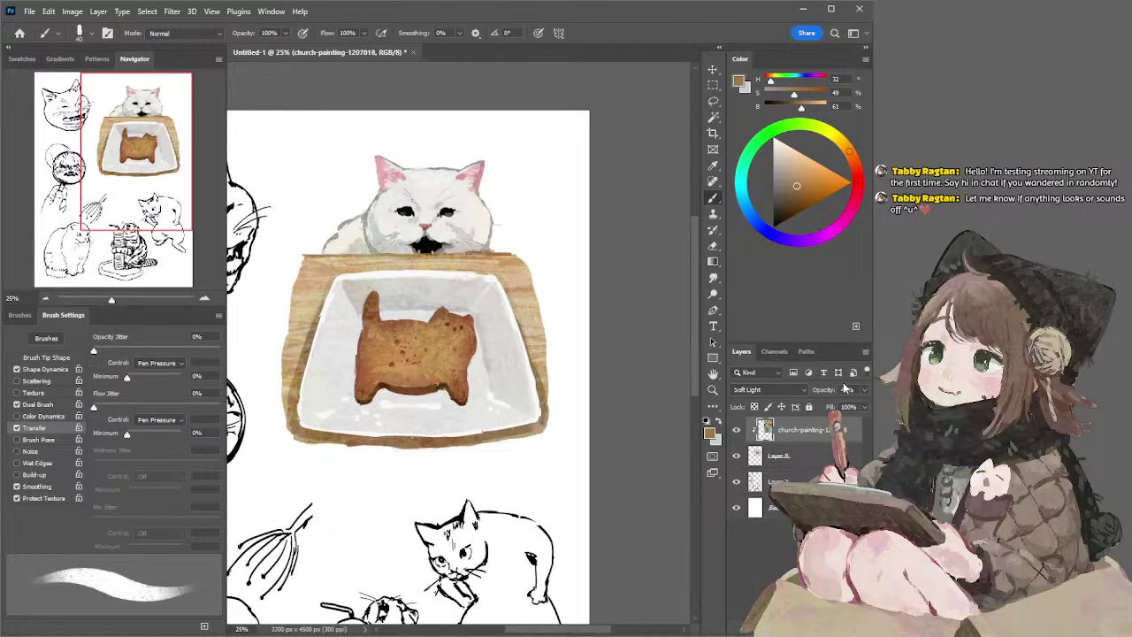
- Reposition the clipped texture over the illustration and adjust its colours
drag(479, 276, 459, 336)
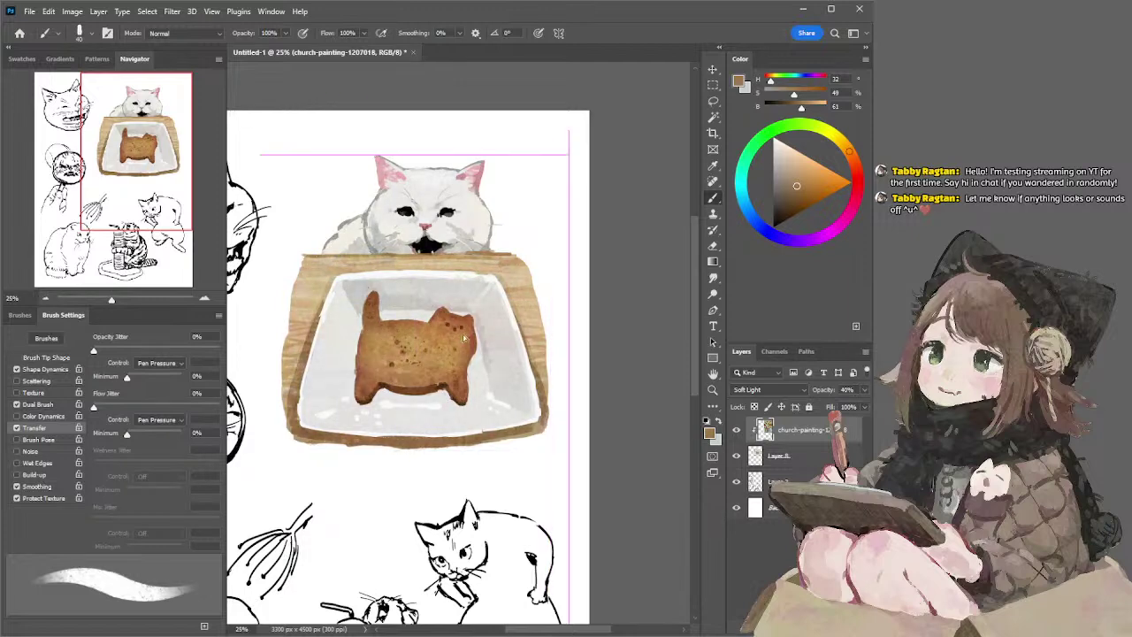
key(i)
click(476, 308)
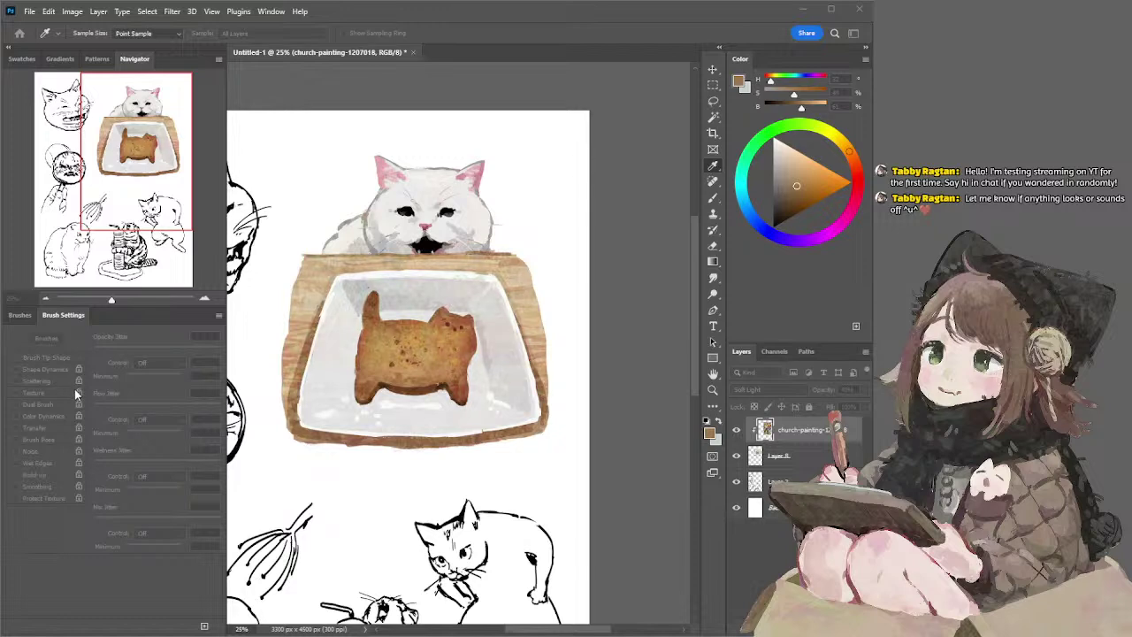
drag(75, 393, 73, 390)
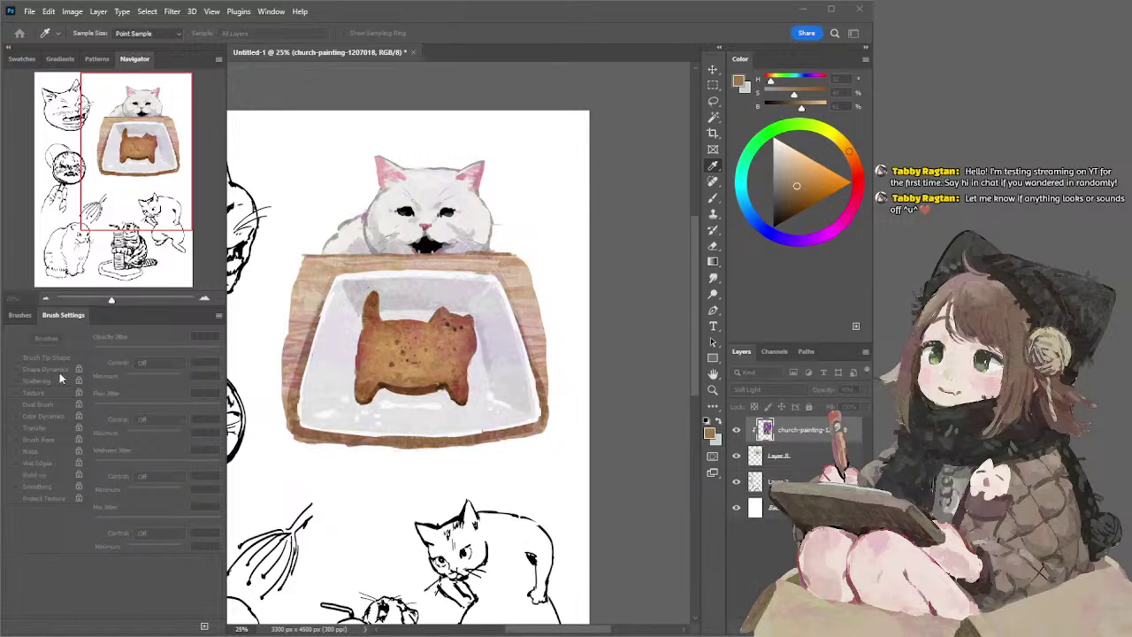
drag(38, 223, 31, 222)
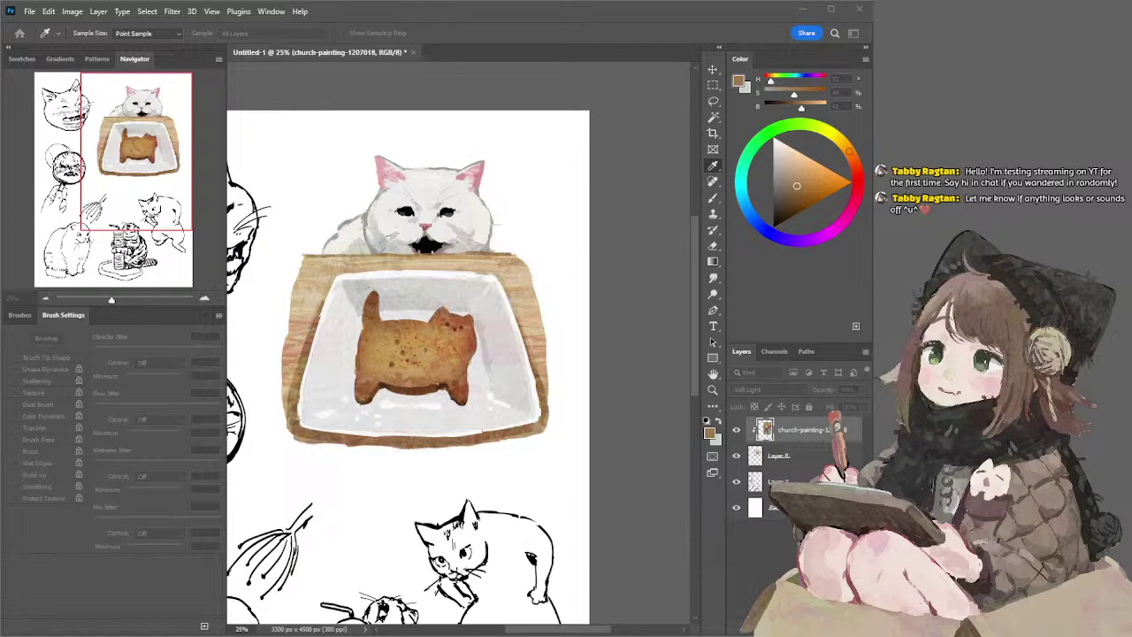
key(b)
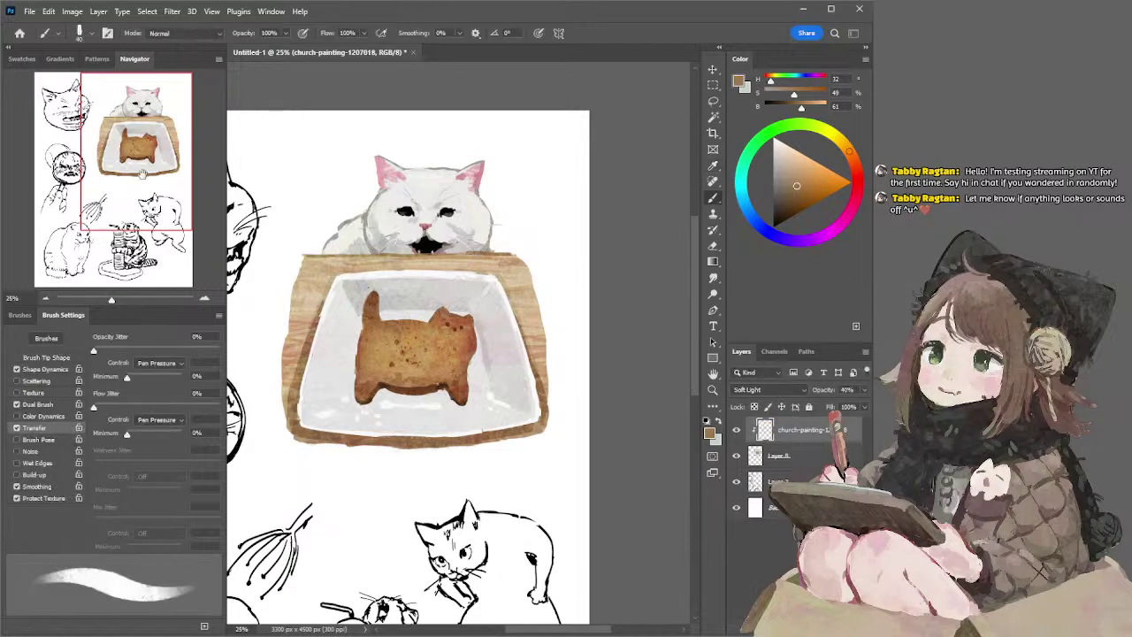
click(46, 297)
drag(376, 176, 371, 131)
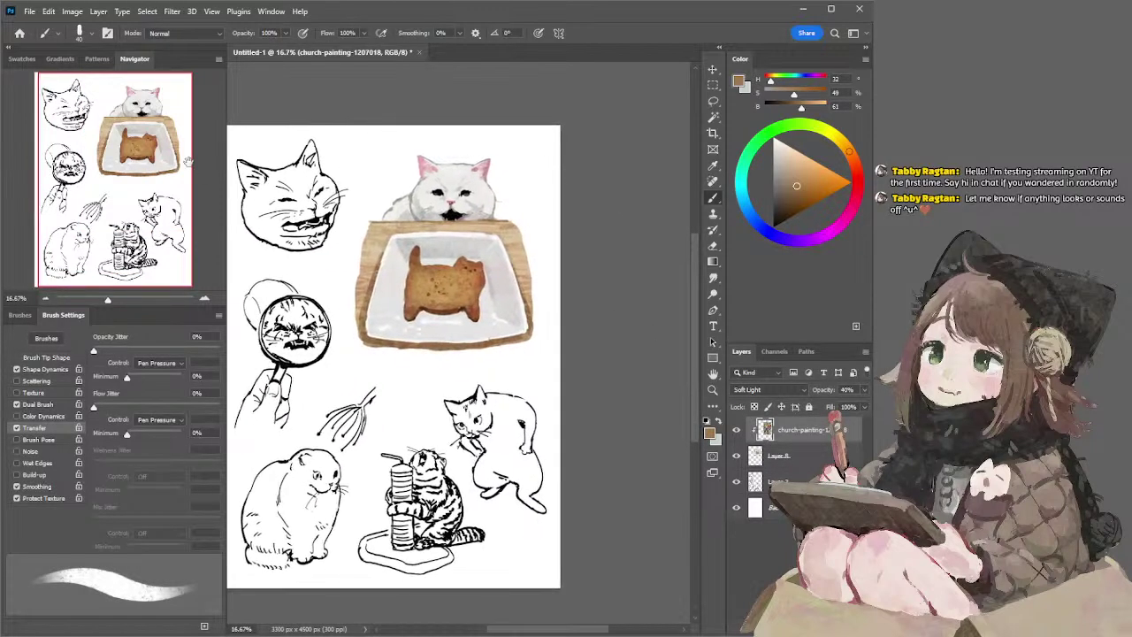
- Merge the clipped church-painting texture with Layer 8 into a single illustration layer
drag(511, 190, 542, 151)
click(761, 457)
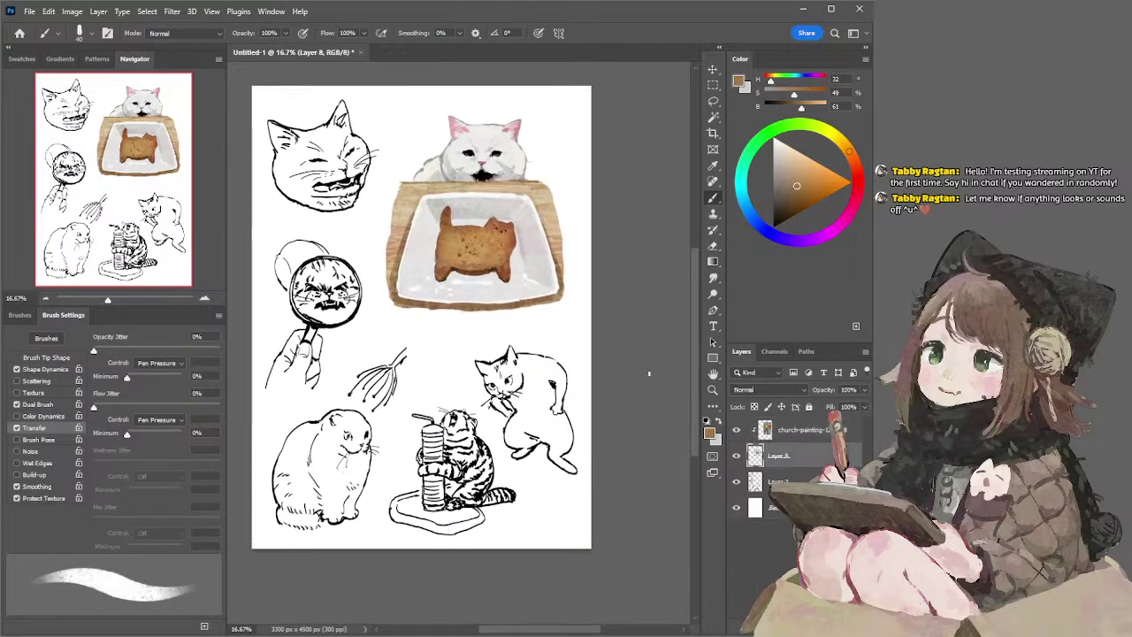
key(e)
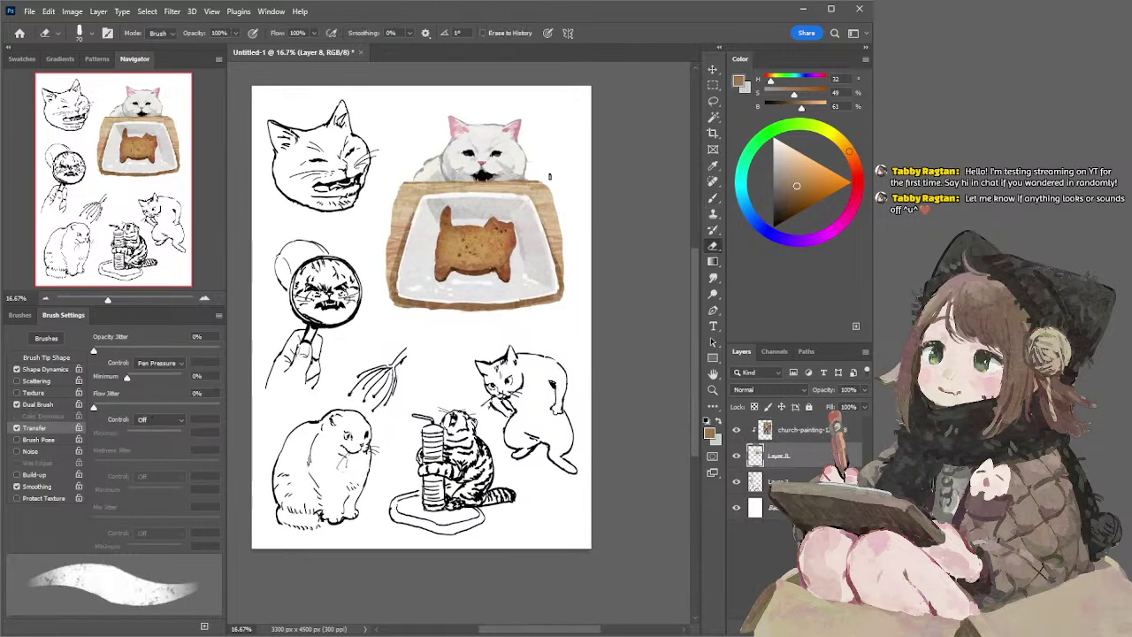
click(791, 435)
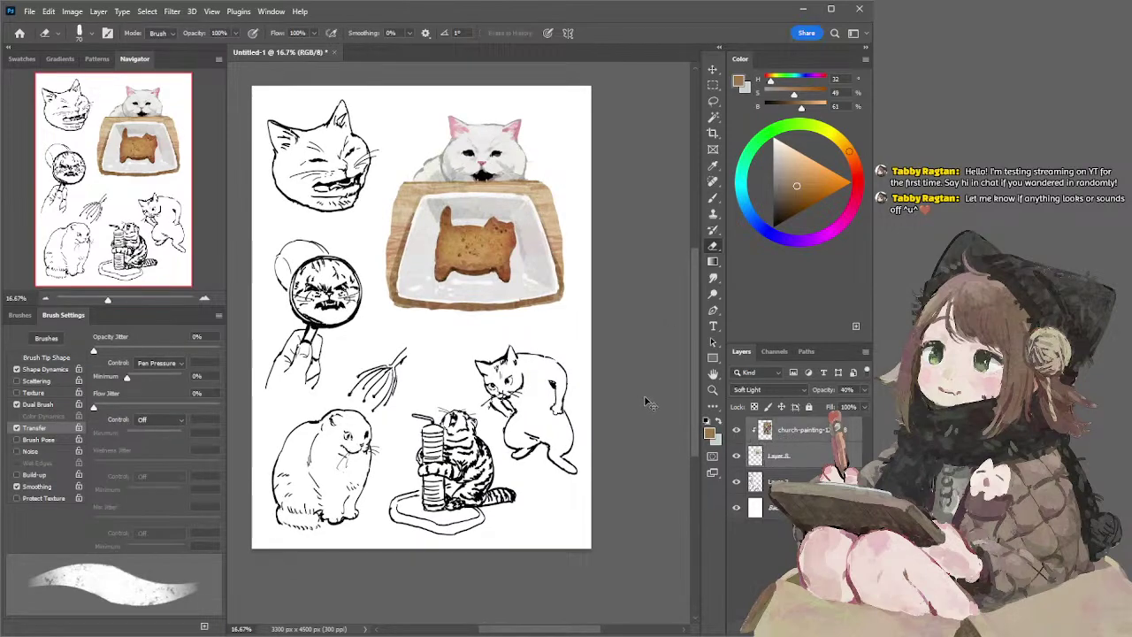
key(ctrl+e)
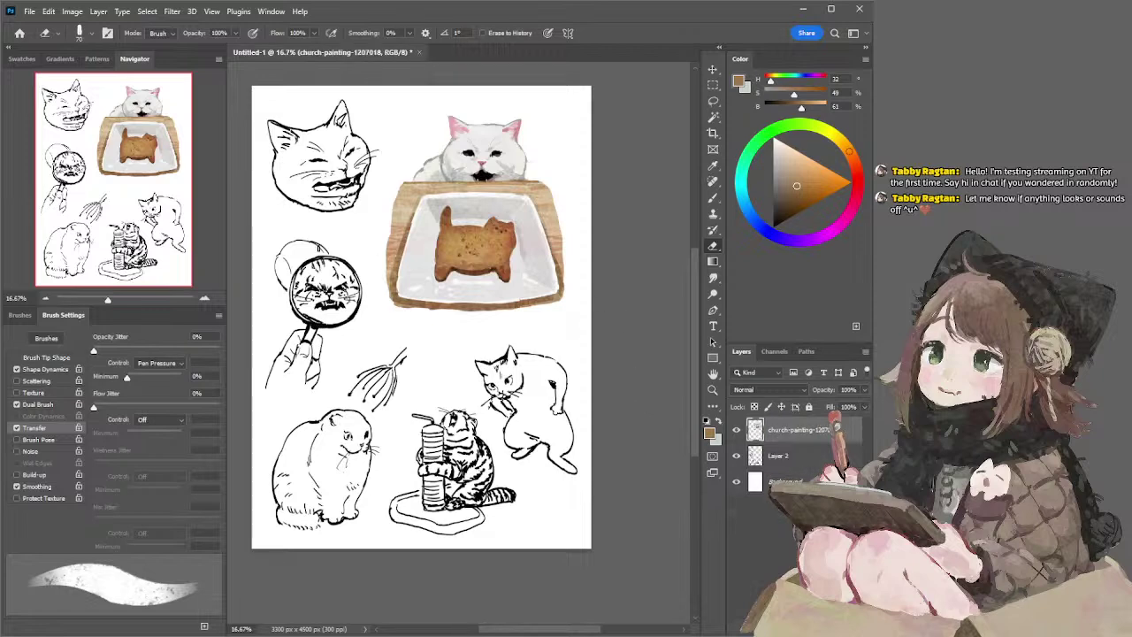
- Sample a light grey (H 60, S 2, B 92) from the white cat and reduce the brush size to 15
click(204, 298)
drag(581, 224, 460, 306)
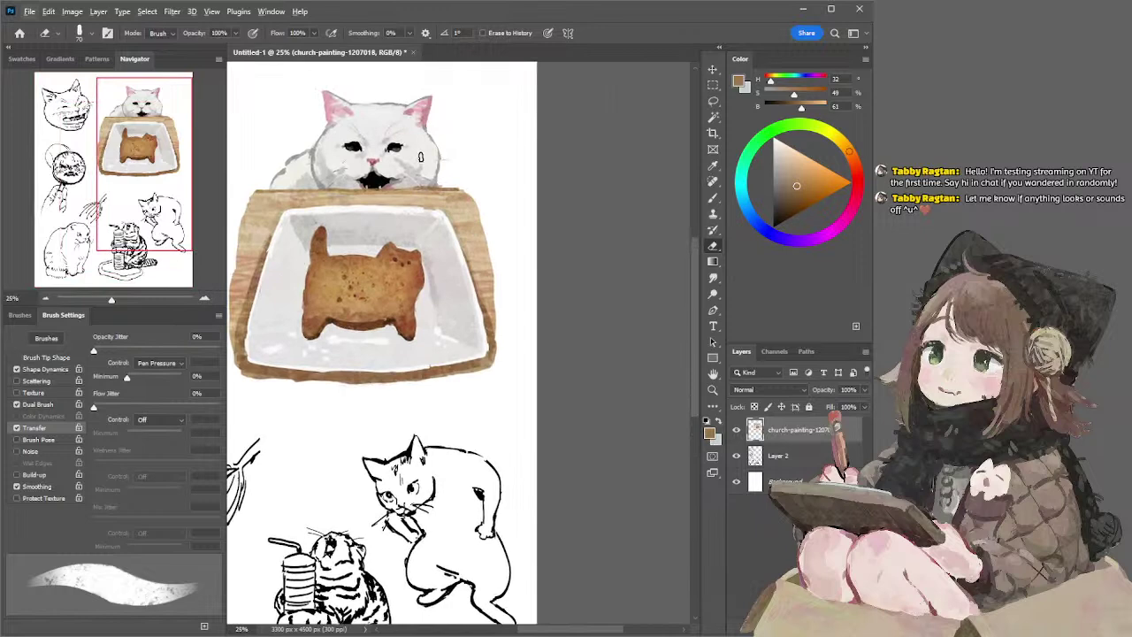
key(b)
alt+click(420, 152)
key([)
key([)
key([)
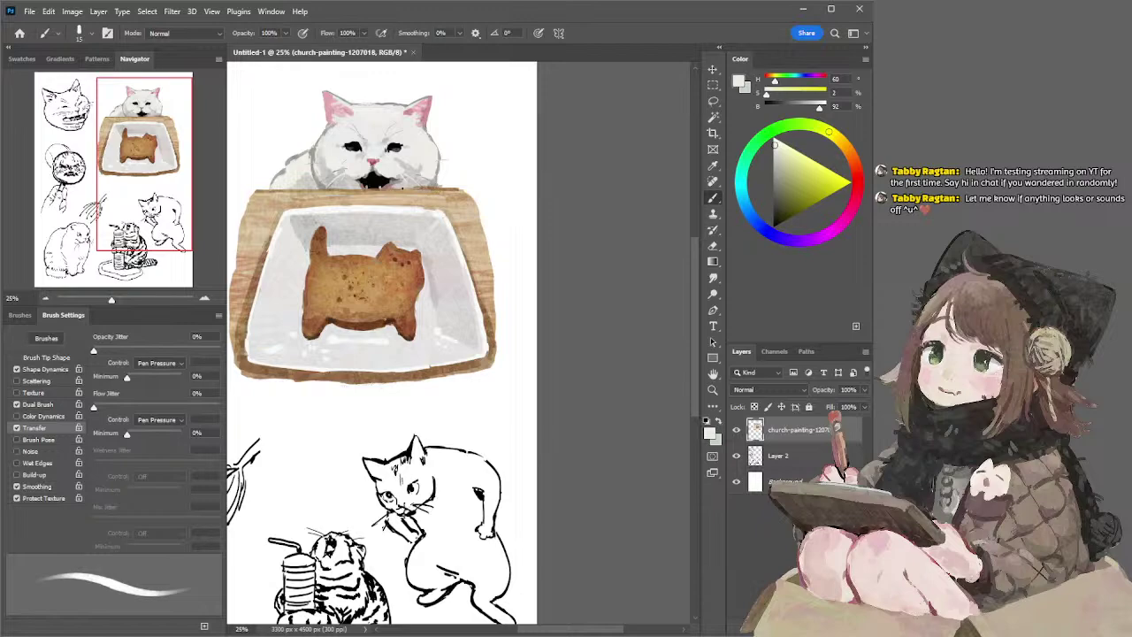
- Examine the merged cat-and-cookie illustration alongside the surrounding line sketches, close up and across the whole sheet
drag(319, 162, 462, 187)
drag(374, 174, 470, 102)
drag(391, 157, 344, 215)
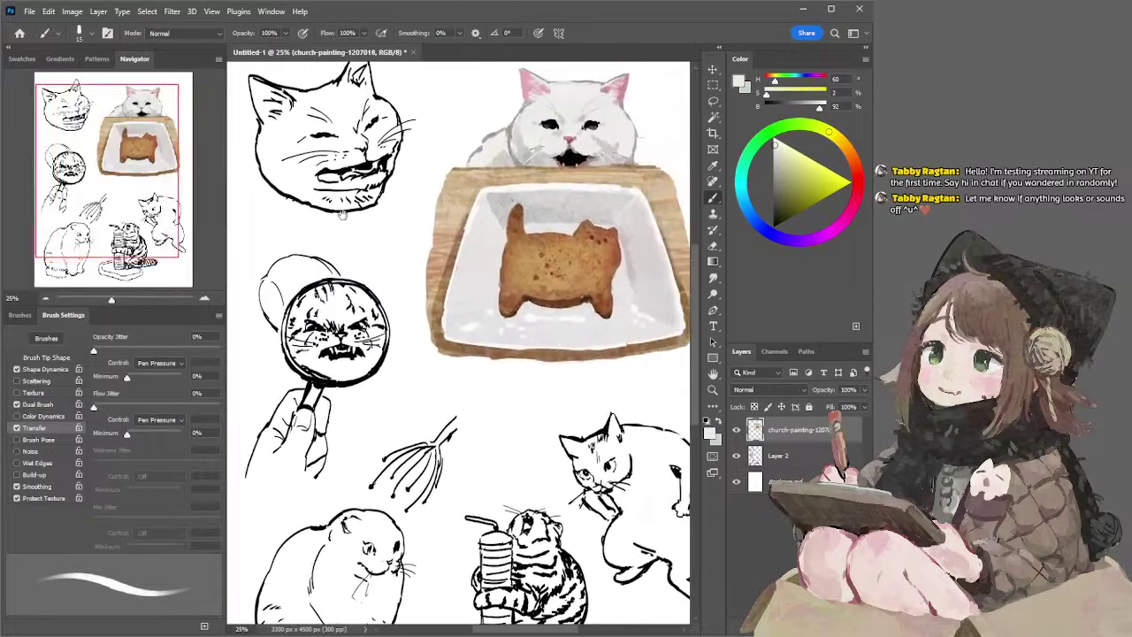
mouse_move(406, 183)
mouse_down()
mouse_move(406, 209)
mouse_move(388, 229)
mouse_up()
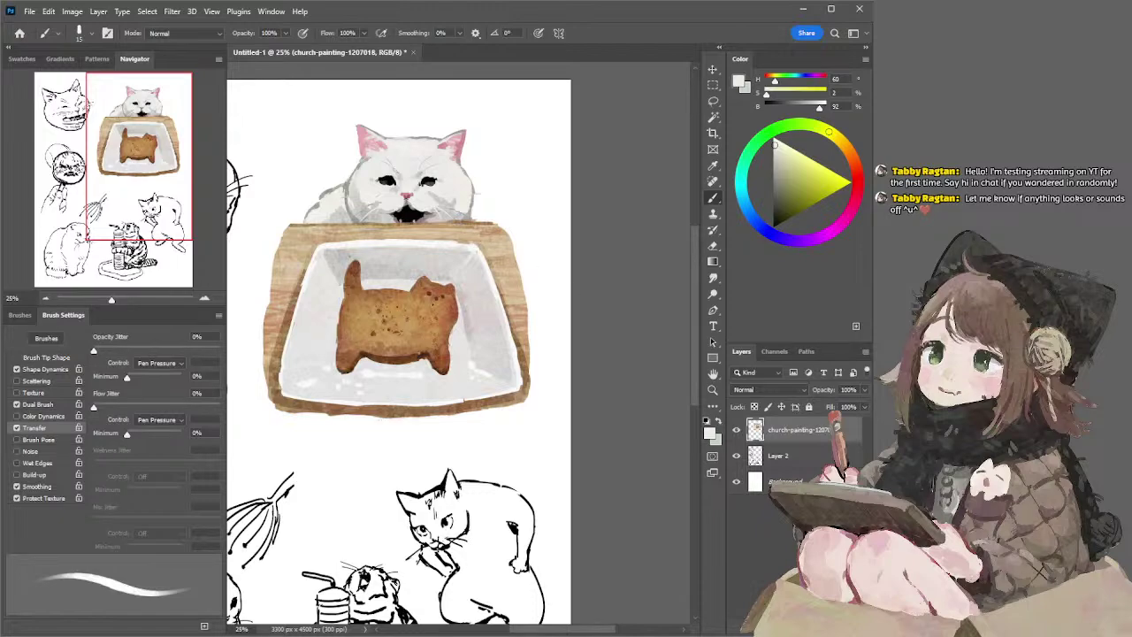
mouse_move(409, 332)
mouse_down()
mouse_move(475, 288)
mouse_move(425, 339)
mouse_move(386, 262)
mouse_move(430, 286)
mouse_move(416, 252)
mouse_move(418, 124)
mouse_up()
mouse_move(426, 265)
mouse_down()
mouse_move(416, 268)
mouse_move(434, 289)
mouse_up()
mouse_move(431, 341)
mouse_down()
mouse_move(451, 376)
mouse_move(427, 384)
mouse_move(344, 499)
mouse_up()
drag(437, 316, 389, 411)
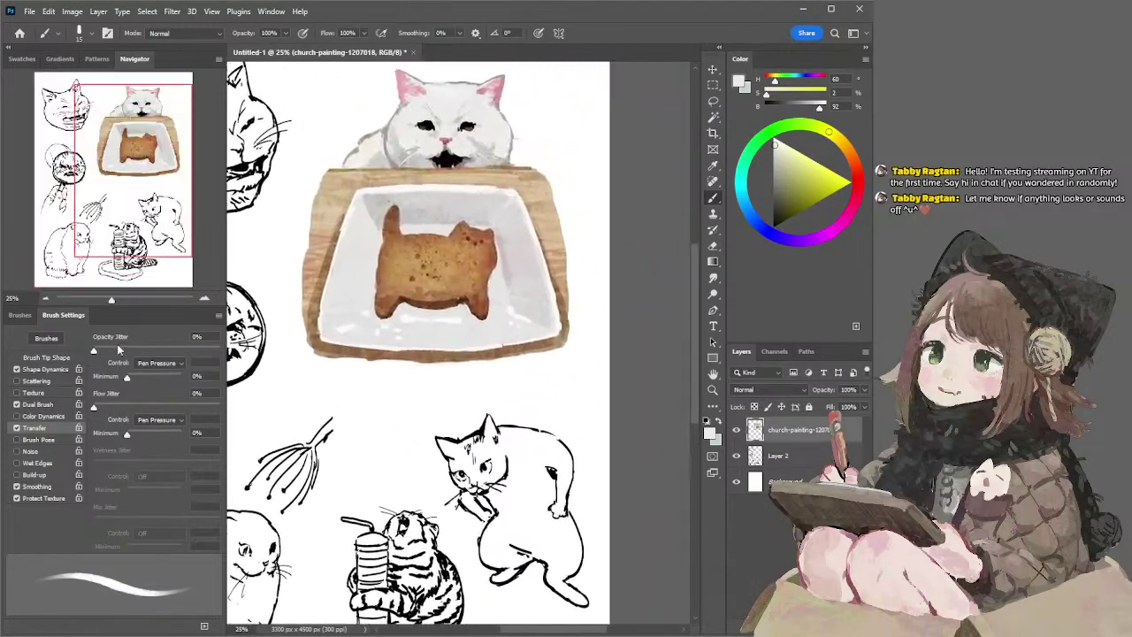
click(46, 299)
drag(389, 288, 368, 324)
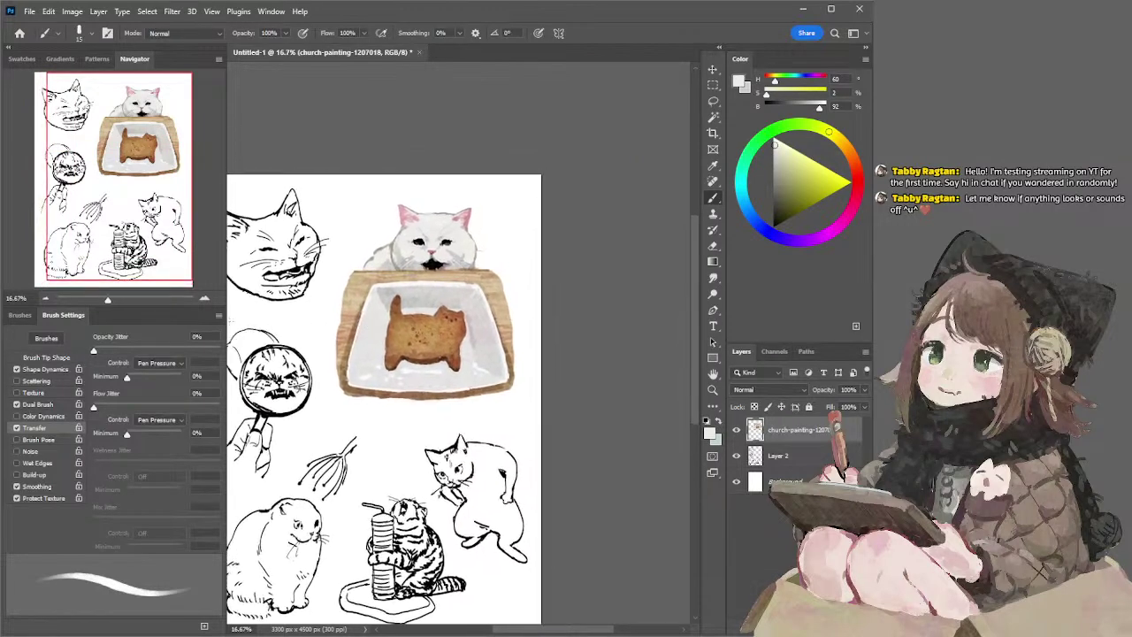
- Create a new layer above the merged illustration and sample a grey (H 351, S 5, B 61) from the white cat
click(203, 300)
key(ctrl+shift+alt+n)
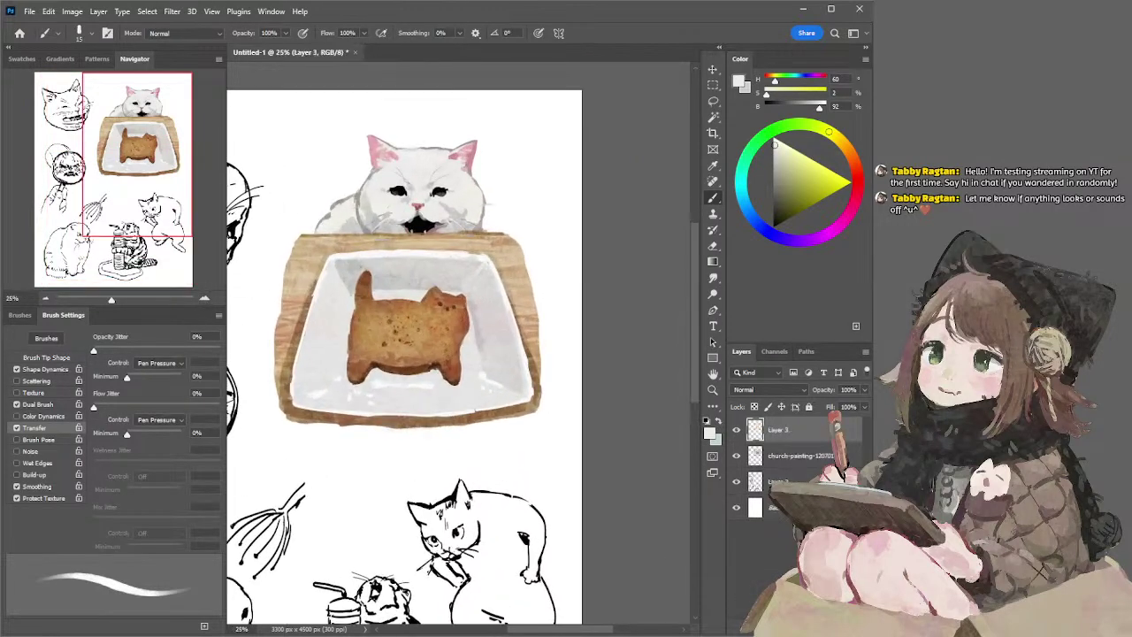
alt+click(343, 196)
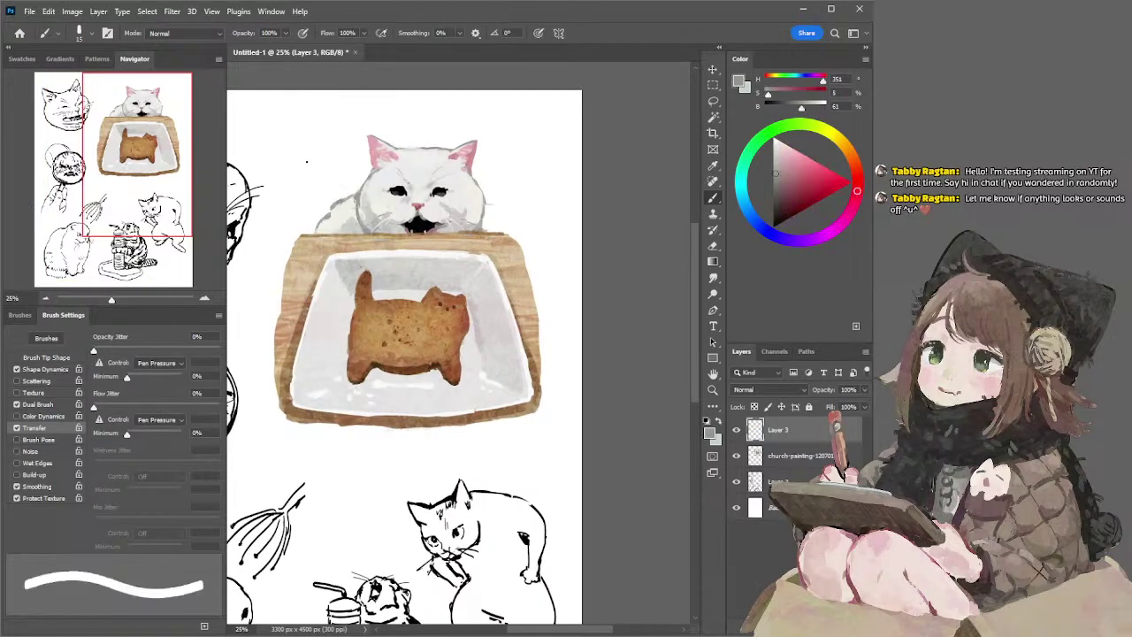
key(bracketright)
key(bracketright)
key(bracketright)
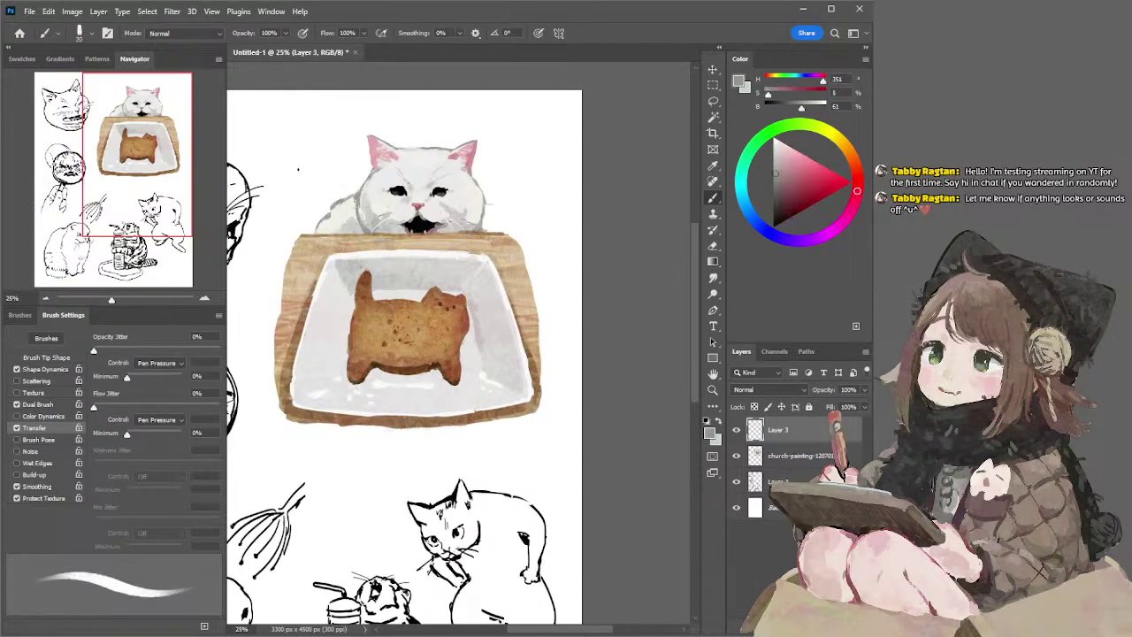
- Try handwriting a grey caption starting with "Why" beside the white cat's head with a size 15 brush
key(bracketleft)
mouse_move(299, 167)
mouse_down()
mouse_move(307, 186)
mouse_move(310, 169)
mouse_move(325, 170)
mouse_up()
key(ctrl+z)
key(ctrl+z)
key(ctrl+z)
key(bracketleft)
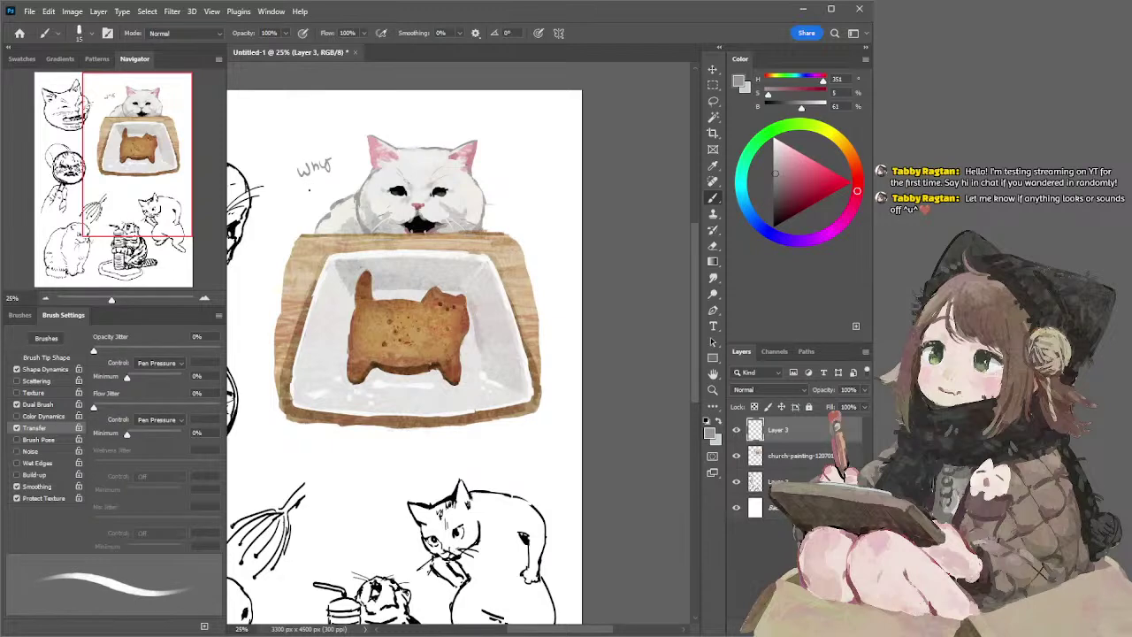
mouse_move(305, 186)
mouse_down()
mouse_move(297, 201)
mouse_move(353, 173)
mouse_up()
key(ctrl+z)
key(ctrl+z)
key(ctrl+z)
key(ctrl+z)
key(ctrl+z)
key(ctrl+z)
key(ctrl+z)
key(ctrl+z)
key(ctrl+z)
key(ctrl+z)
key(ctrl+z)
key(ctrl+z)
key(ctrl+z)
key(ctrl+z)
- Handwrite "Why bake me" on three lines beside the cat's head in darker grey (H 351, S 0, B 44), brush size 15
click(773, 188)
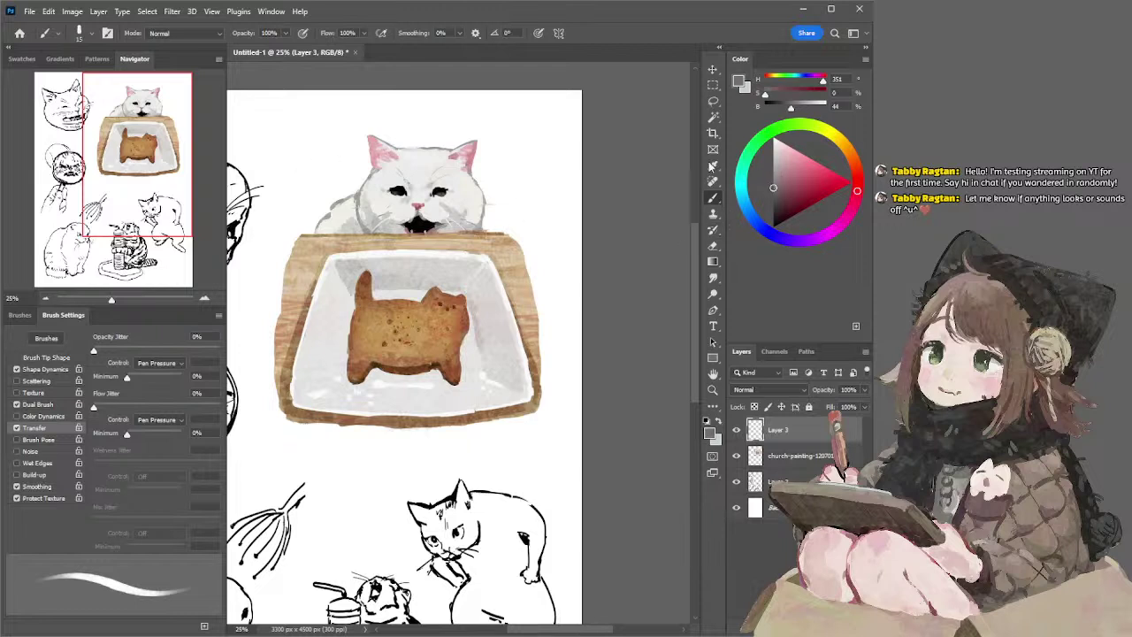
key([)
key(])
mouse_move(298, 140)
mouse_down()
mouse_move(304, 152)
mouse_move(332, 150)
mouse_move(295, 175)
mouse_up()
key(ctrl+z)
drag(291, 172, 291, 178)
click(298, 176)
mouse_move(305, 168)
mouse_down()
mouse_move(314, 178)
mouse_move(339, 172)
mouse_move(309, 201)
mouse_move(322, 200)
mouse_up()
key(ctrl+z)
key(ctrl+z)
key(ctrl+z)
key(ctrl+z)
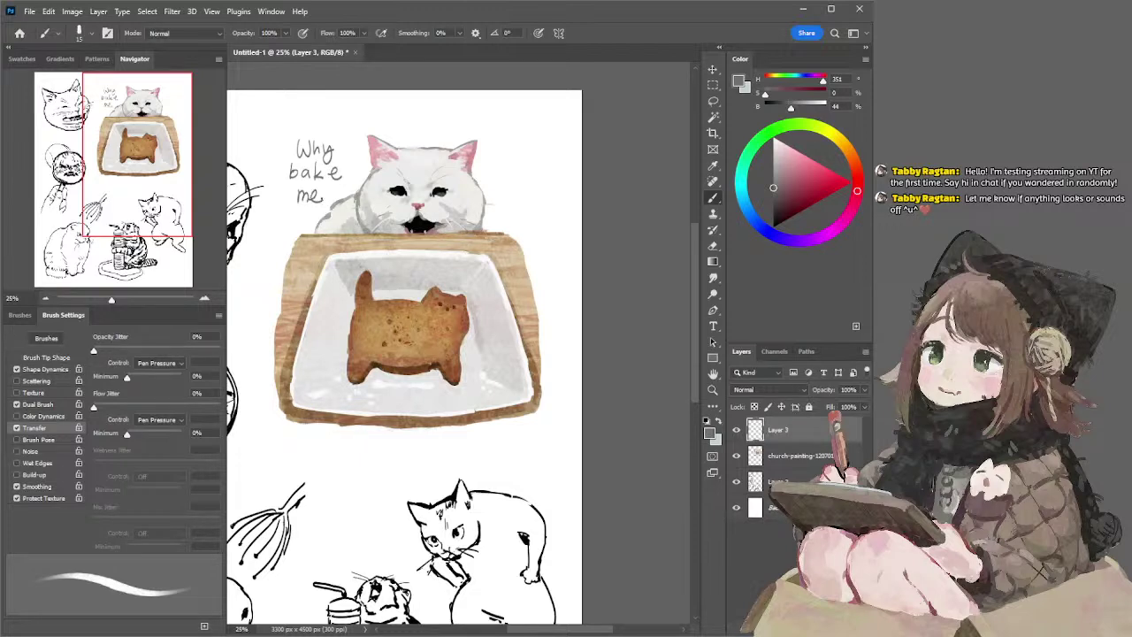
- Rewrite the word "me" beneath "bake" in the handwritten caption, undoing the unwanted strokes
key(ctrl+z)
drag(310, 197, 340, 200)
key(ctrl+z)
key(ctrl+z)
key(ctrl+z)
click(327, 202)
key(ctrl+z)
key(ctrl+z)
key(ctrl+z)
key(ctrl+z)
key(ctrl+z)
key(ctrl+z)
key(ctrl+z)
key(l)
mouse_move(327, 130)
mouse_down()
mouse_move(351, 152)
mouse_move(348, 186)
mouse_move(295, 218)
mouse_move(292, 131)
mouse_move(319, 155)
mouse_up()
key(ctrl+d)
- Sample a light grey (H 120, S 1, B 92) from the white cat's face and set the brush size to 25
mouse_move(342, 285)
mouse_down()
mouse_move(381, 277)
mouse_move(373, 295)
mouse_up()
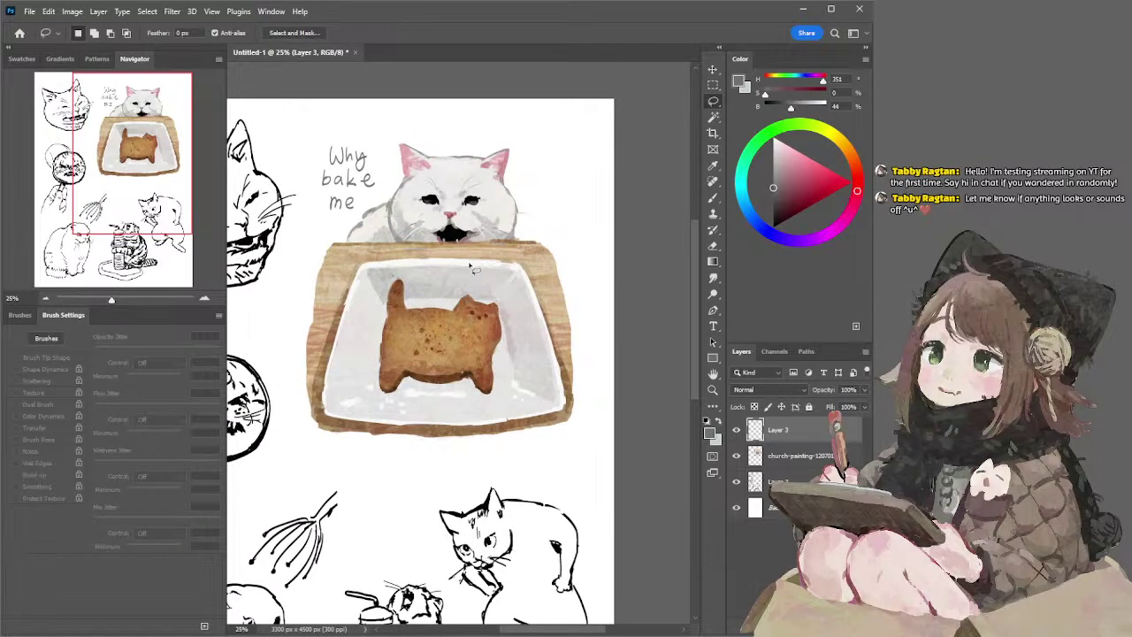
key(b)
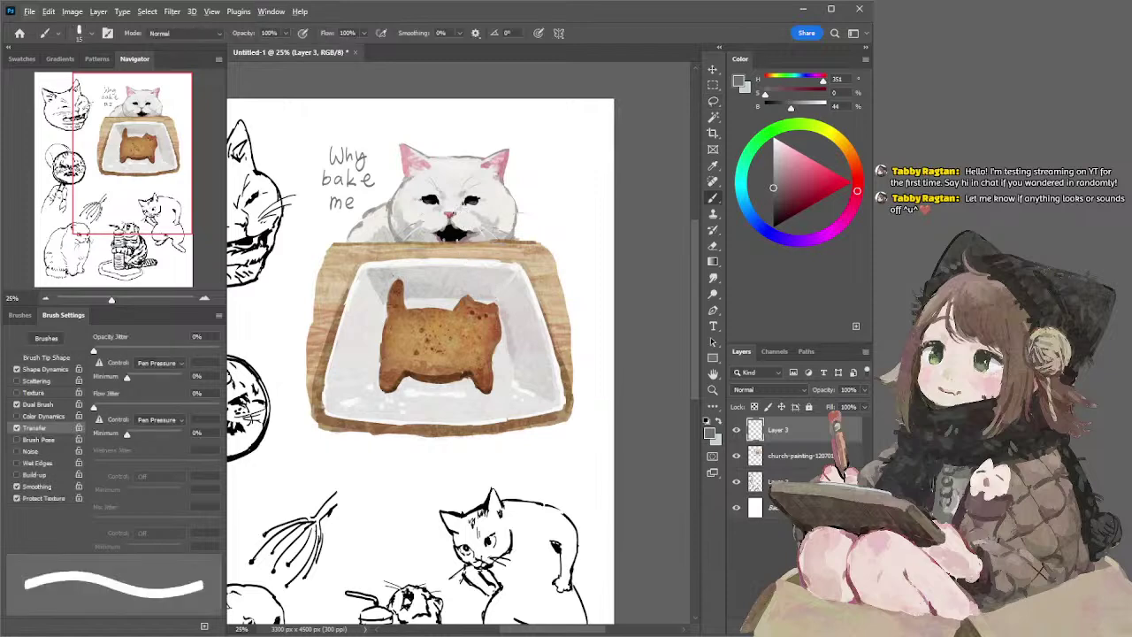
alt+click(466, 198)
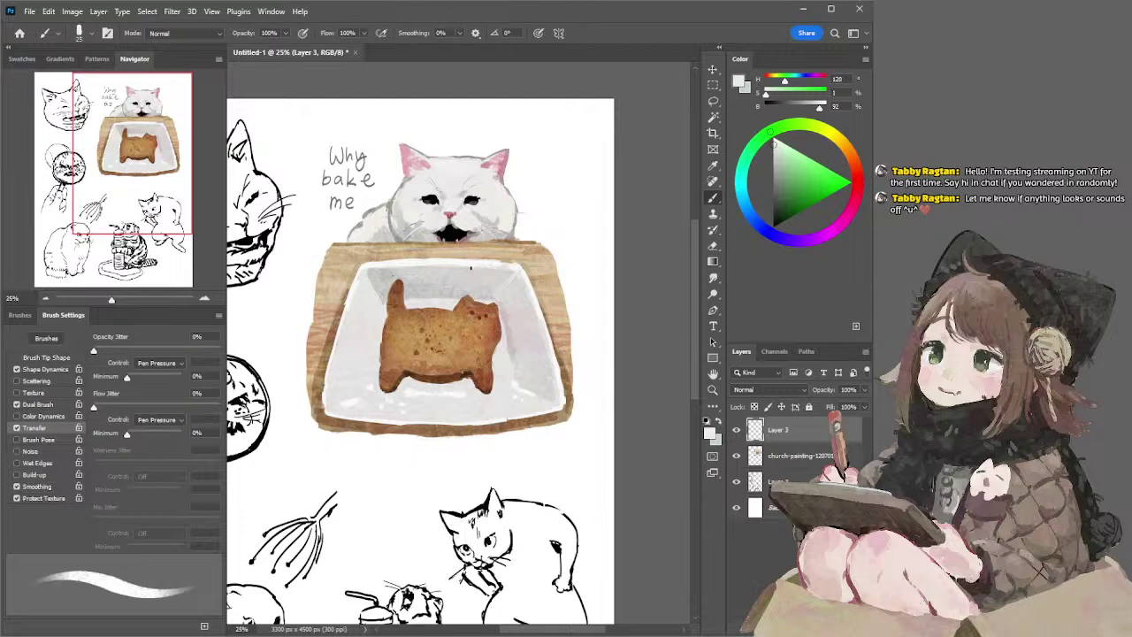
mouse_move(454, 290)
mouse_down()
mouse_move(467, 307)
mouse_move(471, 293)
mouse_up()
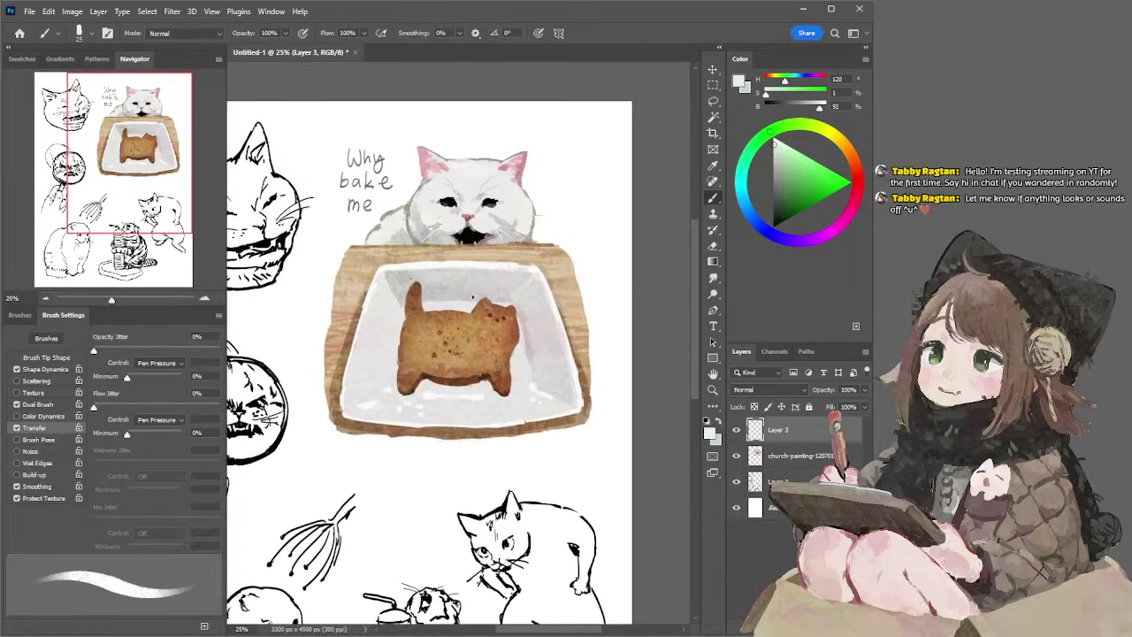
mouse_move(458, 433)
mouse_down()
mouse_move(483, 342)
mouse_move(471, 435)
mouse_move(448, 438)
mouse_up()
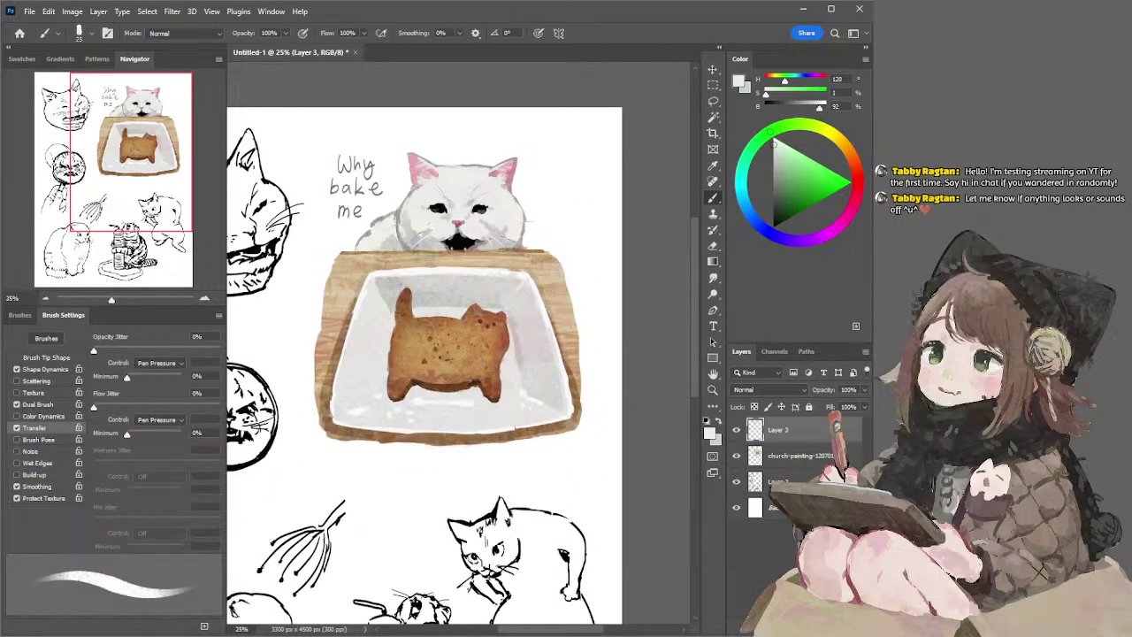